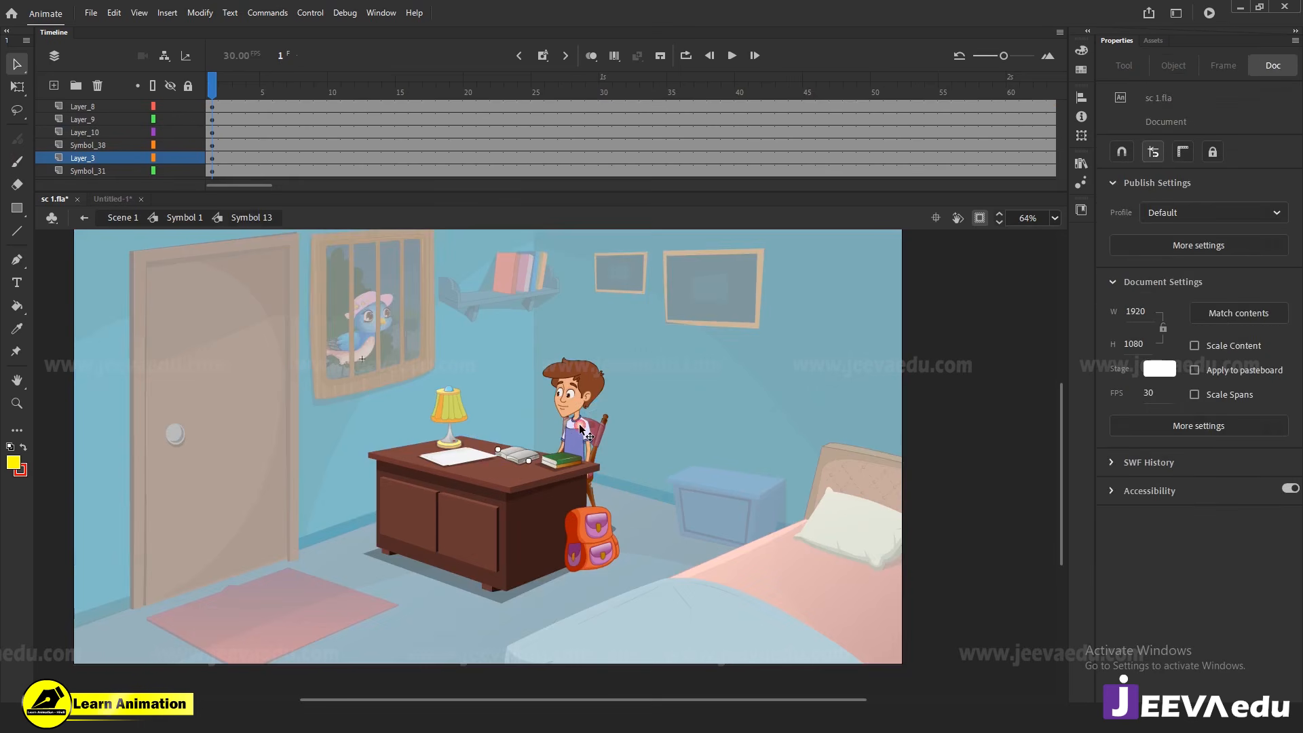
Examine the boy's nested symbol by playing its timeline and selecting its parts, and return to Symbol 1
double_click(579, 426)
key("Return")
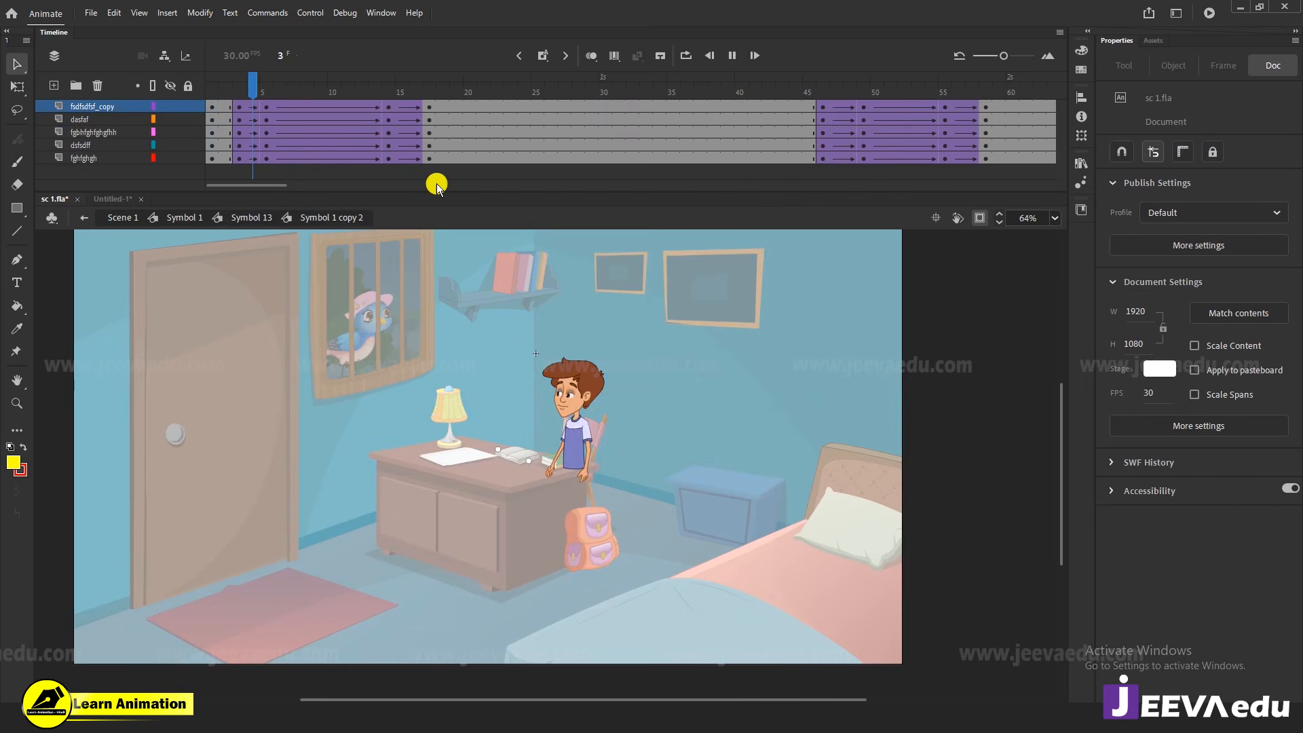
key("Return")
left_click_drag(488, 93, 438, 235)
key("ctrl+a")
left_click(530, 486)
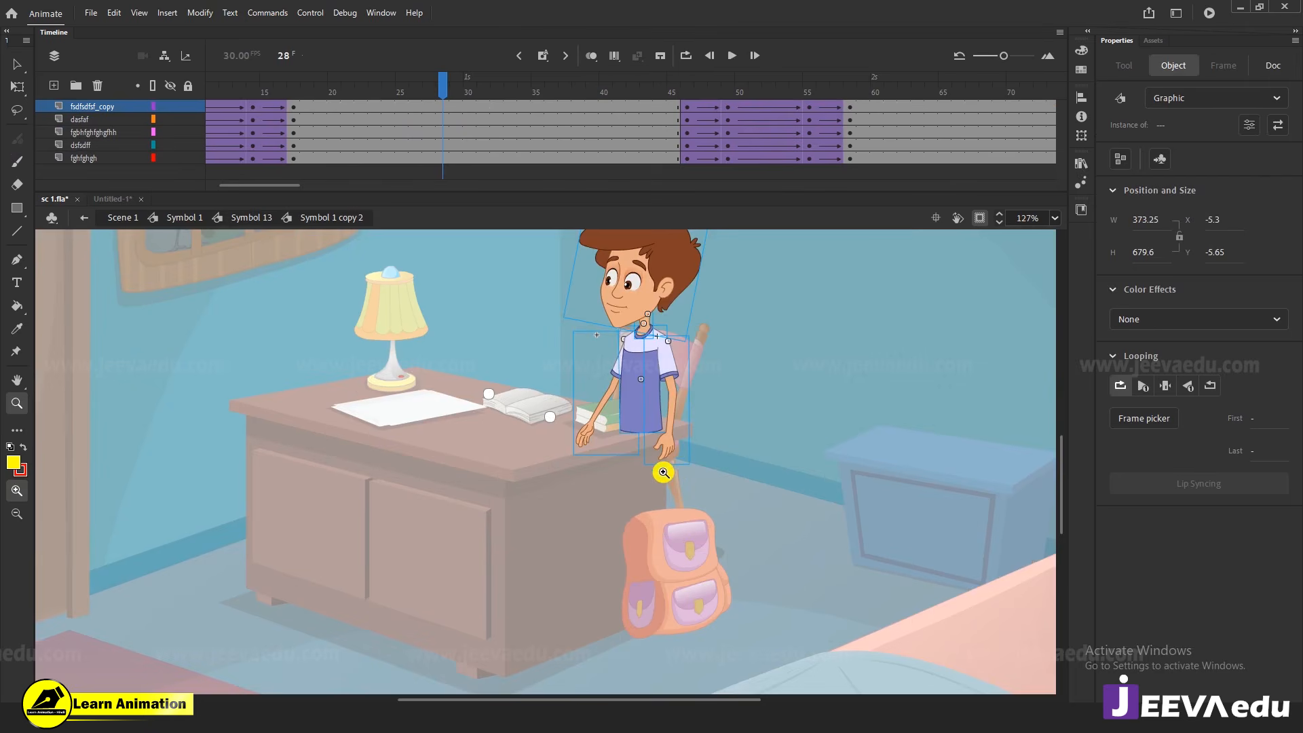
left_click(180, 218)
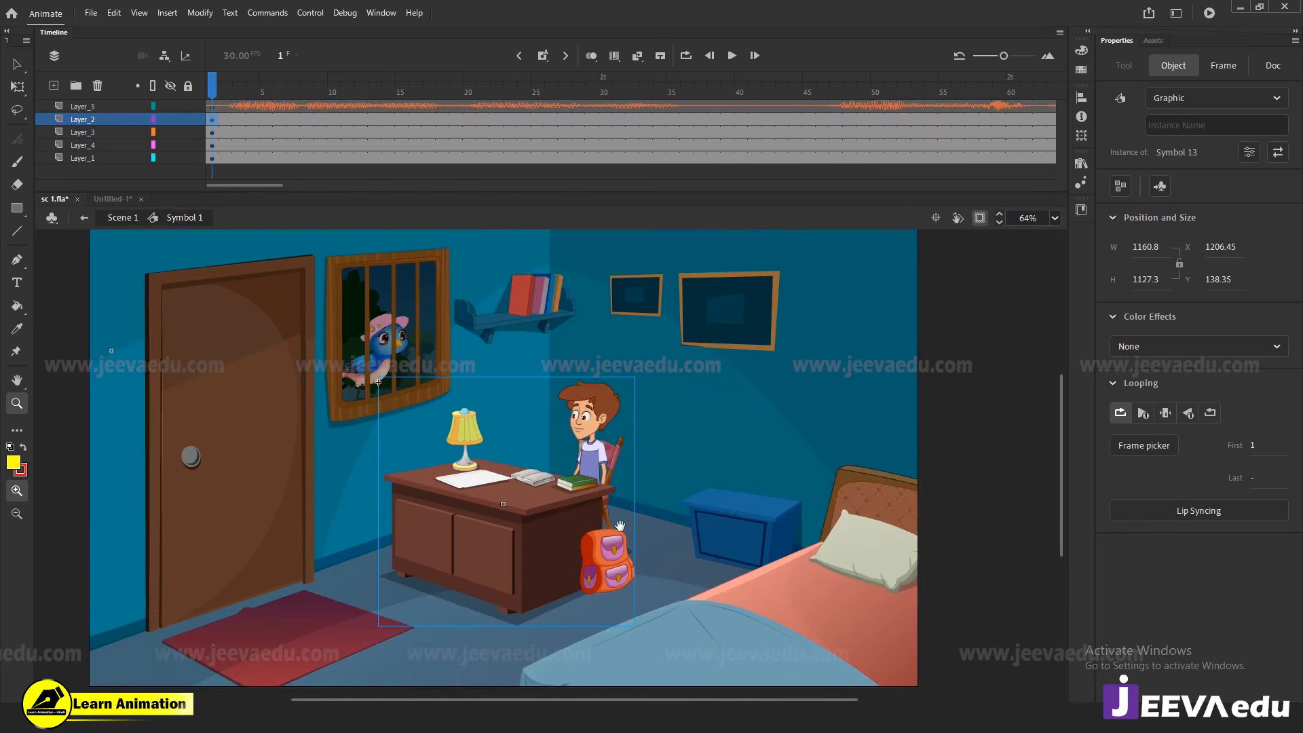
Examine the boy at his desk up close and play the Symbol 1 scene up to frame 85
left_click(581, 476, "alt")
left_click(595, 419)
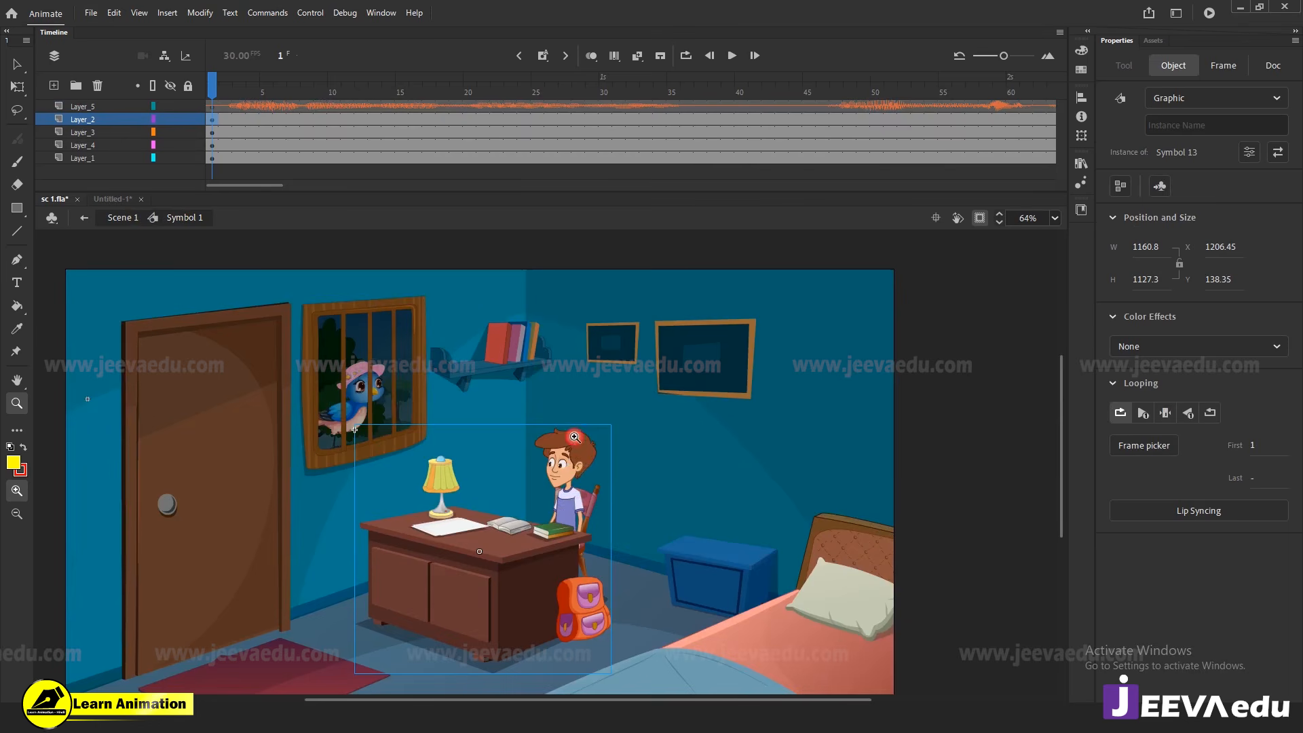
left_click_drag(578, 467, 621, 436)
left_click(582, 467)
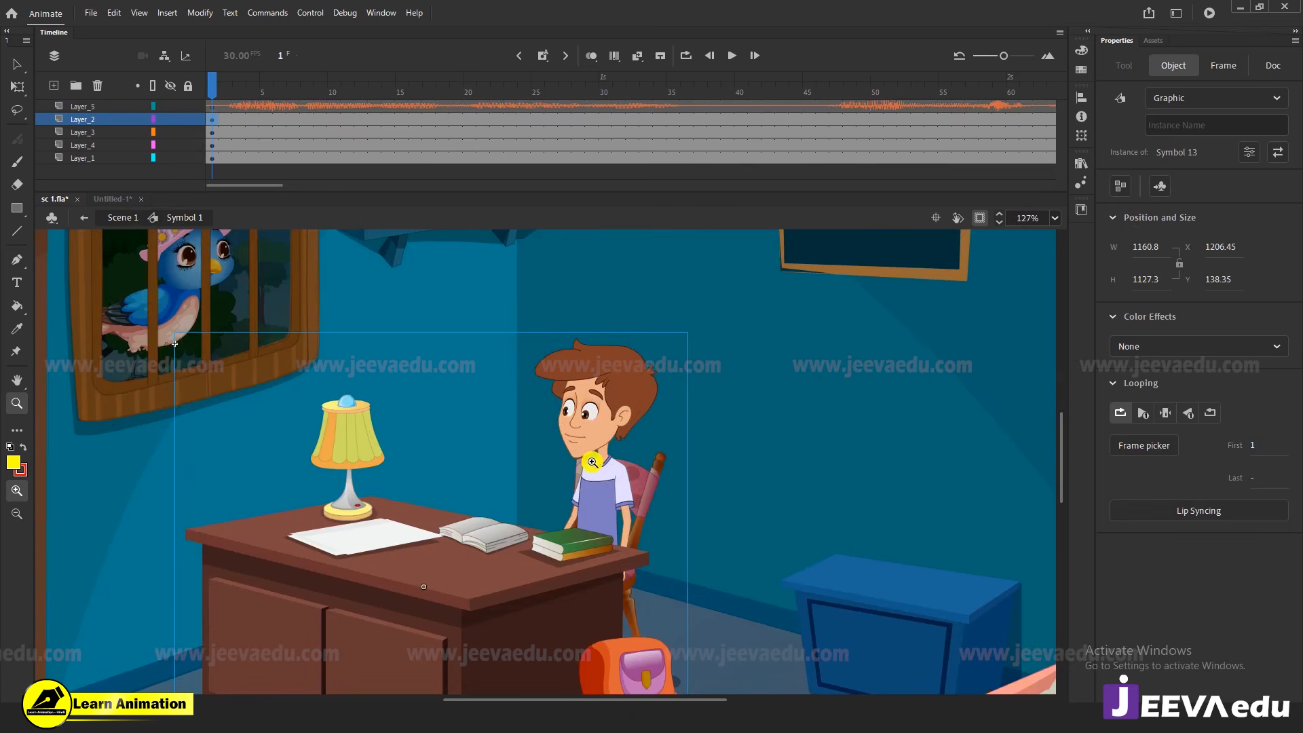
left_click(591, 466, "alt")
left_click_drag(522, 528, 593, 519)
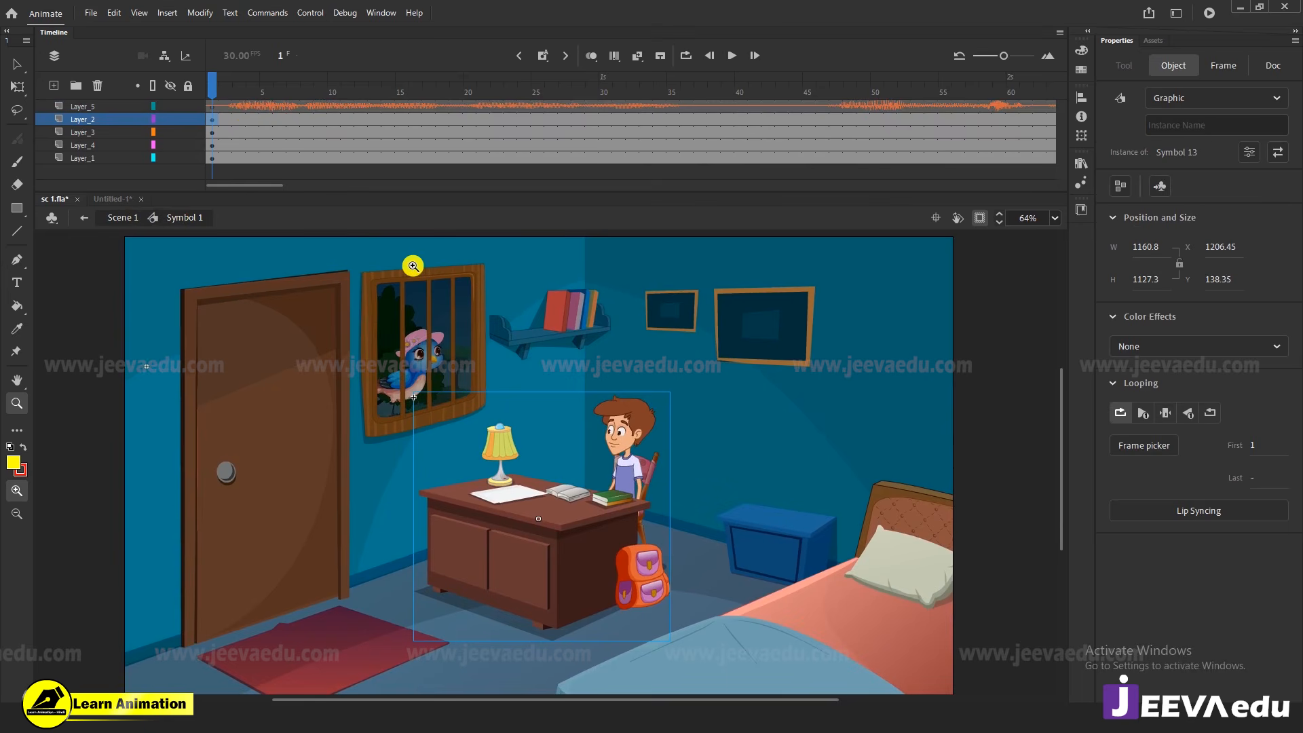
key("Return")
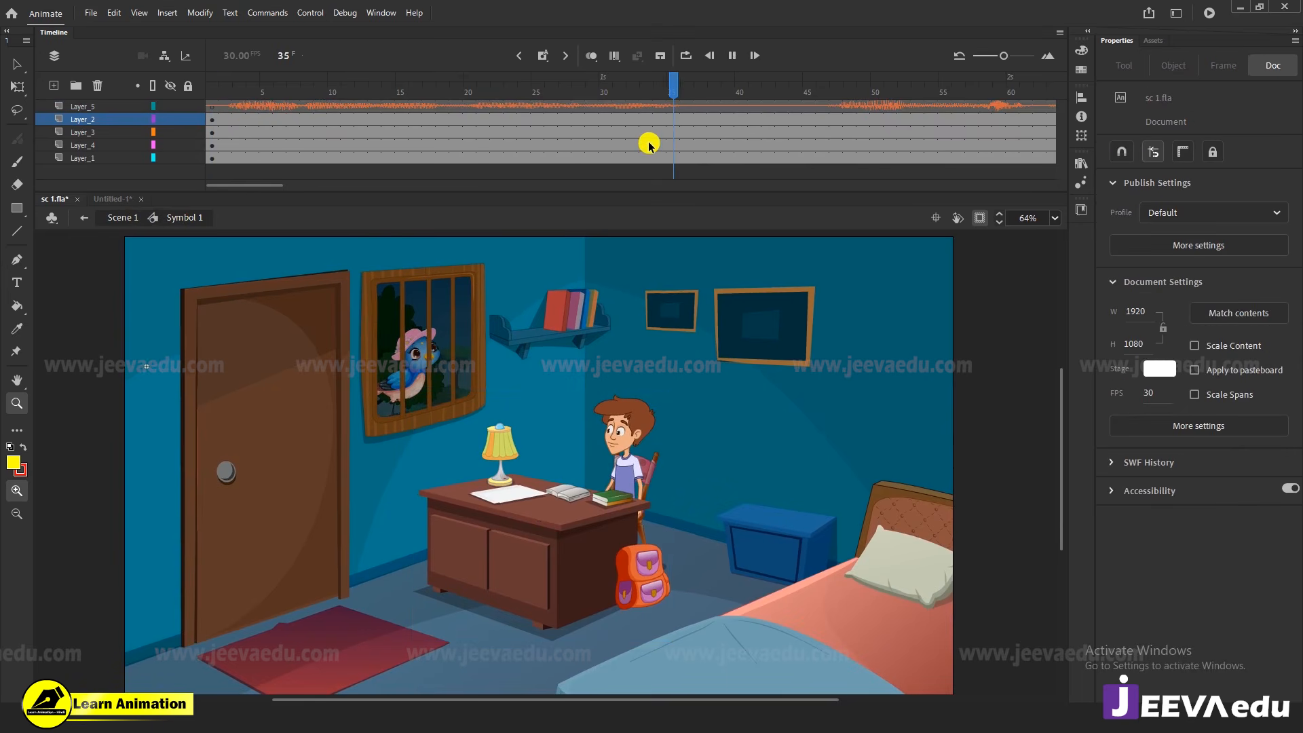
key("Return")
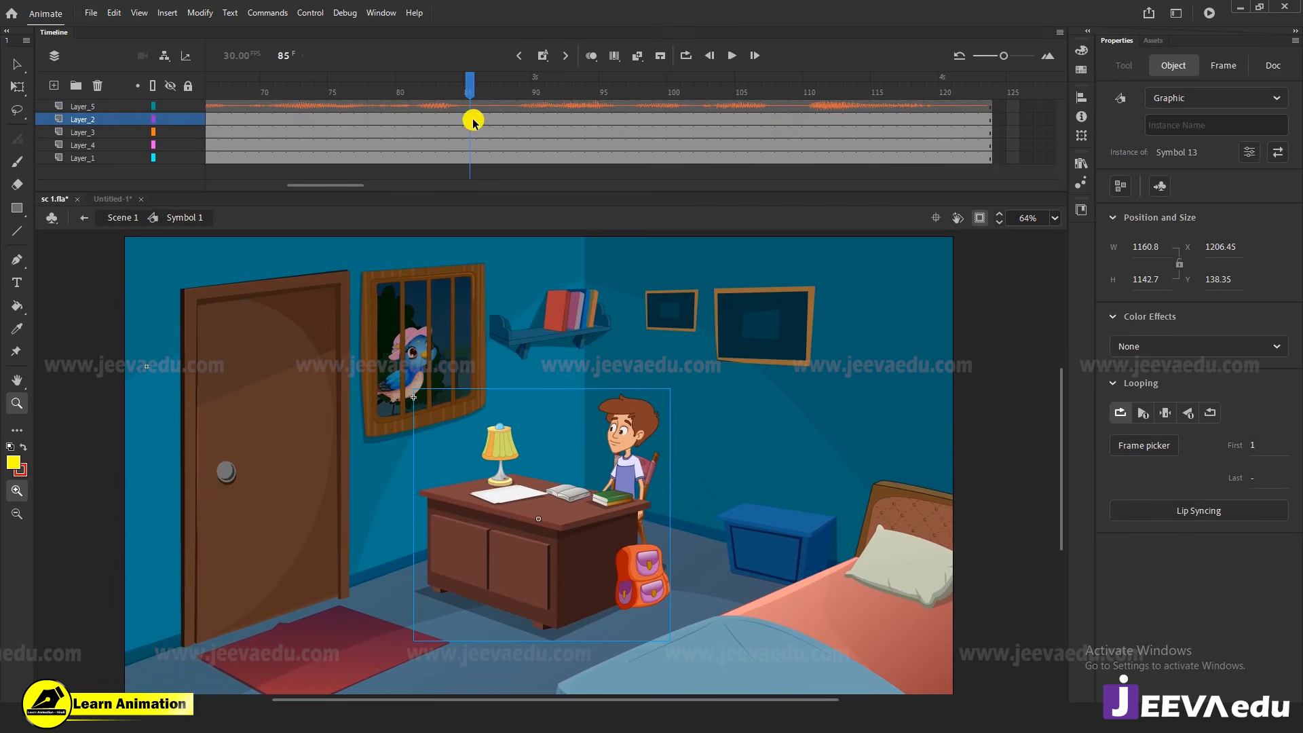
Insert keyframes at frame 87 on Layer_2, Layer_3, Layer_4 and Layer_1
left_click(589, 586, "alt")
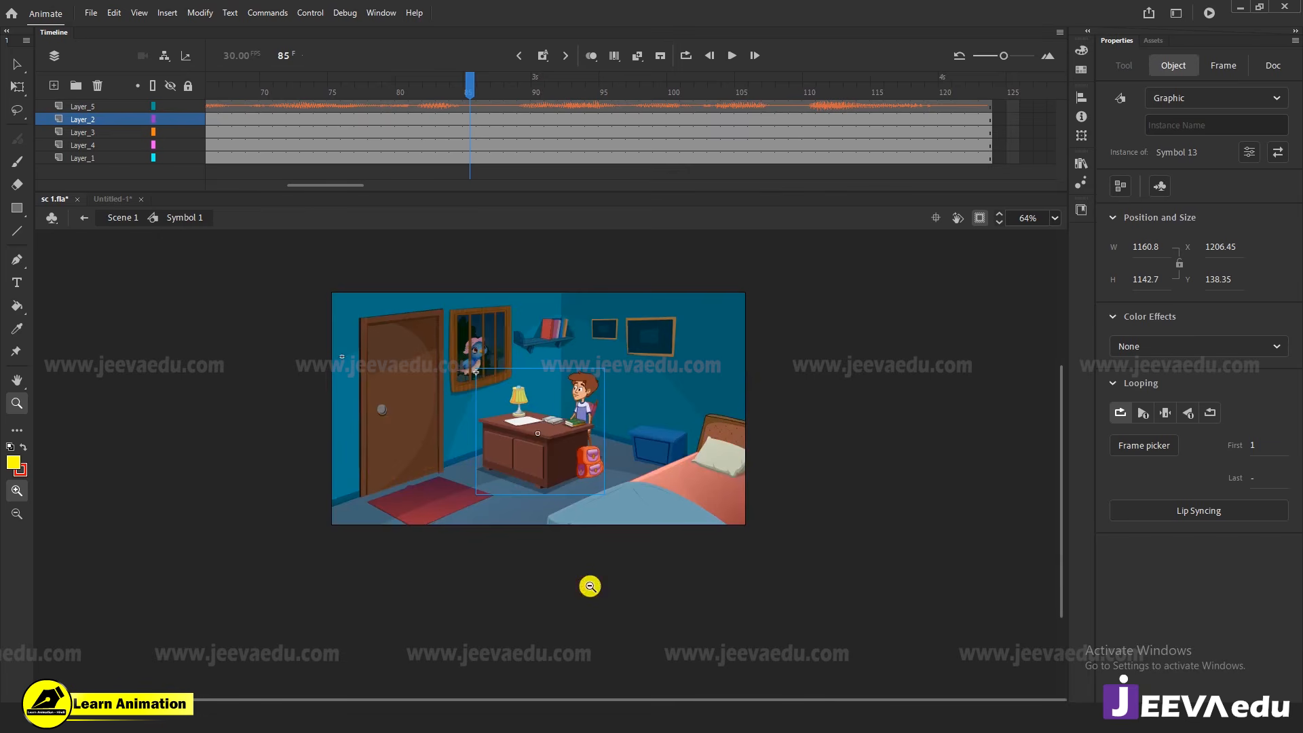
left_click_drag(475, 119, 475, 161)
left_click_drag(496, 111, 501, 169)
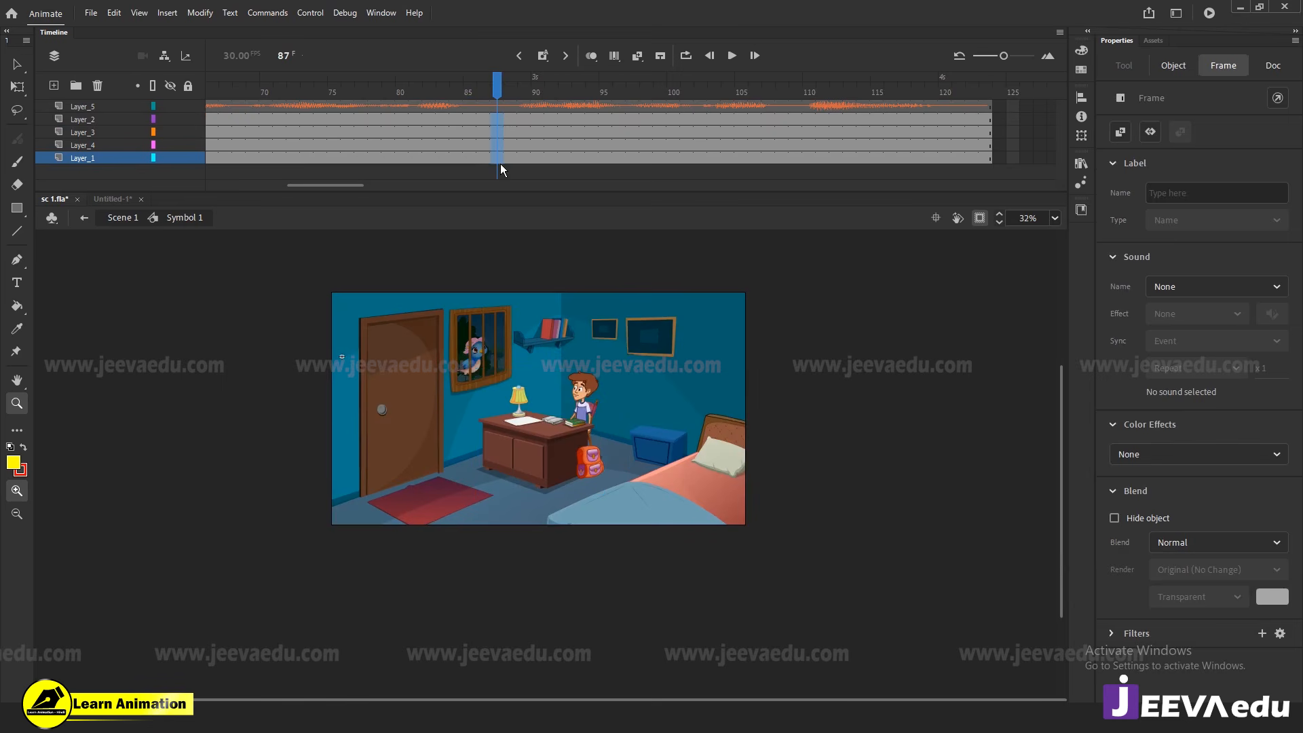
key("F6")
Review the scene by playing and scrubbing the timeline, and check the room artwork extending beyond the stage edges
key("Return")
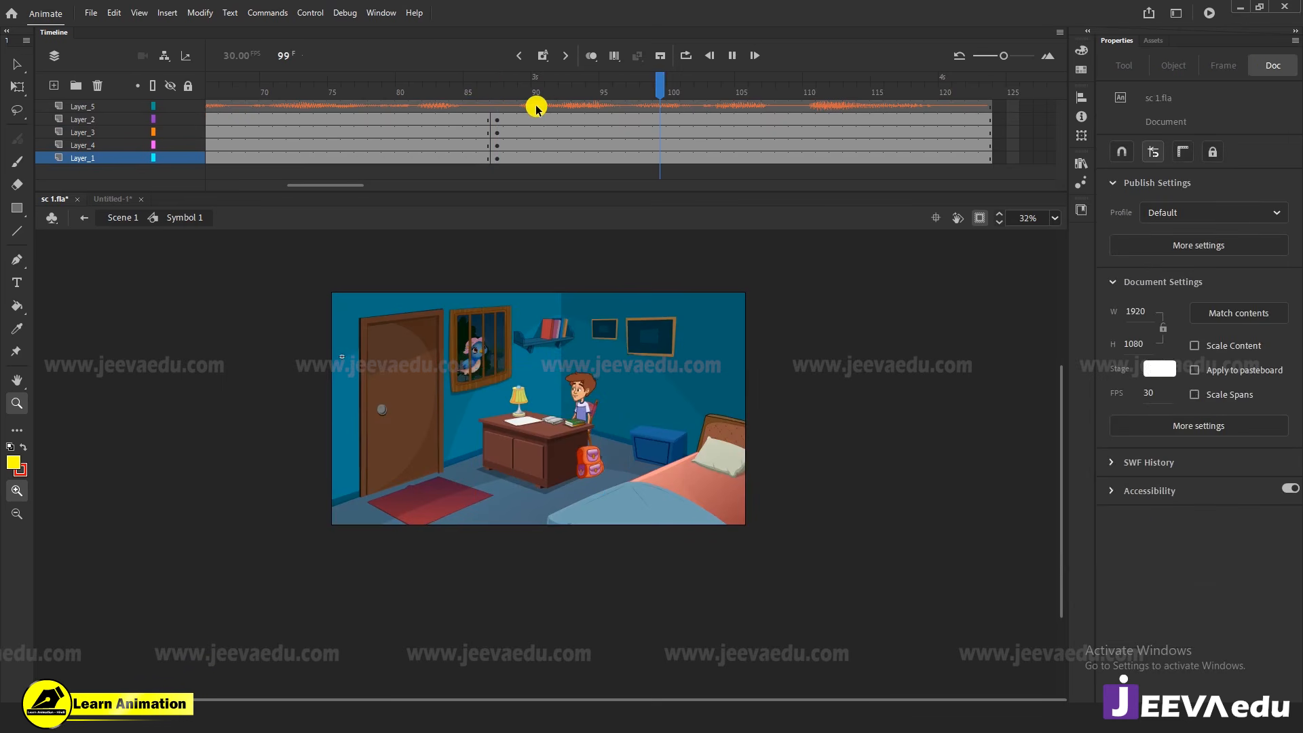
left_click_drag(483, 106, 83, 158)
left_click(542, 143)
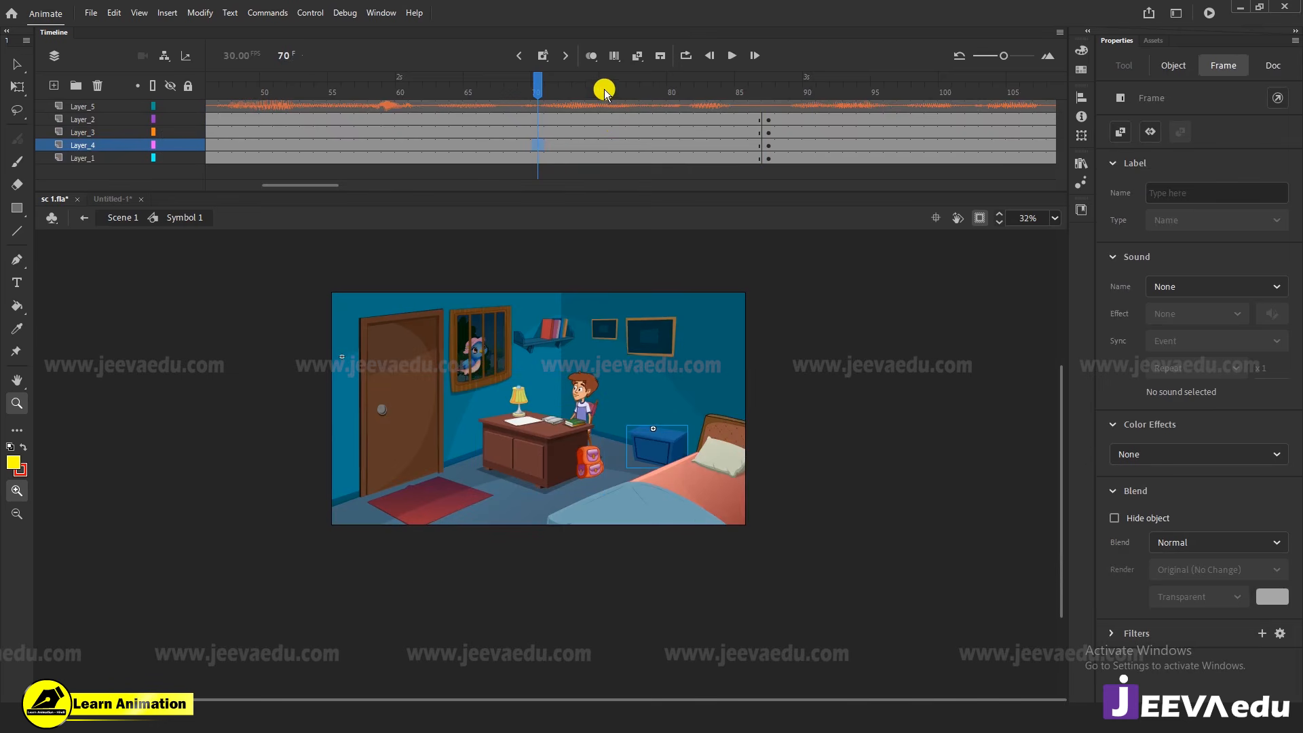
left_click_drag(605, 88, 0, 178)
left_click(979, 217)
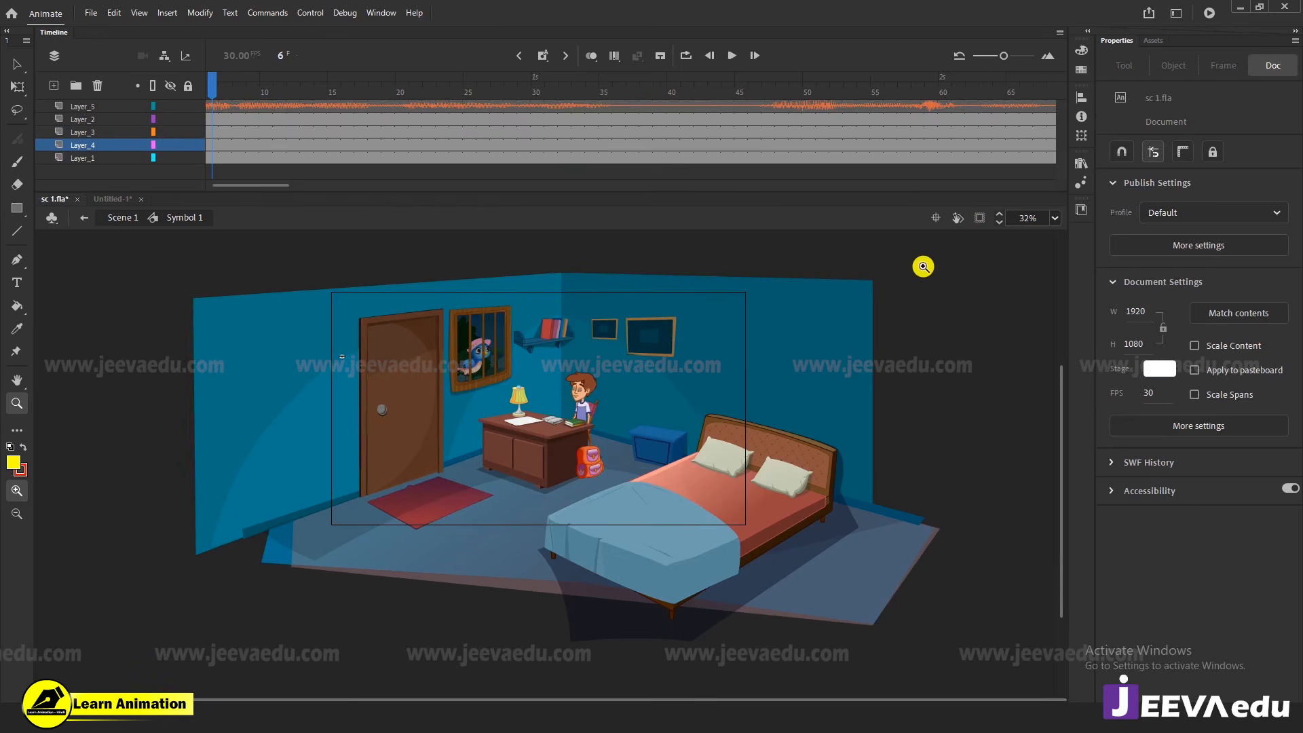
left_click(979, 217)
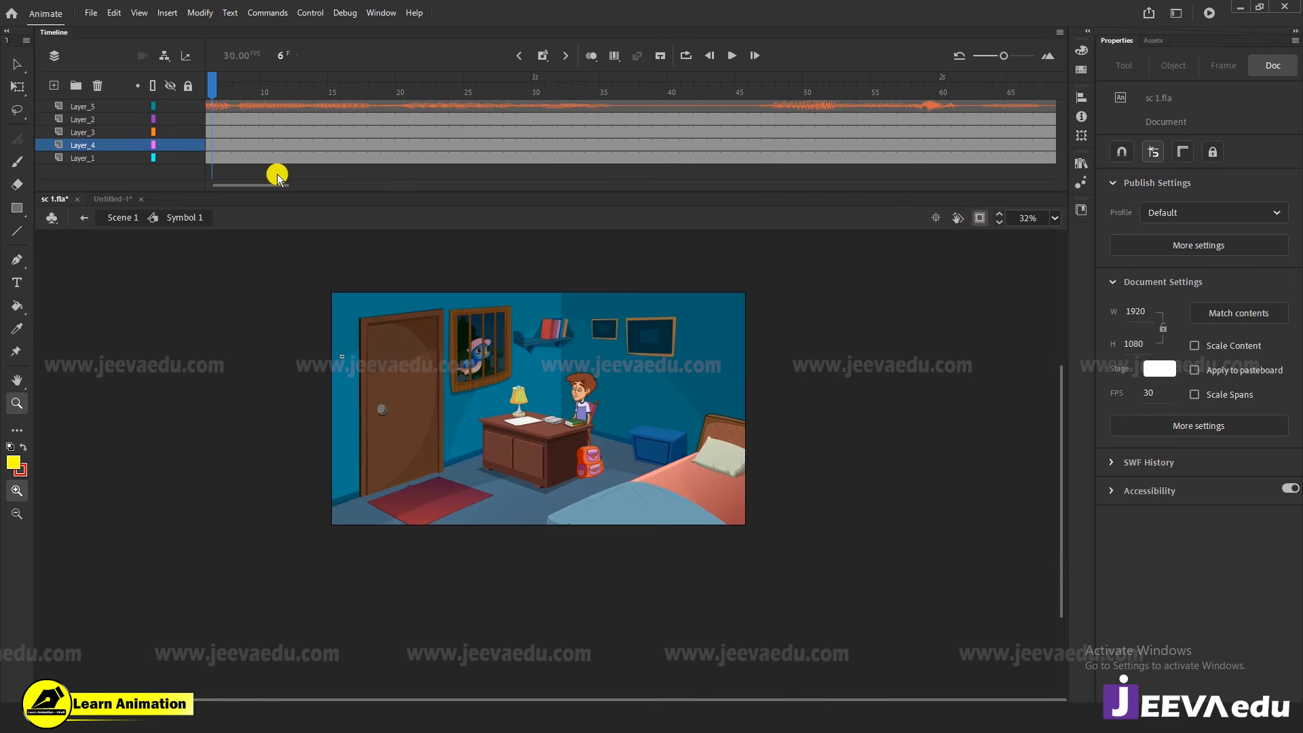
left_click_drag(272, 184, 248, 186)
Create classic tweens between frame 1 and frame 87 on Layer_2, Layer_3, Layer_4 and Layer_1
left_click_drag(304, 125, 334, 157)
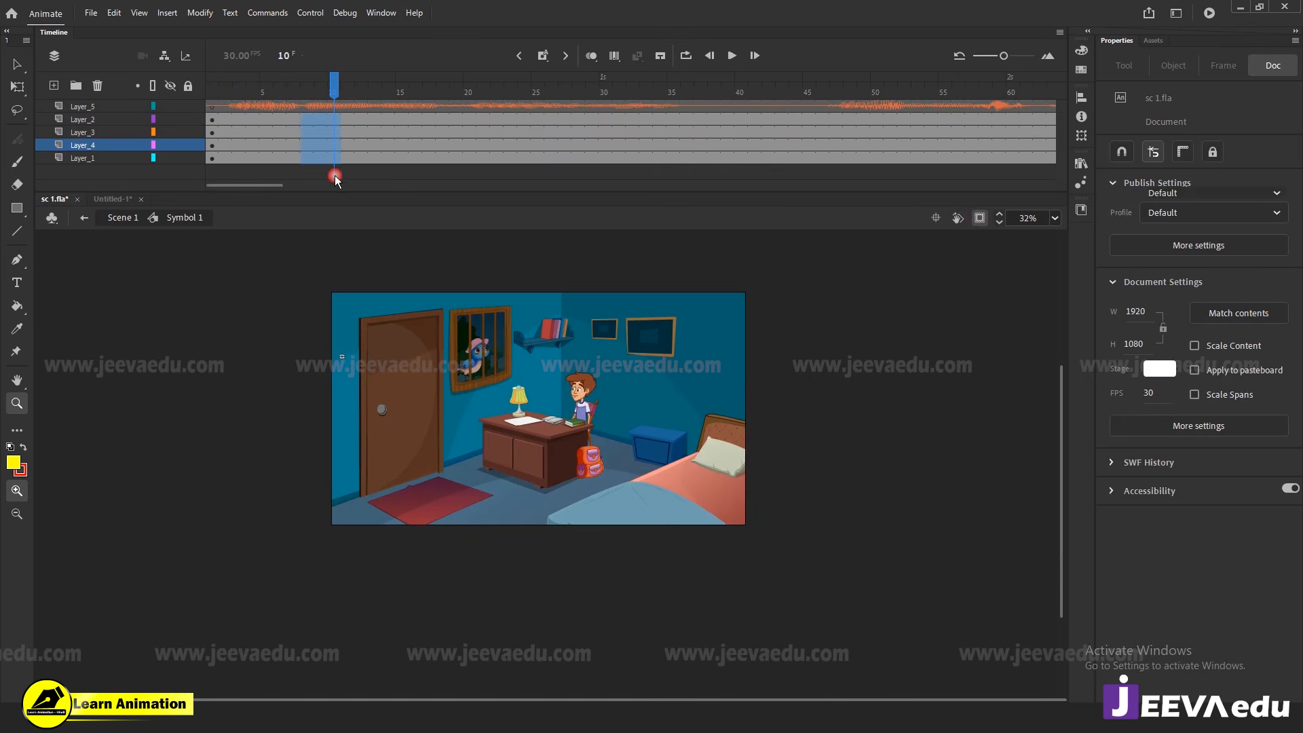
right_click(330, 138)
left_click(395, 145)
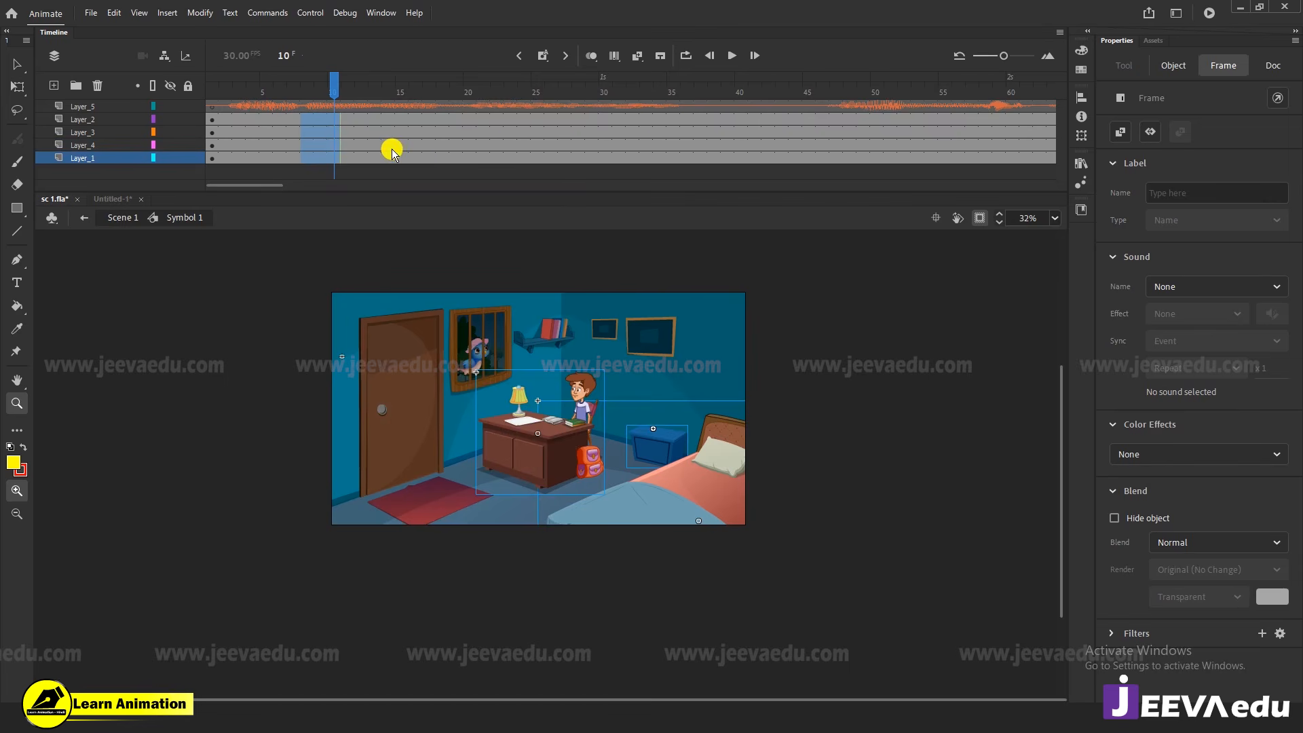
Apply a custom S-shaped ease to the four layers' classic tweens, flattening the curve at both its start and end
left_click_drag(334, 80, 736, 170)
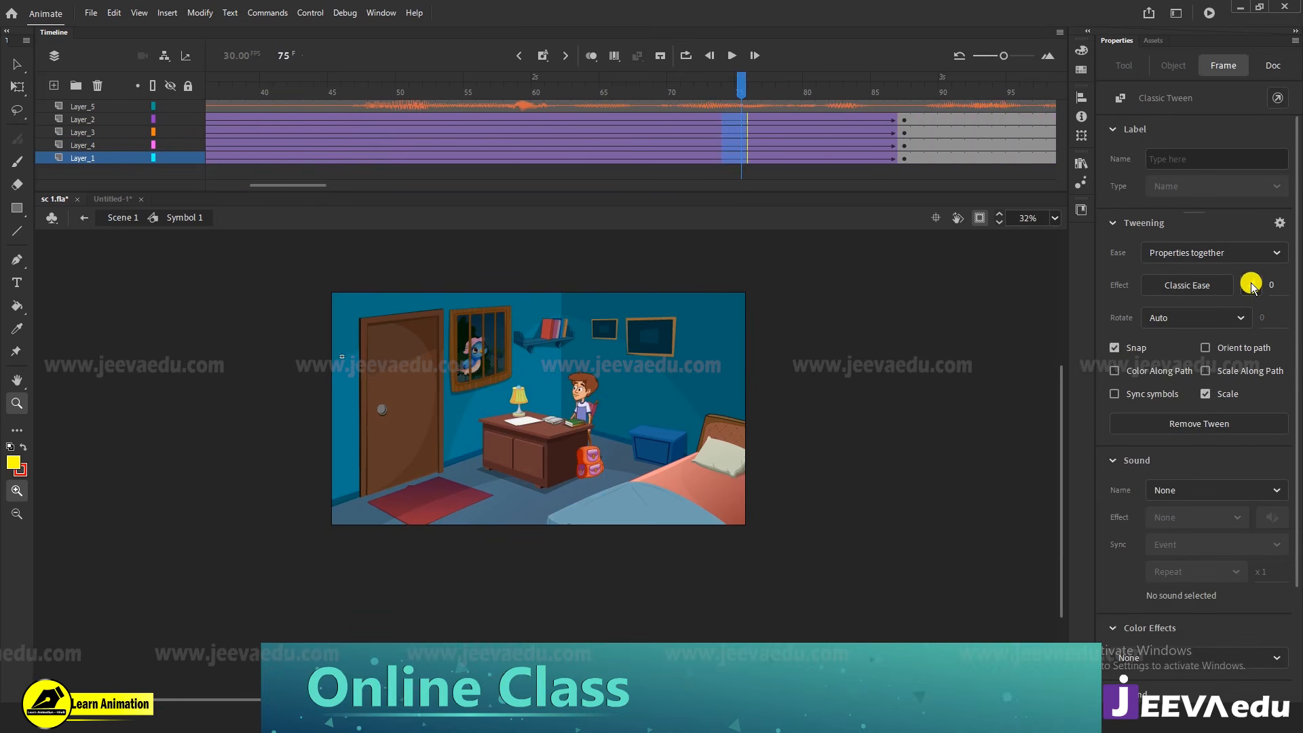
left_click(1251, 284)
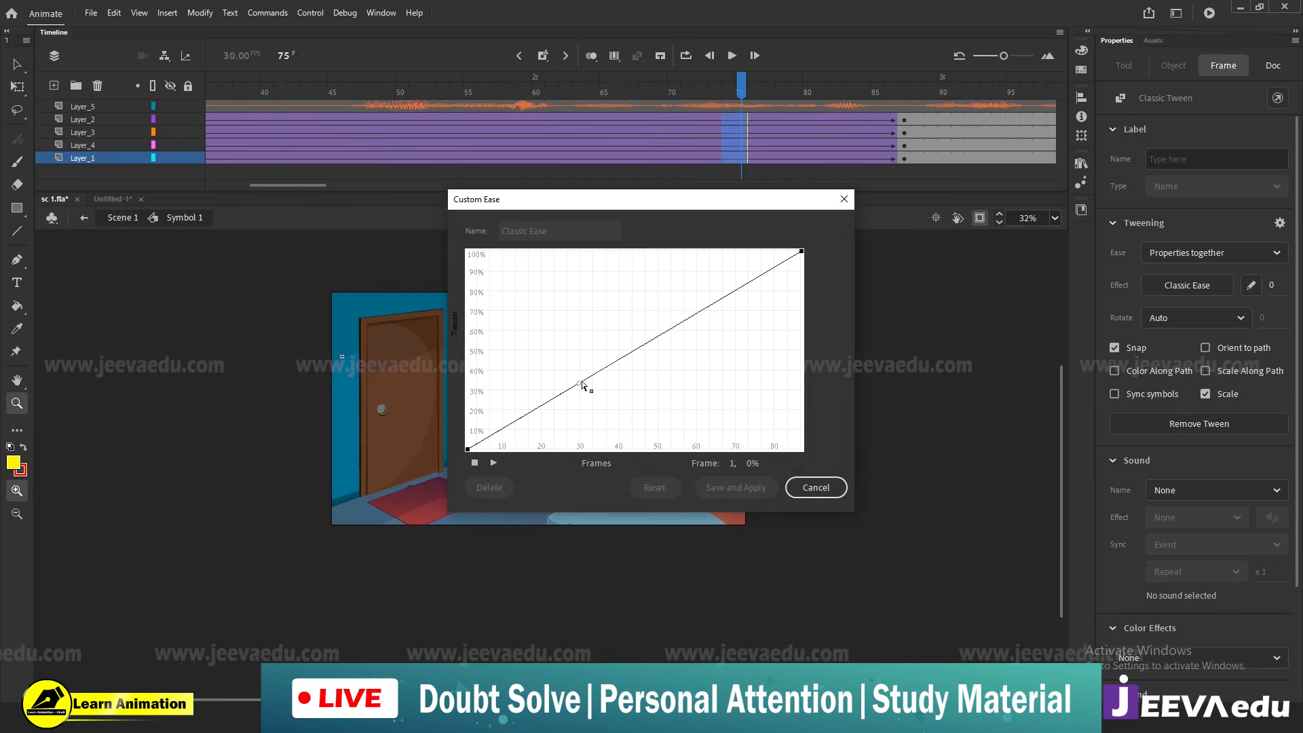
left_click_drag(579, 383, 595, 469)
left_click(800, 255)
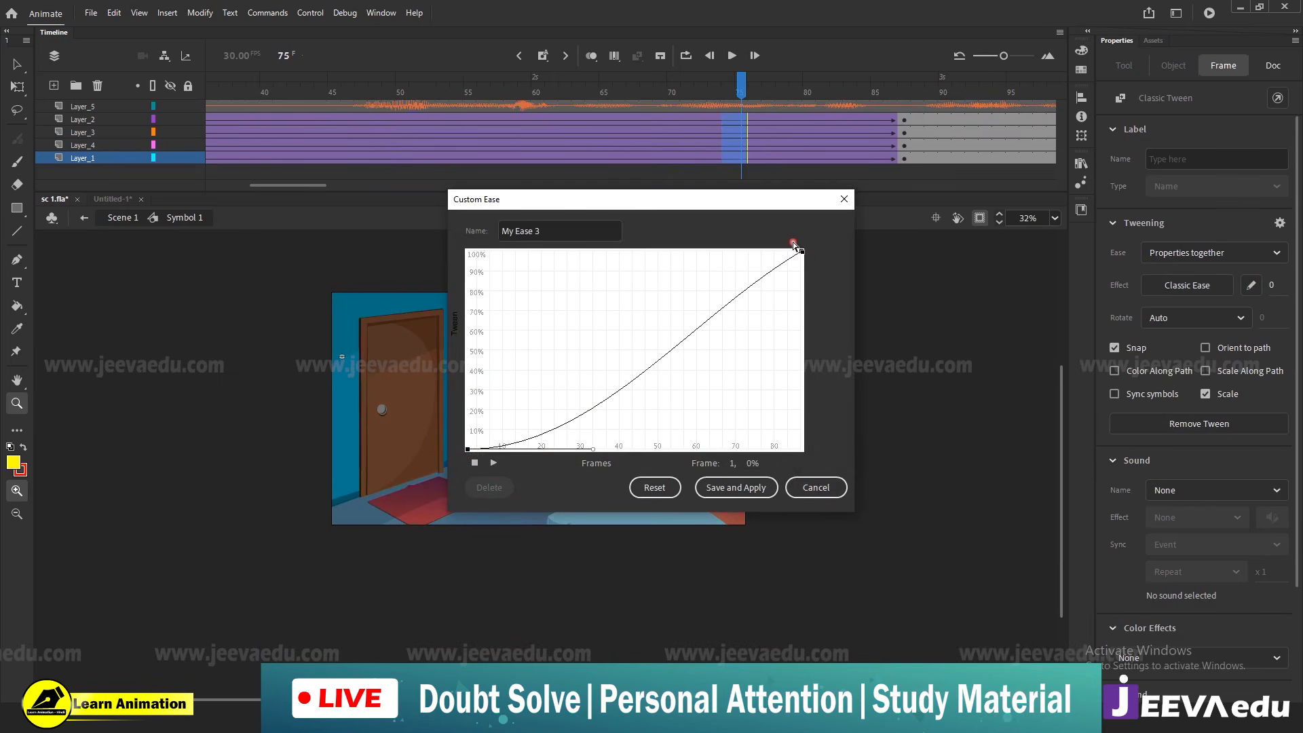
left_click(801, 252)
left_click_drag(693, 319, 692, 252)
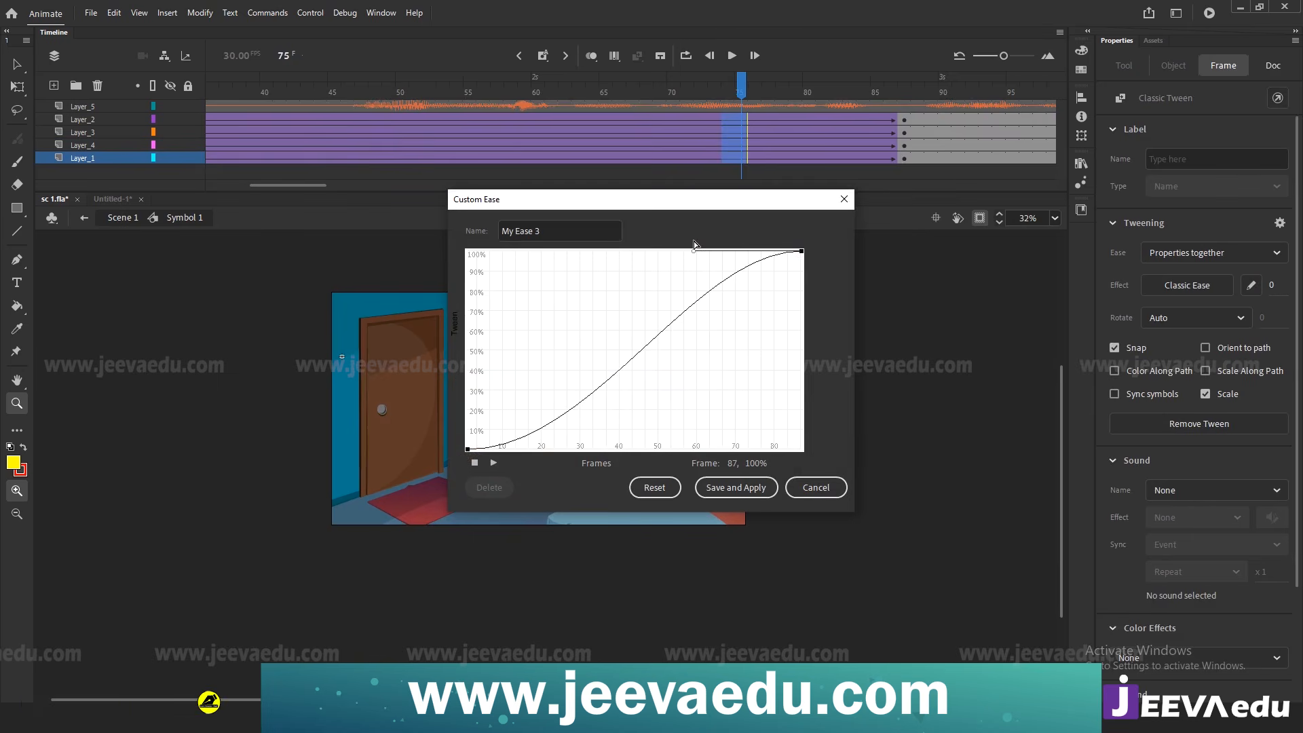
left_click(732, 487)
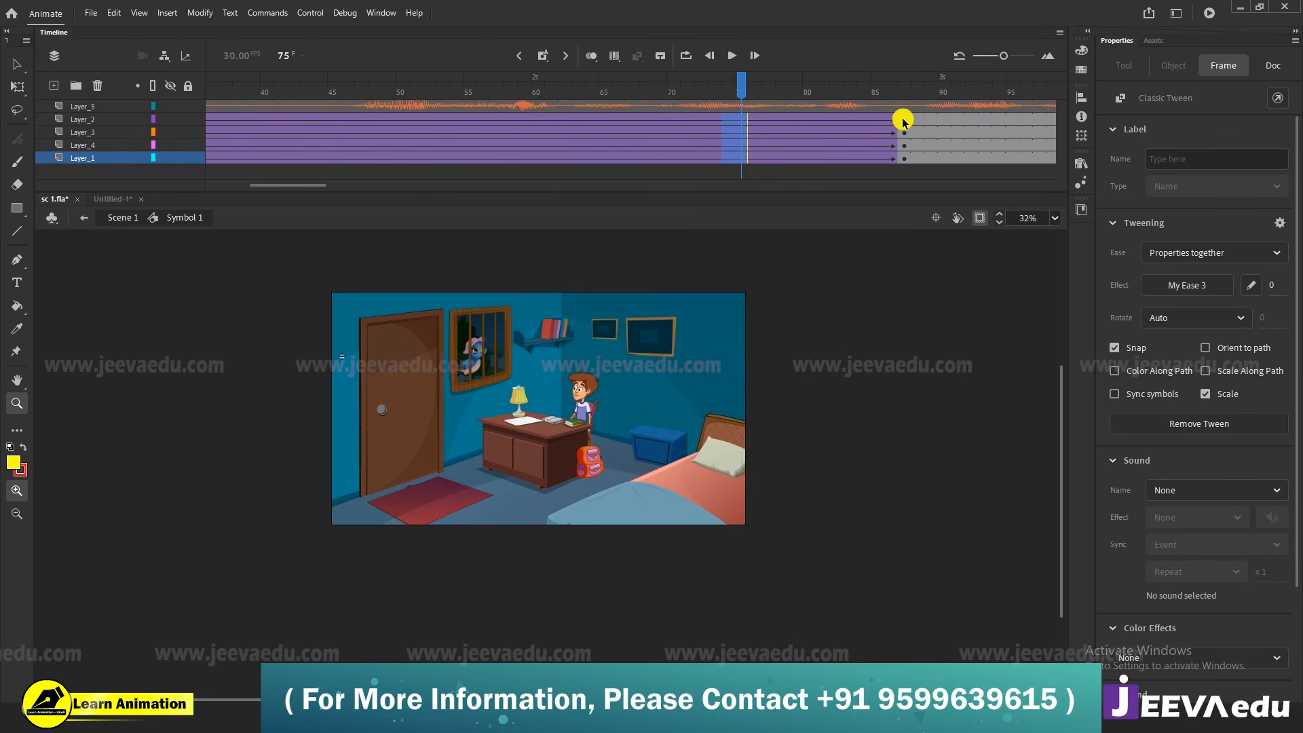
Scale the artwork of all four tweened layers at frame 87 by 115%, and again by 105%
left_click(904, 158)
key("ctrl+alt+s")
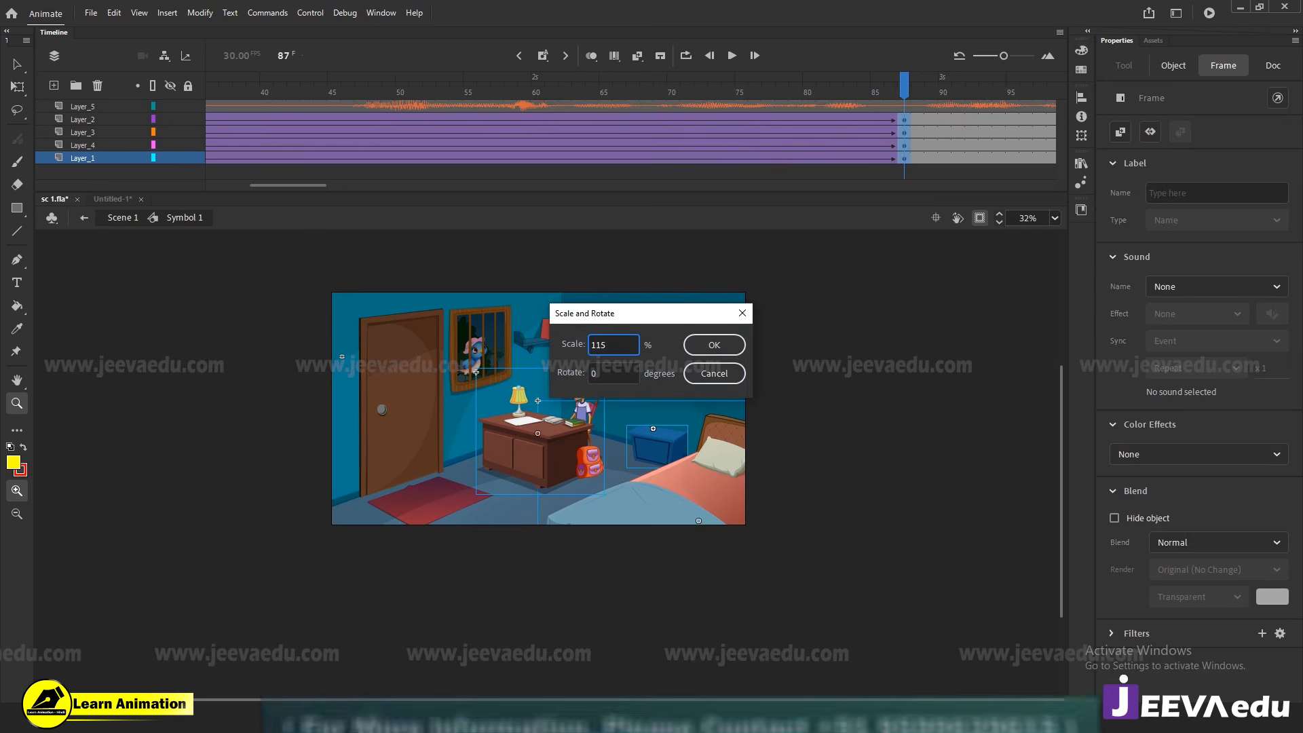
key("Return")
key("ctrl+alt+s")
type("1")
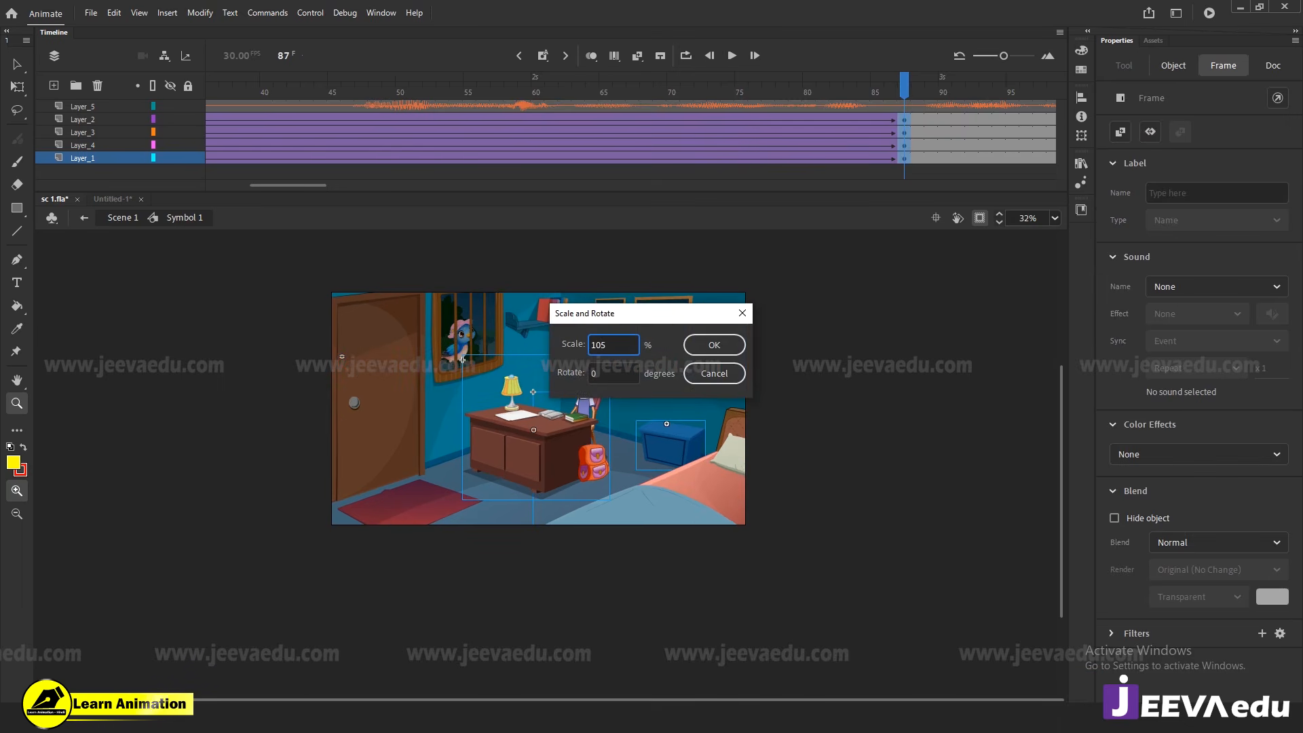
type("05")
key("Return")
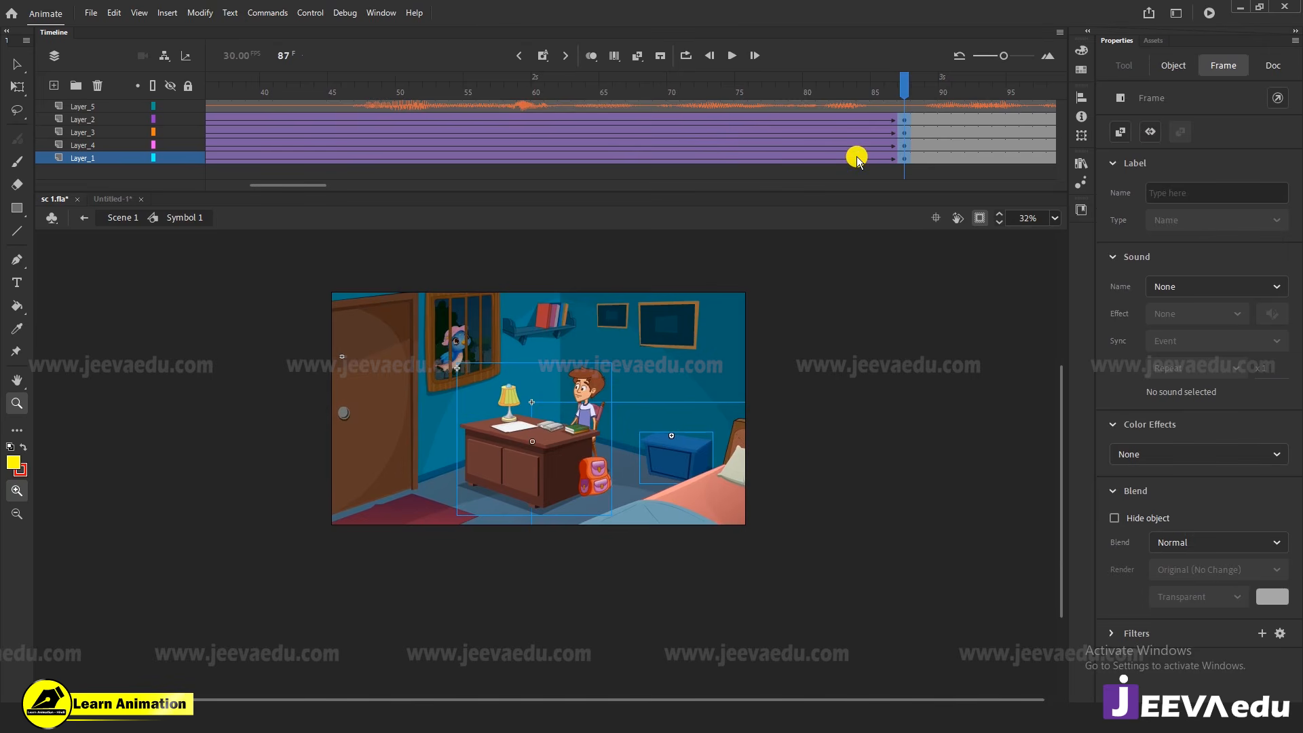
Play and scrub the zoom-in animation, comparing how the room and bed are framed at frame 87 and earlier
left_click_drag(877, 91, 910, 238)
key("Return")
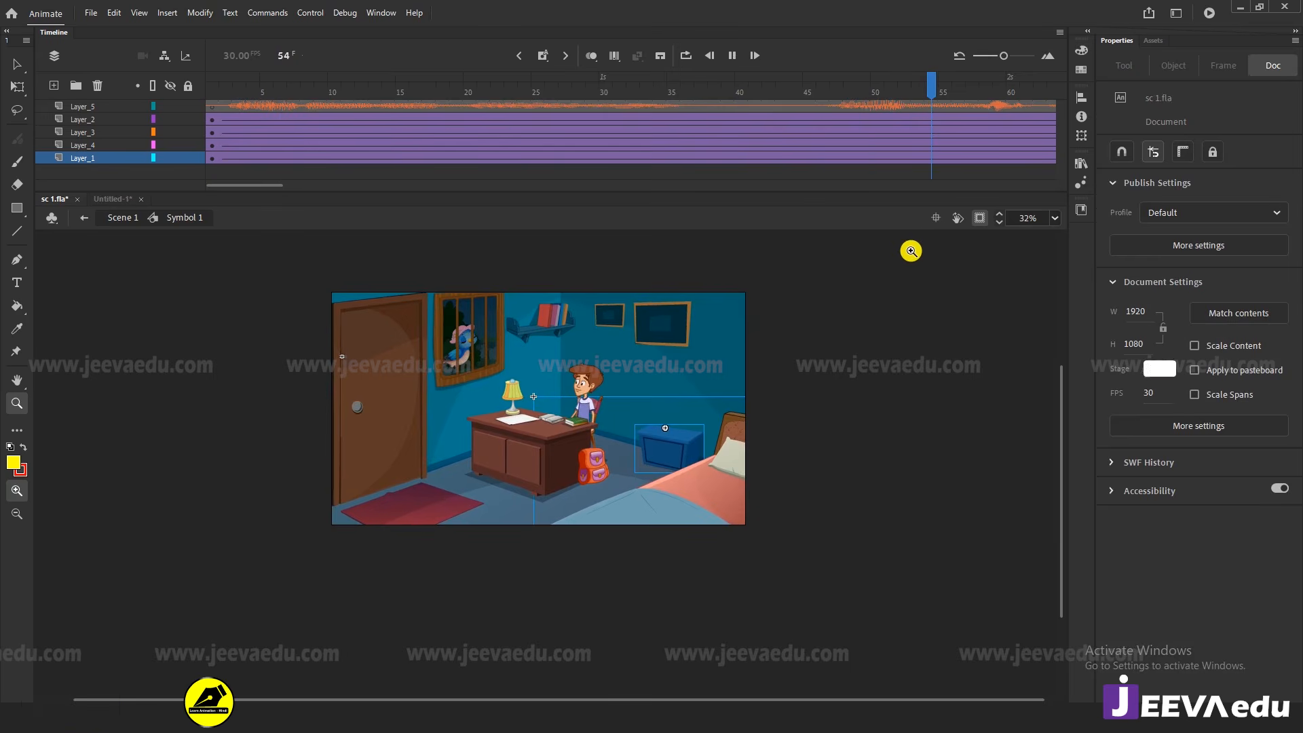
left_click_drag(527, 93, 613, 171)
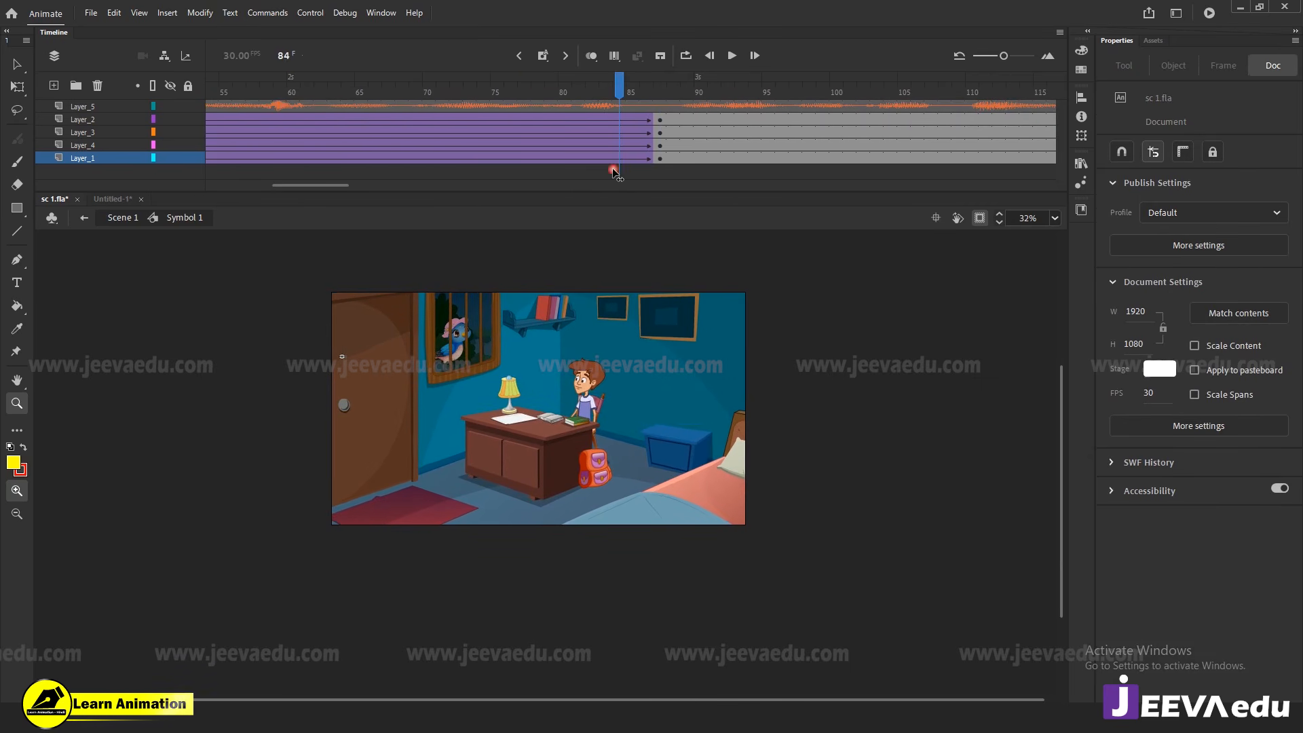
left_click(658, 105)
key("v")
left_click(683, 505)
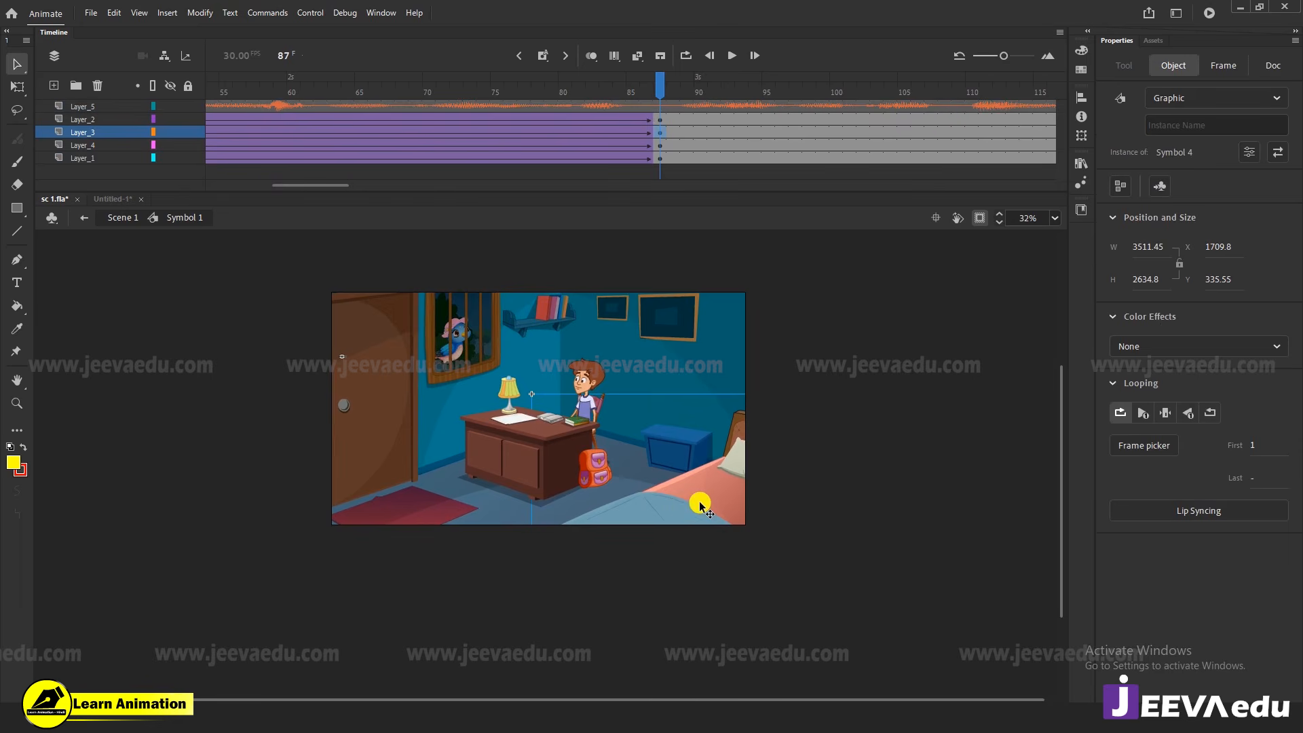
key("z")
left_click(541, 407)
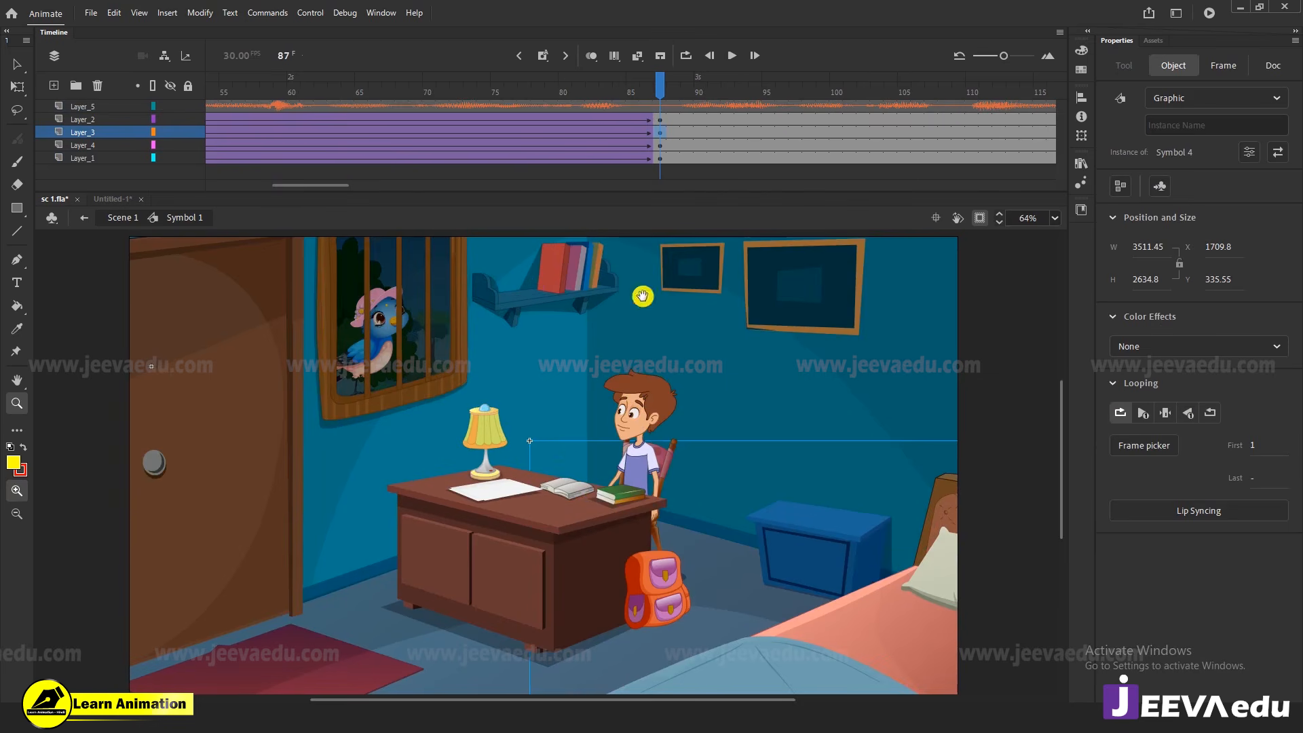
left_click_drag(632, 95, 453, 171)
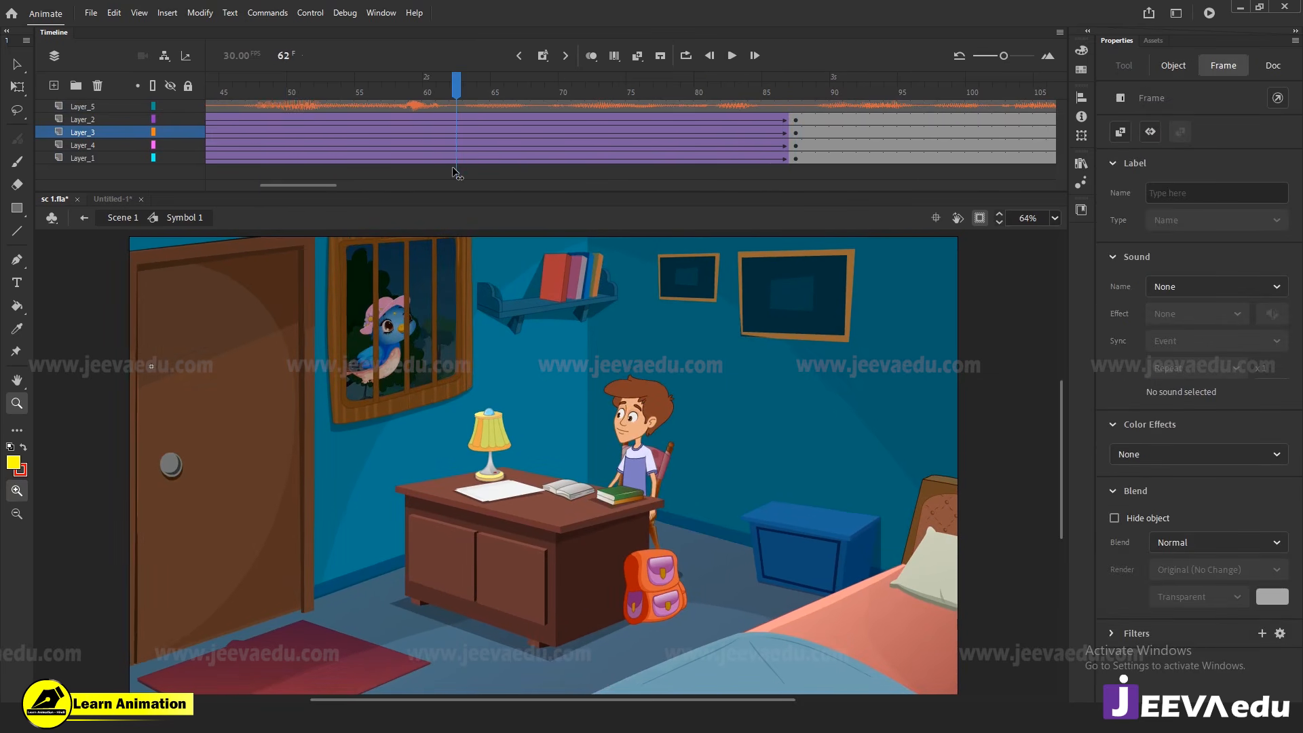
left_click(454, 171)
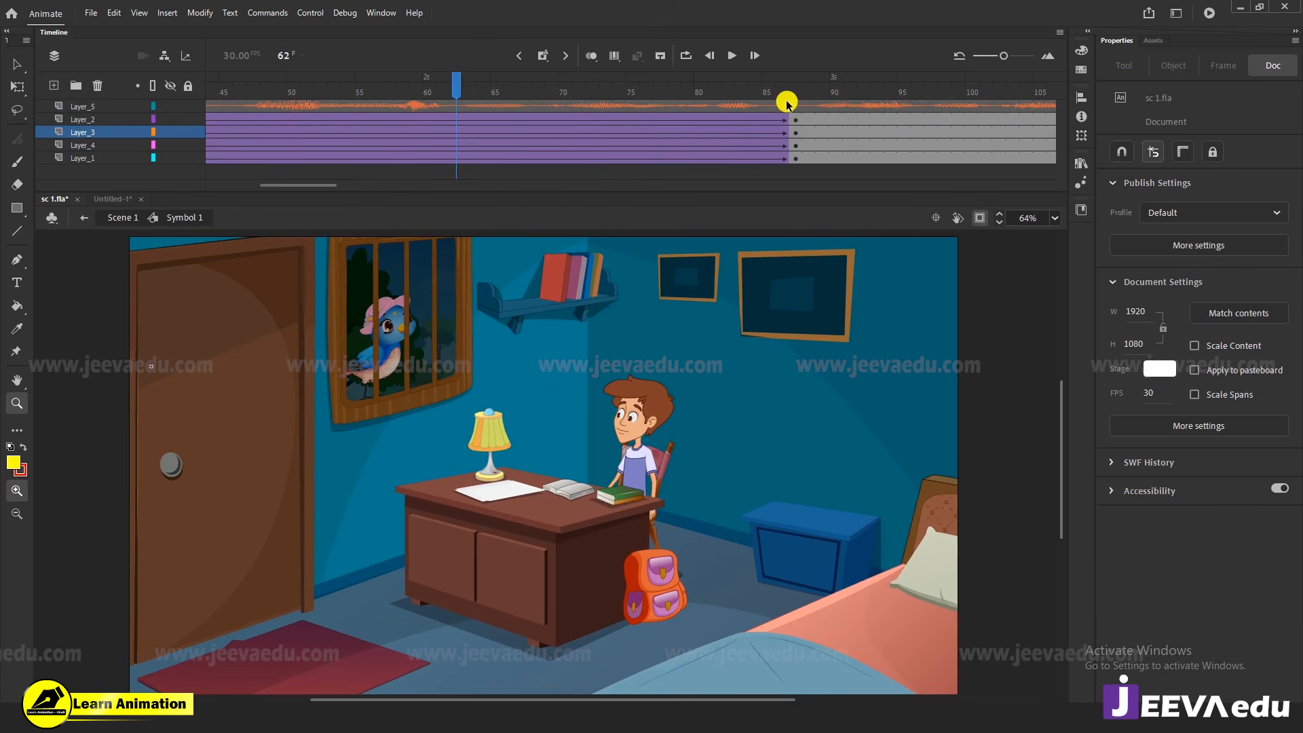
Reveal the artwork outside the stage at frame 87 and move the bed up and right to about X 2964, Y -1638
left_click(800, 120)
left_click(979, 217)
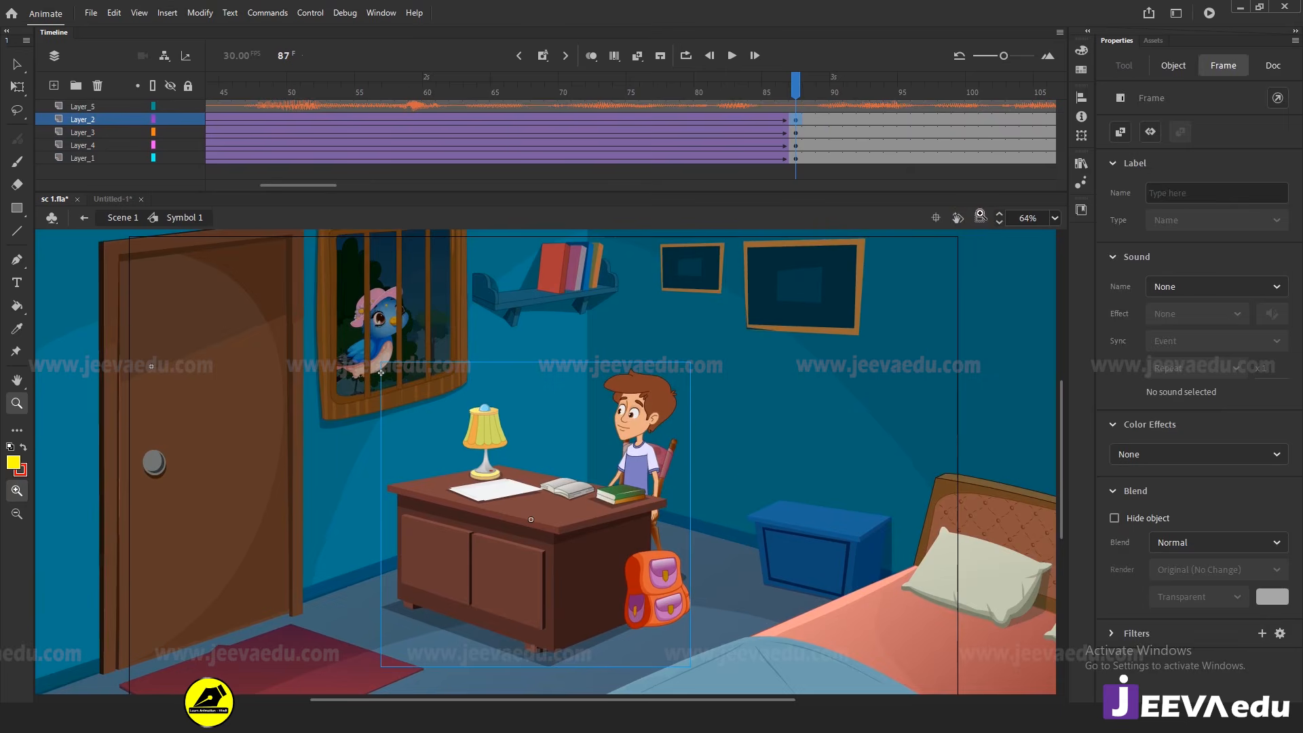
left_click(725, 469, "alt")
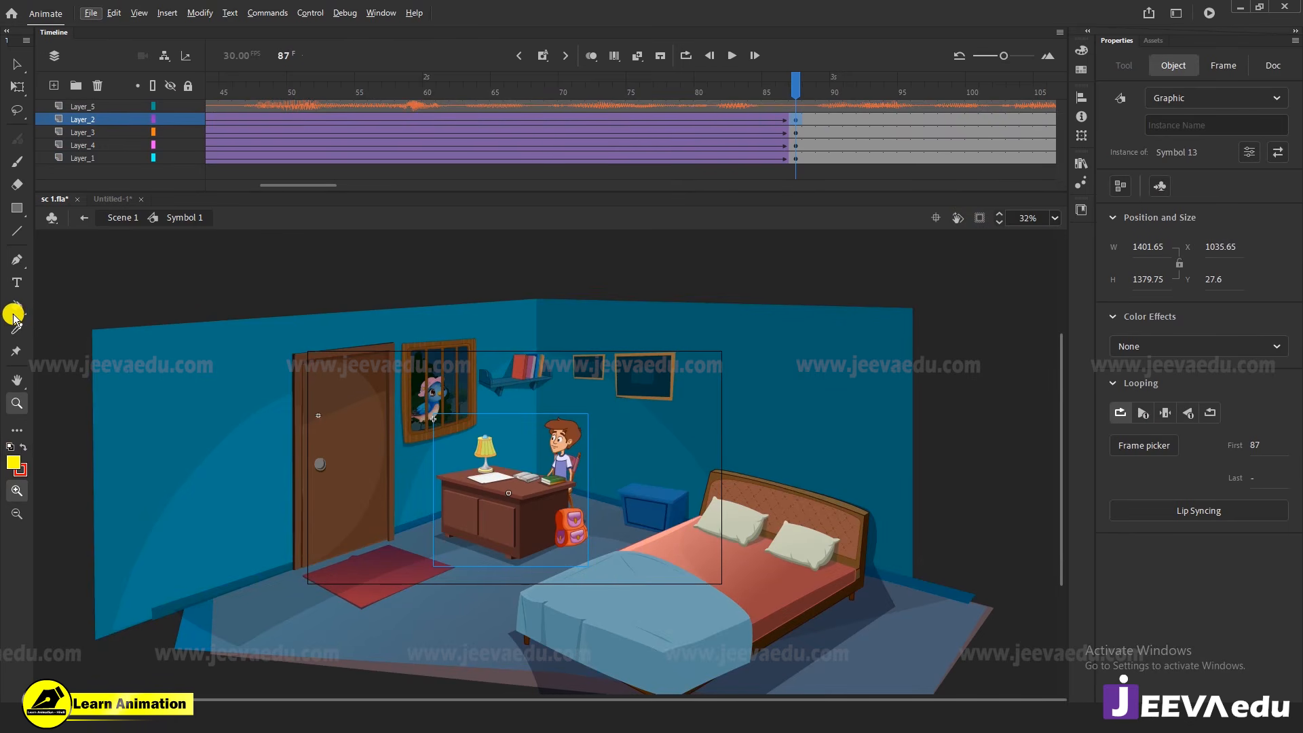
left_click(20, 438)
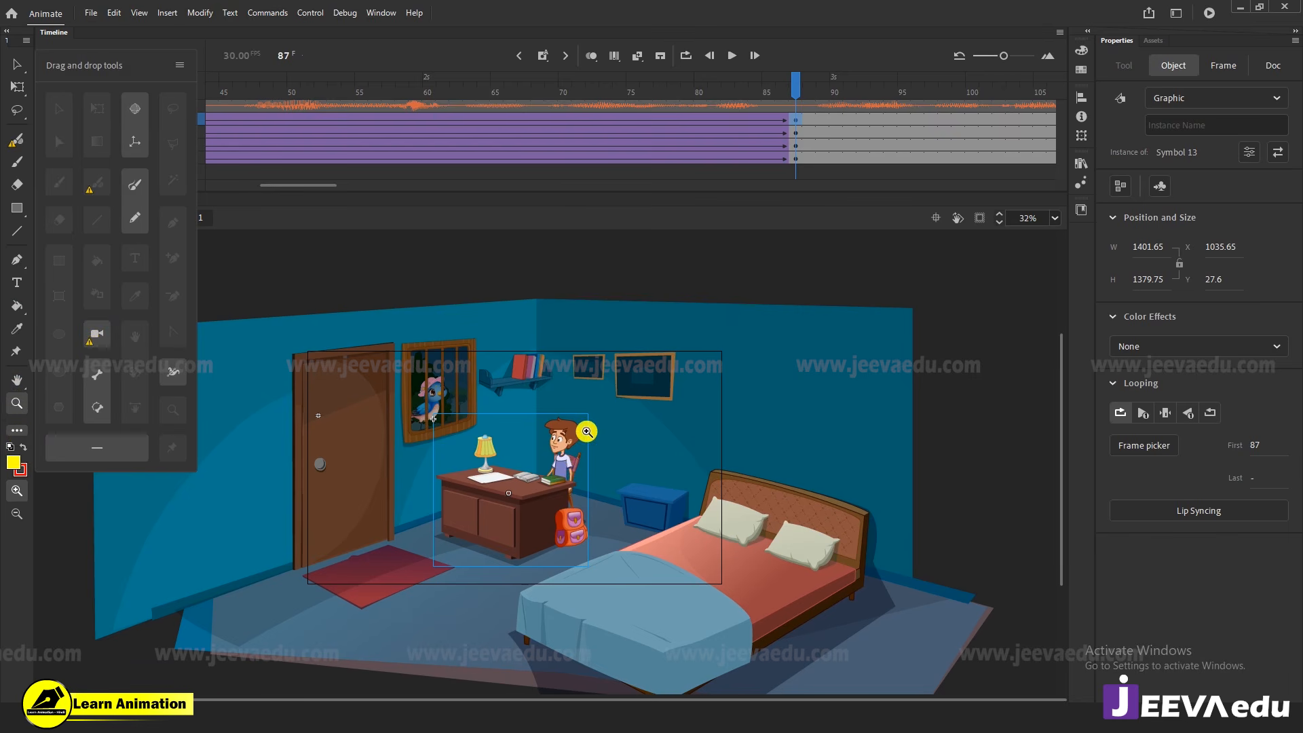
left_click(793, 87)
key("v")
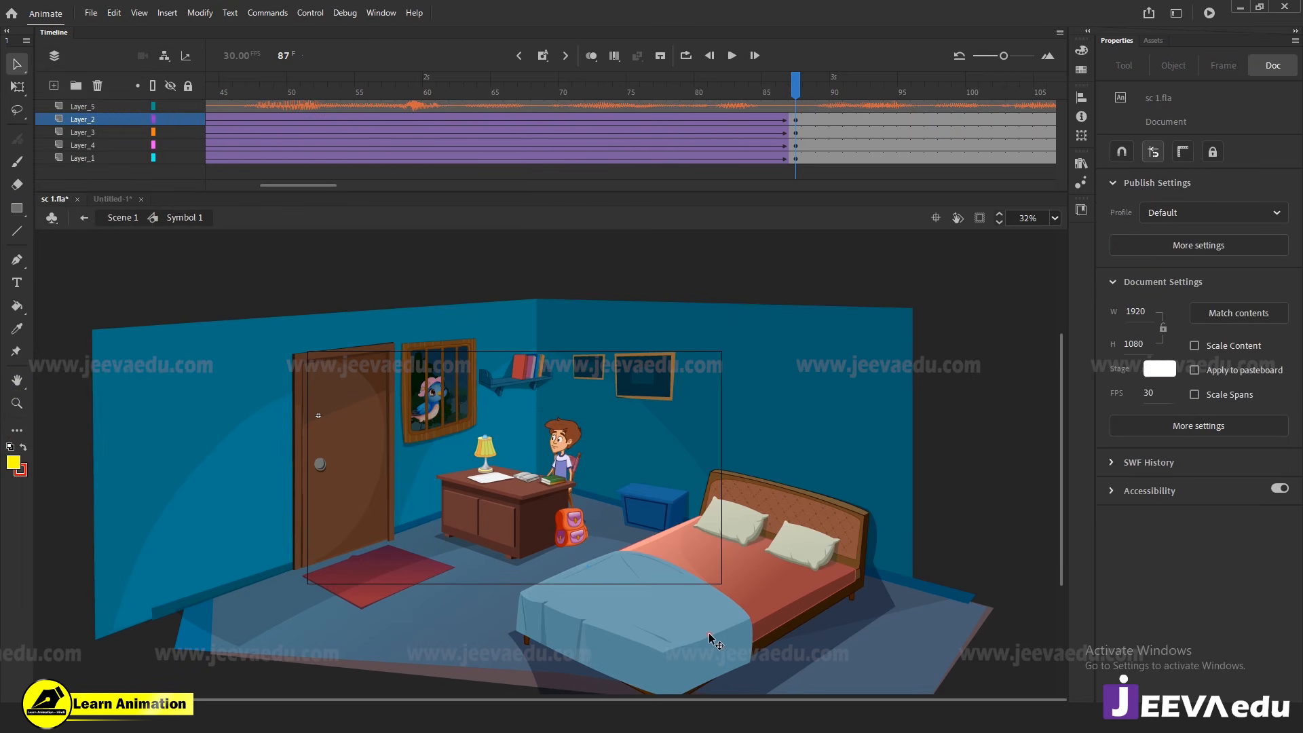
left_click_drag(709, 619, 857, 413)
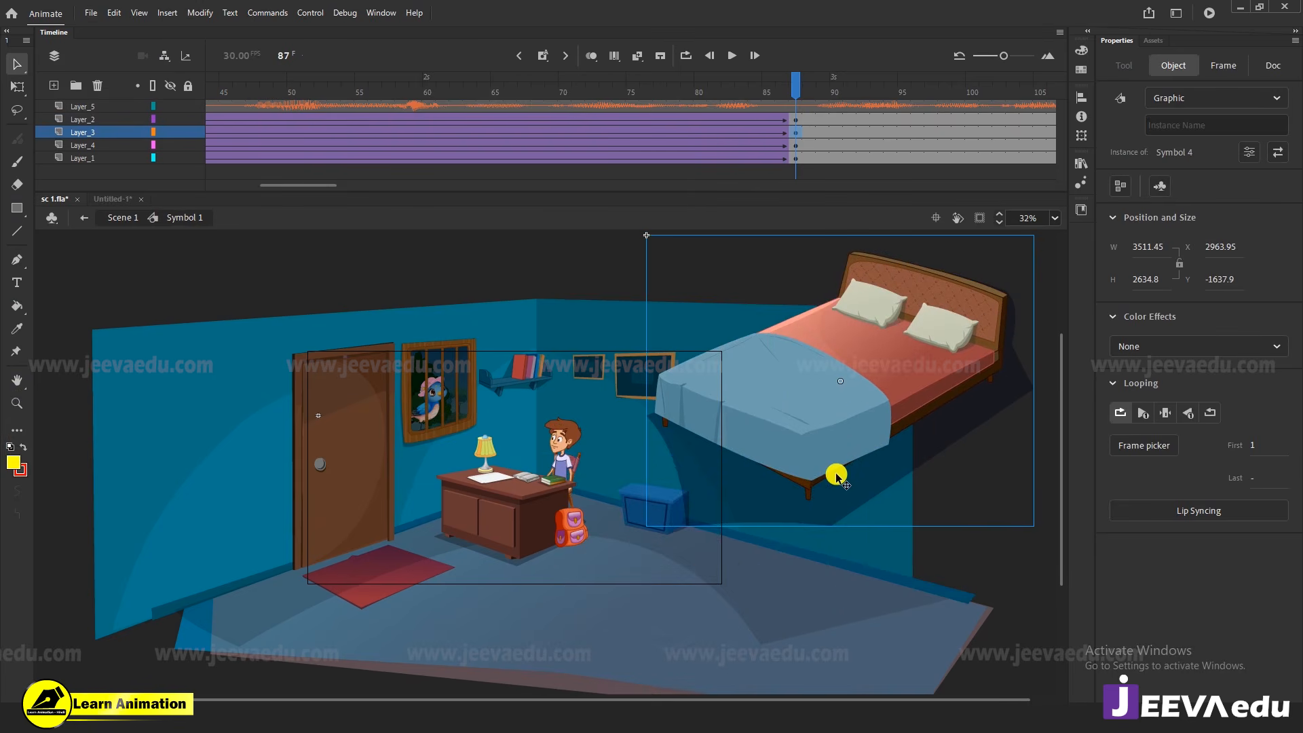
Undo the bed's last move and scale the bed by 110% at frame 87
key("ctrl+z")
key("ctrl+alt+s")
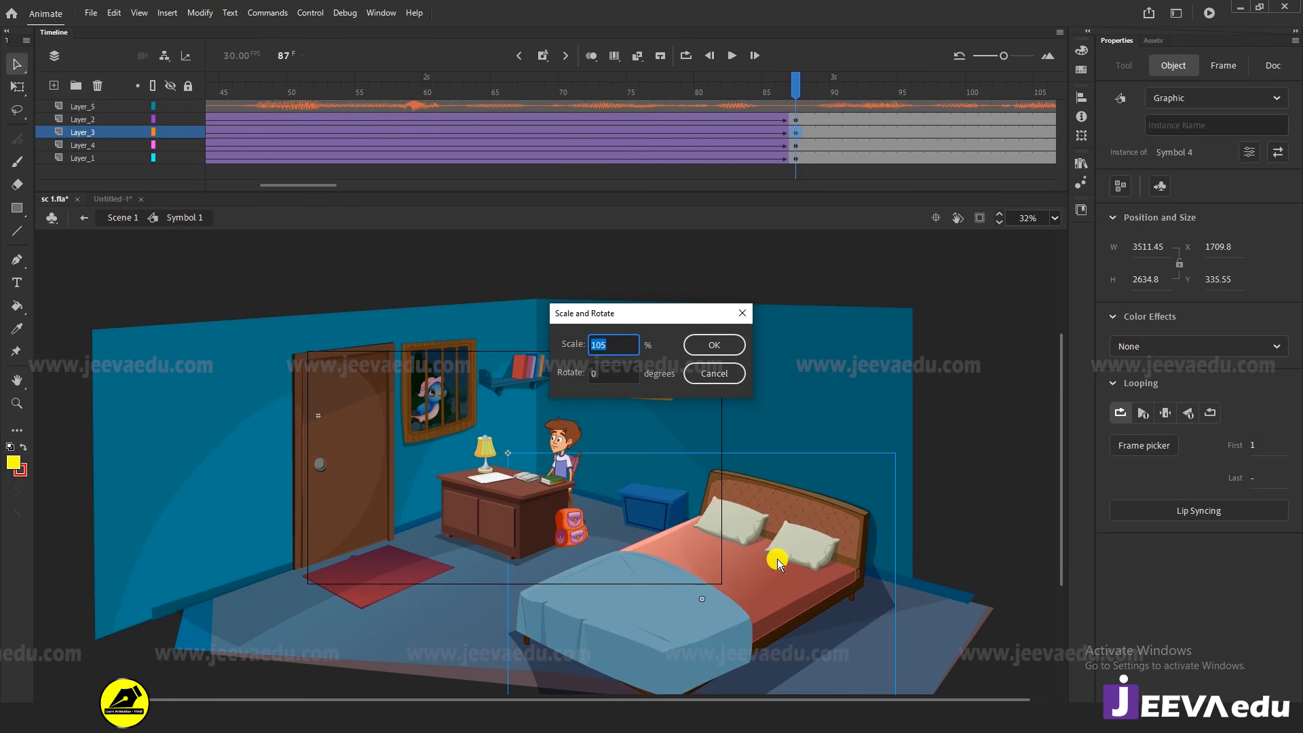
type("110")
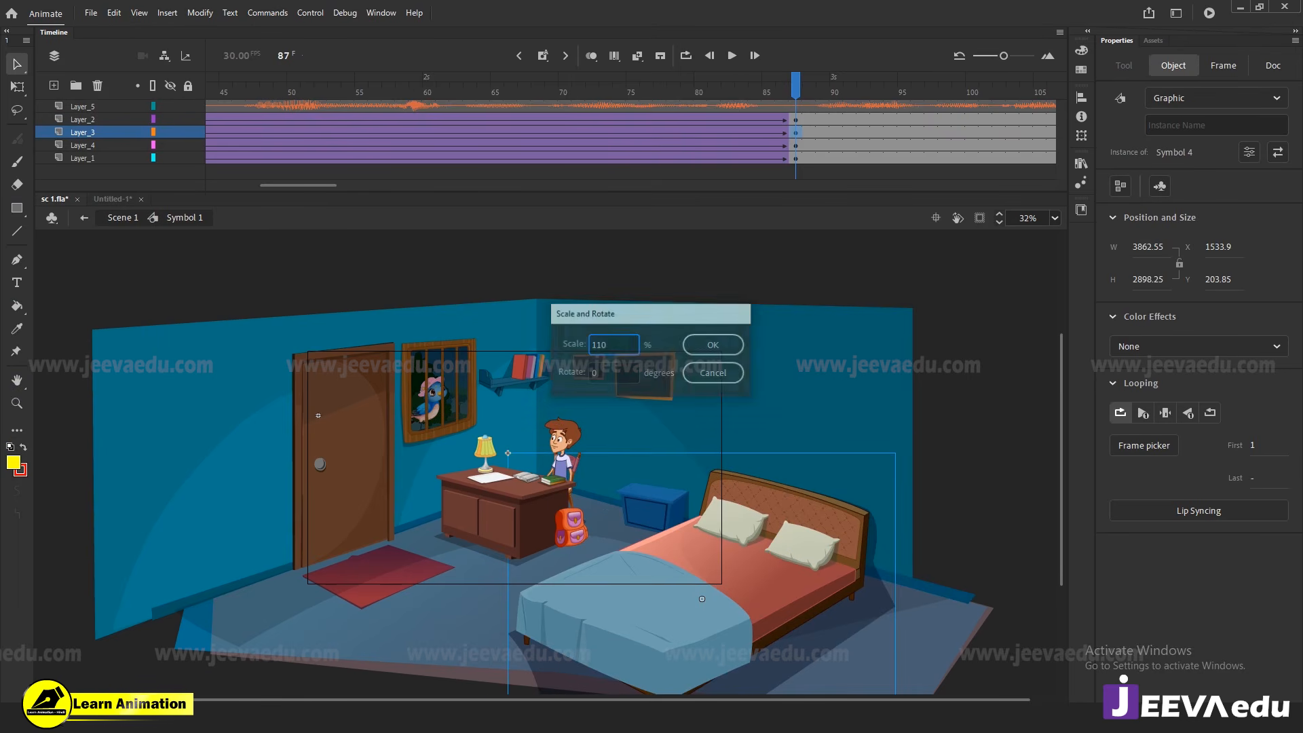
key("Return")
Nudge the enlarged bed right and down in small increments to about X 1726, Y 384
key("shift+Down")
key("shift+Down")
key("shift+Up")
key("shift+Up")
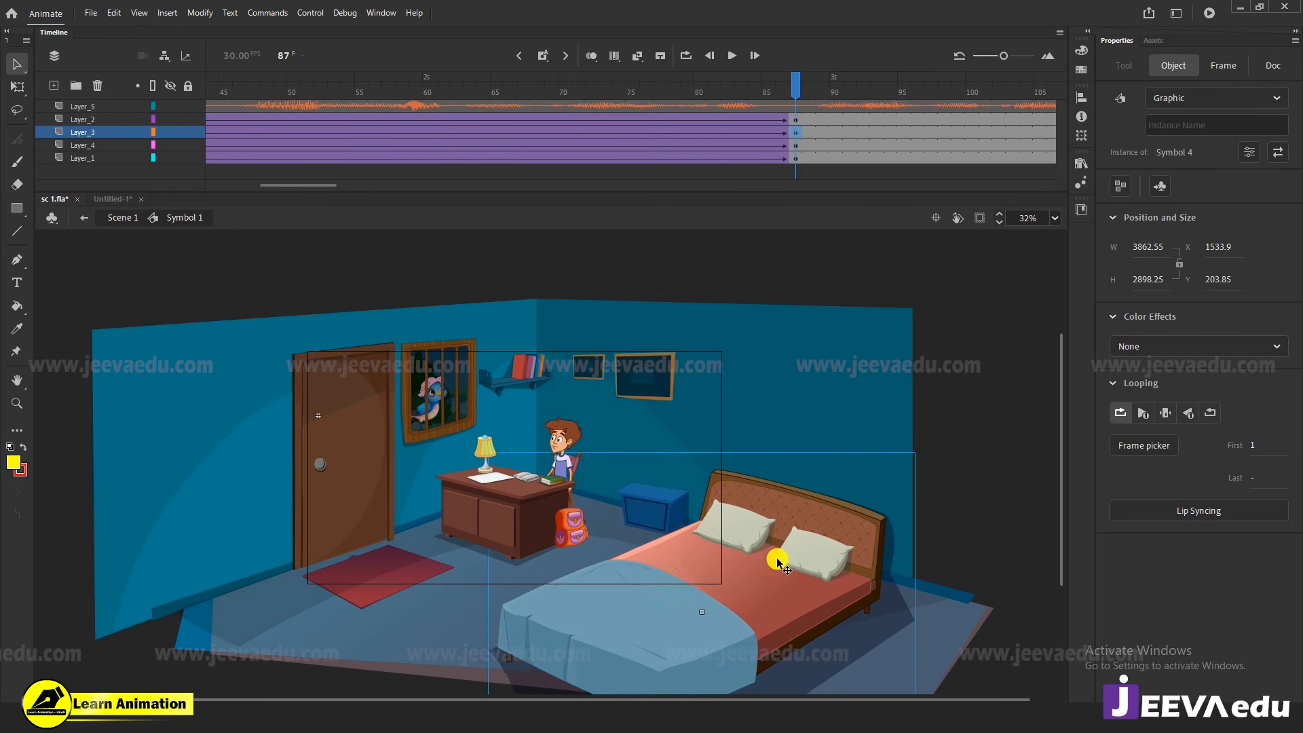
key("shift+Right")
key("shift+Right")
key("shift+Down")
key("shift+Down")
key("shift+Down")
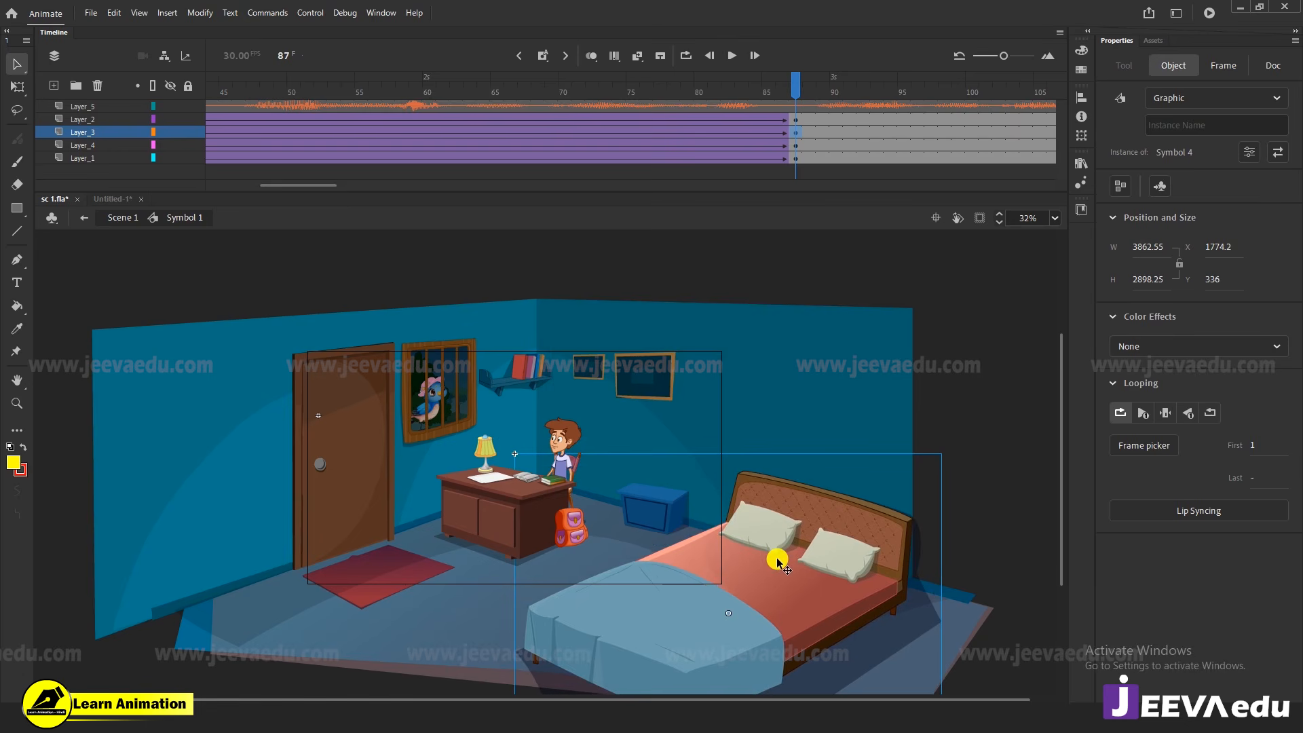
key("Left")
key("Left")
key("Left")
key("Left")
key("Left")
key("Left")
key("Left")
key("Left")
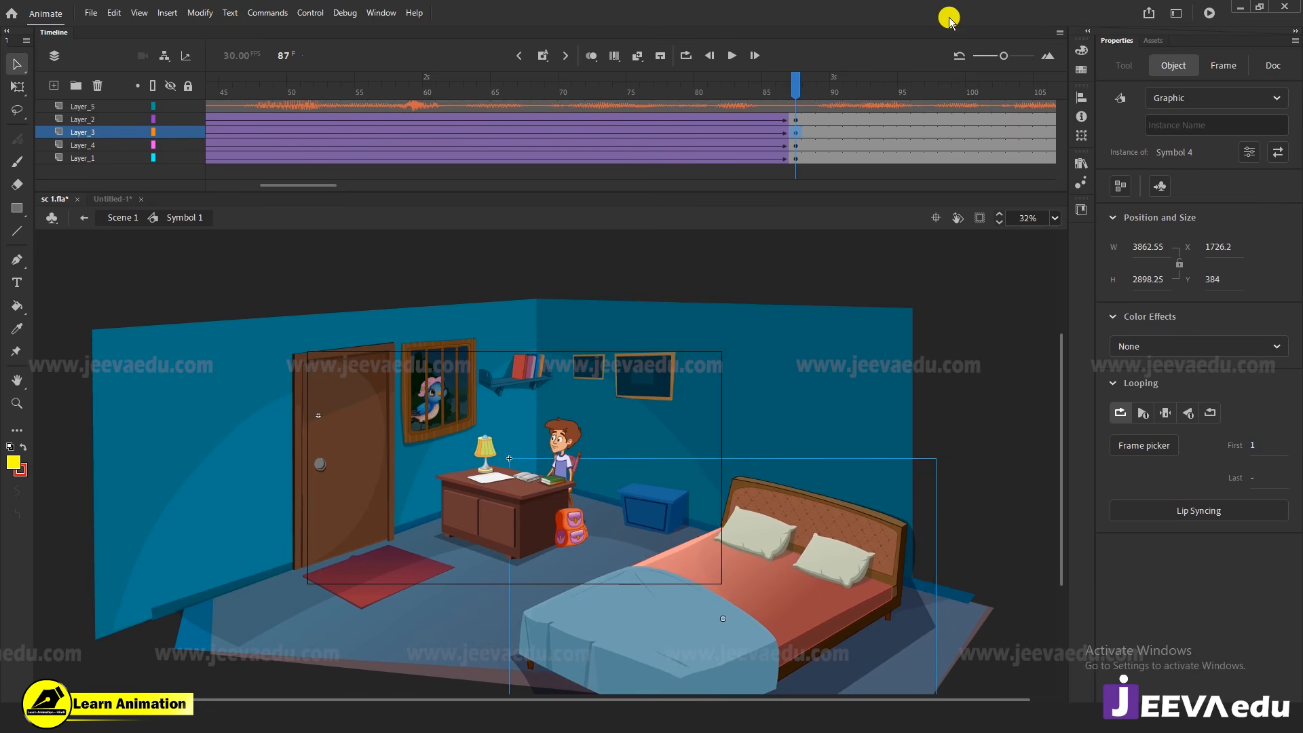
Hide every layer except the bed's, review its motion back to frame 1, and show all layers again
left_click(175, 156)
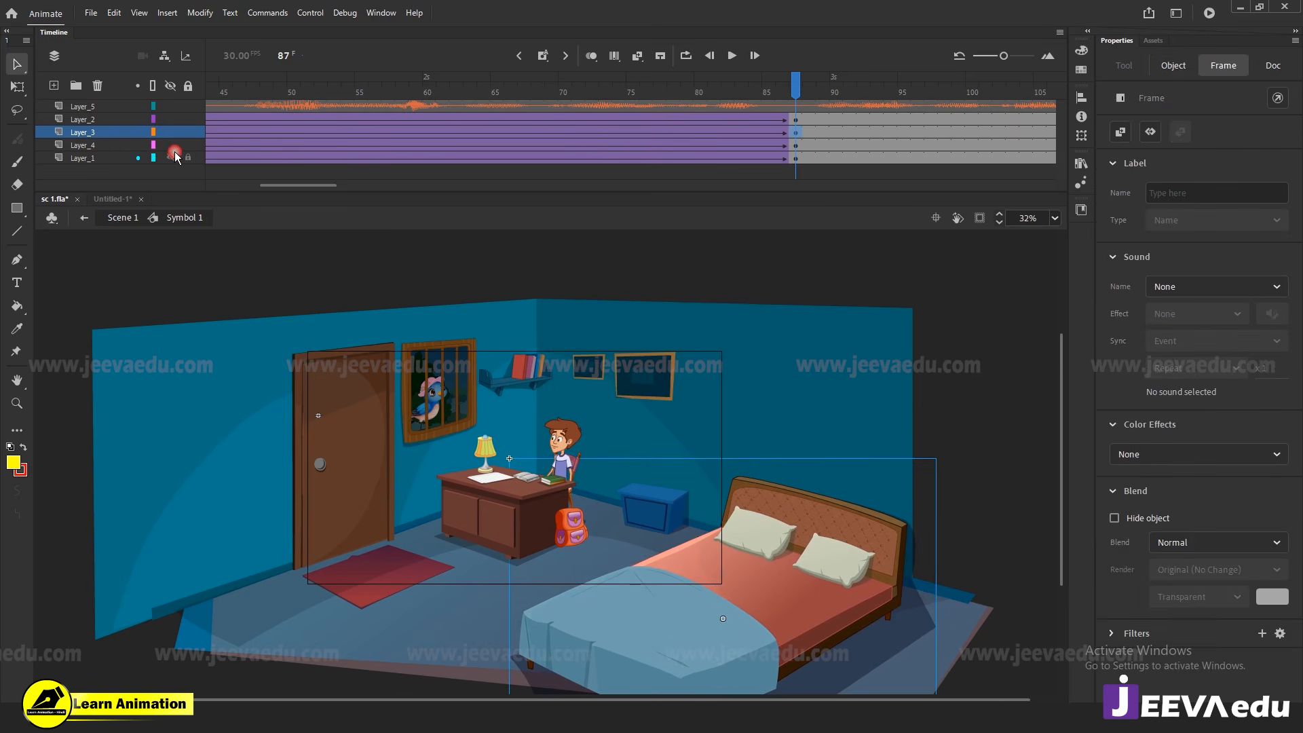
left_click(171, 132)
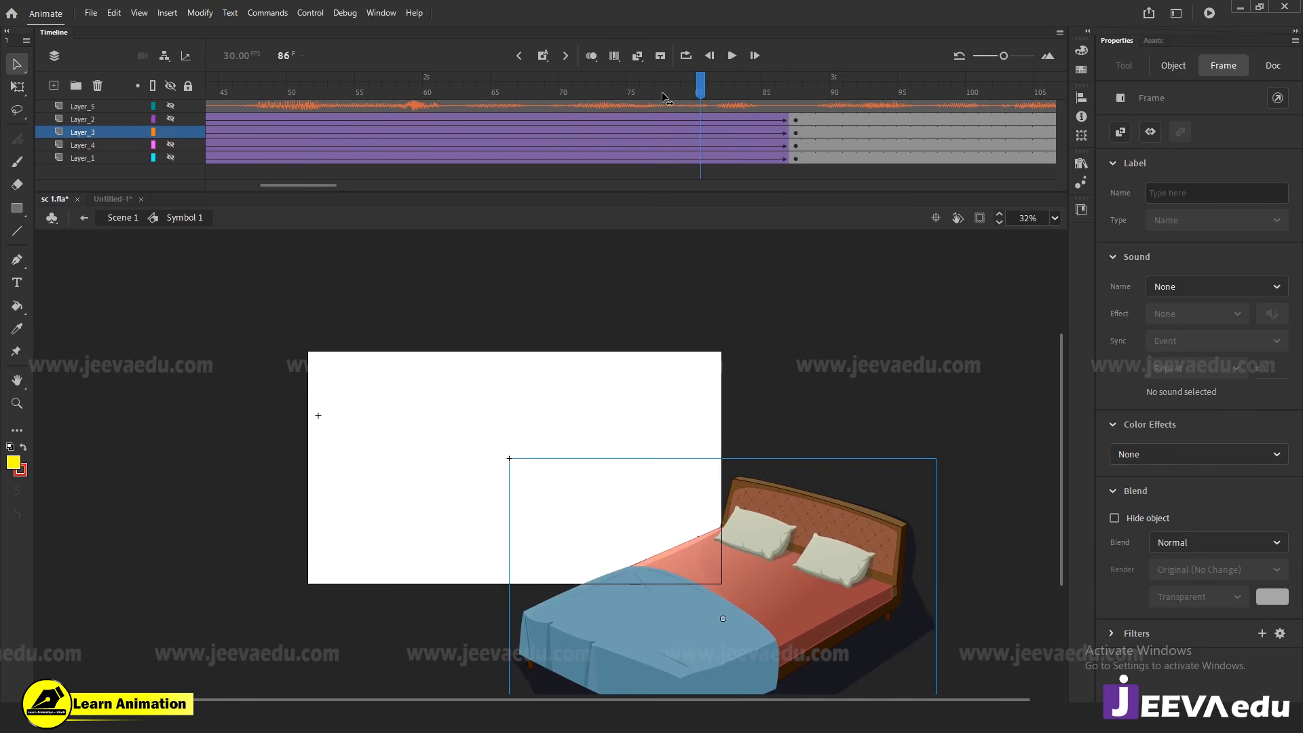
key("Return")
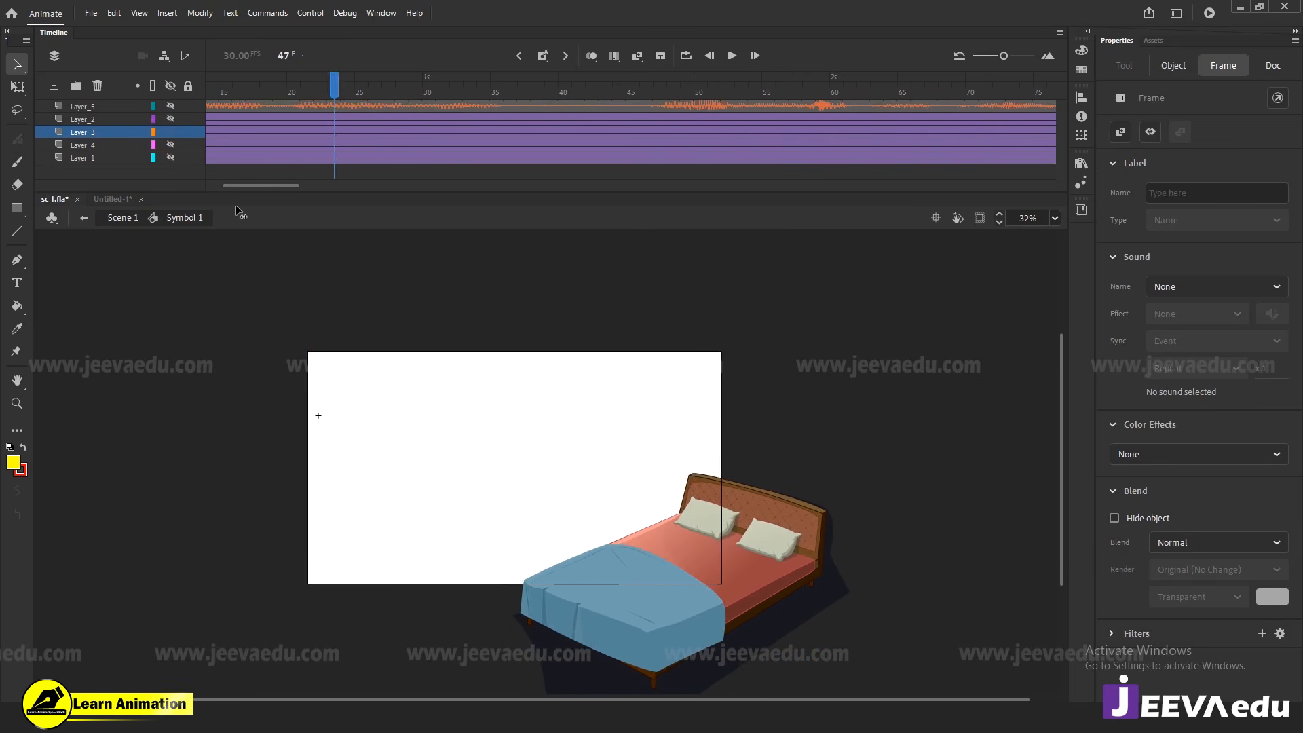
left_click_drag(236, 207, 7, 243)
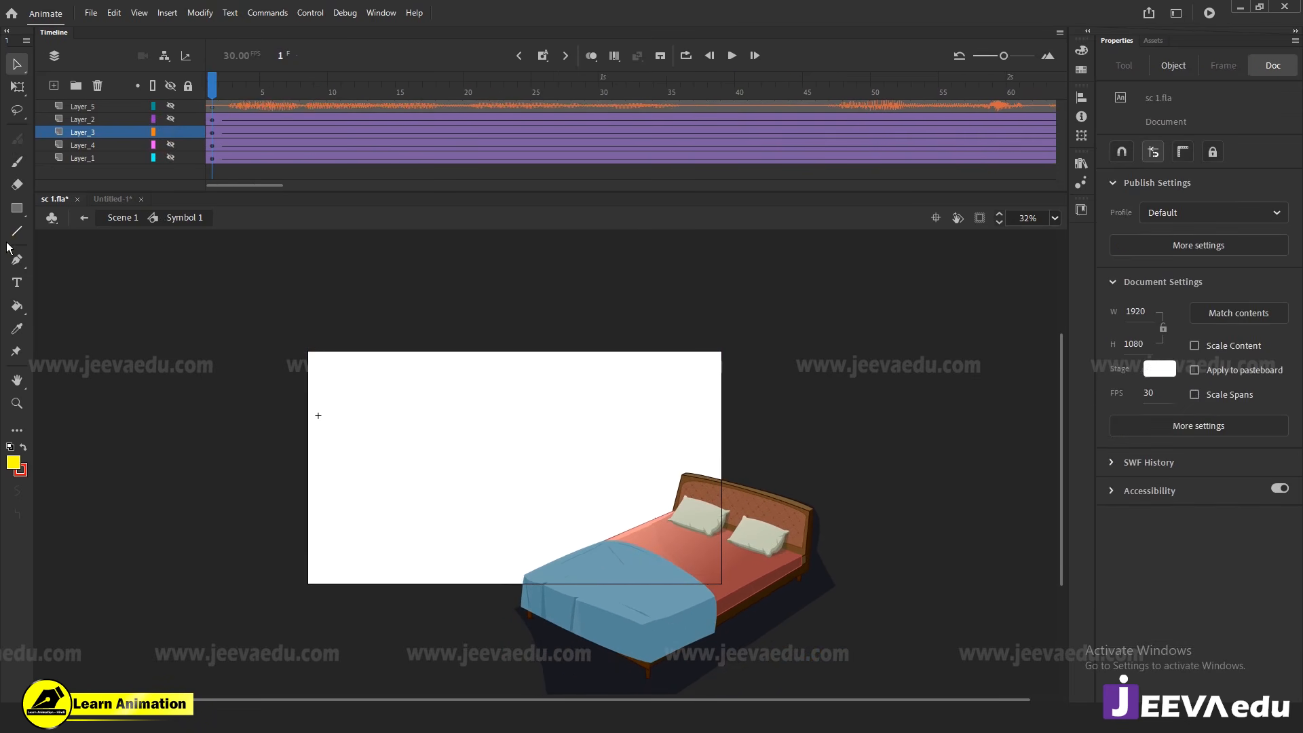
left_click(178, 144)
left_click(174, 157)
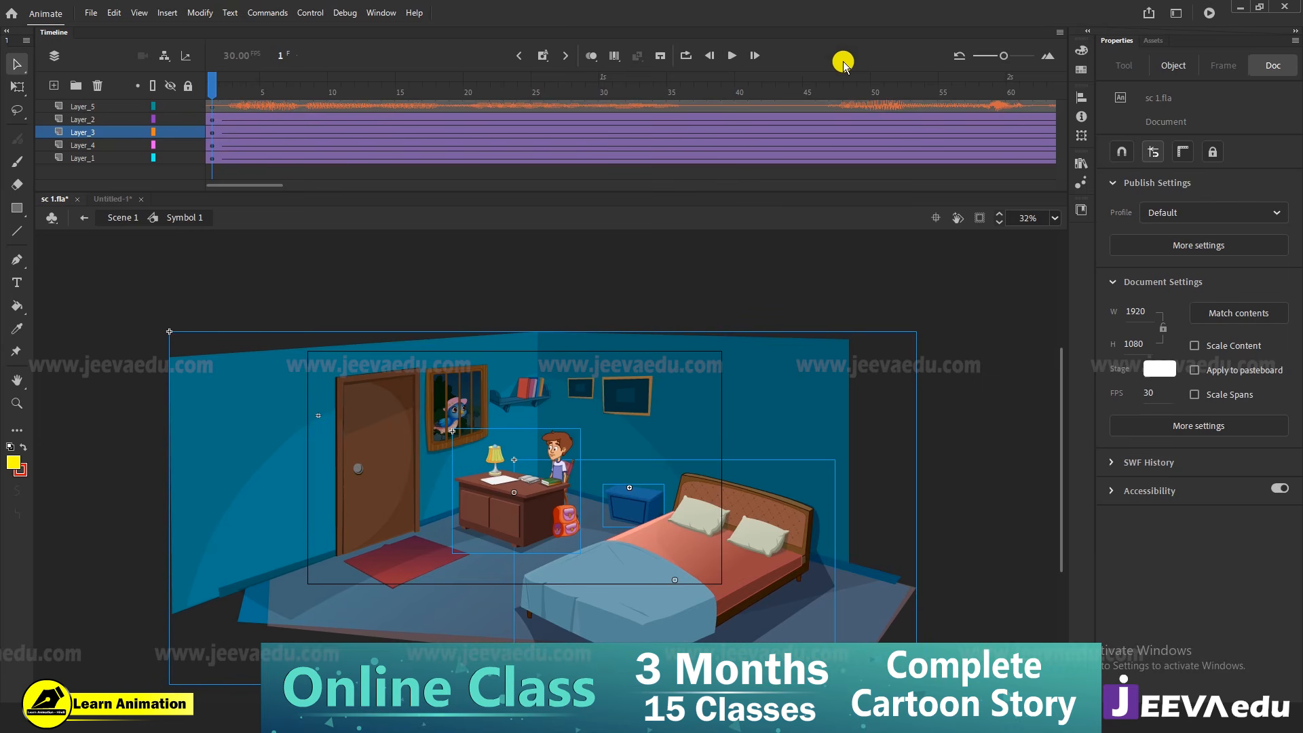
Clip the view to the stage and scrub through the zoom-in from frame 1 to about frame 58
left_click(979, 217)
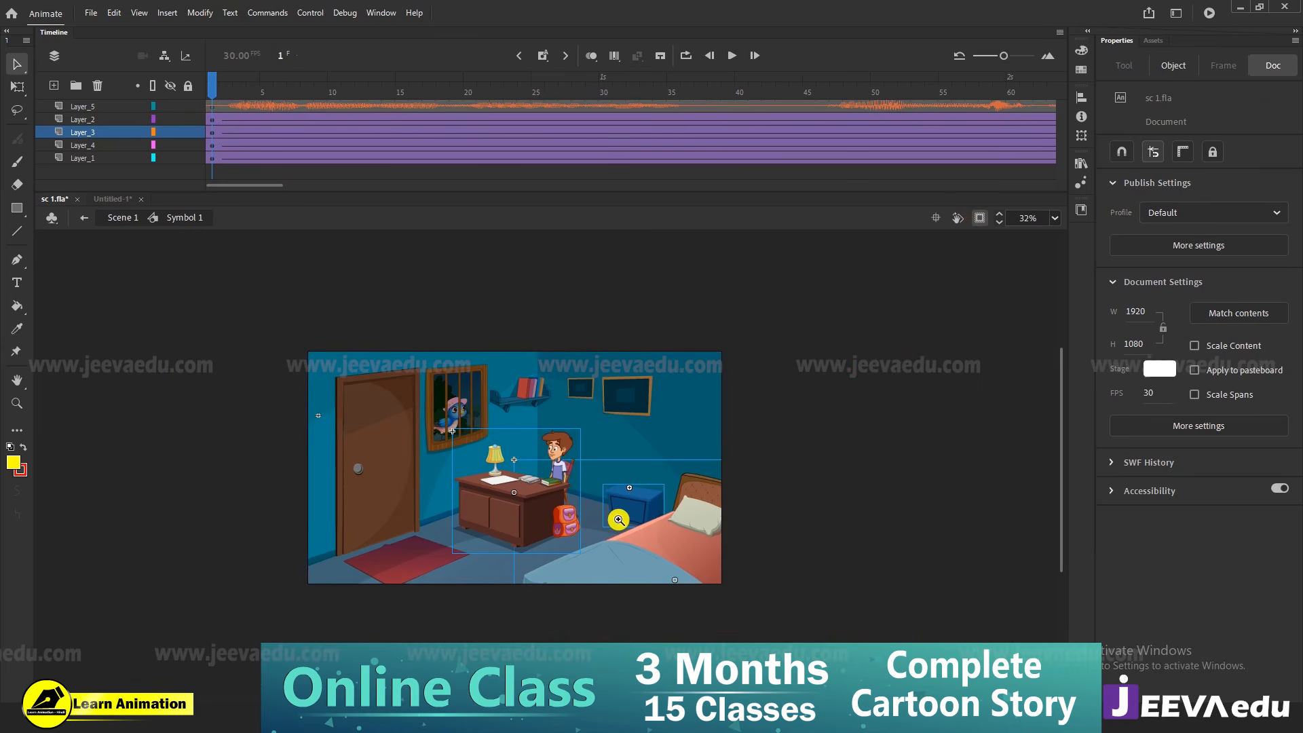
key("z")
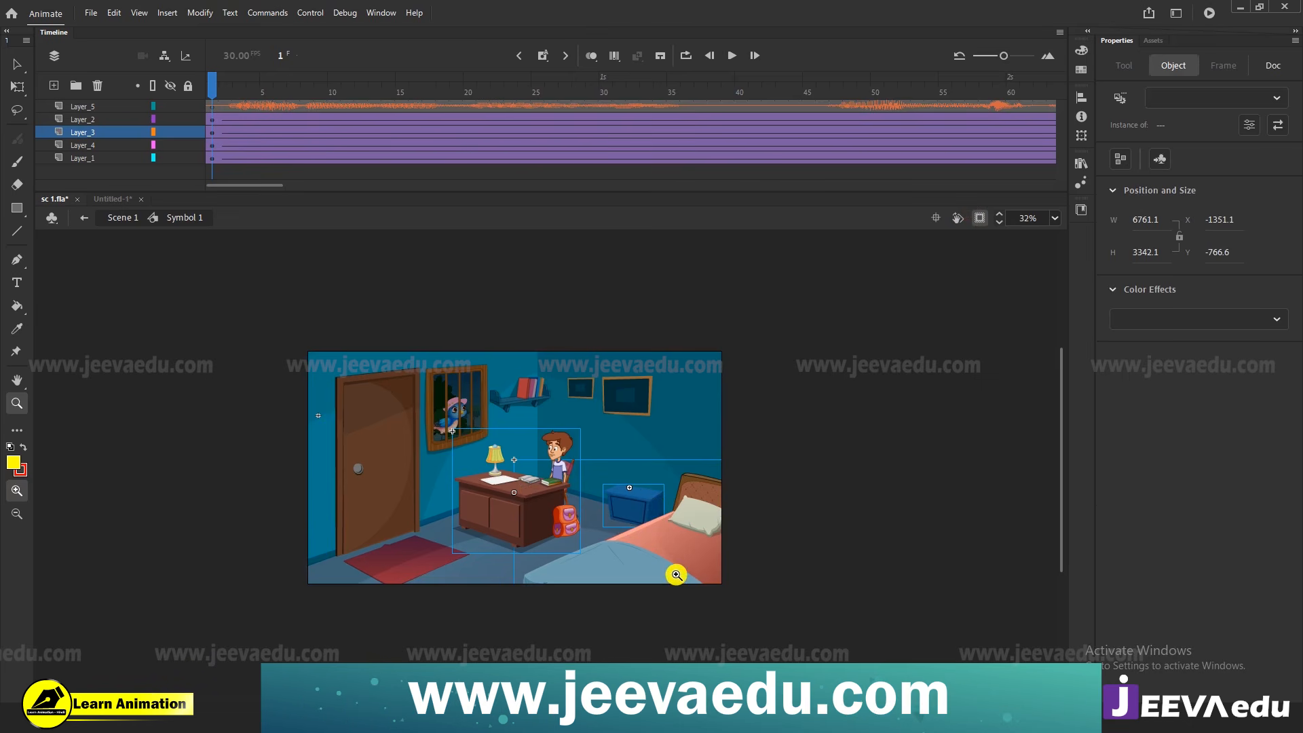
left_click_drag(244, 96, 402, 95)
left_click_drag(168, 227, 989, 181)
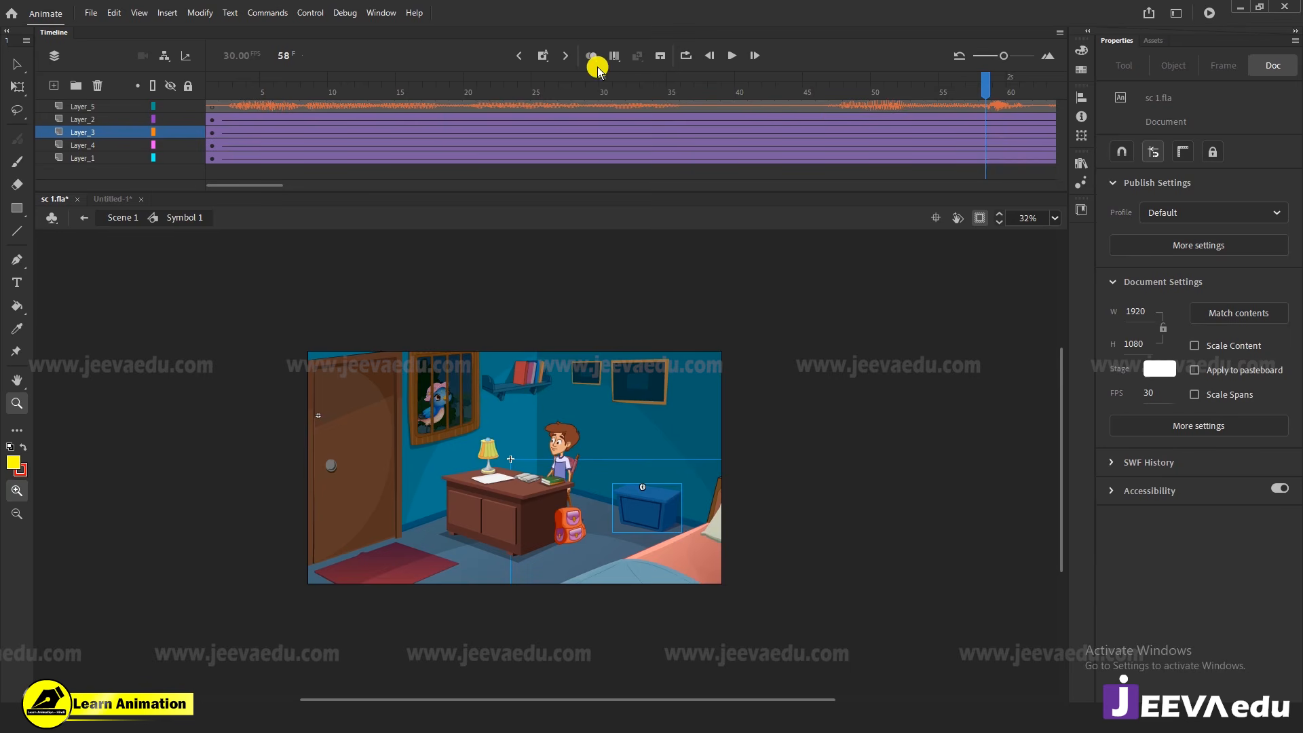
left_click(233, 105)
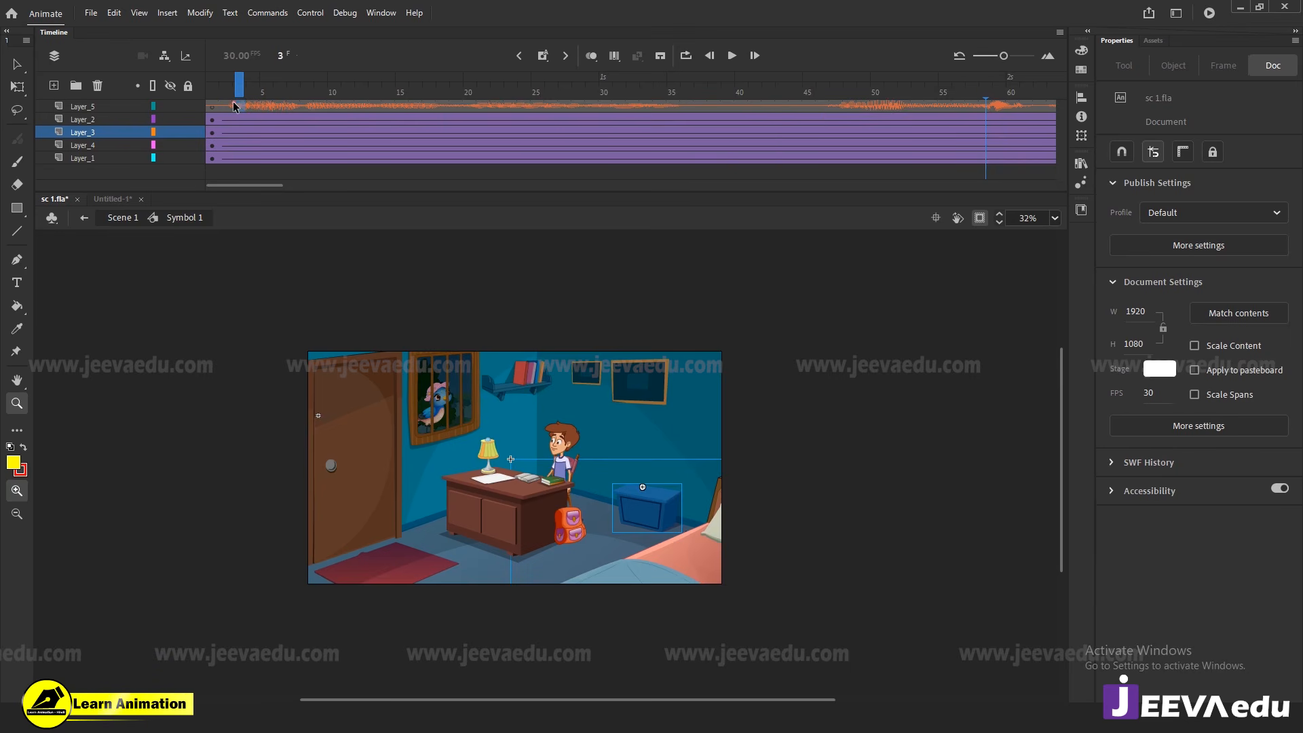
left_click_drag(238, 98, 787, 153)
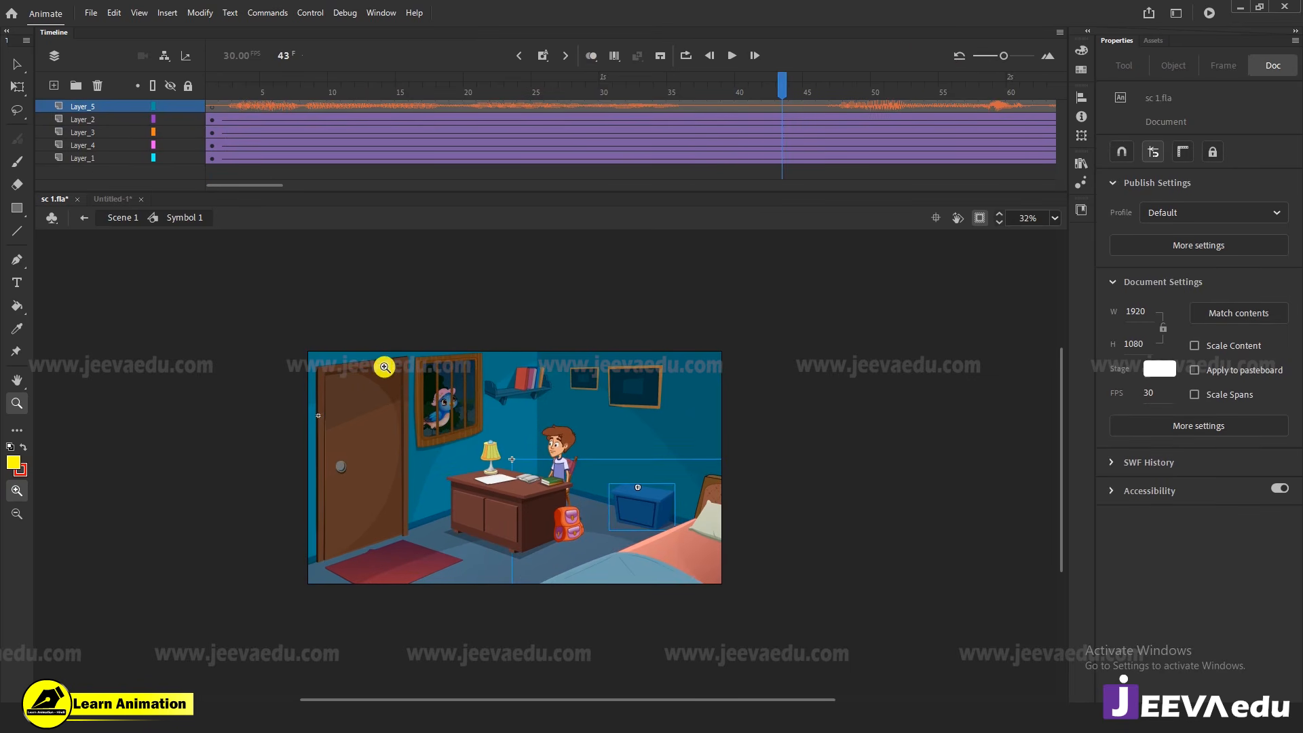
Examine the zoom-in more closely around the desk, scrubbing and replaying it up to frame 87
left_click(545, 468)
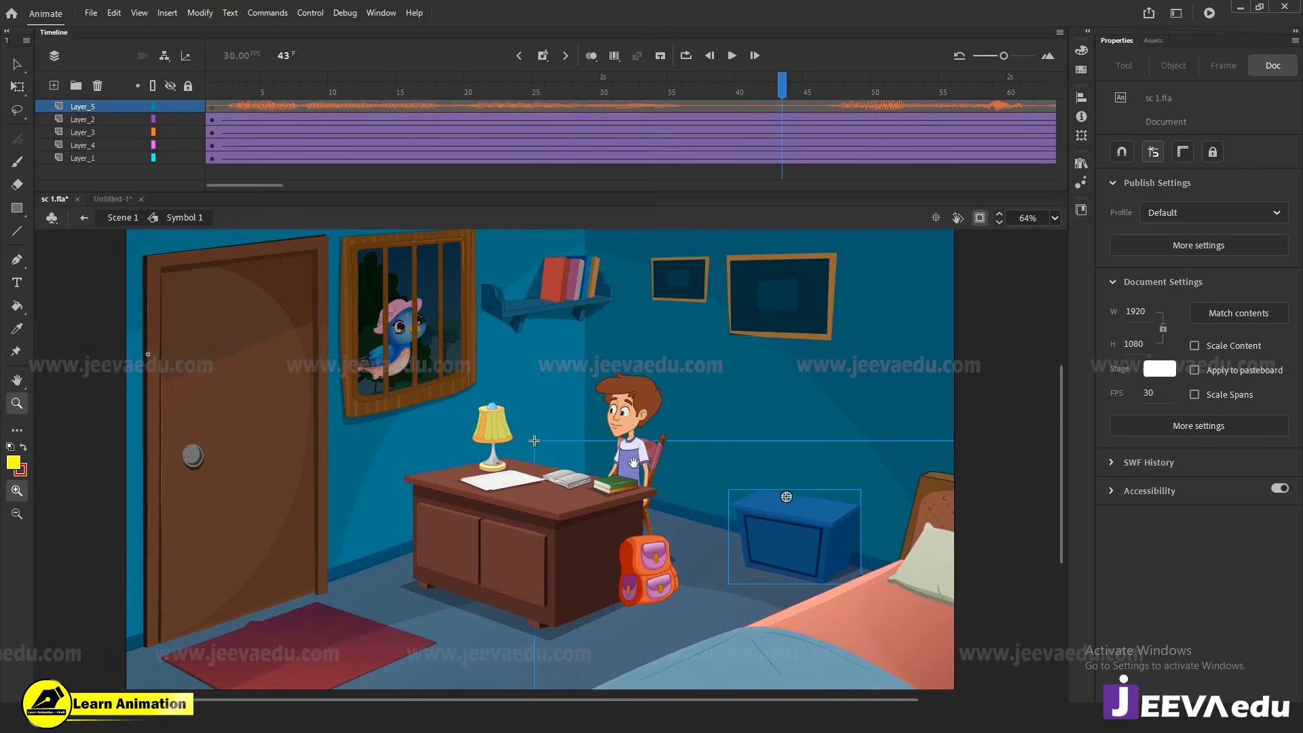
left_click_drag(761, 92, 293, 95)
left_click_drag(171, 160, 868, 143)
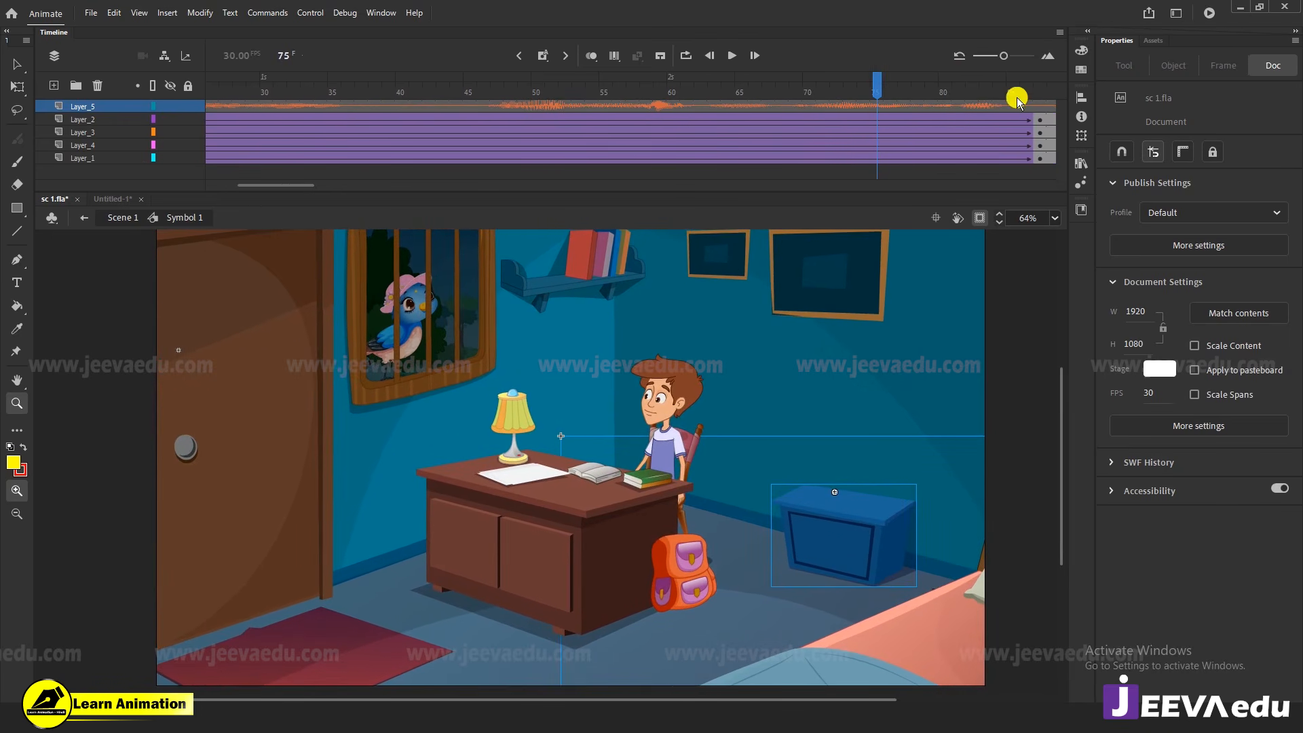
left_click(1039, 119)
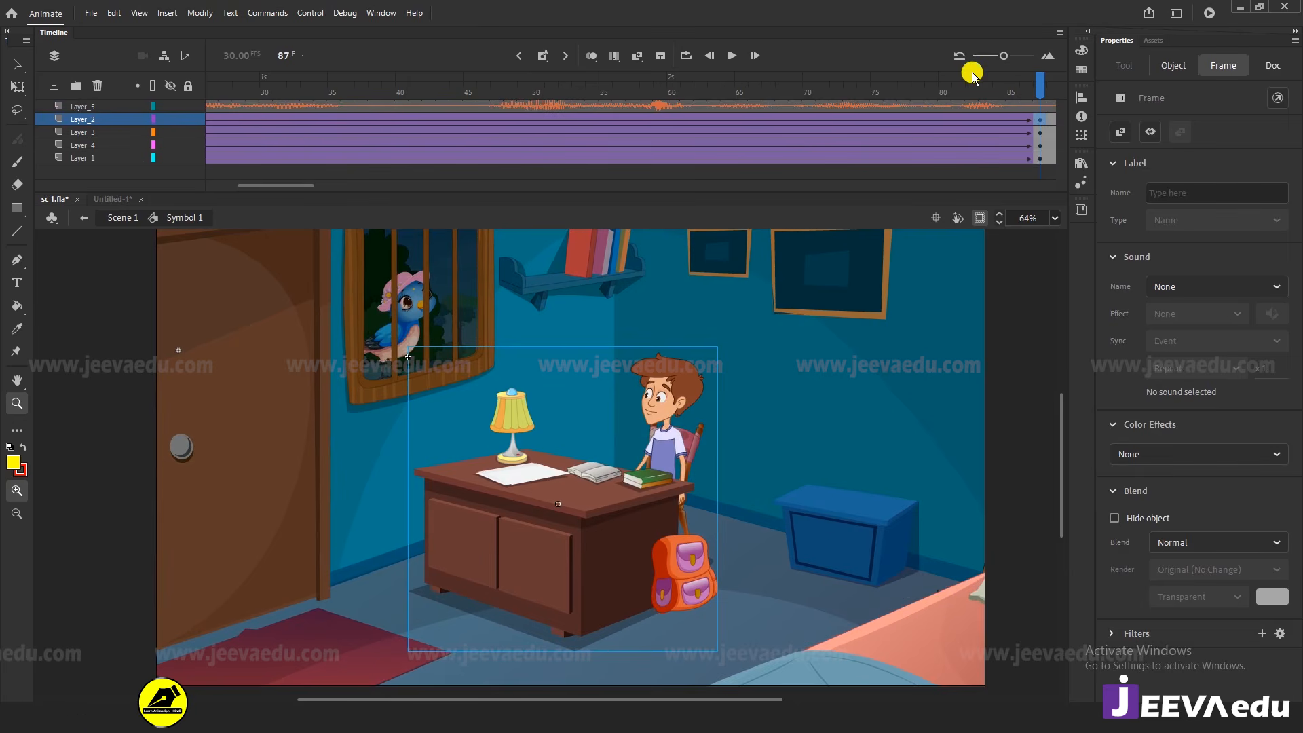
left_click_drag(999, 88, 252, 88)
left_click_drag(332, 165, 465, 126)
key("Return")
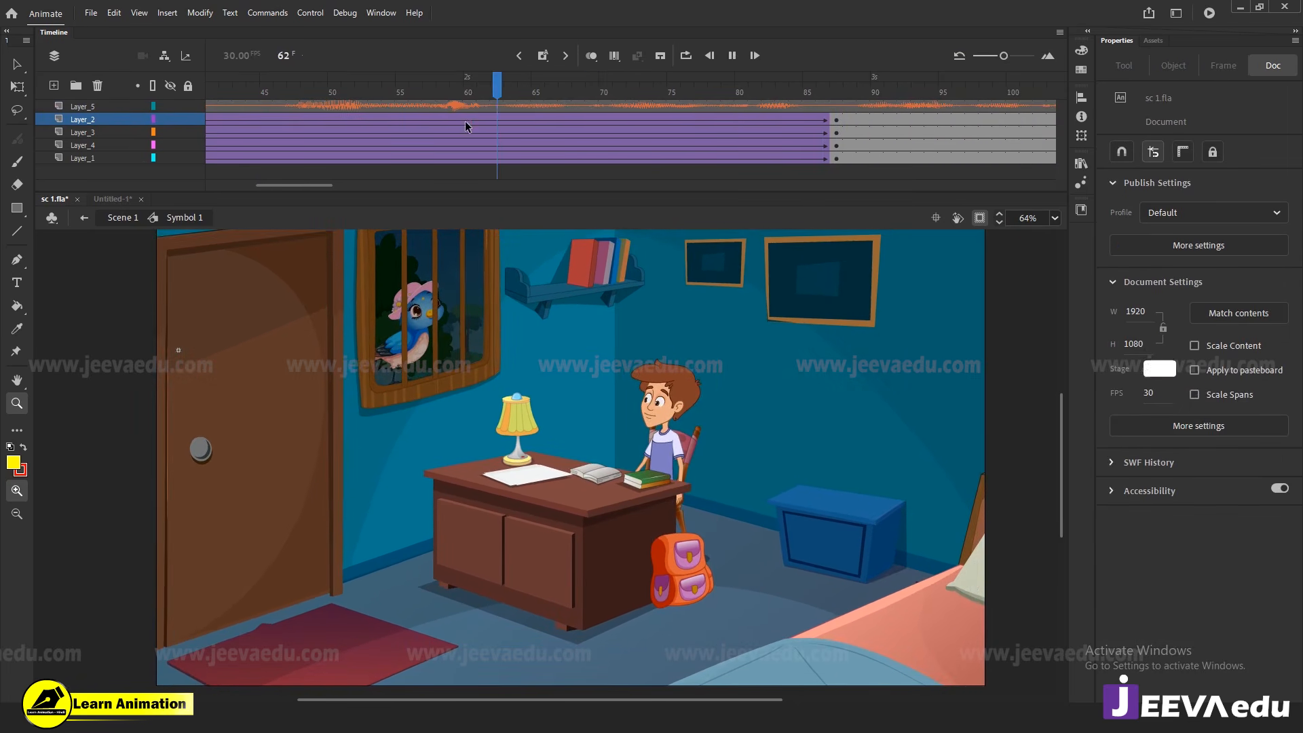
Try moving the boy up inside Symbol 13 at frame 87, undo the move, and return to Symbol 1
left_click(842, 133)
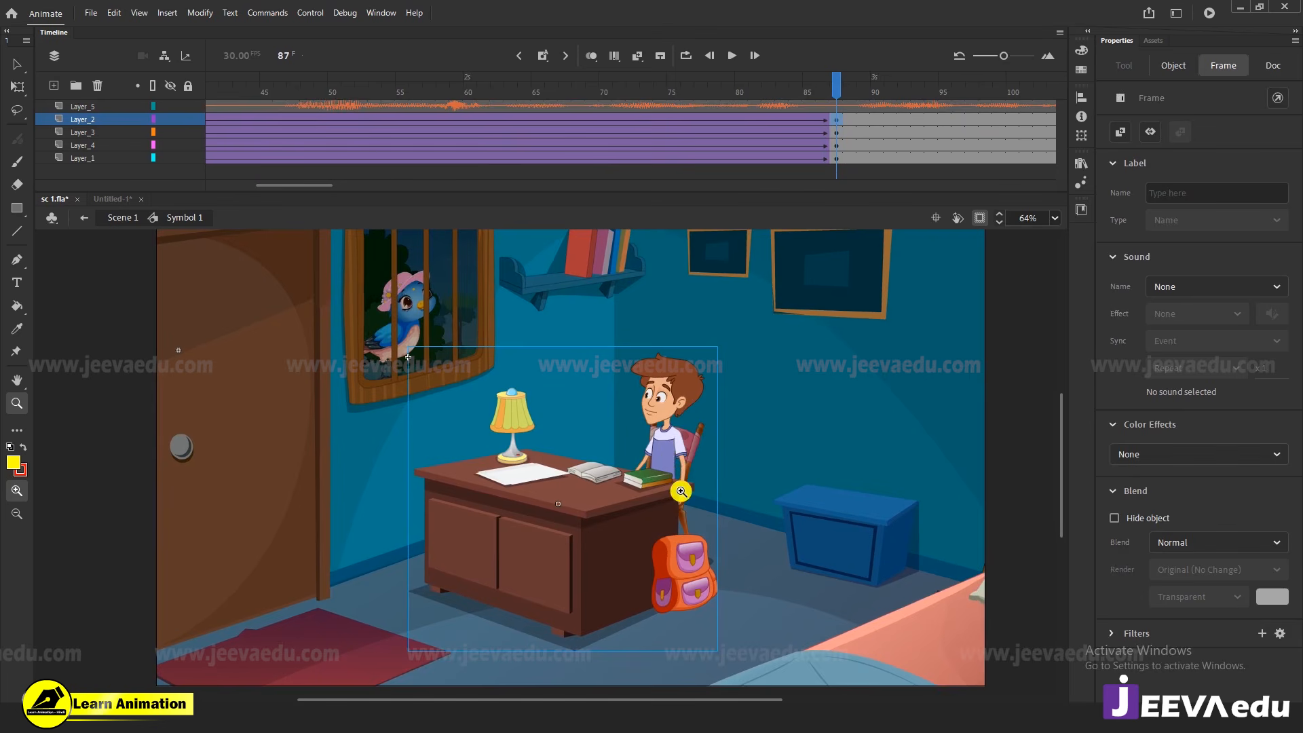
key("v")
left_click(677, 448)
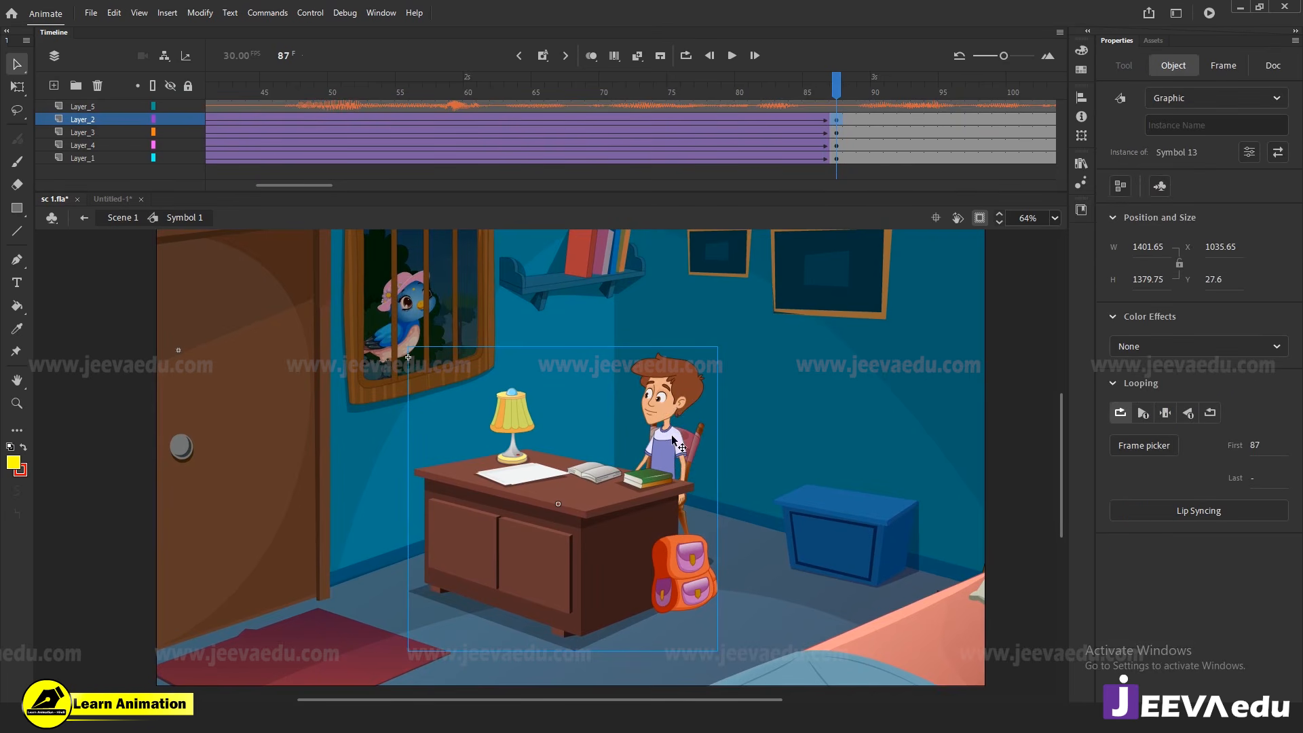
double_click(671, 446)
left_click_drag(672, 447, 666, 402)
left_click(669, 484)
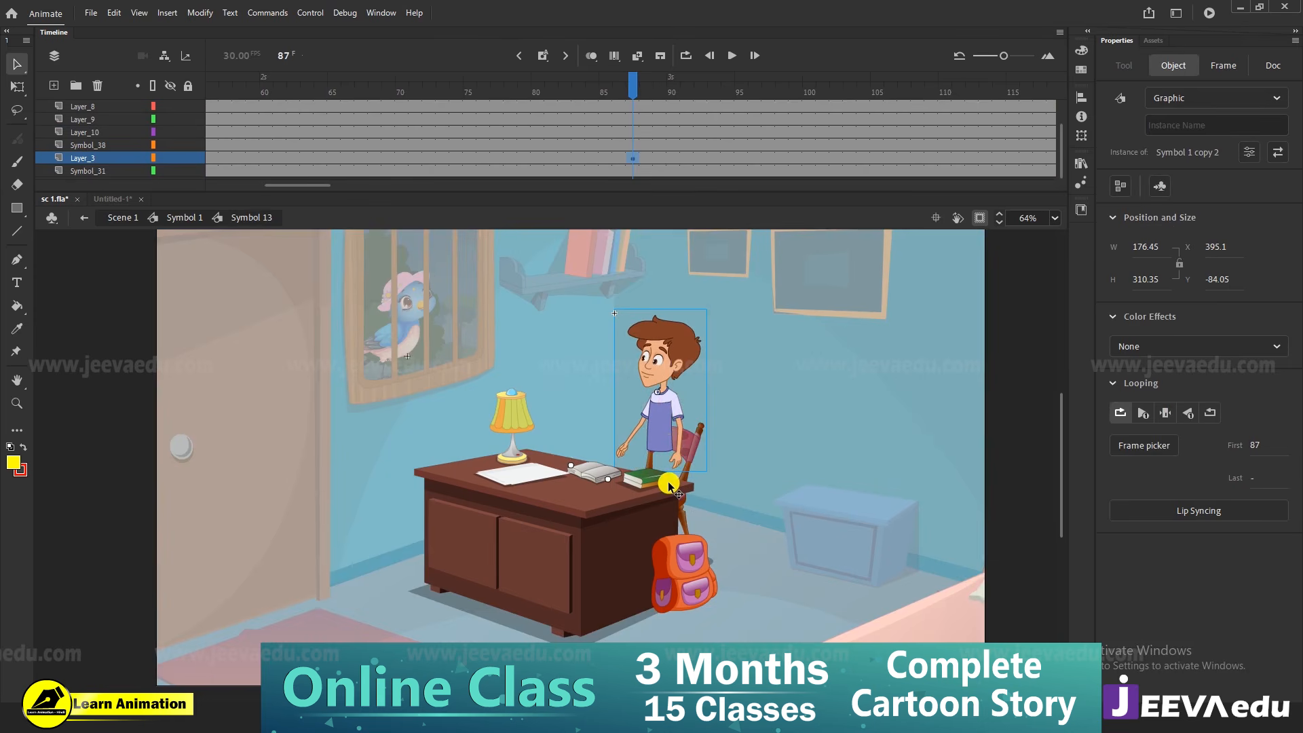
key("ctrl+z")
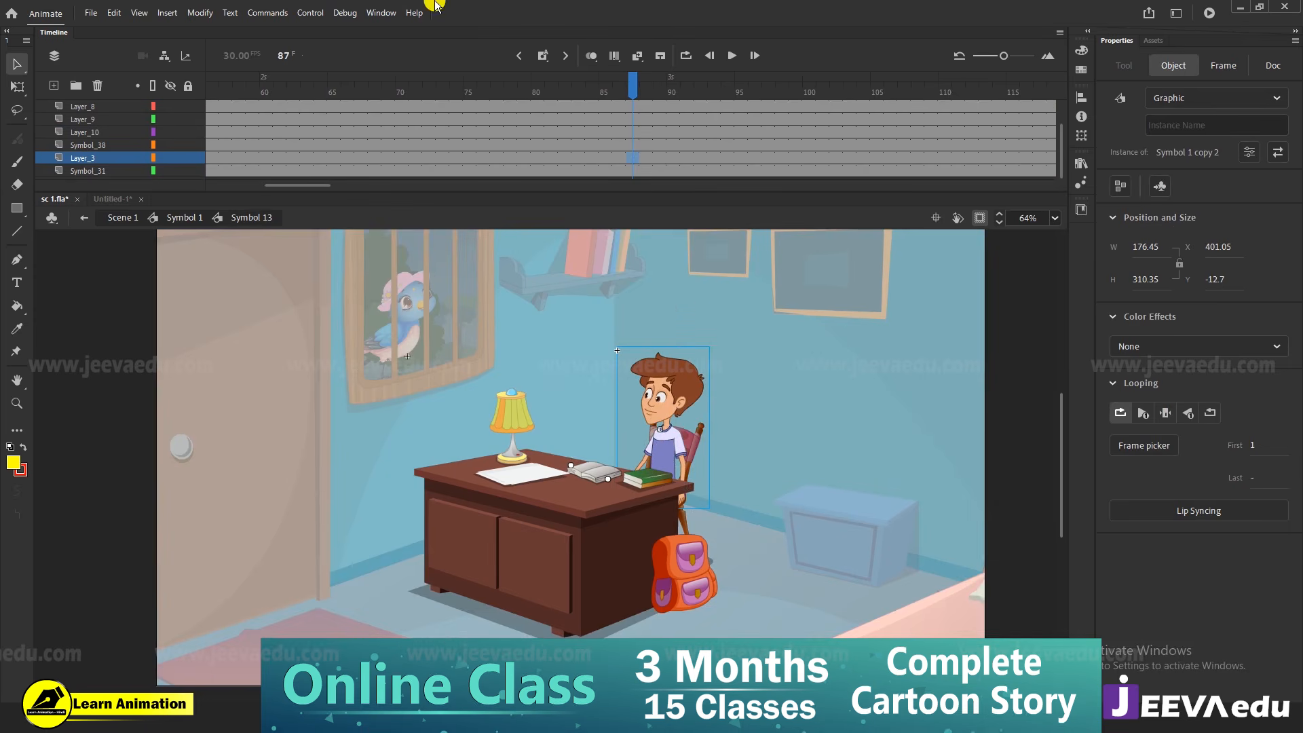
left_click(178, 218)
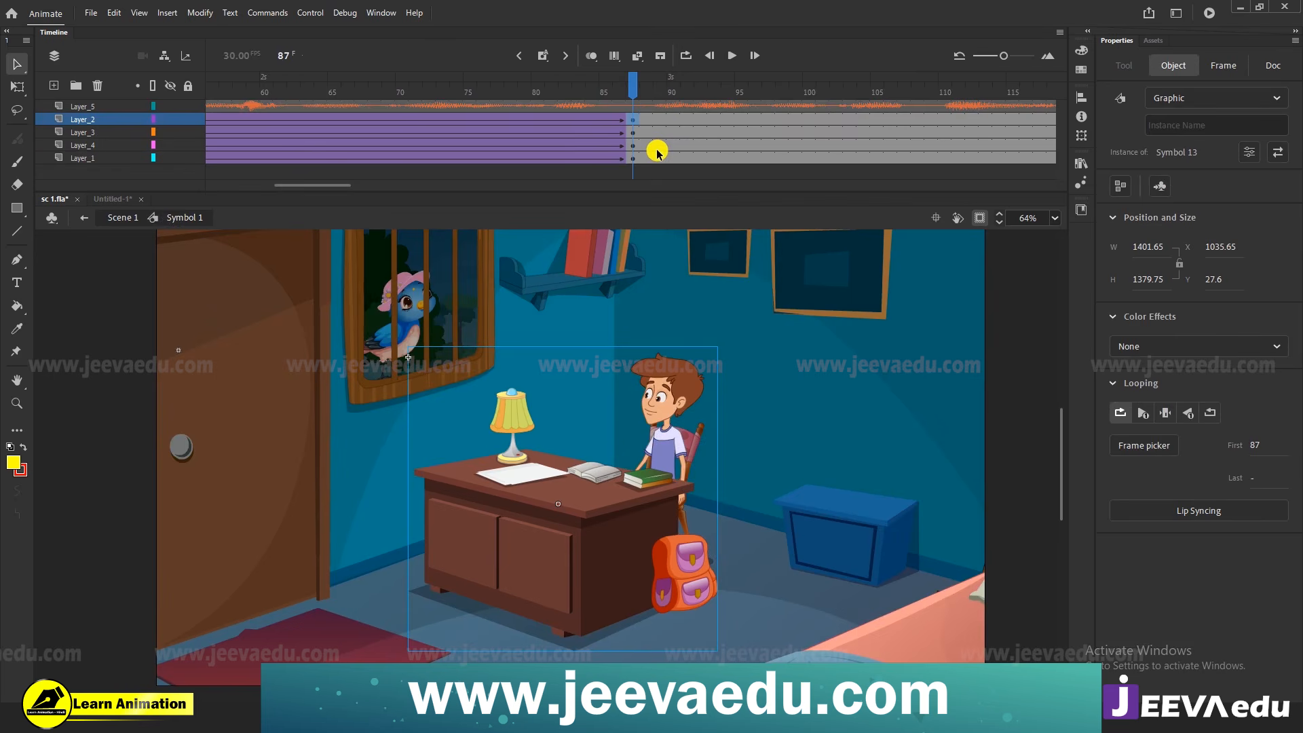
Insert keyframes at frame 88 on the four artwork layers, Layer_2, Layer_3, Layer_4 and Layer_1
left_click_drag(649, 117, 645, 175)
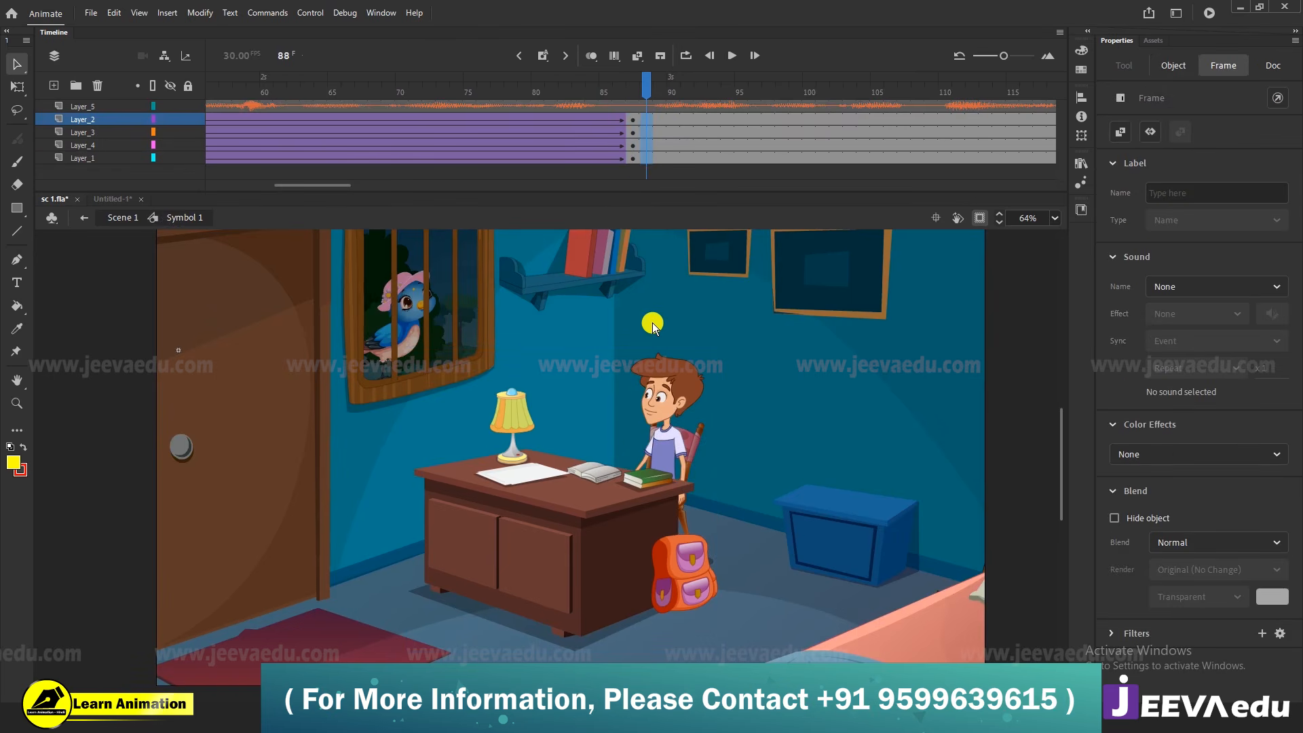
key("F6")
key("z")
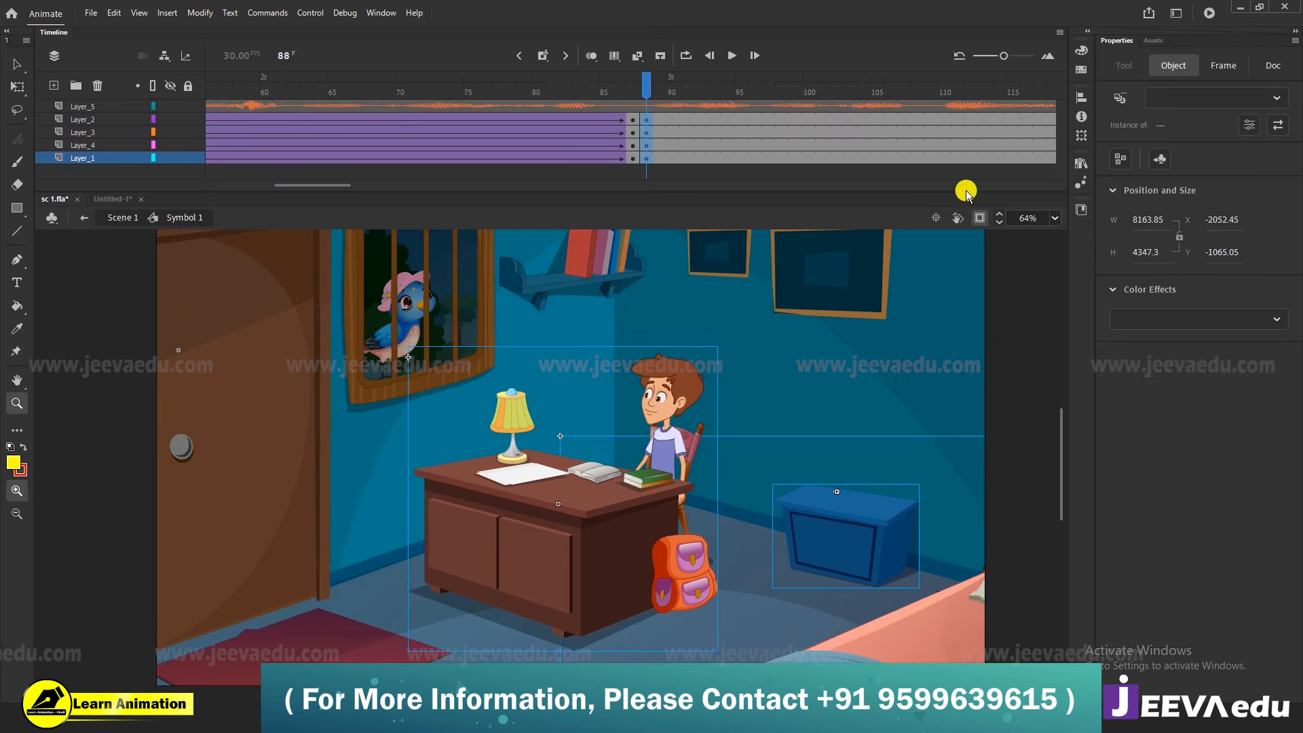
Reveal the artwork outside the stage and delete the bed and the blue chest from frame 88
left_click(979, 218)
key("ctrl+minus")
key("ctrl+minus")
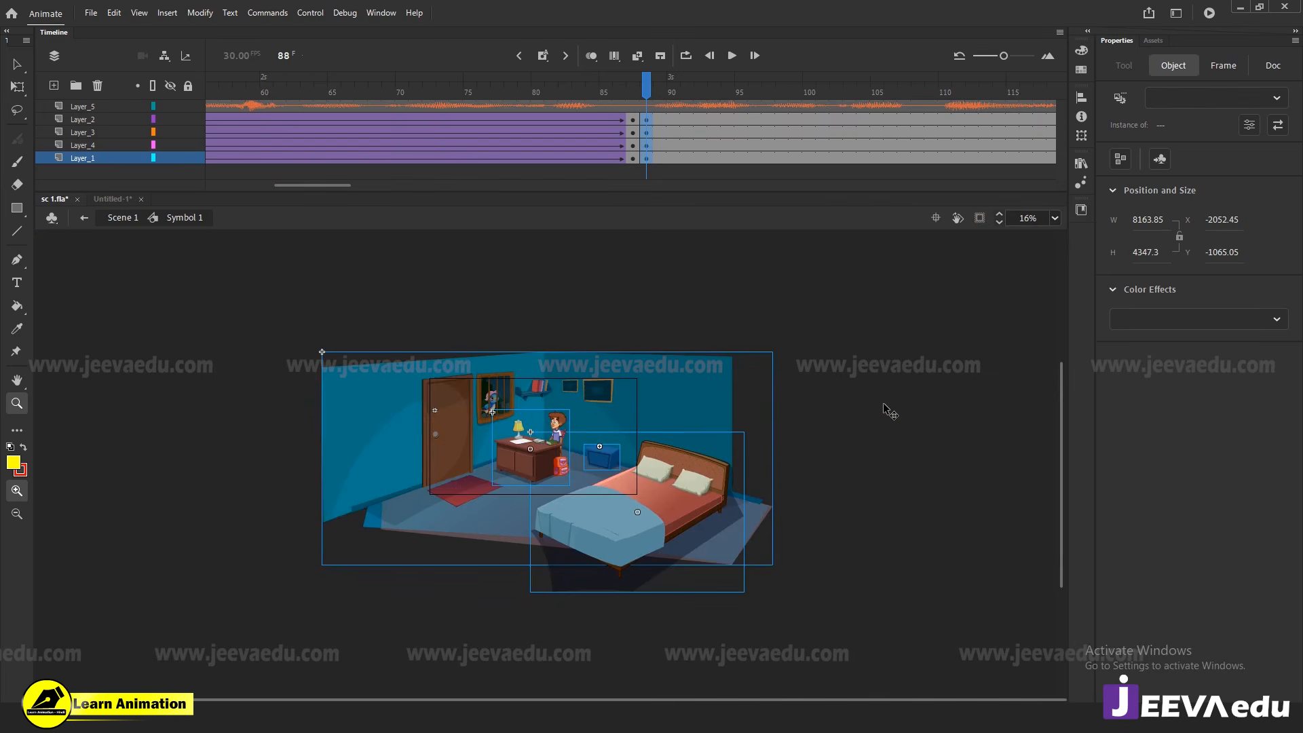
key("v")
left_click(883, 406)
left_click(693, 508)
key("Delete")
left_click(587, 449)
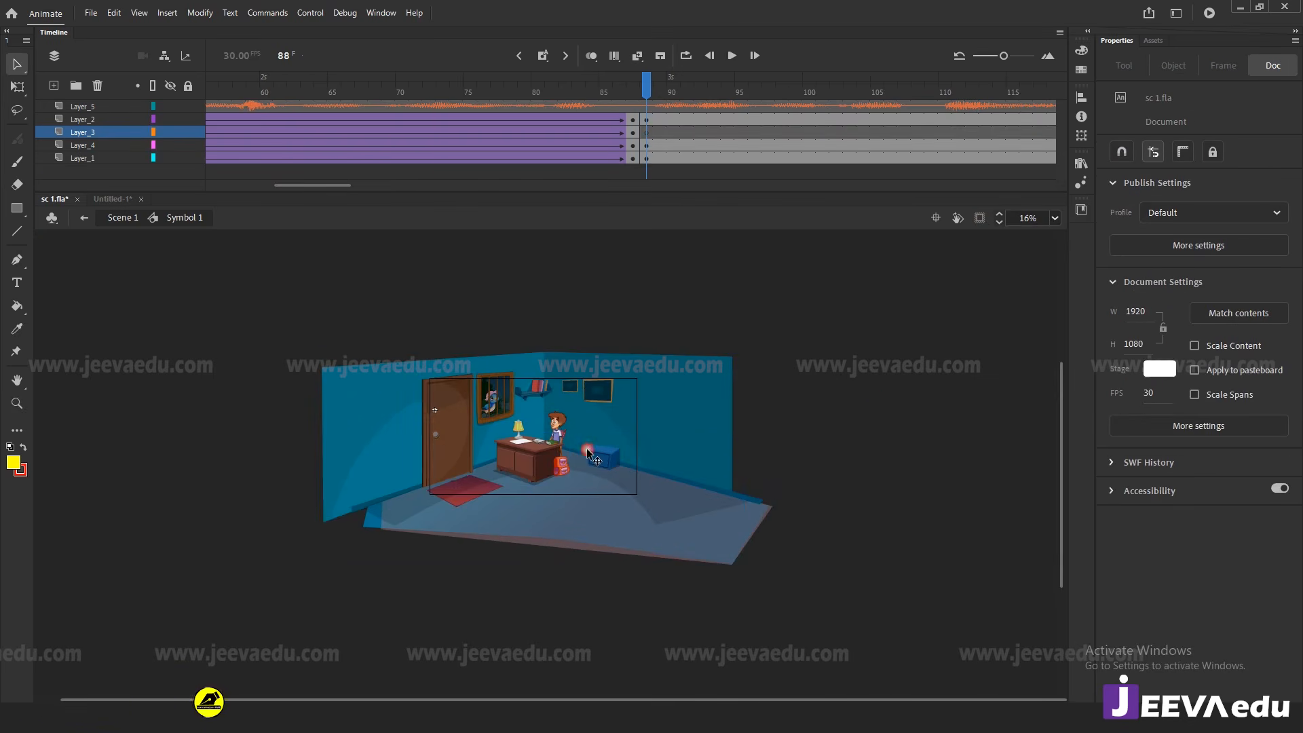
key("Delete")
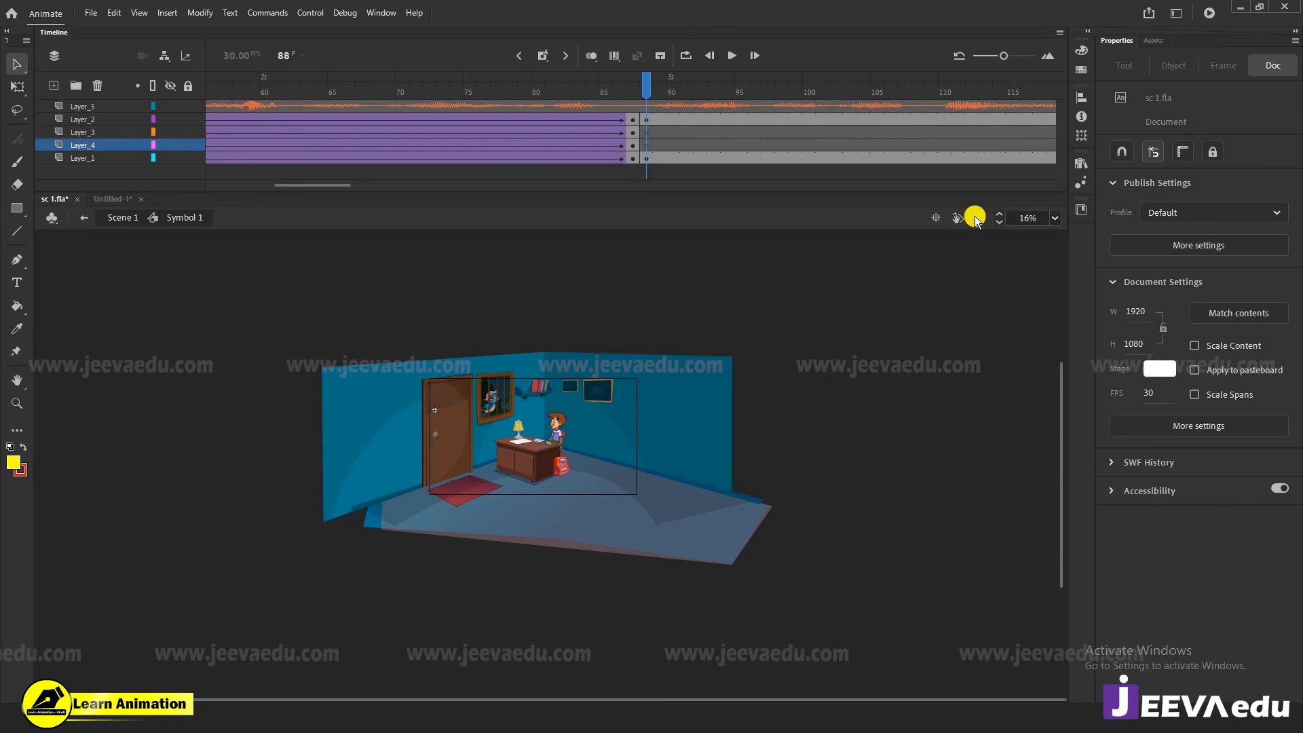
Clip the view to the stage again, and scale the room and desk artwork together by 150% at frame 88
left_click(977, 218)
left_click_drag(397, 340, 684, 551)
key("z")
left_click(553, 435)
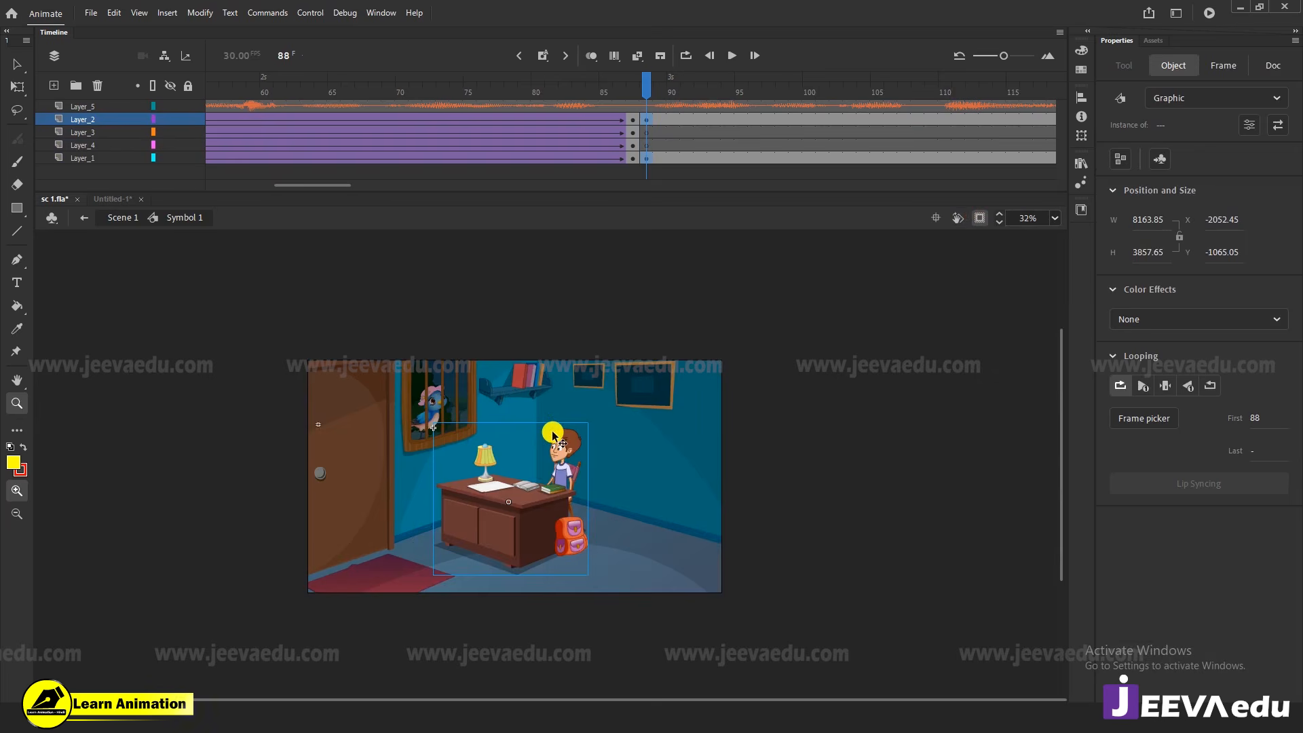
key("ctrl+alt+s")
type("150")
key("Return")
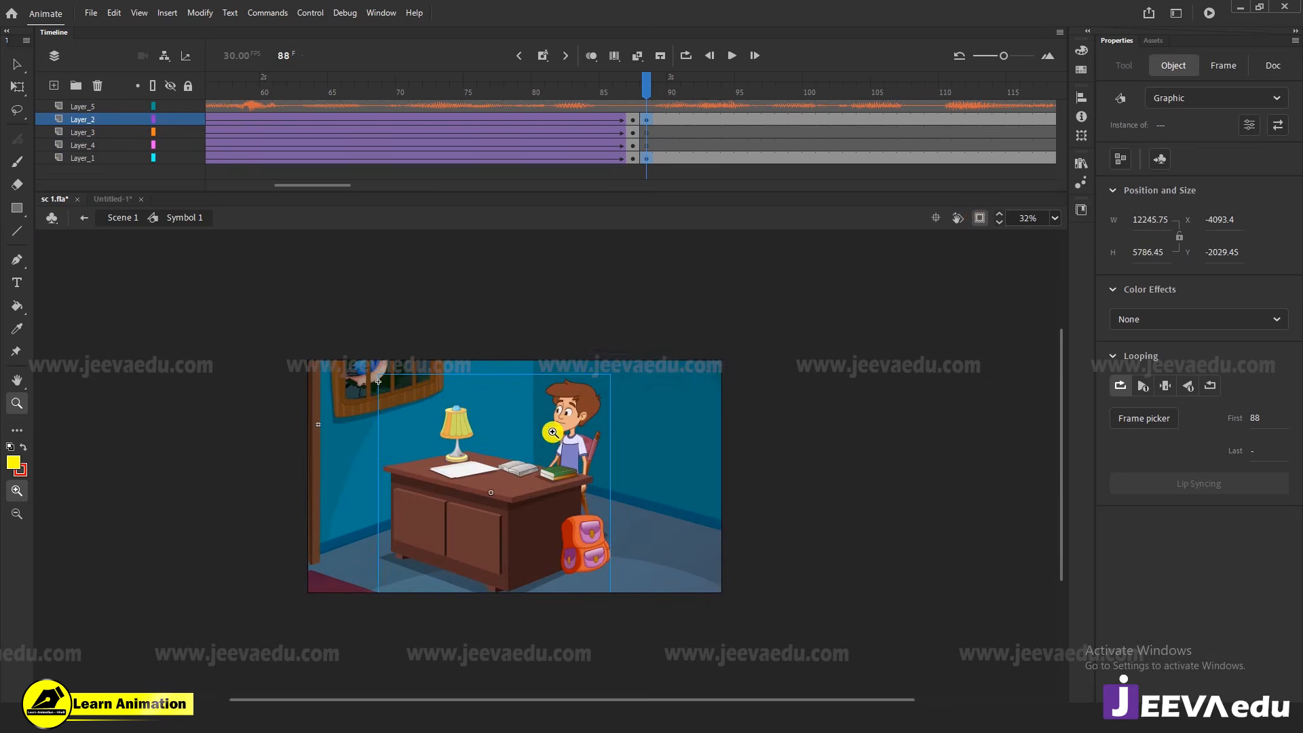
Scale the selected room and desk artwork by 150% four more times
key("ctrl+alt+s")
key("Return")
key("ctrl+alt+s")
key("Return")
key("ctrl+alt+s")
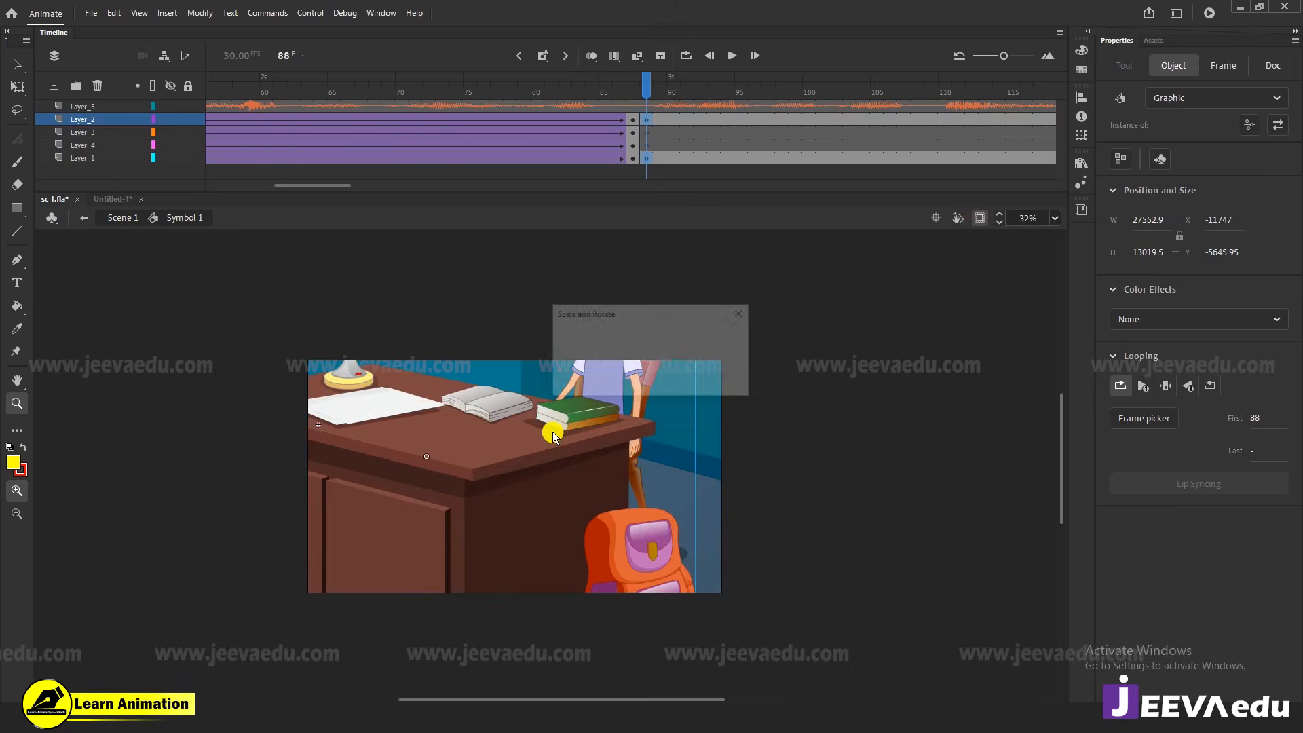
key("Return")
key("ctrl+alt+s")
key("Return")
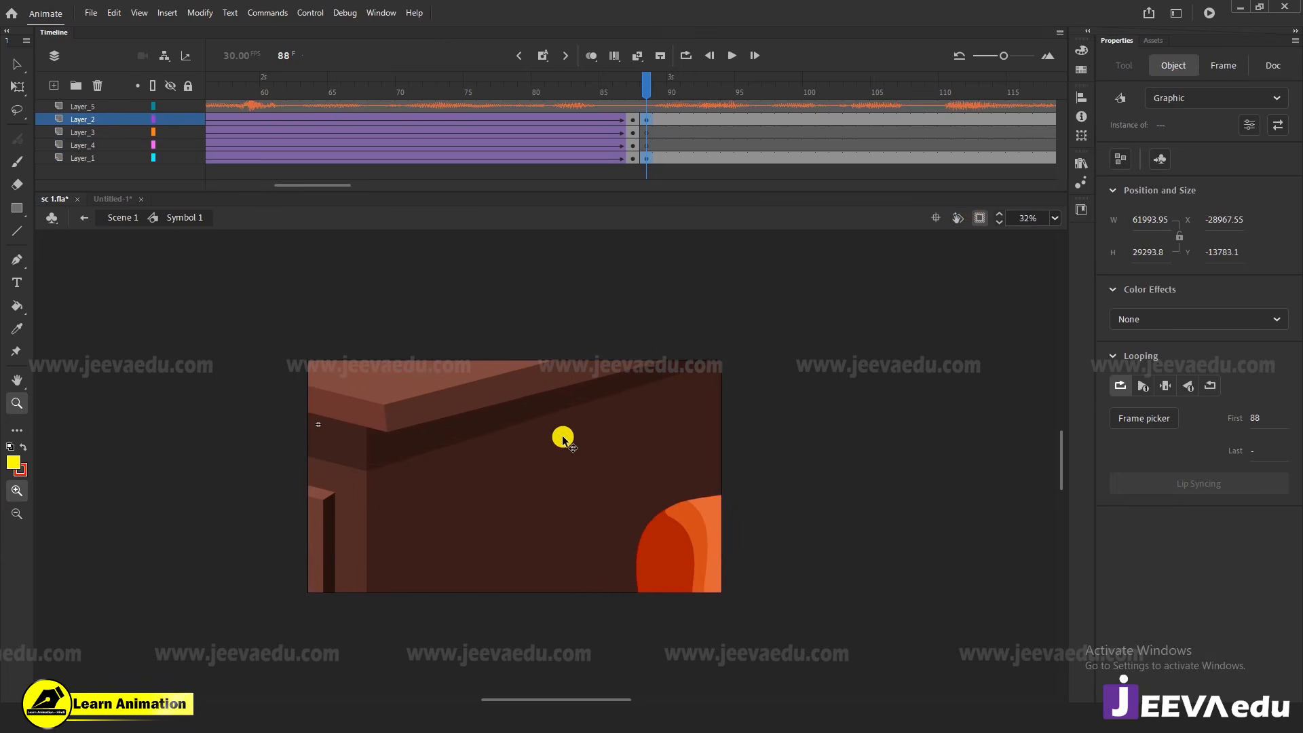
Move the enlarged room and desk artwork to bring the boy into the stage, and scale it to 80% twice
key("v")
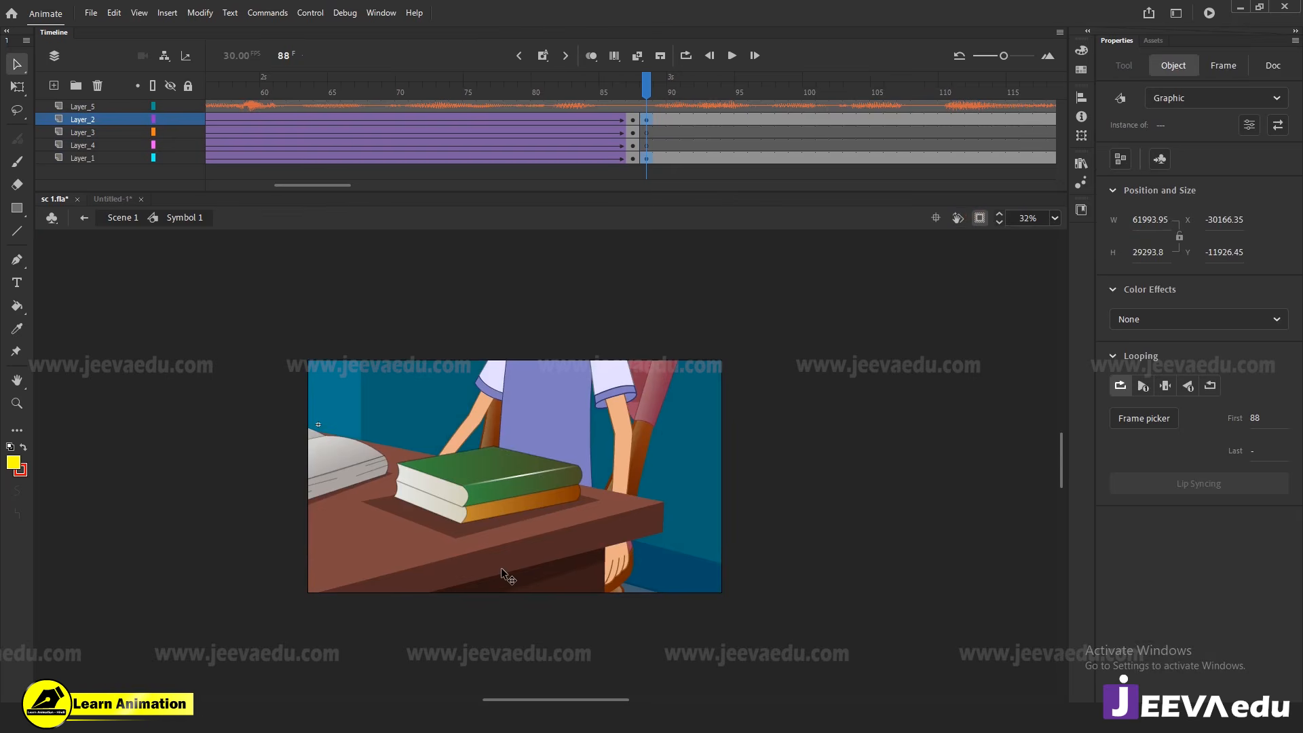
left_click_drag(544, 480, 501, 578)
key("ctrl+alt+s")
type("80")
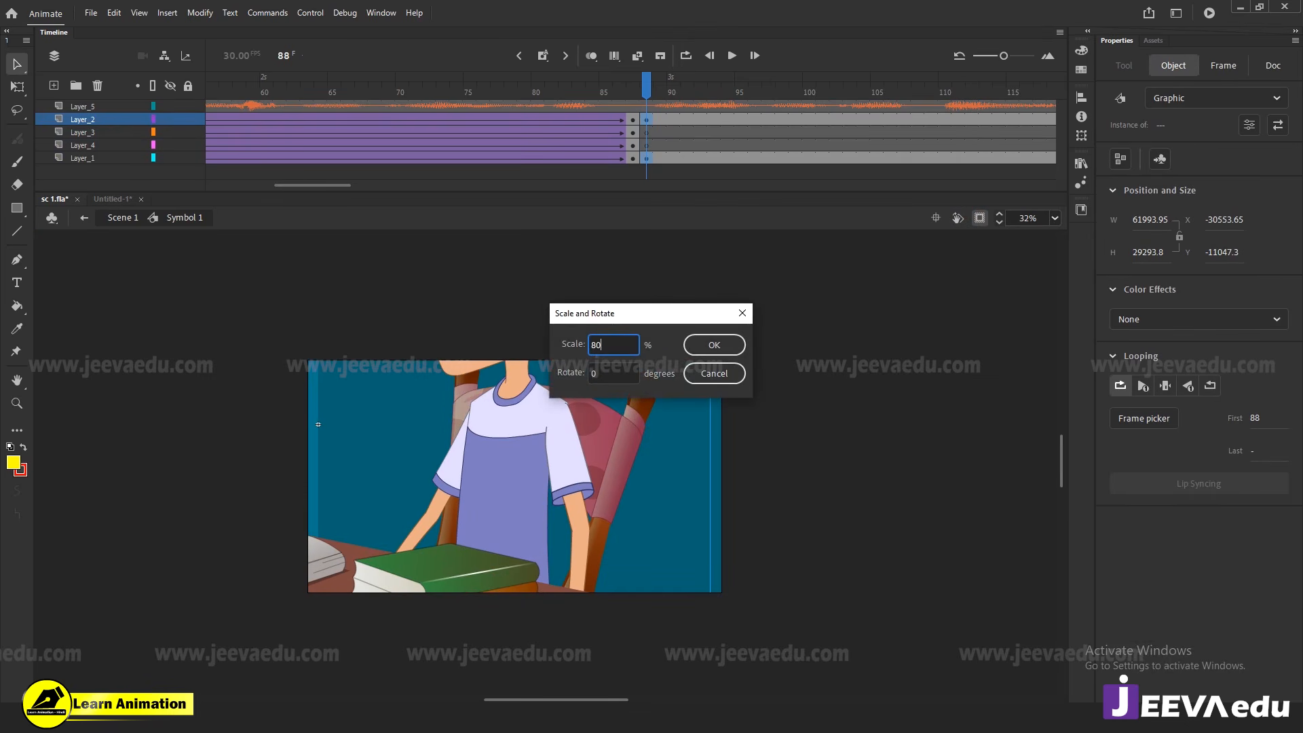
key("Return")
key("ctrl+alt+s")
key("Return")
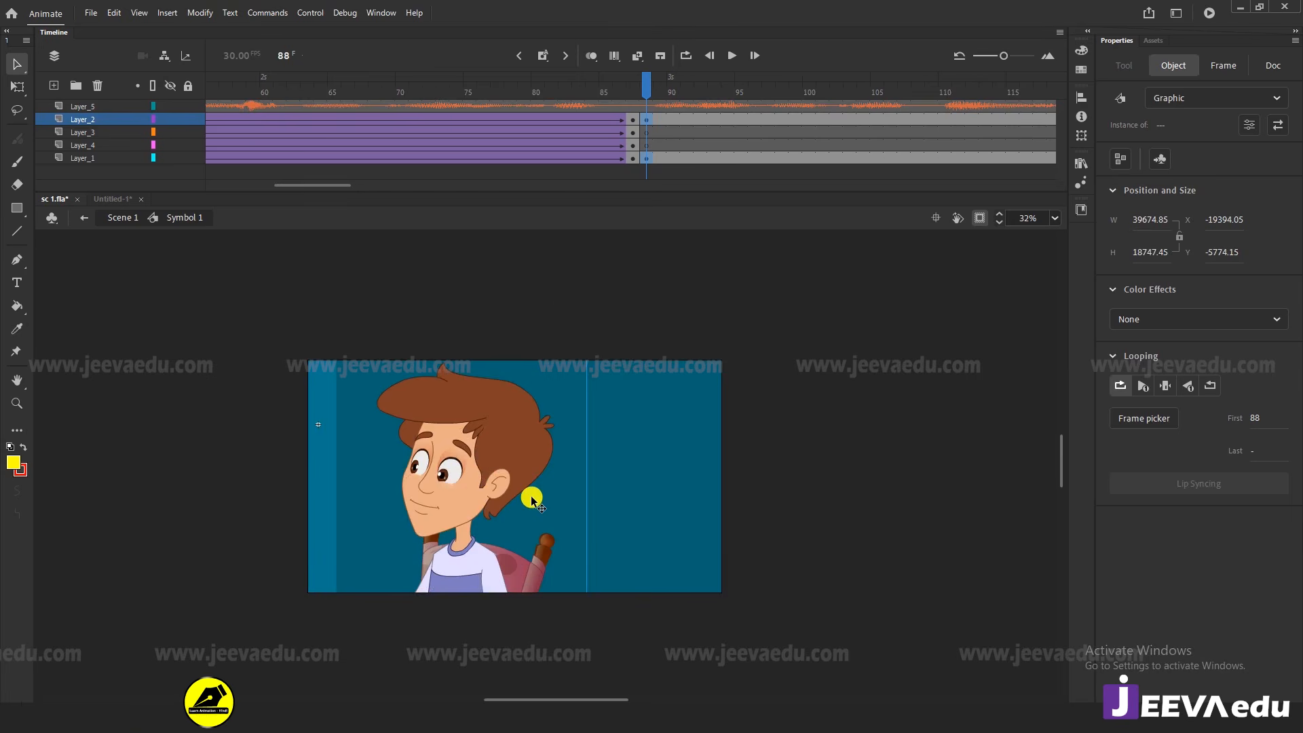
Scale the artwork to 80% twice more, reposition it to frame the boy at his desk, and check against frame 87
key("ctrl+alt+s")
key("Return")
left_click_drag(532, 498, 594, 422)
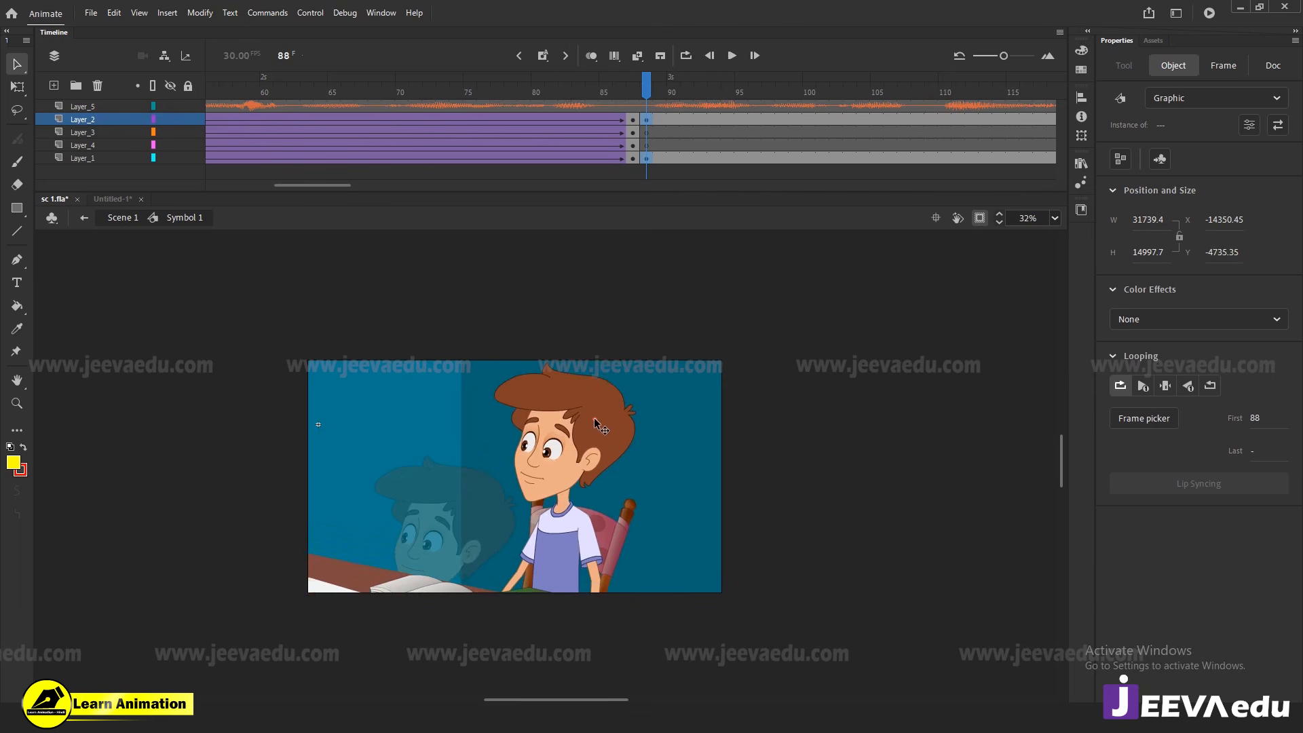
key("ctrl+alt+s")
key("Return")
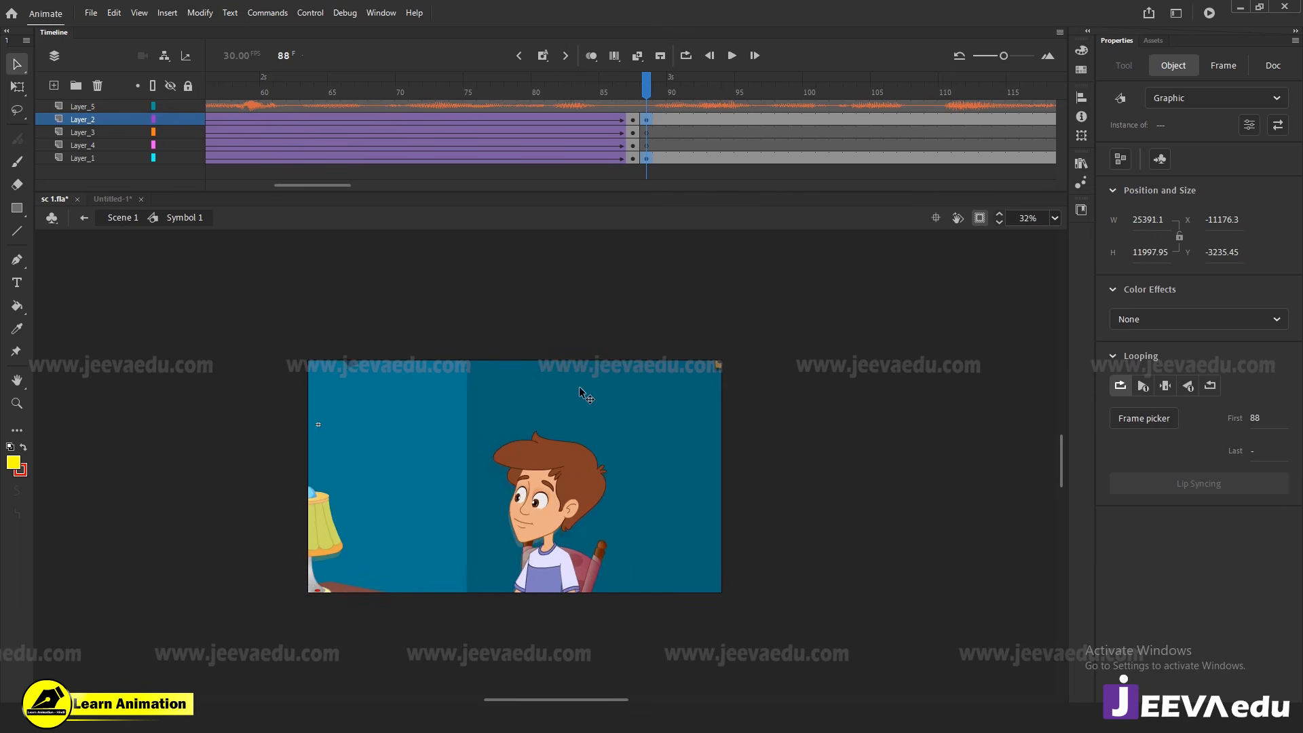
left_click_drag(571, 490, 543, 436)
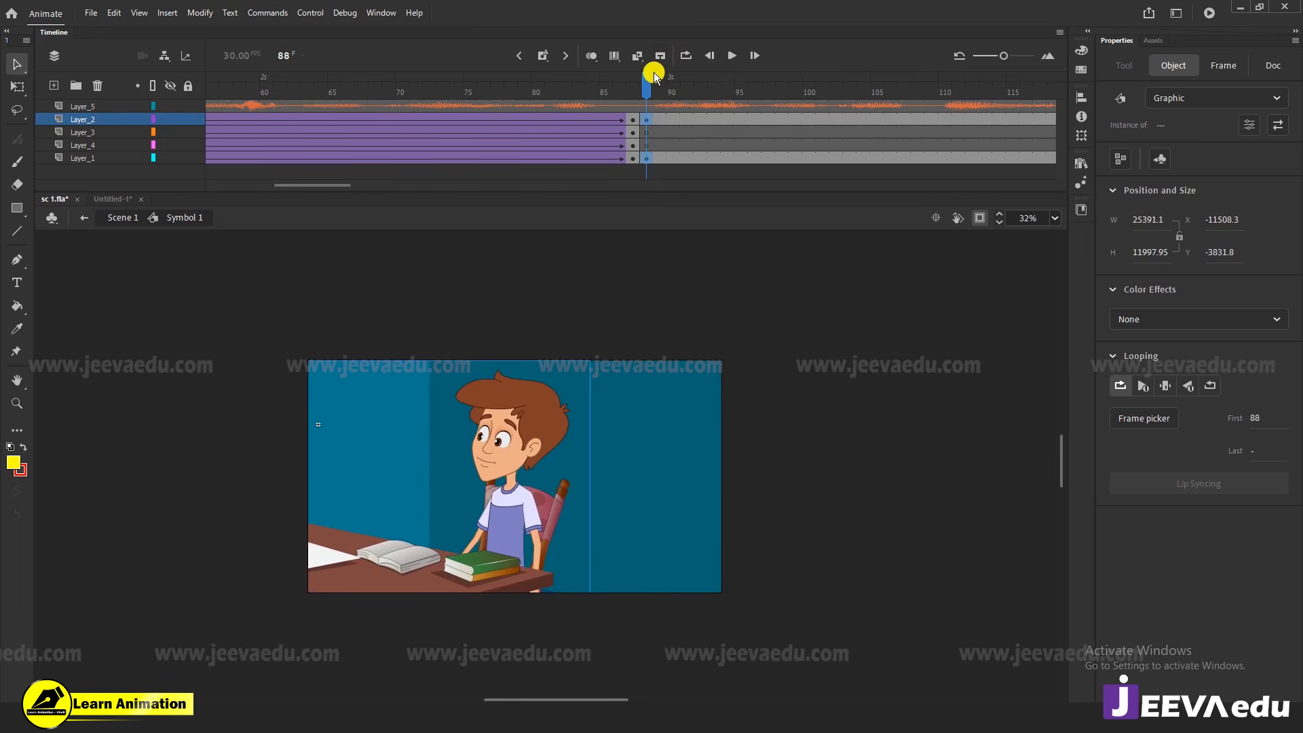
left_click(639, 99)
left_click_drag(637, 95, 648, 95)
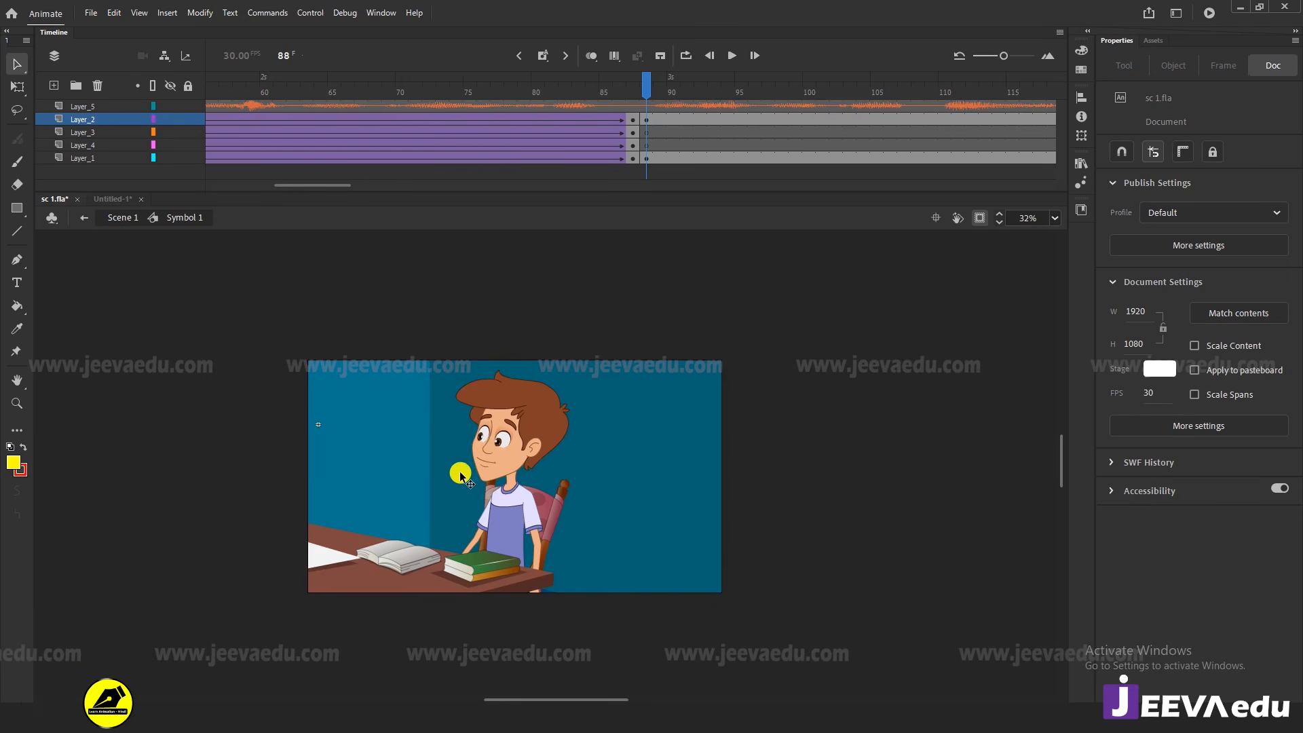
Try moving the boy inside the desk symbol, undo the move, and return to Symbol 1
left_click(503, 475)
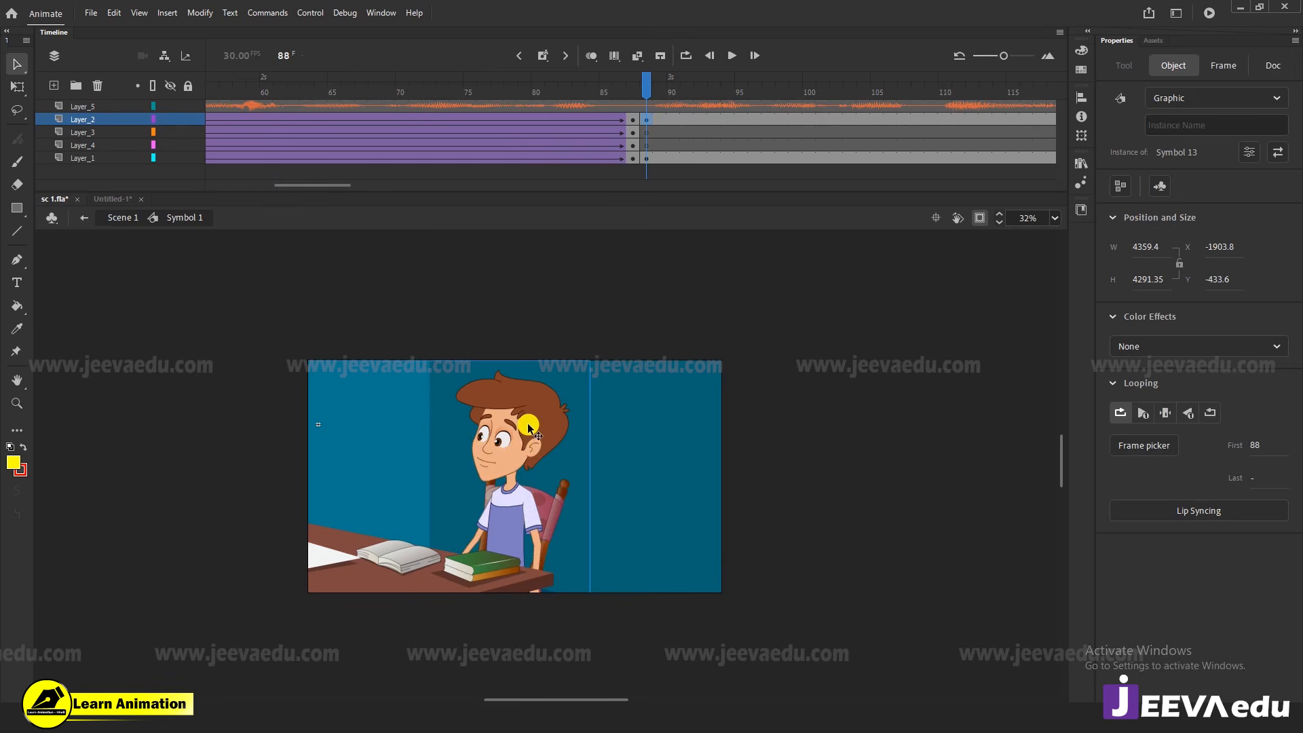
double_click(521, 484)
left_click_drag(513, 453, 563, 469)
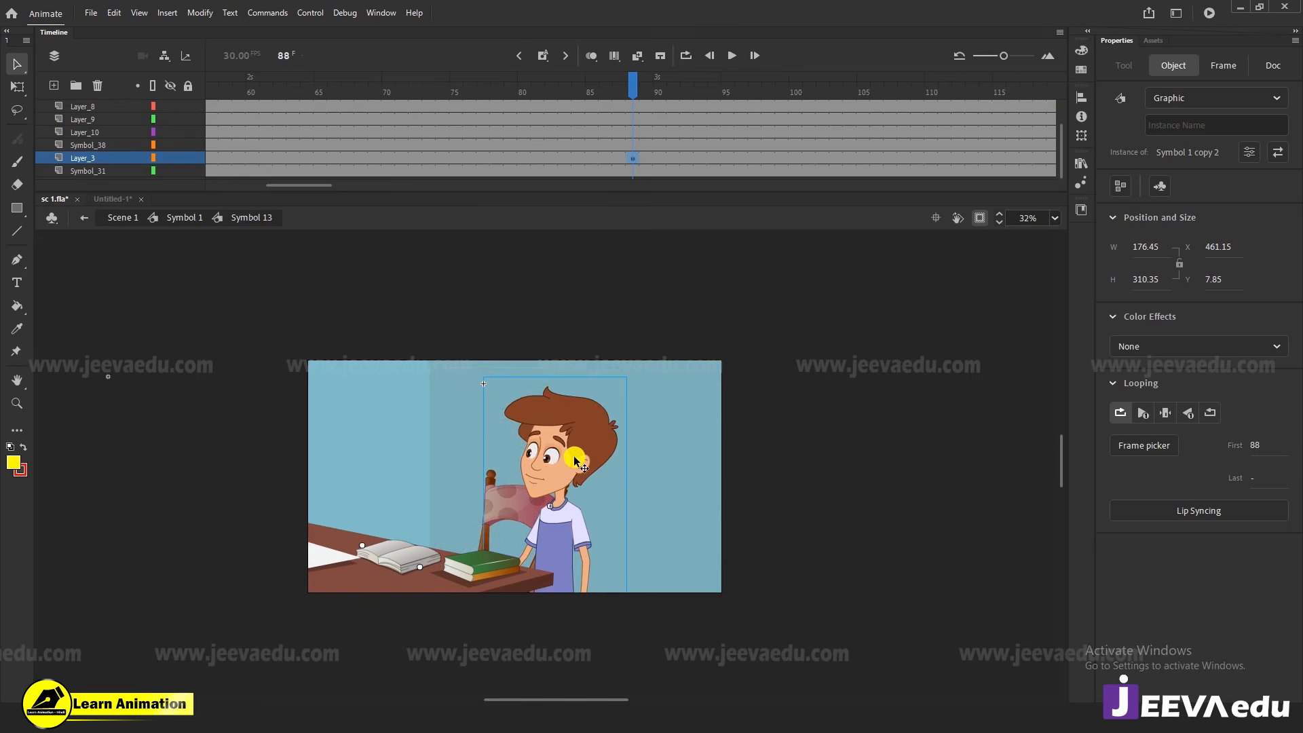
key("ctrl+z")
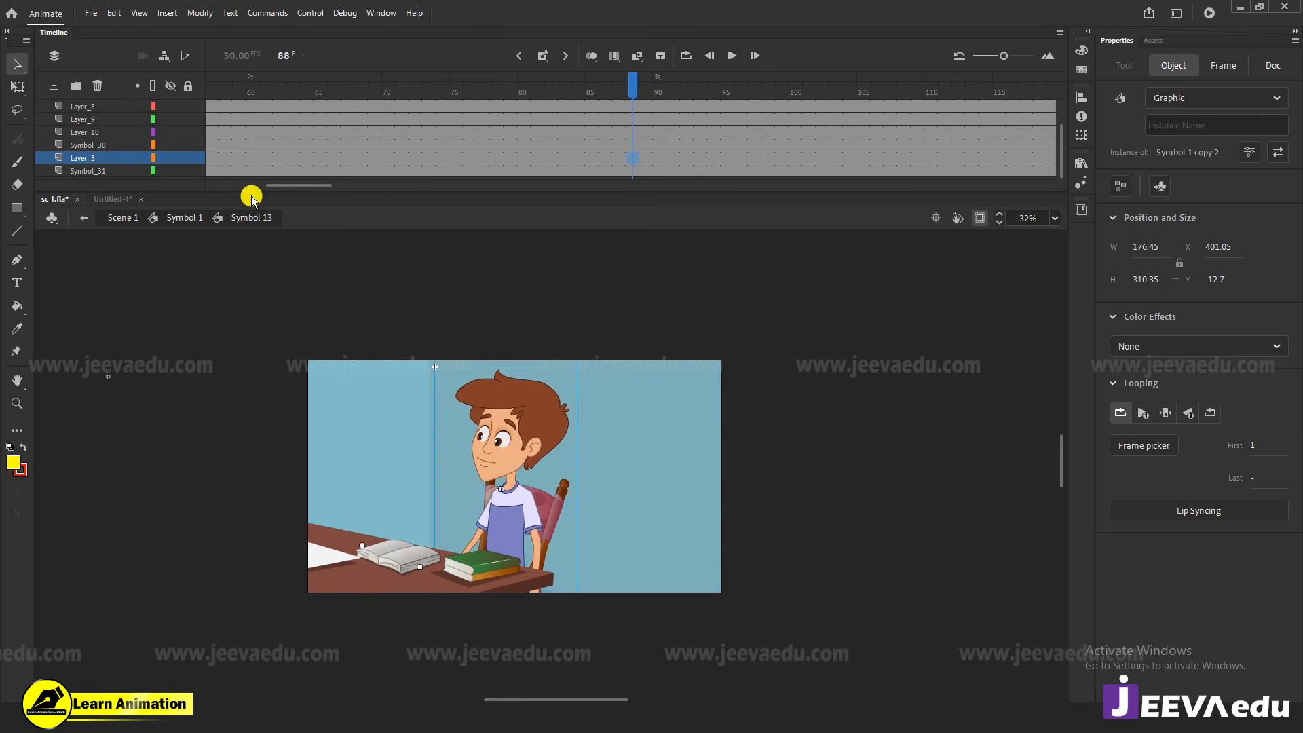
left_click(188, 216)
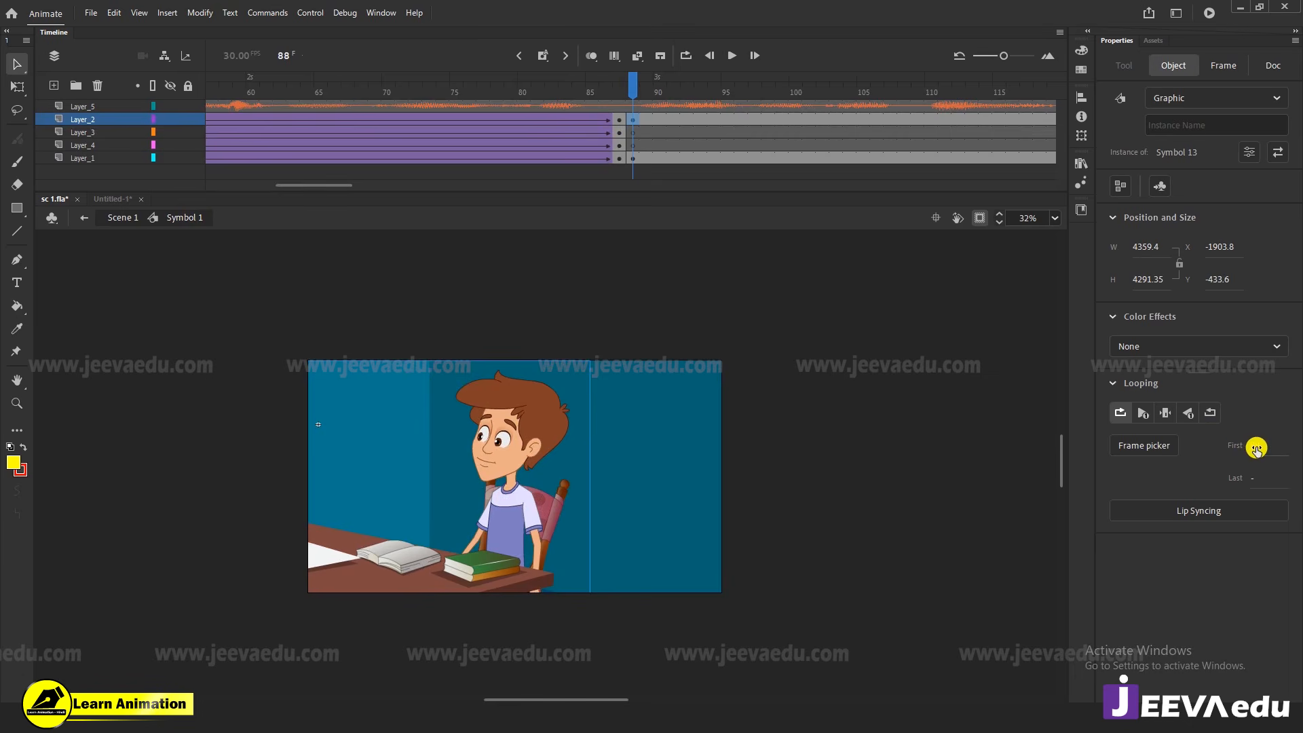
Set the desk-and-boy symbol's first looping frame to 1 and compare frame 87 with frame 88
left_click_drag(839, 453, 828, 460)
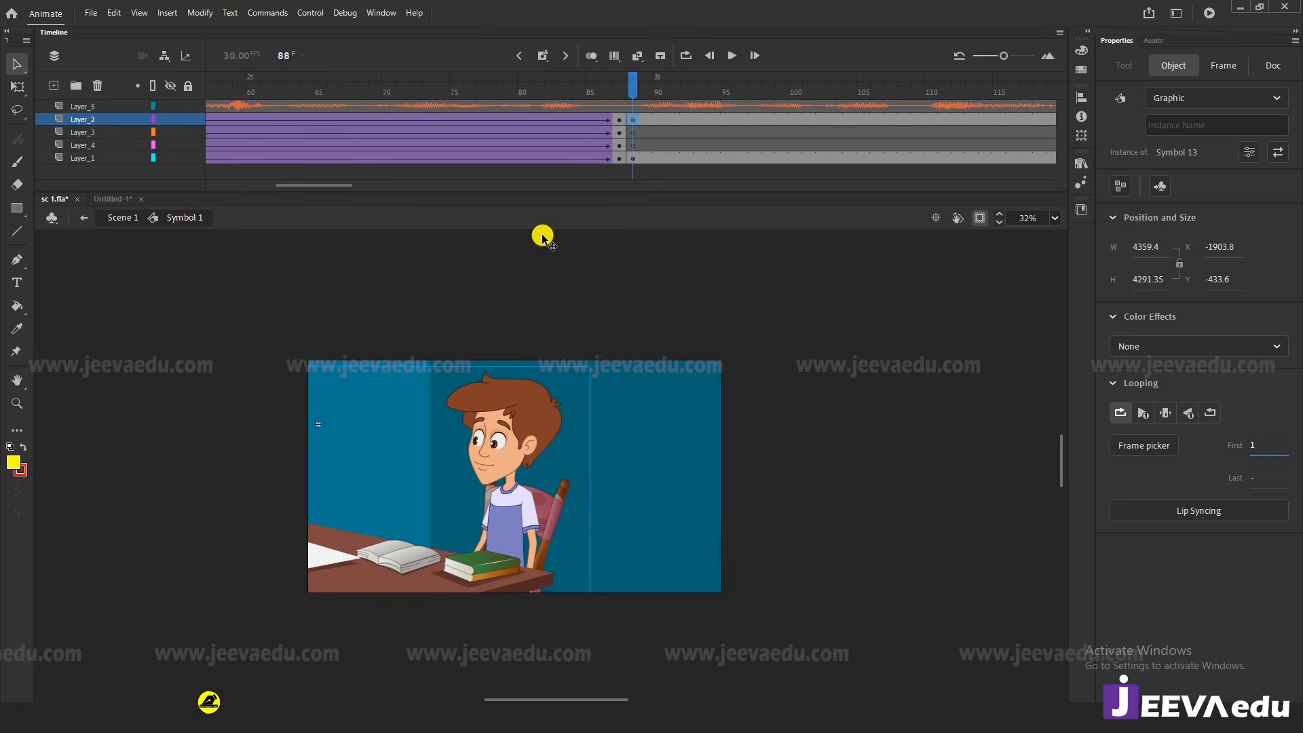
left_click(619, 97)
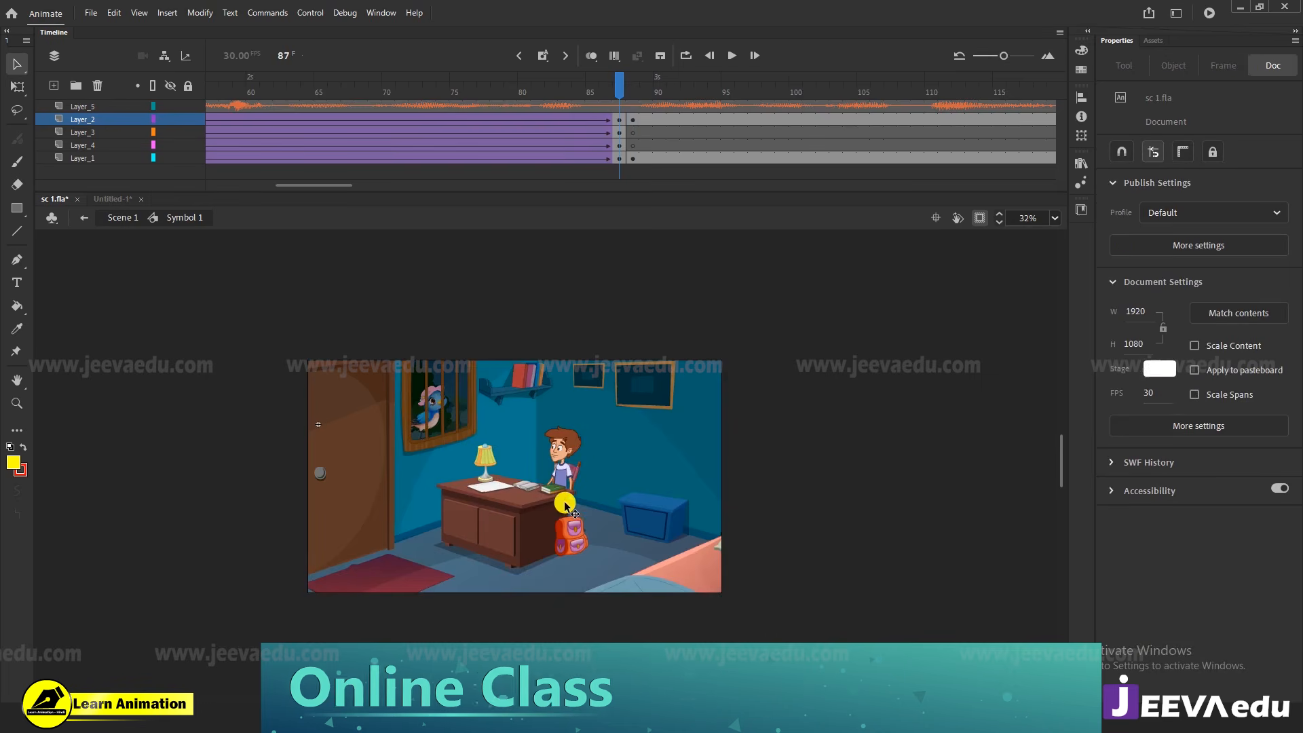
left_click(629, 77)
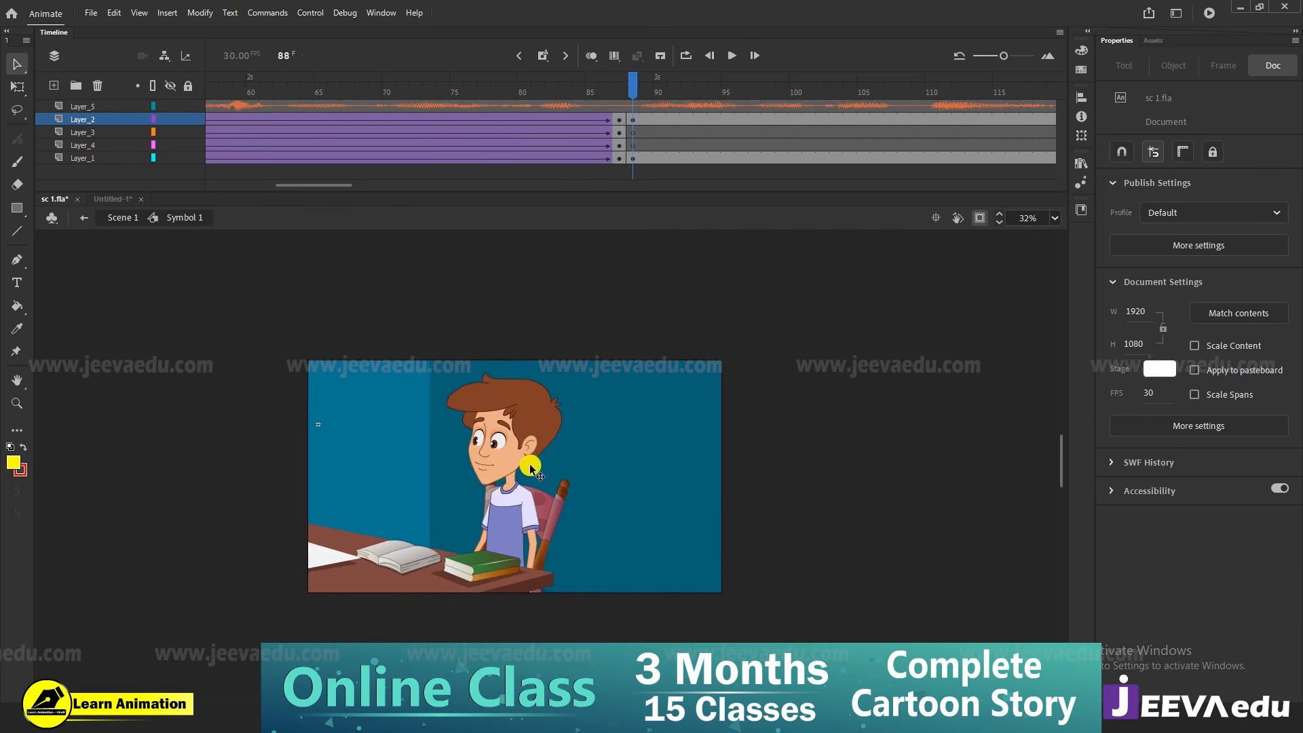
Try moving the desk-and-boy symbol at frame 88 and undo the move
left_click(520, 456)
left_click_drag(547, 513, 577, 472)
key("ctrl+z")
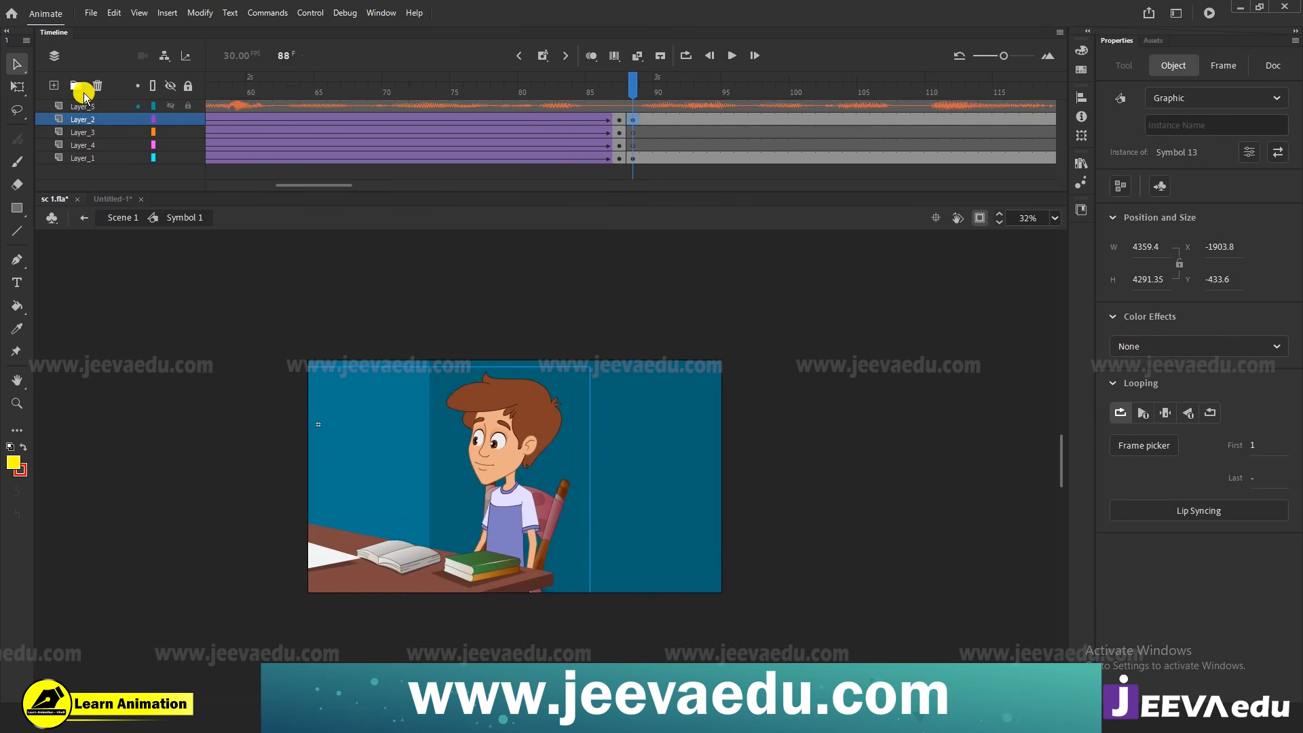
Create a new Full HD ActionScript 3.0 document, 1920 x 1080 at 30 fps
left_click(90, 12)
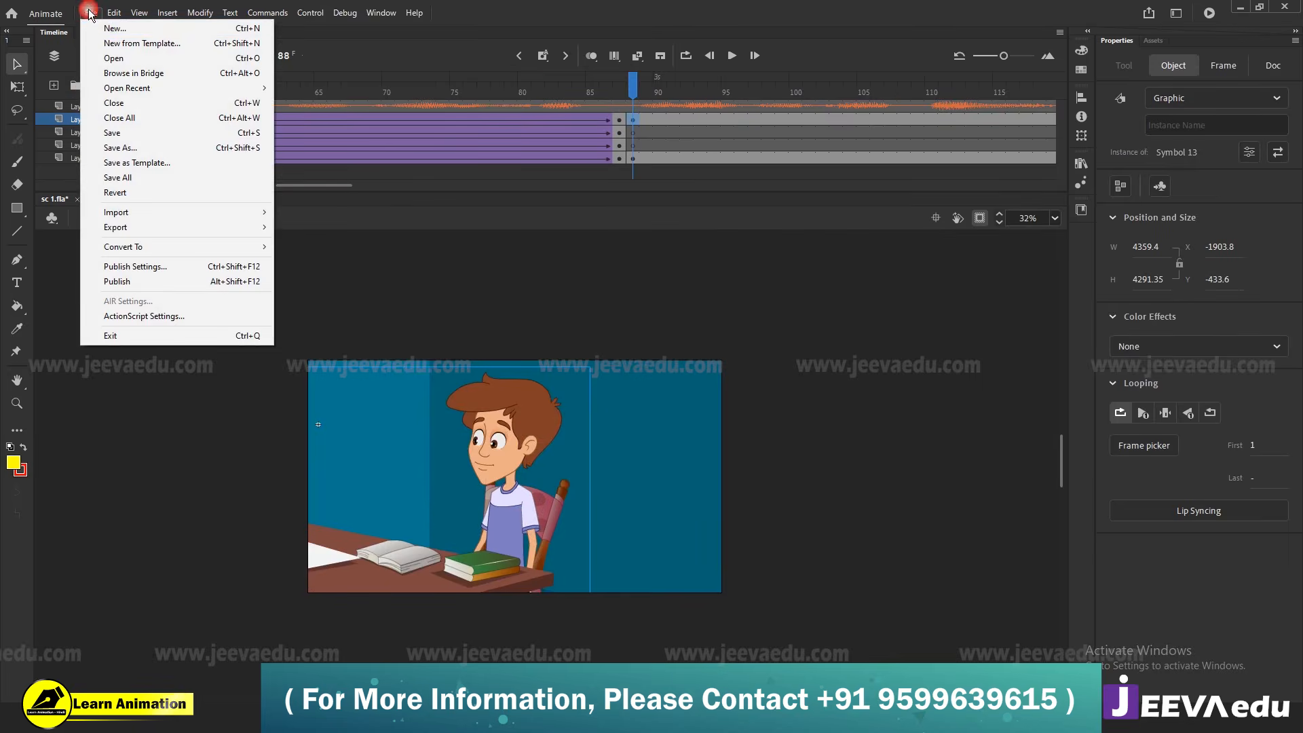
left_click(90, 13)
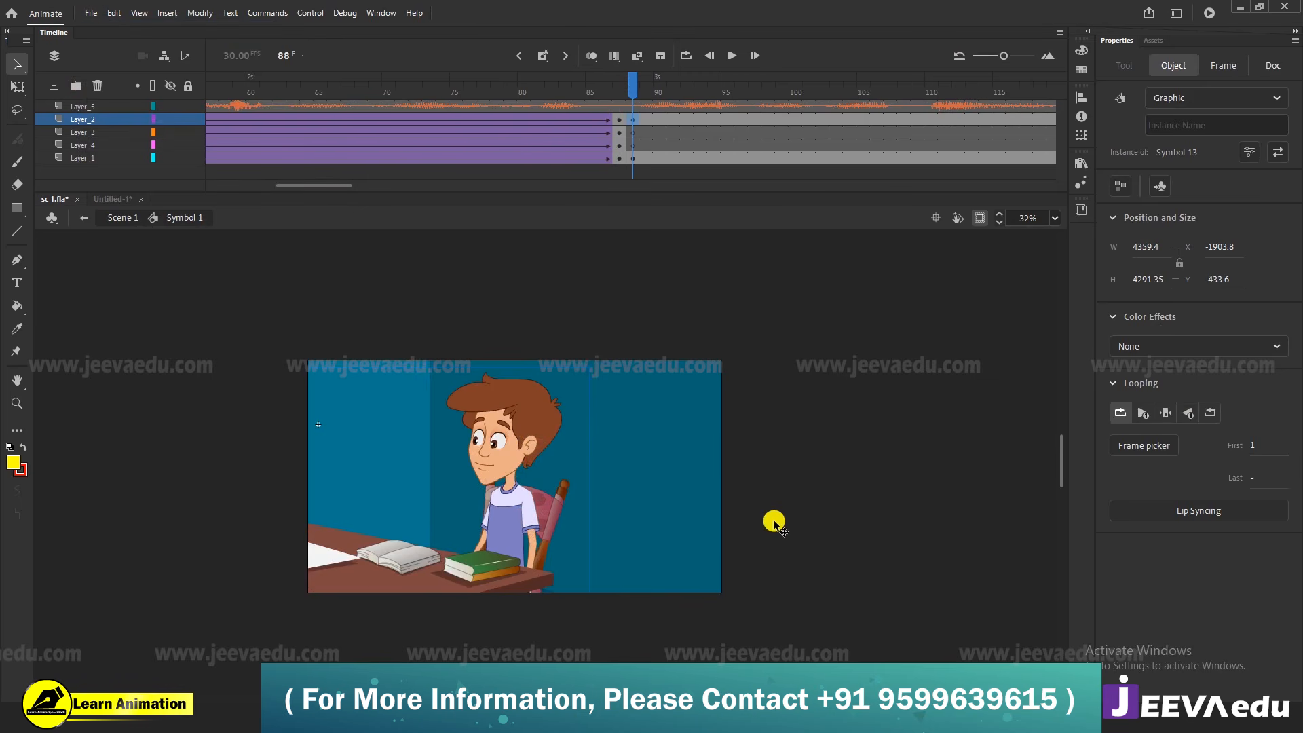
key("ctrl+n")
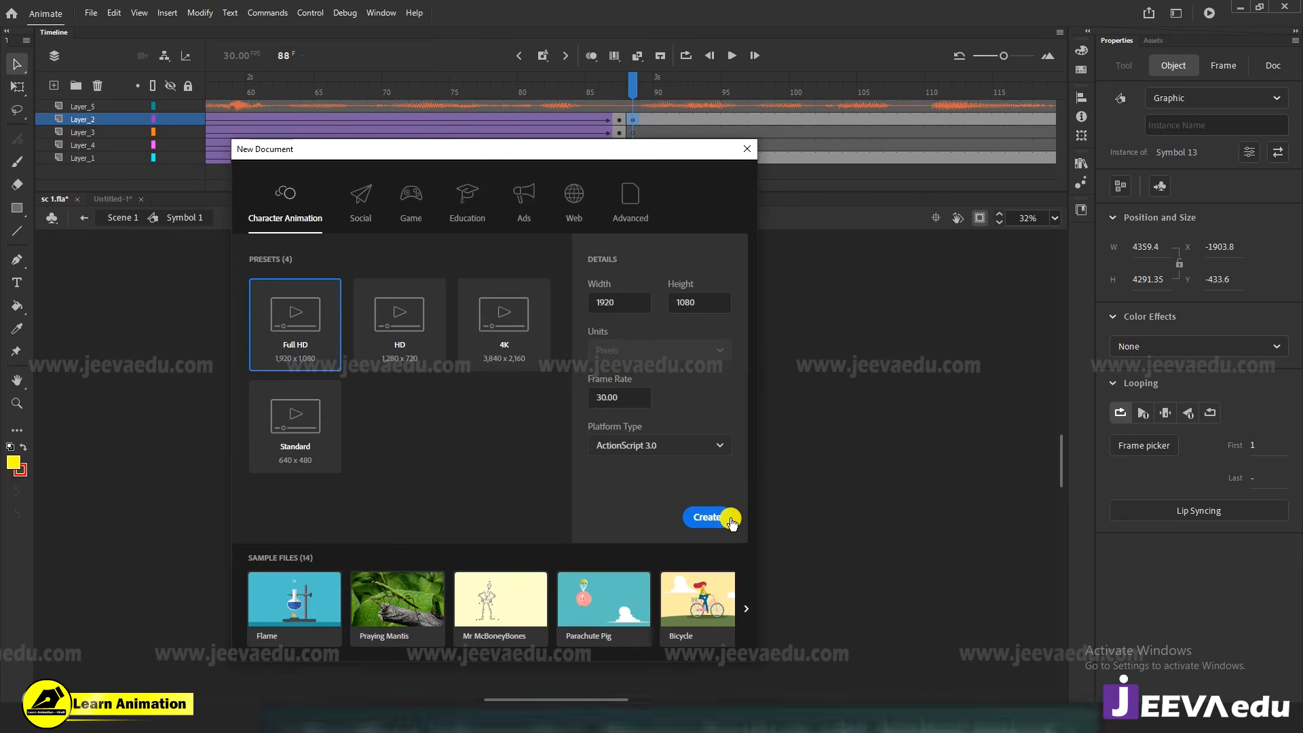
left_click(718, 520)
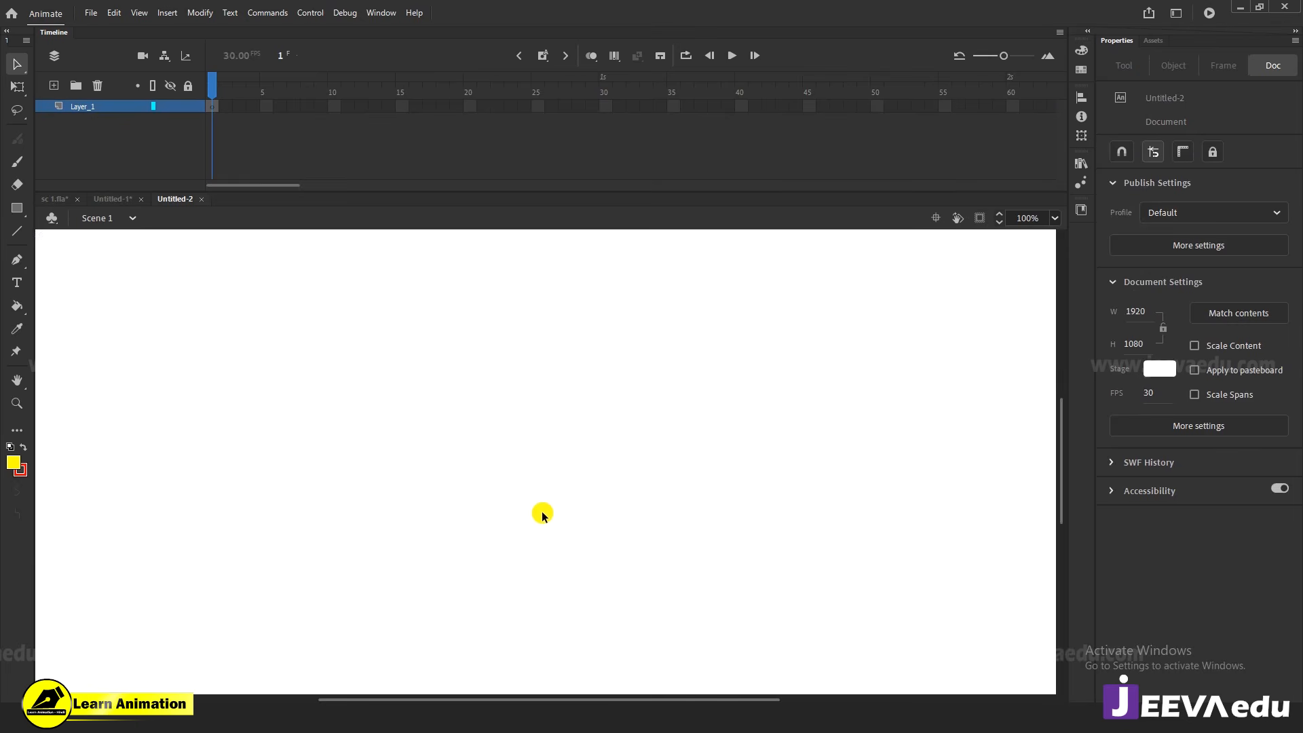
Paste the desk-and-boy symbol into the new document and move it over the stage
key("z")
left_click(446, 593, "alt")
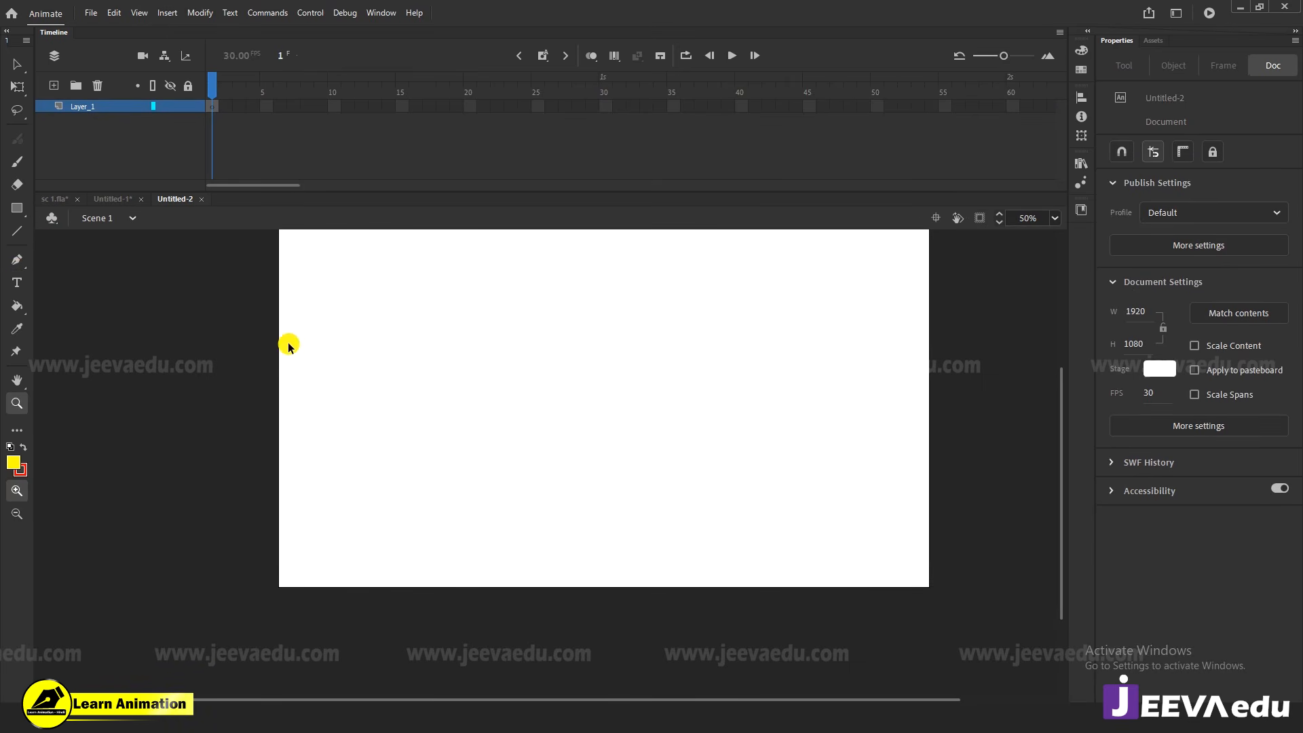
key("ctrl+v")
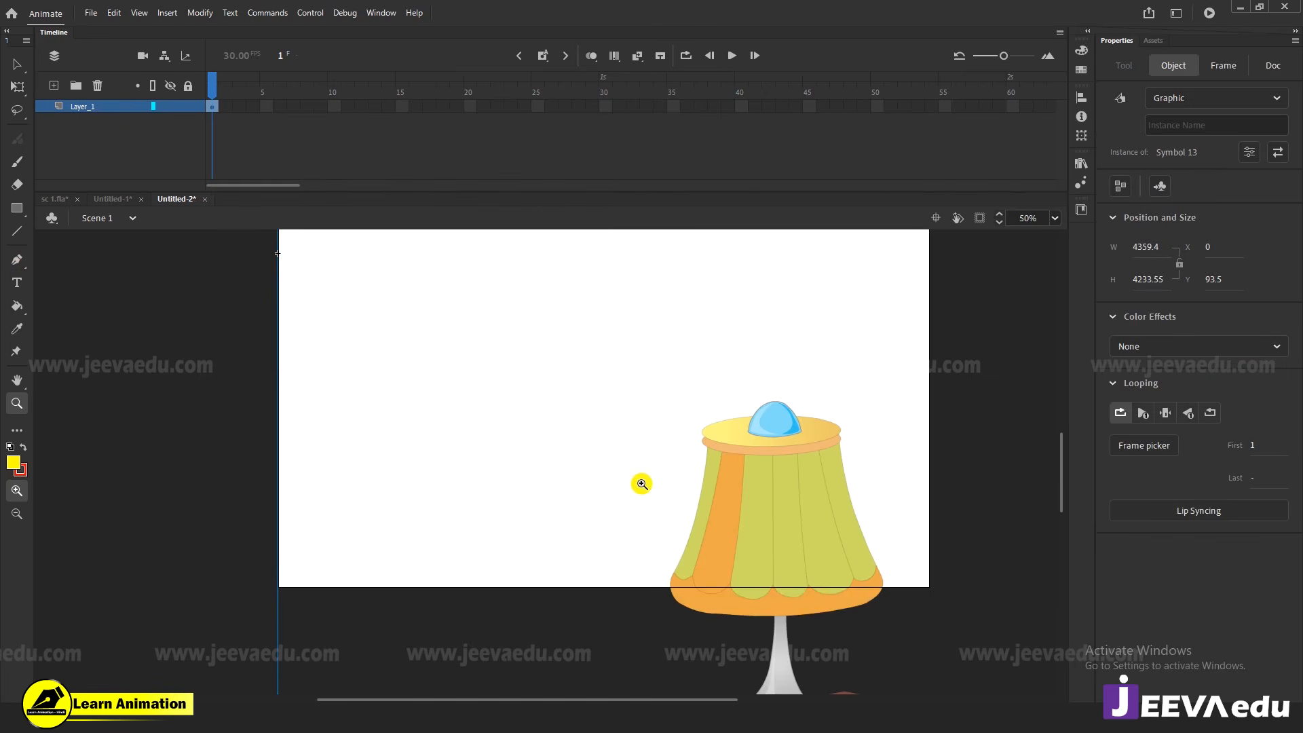
left_click(632, 552, "alt")
left_click(632, 551, "alt")
key("v")
left_click_drag(661, 561, 465, 471)
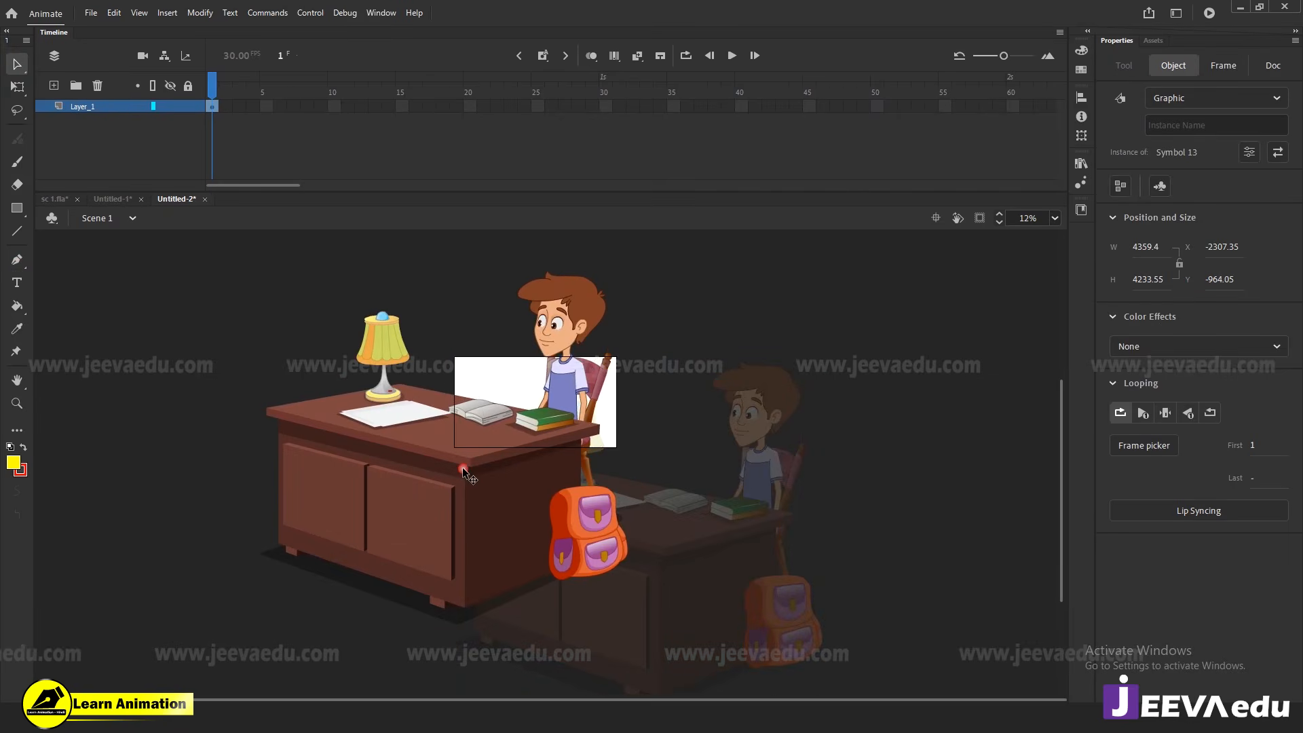
Shrink the pasted symbol to about 2215 px wide and position it so the boy's upper body fits the stage
key("q")
left_click_drag(259, 274, 340, 349)
left_click_drag(511, 442, 558, 450)
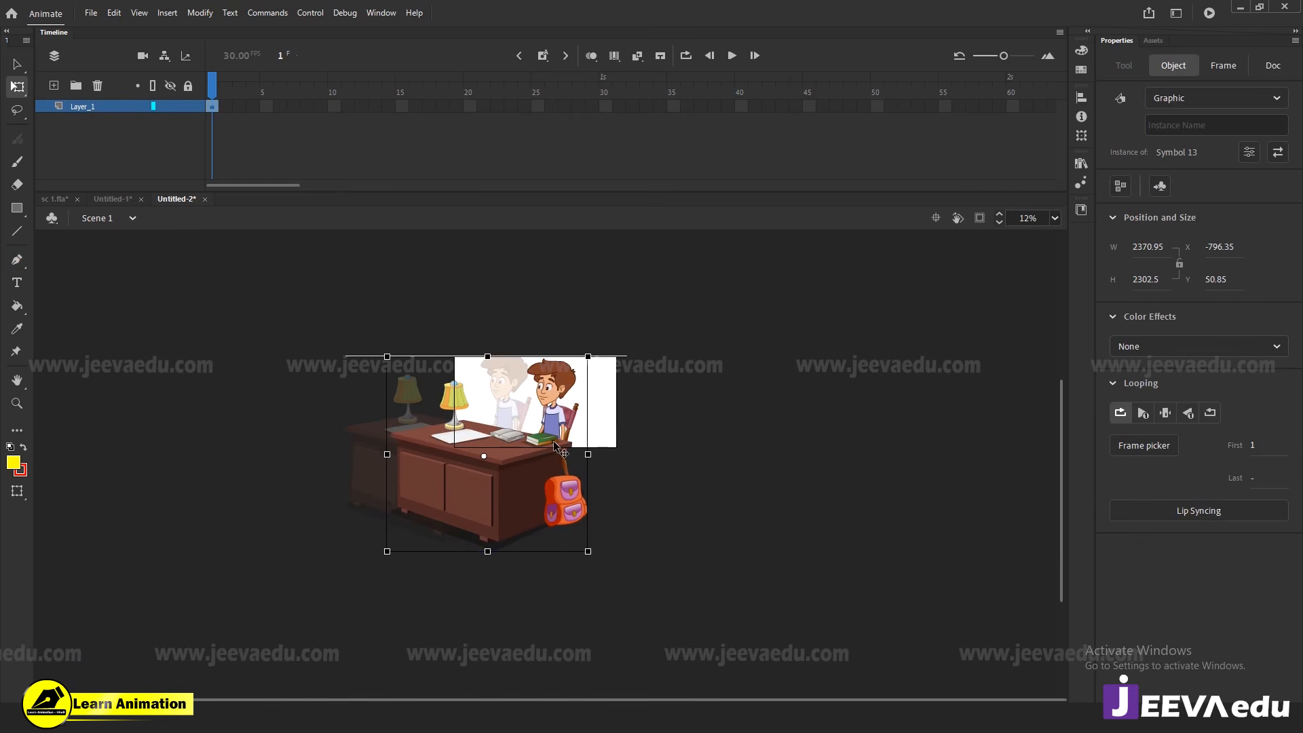
left_click_drag(589, 354, 583, 362)
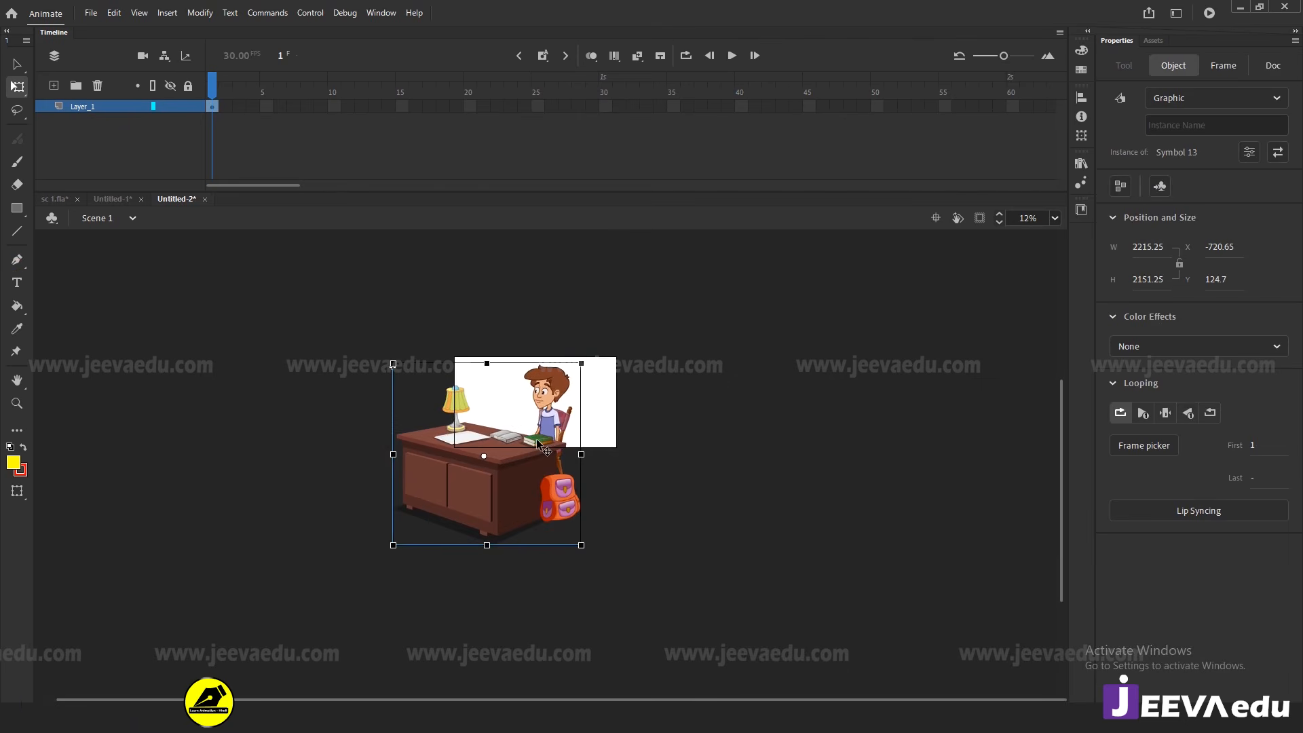
left_click(560, 446)
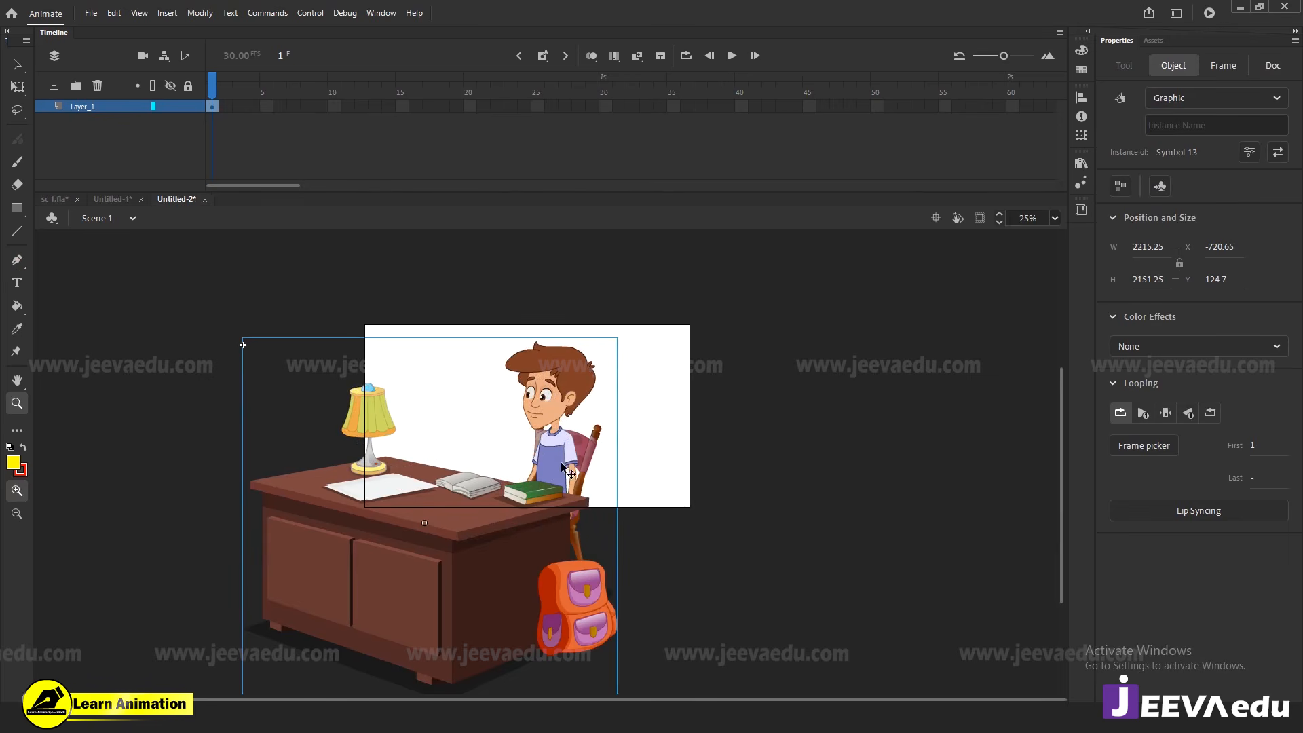
key("v")
left_click_drag(560, 462, 562, 456)
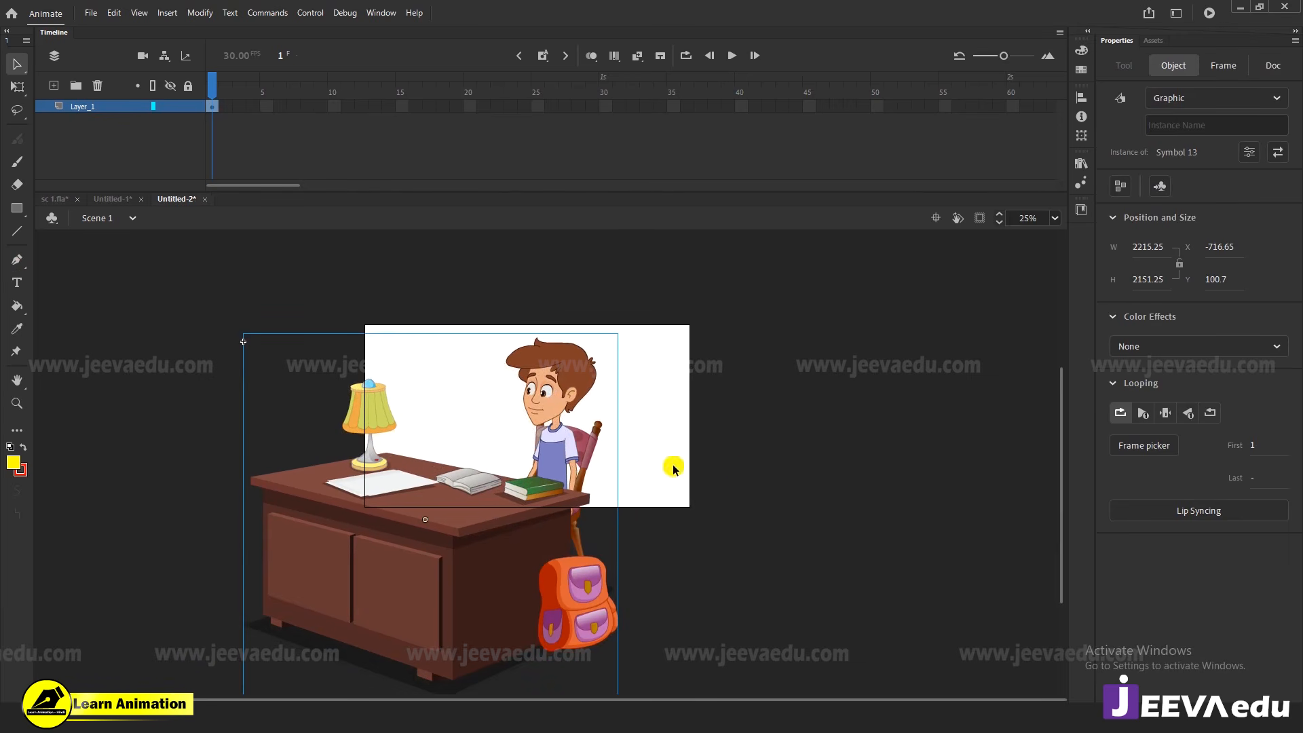
Open the desk symbol for editing, try moving the boy inside it, and undo the move
double_click(560, 453)
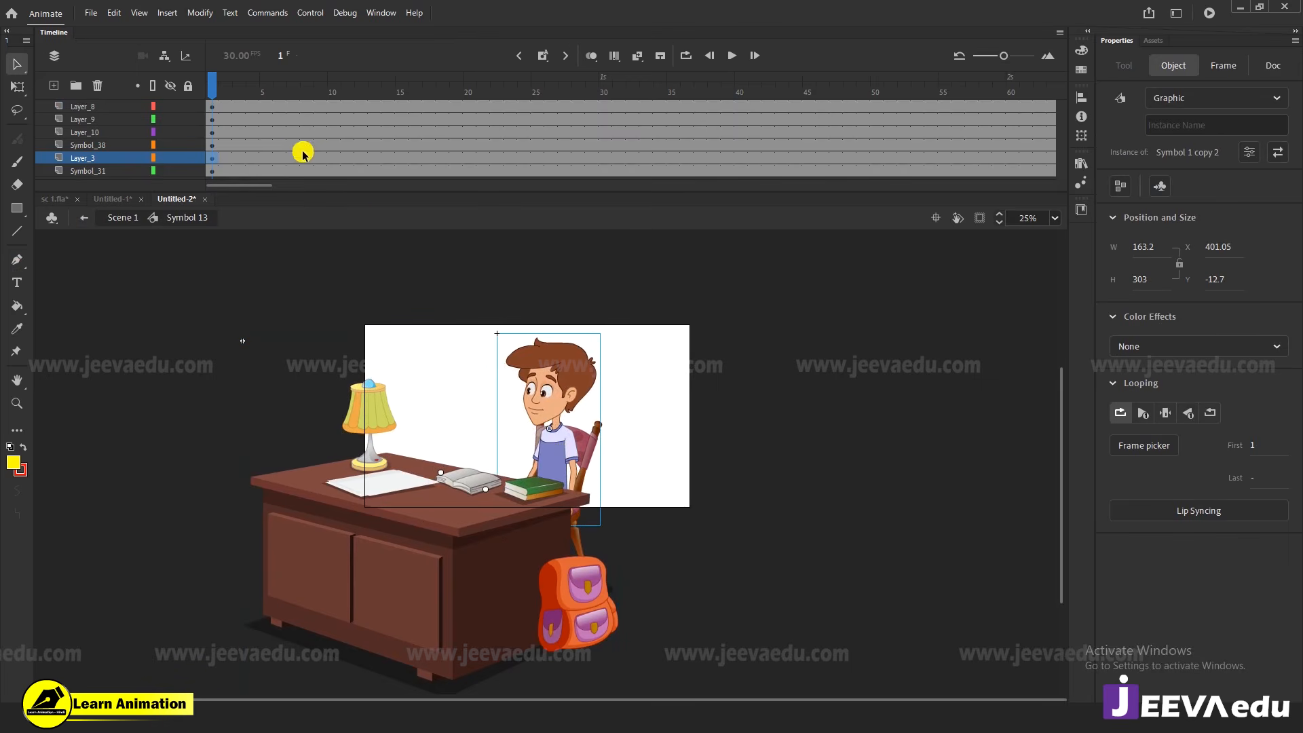
left_click_drag(238, 86, 147, 141)
left_click(567, 371)
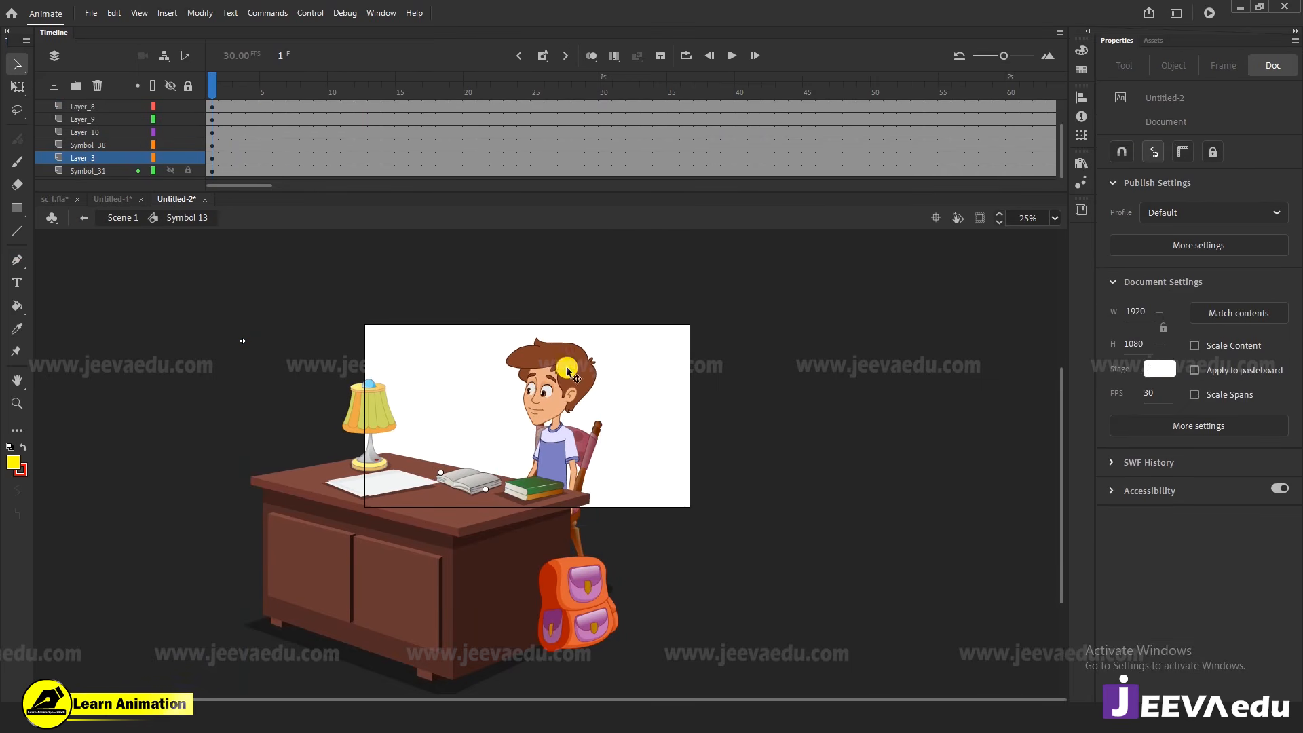
left_click_drag(572, 397, 594, 376)
key("ctrl+z")
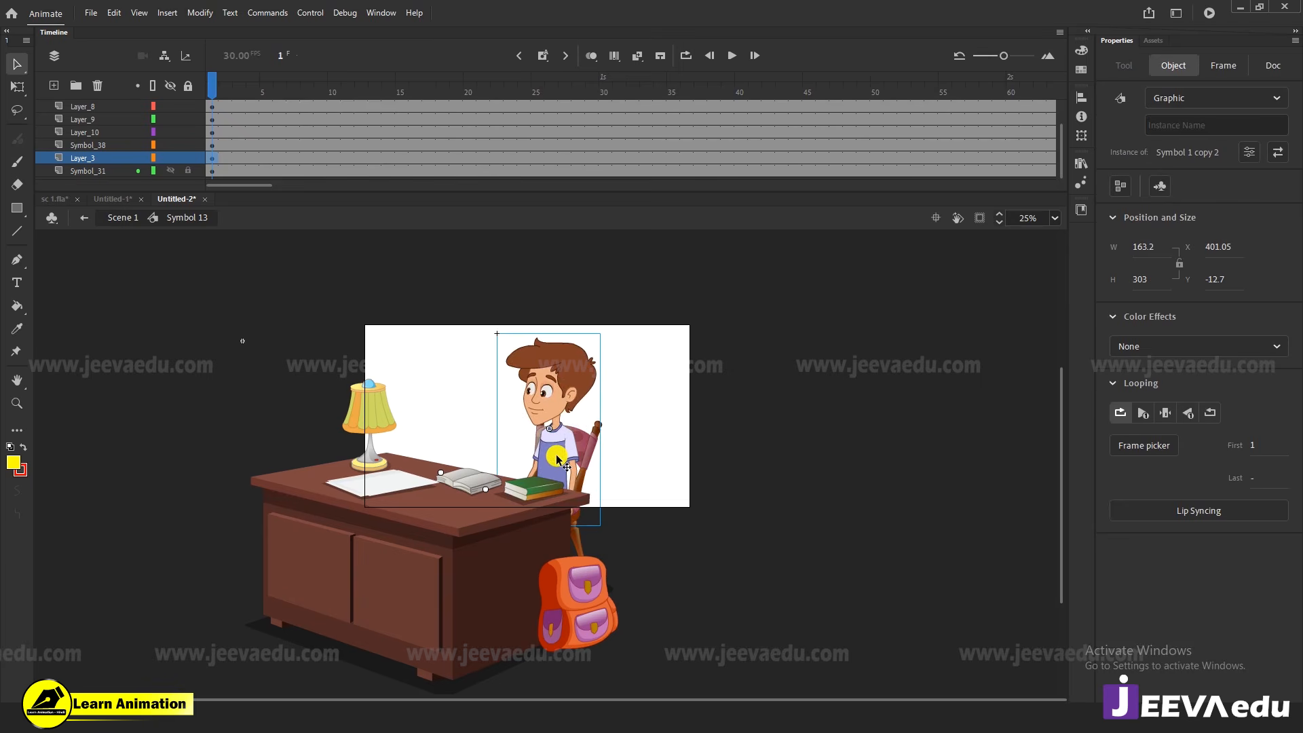
Open the boy's nested symbol and scrub through its frames to review the existing animation
double_click(556, 454)
left_click_drag(220, 89, 294, 88)
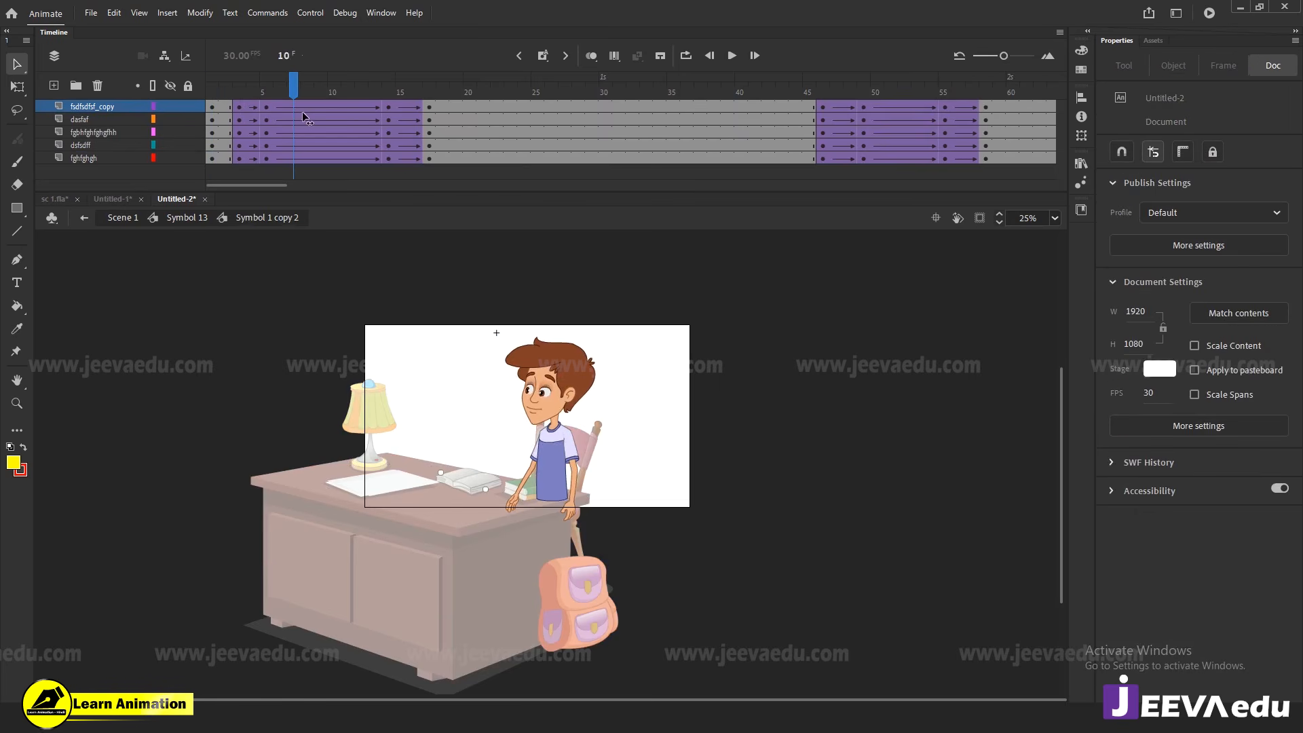
key("z")
left_click(586, 404)
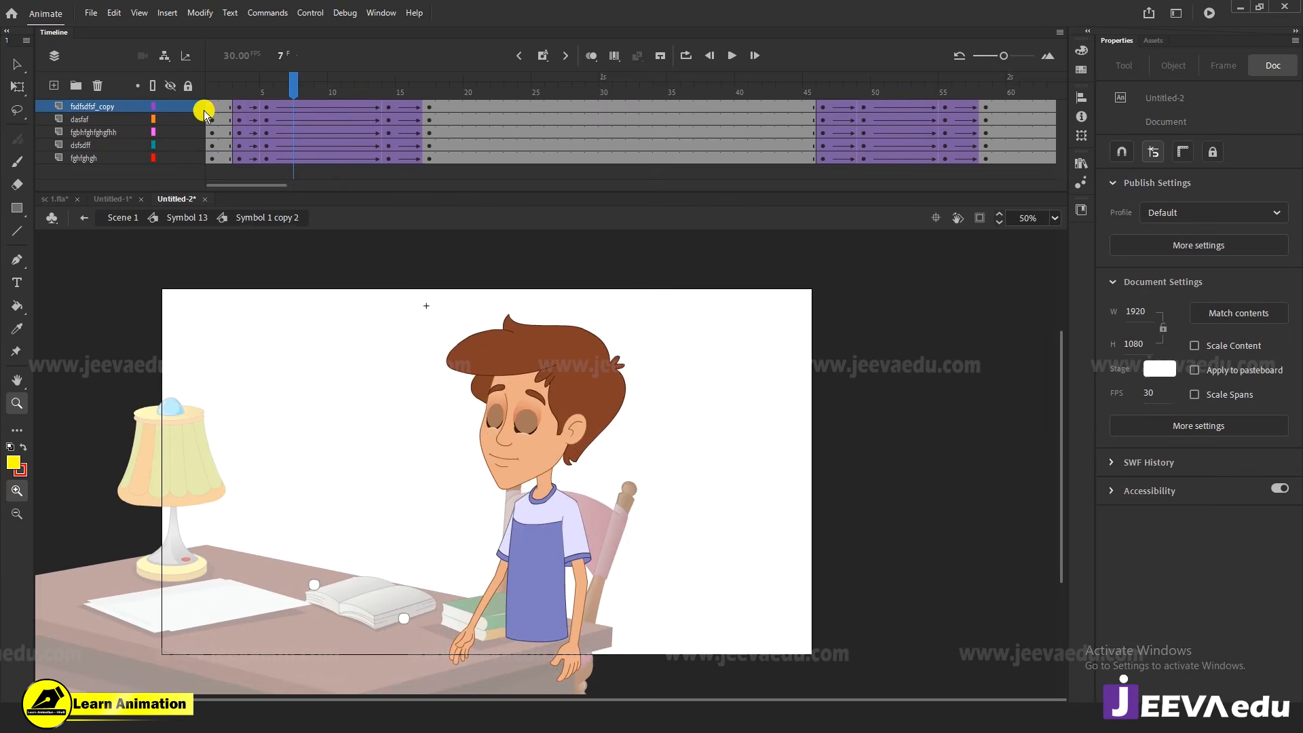
Clear the existing animation after frame 1 on all five of the boy's layers, holding the frame 1 pose across the timeline
left_click_drag(227, 105, 681, 189)
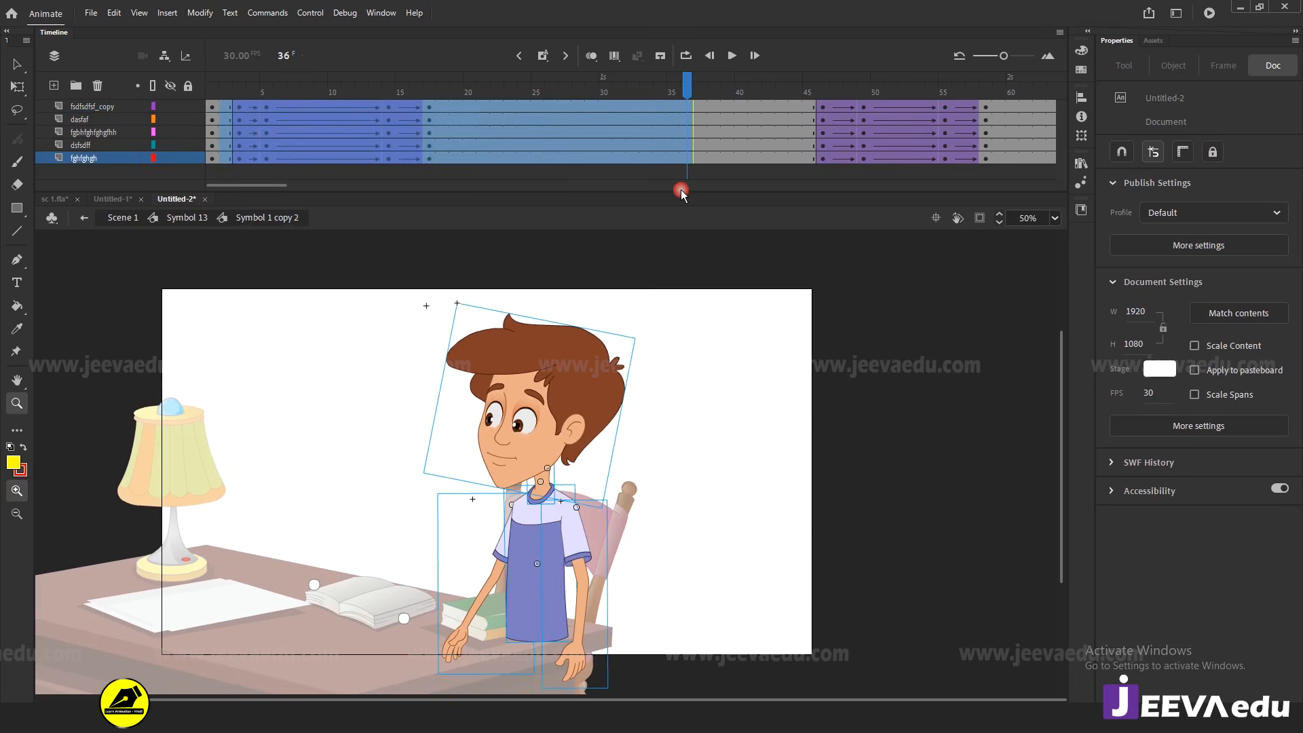
key("shift+F5")
key("shift+F5")
key("shift+F5")
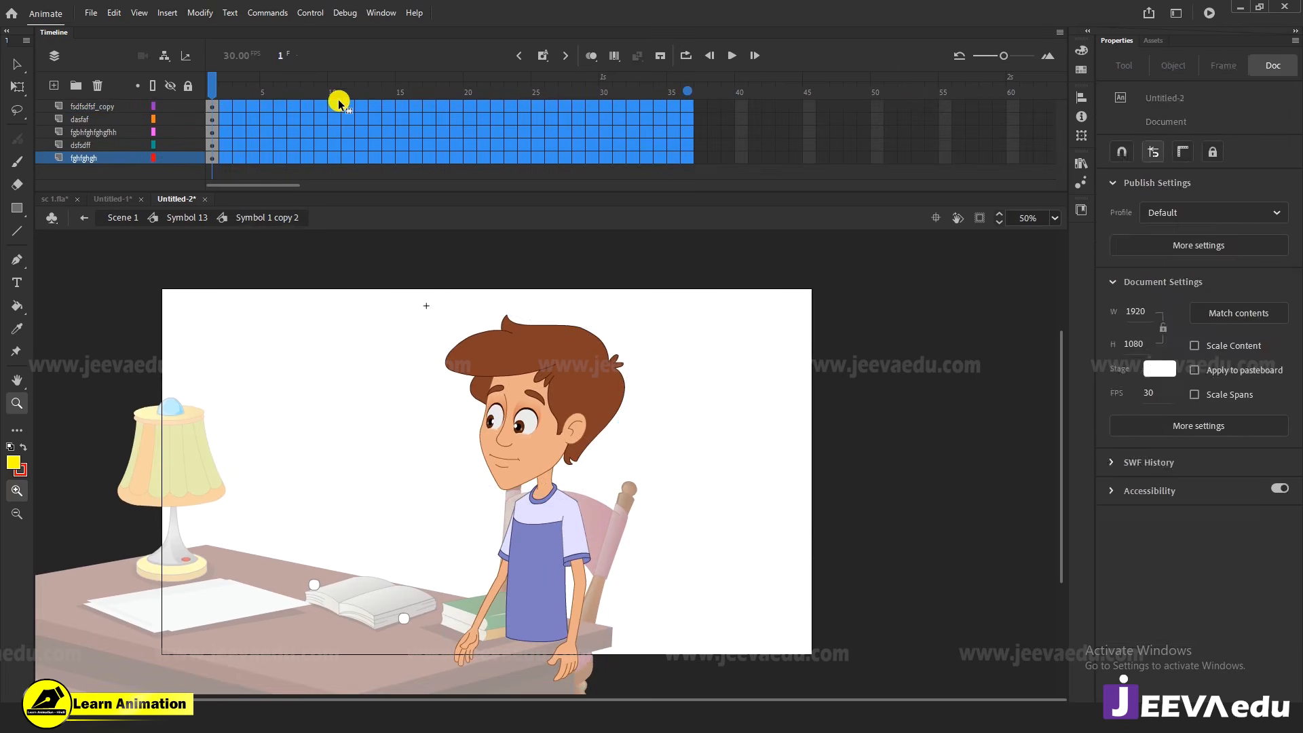
key("ctrl+z")
key("ctrl+z")
key("ctrl+z")
left_click_drag(686, 85, 56, 142)
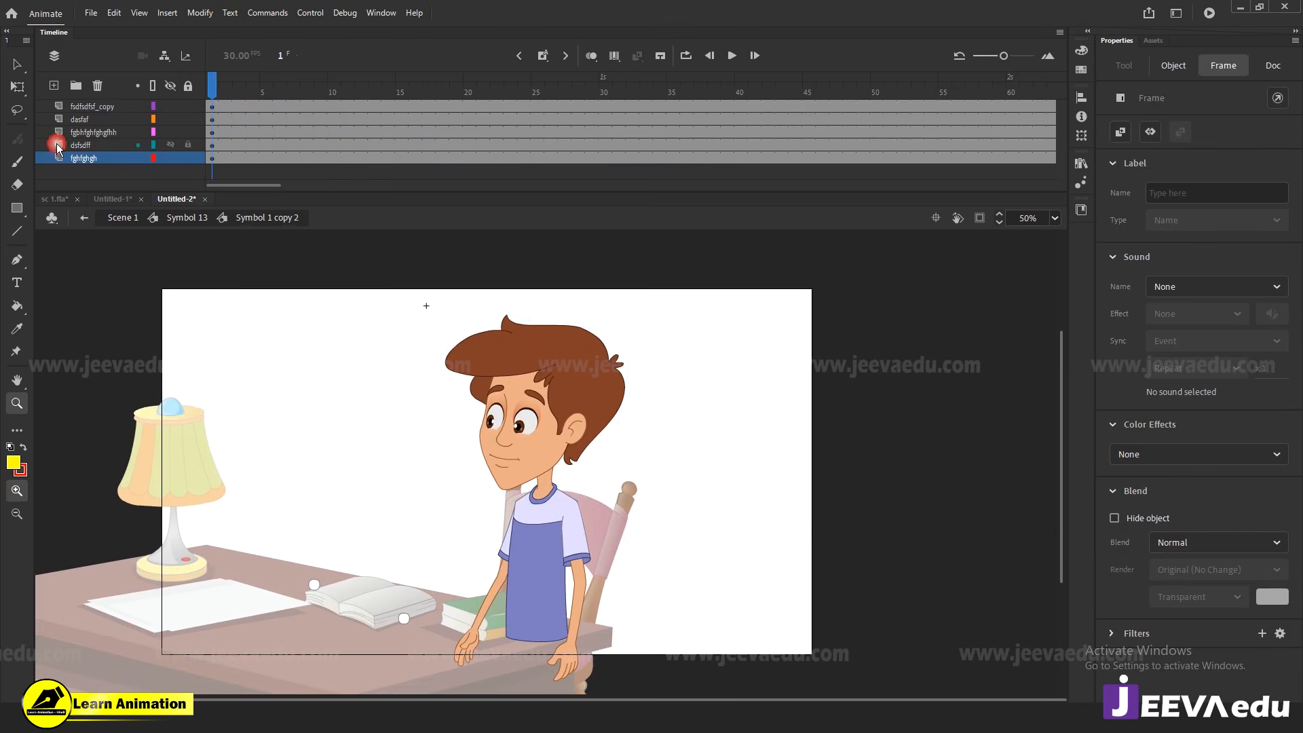
key("v")
left_click(499, 421)
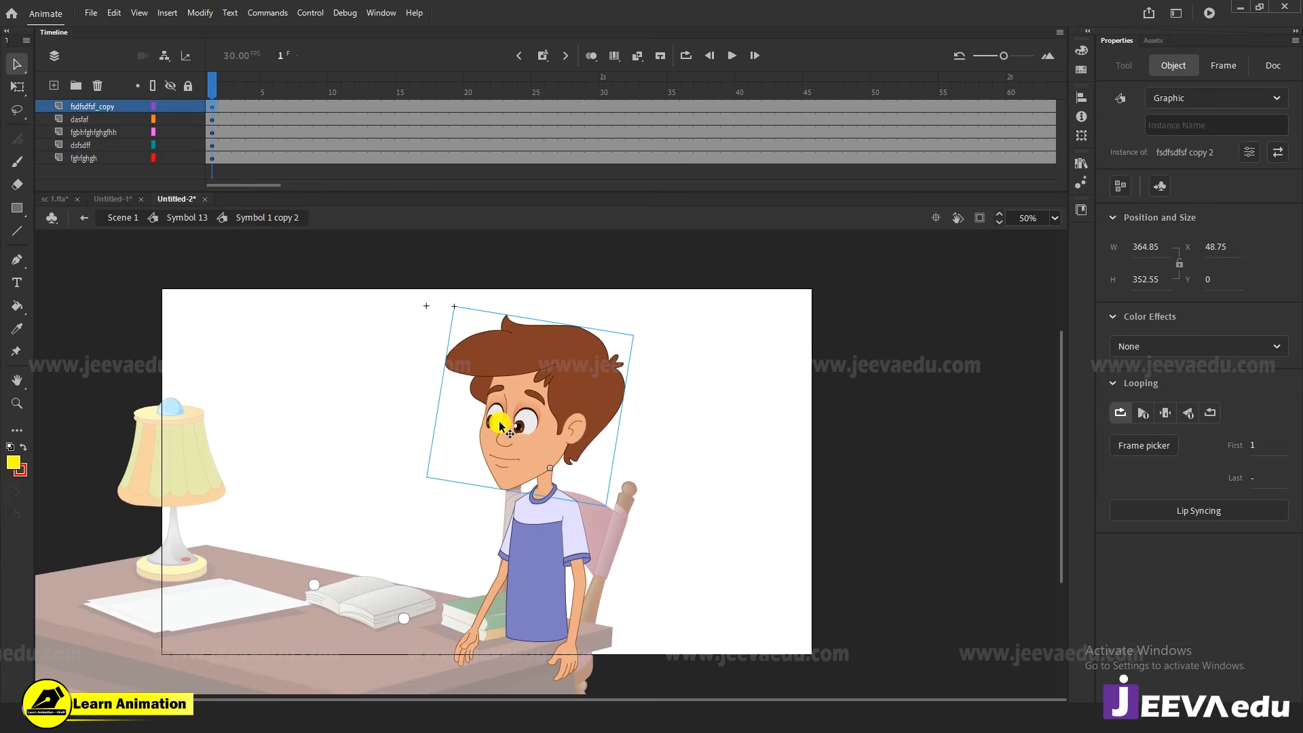
left_click(216, 79)
key("Escape")
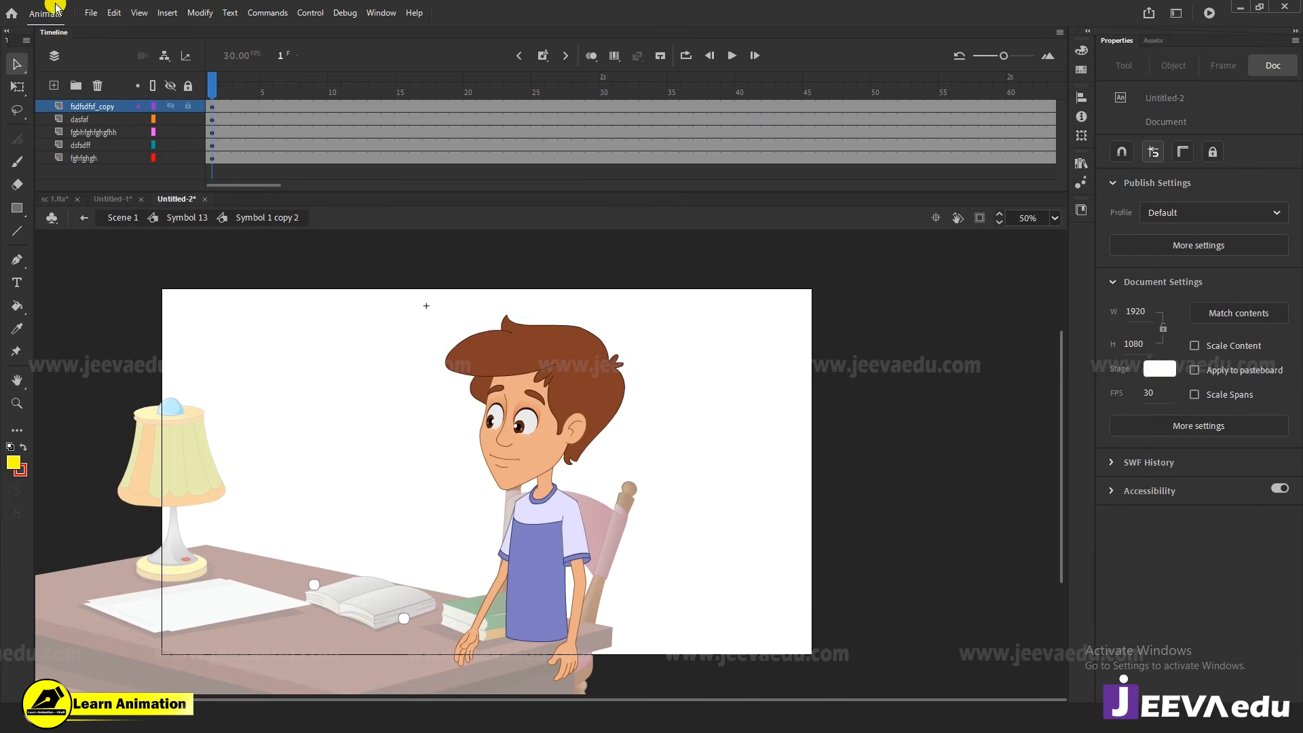
left_click_drag(231, 110, 233, 161)
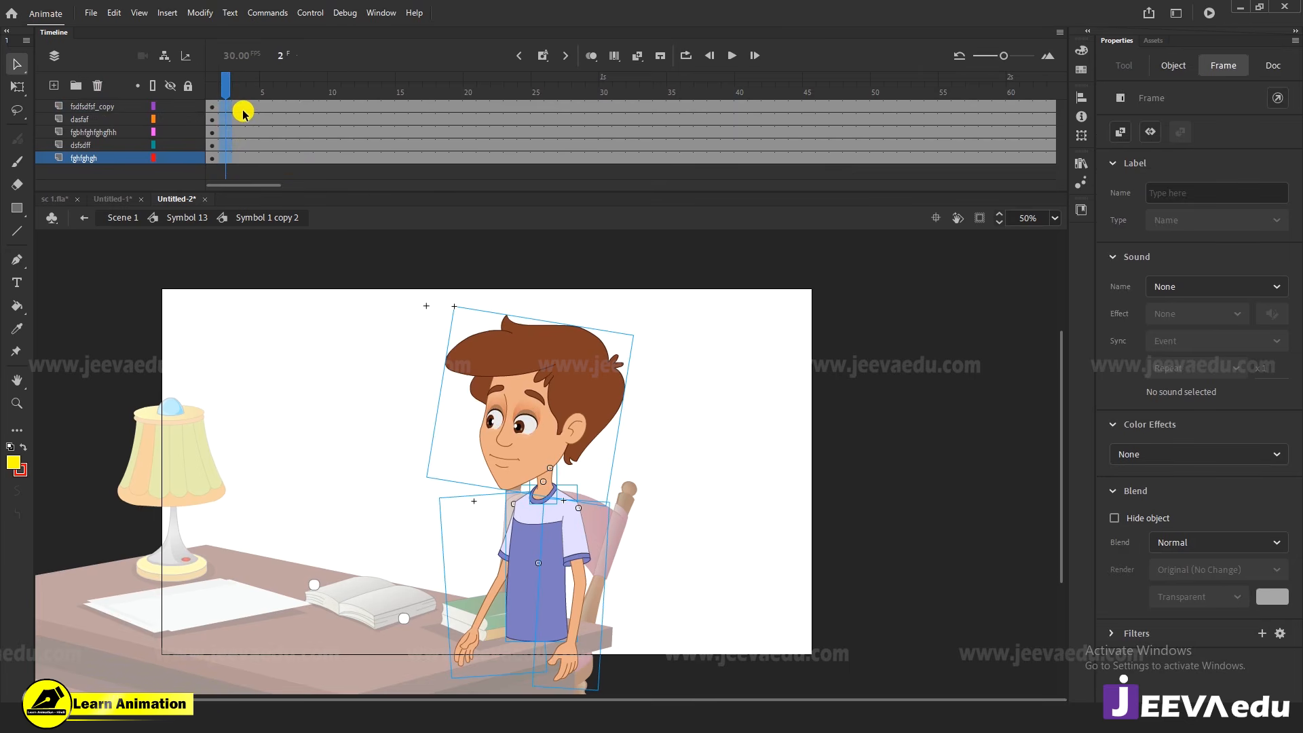
key("Return")
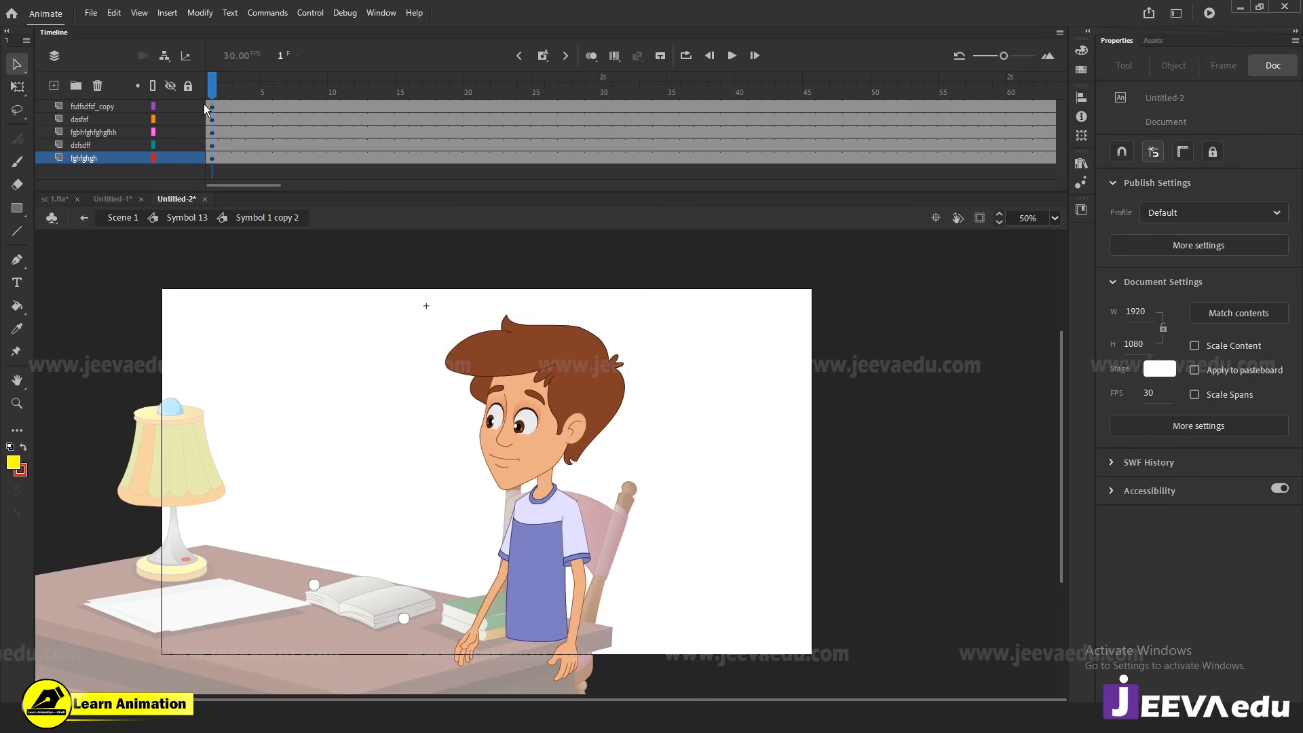
Insert keyframes at frames 3, 6 and 15 on all five of the boy's layers
left_click_drag(239, 107, 239, 158)
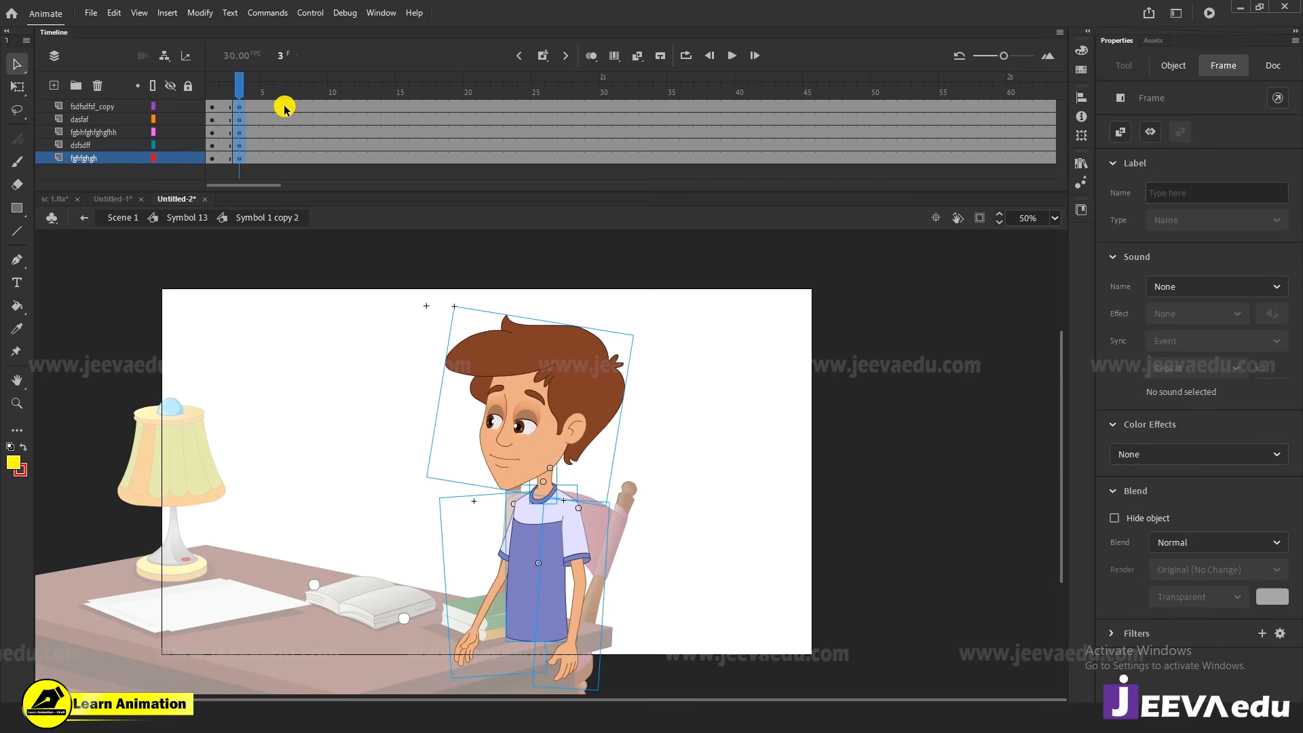
left_click_drag(284, 108, 281, 163)
key("F6")
left_click_drag(279, 90, 282, 121)
left_click_drag(397, 109, 400, 162)
key("F6")
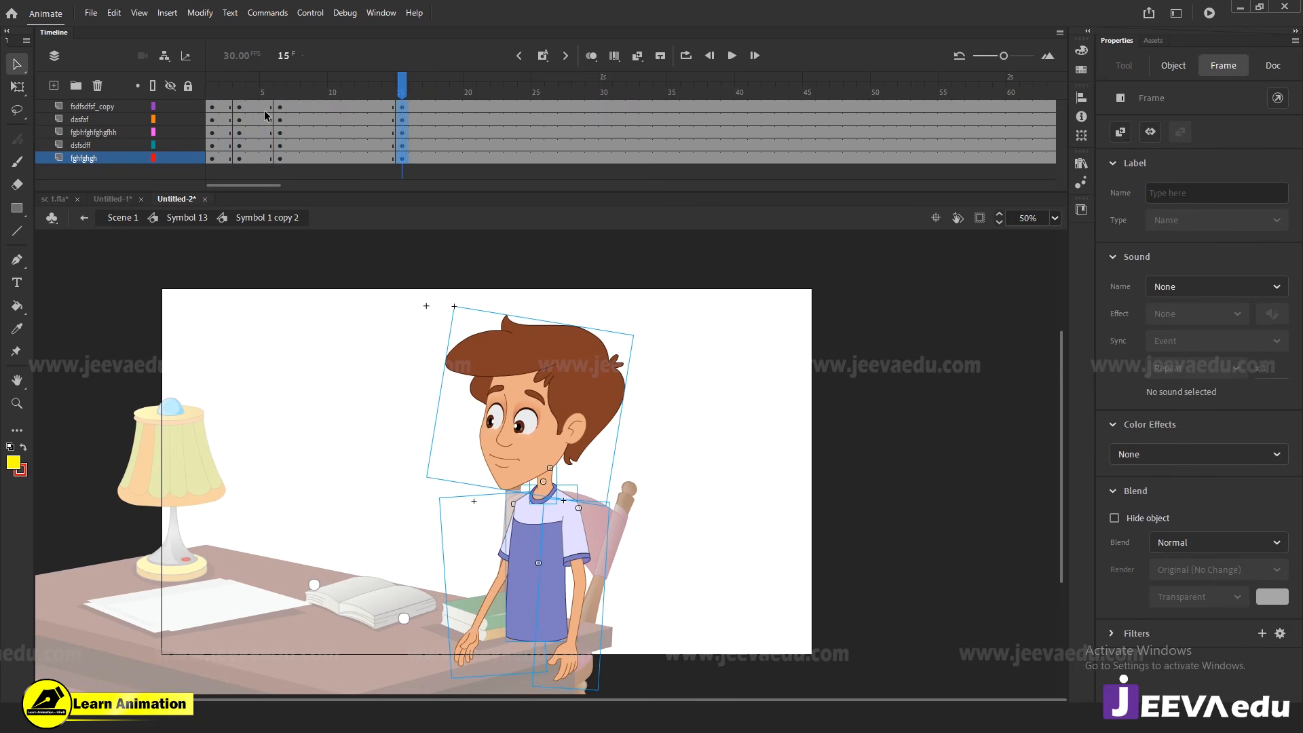
Create classic tweens between frames 3, 6 and 15 on all five layers, and set the frame 6 to 15 tweens' ease to 100
left_click_drag(263, 107, 293, 157)
right_click(285, 129)
left_click(306, 136)
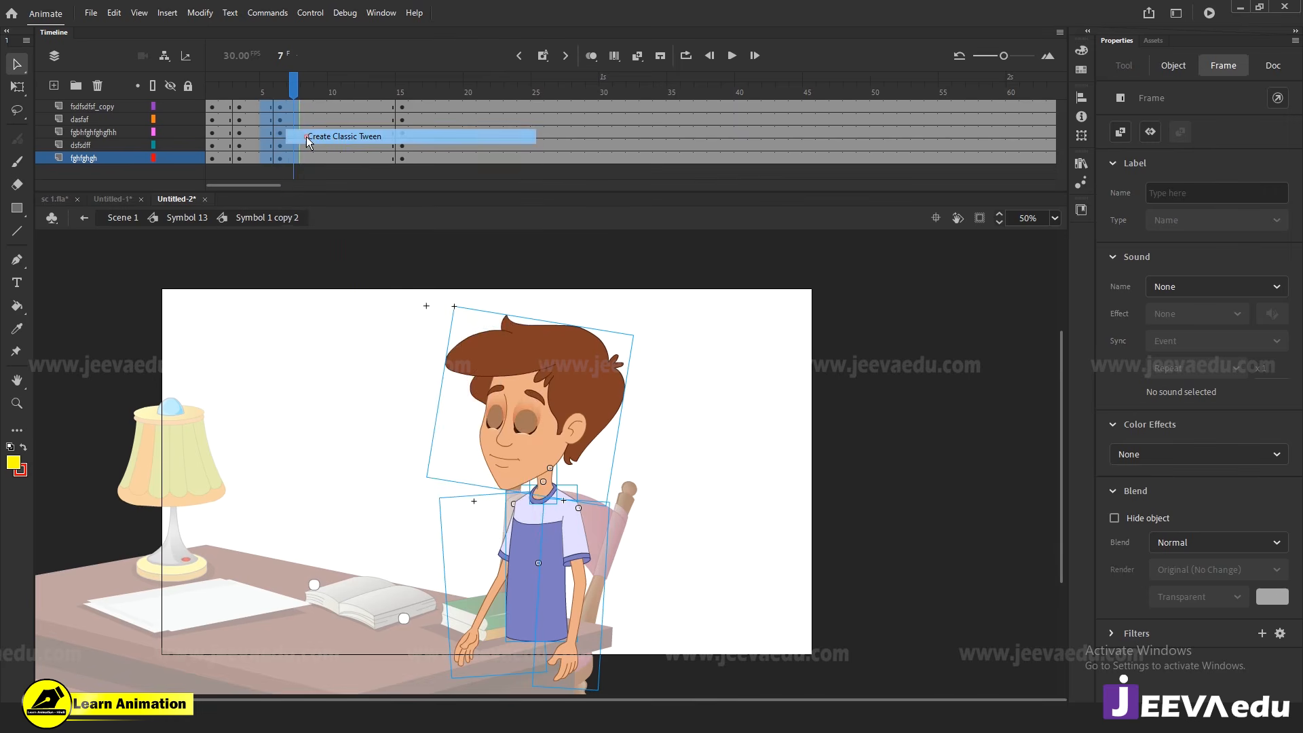
left_click_drag(319, 106, 331, 163)
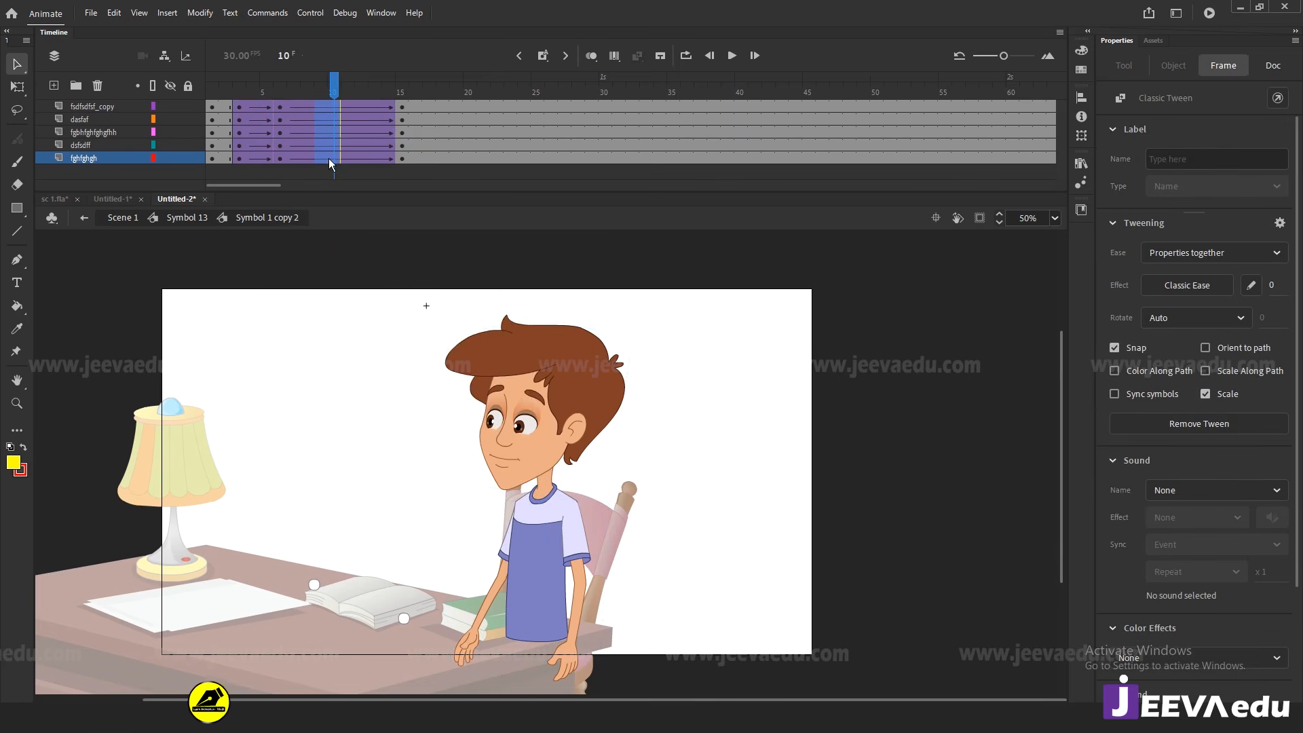
left_click(1273, 287)
left_click_drag(1272, 287, 1284, 11)
At frame 6, select the whole boy, set the pivot near his waist, and rotate him slightly forward toward the desk
left_click(288, 83)
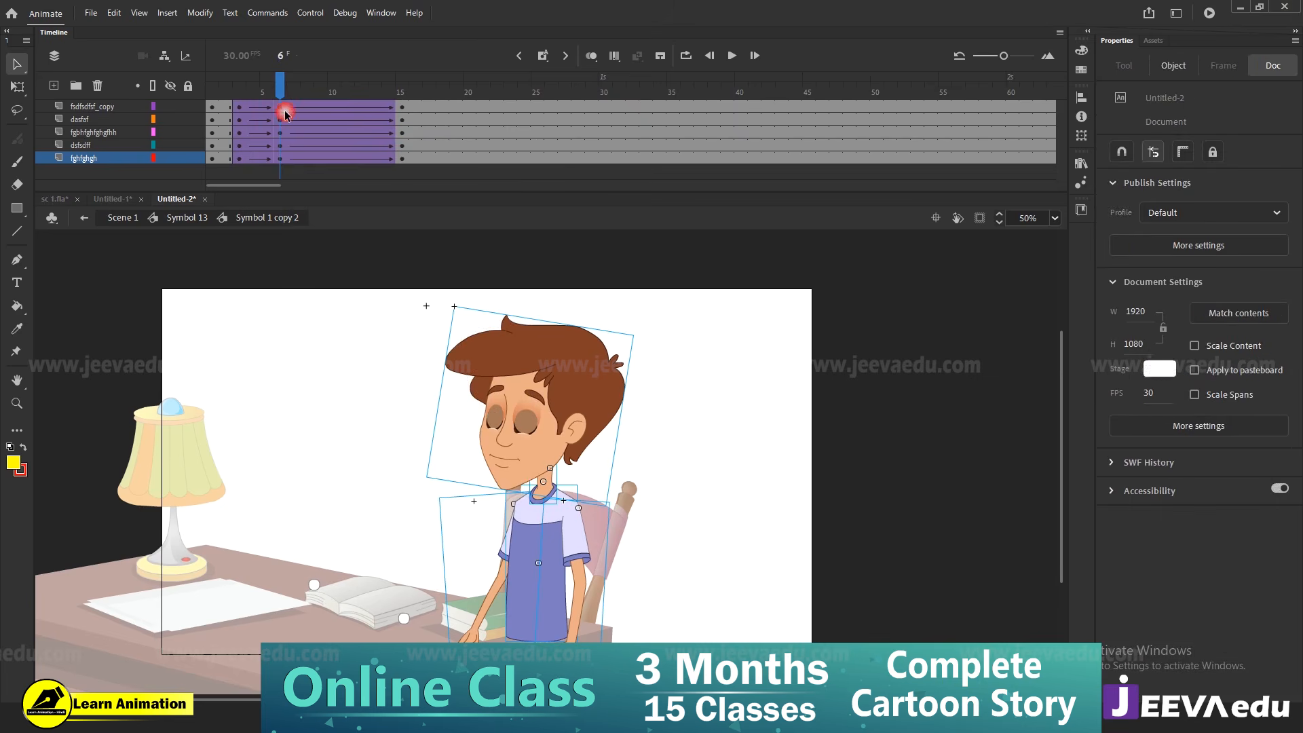
left_click(465, 378)
left_click_drag(364, 316, 617, 555)
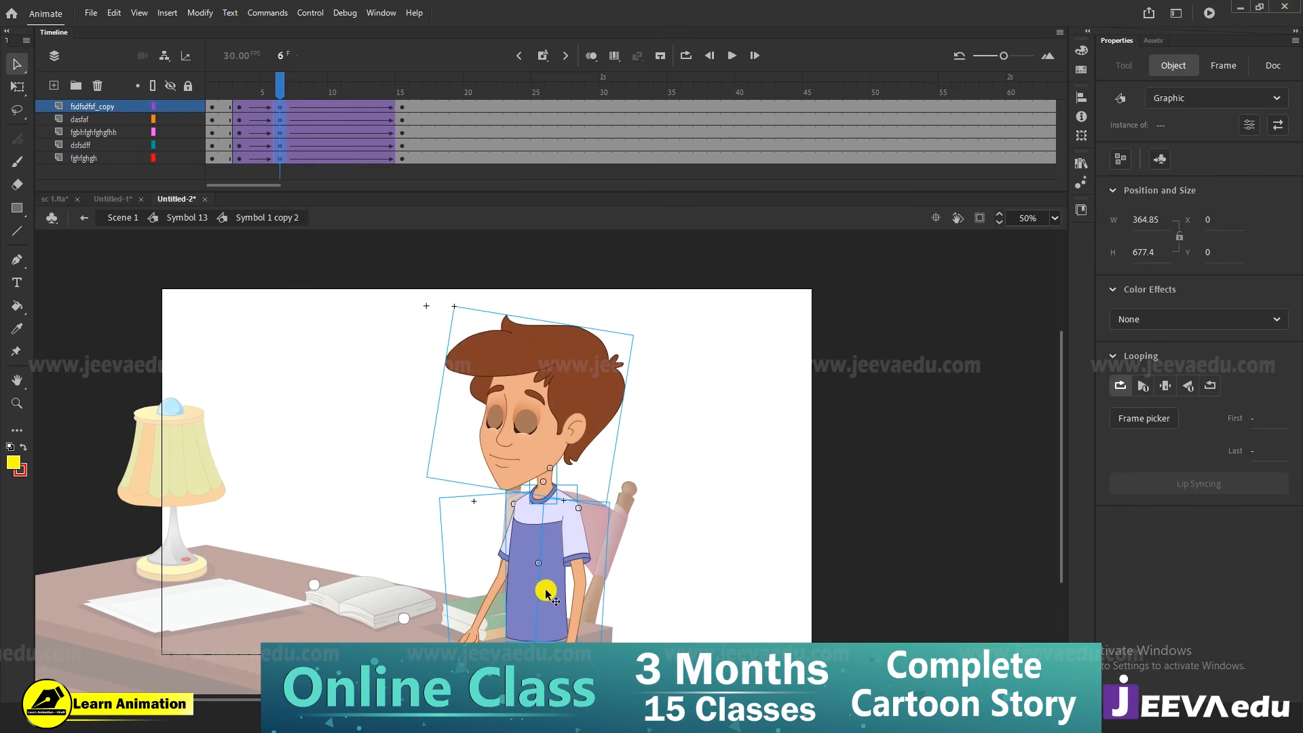
key("q")
left_click(526, 500)
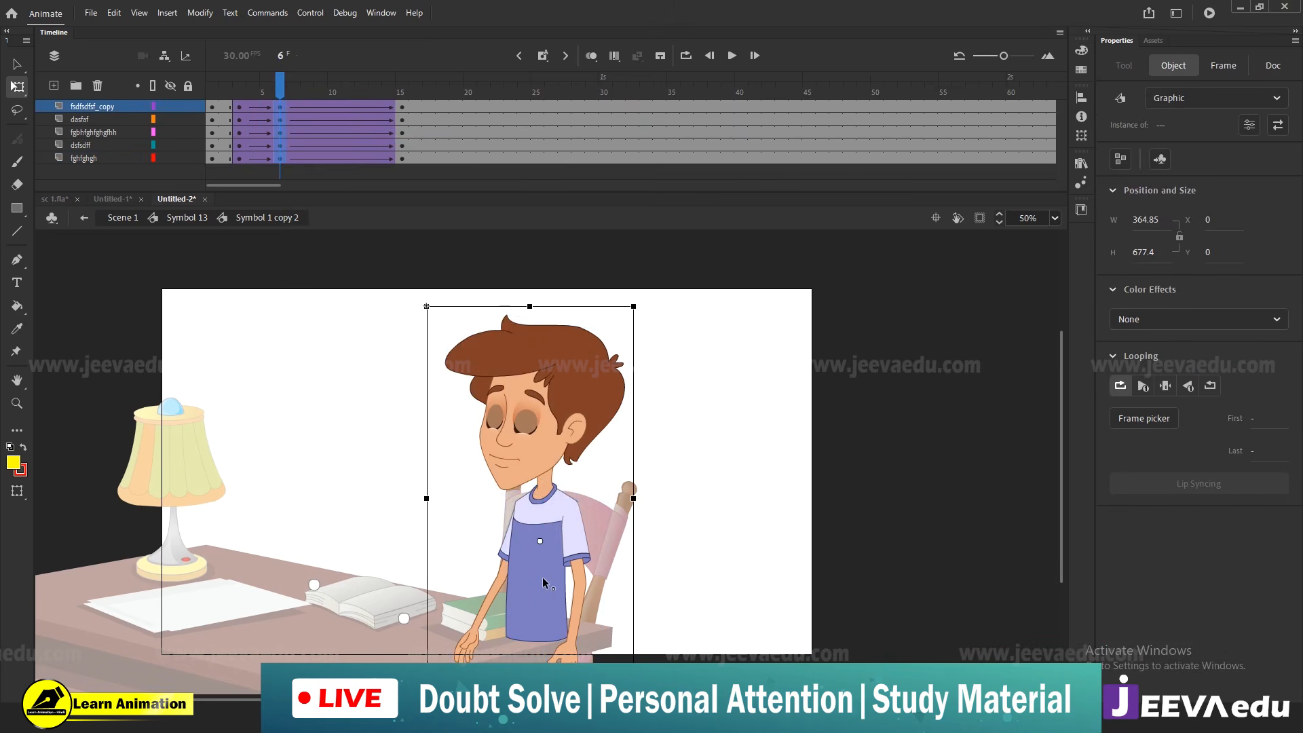
left_click_drag(636, 282, 636, 302)
left_click(658, 327)
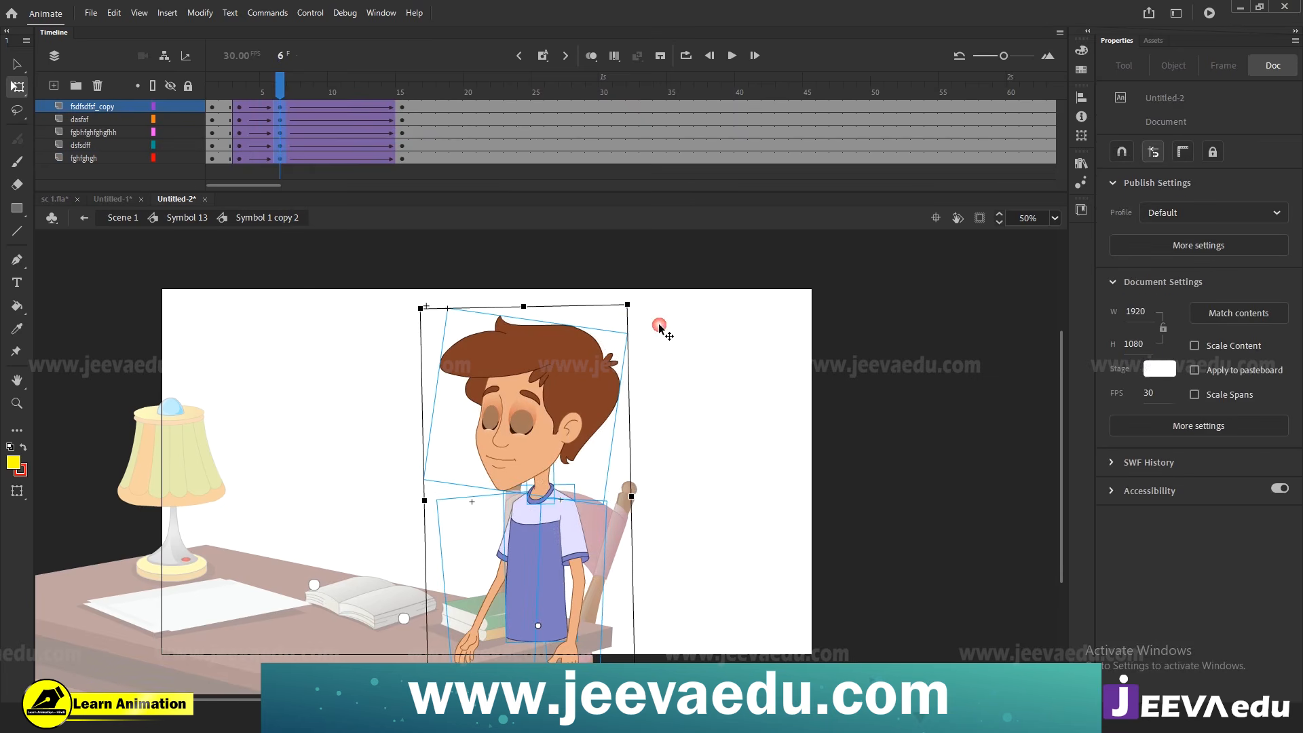
At frame 6, rotate both arms slightly outward and tilt the head a little further forward, checking the motion through frame 15
left_click(471, 654)
left_click_drag(451, 681, 444, 679)
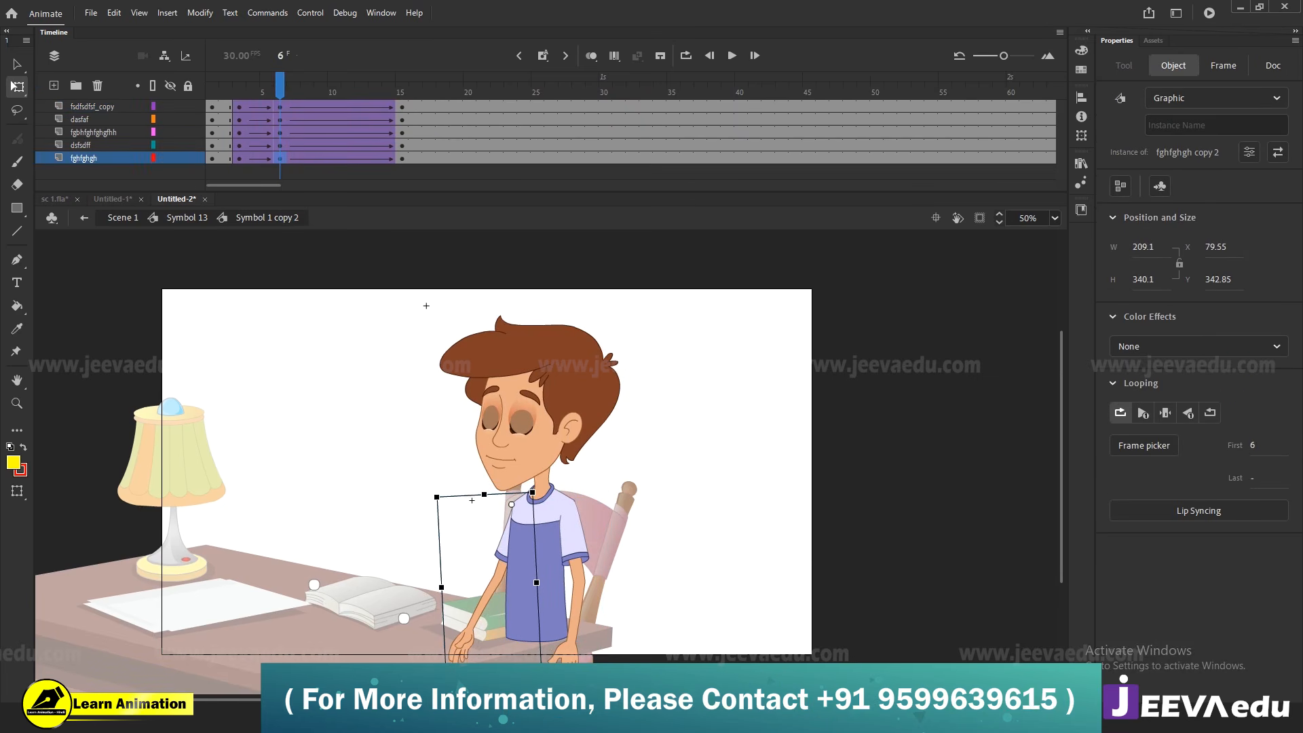
left_click(565, 668)
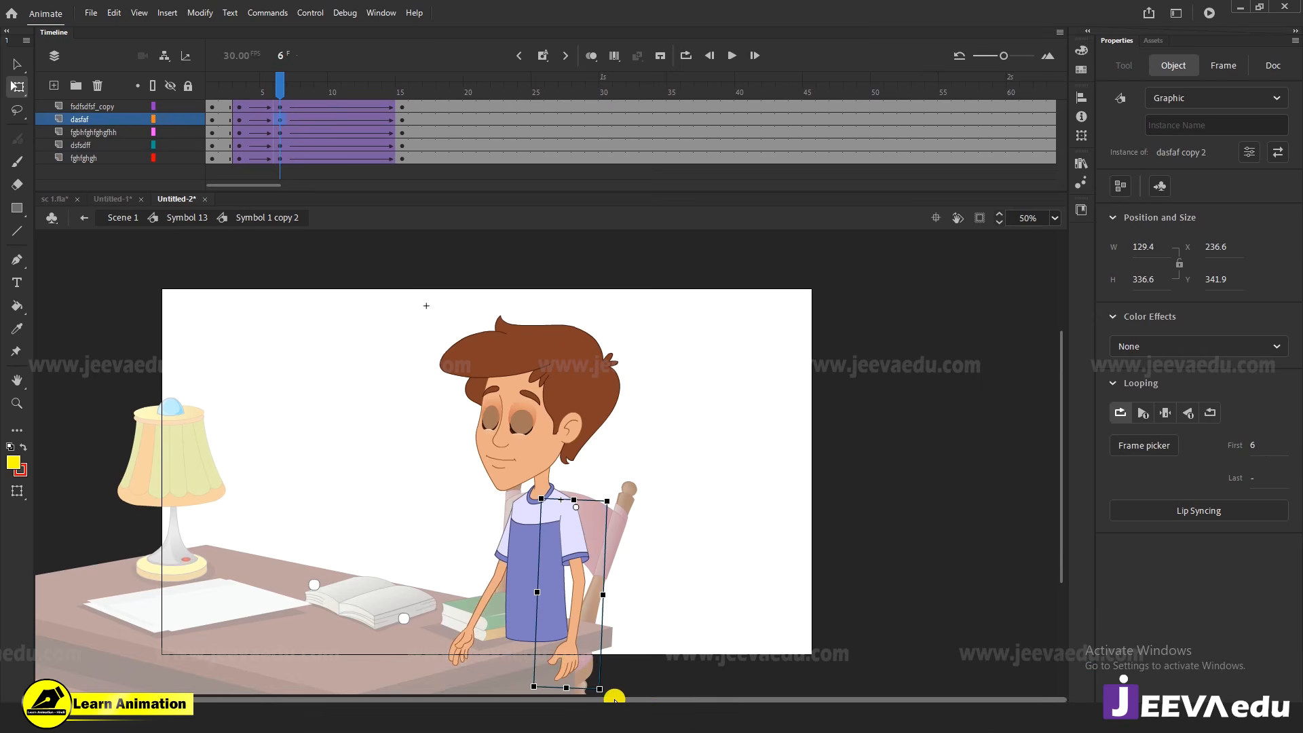
left_click_drag(609, 691, 616, 699)
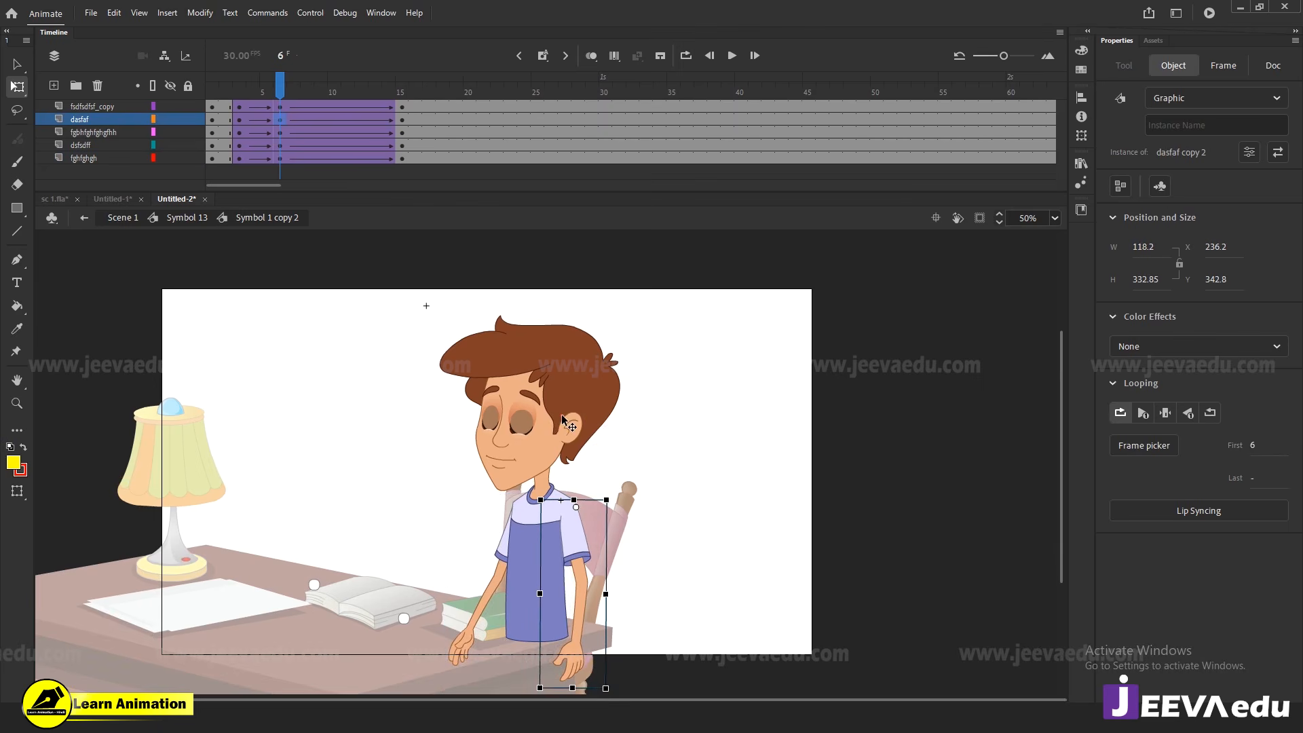
left_click(608, 397)
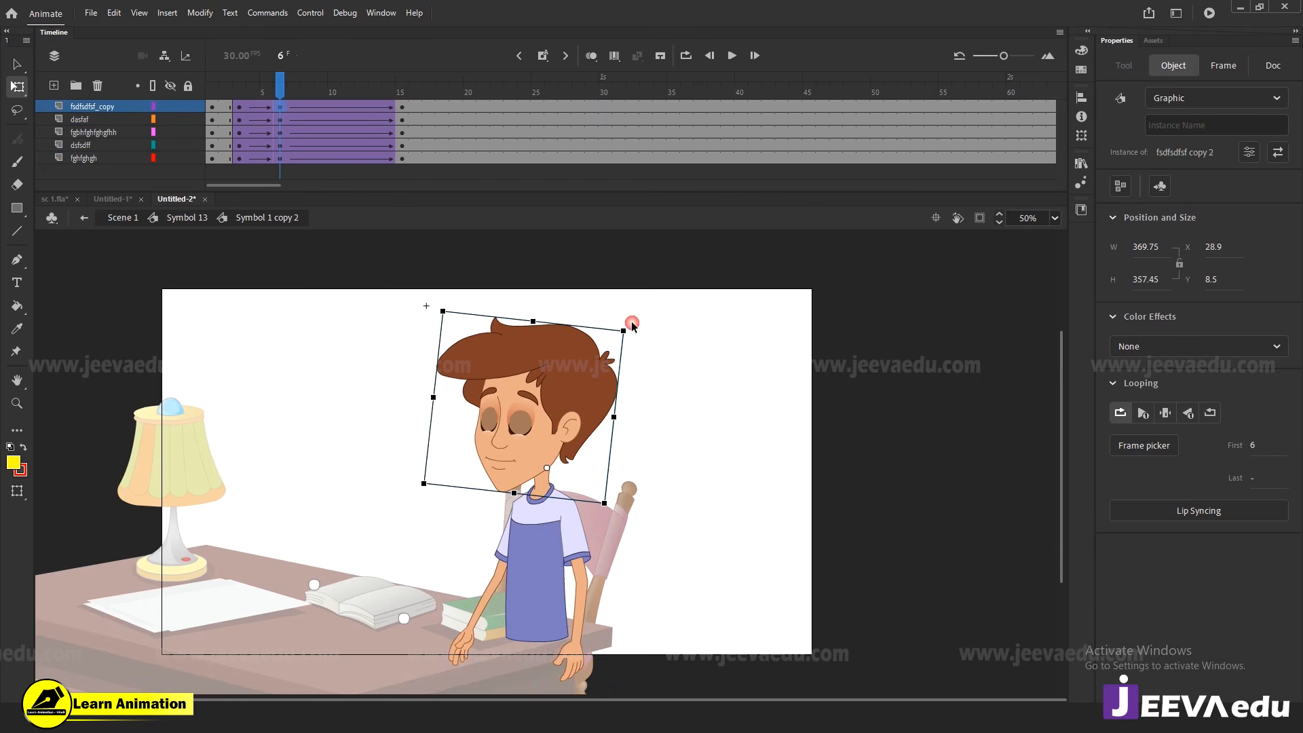
left_click(296, 106)
left_click(229, 106)
left_click_drag(230, 108, 402, 125)
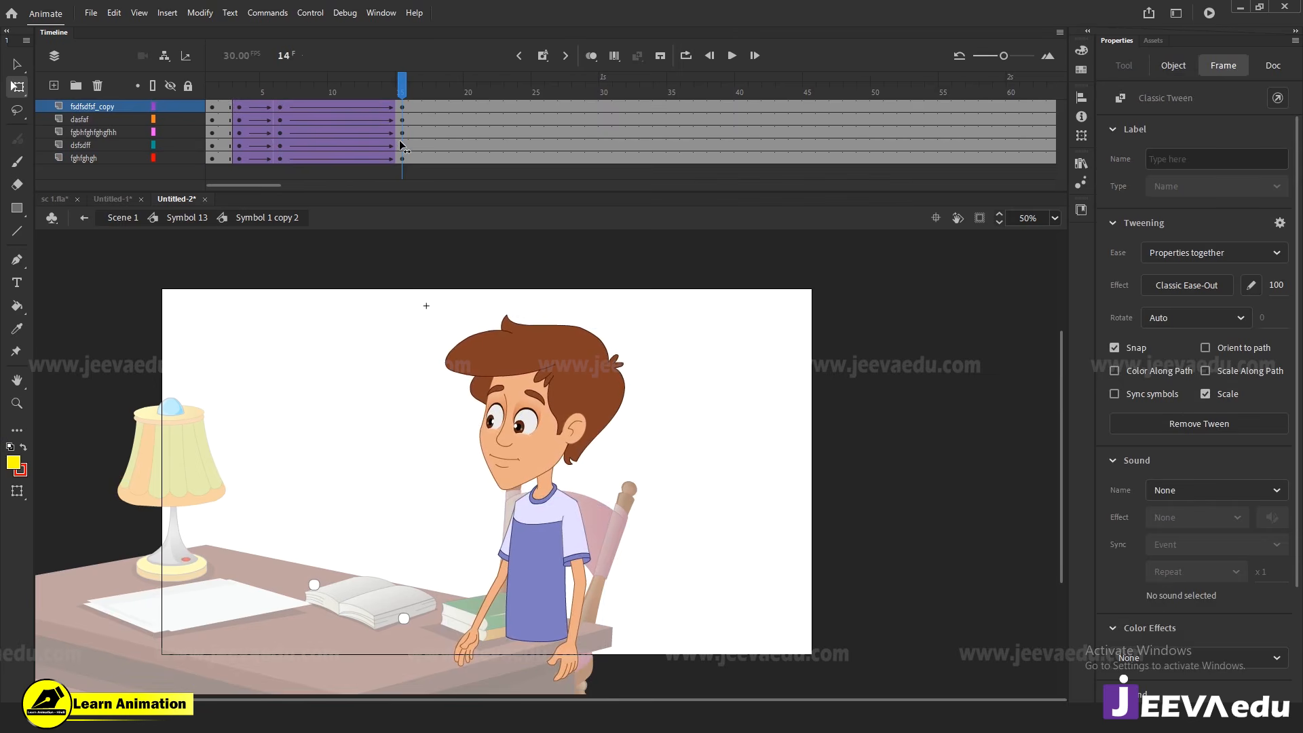
At frame 15, select the whole boy, set the pivot at his waist, and rotate him backward toward the chair
left_click(413, 322)
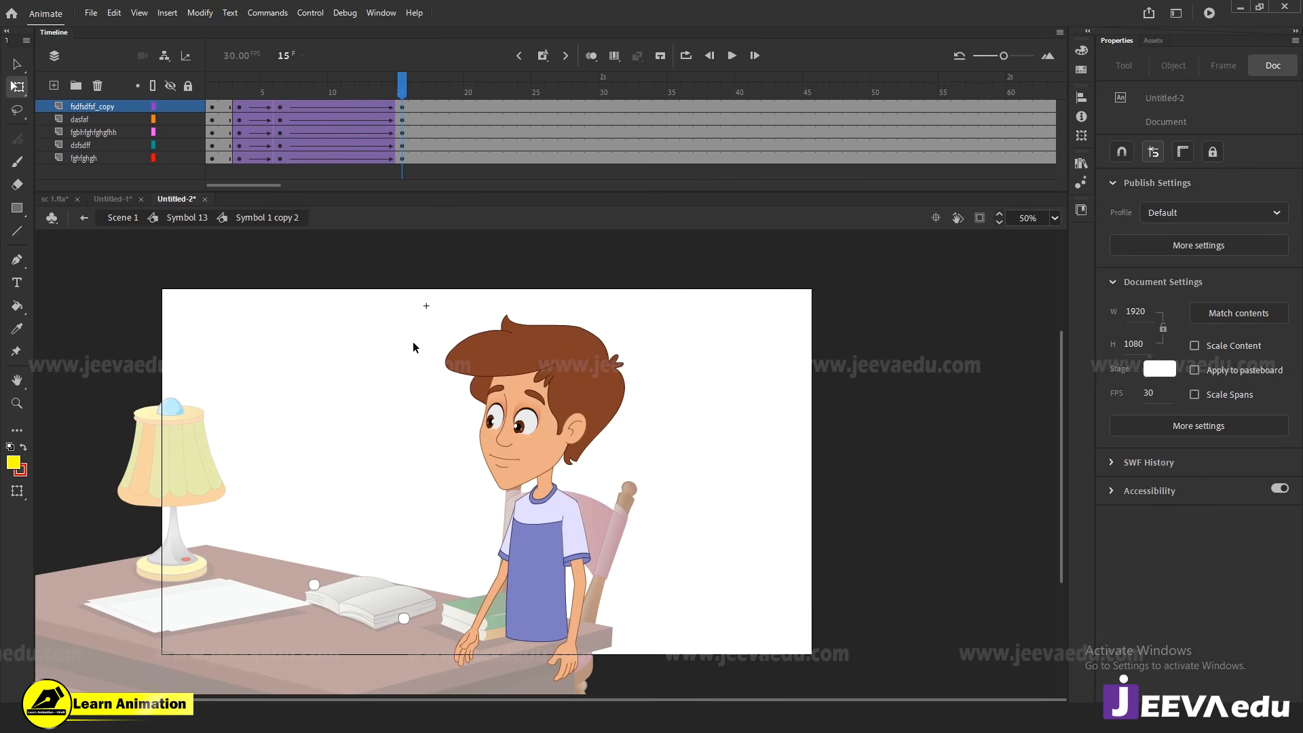
left_click_drag(413, 343, 614, 547)
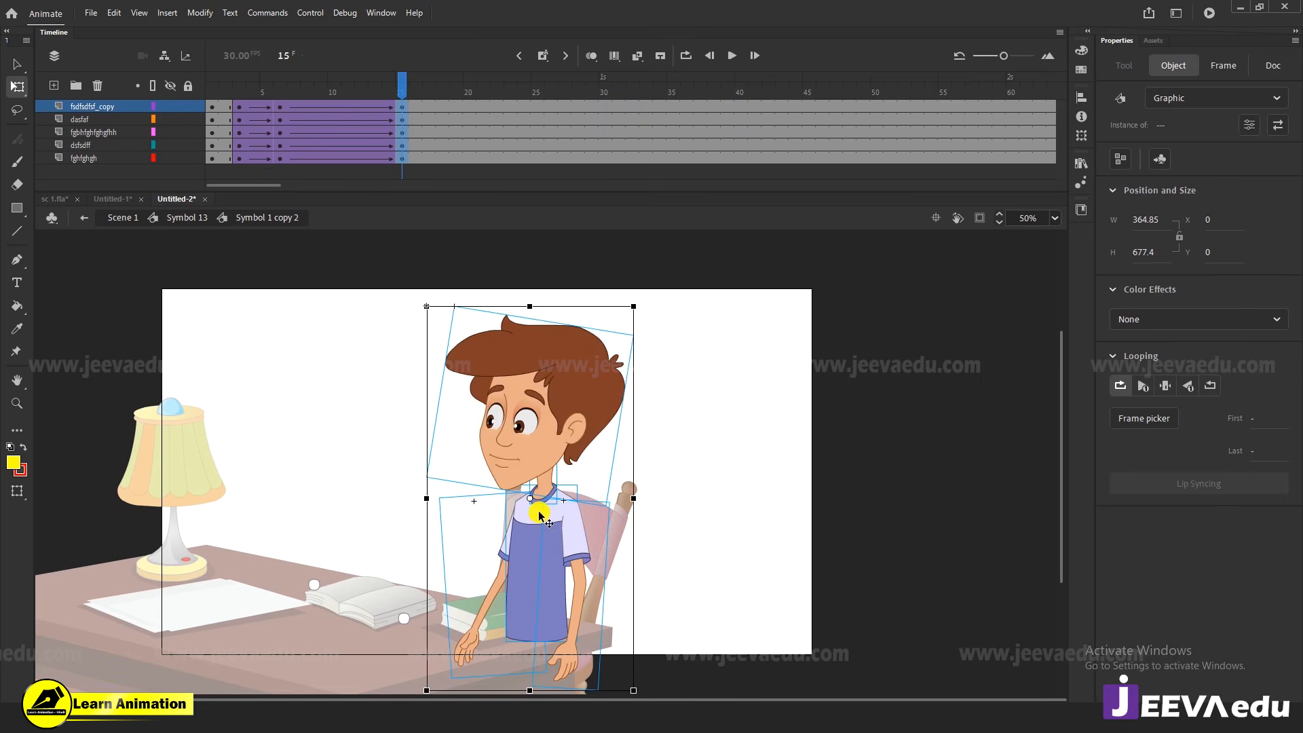
left_click_drag(532, 502, 534, 631)
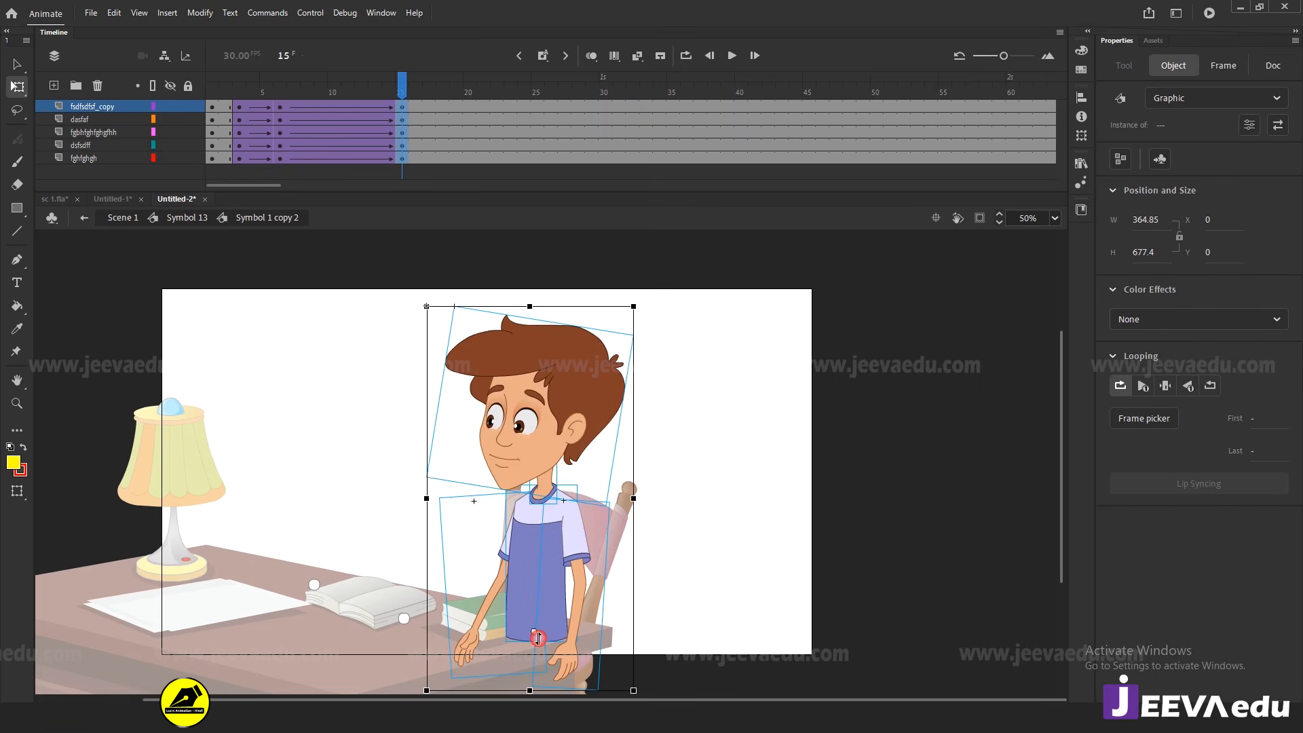
left_click_drag(642, 303, 678, 311)
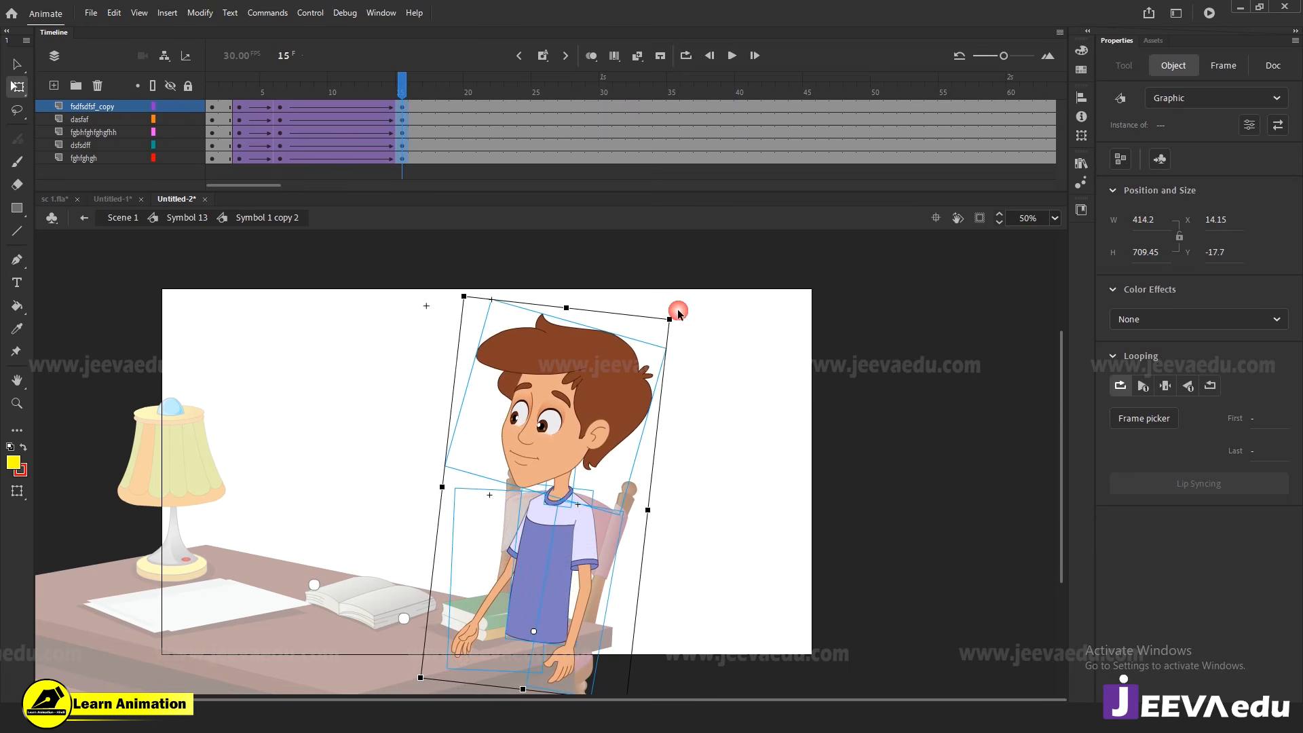
left_click(711, 456)
At frame 15, swing the two arms outward from the body and tilt the head slightly further back
left_click(569, 638)
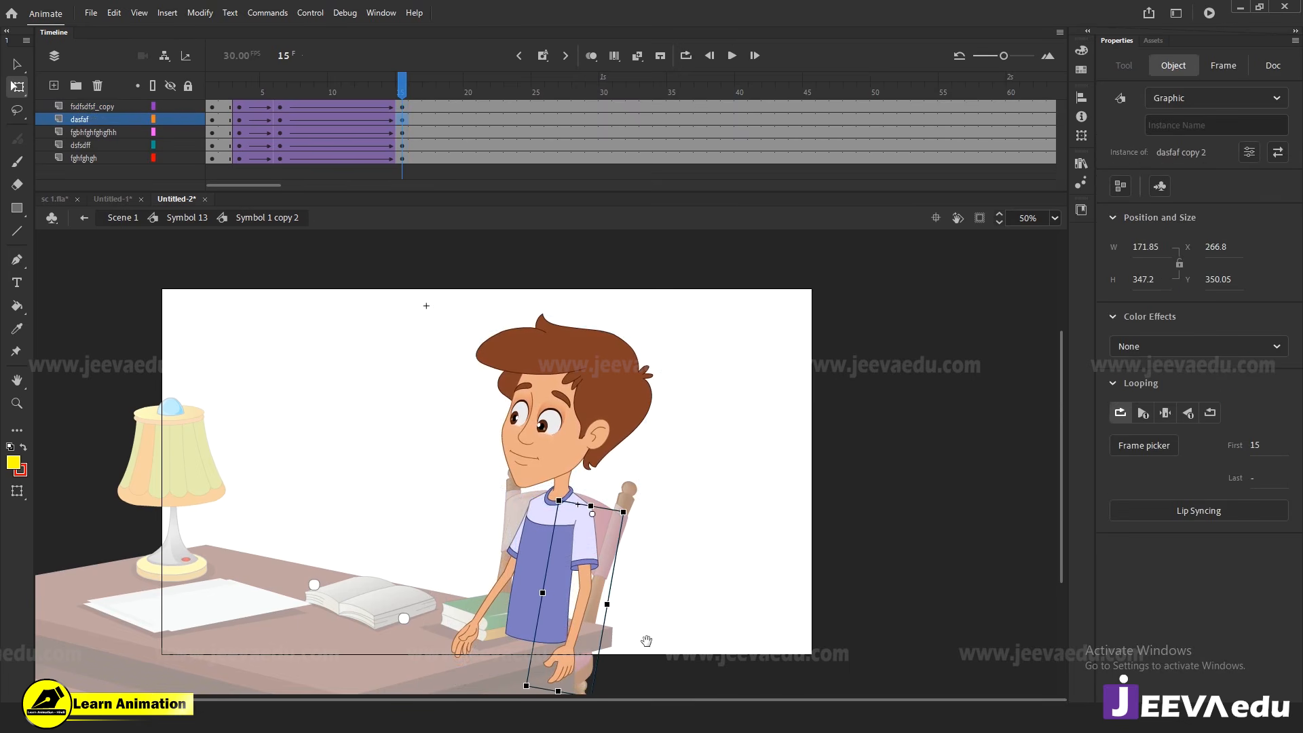
scroll(633, 582, "down", 1)
left_click_drag(596, 663, 611, 672)
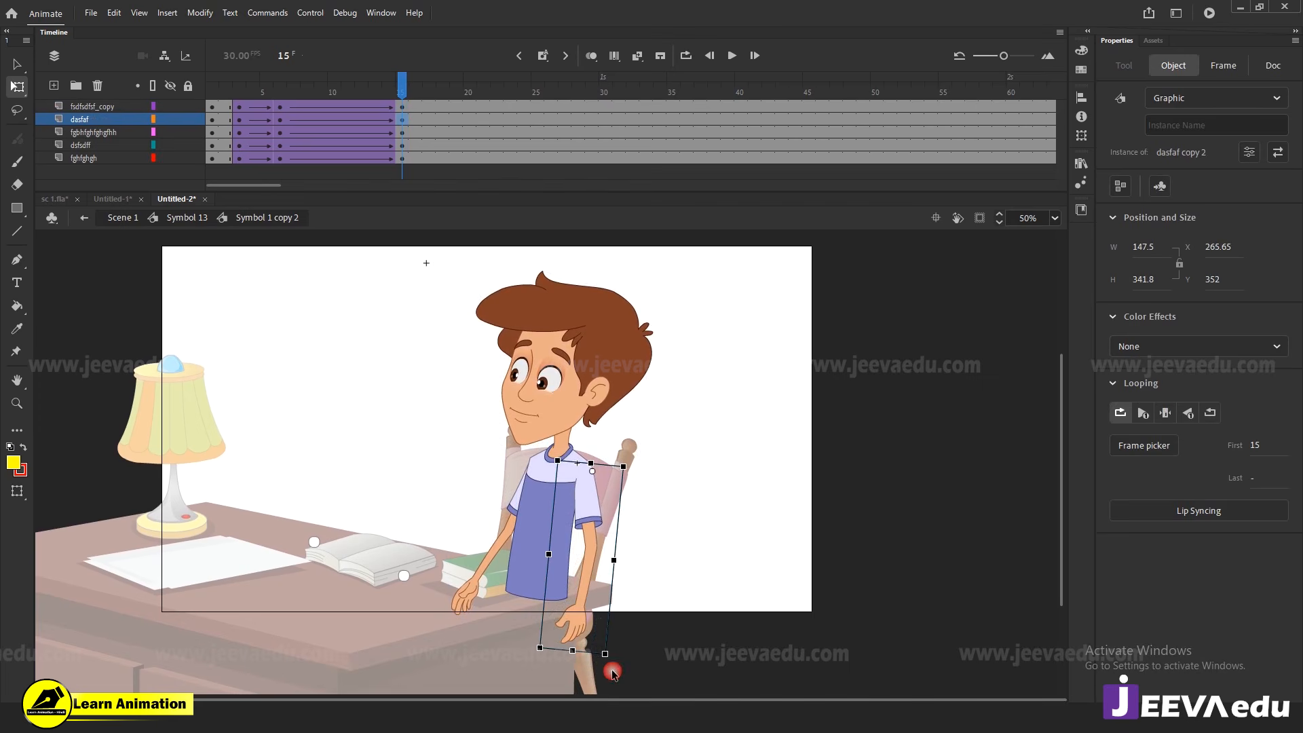
left_click(474, 595)
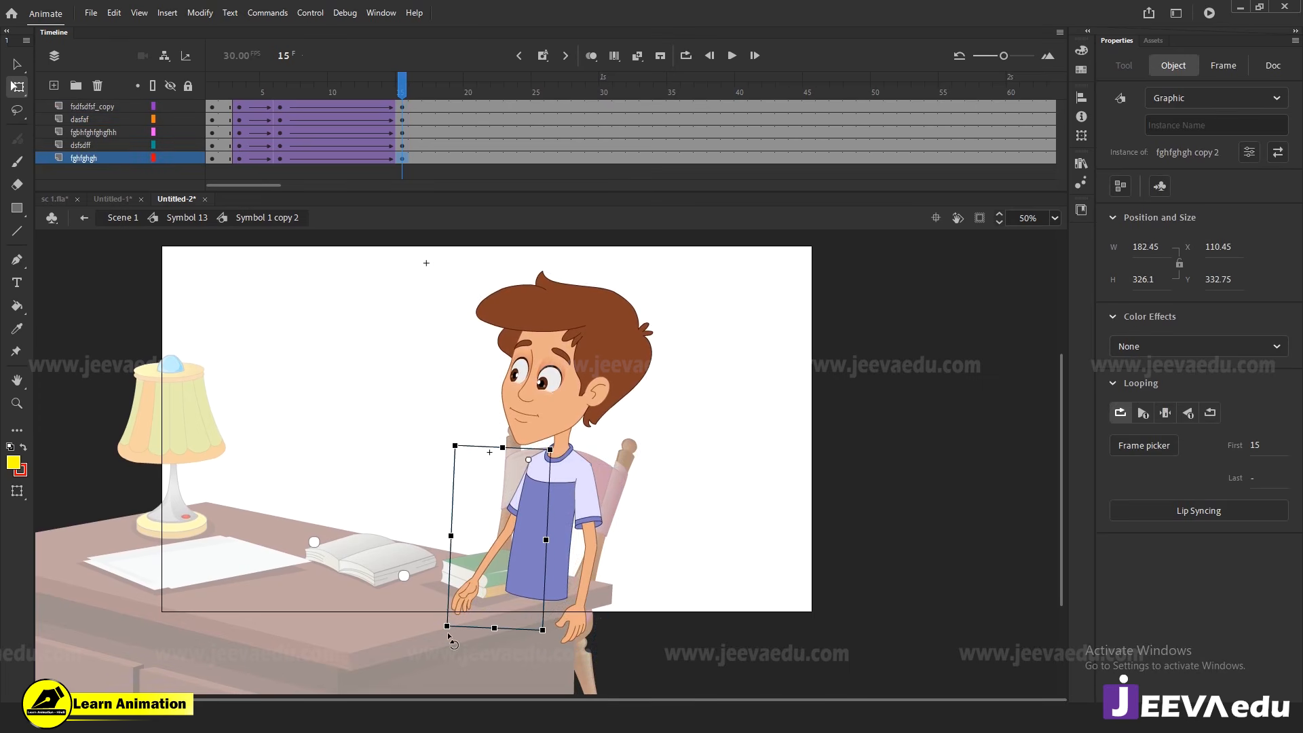
left_click_drag(449, 635, 435, 626)
left_click(574, 378)
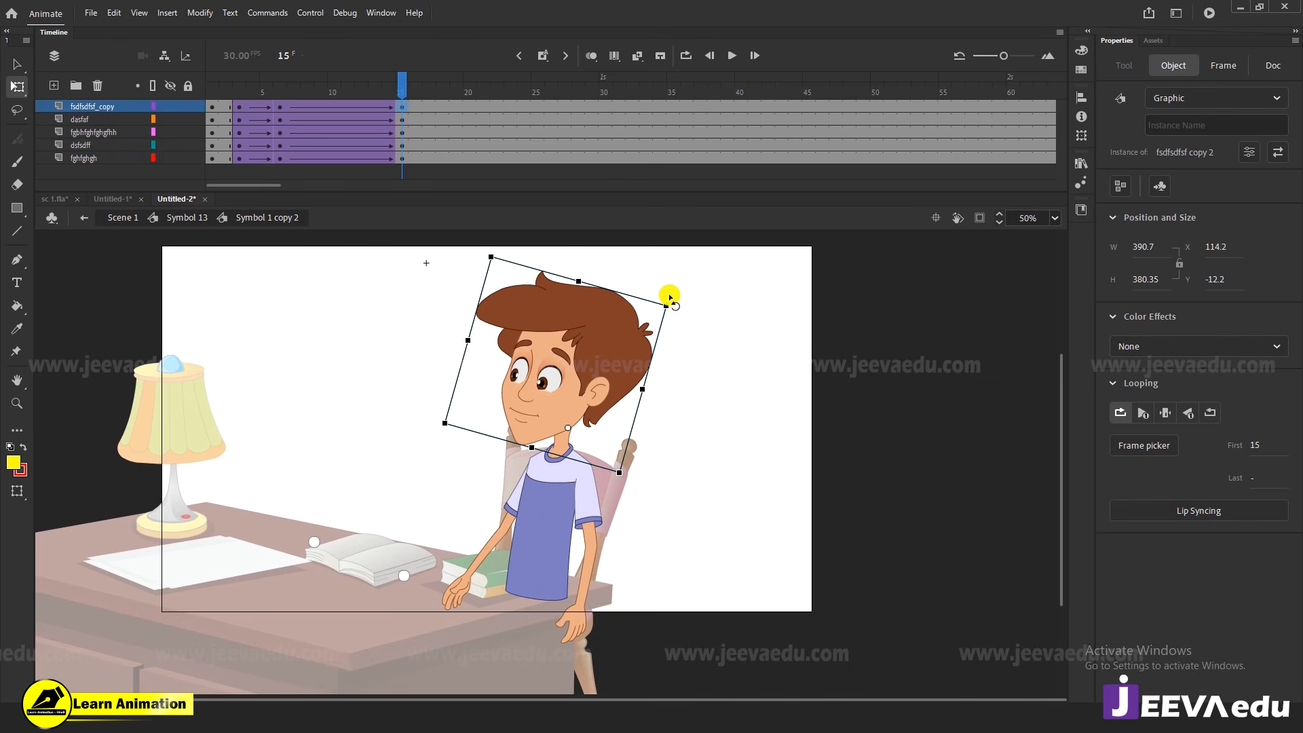
left_click_drag(669, 296, 672, 304)
Play the boy's lean animation from the start to check its timing past frame 15
left_click_drag(398, 97, 415, 129)
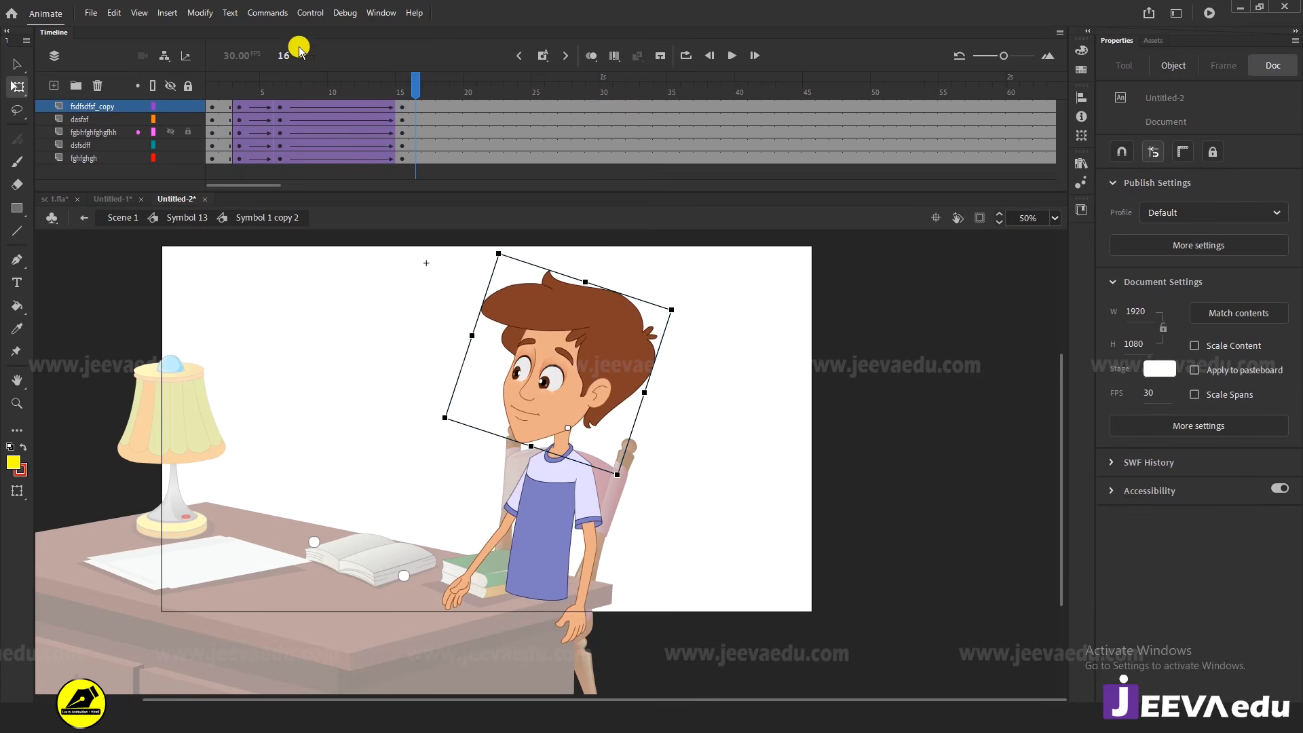
key("Return")
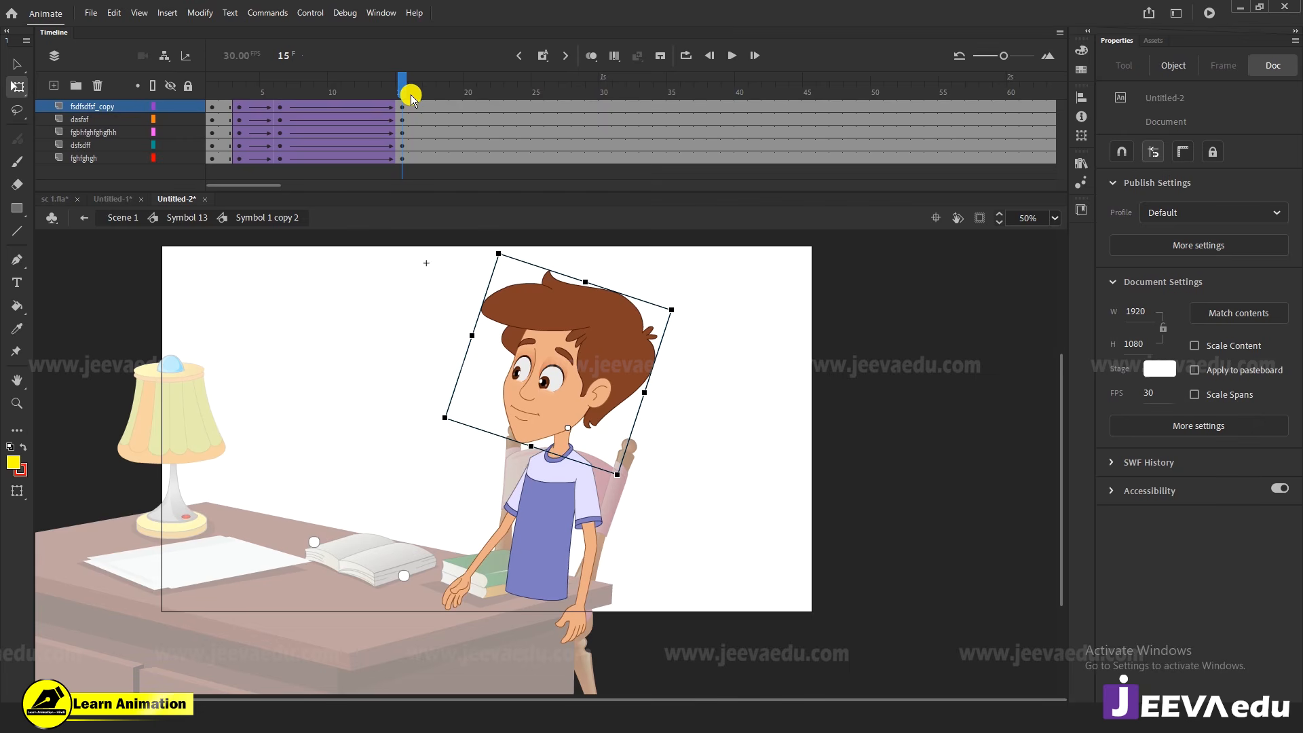
mouse_move(407, 91)
left_mouse_down()
mouse_move(225, 95)
mouse_move(221, 128)
mouse_move(343, 125)
mouse_move(424, 97)
mouse_move(214, 95)
mouse_move(227, 122)
mouse_move(416, 112)
mouse_move(407, 97)
left_mouse_up()
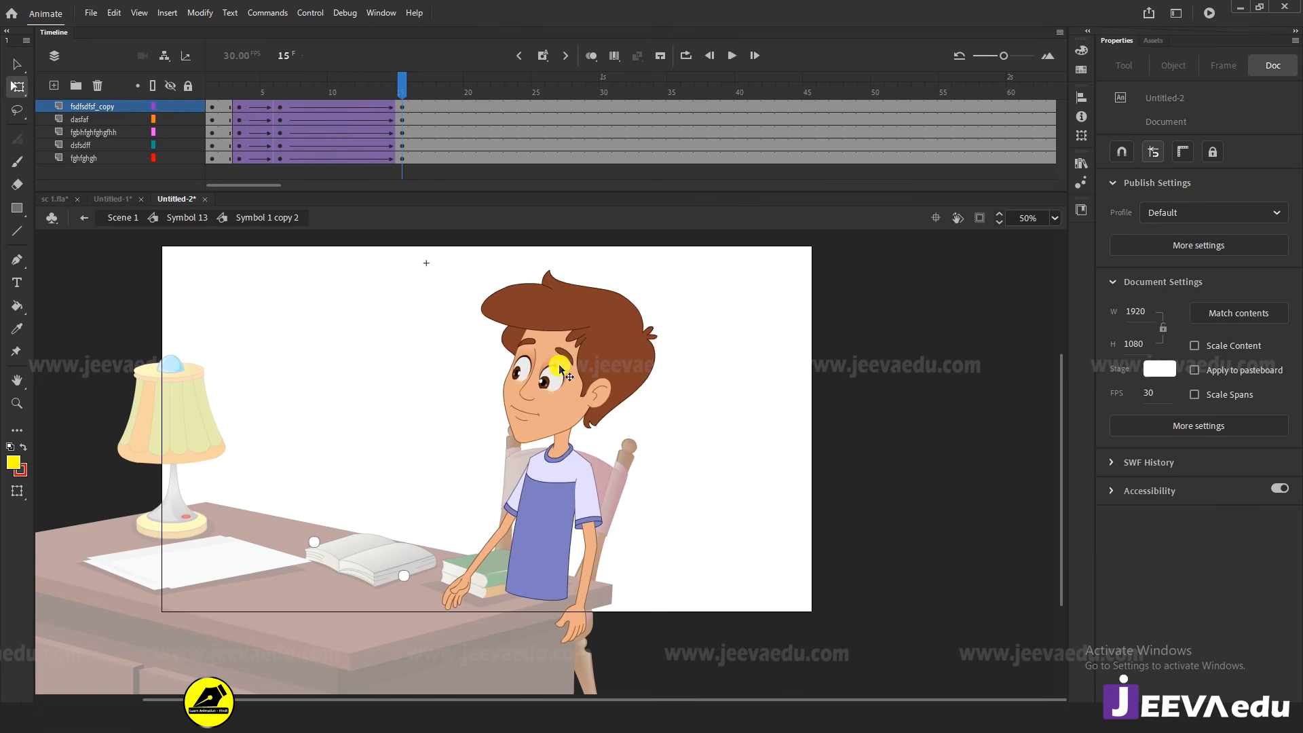
key("Return")
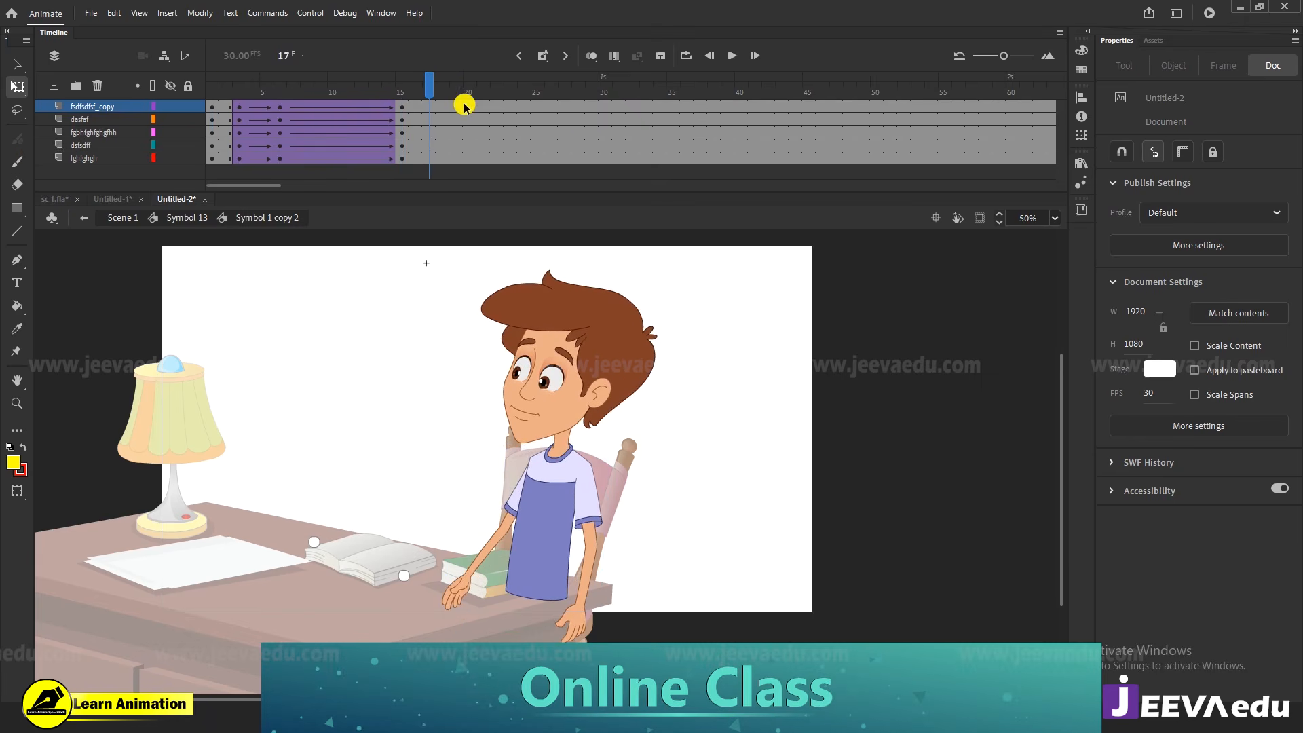
left_click(336, 90)
left_click_drag(337, 93, 177, 122)
key("Return")
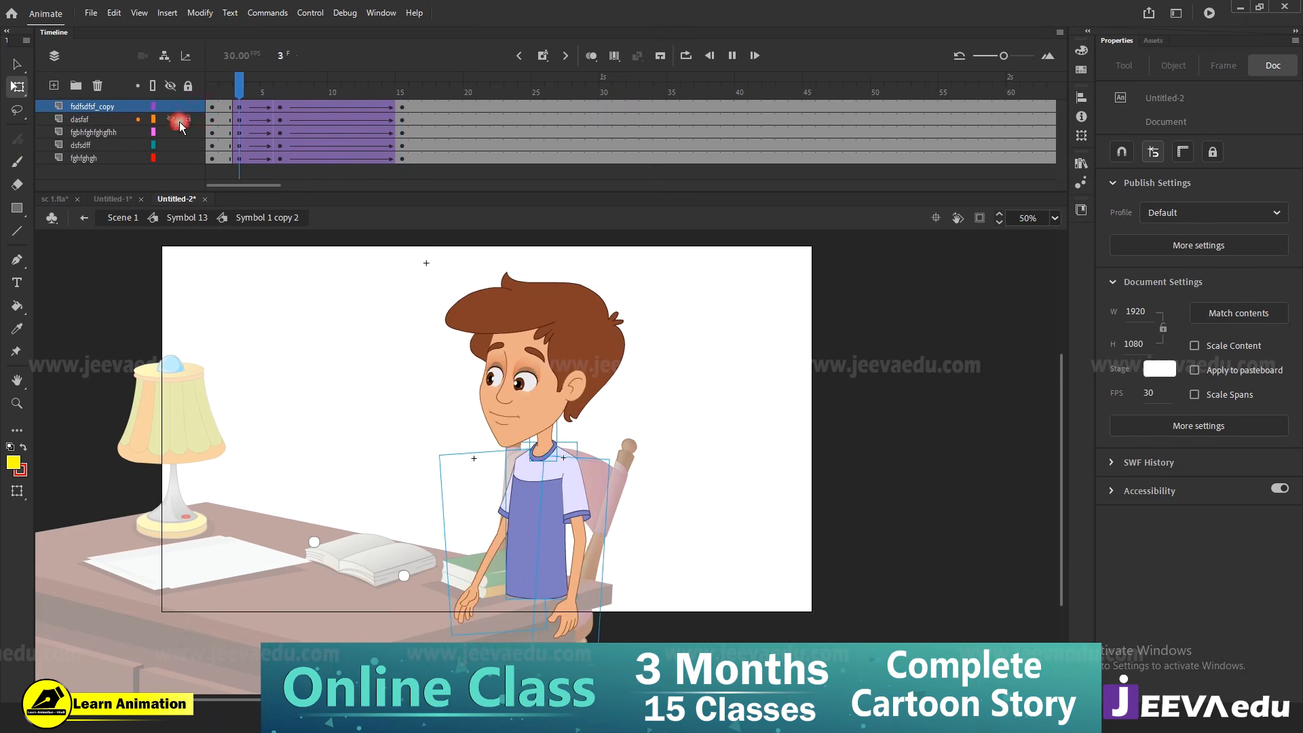
key("Return")
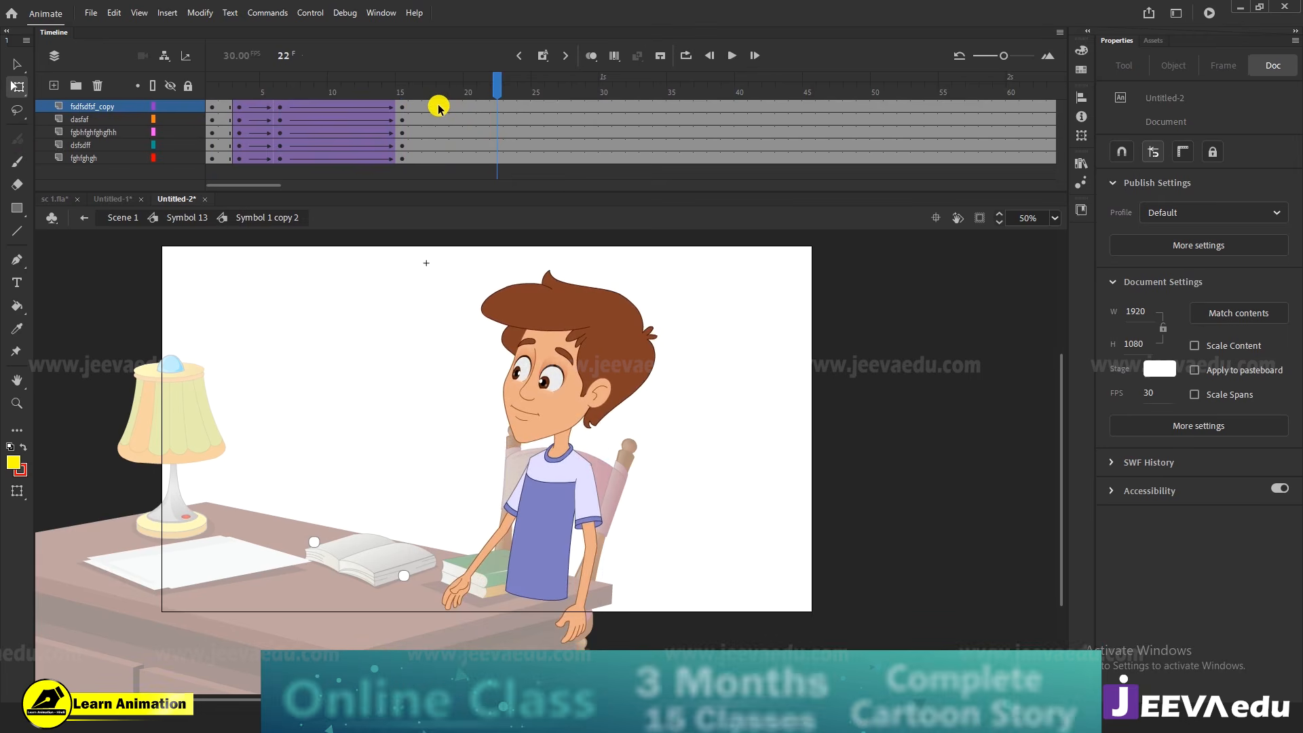
Insert keyframes at frame 18 on all five of the boy's layers and review the hold that follows
left_click_drag(431, 107, 429, 161)
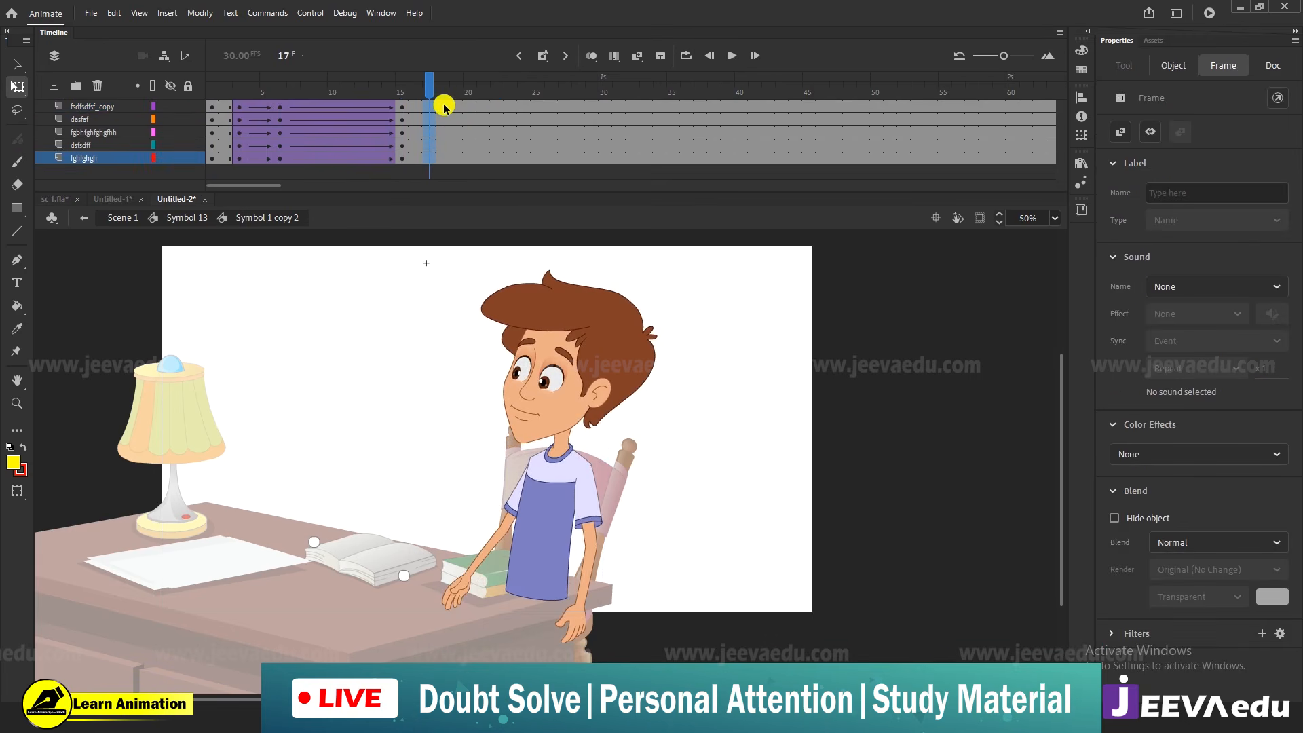
left_click_drag(443, 105, 444, 136)
key("F6")
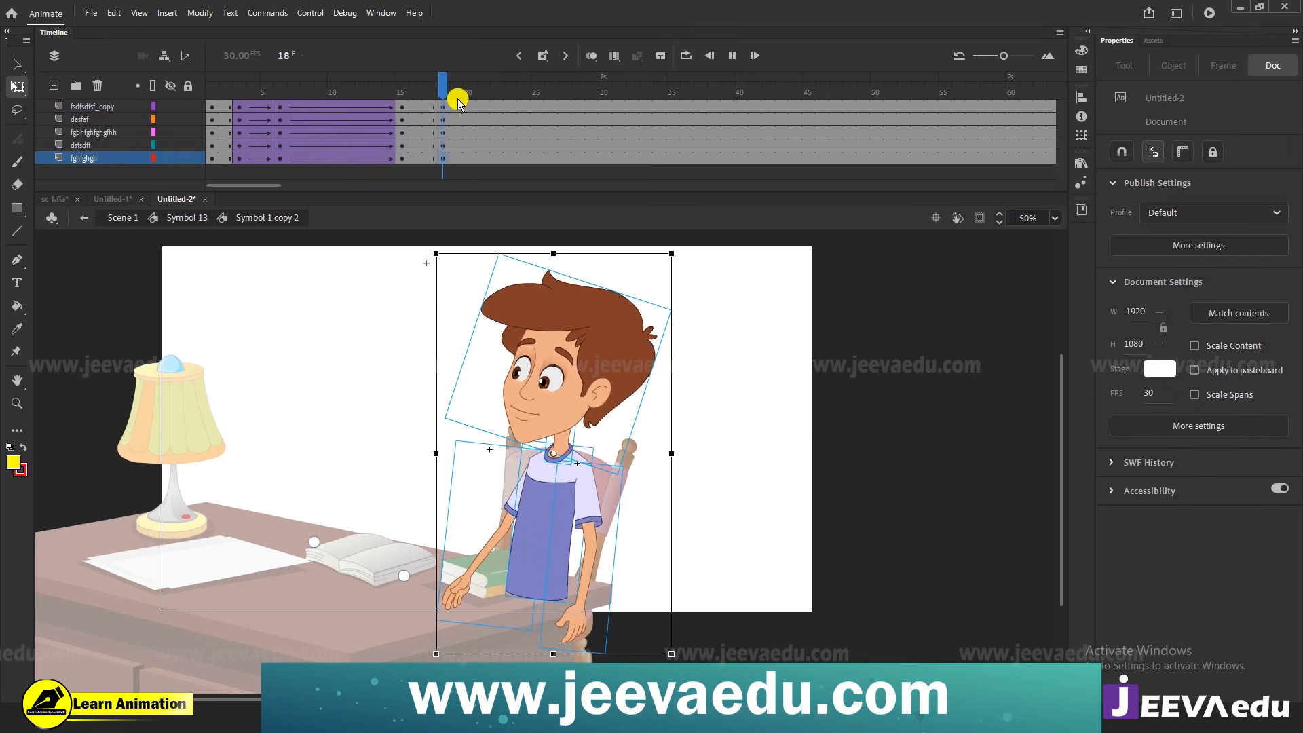
key("Return")
left_click(401, 89)
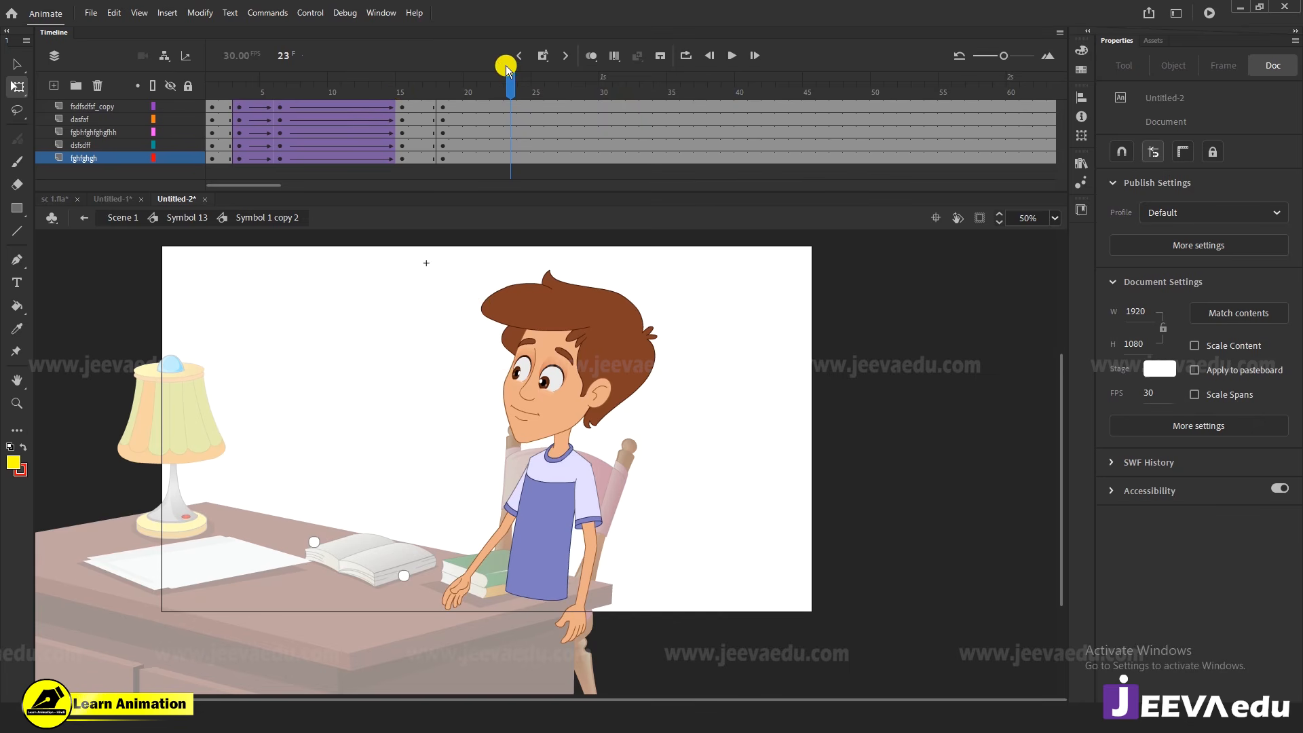
Insert keyframes at frame 29 on all five of the boy's layers and create classic tweens from frame 18 with ease 100
left_click_drag(521, 99, 594, 108)
left_click(589, 160)
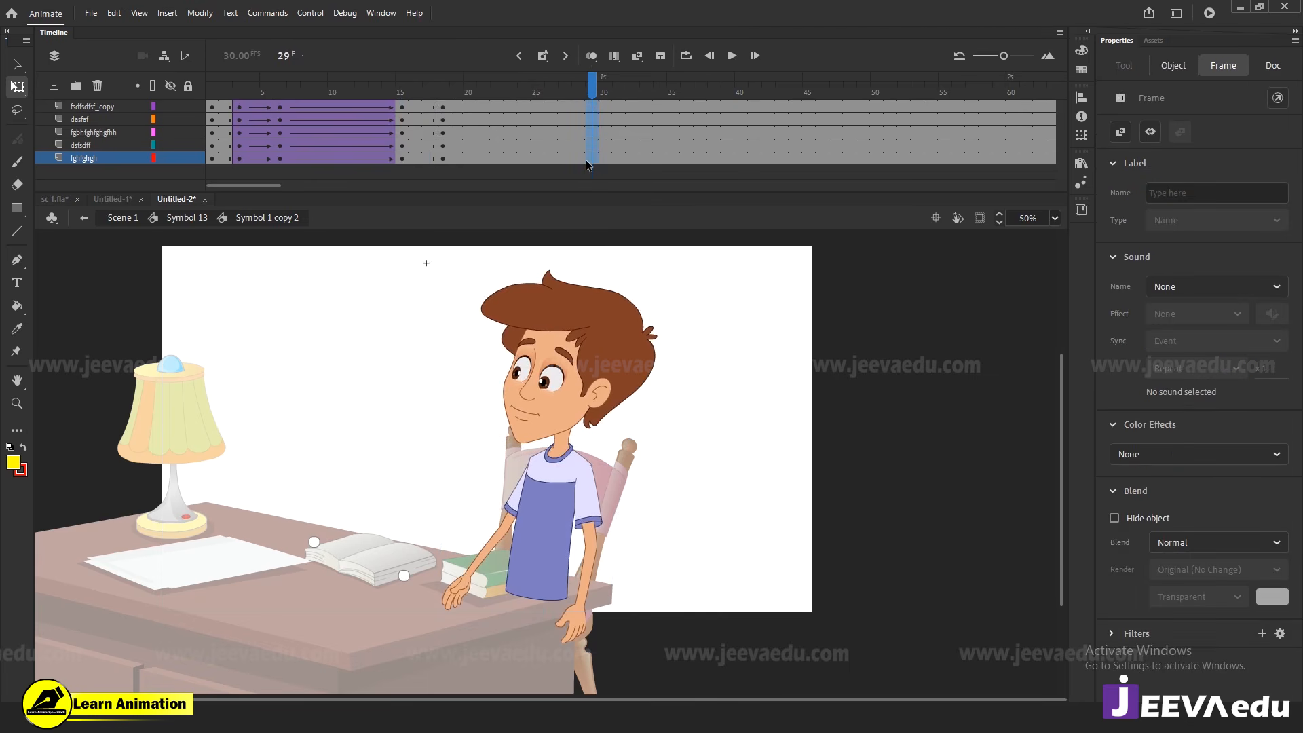
key("F6")
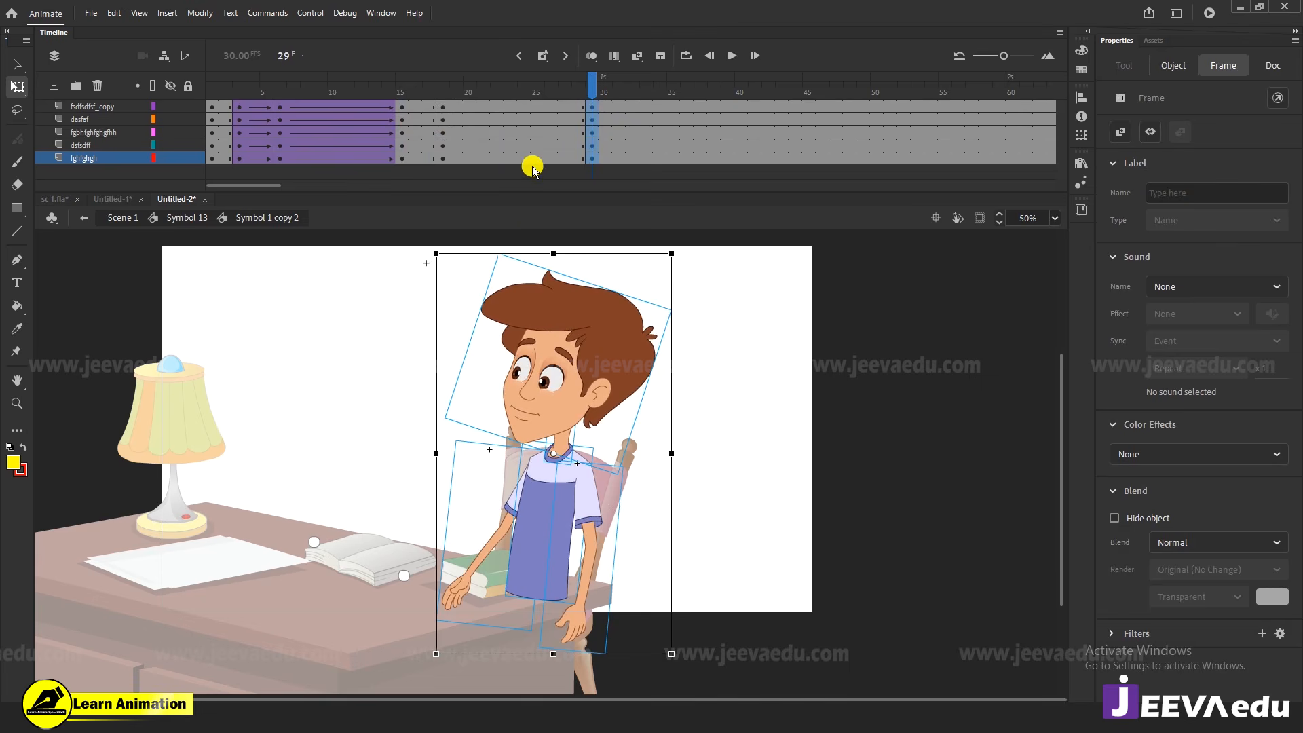
left_click_drag(536, 157, 498, 107)
right_click(526, 114)
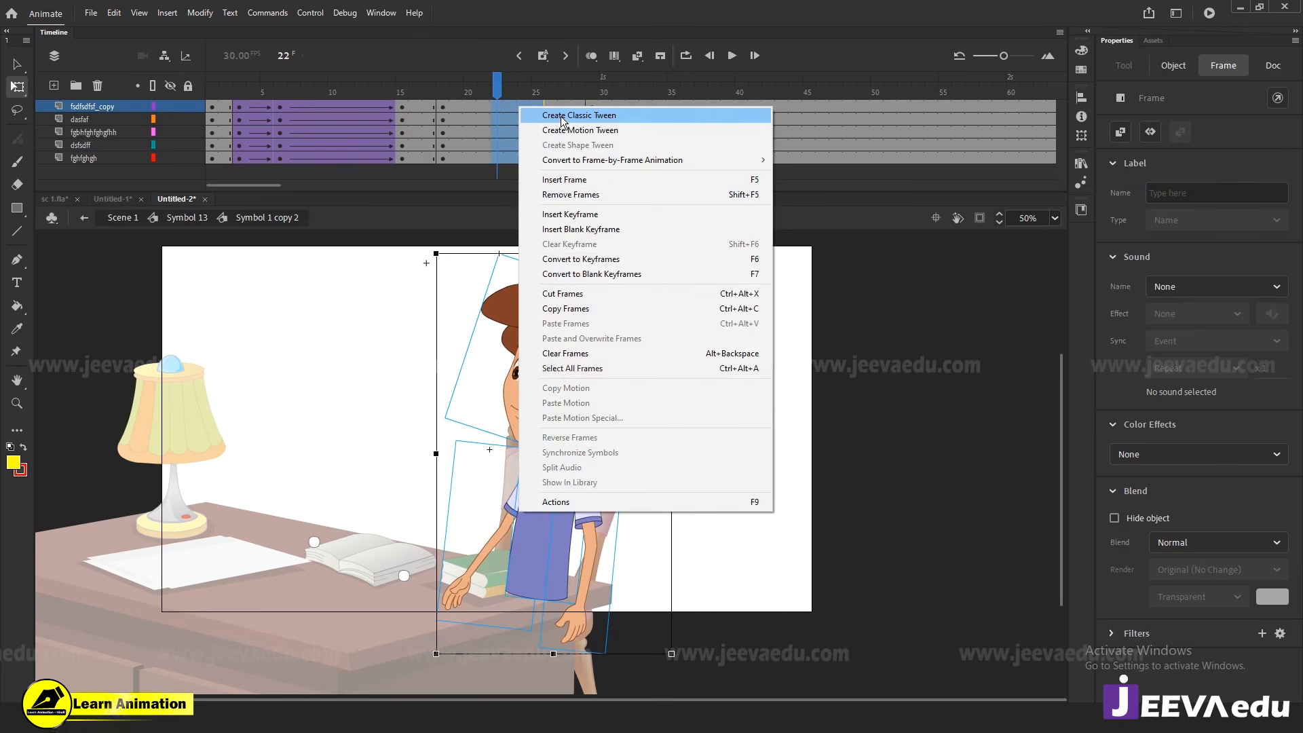
left_click(553, 116)
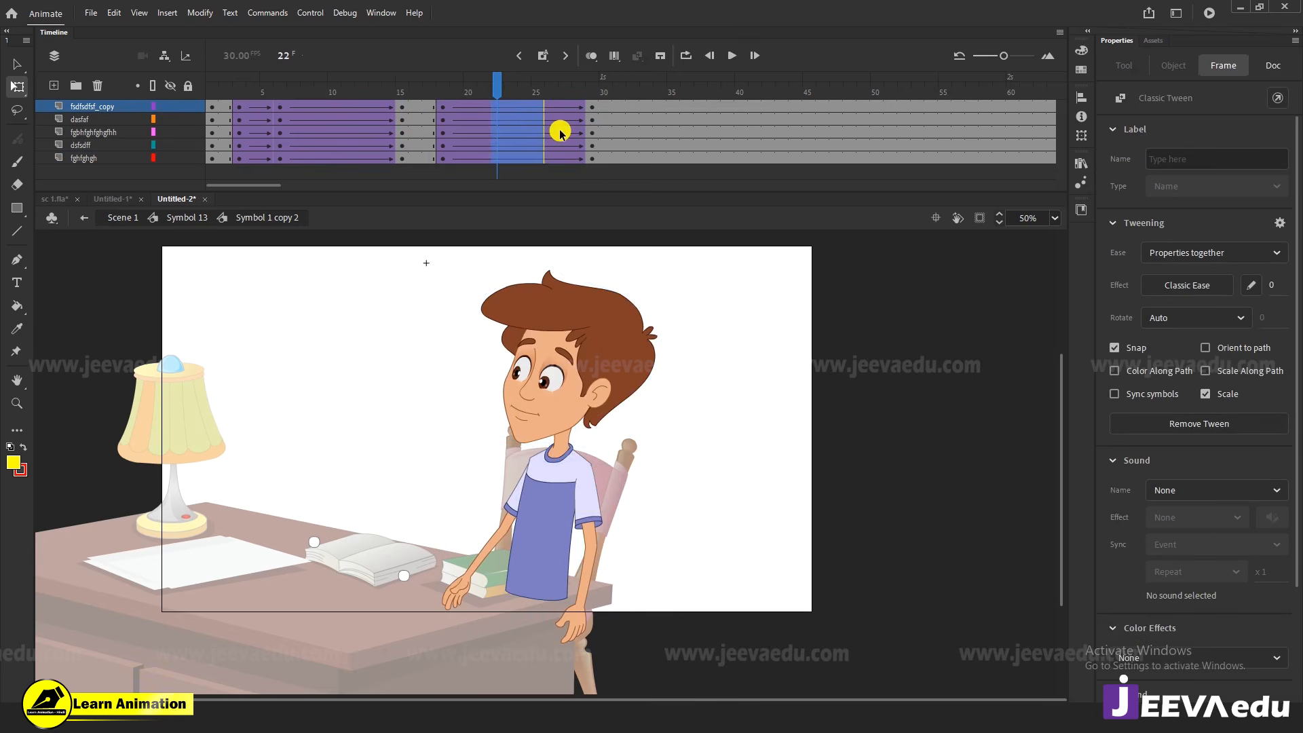
left_click(1271, 289)
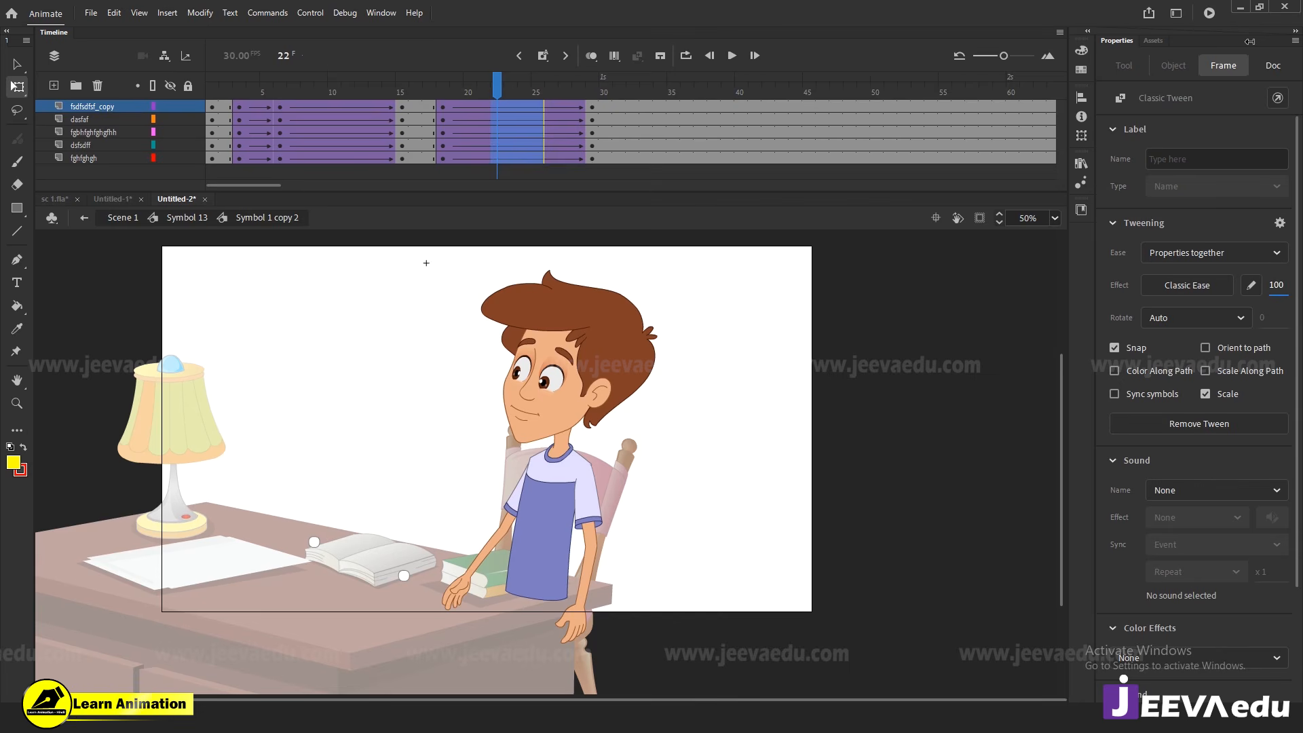
At frame 29, select the whole boy, set the pivot at his waist, rotate him forward toward the desk and shift him slightly up and forward
left_click_drag(501, 76, 591, 77)
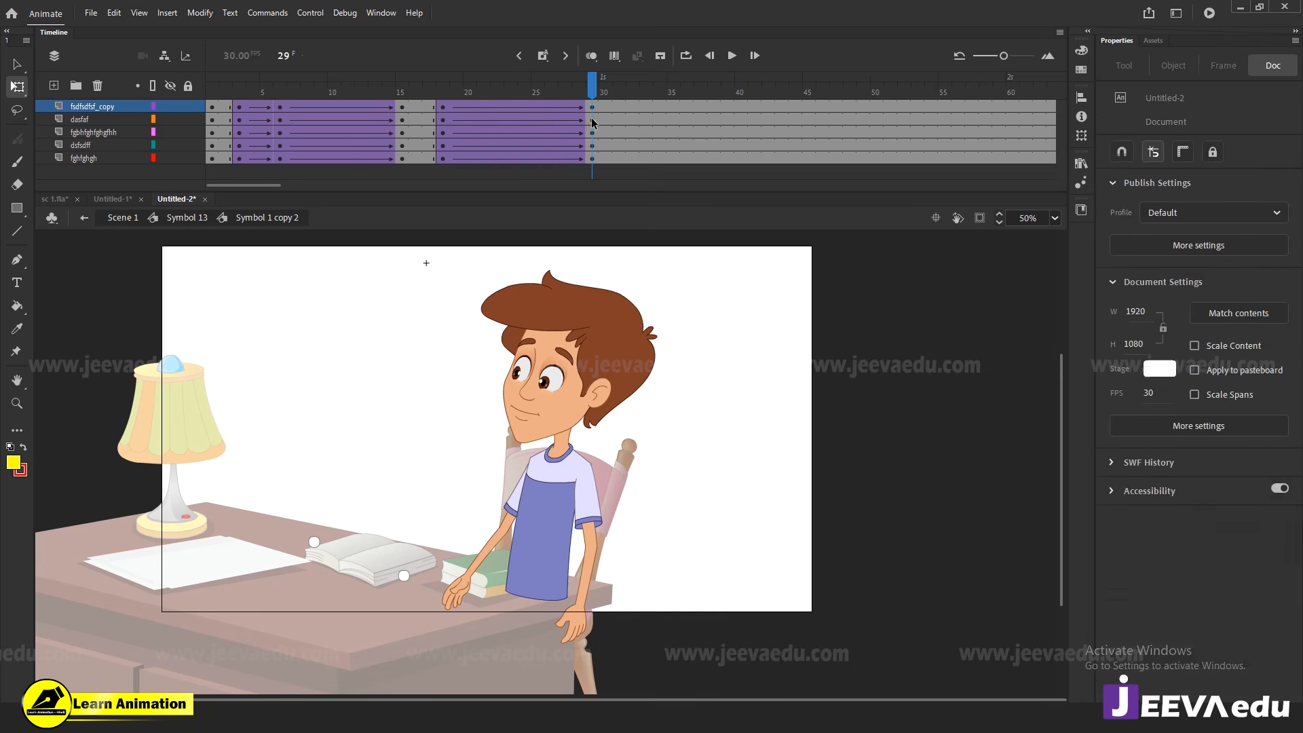
key("v")
left_click_drag(439, 285, 629, 524)
key("q")
left_click_drag(550, 463, 543, 594)
left_click_drag(679, 254, 618, 238)
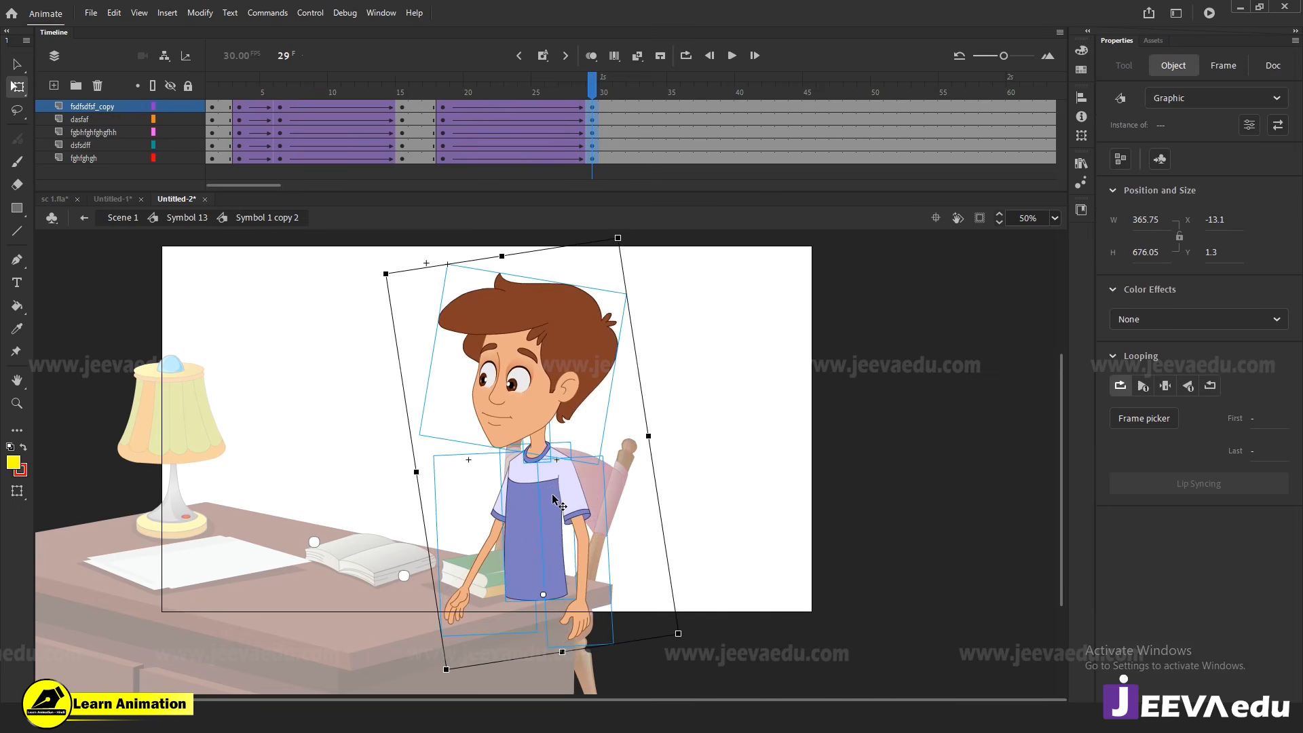
left_click_drag(552, 498, 543, 481)
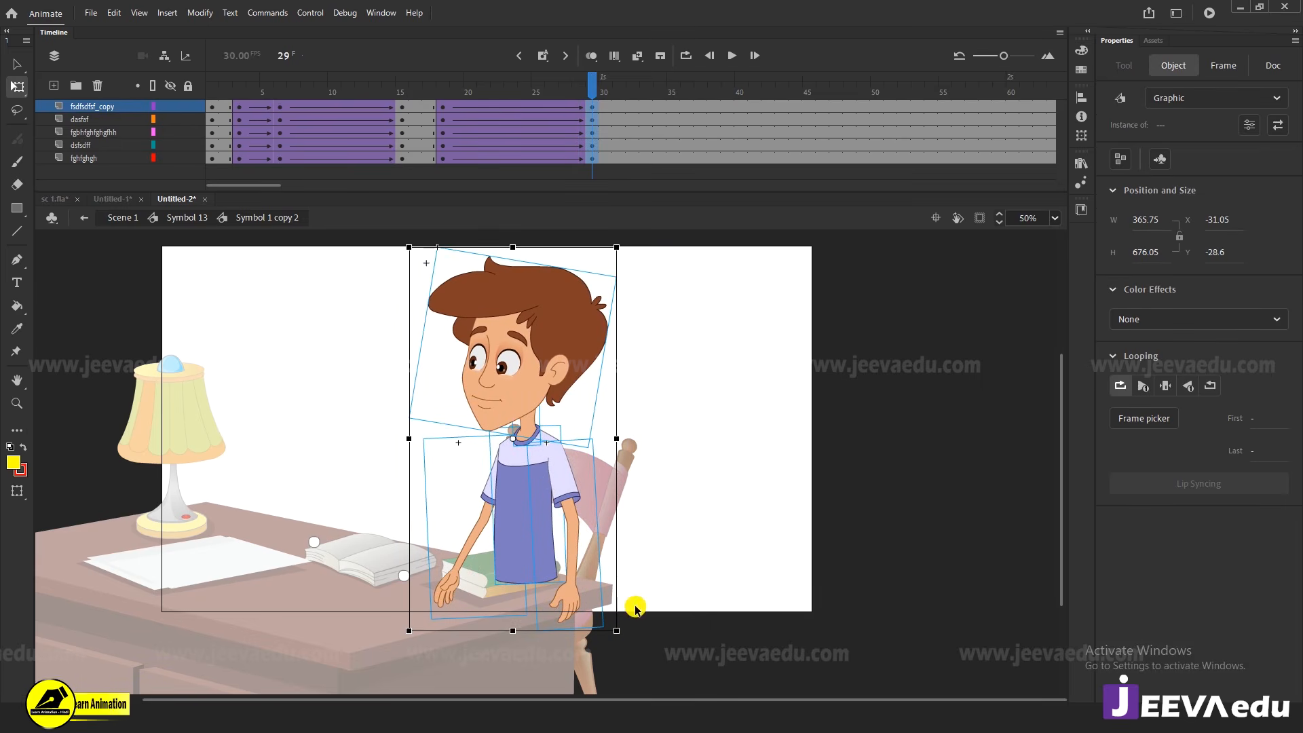
At frame 29, swing the two arms outward from the body and tilt the head forward toward the desk
left_click(657, 606)
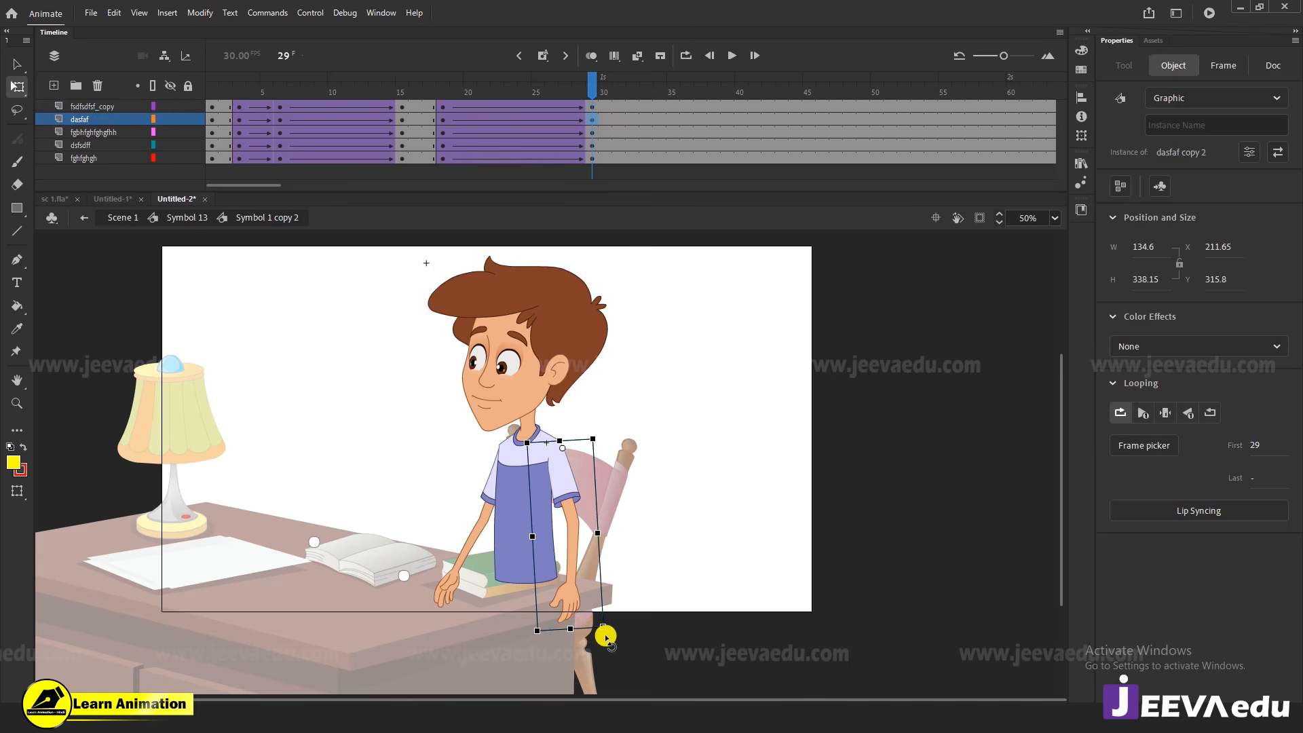
left_click_drag(605, 635, 624, 637)
left_click(446, 590)
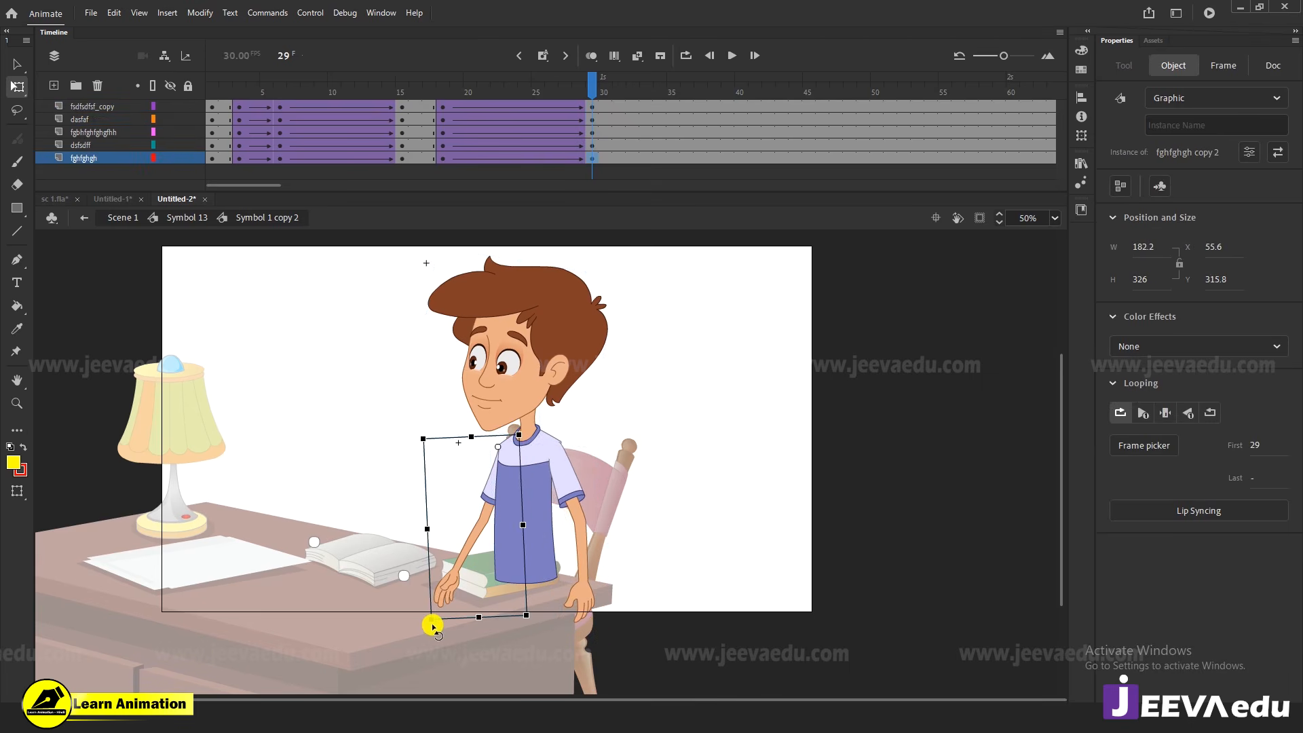
left_click_drag(427, 629, 428, 591)
left_click(428, 594)
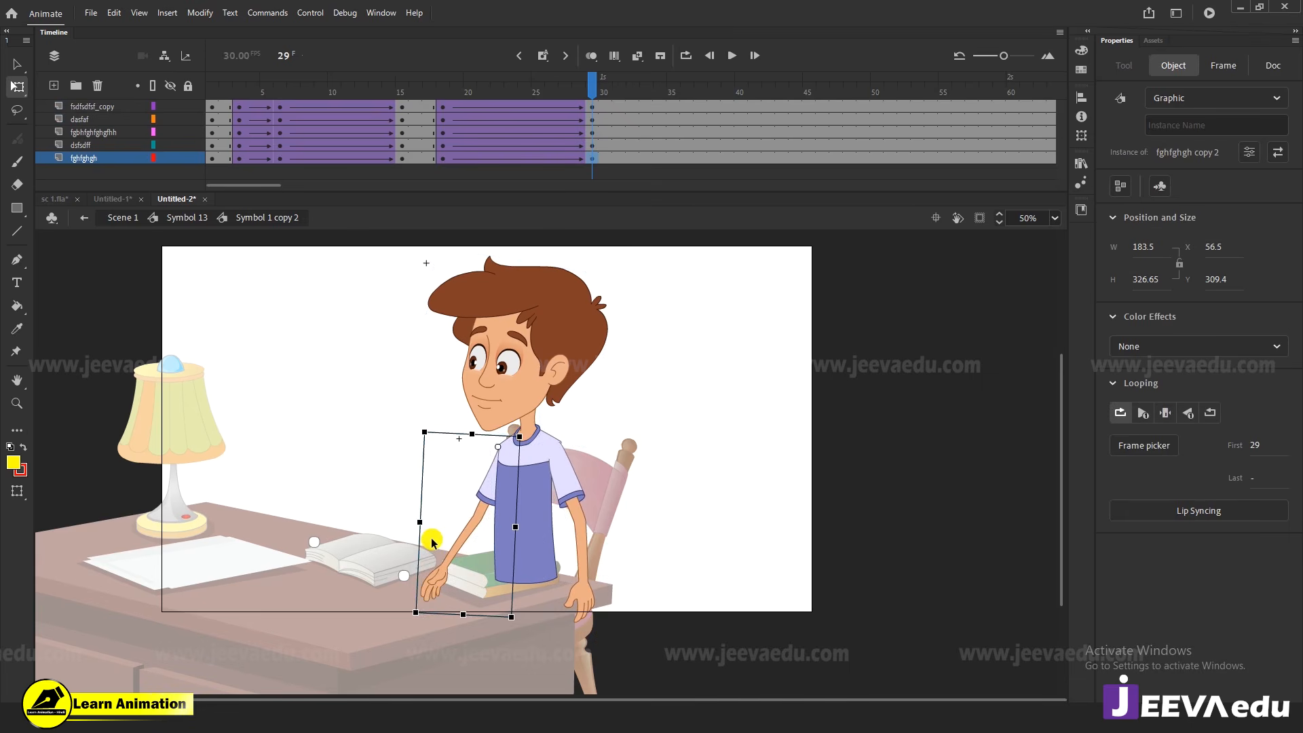
left_click(504, 403)
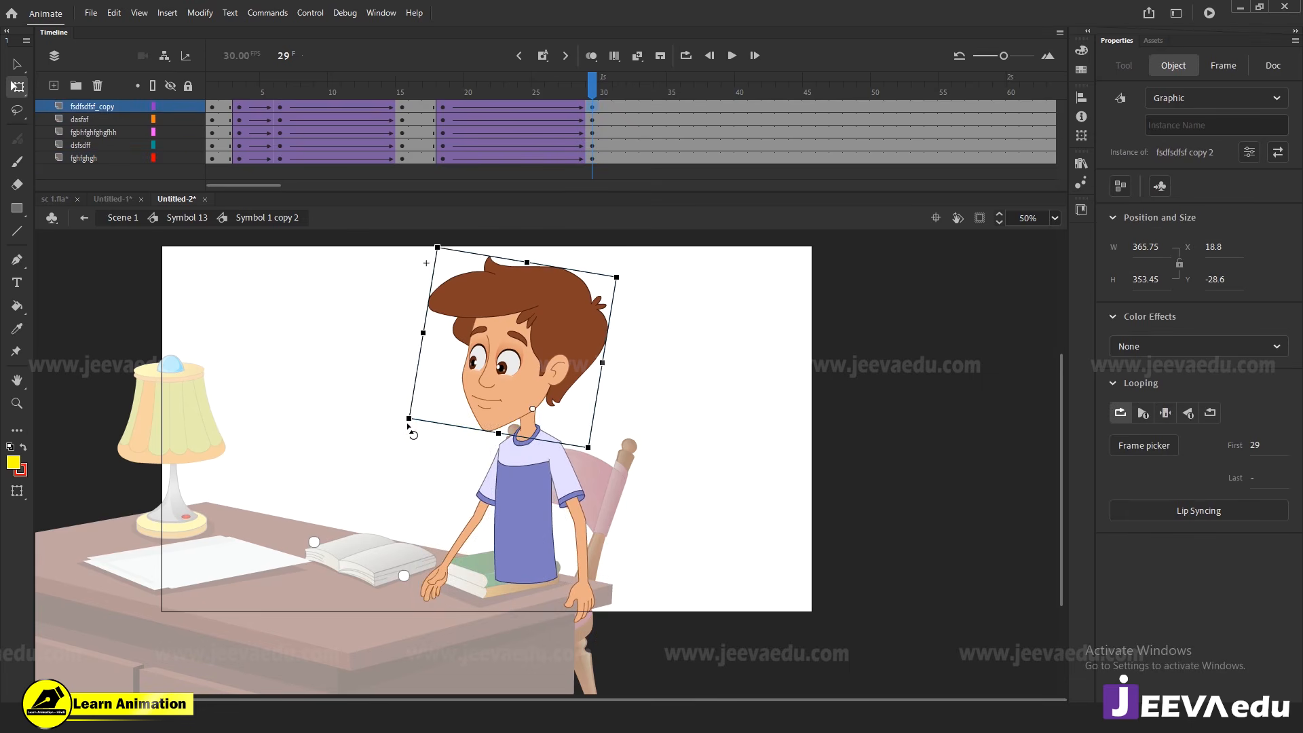
left_click_drag(407, 430, 408, 450)
Scrub the boy's motion from the start up to frame 15 to check the poses
left_click_drag(591, 73, 593, 134)
left_click(586, 150)
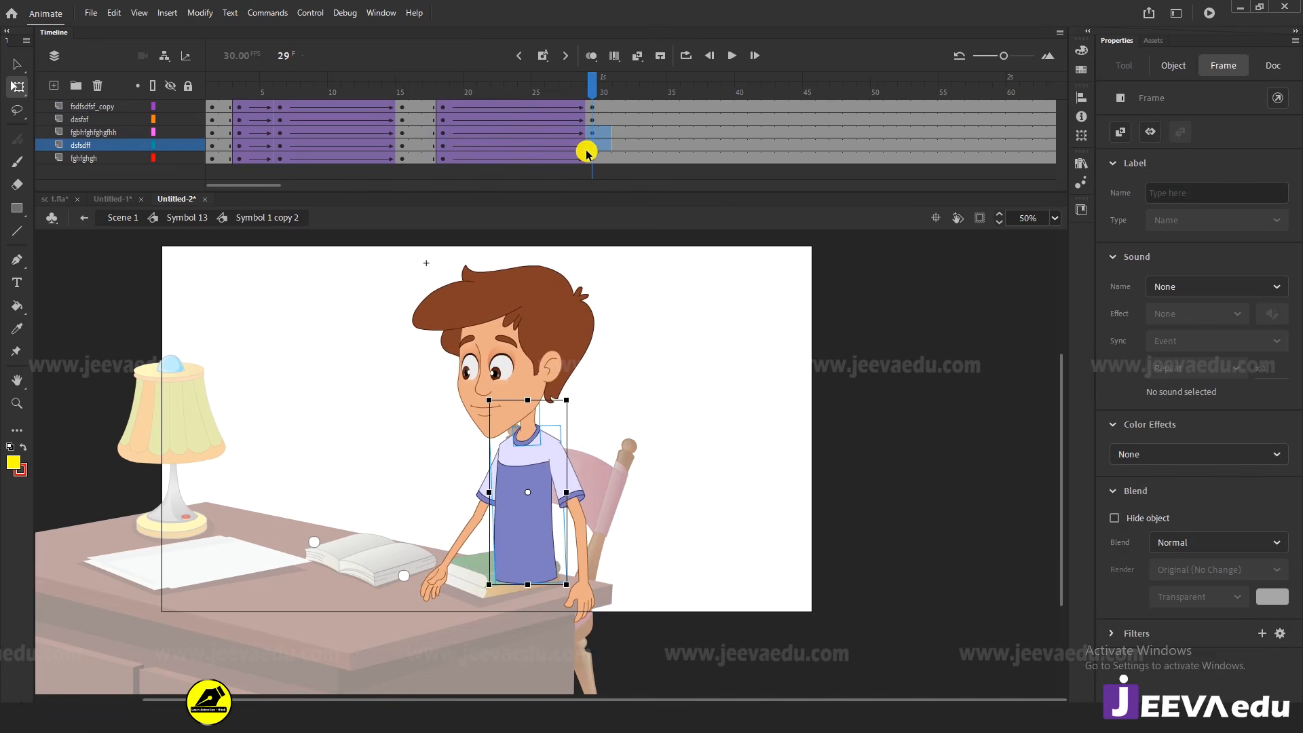
left_click_drag(581, 144, 228, 129)
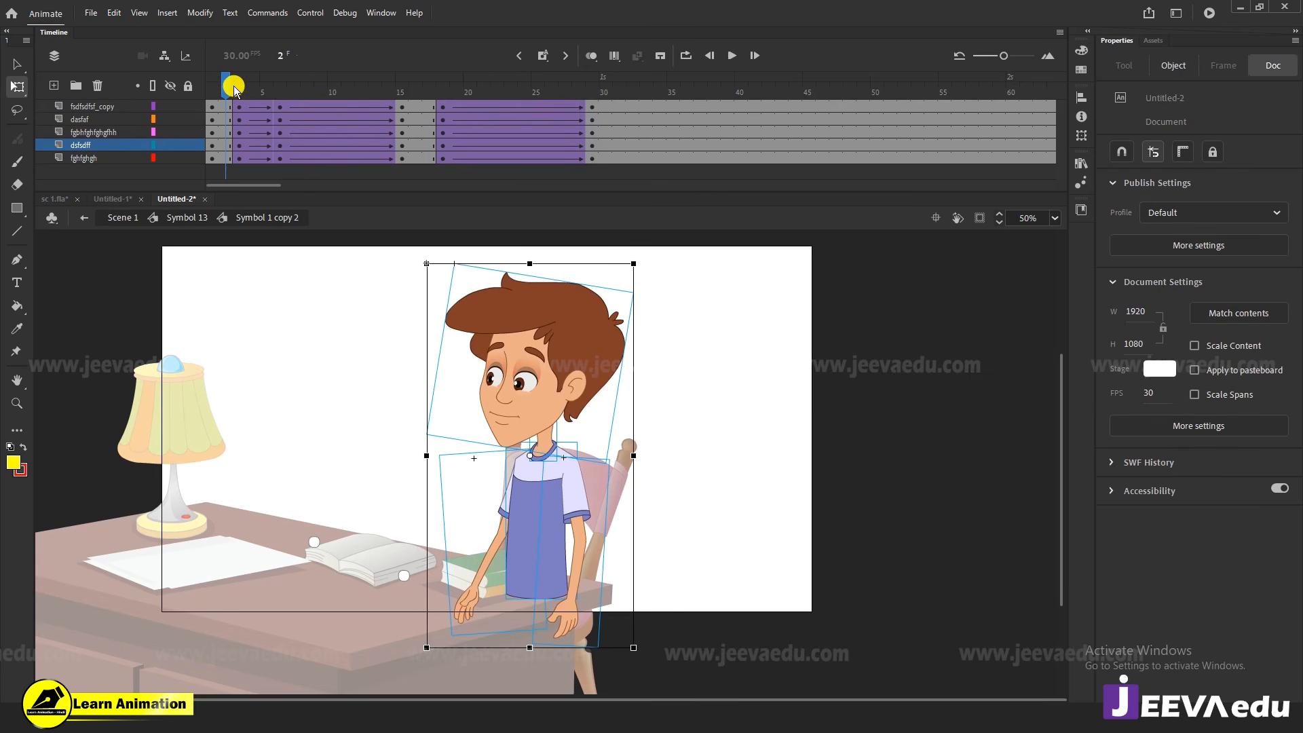
left_click_drag(234, 87, 281, 122)
left_click_drag(280, 72, 406, 126)
Open the boy's head symbol for editing and insert keyframes at frame 15 on all its layers
key("ctrl+a")
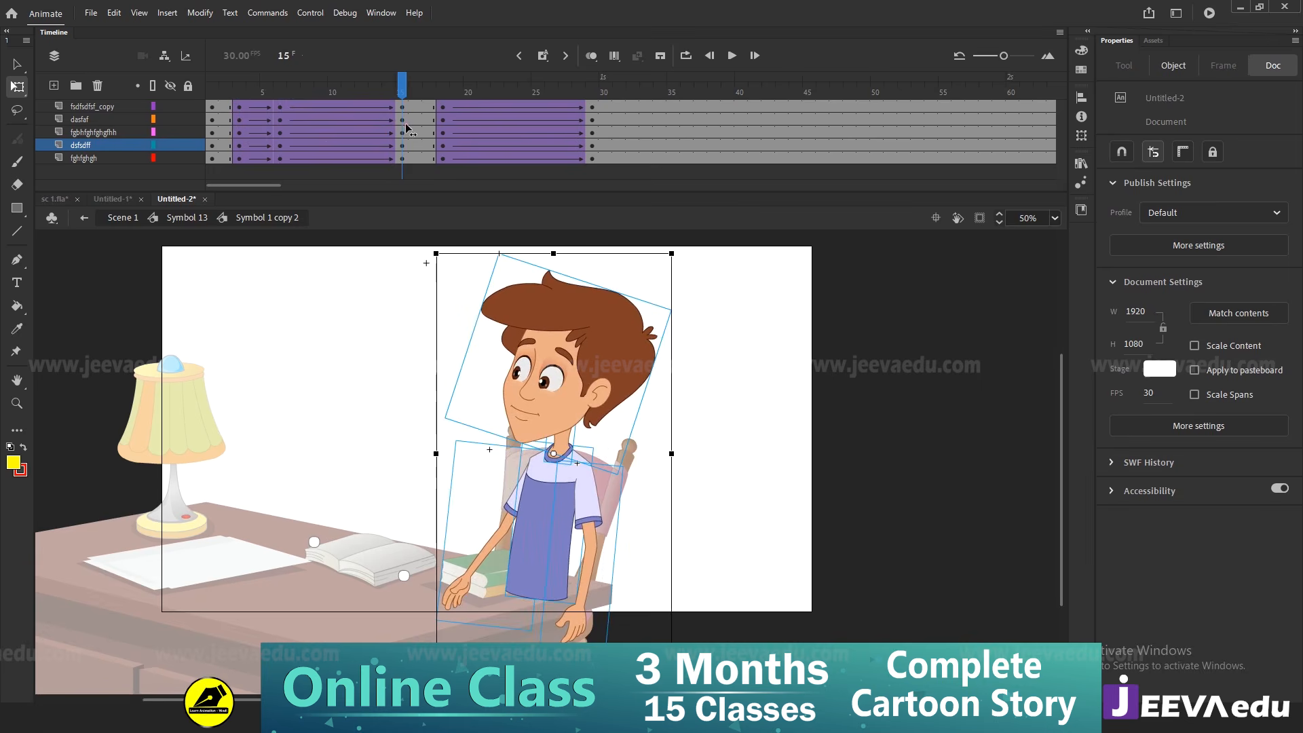
double_click(563, 393)
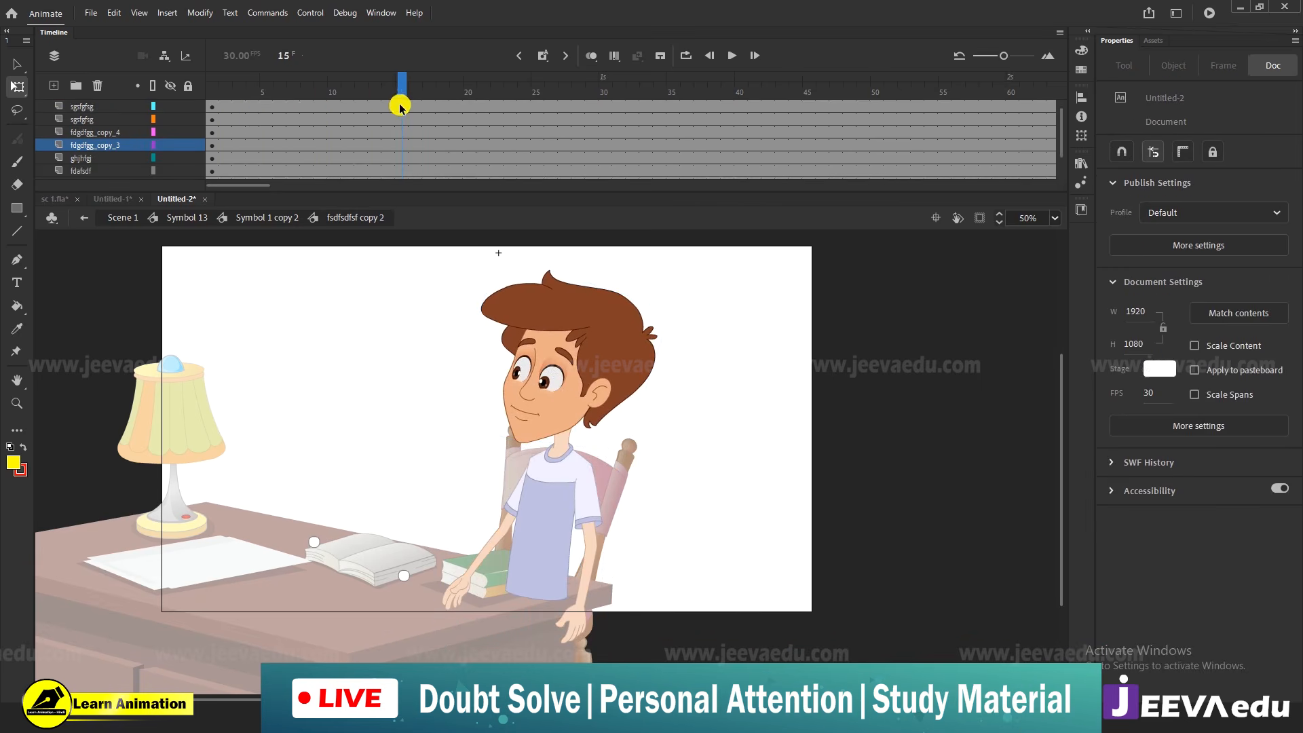
left_click_drag(404, 179, 404, 200)
key("F6")
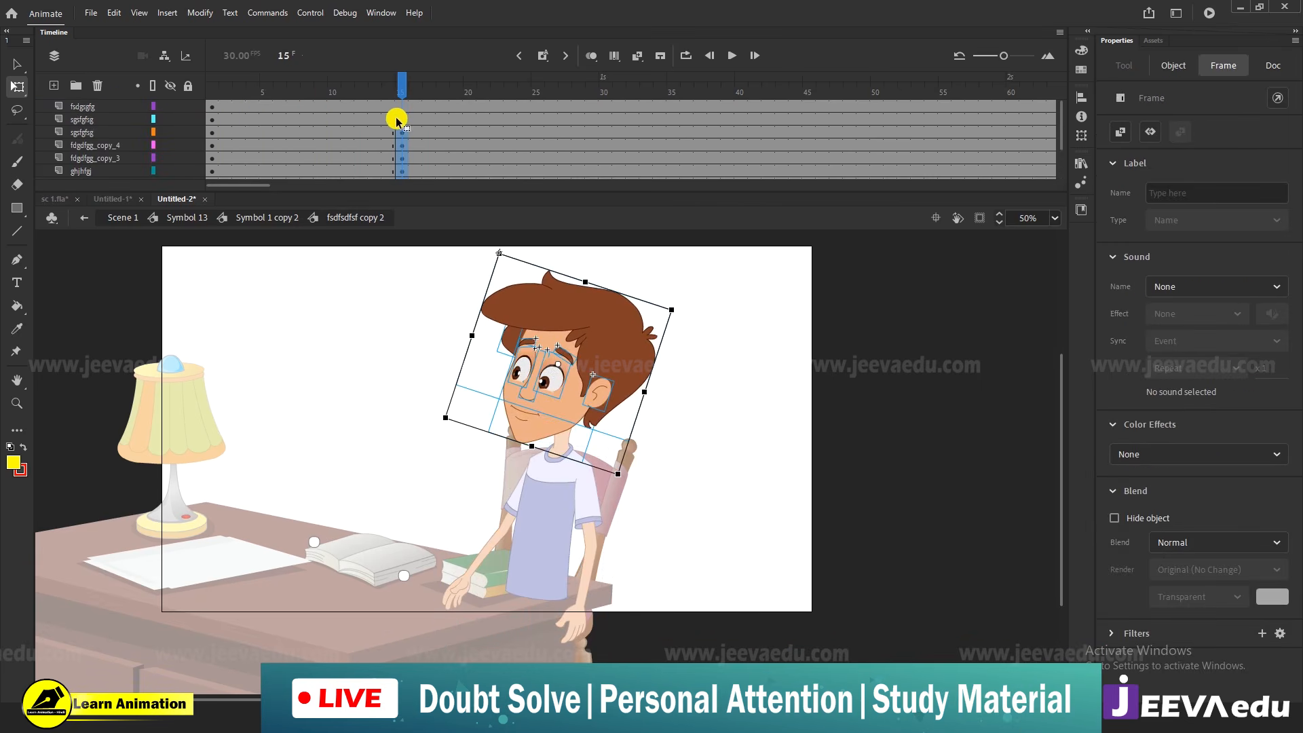
left_click(406, 108)
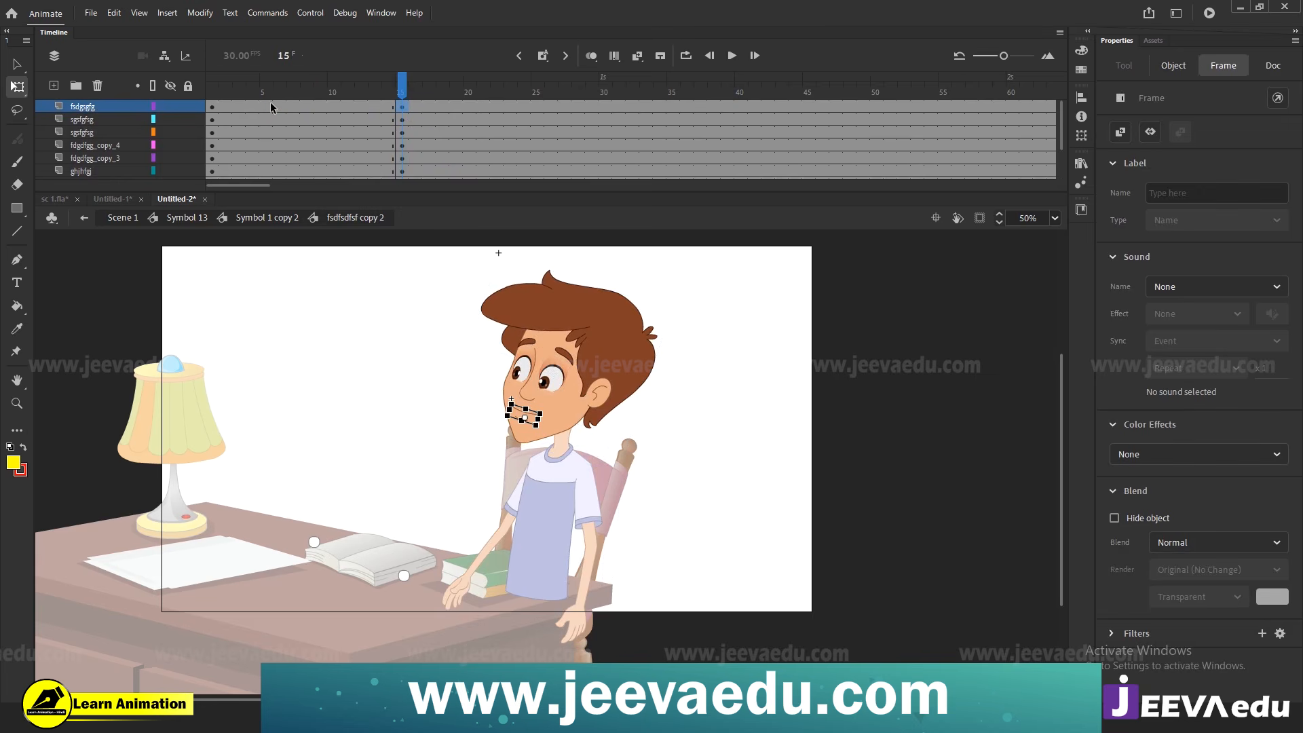
Insert keyframes at frame 6 on all the head's layers and create classic tweens to frame 15
left_click_drag(270, 106, 267, 187)
scroll(273, 122, "up", 1)
left_click_drag(275, 106, 276, 165)
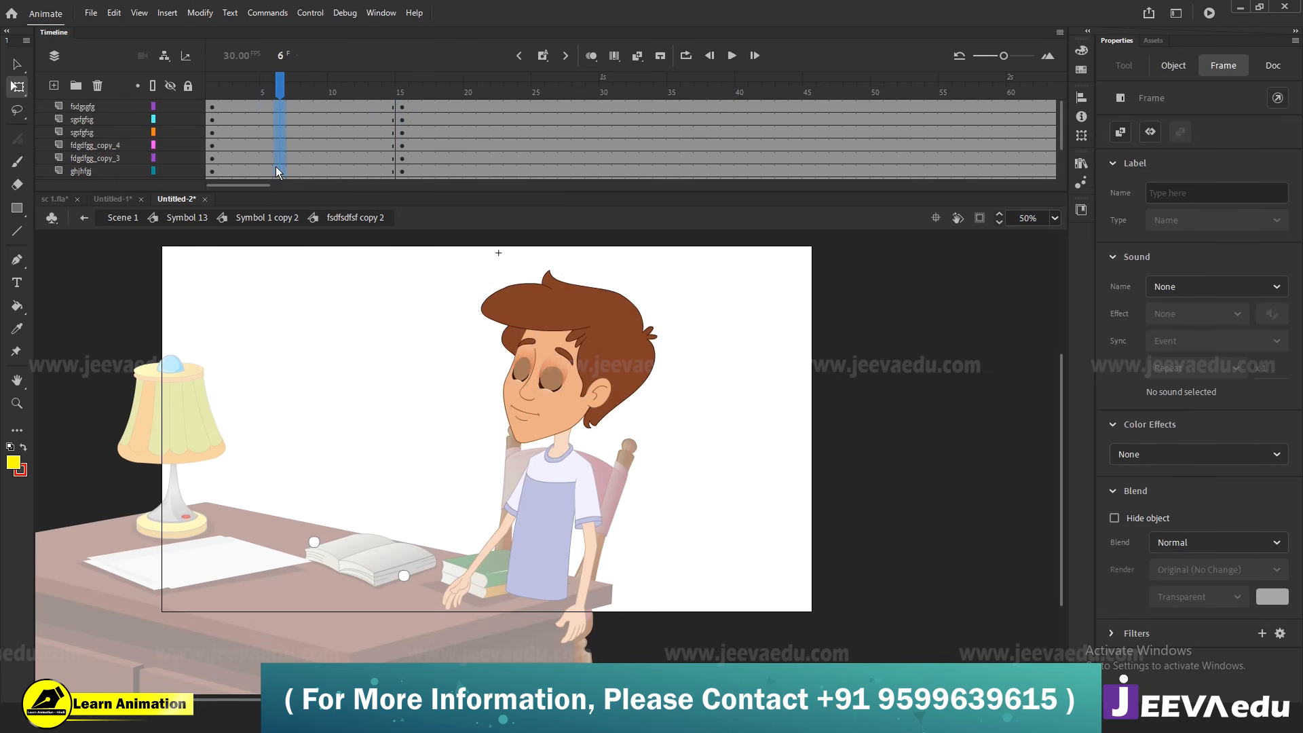
key("F6")
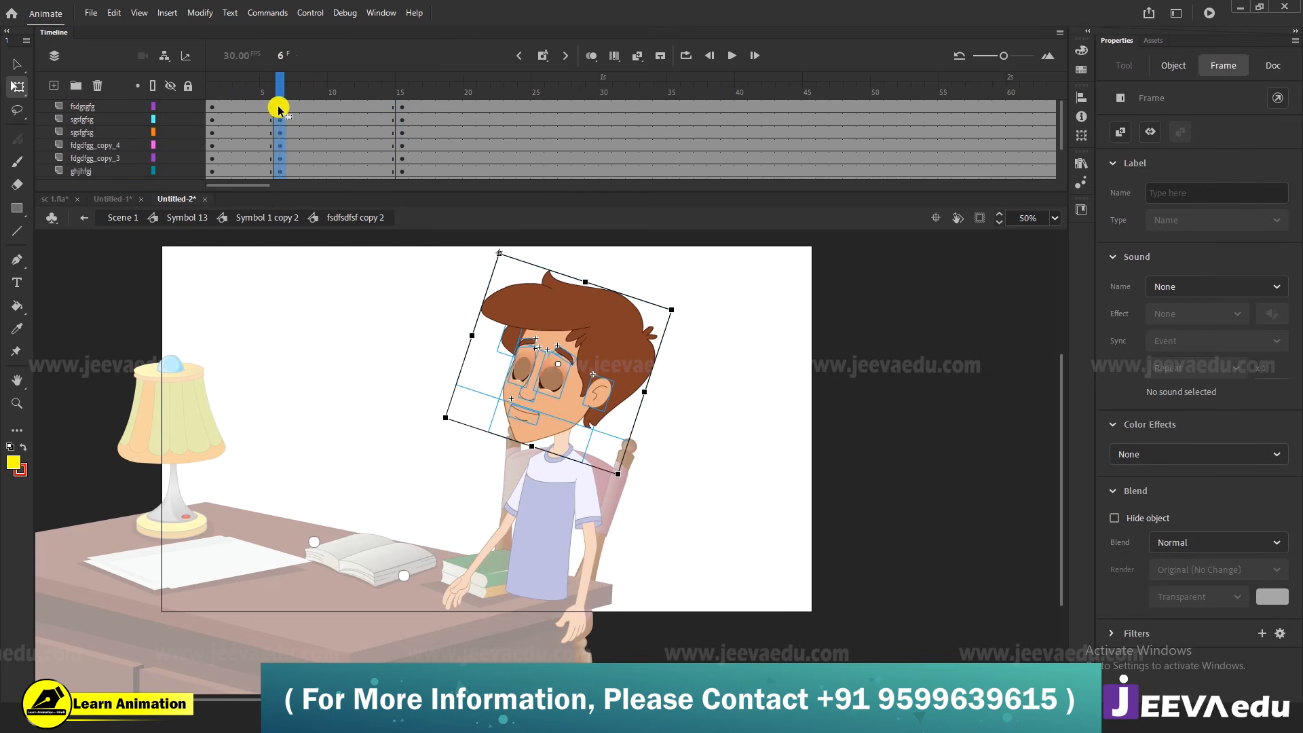
right_click(279, 109)
left_click(341, 113)
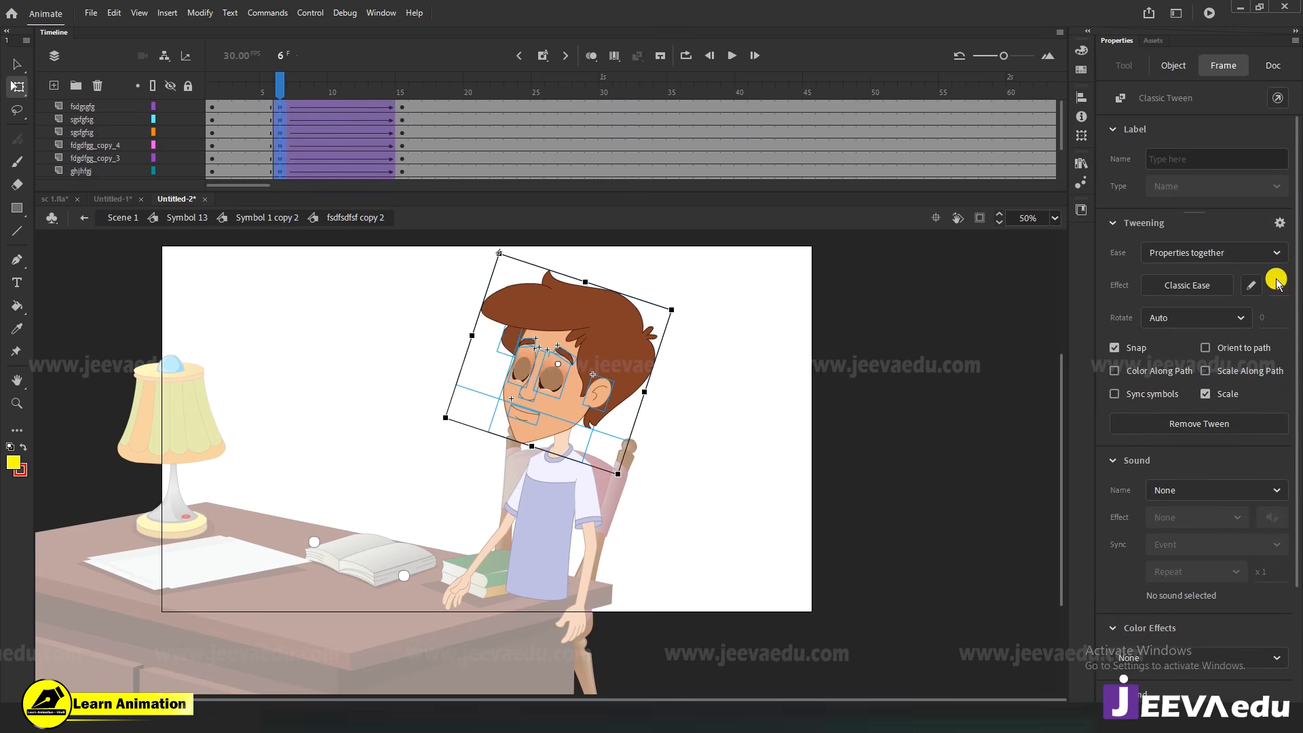
At frame 15, select the eyes, eyebrows, nose and mouth together without the face shape and nudge them up and slightly toward the ear
left_click_drag(276, 82, 348, 85)
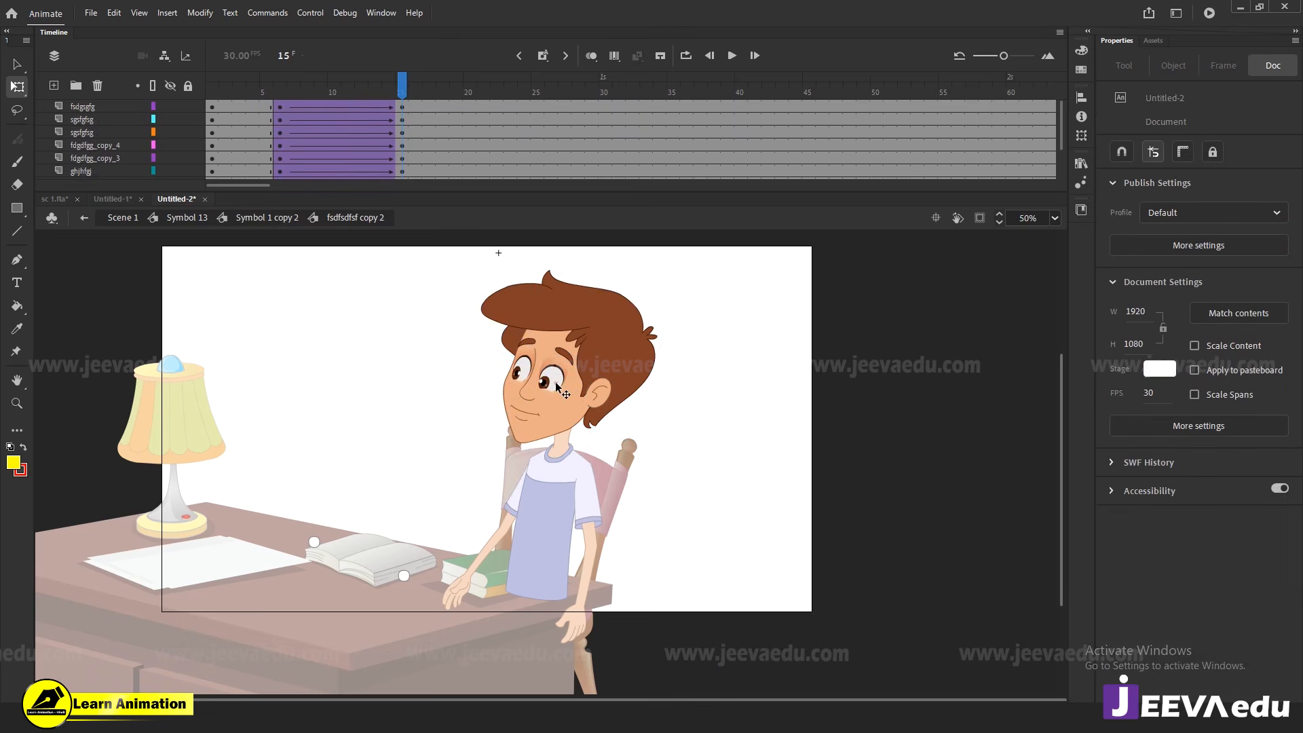
left_click(511, 373)
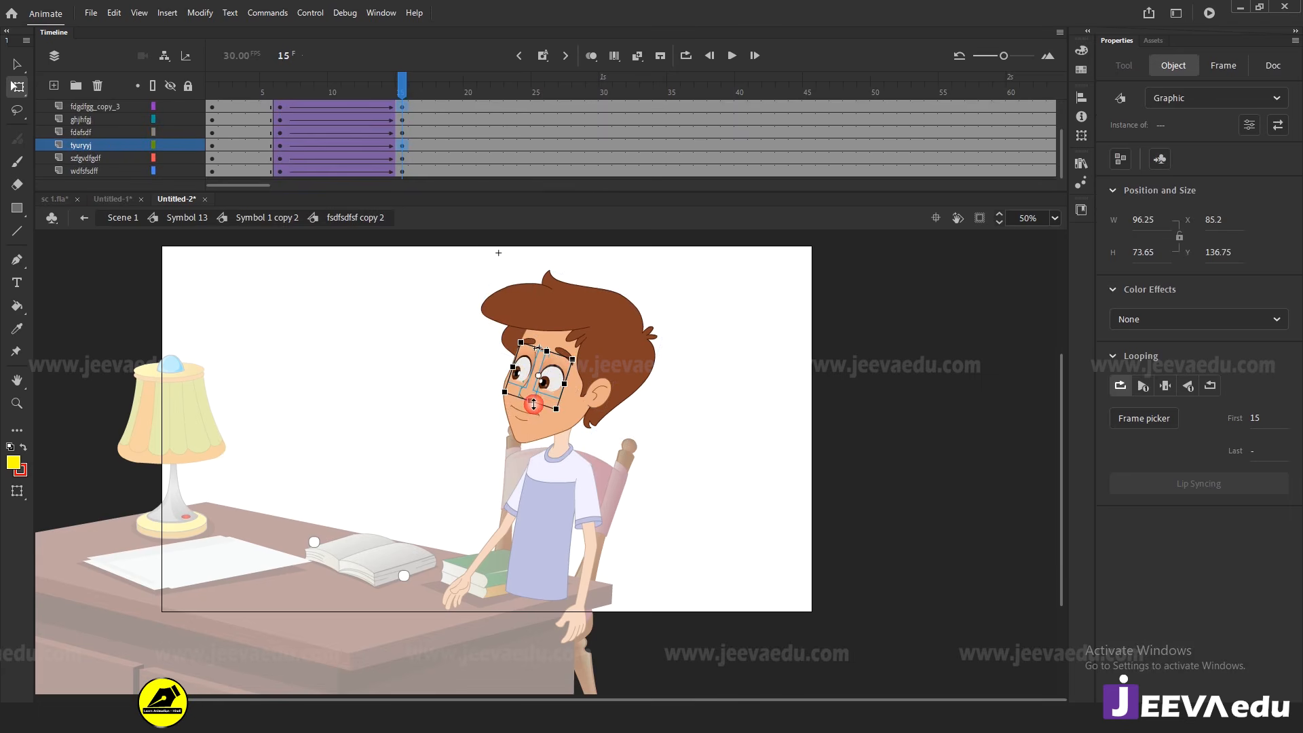
left_click_drag(534, 404, 534, 418)
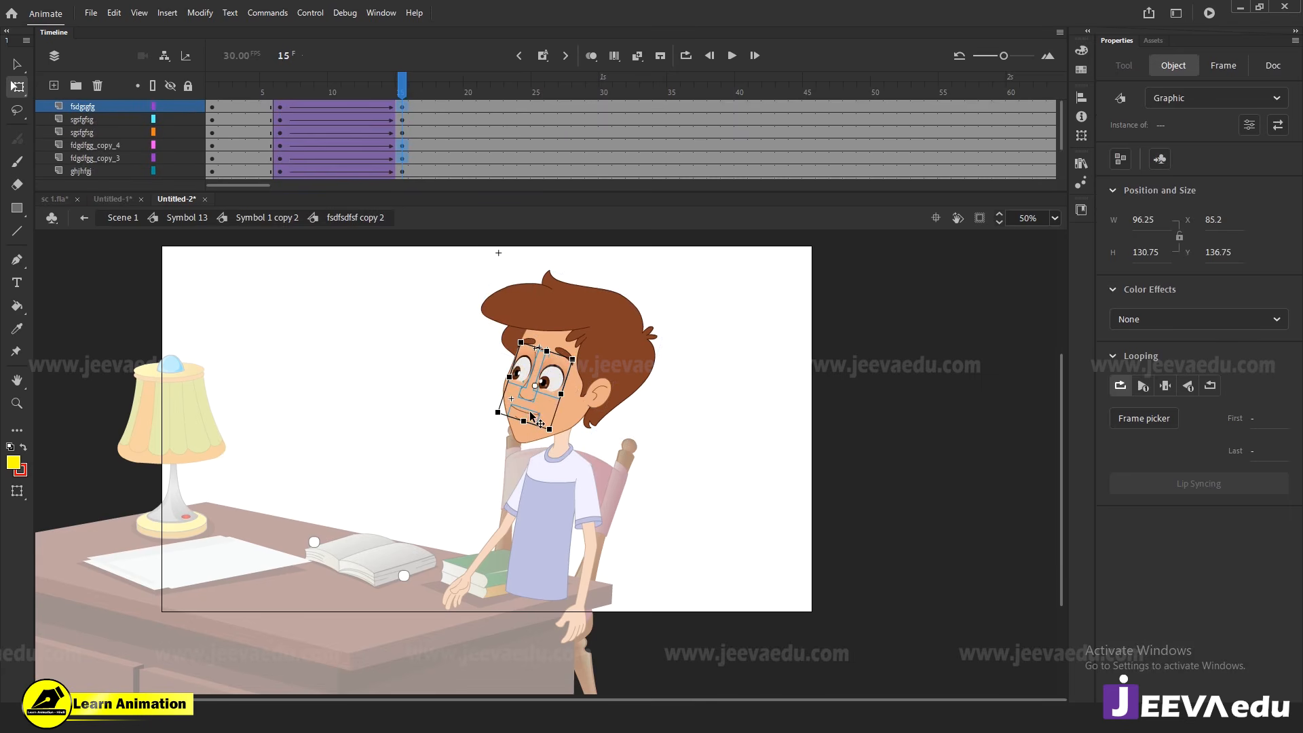
key("v")
left_click(565, 352)
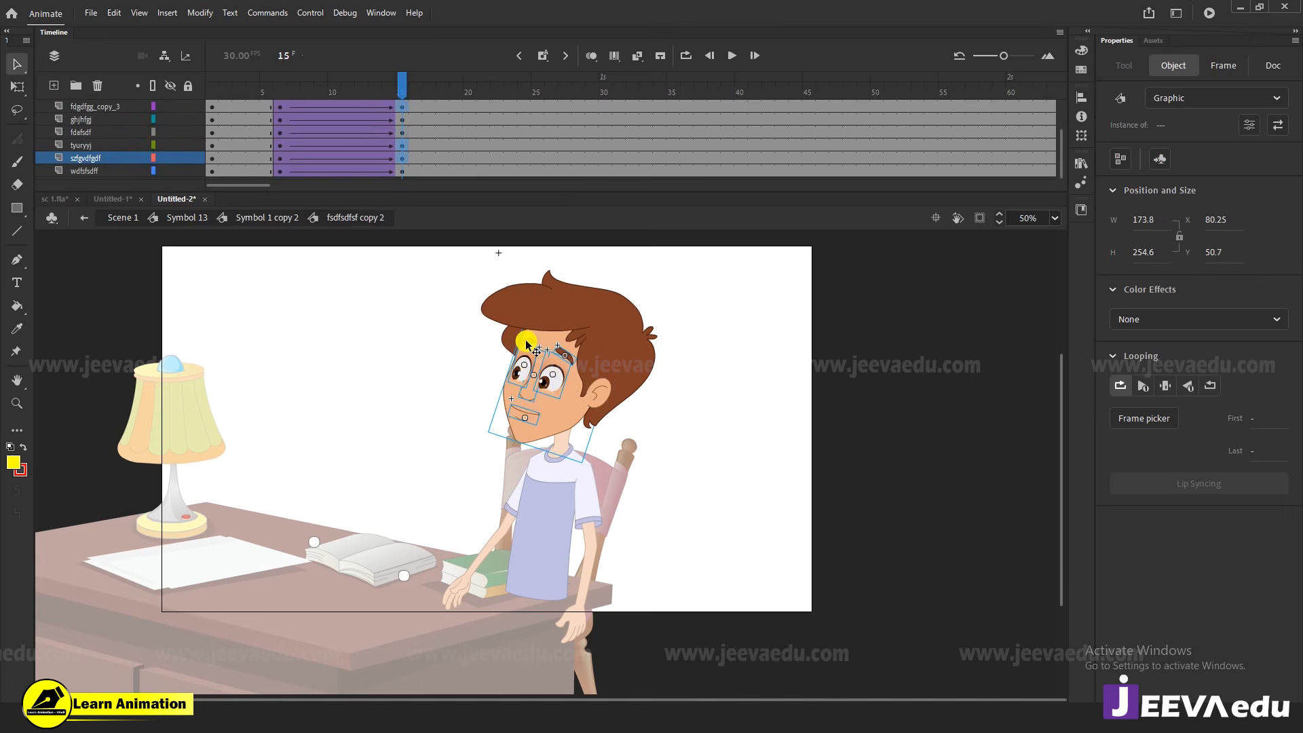
left_click(530, 344)
left_click(558, 428, "shift")
left_click_drag(552, 380, 452, 401)
key("ctrl+z")
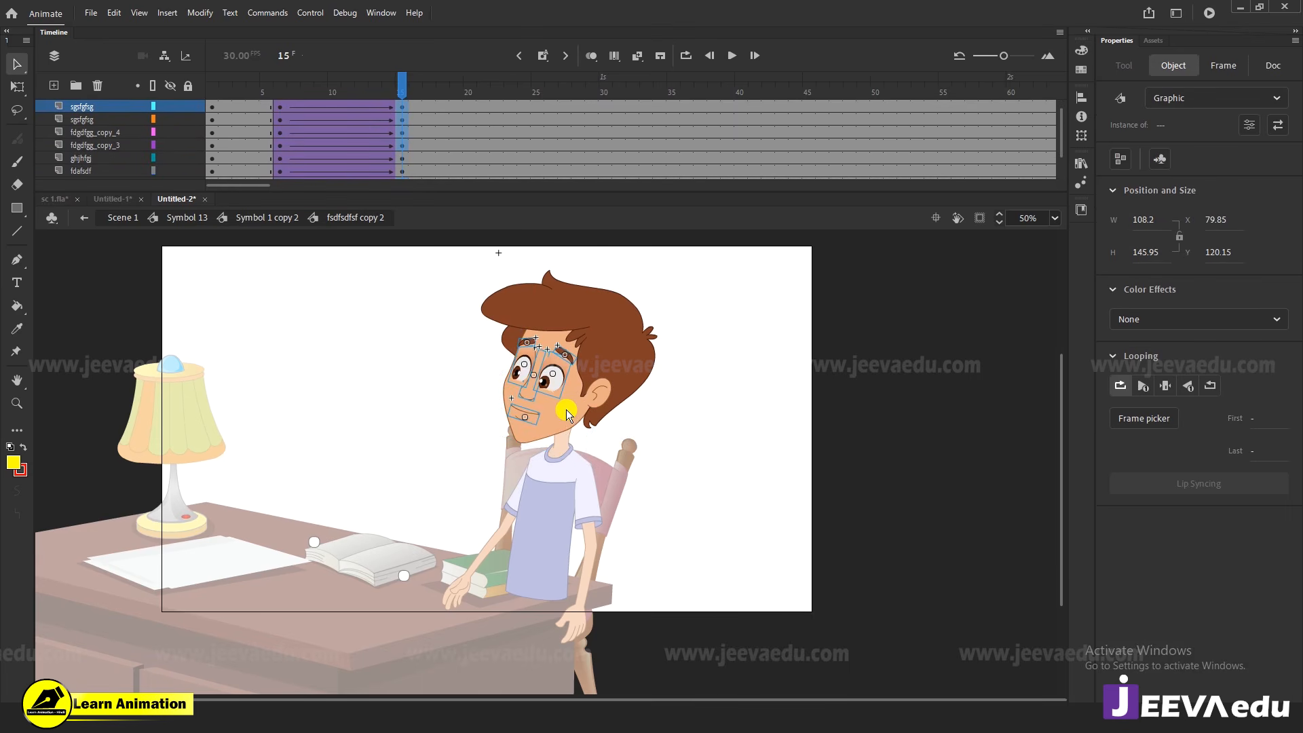
key("Up")
key("Up")
key("Up")
key("Up")
key("Up")
key("Up")
key("Up")
key("Up")
key("Right")
key("Right")
key("Right")
key("Right")
key("Right")
key("Right")
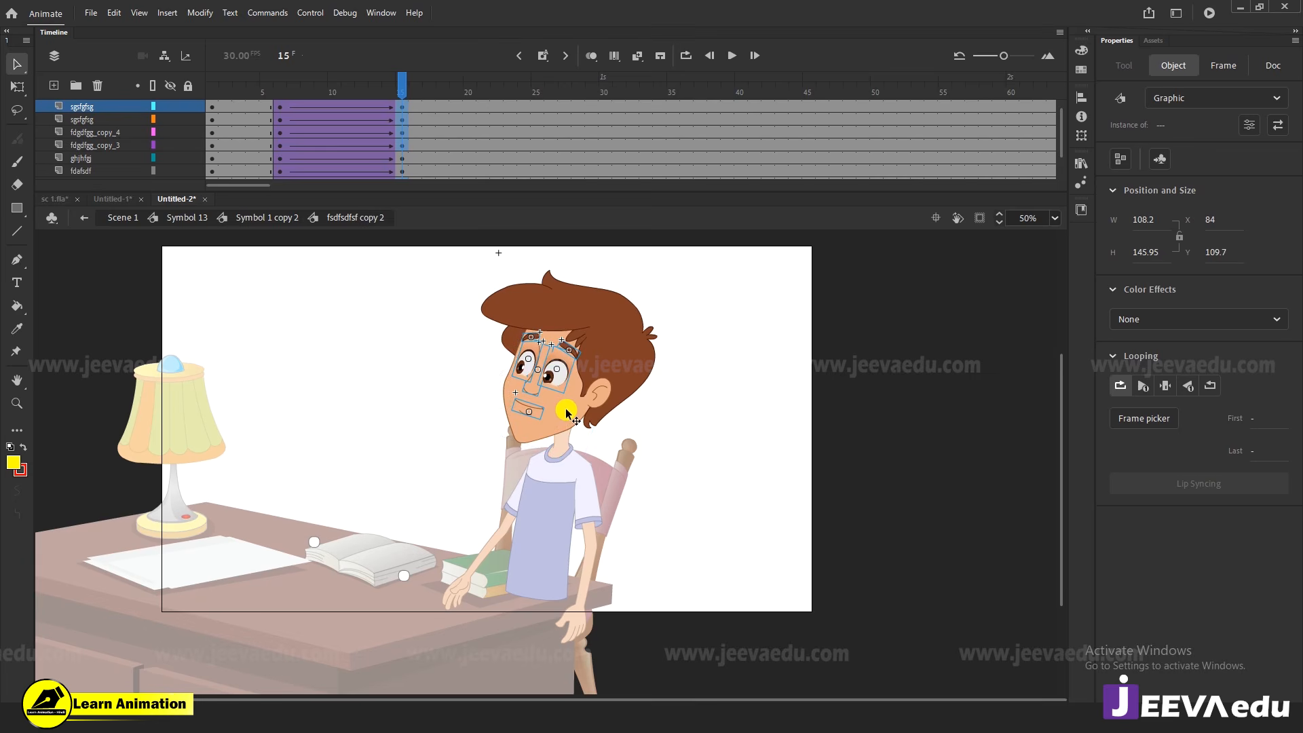
key("Left")
key("Left")
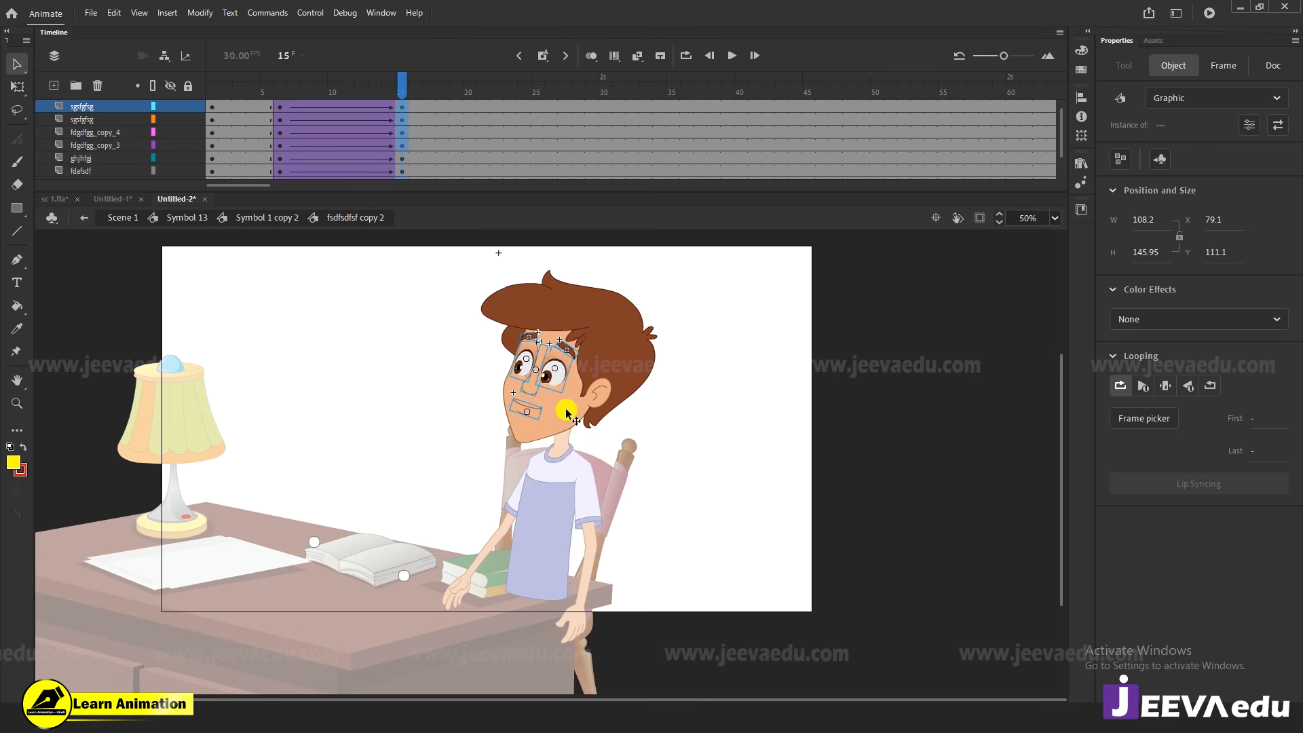
left_click_drag(566, 412, 566, 415)
At frame 15, nudge the ear slightly downward on the head and select the hair for free transforming
left_click(598, 393)
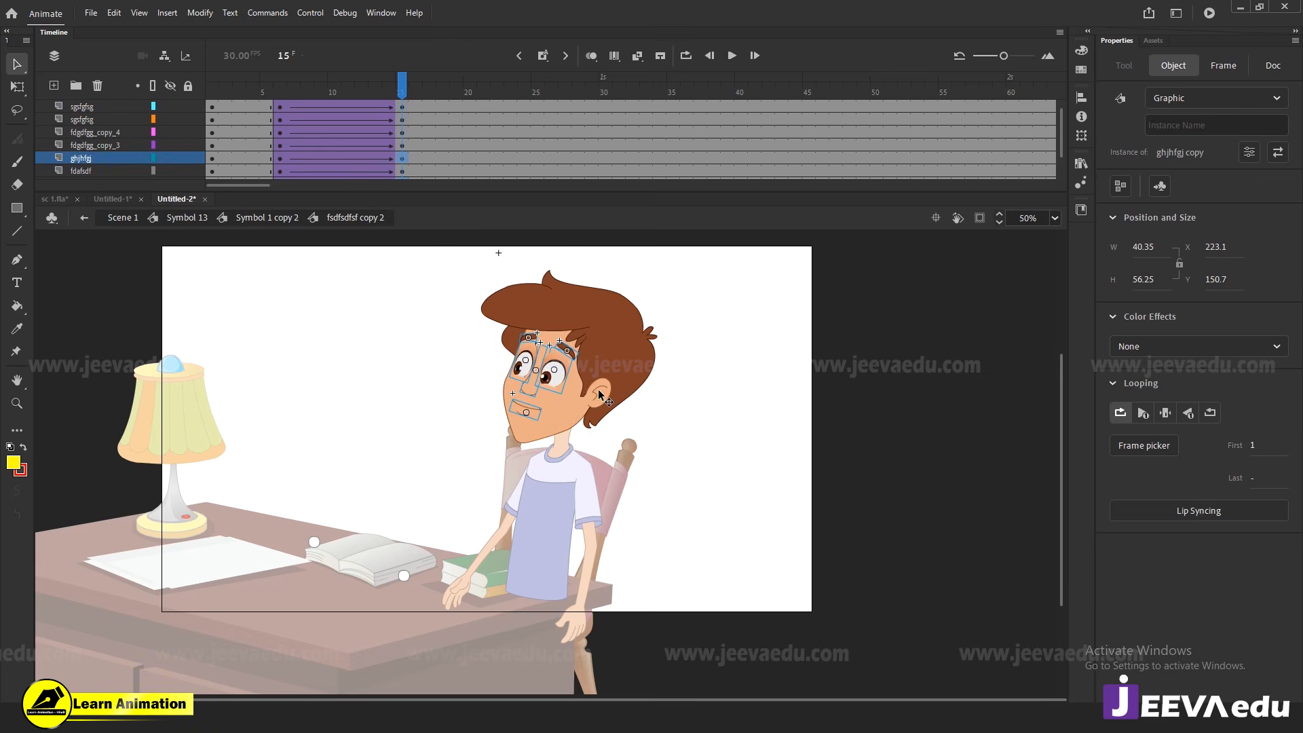
key("Down")
key("Down")
key("Down")
key("Down")
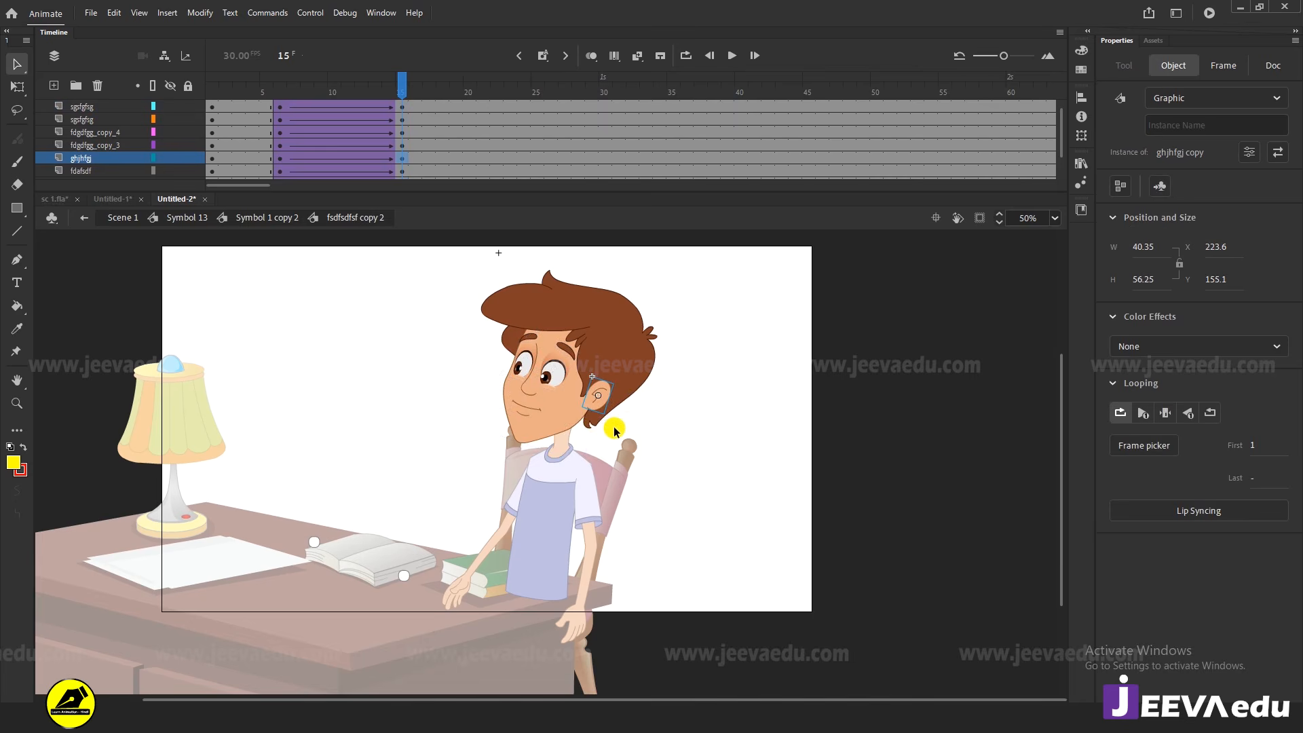
left_click(578, 327)
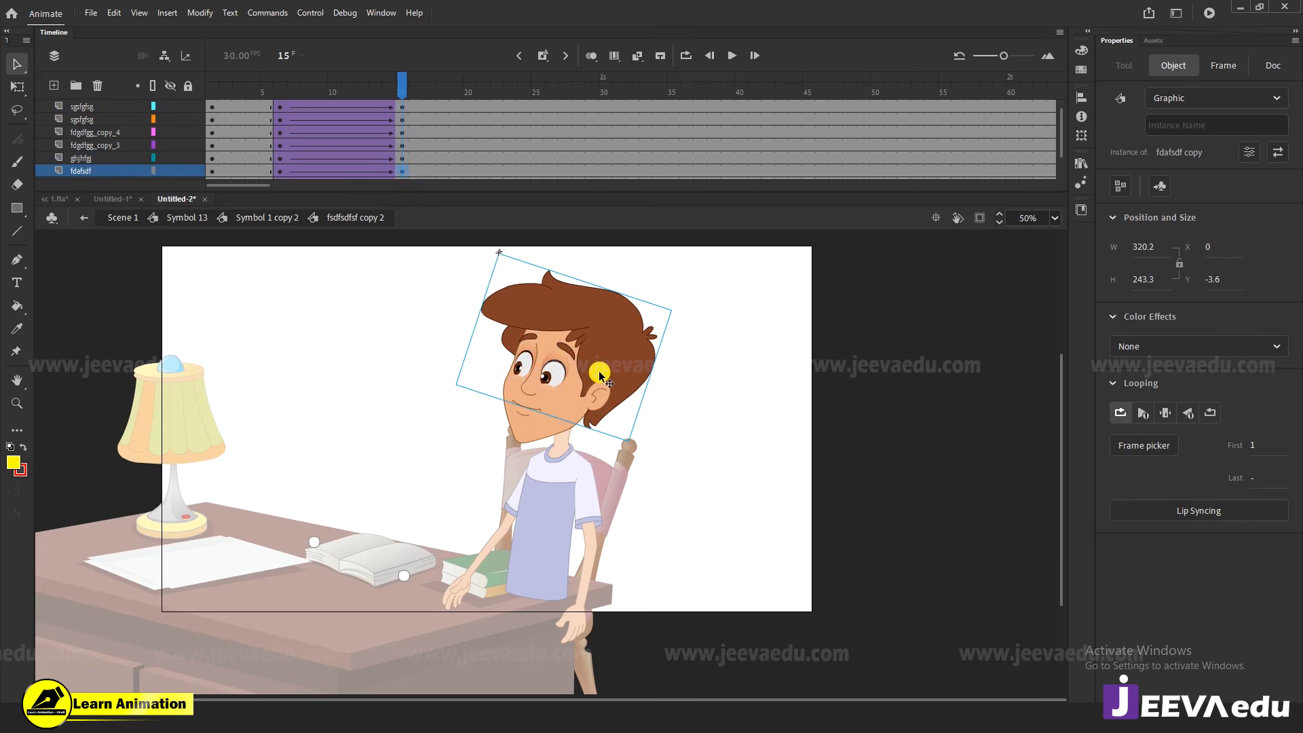
key("q")
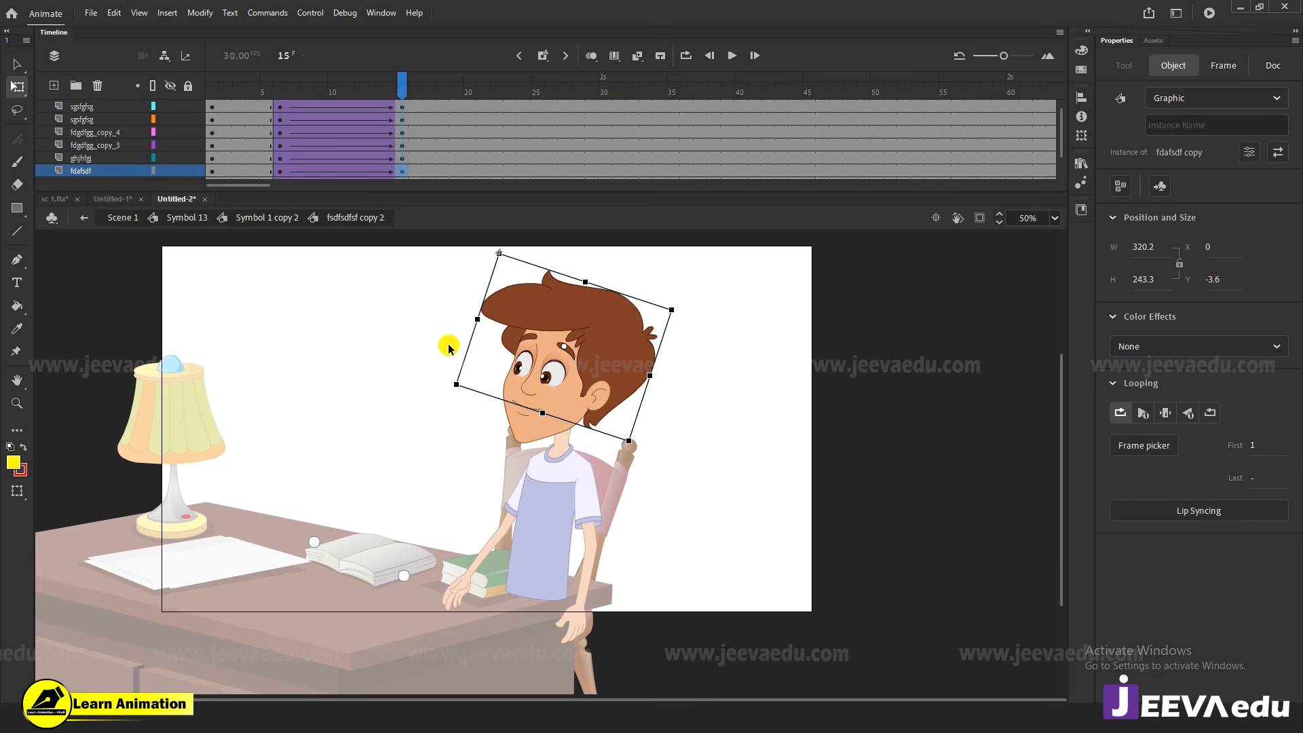
Review the head's facial tween up to frame 15, and return to the boy's symbol to scrub through his motion to frame 27
left_click(321, 127)
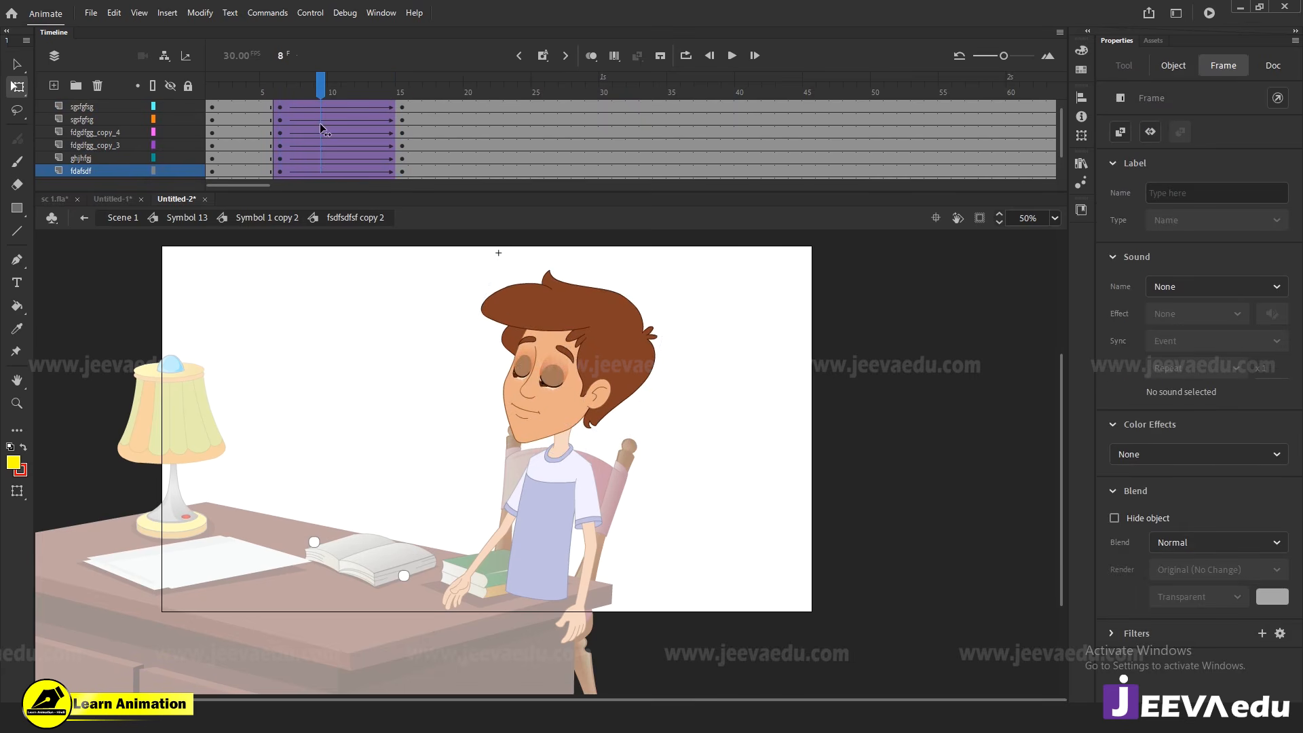
left_click_drag(321, 126, 398, 141)
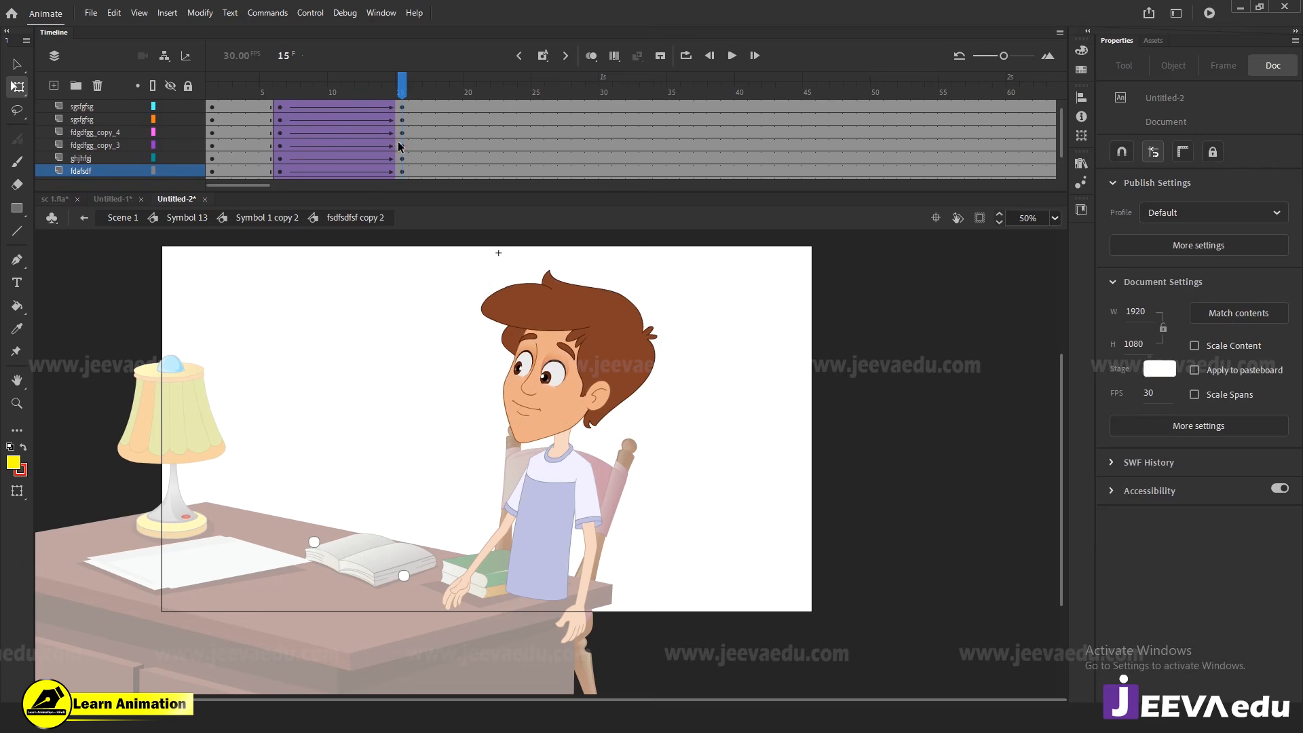
double_click(387, 517)
left_click_drag(404, 74, 384, 87)
left_click_drag(213, 129, 442, 139)
left_click_drag(446, 85, 588, 132)
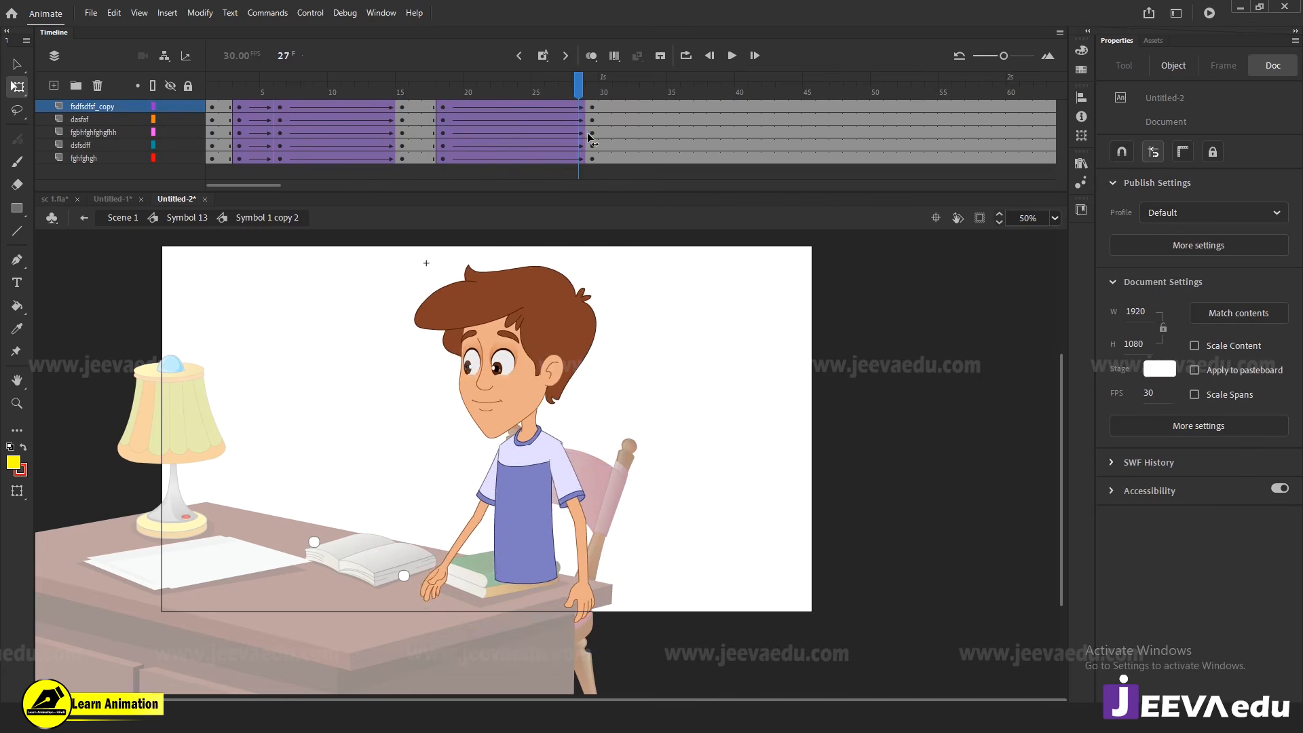
At frame 29 of the boy's symbol, open his head symbol and insert keyframes at frame 29 on all its layers
left_click(591, 134)
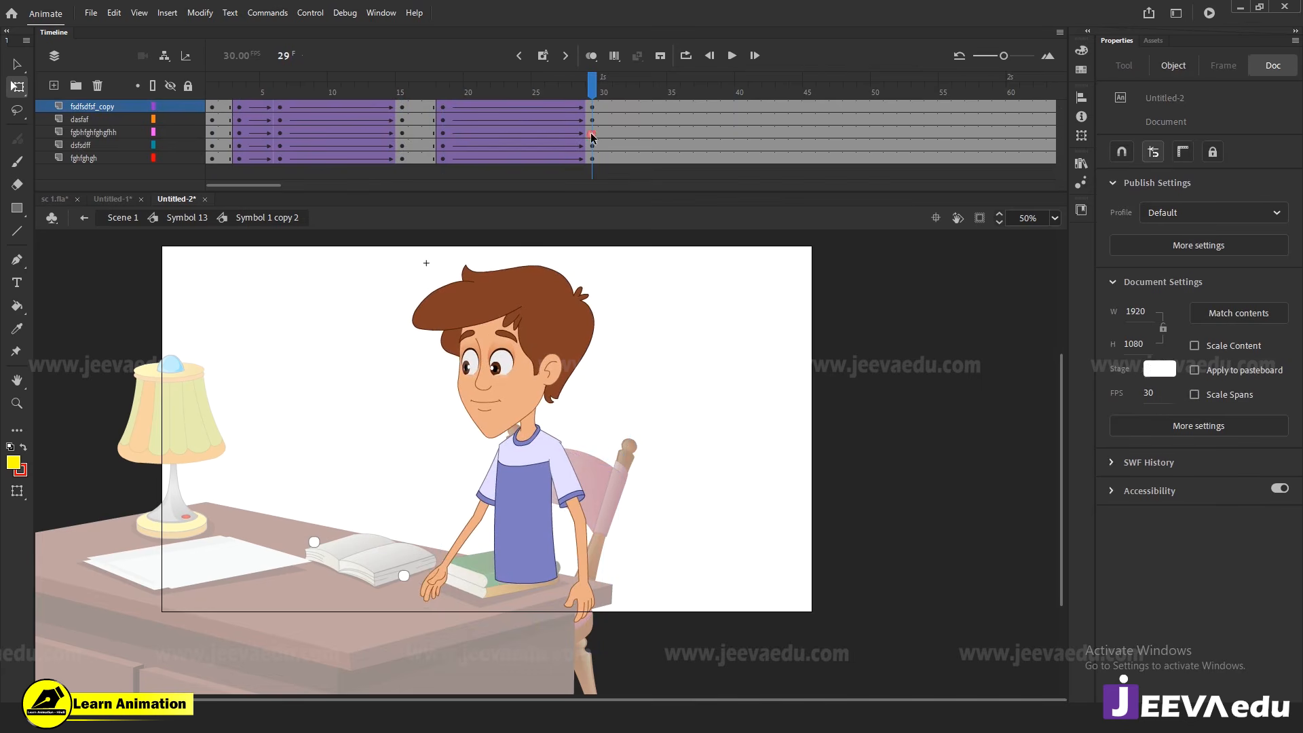
left_click(486, 347)
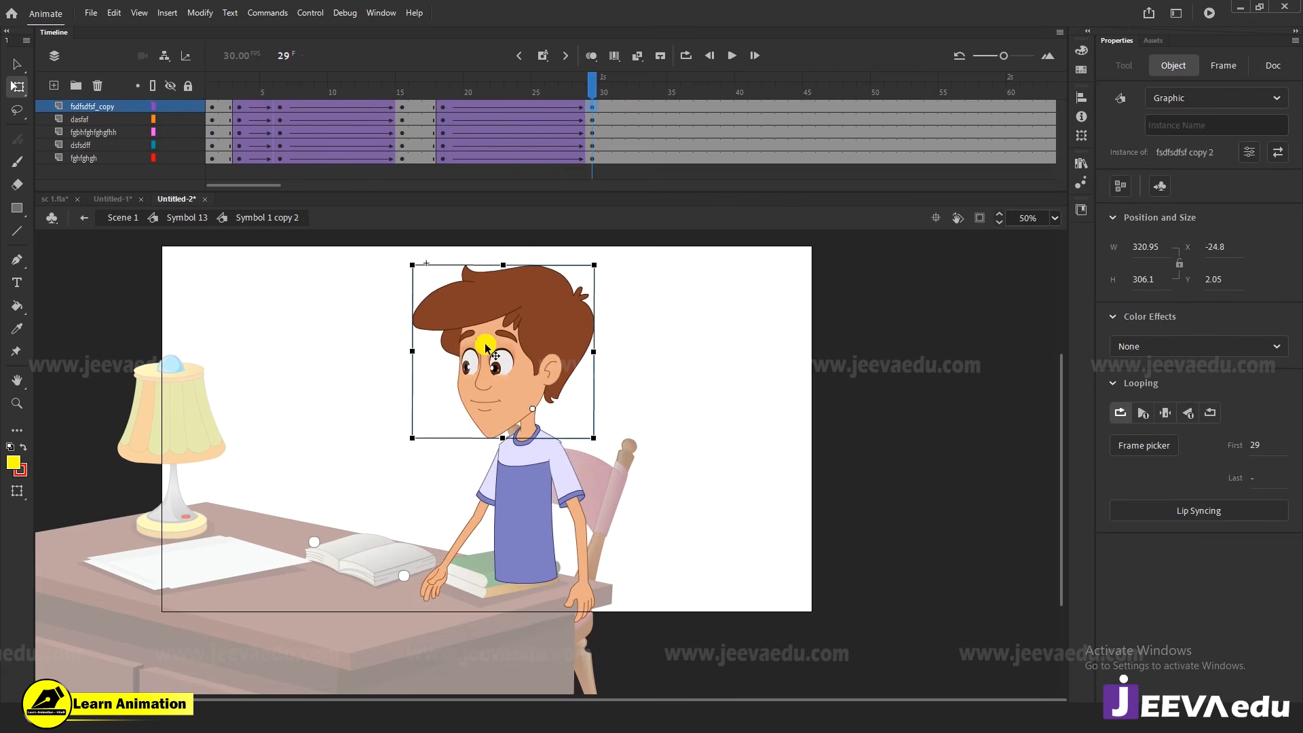
double_click(497, 405)
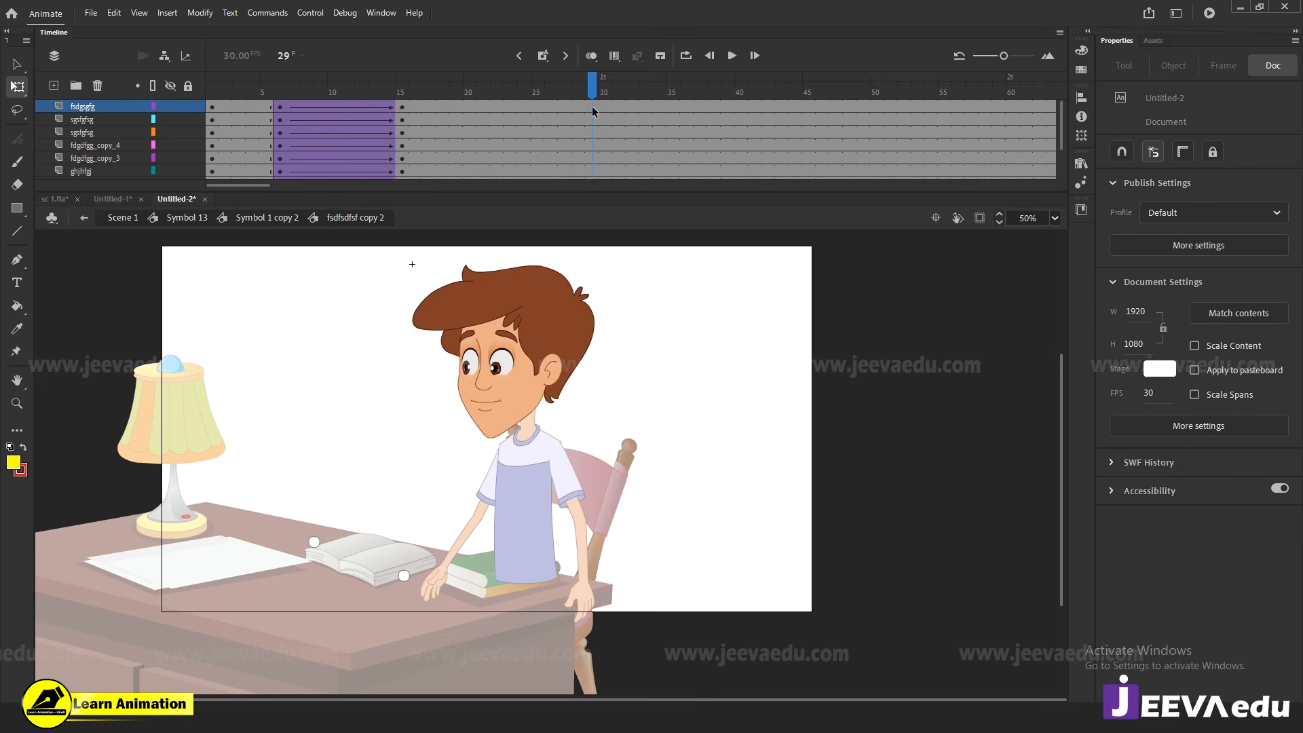
left_click_drag(588, 206, 589, 211)
key("F6")
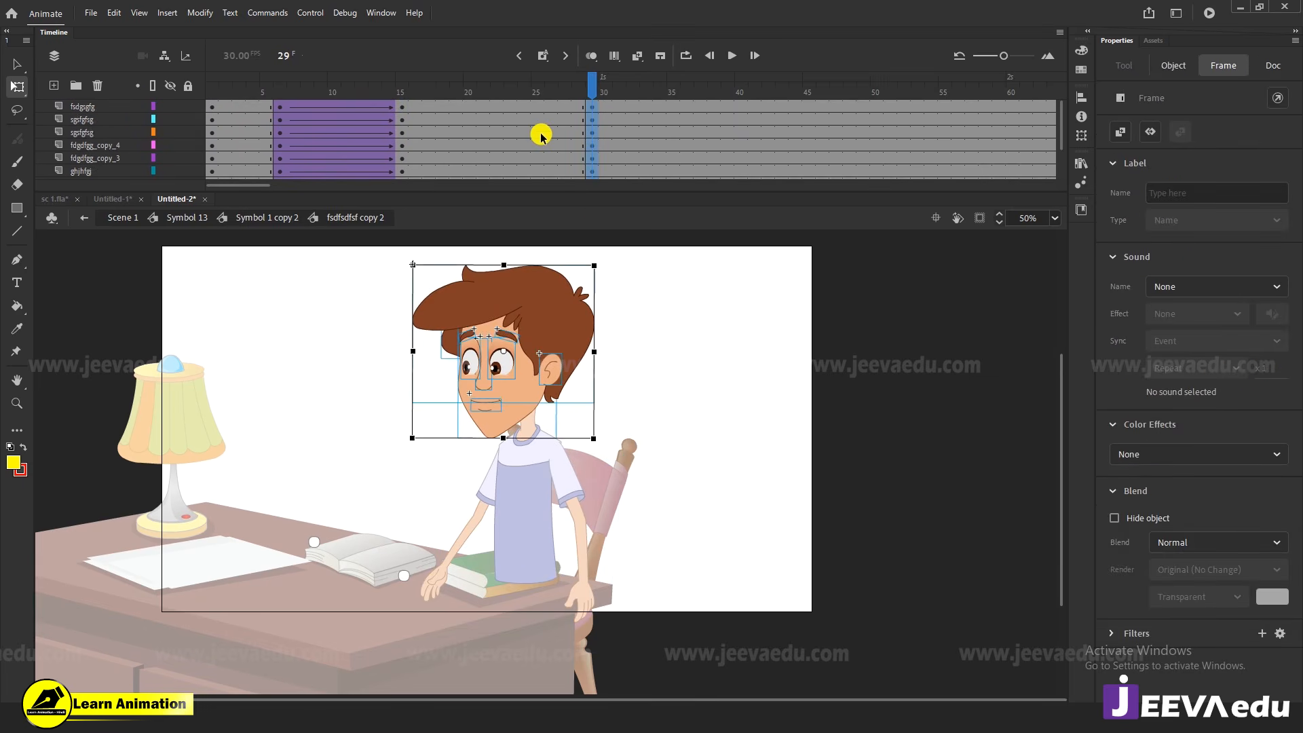
Insert keyframes at frame 18 on all the head's layers and create classic tweens to frame 29
left_click(482, 109)
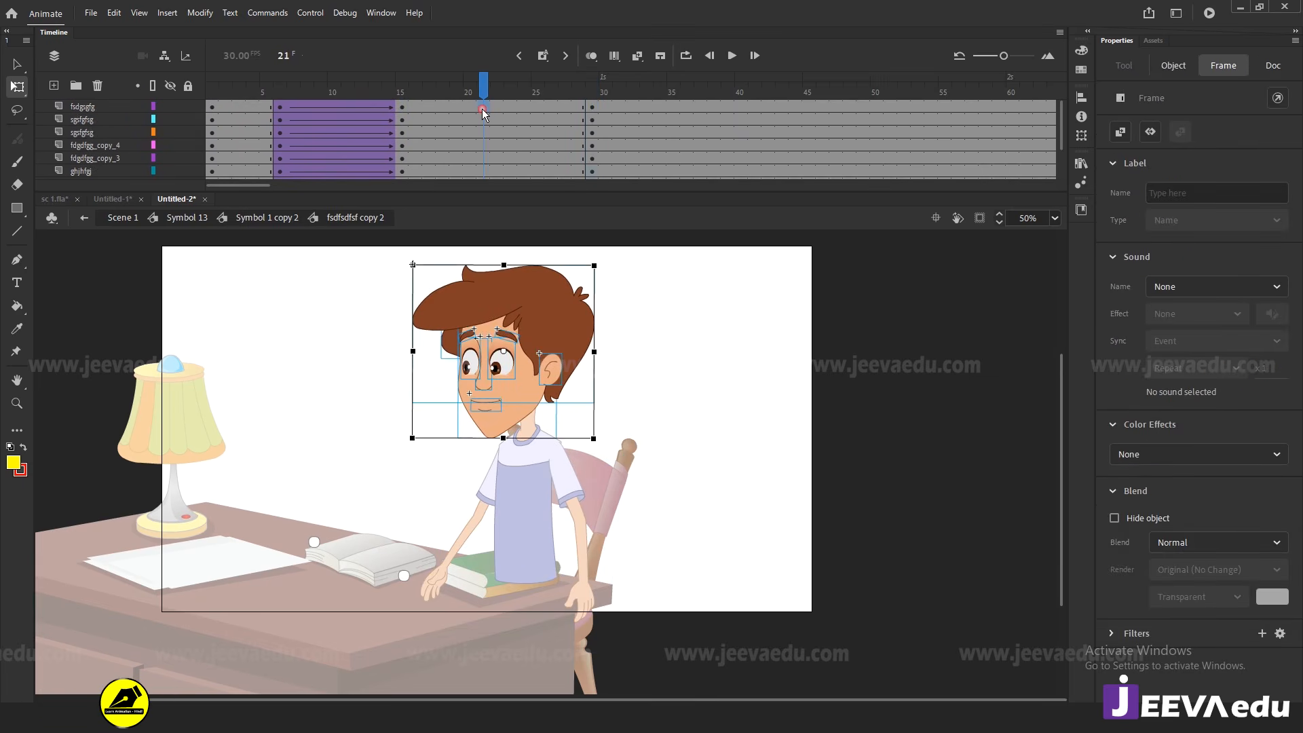
left_click(443, 121)
right_click(447, 131)
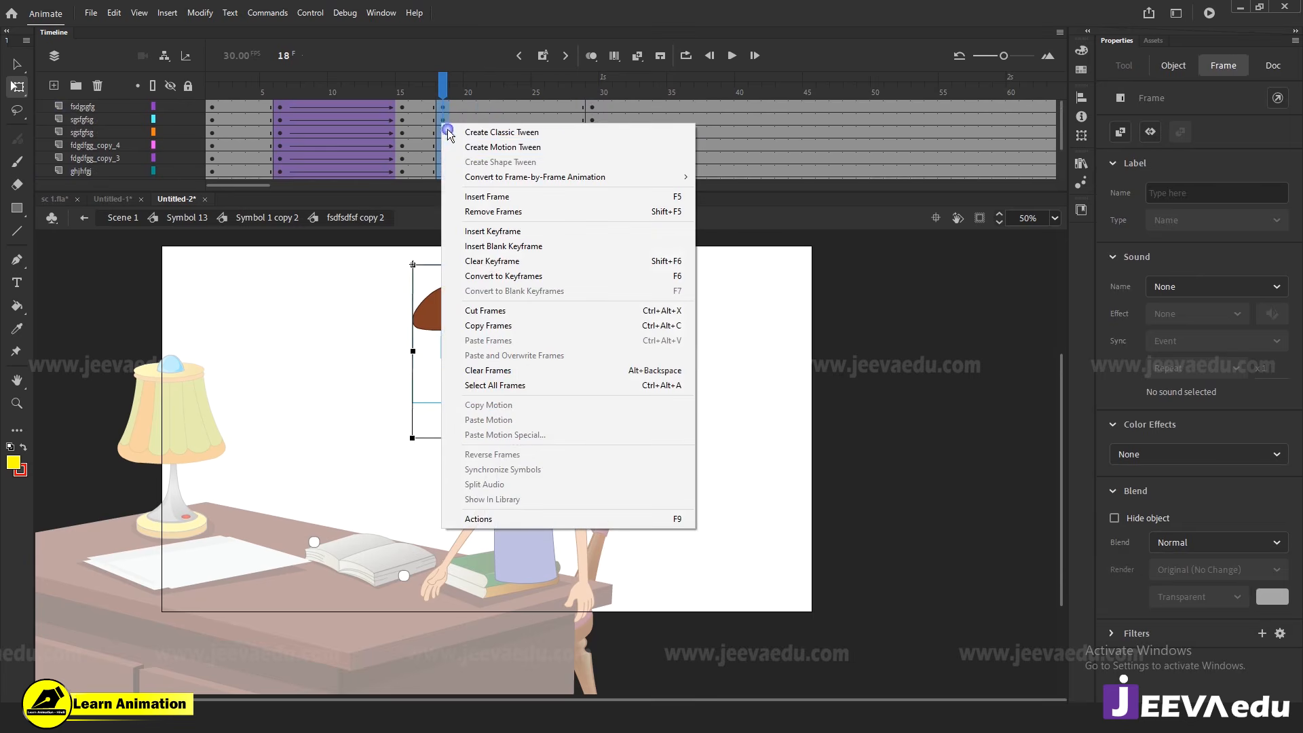
left_click(461, 131)
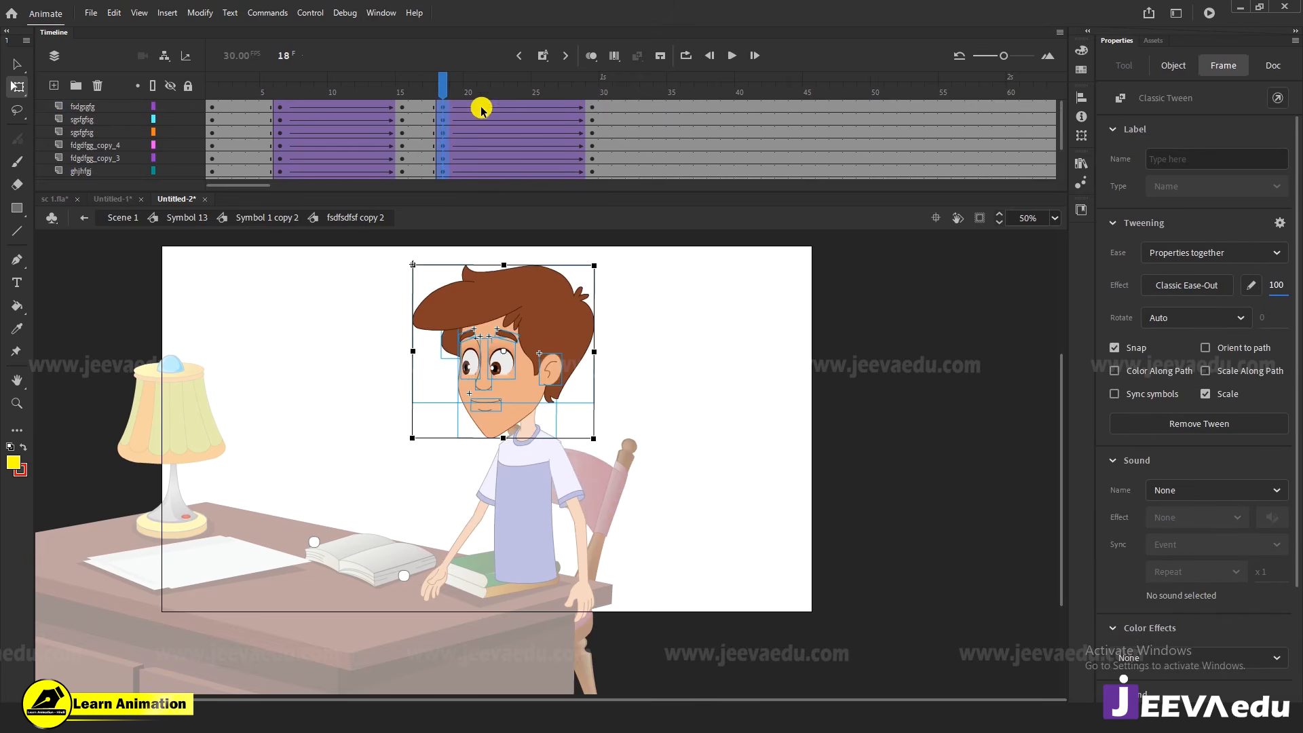
At frame 29, select the eyes, eyebrows, nose and mouth together without the face shape and nudge them down the face
left_click_drag(481, 91, 592, 129)
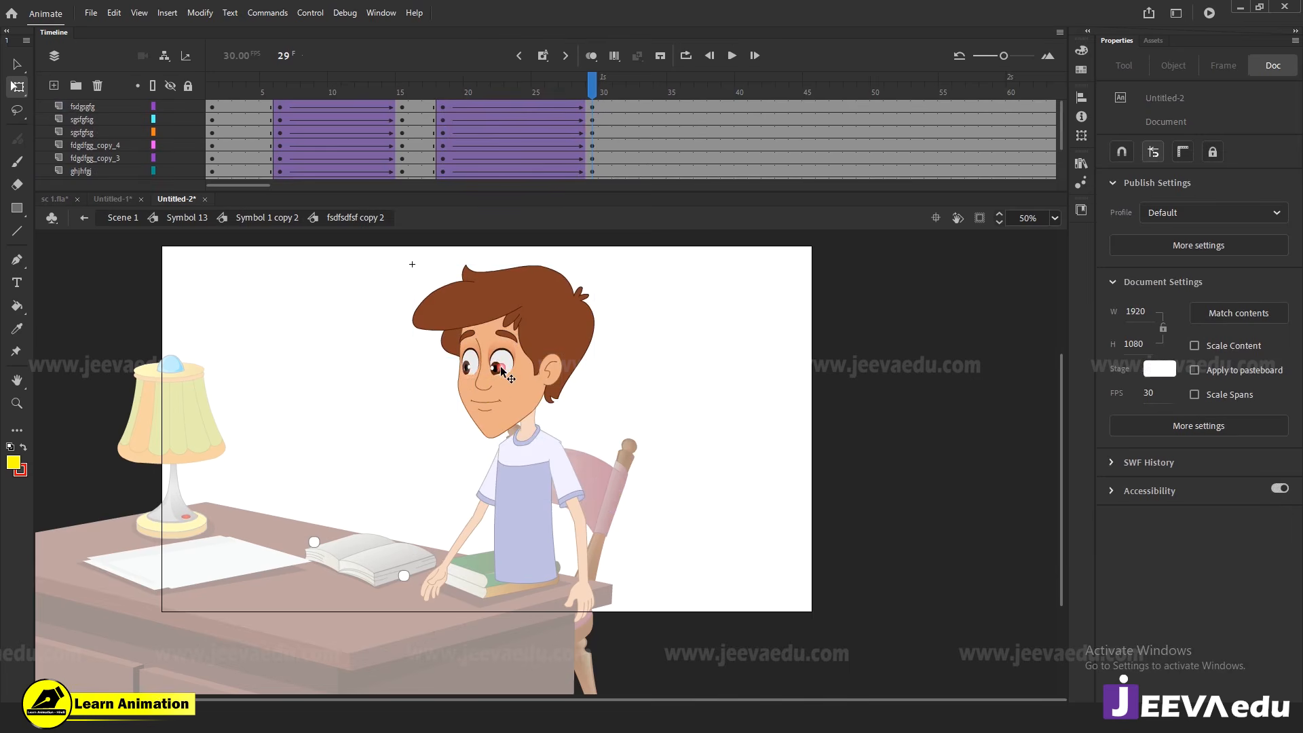
left_click(500, 370)
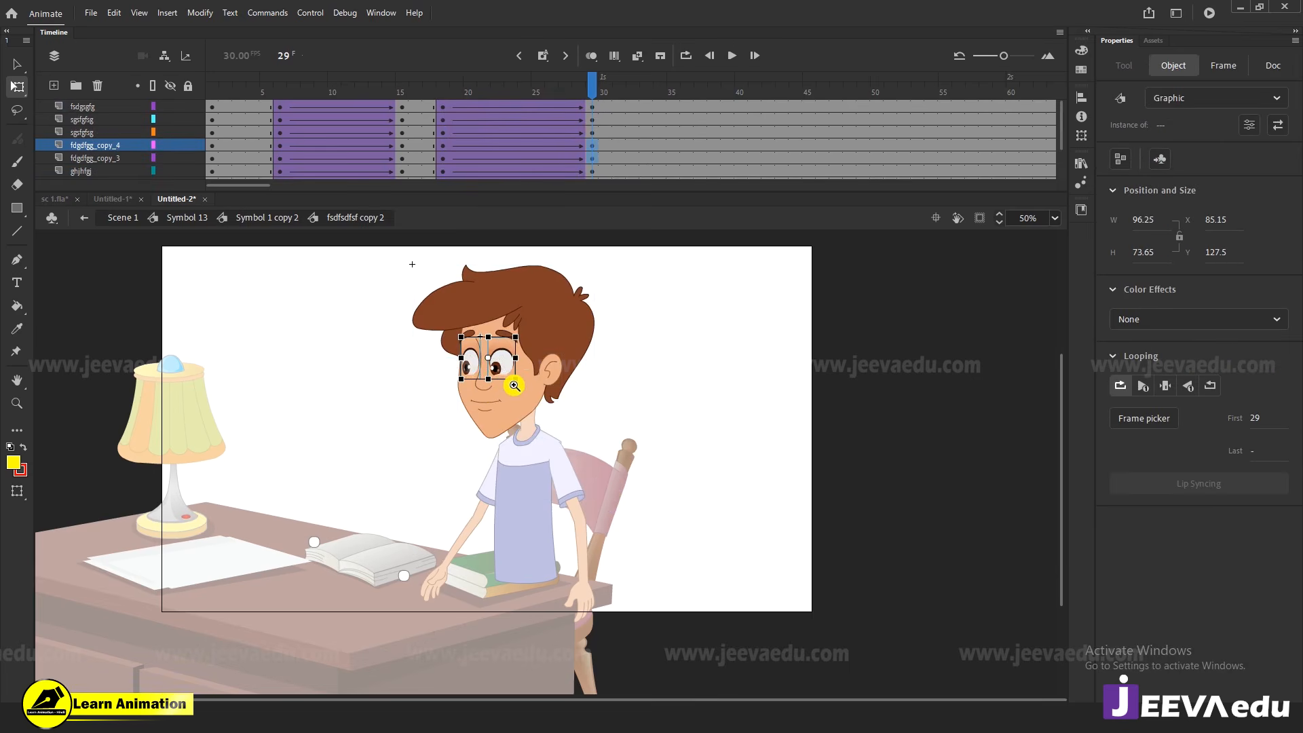
left_click(498, 393)
key("v")
left_click(558, 346, "shift")
left_click(485, 344, "shift")
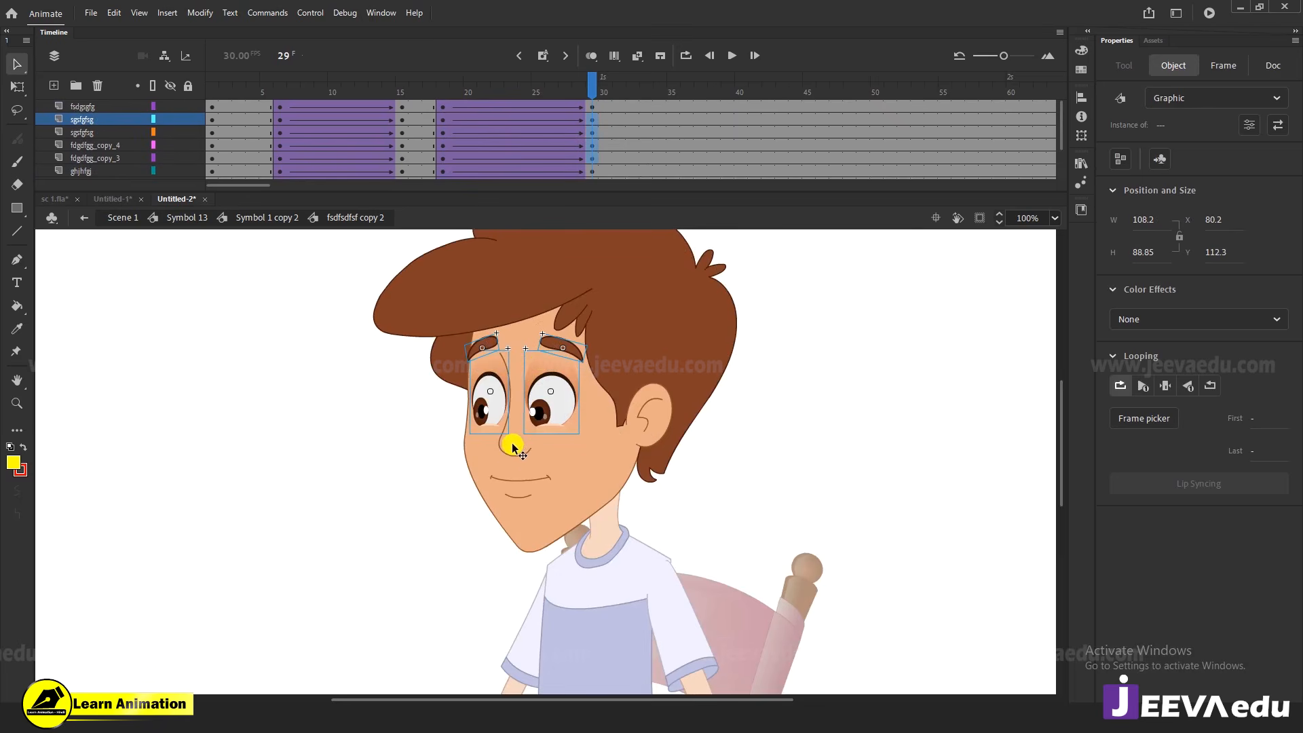
left_click(516, 460, "shift")
left_click(519, 485, "shift")
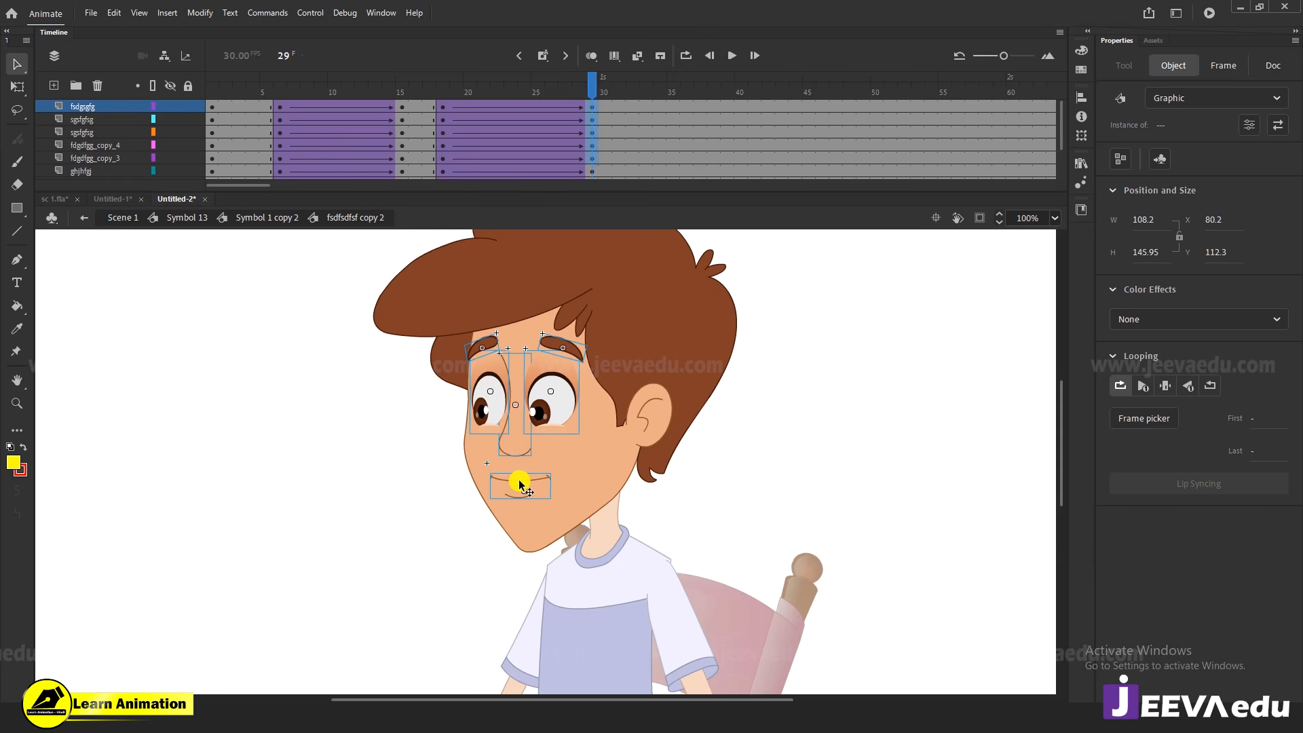
key("Down")
key("Down")
key("Down")
key("Down")
key("Down")
key("Down")
key("Down")
key("Down")
key("Down")
key("Down")
key("Down")
key("Down")
key("Down")
key("Down")
key("Down")
key("Down")
key("Down")
key("Down")
key("Down")
key("Down")
key("Right")
key("Right")
key("Right")
key("Right")
key("Right")
key("Right")
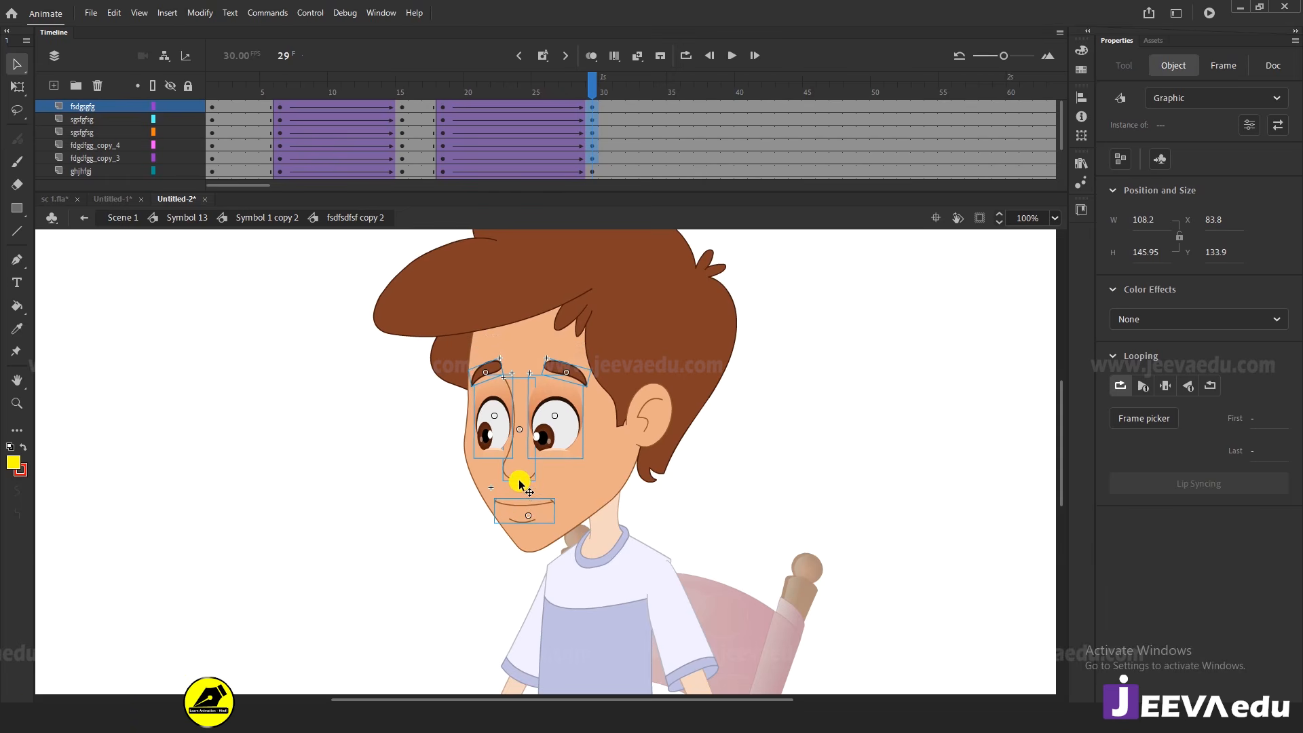
key("Left")
key("Left")
key("Left")
key("Left")
key("Left")
key("Left")
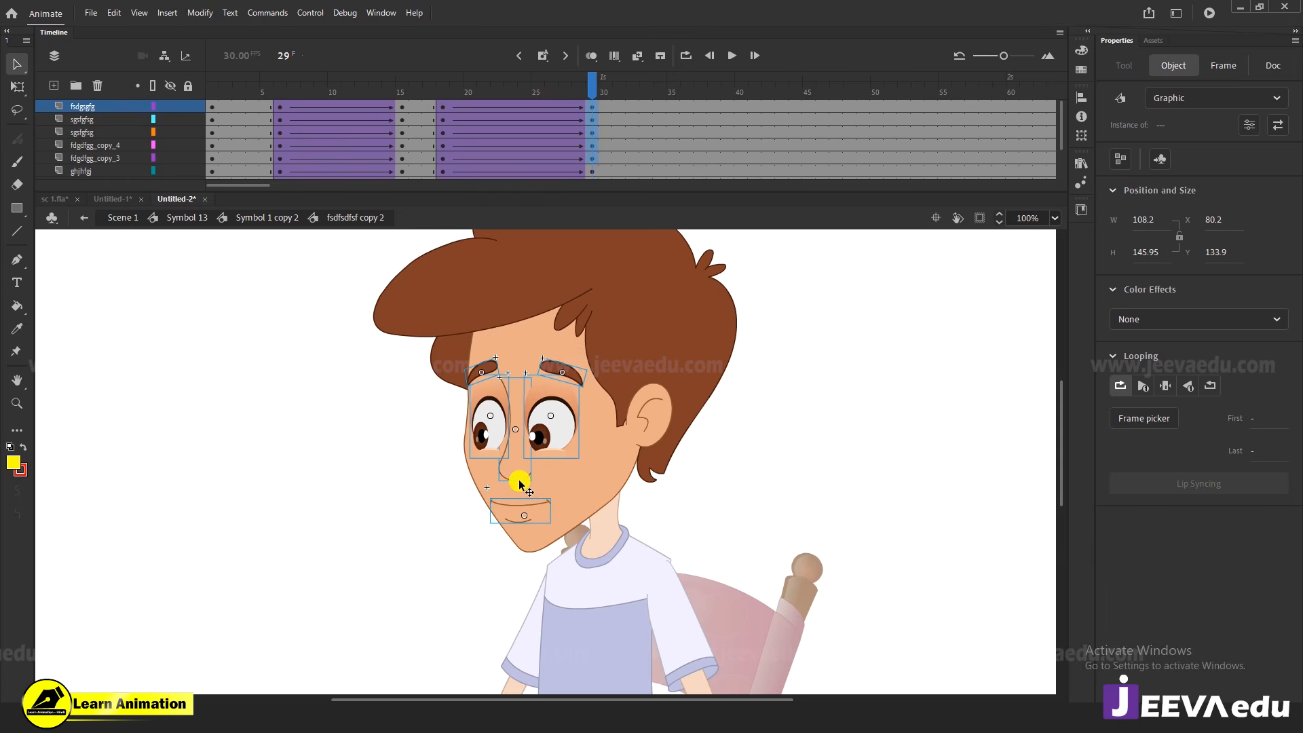
Check the facial shift near frame 29 and nudge the ear slightly upward on the head at that frame
left_click(406, 518)
left_click_drag(591, 80, 590, 202)
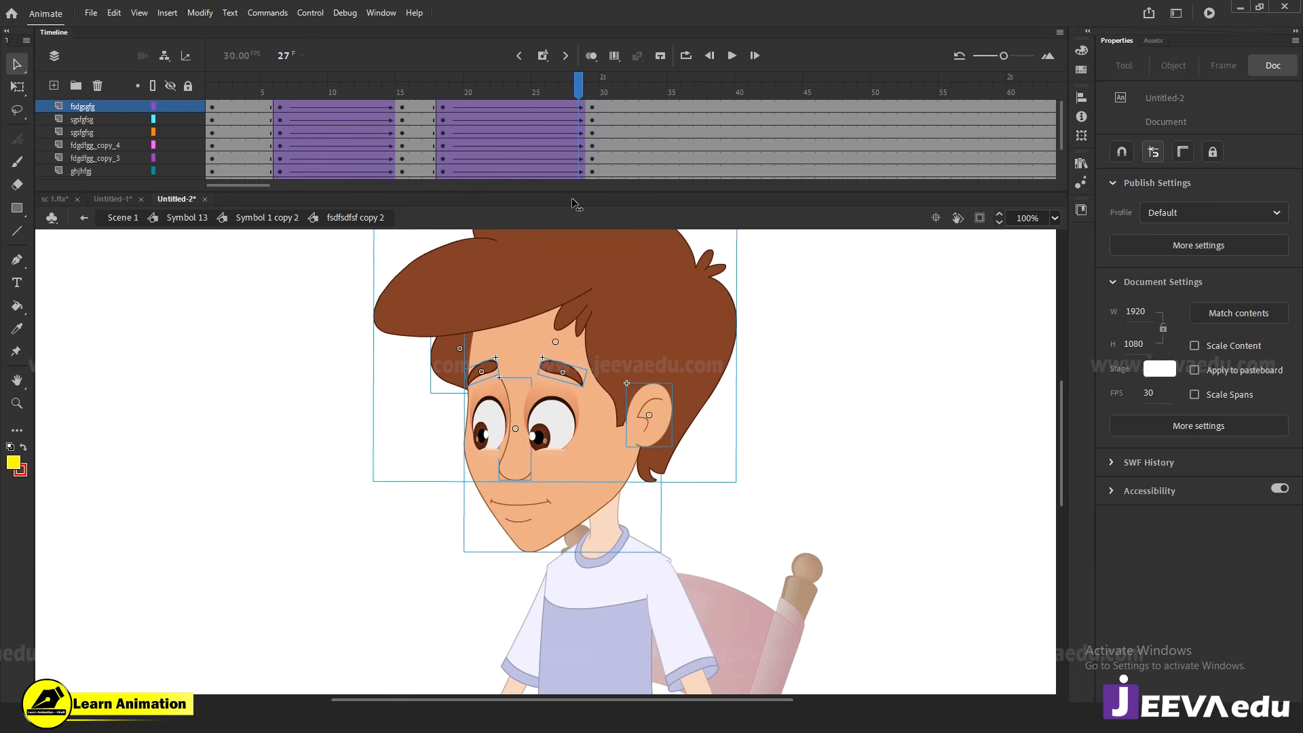
left_click(655, 427)
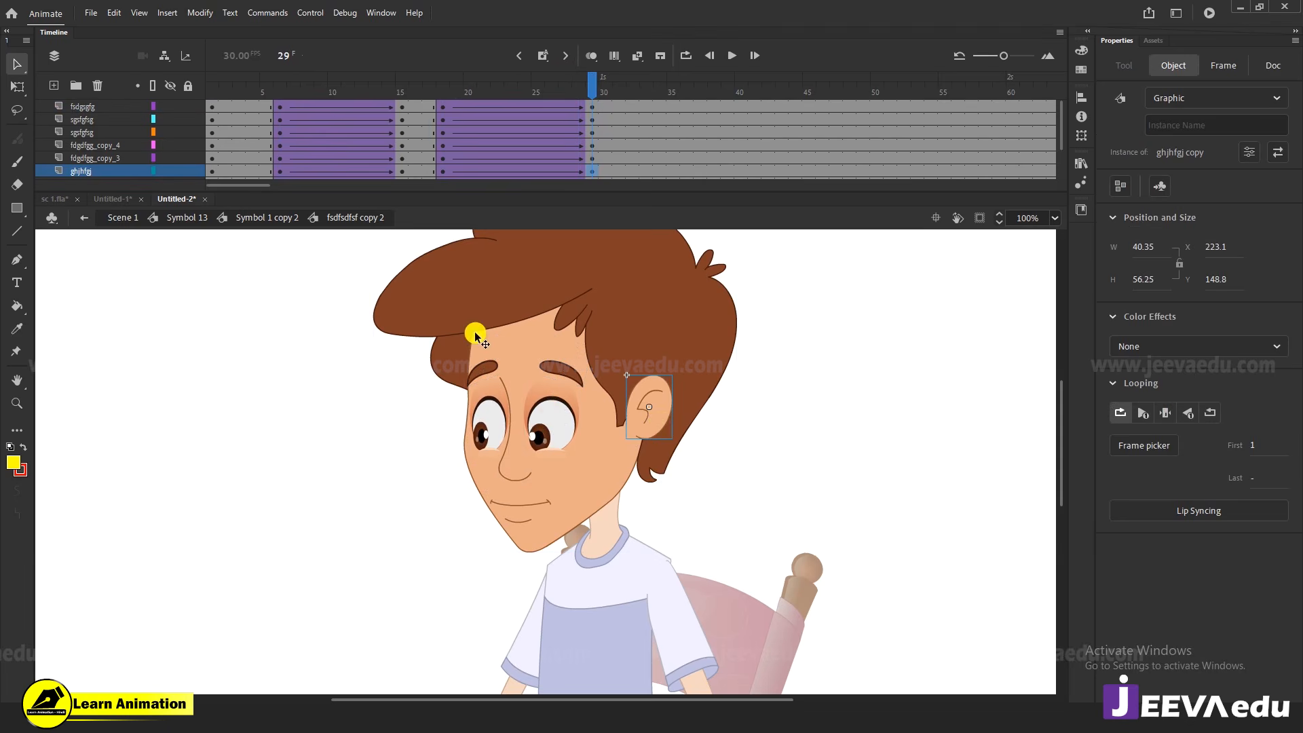
Return through Symbol 13 to the boy's symbol and, at frame 29, rotate his head slightly forward toward the desk
left_click(173, 217)
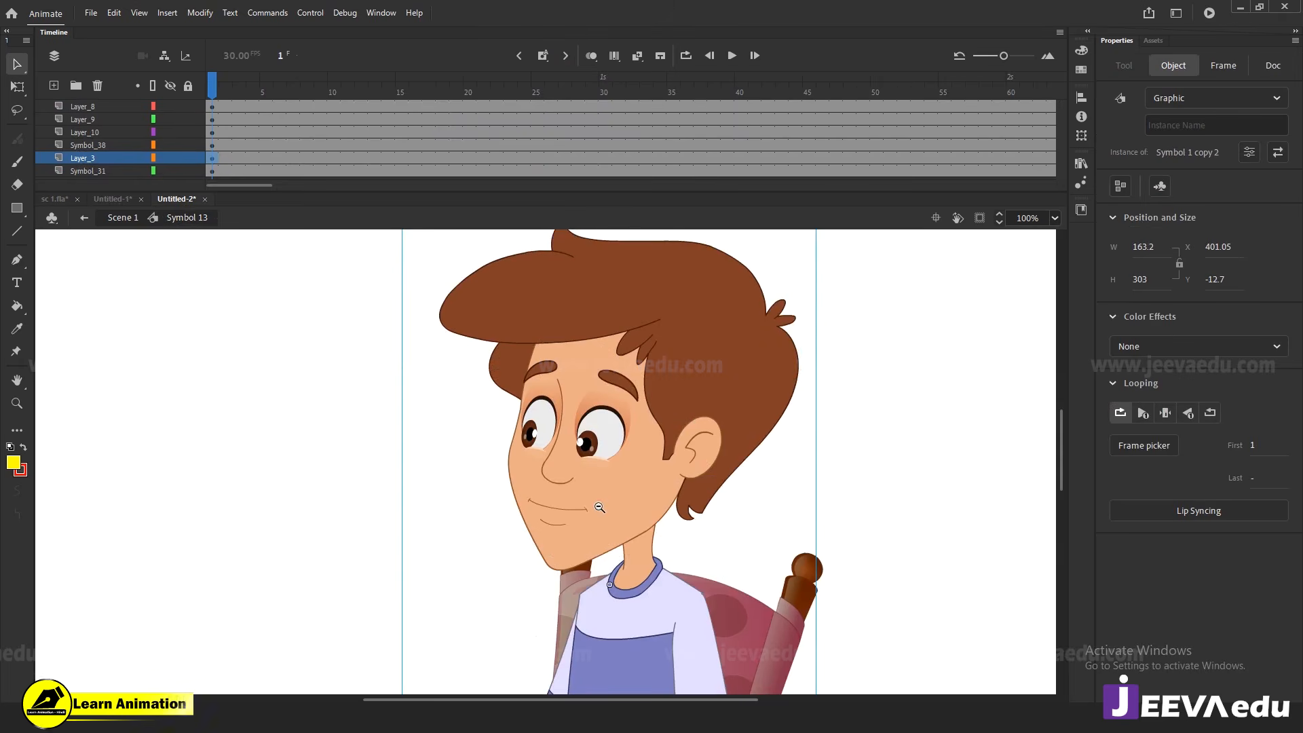
left_click(599, 507, "alt")
double_click(559, 439)
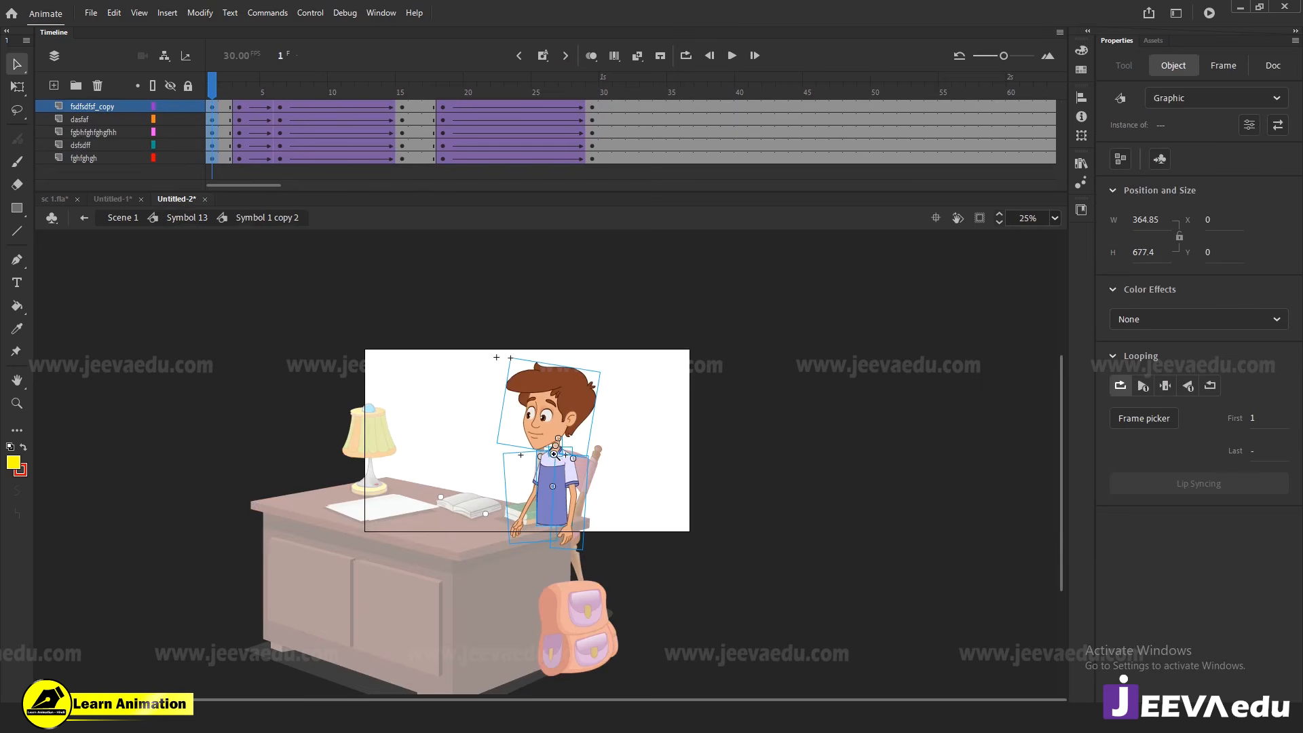
key("z")
left_click(553, 454)
left_click_drag(224, 81, 598, 145)
key("v")
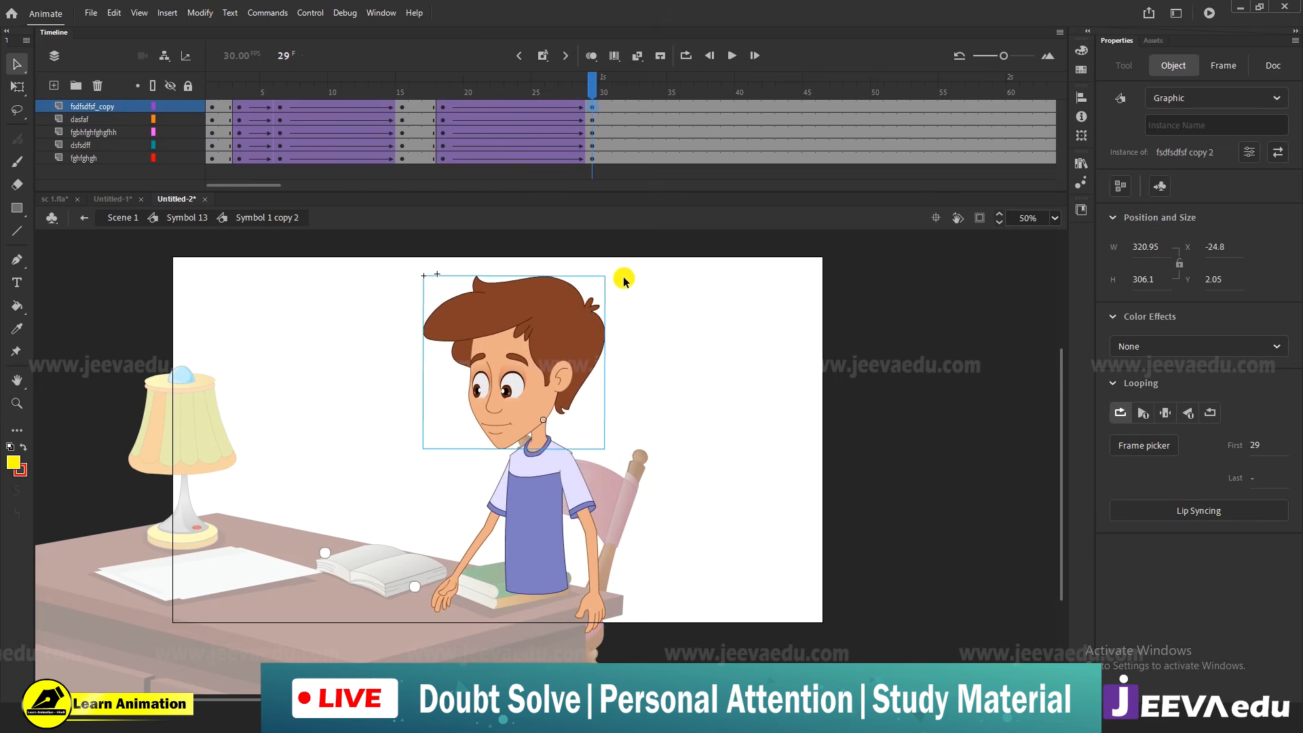
key("q")
left_click_drag(616, 275, 604, 265)
left_click_drag(599, 84, 567, 162)
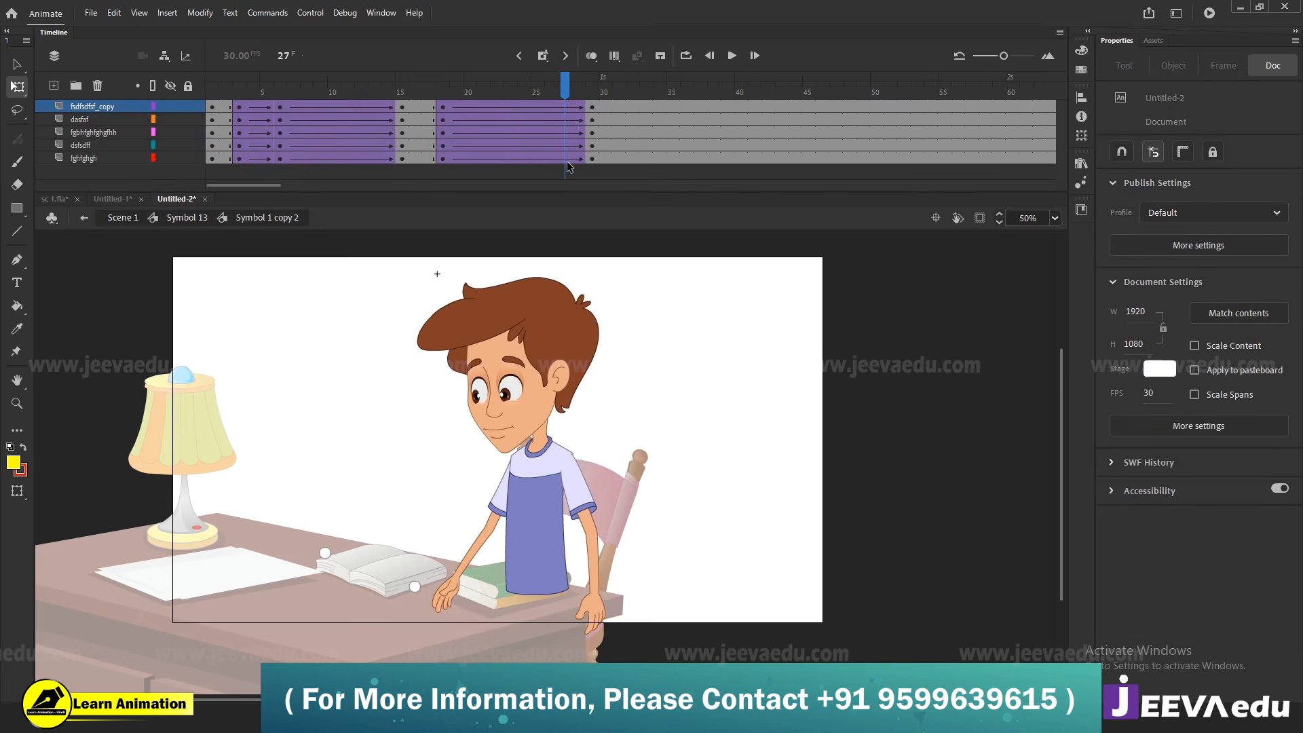
At frame 29, nudge the arm nearest the chair back slightly up and outward so its sleeve meets the shoulder line
left_click(574, 498)
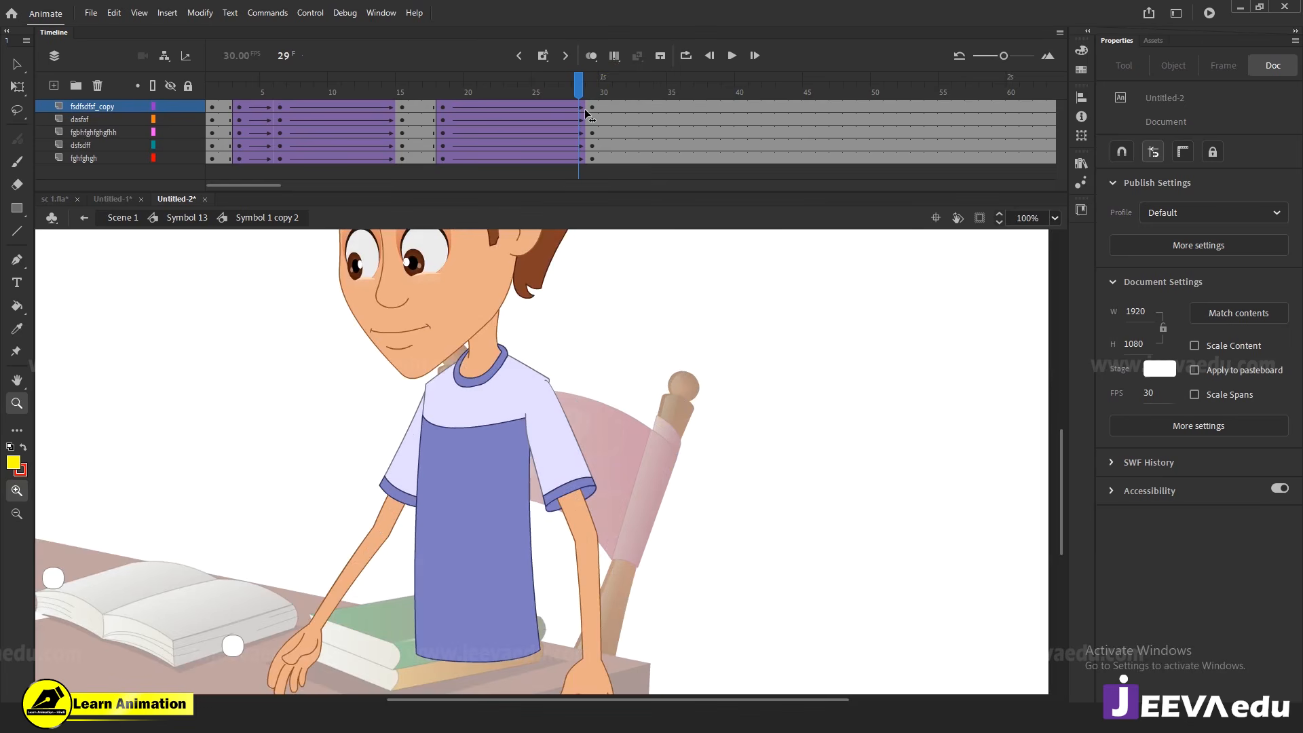
left_click_drag(587, 115, 595, 145)
left_click(546, 395)
left_click(548, 419)
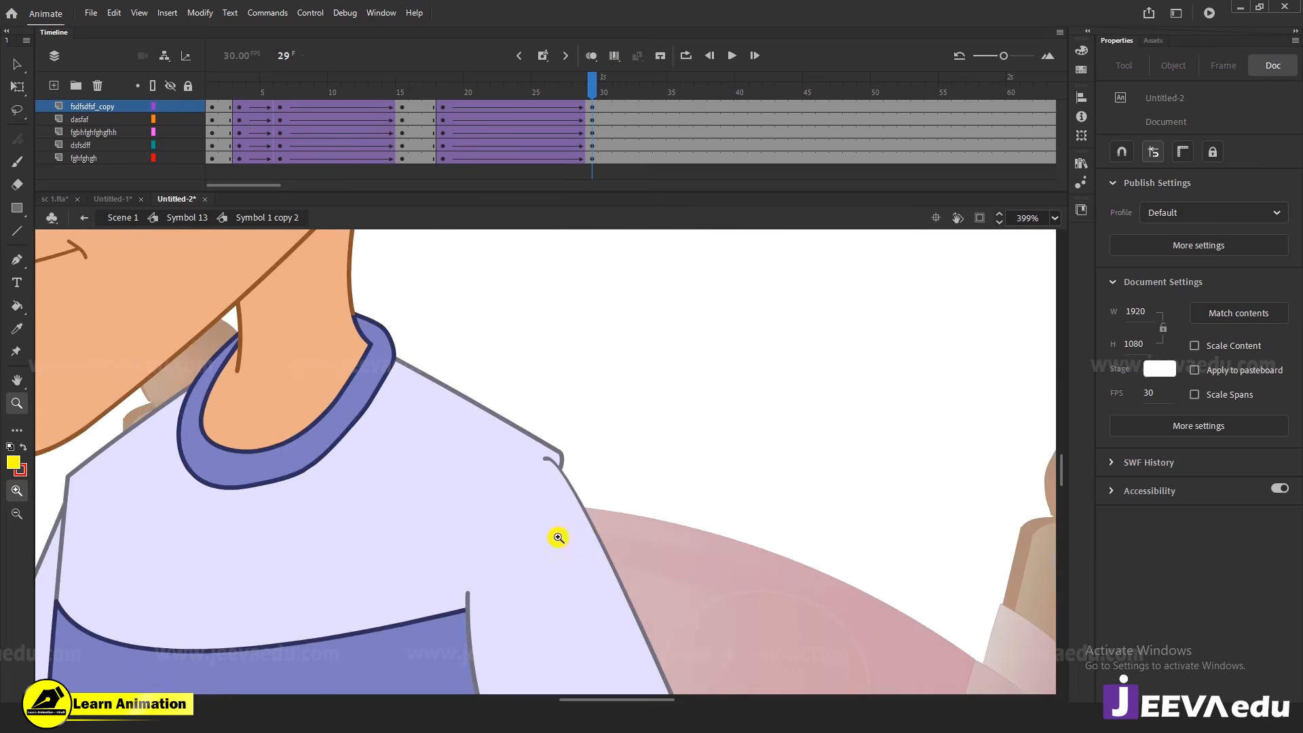
key("v")
left_click(559, 540)
key("Up")
key("Up")
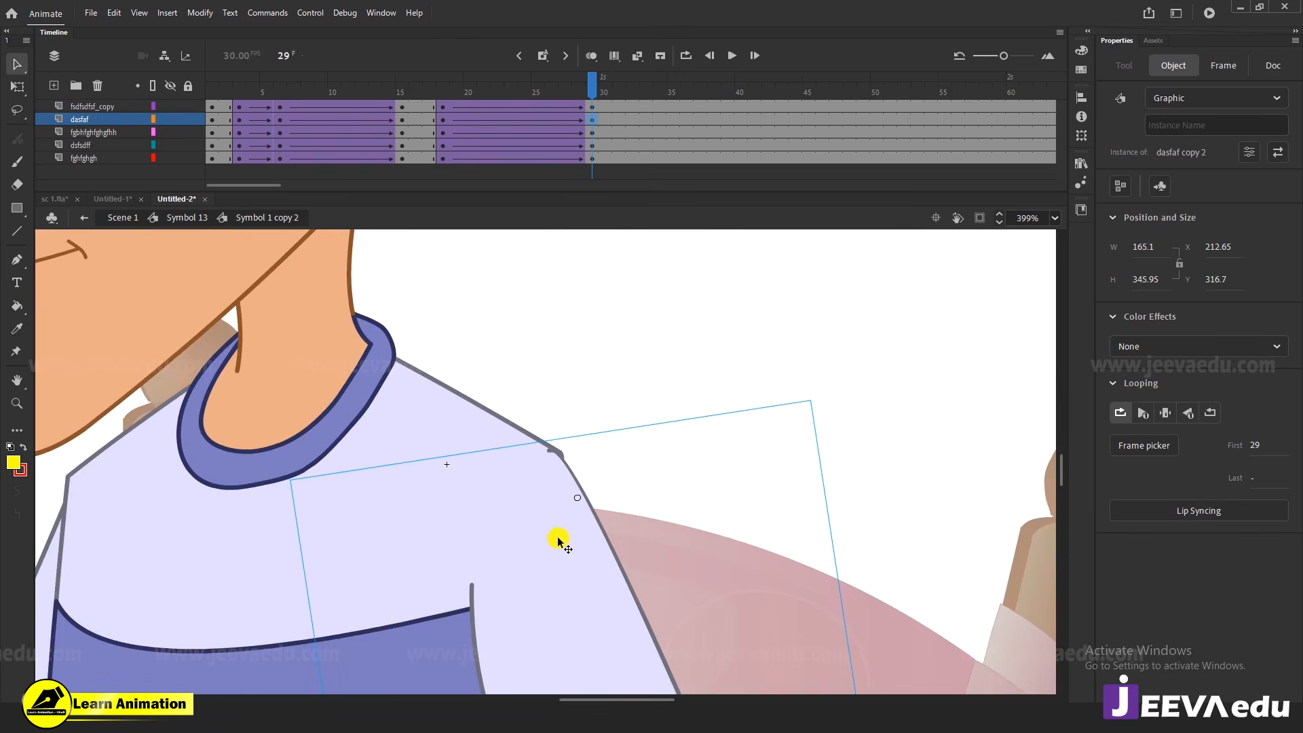
key("Right")
key("Right")
key("z")
left_click(559, 540, "alt")
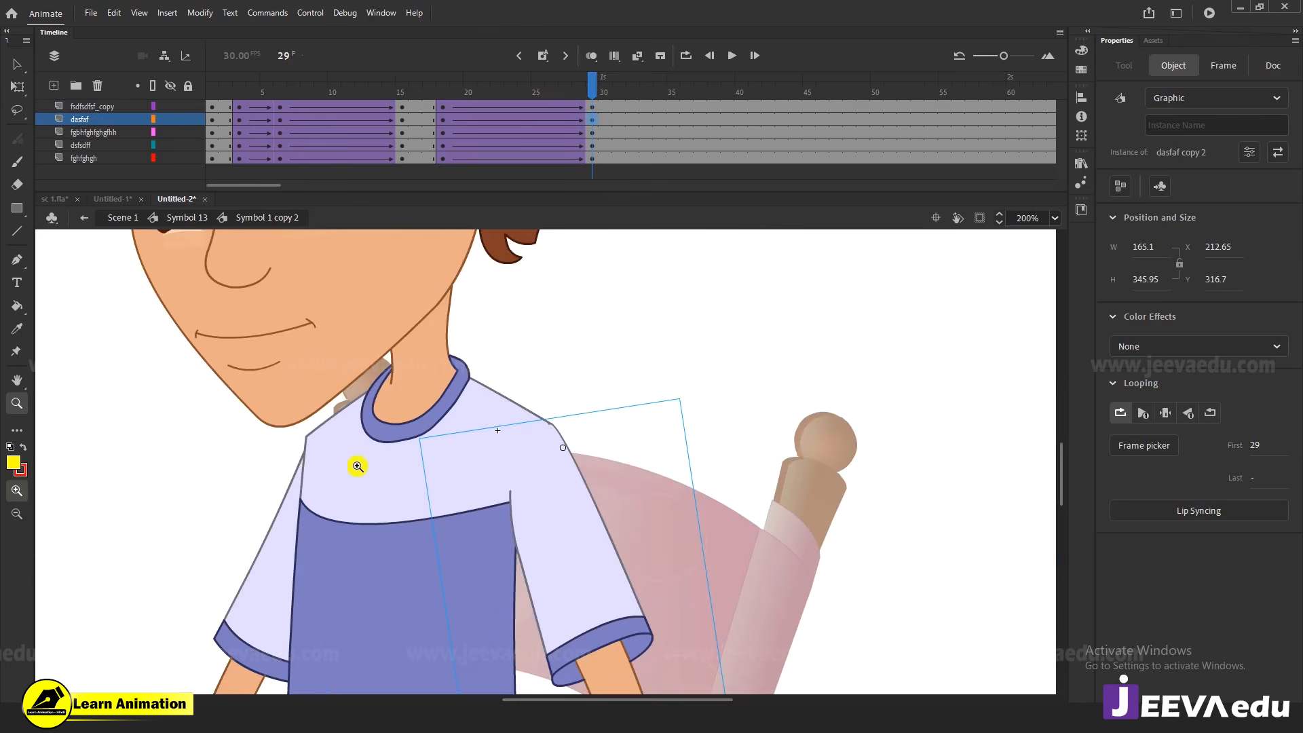
At frame 29, nudge the arm nearest the open book slightly upward to line up with the shirt's shoulder
key("v")
left_click(280, 543)
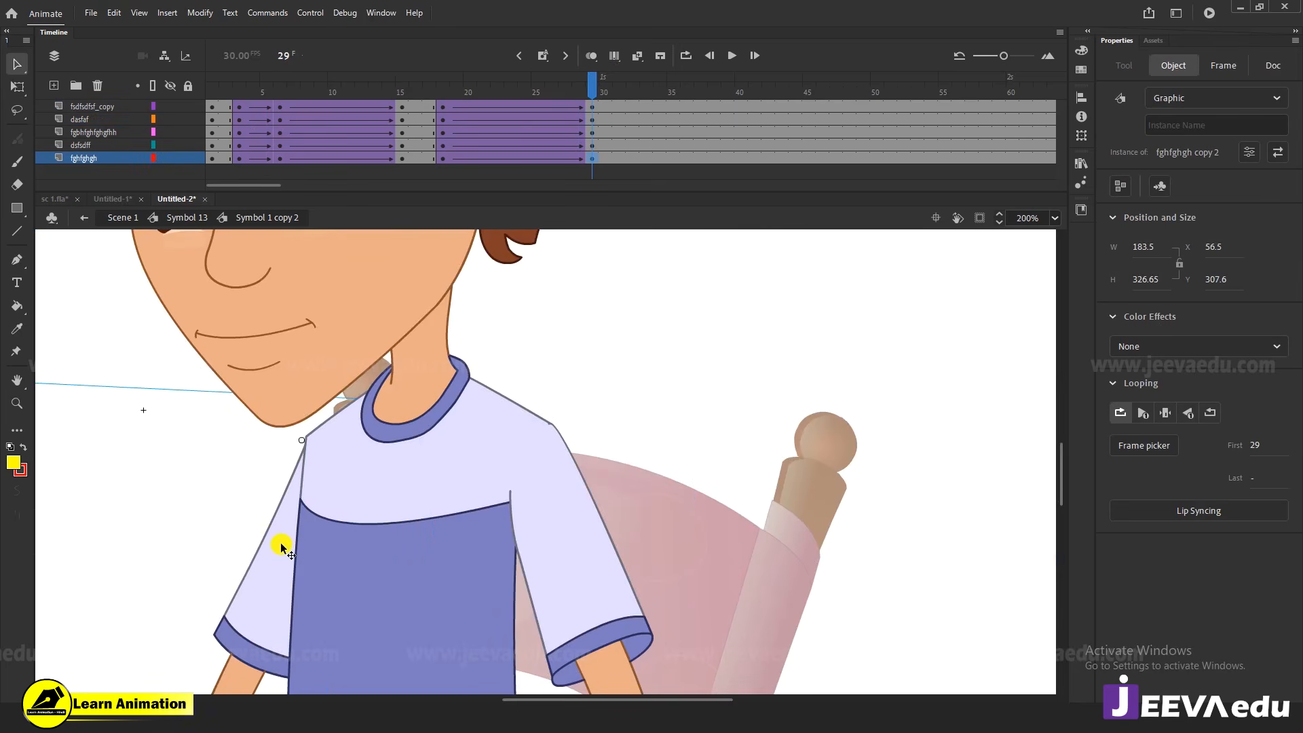
key("Up")
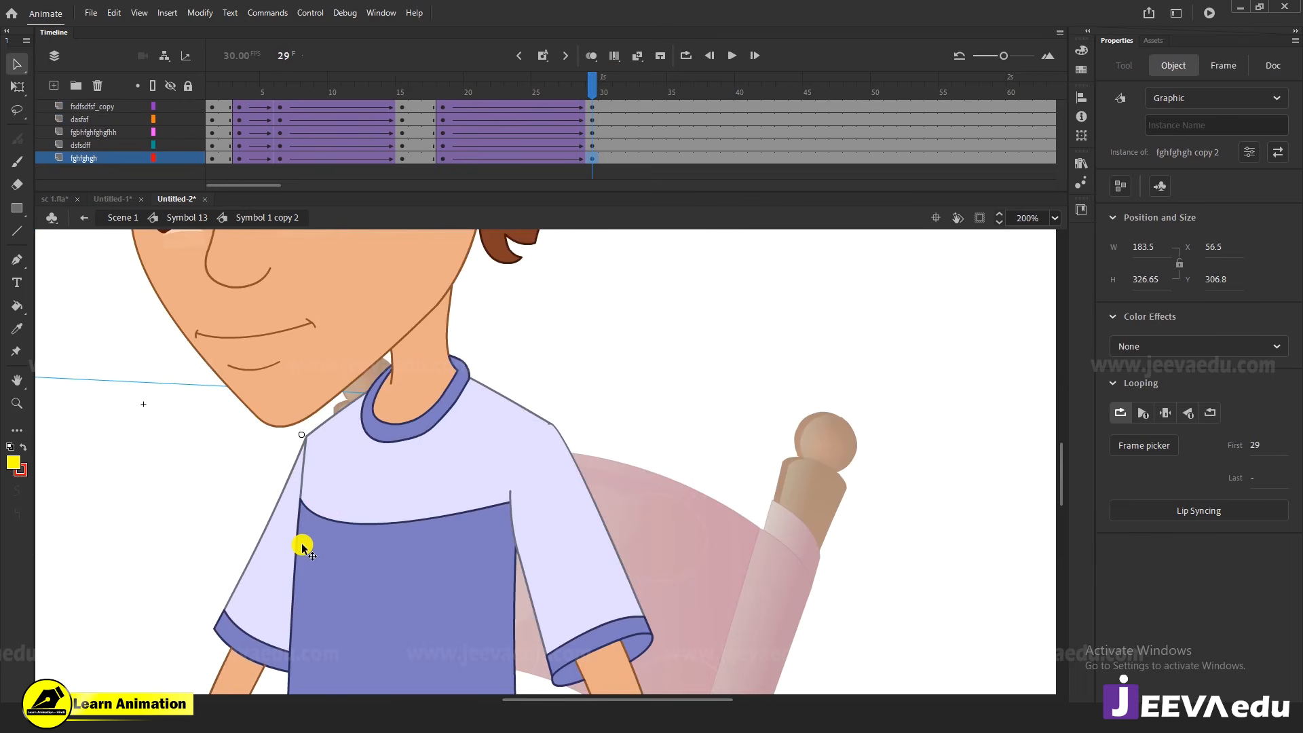
key("z")
left_click(304, 546, "alt")
left_click(462, 509, "alt")
left_click_drag(626, 452, 605, 490)
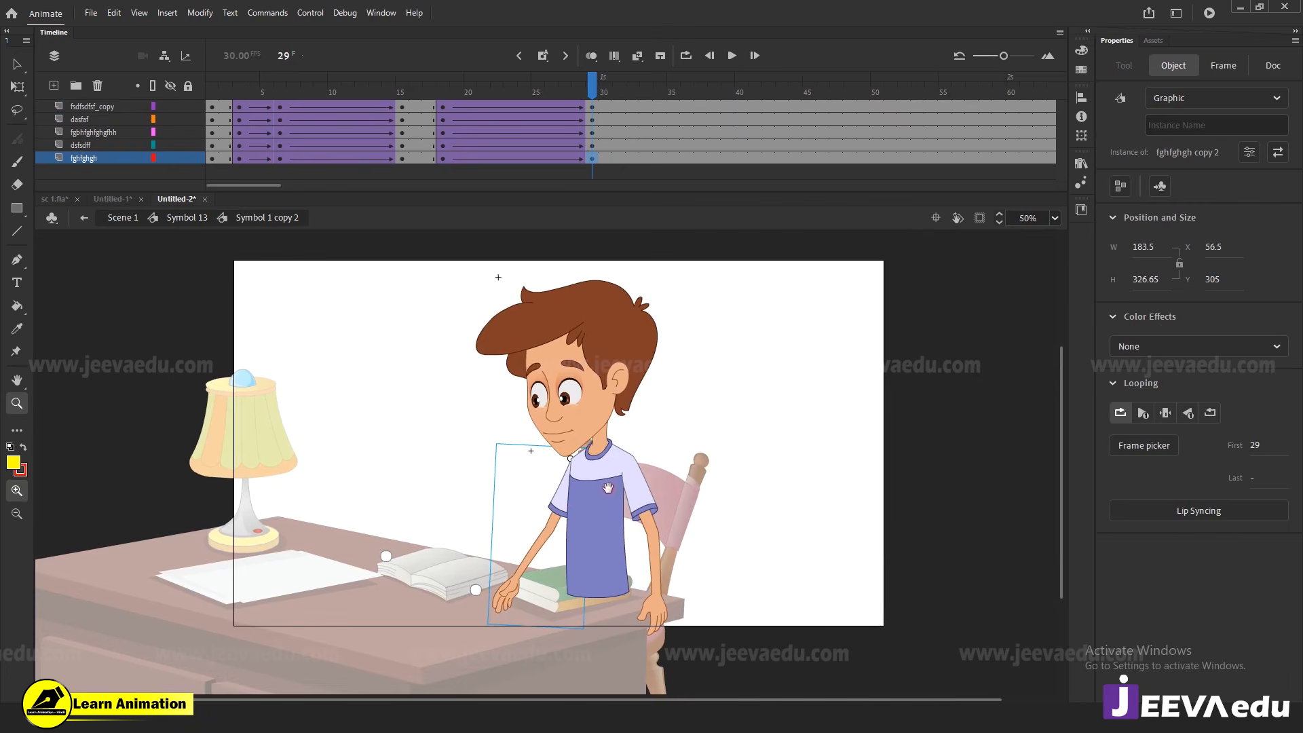
Play and step through the boy's motion up to frame 29, and return to Symbol 13 to play it in the full scene
key("Return")
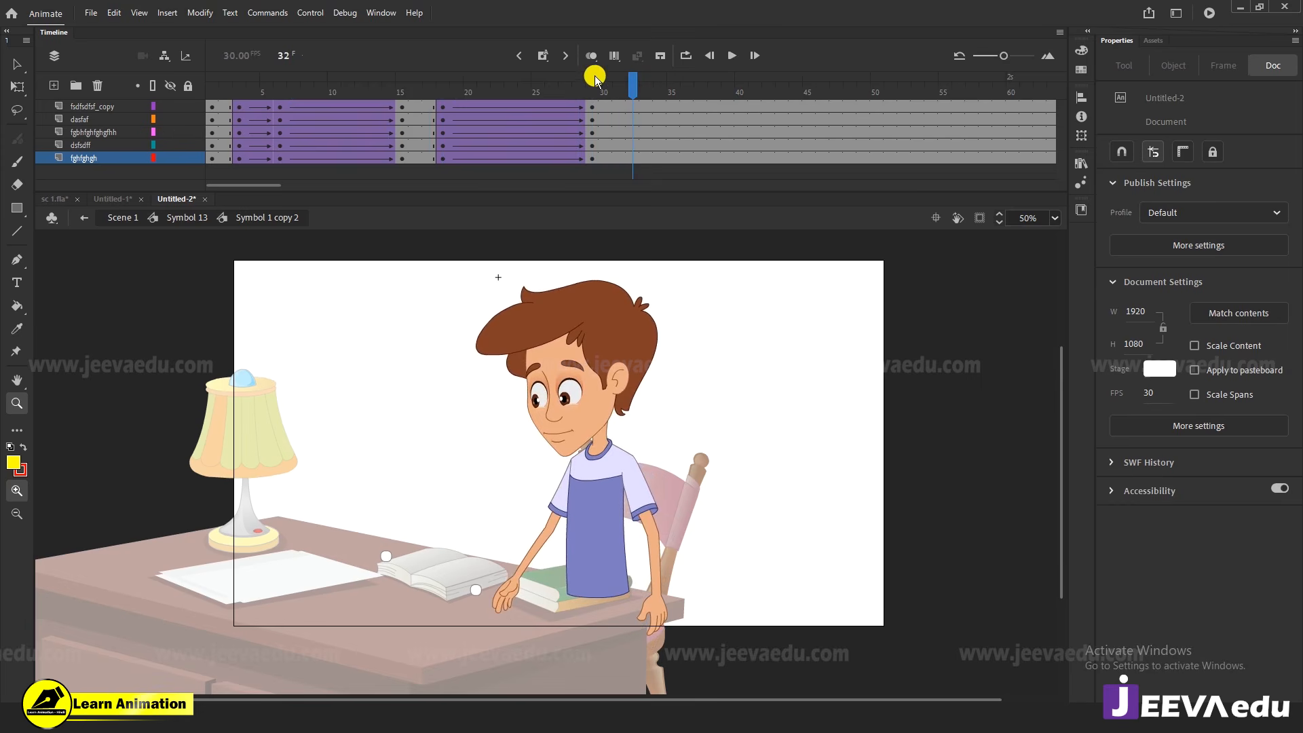
key("Return")
key("period")
key("period")
key("period")
key("period")
key("period")
key("period")
key("period")
key("period")
key("period")
key("period")
key("period")
key("period")
key("period")
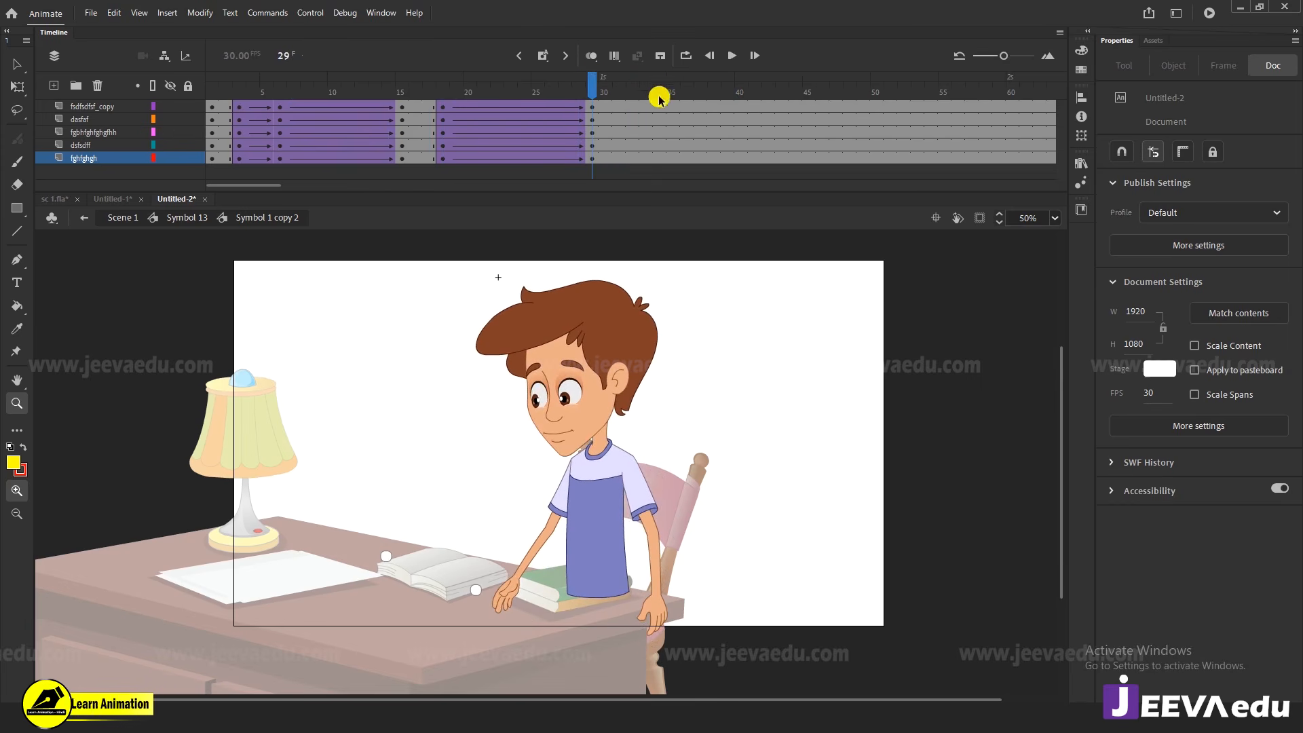
key("Return")
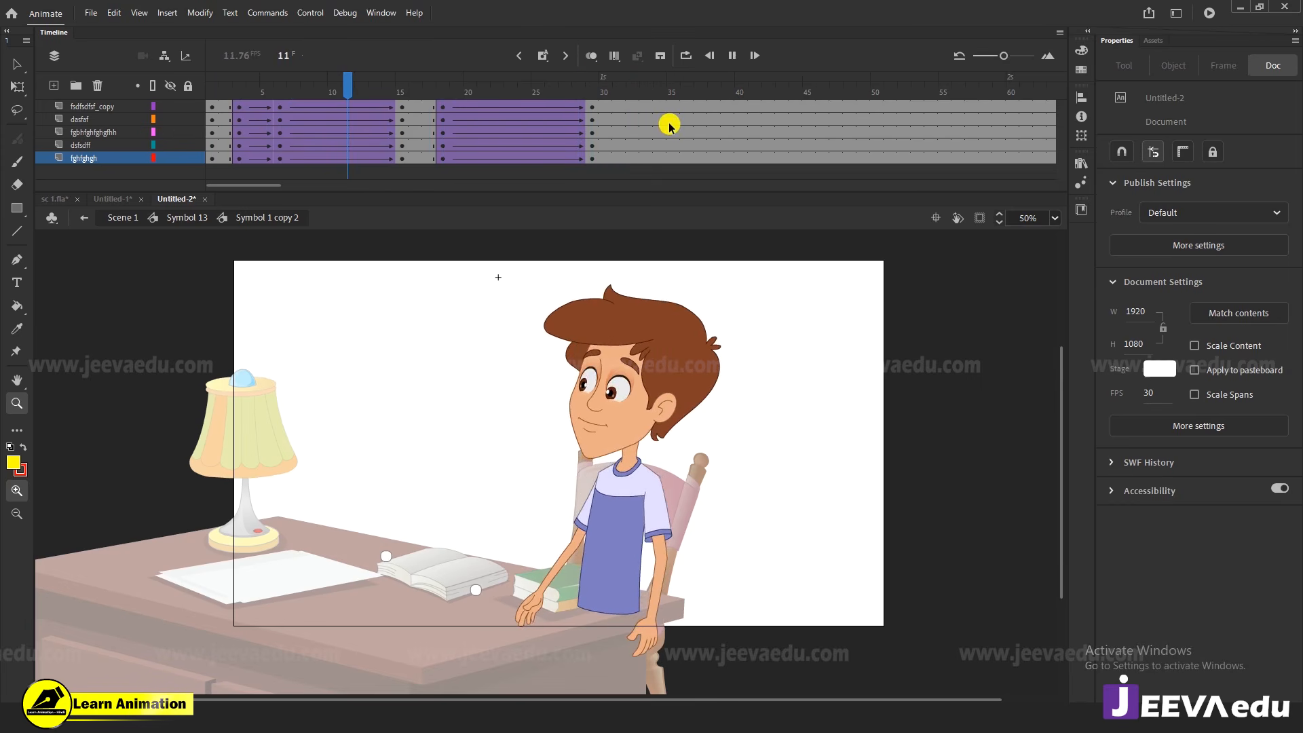
key("Return")
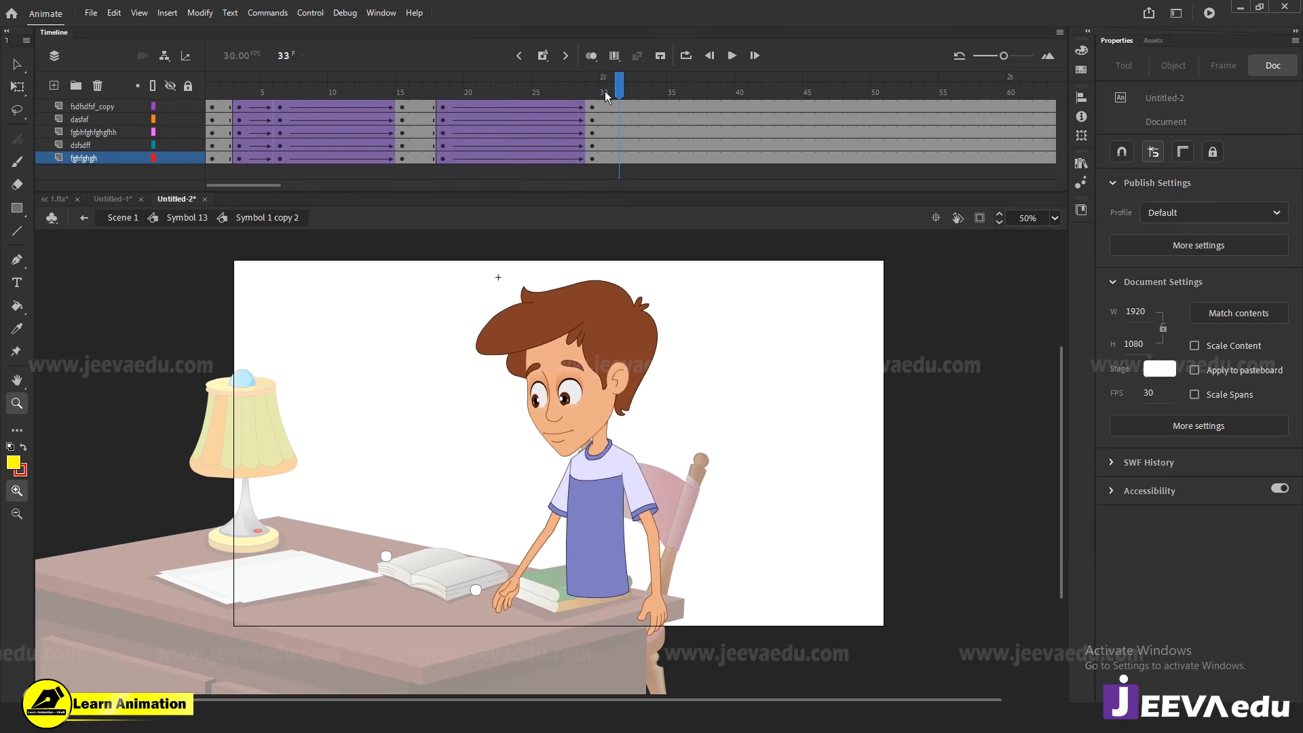
left_click_drag(604, 91, 585, 137)
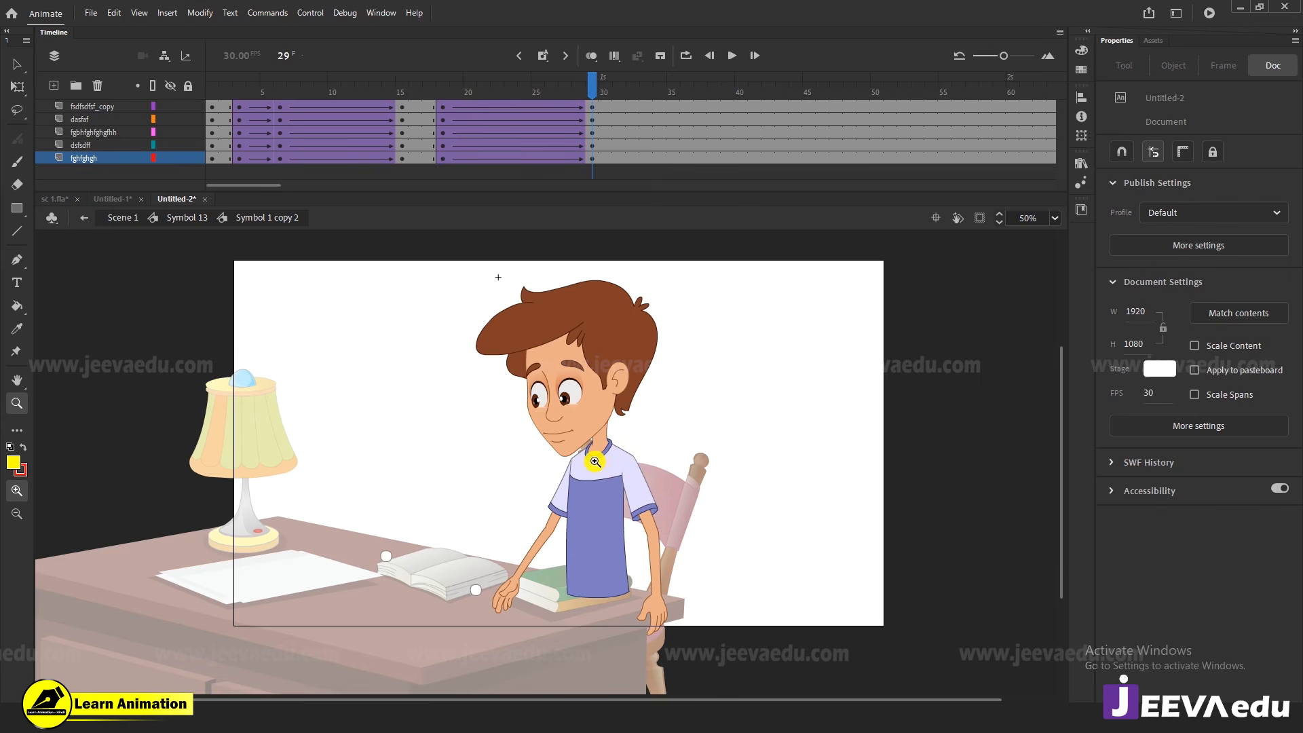
left_click(187, 218)
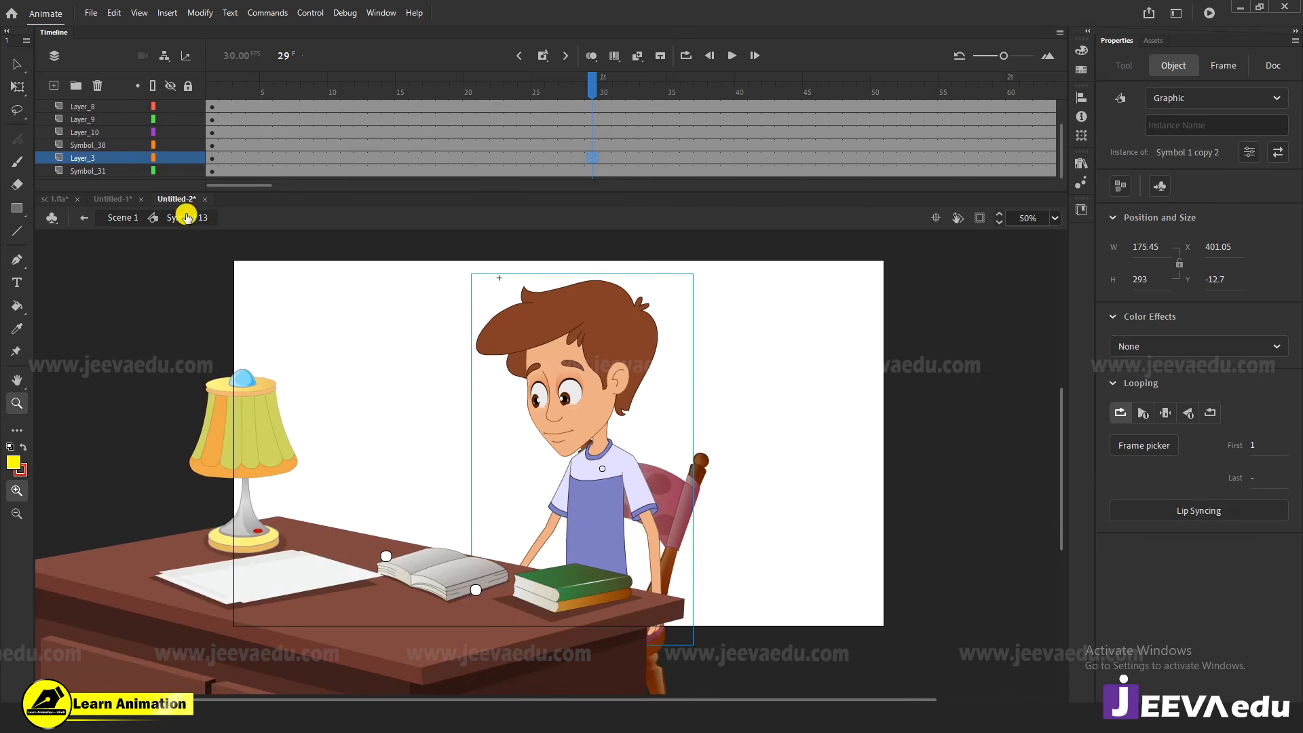
key("Return")
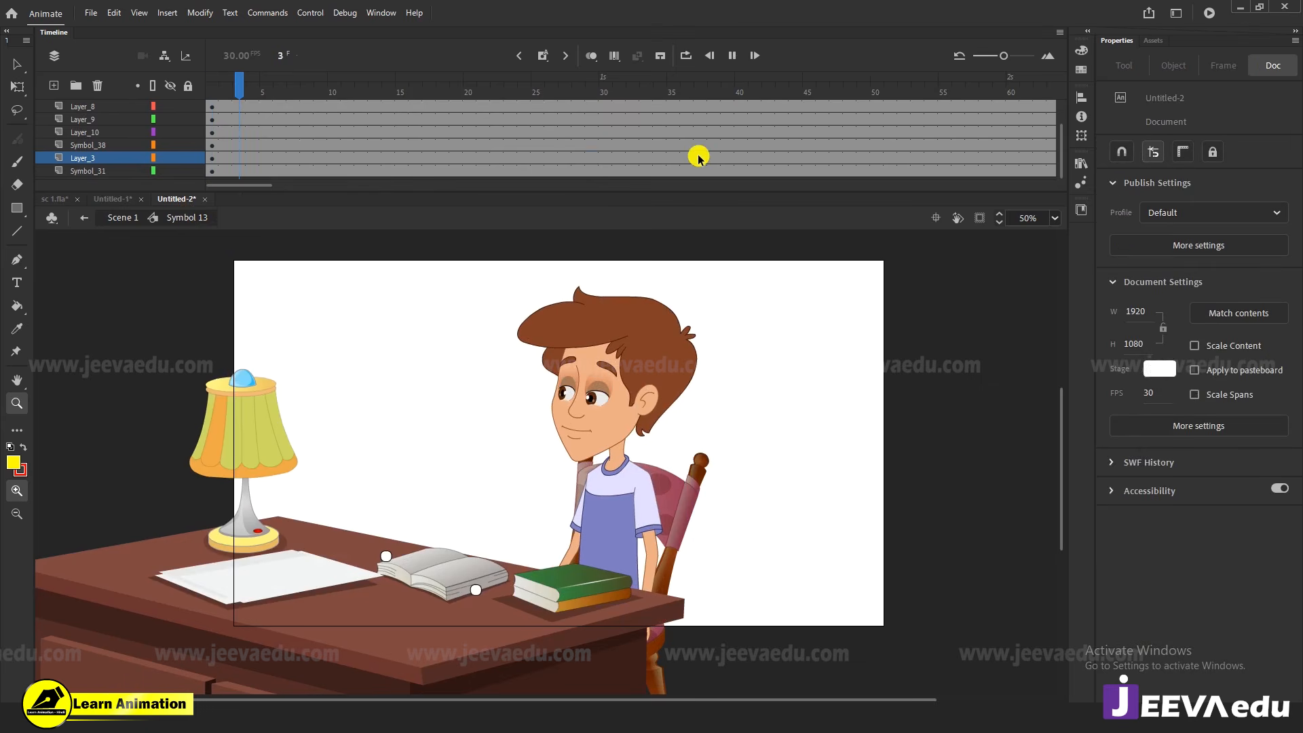
Remove the stack of green books on Layer_2 from the desk in Symbol 13
scroll(191, 121, "up", 1)
left_click(115, 110)
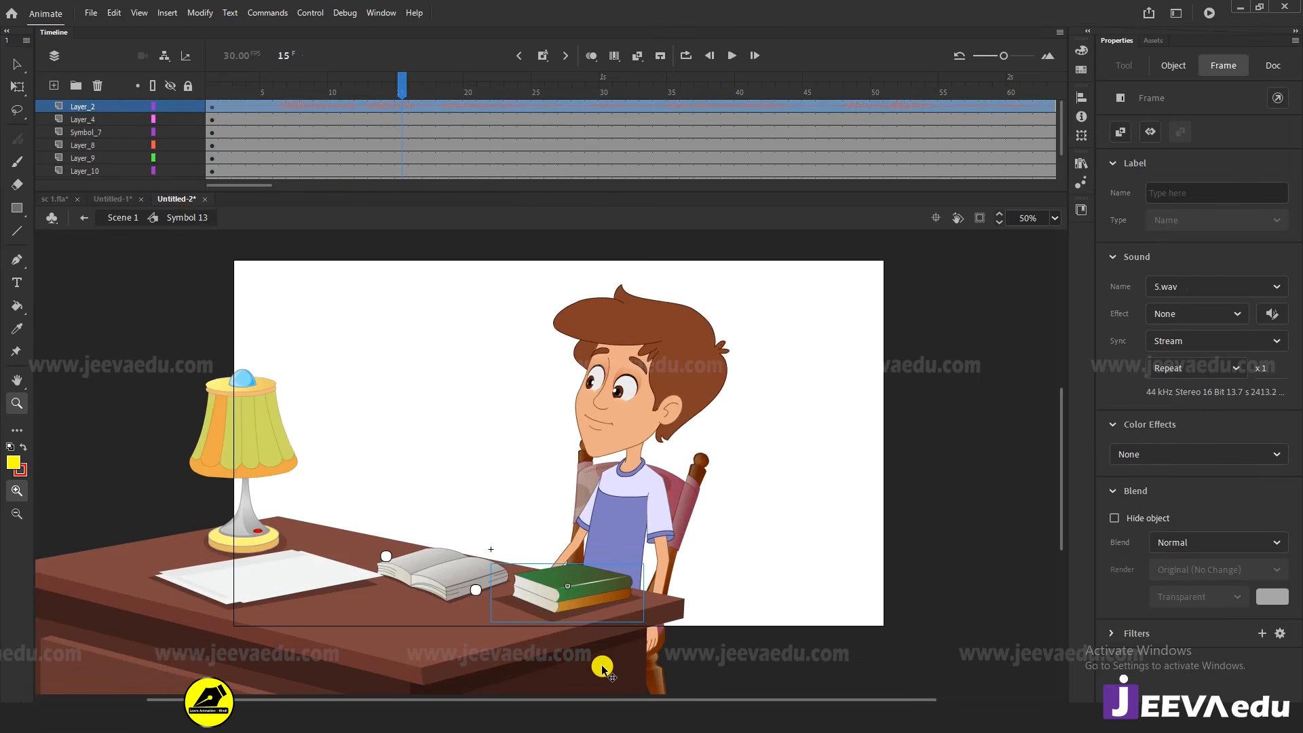
key("F7")
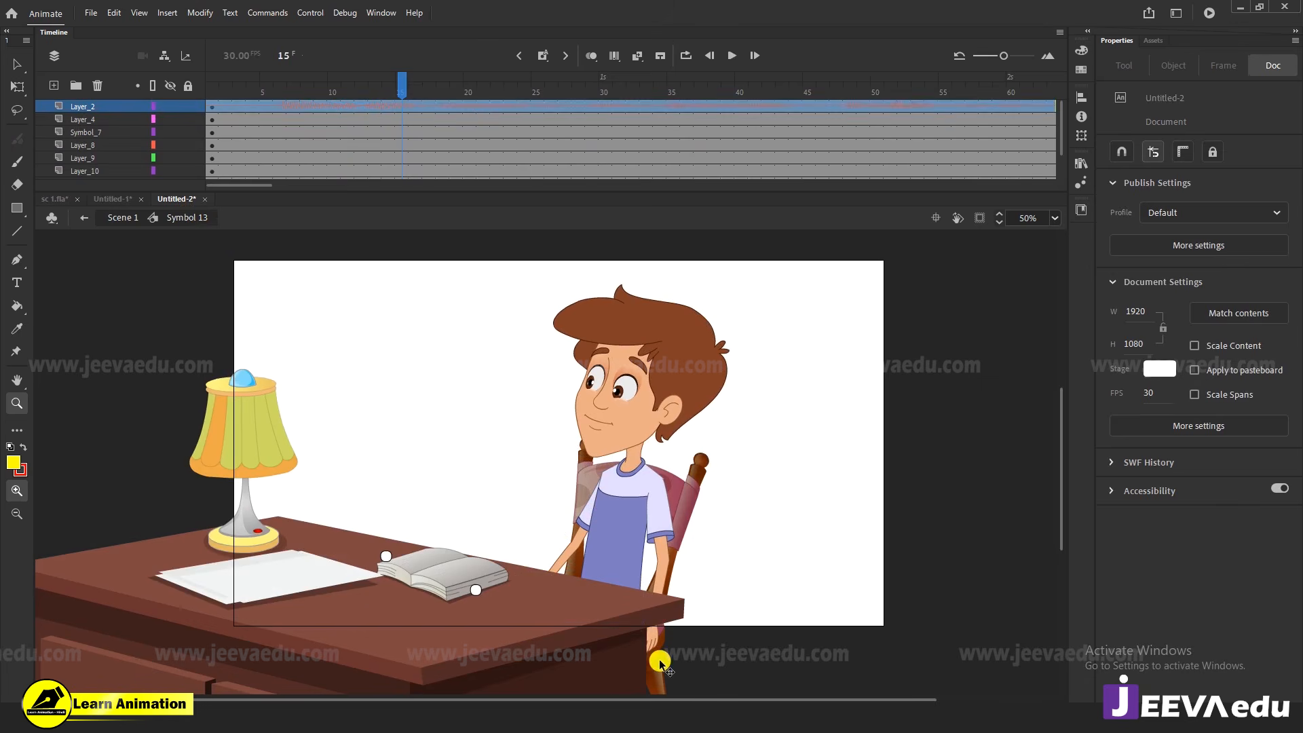
Paste the stack of green books back in place on Layer_2, and cut it from the desk again at frame 15
key("ctrl+shift+v")
left_click(735, 570)
key("ctrl+minus")
key("ctrl+minus")
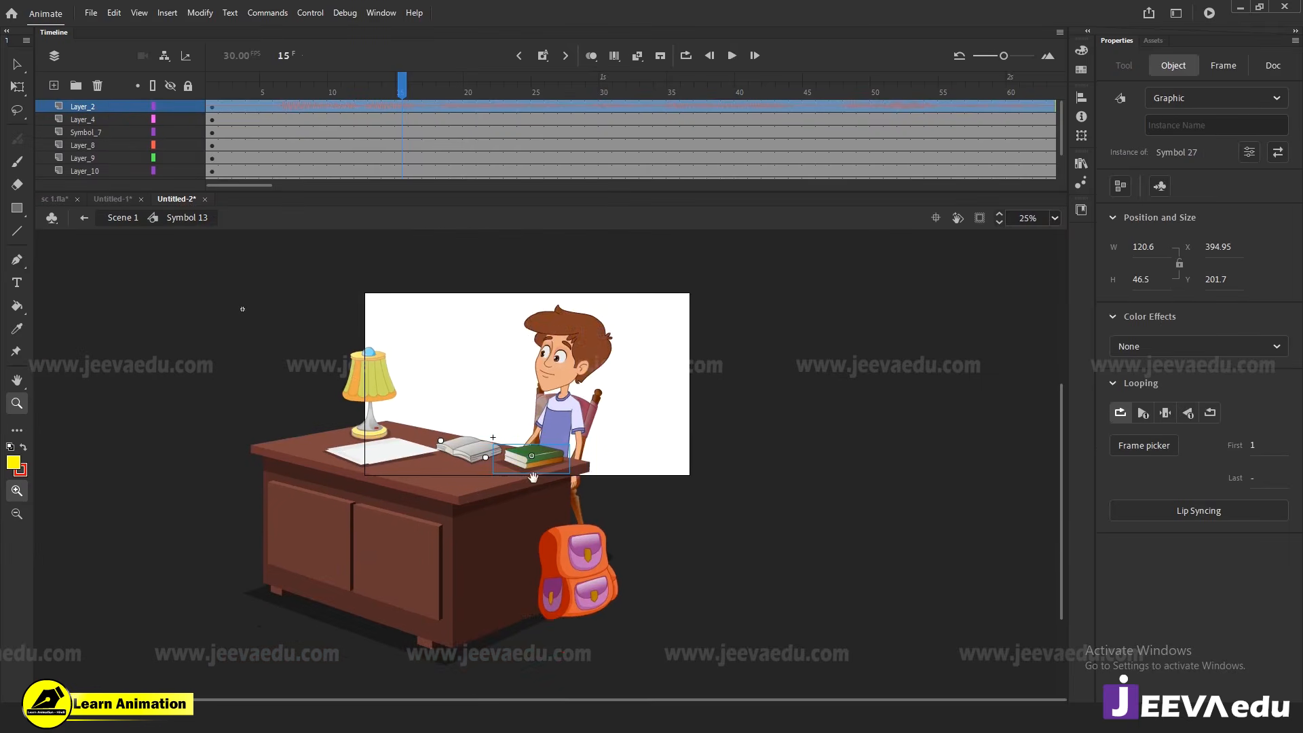
left_click_drag(535, 482, 548, 516)
key("v")
left_click(625, 486)
left_click(555, 489)
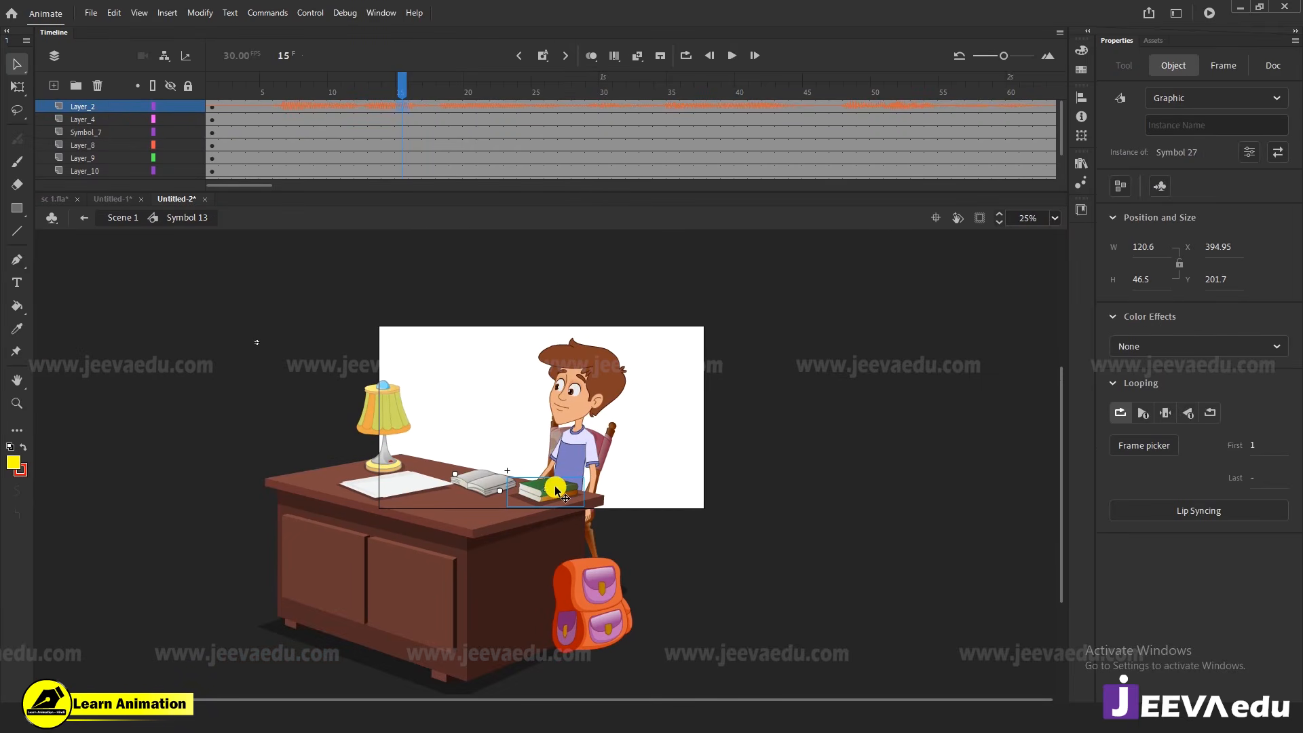
key("F7")
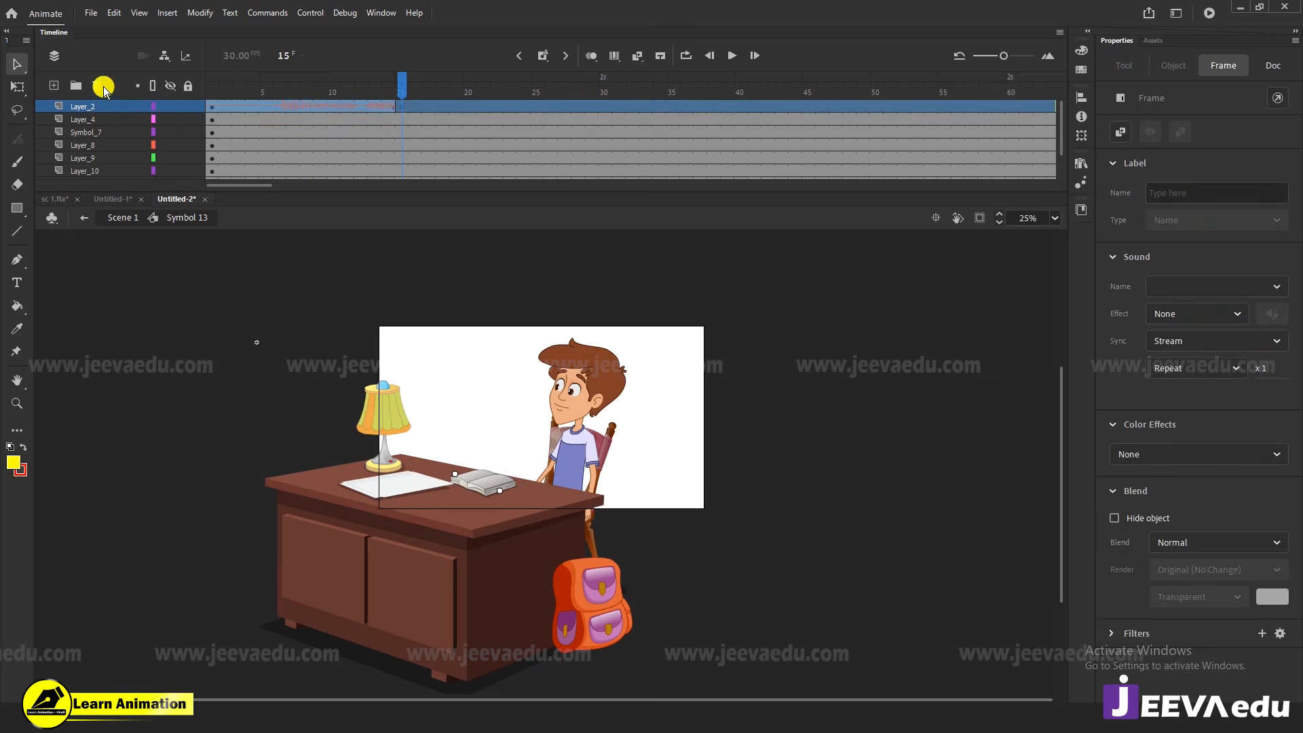
Replace Layer_2 with a new layer and paste the green books in place on it at frame 15
left_click(99, 85)
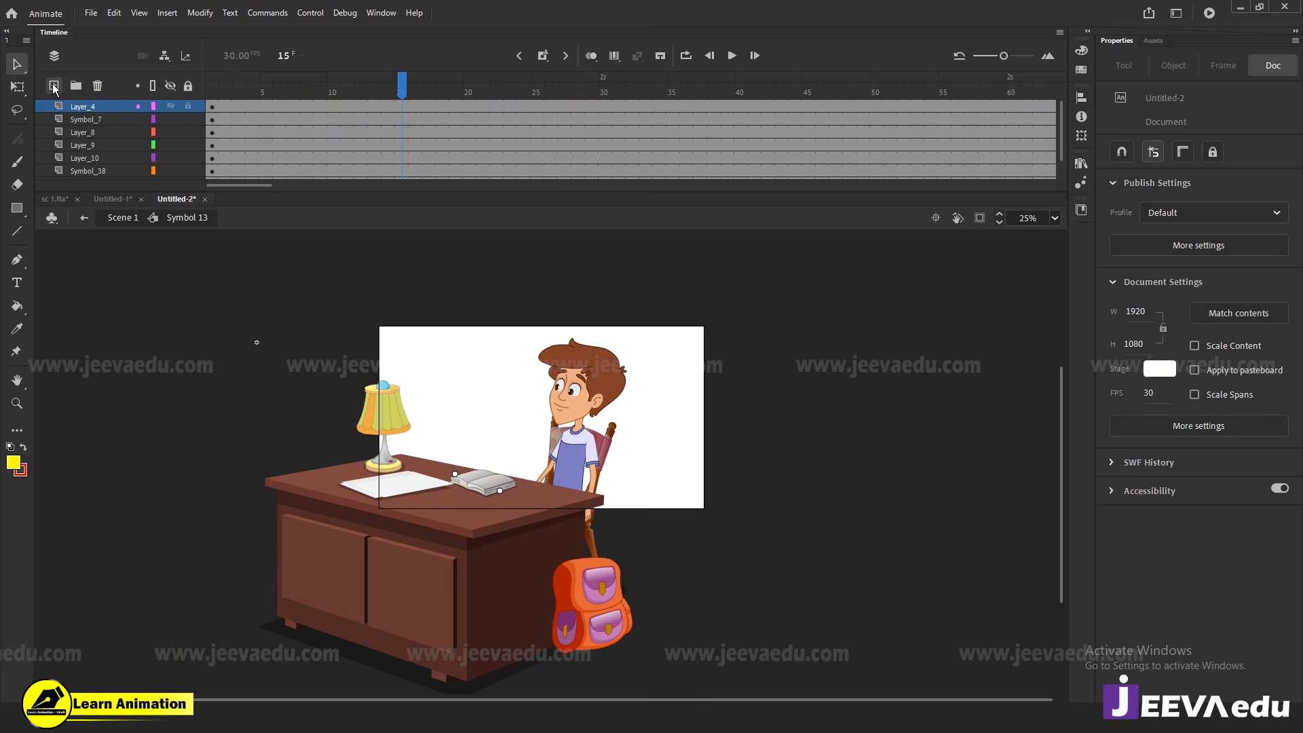
left_click(54, 85)
right_click(699, 374)
left_click(740, 426)
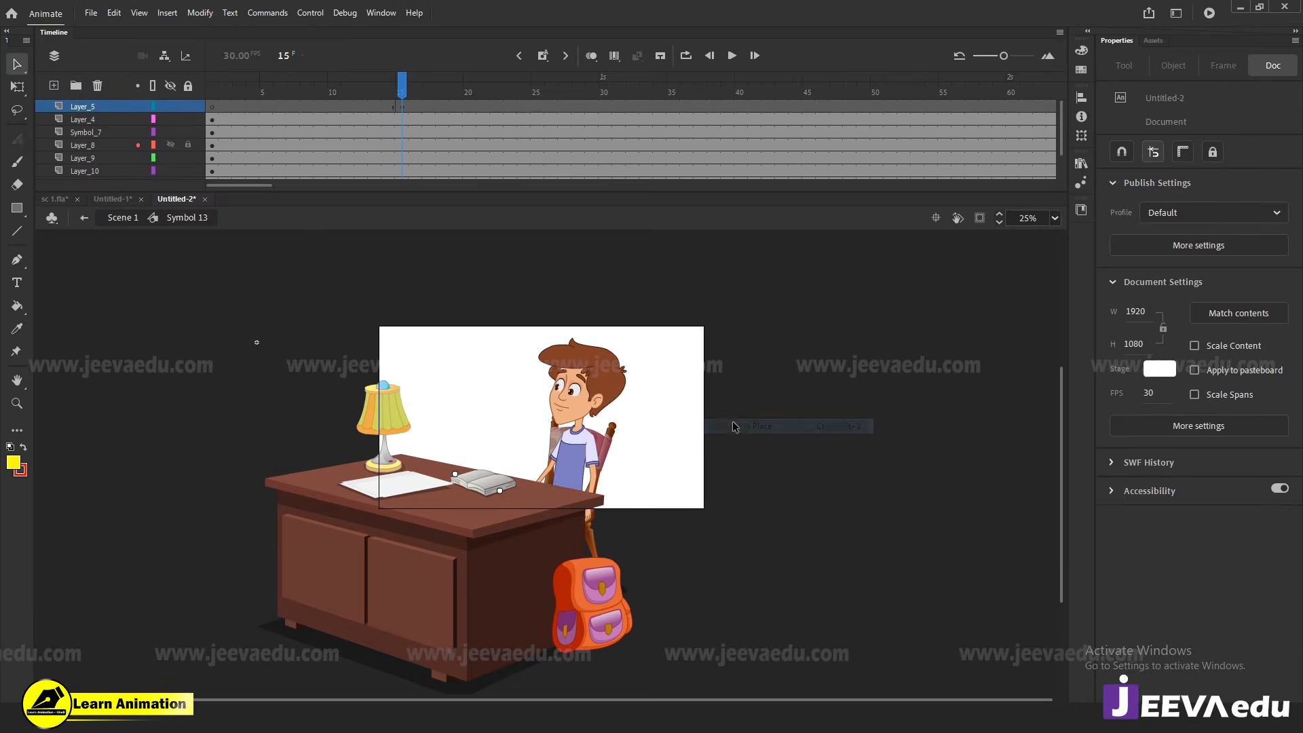
Remove the two white circles beside the open book and delete their layers, Symbol_7 and Layer_8
key("z")
left_click(508, 477)
key("v")
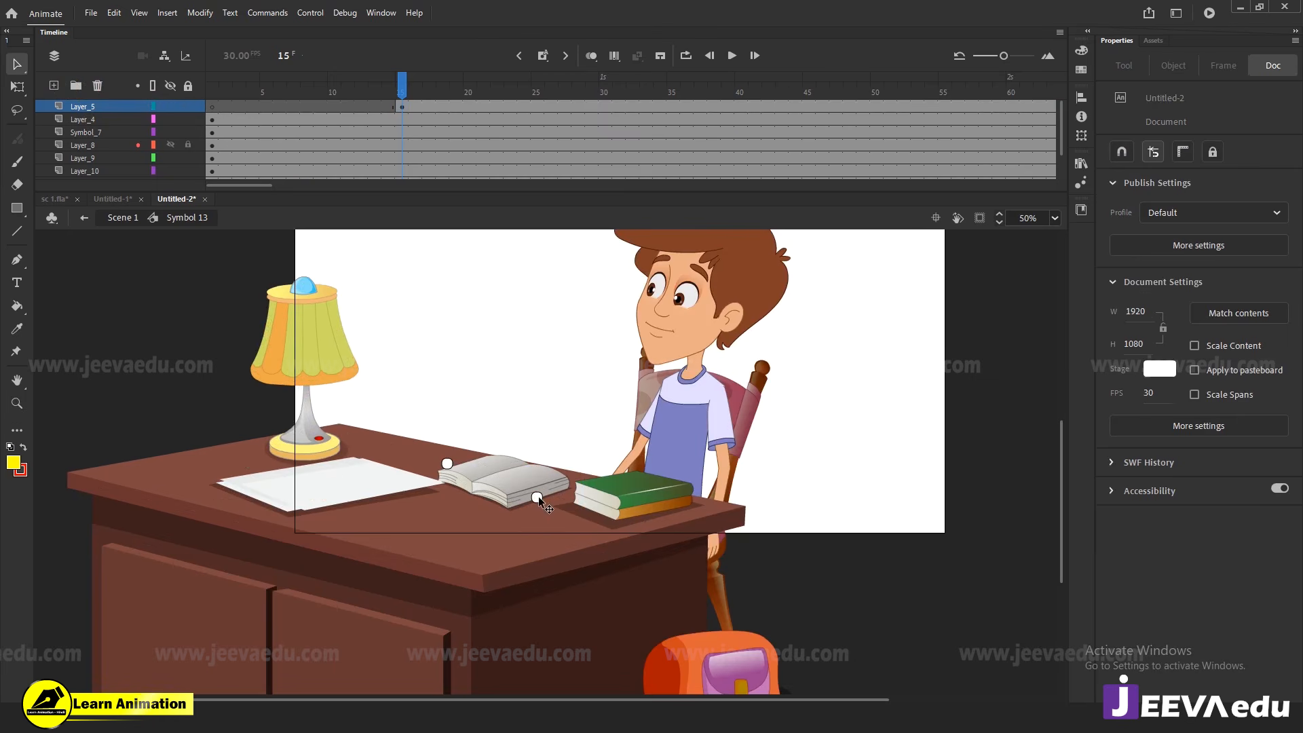
left_click(539, 500)
key("F7")
left_click(443, 465)
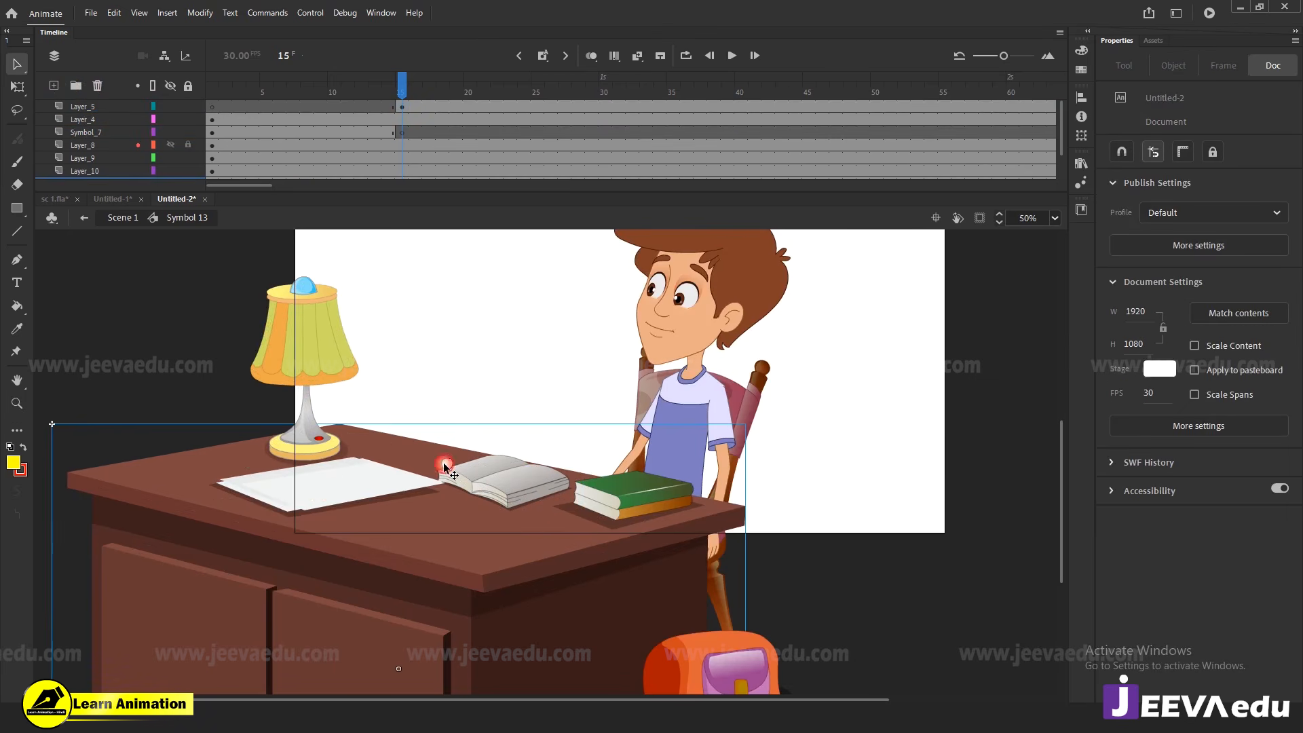
key("F7")
key("ctrl+shift+v")
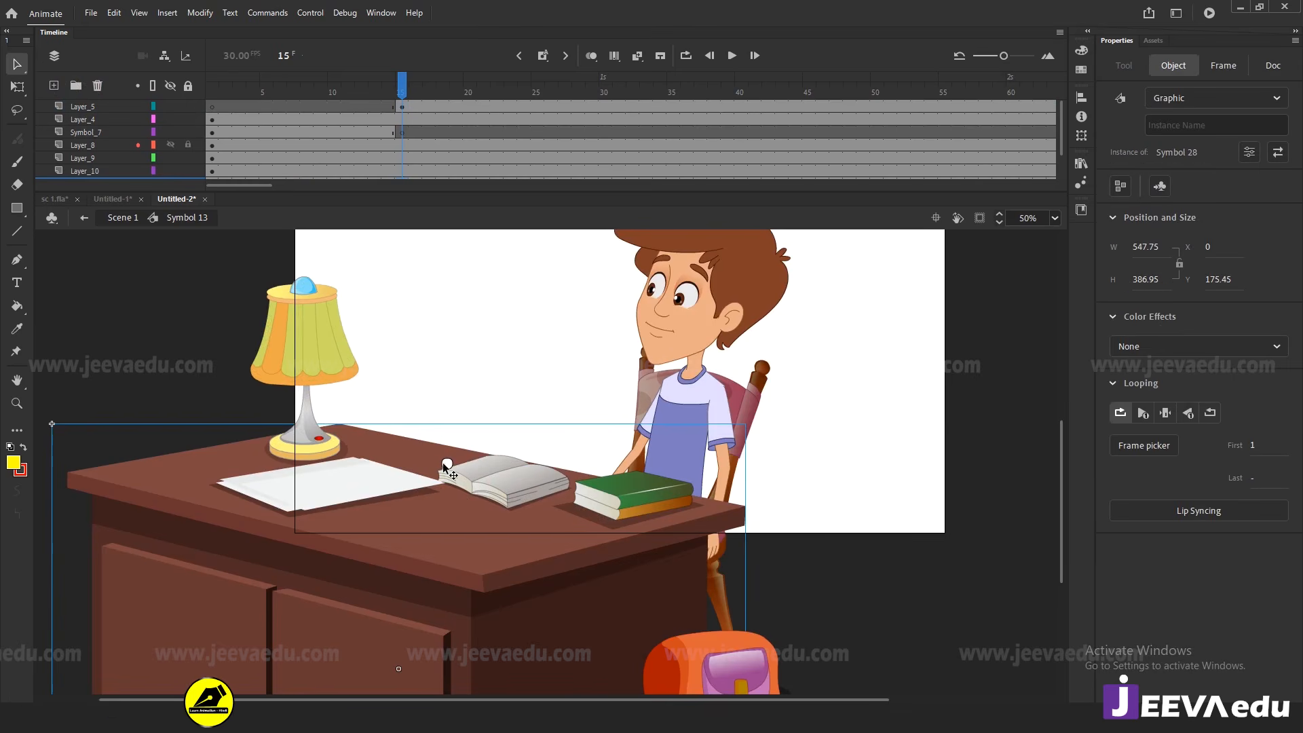
left_click(448, 466)
key("F6")
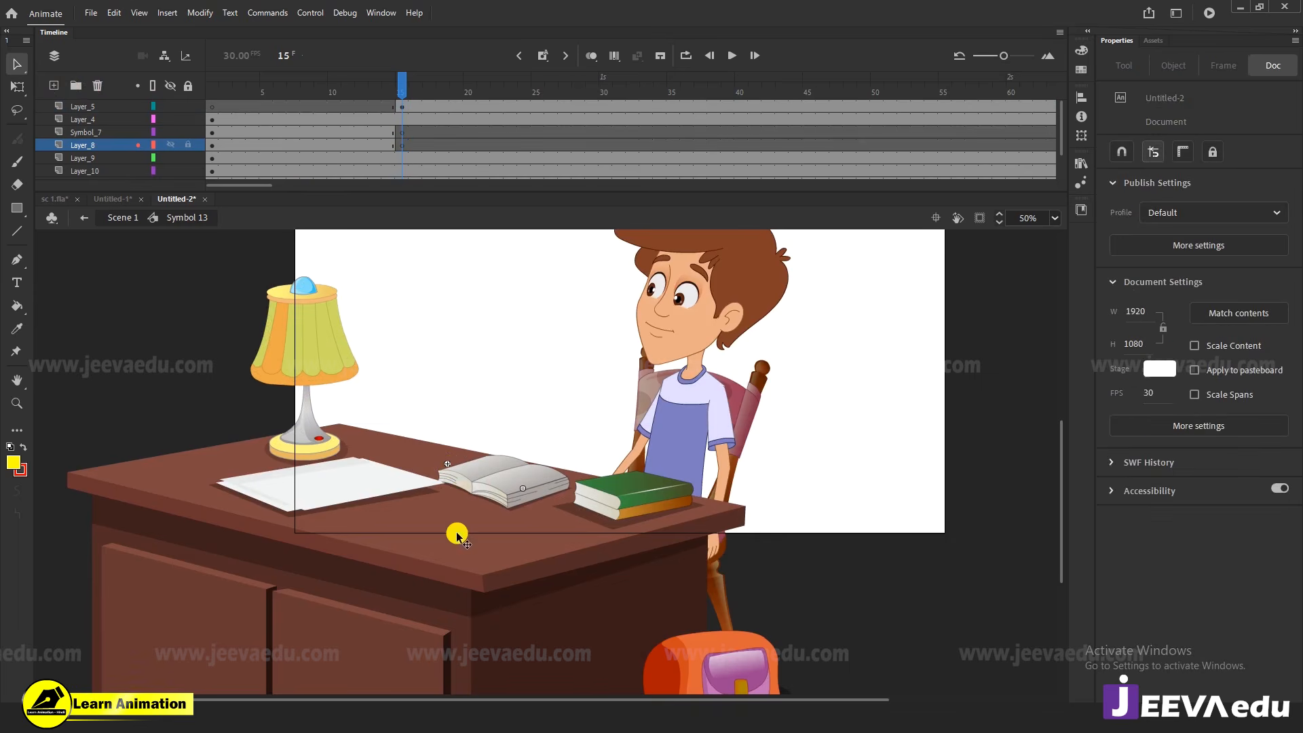
left_click(85, 131, "shift")
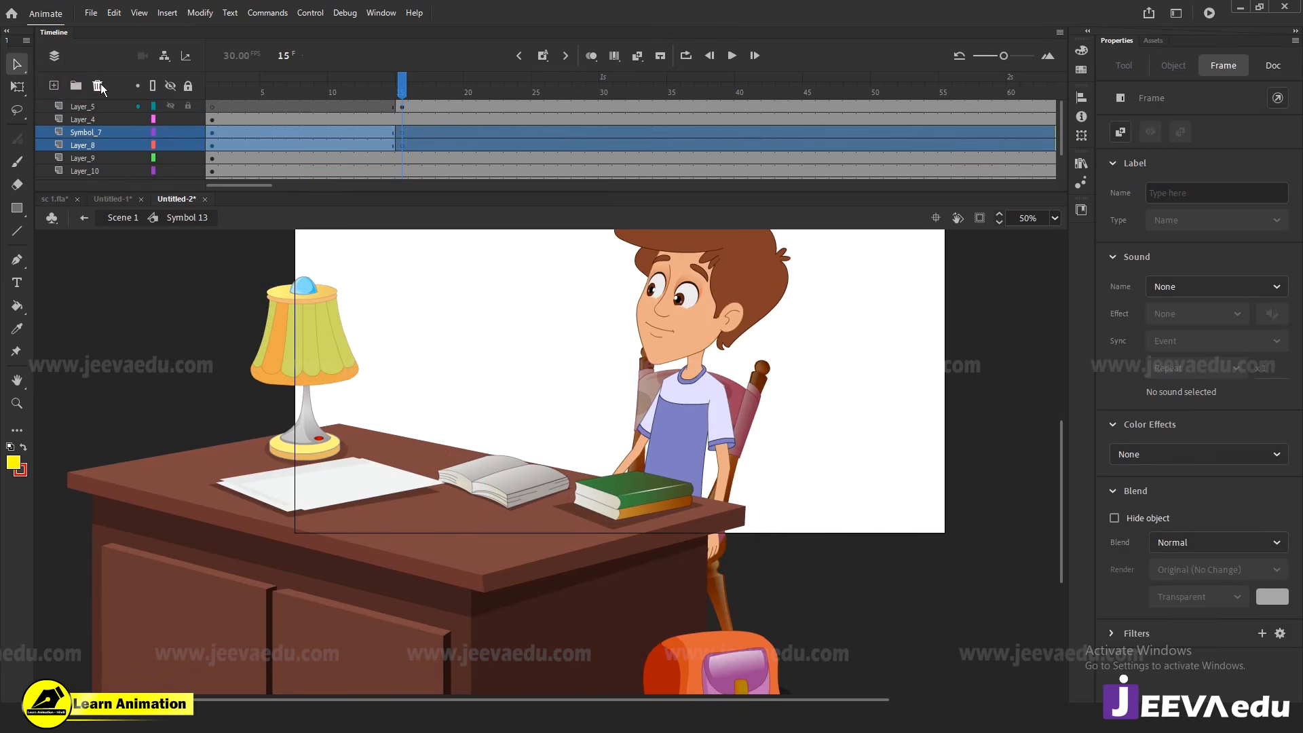
left_click(98, 86)
Move the green books' keyframe on Layer_5 from frame 15 to frame 1
left_click_drag(263, 82, 239, 102)
left_click(401, 106)
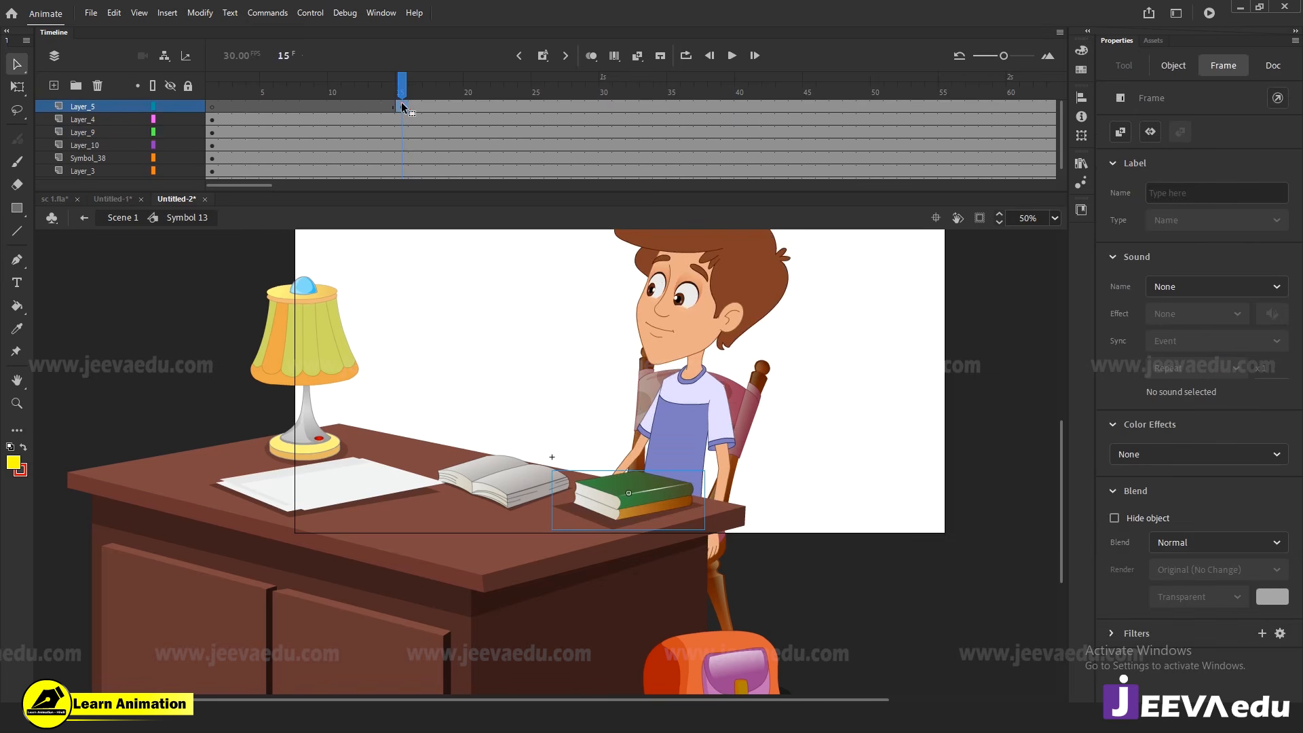
left_click_drag(112, 111, 117, 115)
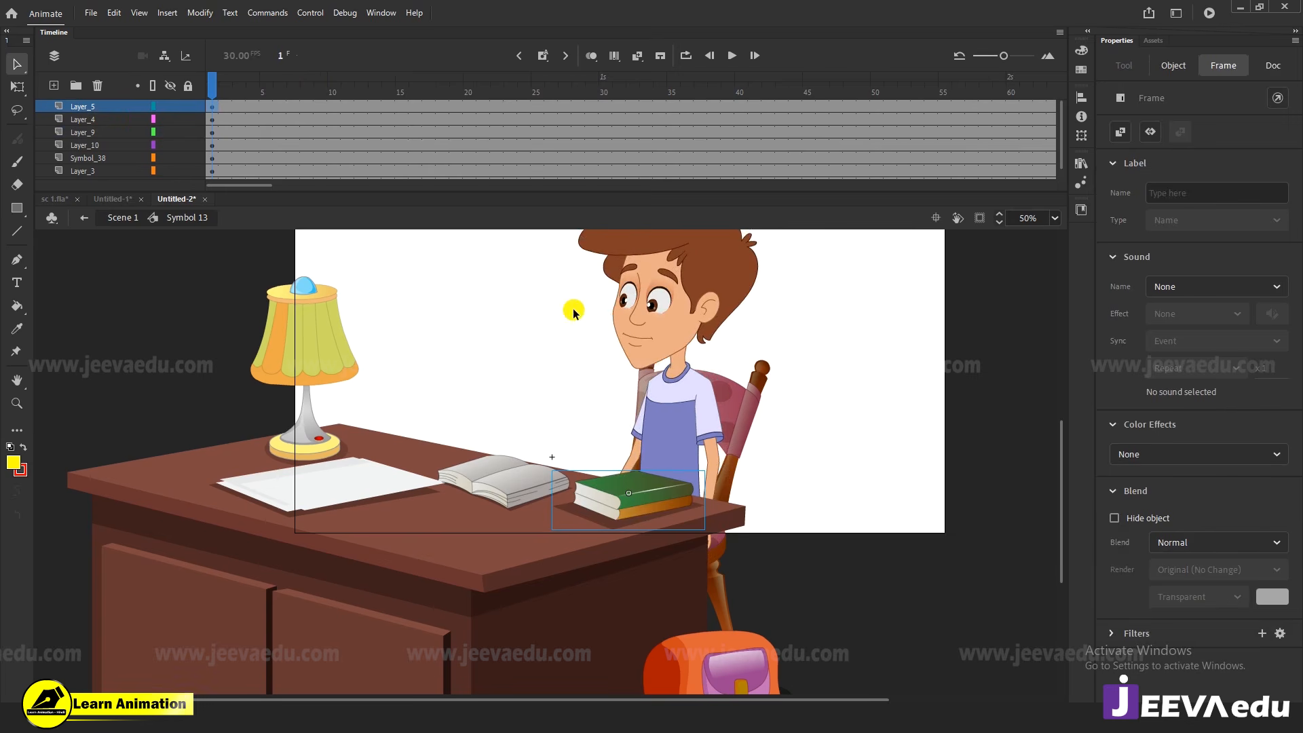
Clip the view of Symbol 13 so that content outside the stage is hidden
key("z")
left_click(640, 419, "alt")
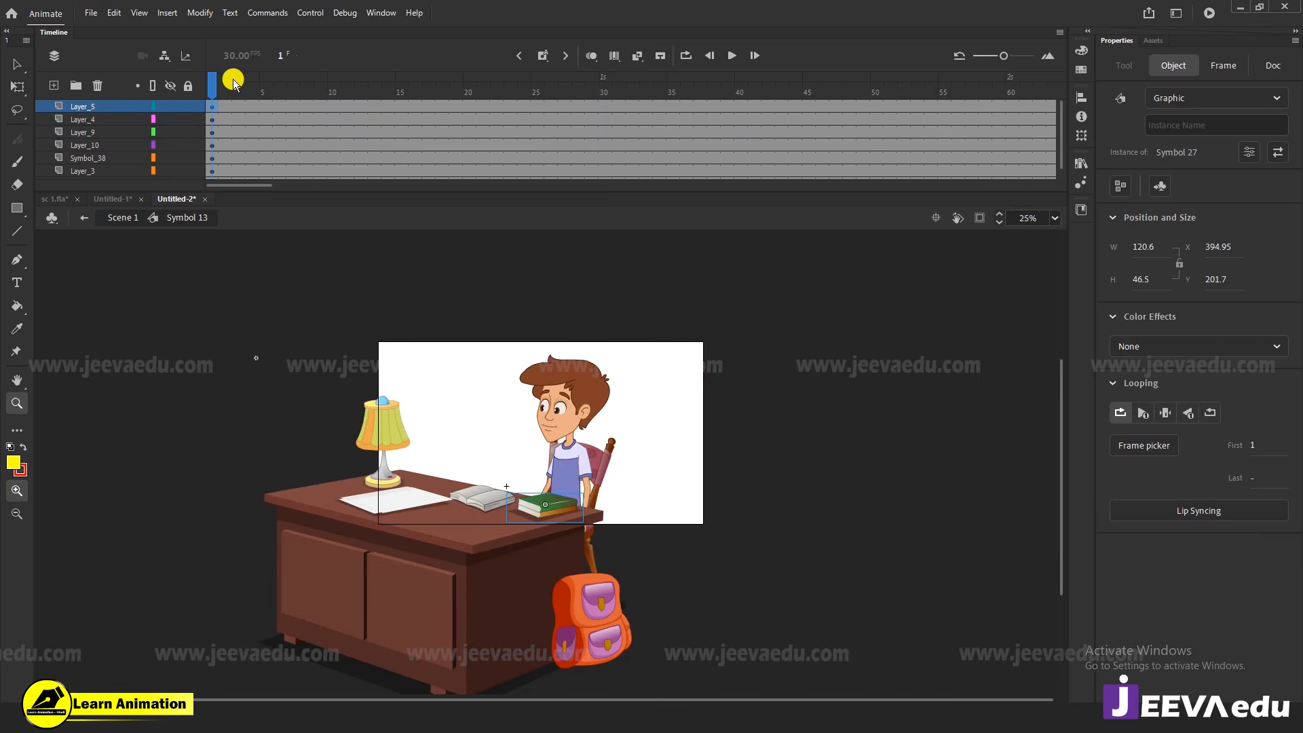
left_click(520, 411)
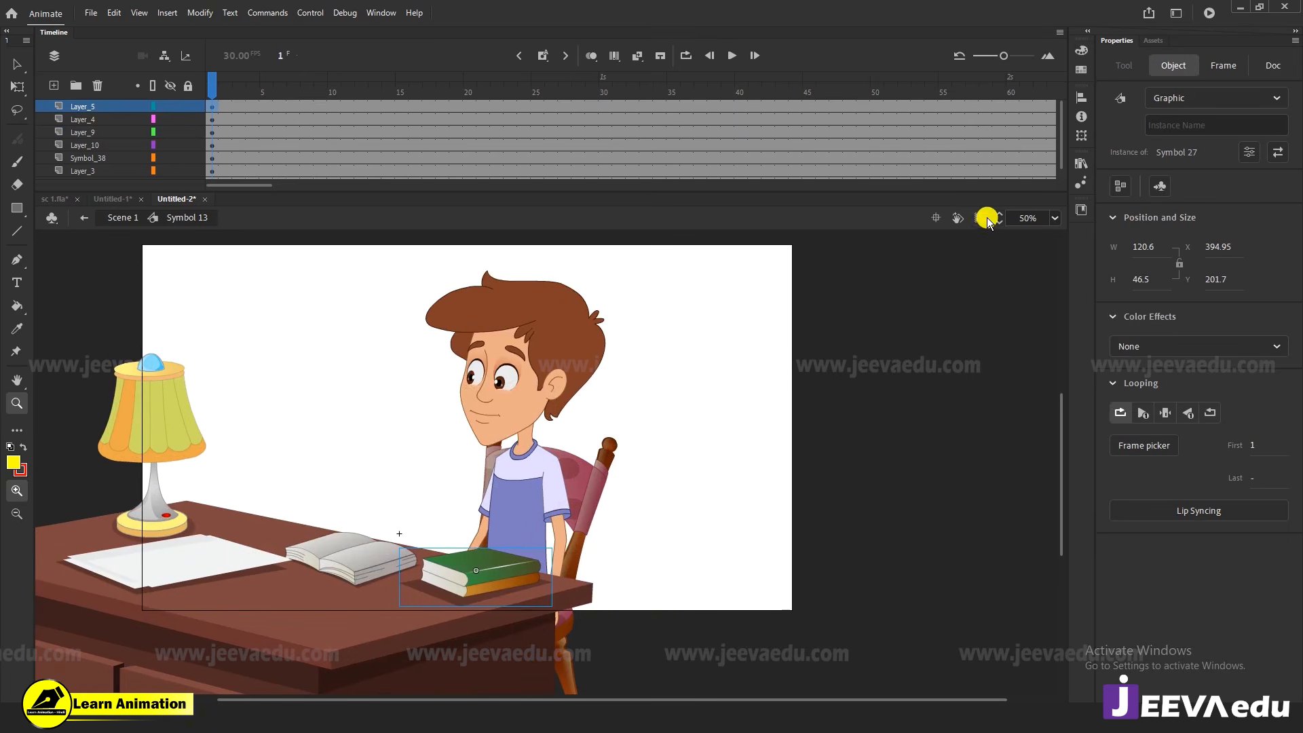
left_click(980, 217)
Play Symbol 13 twice from the first frame to check the boy's motion, and rewind to frame 1
key("Return")
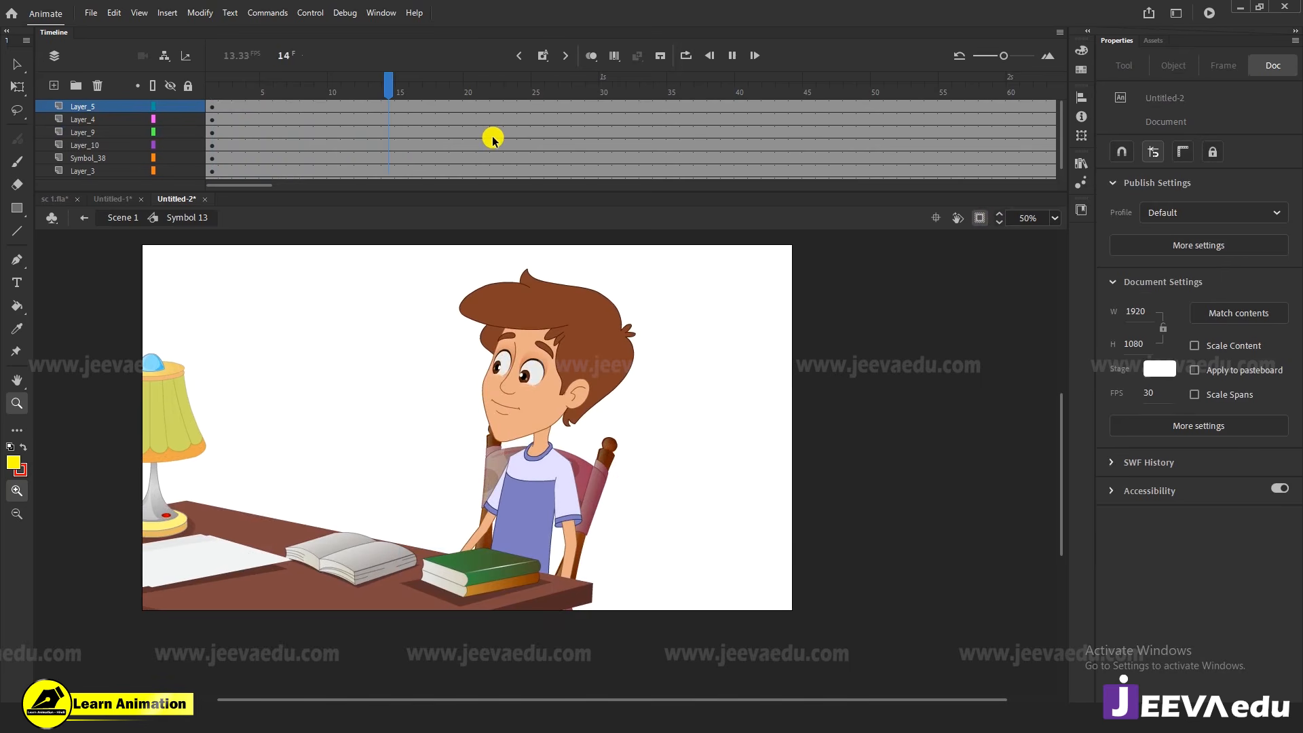
left_click(541, 95)
key("shift+comma")
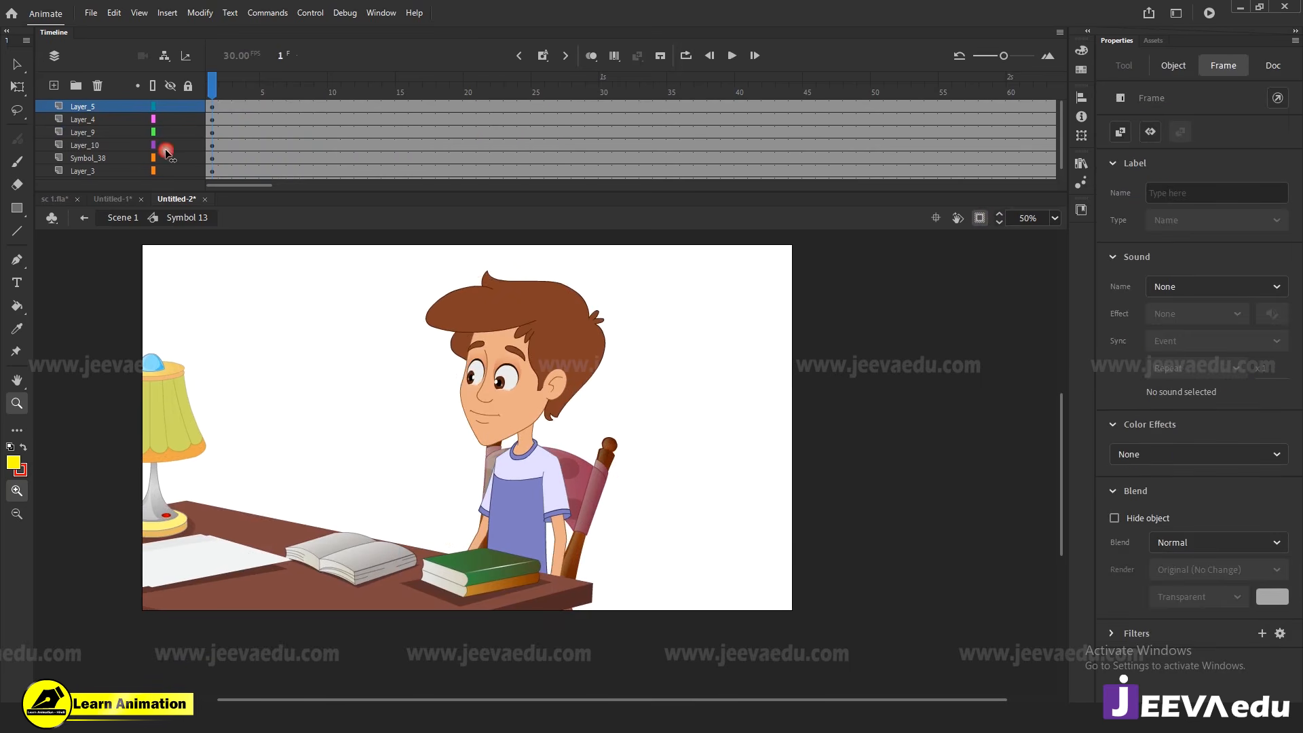
key("Return")
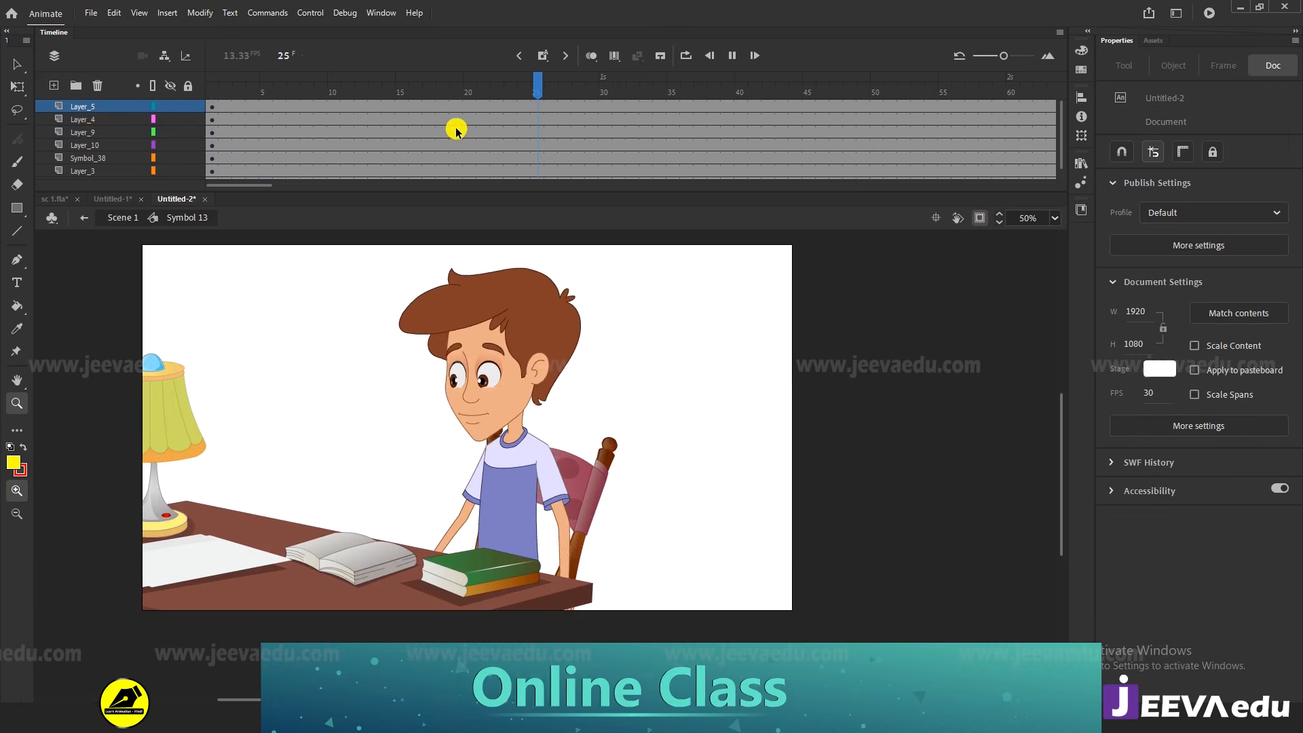
key("shift+comma")
left_click_drag(155, 127, 3, 182)
In the boy's Symbol 1 copy 2, remove two hold frames after frame 15 on all layers and play the shortened pause
key("v")
double_click(530, 498)
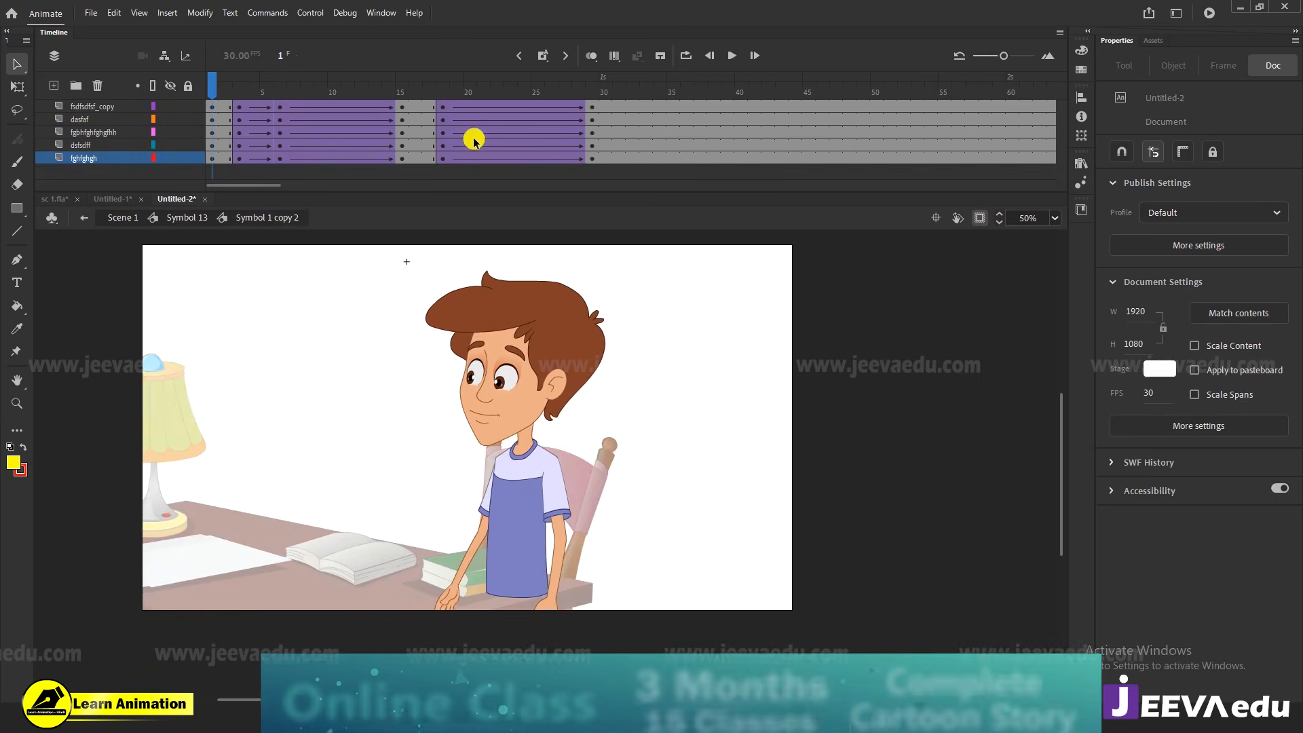
left_click(400, 83)
key("shift+F5")
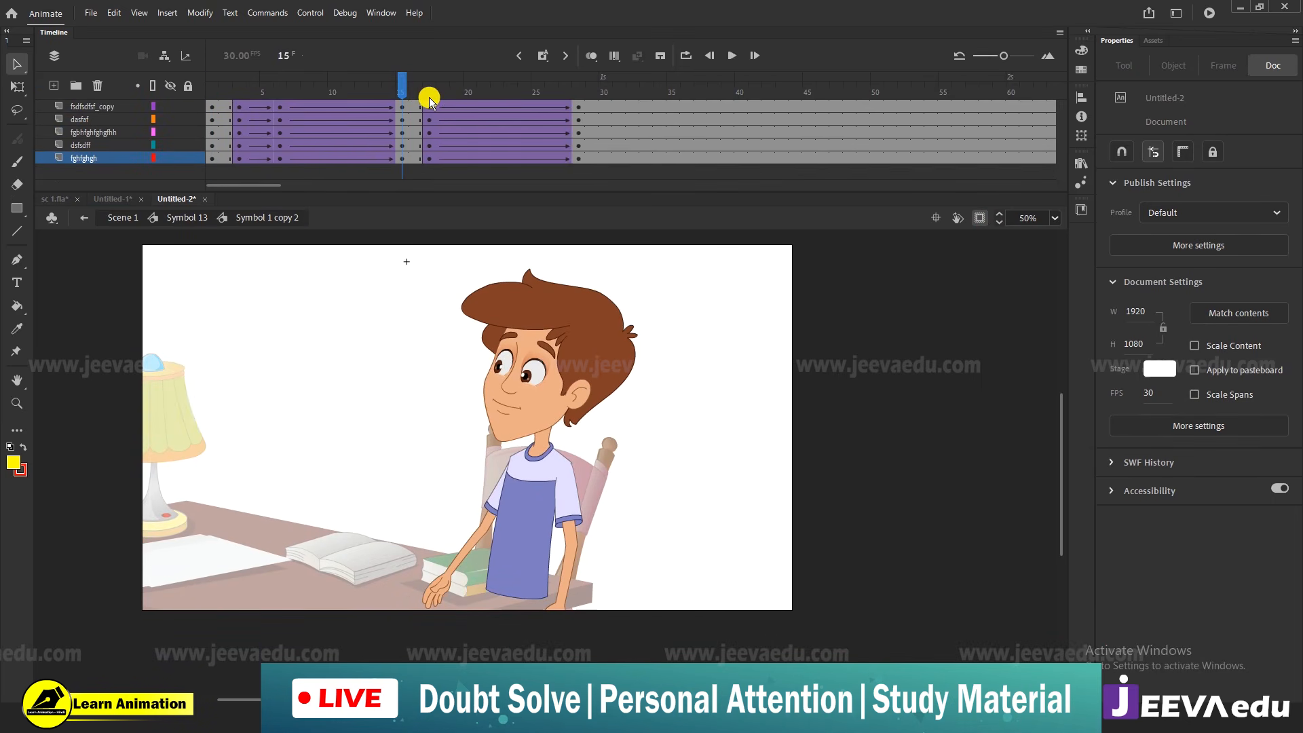
key("shift+F5")
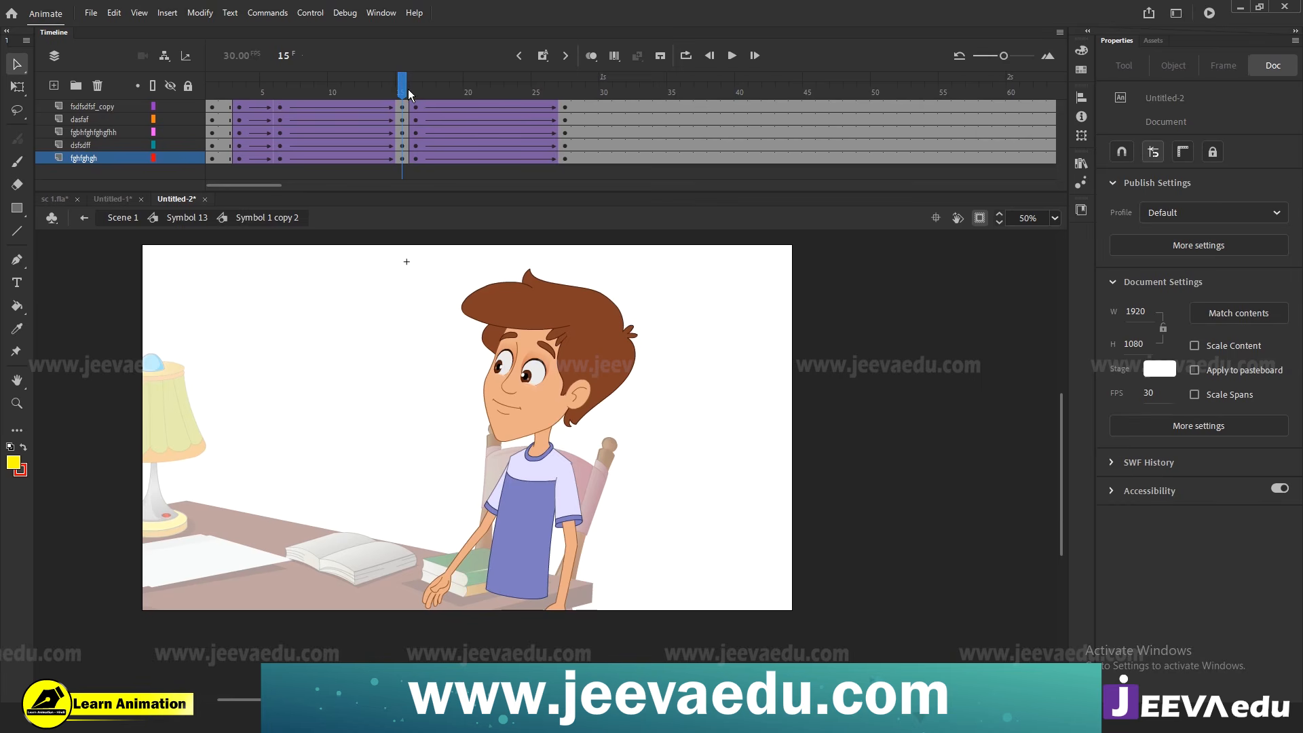
key("Return")
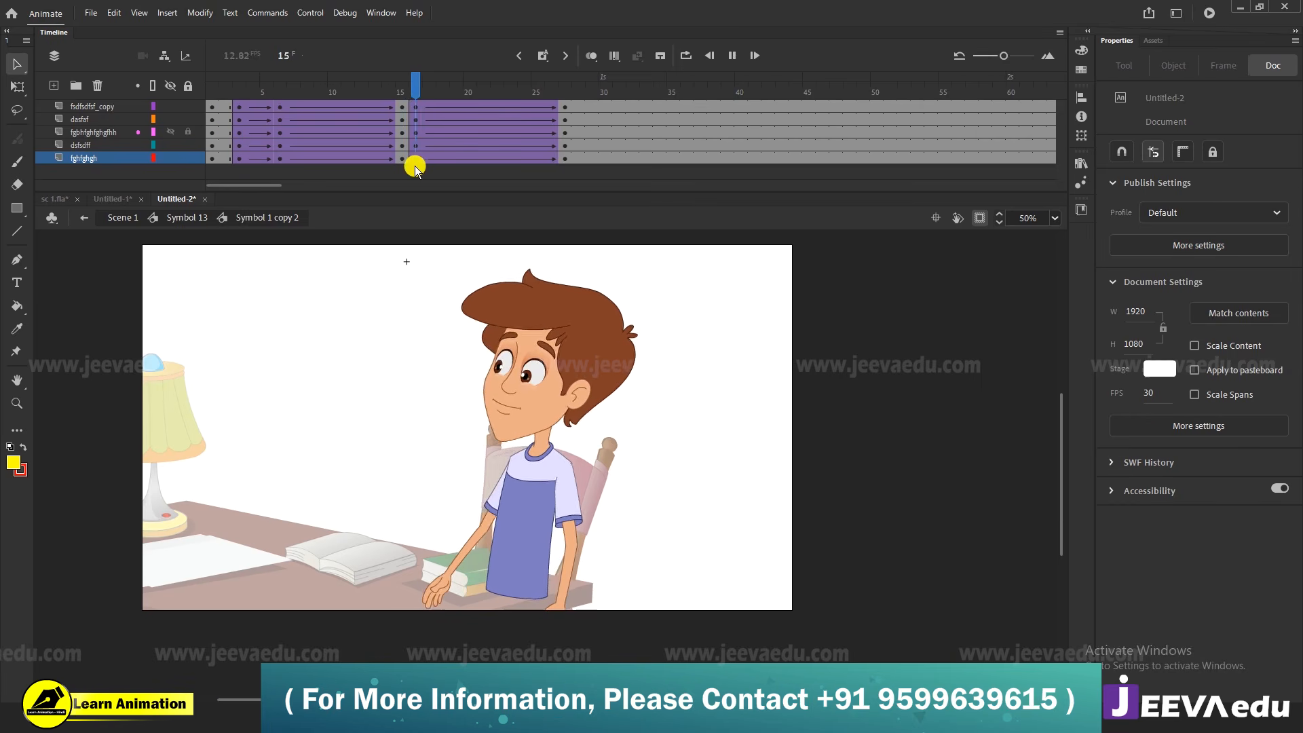
left_click(411, 135)
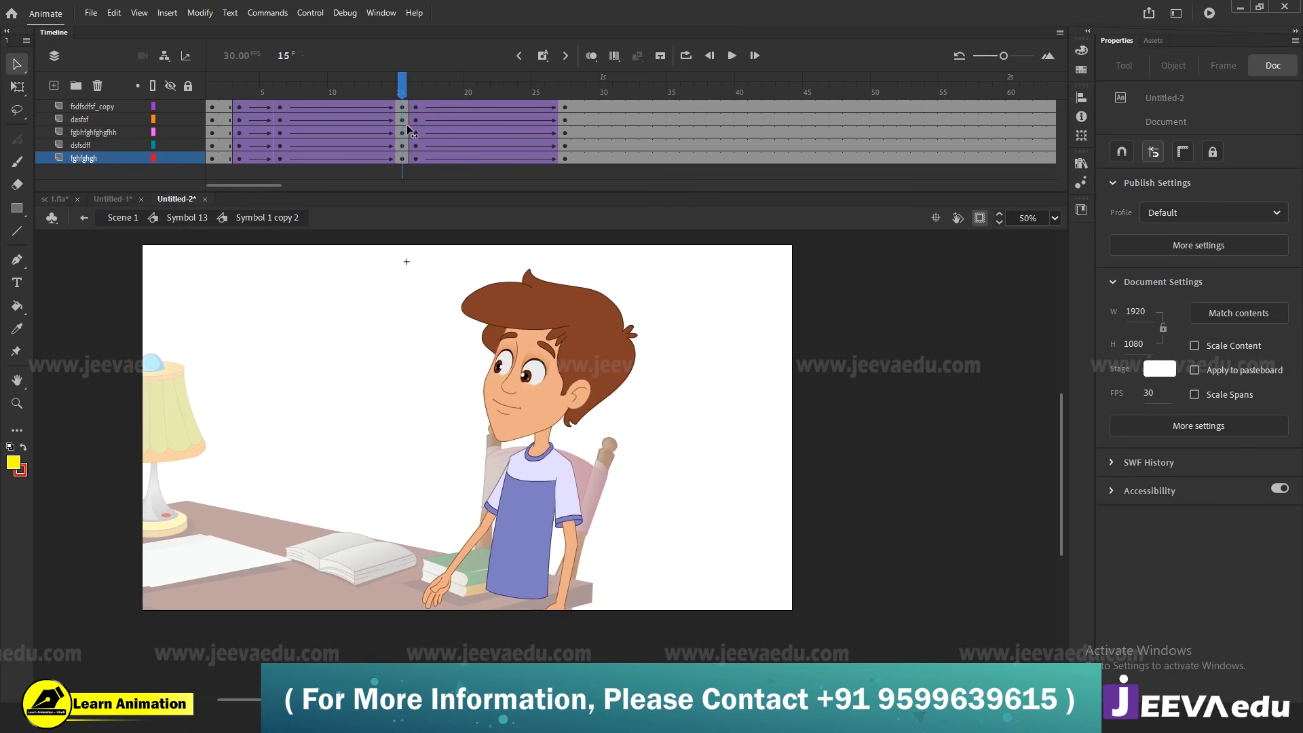
Select all frames in Symbol 1 copy 2 and synchronize their symbols
right_click(352, 144)
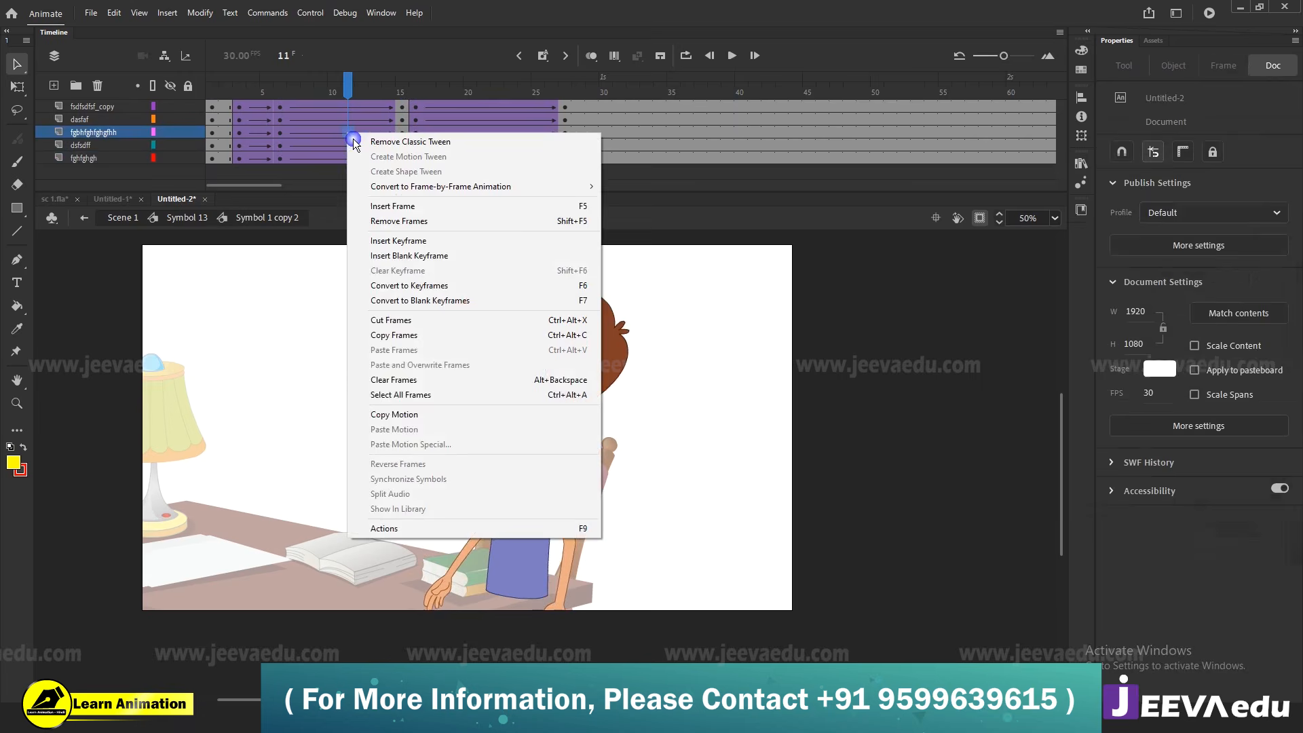
left_click(433, 391)
right_click(430, 151)
left_click(533, 491)
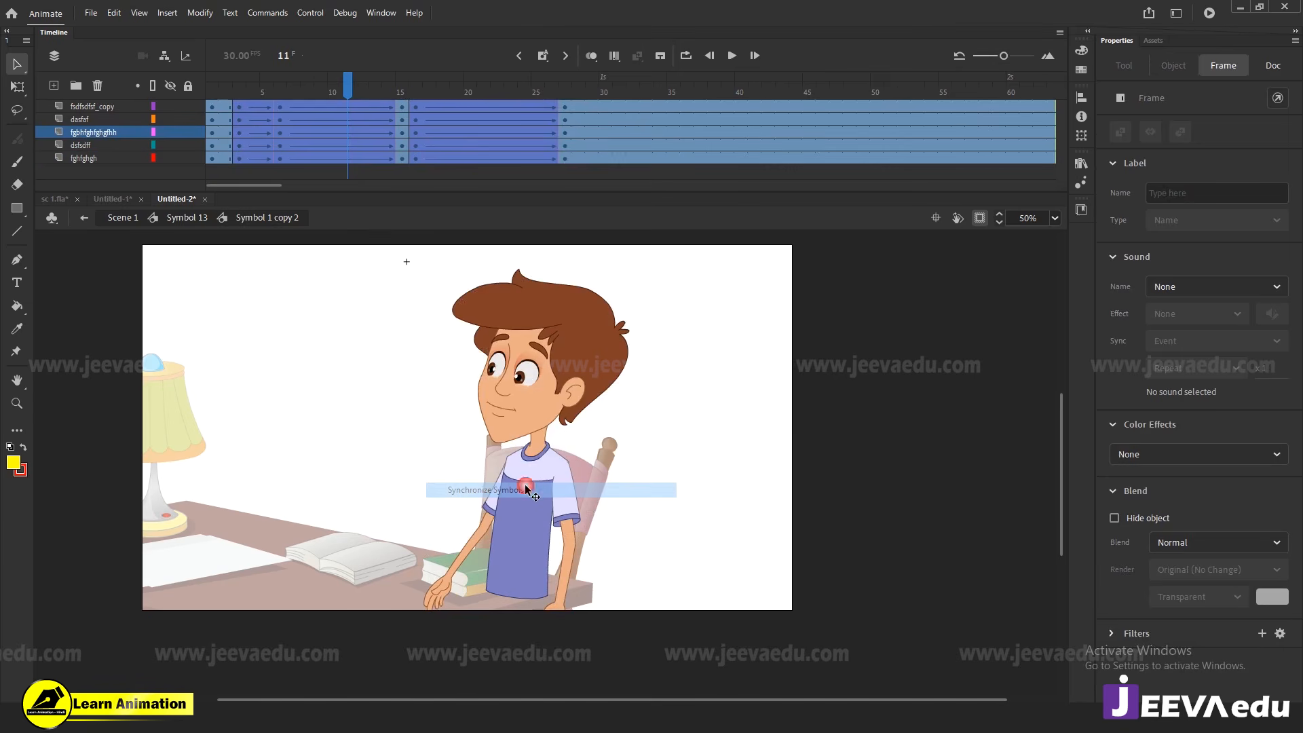
In the boy's head symbol, remove two hold frames after frame 15 on all layers
left_click(400, 91)
double_click(535, 391)
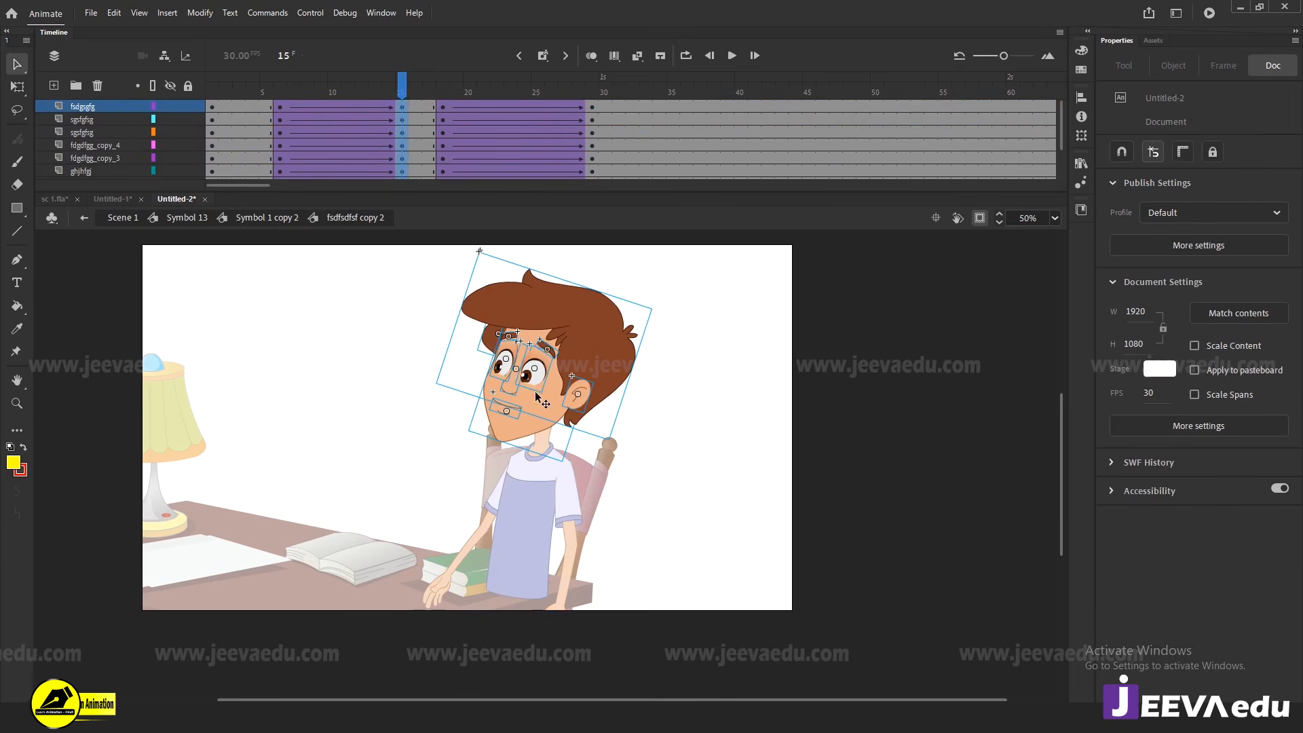
key("shift+F5")
key("shift+F5")
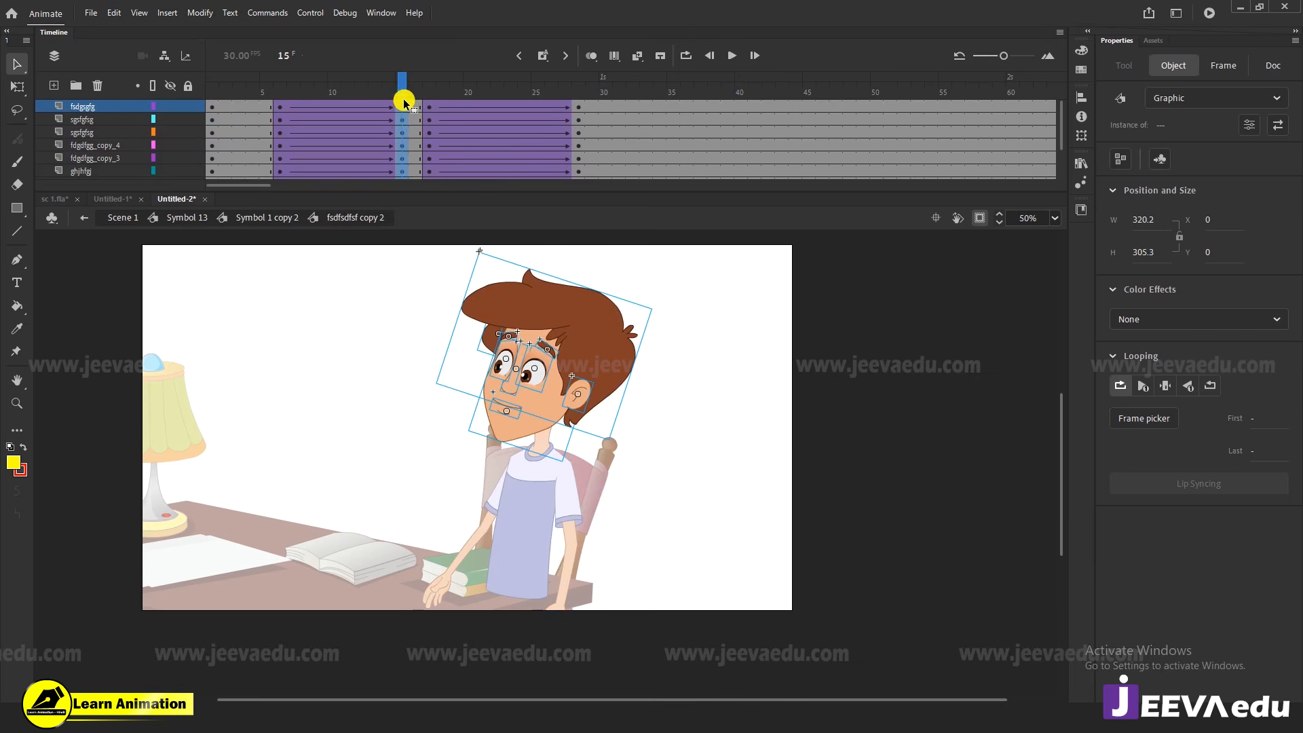
Select all frames in the boy's head symbol and synchronize their symbols
left_click(416, 108)
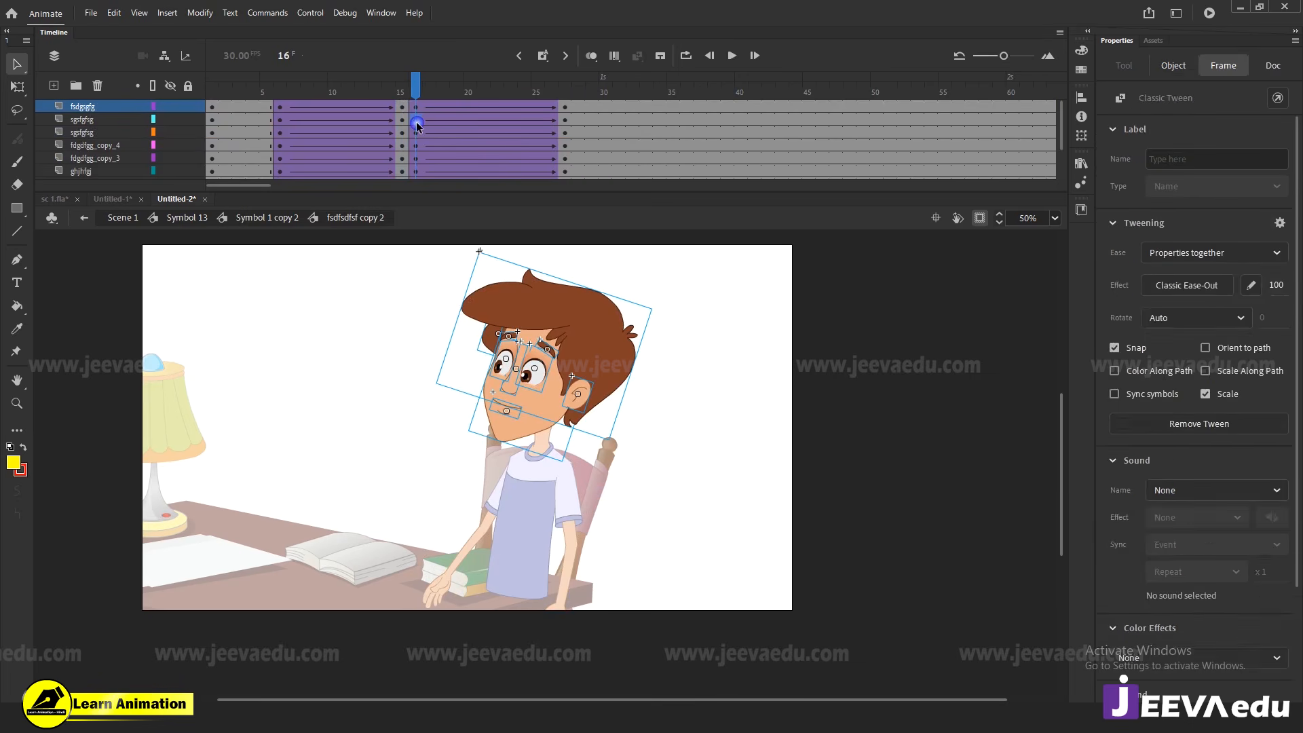
right_click(415, 120)
left_click(499, 390)
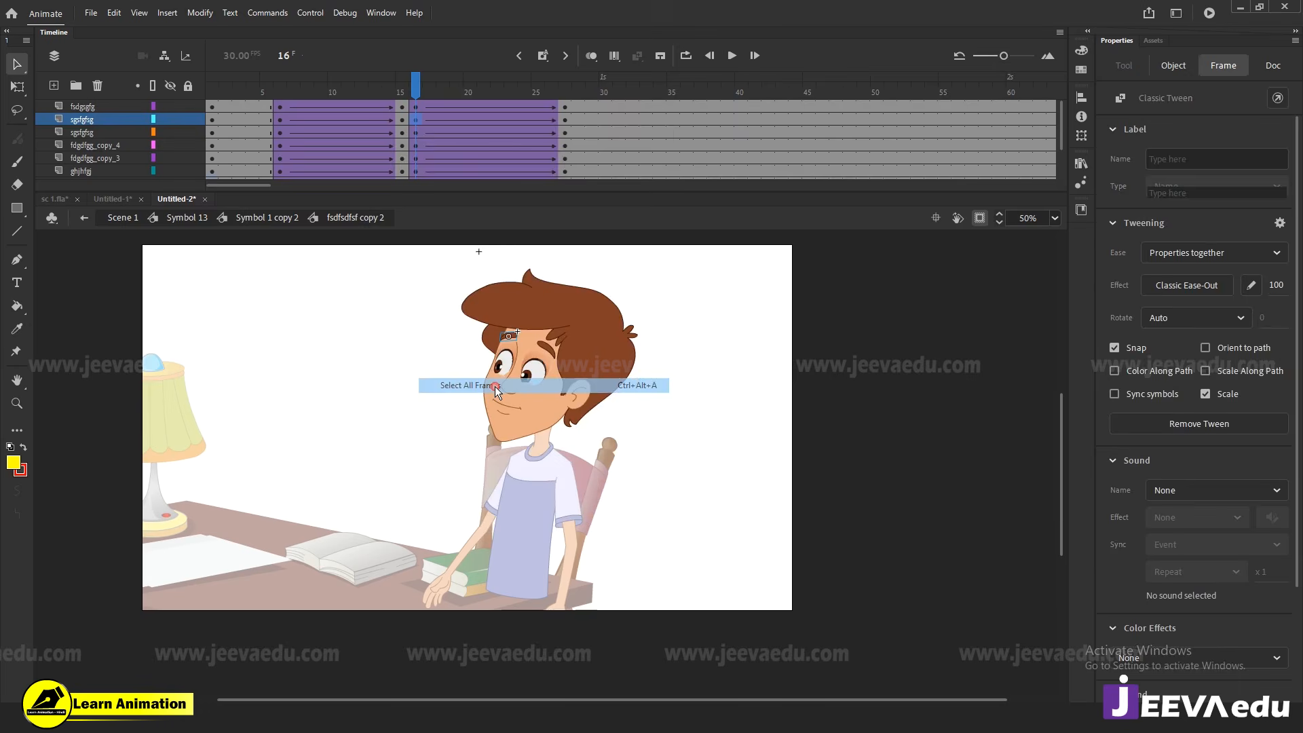
right_click(408, 147)
left_click(483, 494)
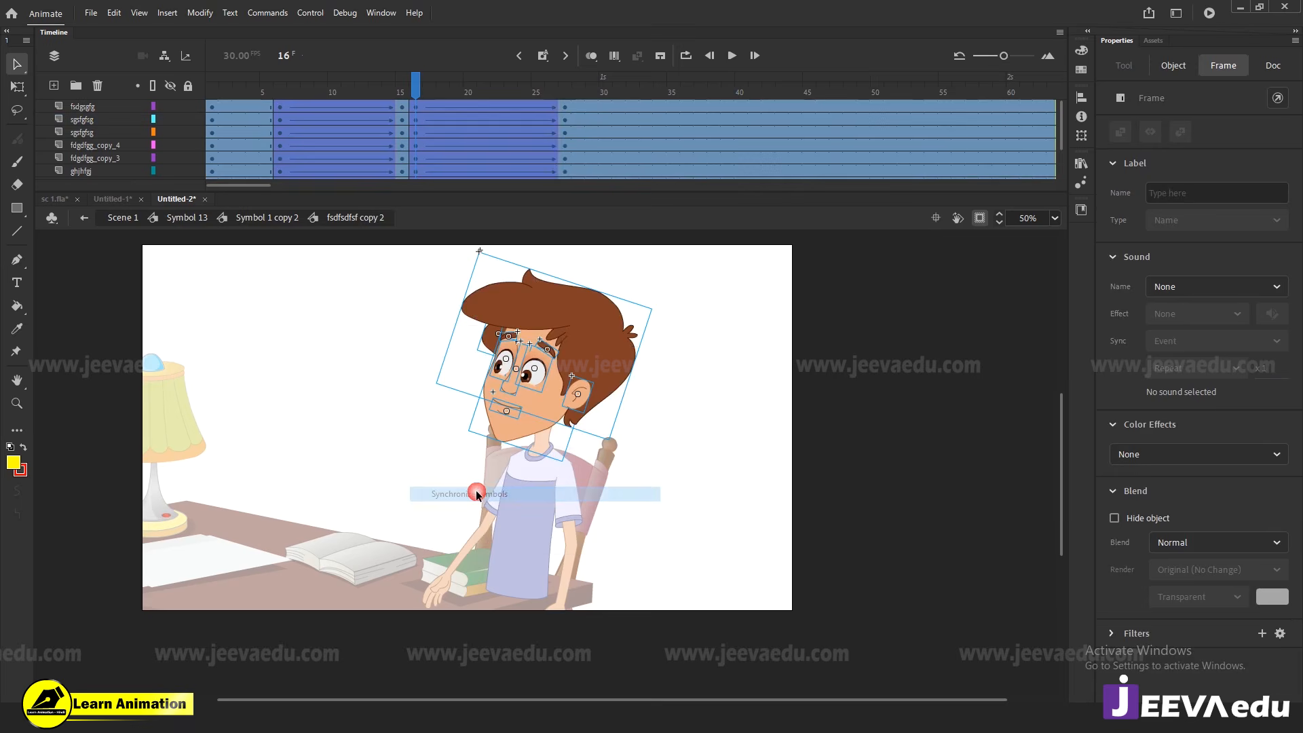
Return to Symbol 13, play the boy's retimed motion in the full scene twice, and rewind to frame 1
left_click(187, 217)
left_click(1004, 310)
key("Return")
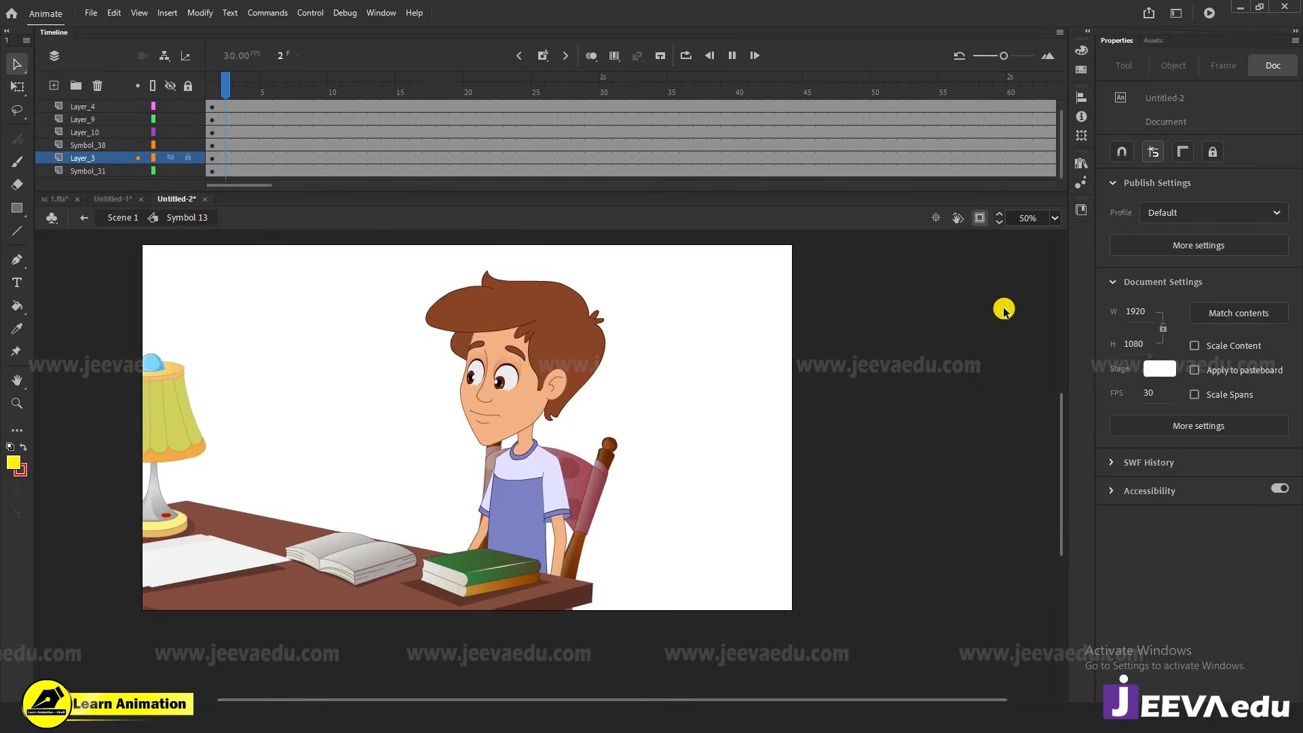
key("Return")
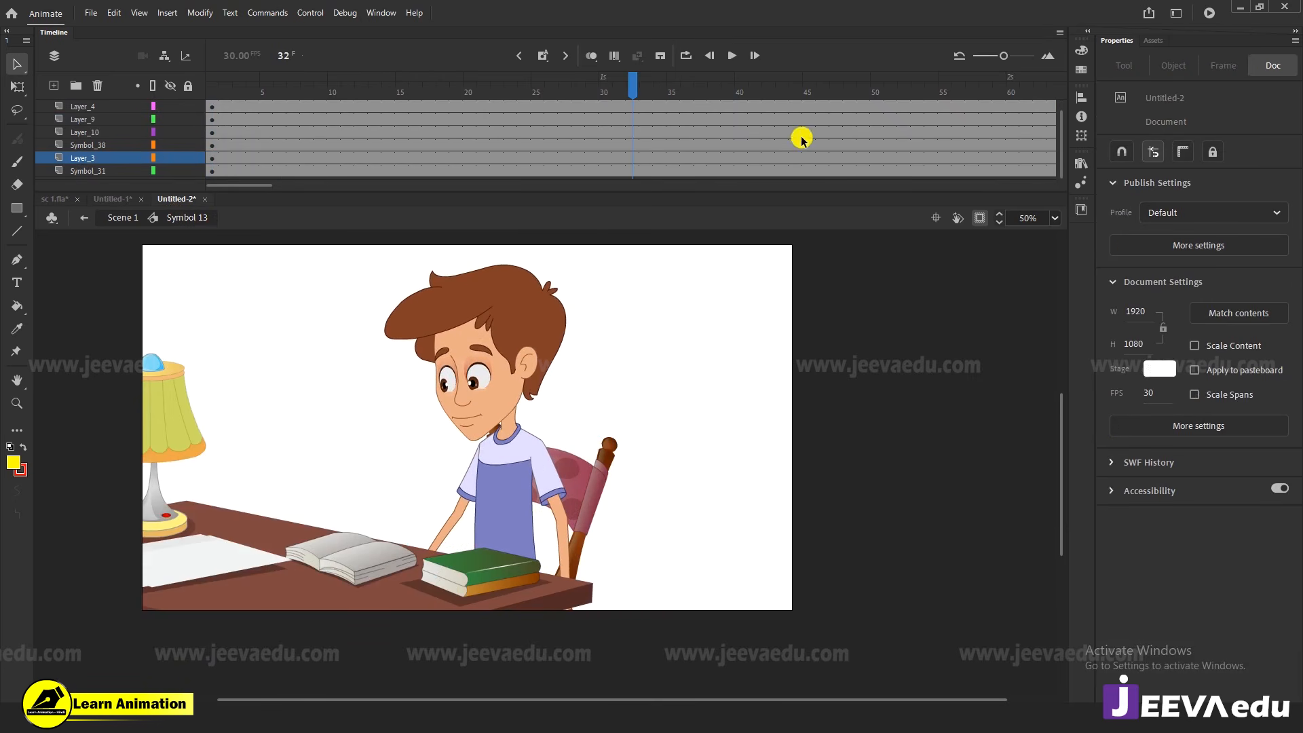
key("Return")
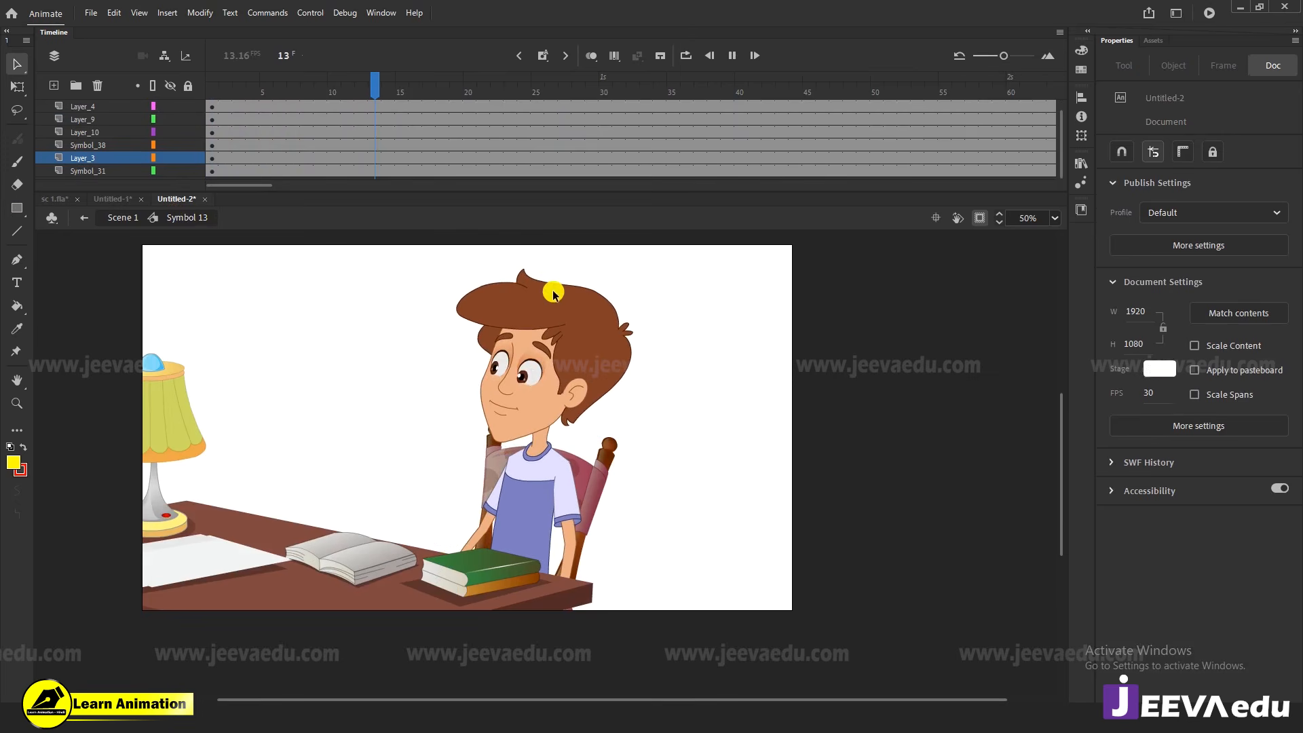
key("Return")
left_click_drag(522, 88, 0, 204)
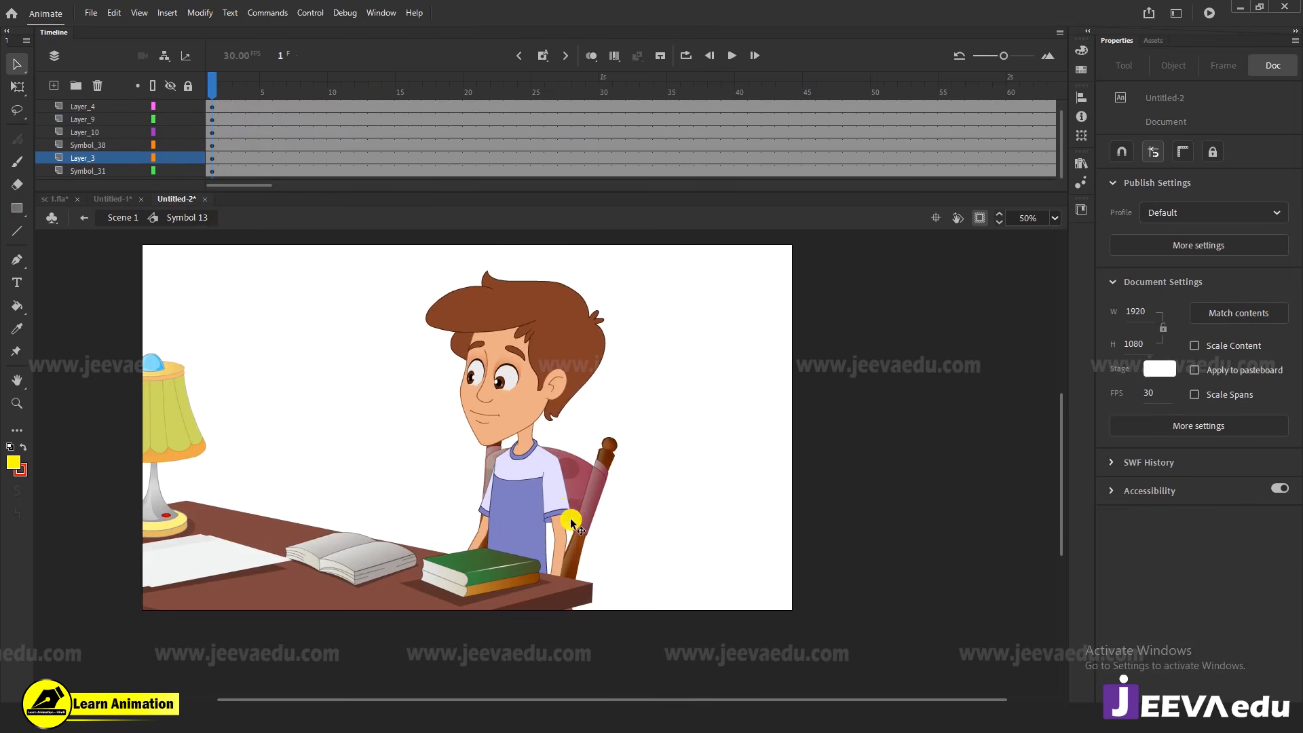
Check the pose inside the boy's body symbol at frame 15, then return to Symbol 13 to compare it with the chair
left_click(590, 497)
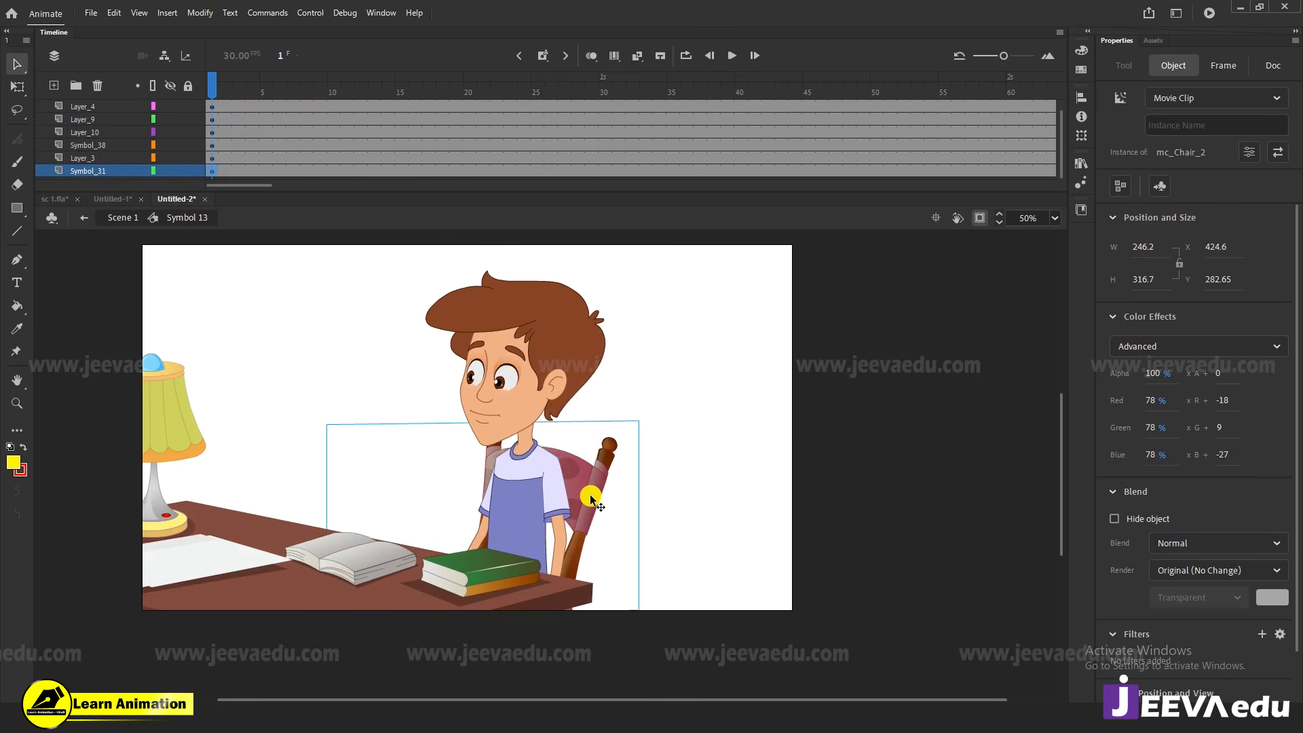
double_click(543, 490)
left_click_drag(397, 75, 402, 115)
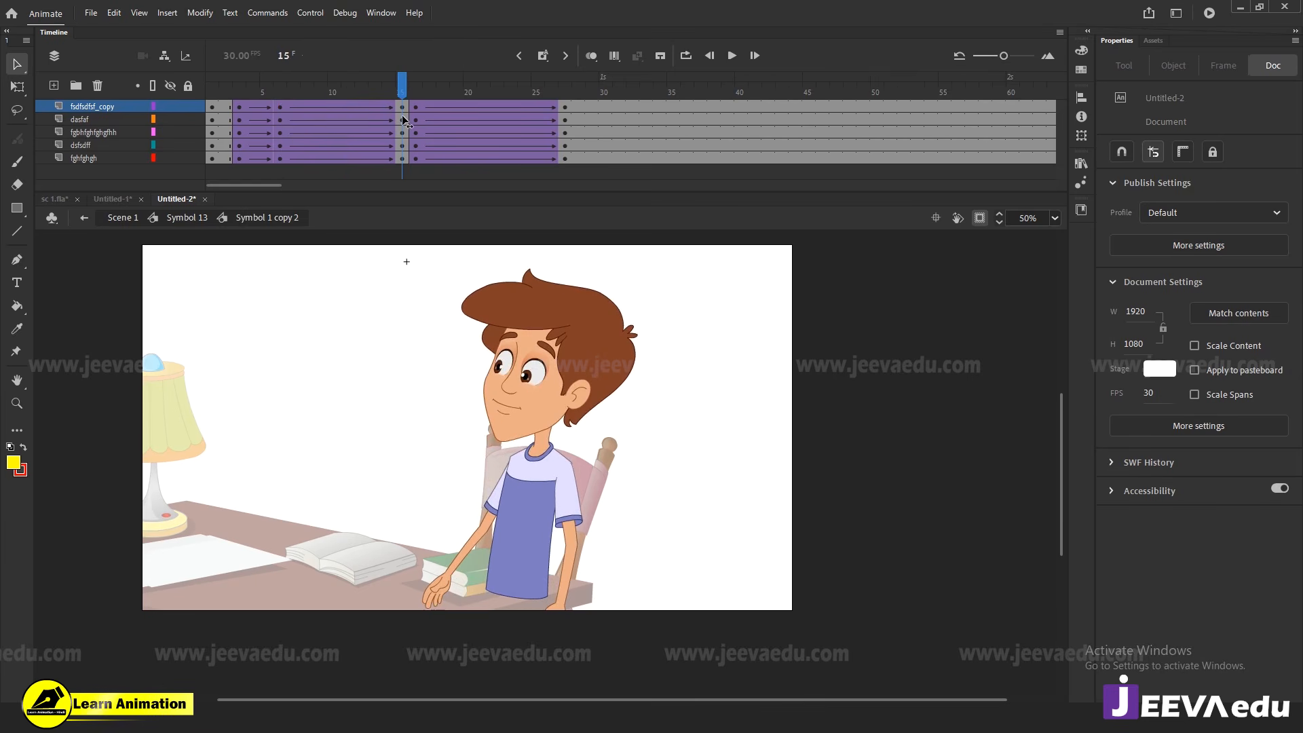
double_click(406, 315)
left_click(562, 514)
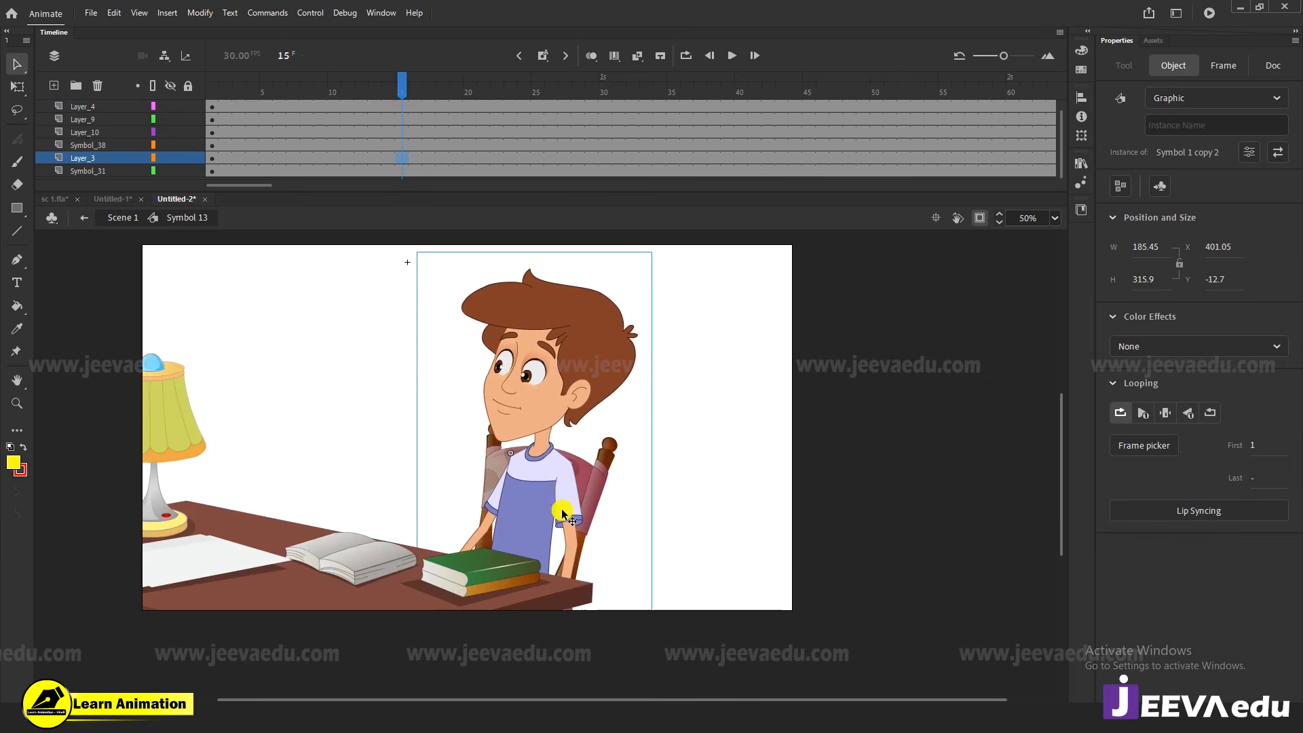
Try shifting the chair slightly up and away from the desk at frame 15, and undo the move
left_click(595, 480)
left_click_drag(595, 479, 610, 457)
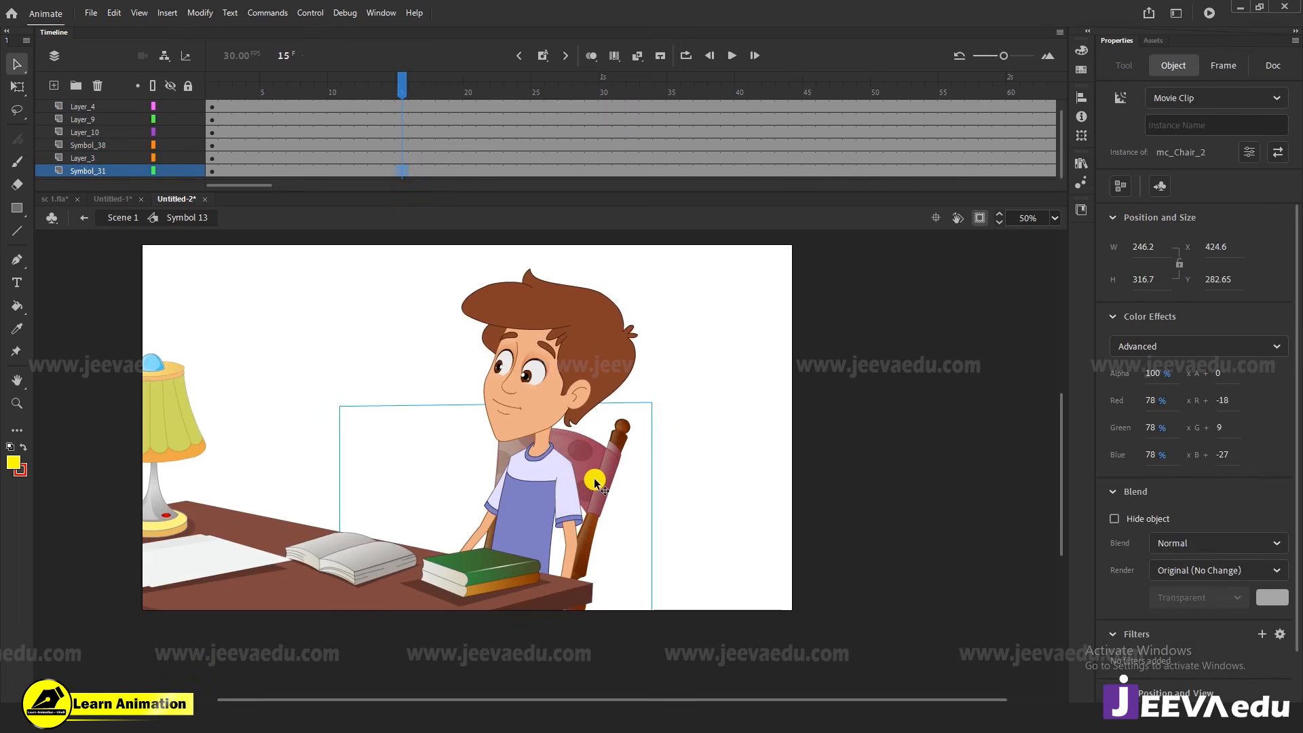
key("ctrl+z")
Examine the parts inside the chair's mc_Chair_2 symbol and return to Symbol 13
double_click(594, 479)
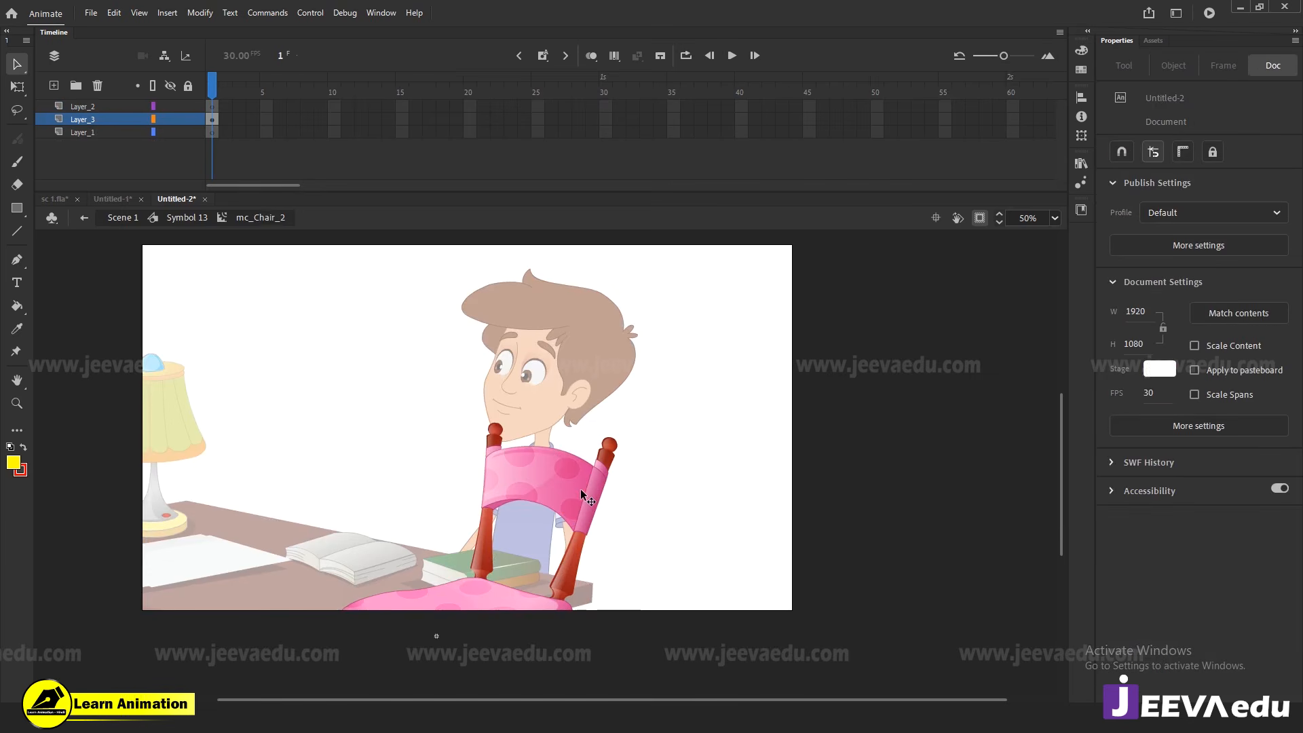
left_click(583, 480)
left_click(660, 515)
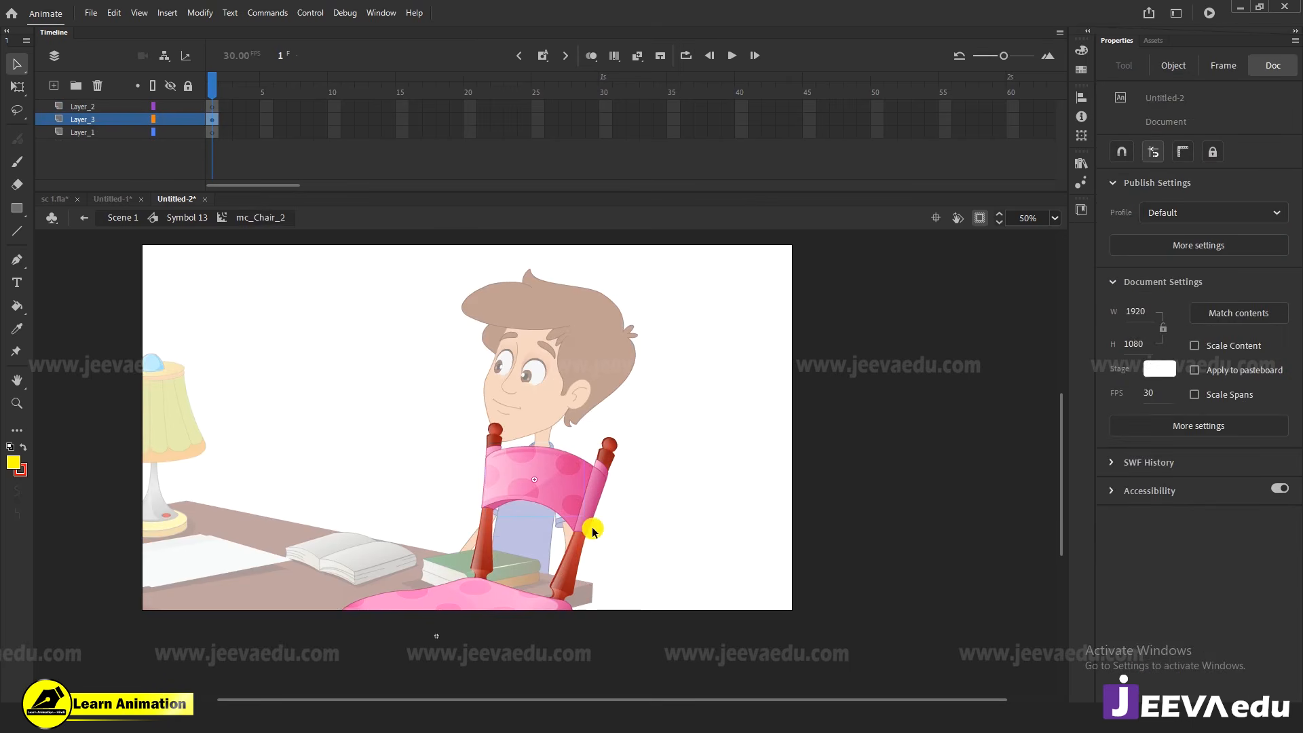
key("ctrl+z")
key("ctrl+minus")
key("z")
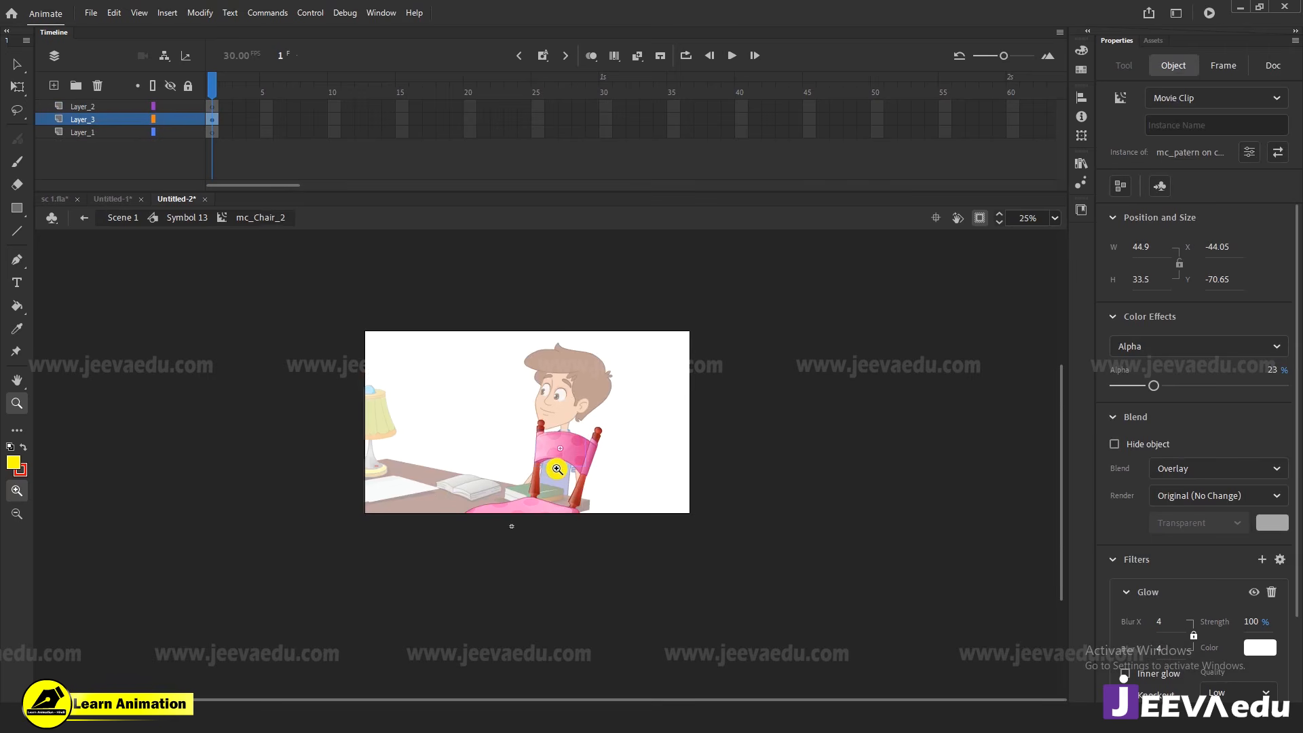
key("v")
left_click(616, 467)
double_click(504, 402)
left_click(570, 454)
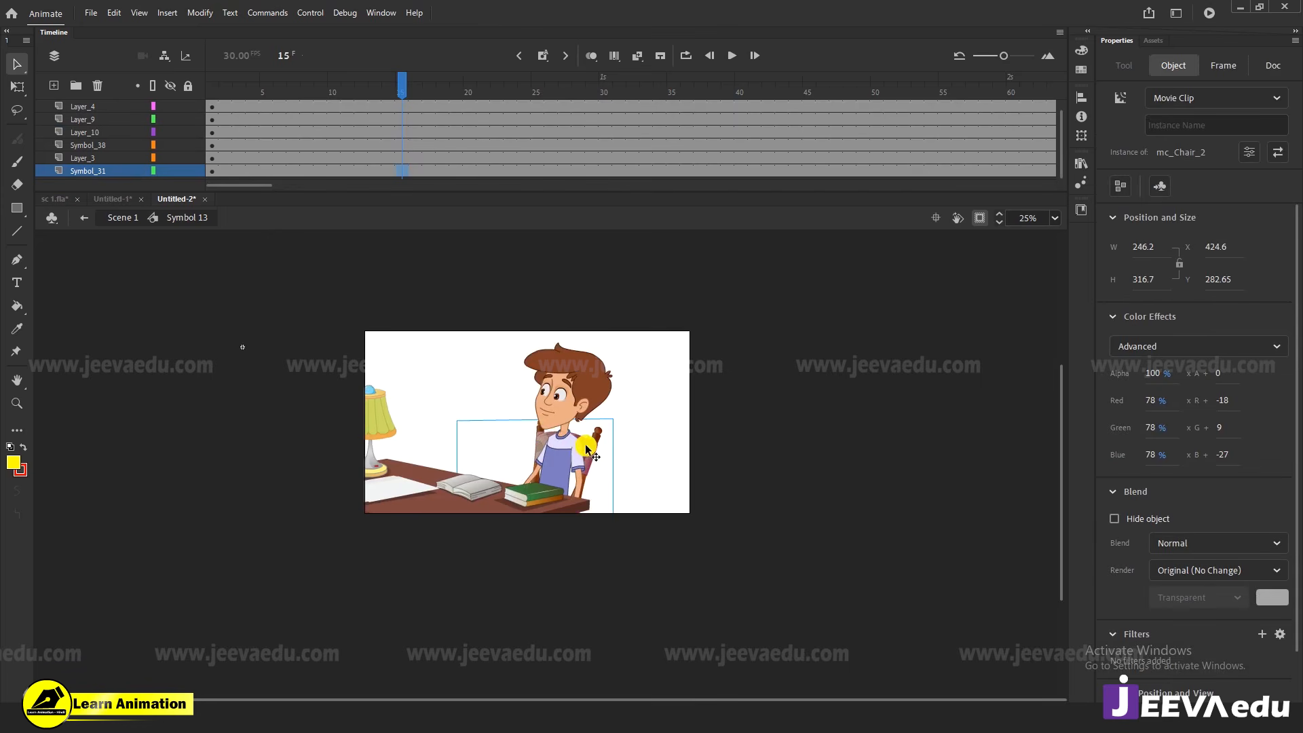
Go back to frame 1 and convert the chair instance into a new symbol
key("z")
left_click_drag(329, 91, 163, 157)
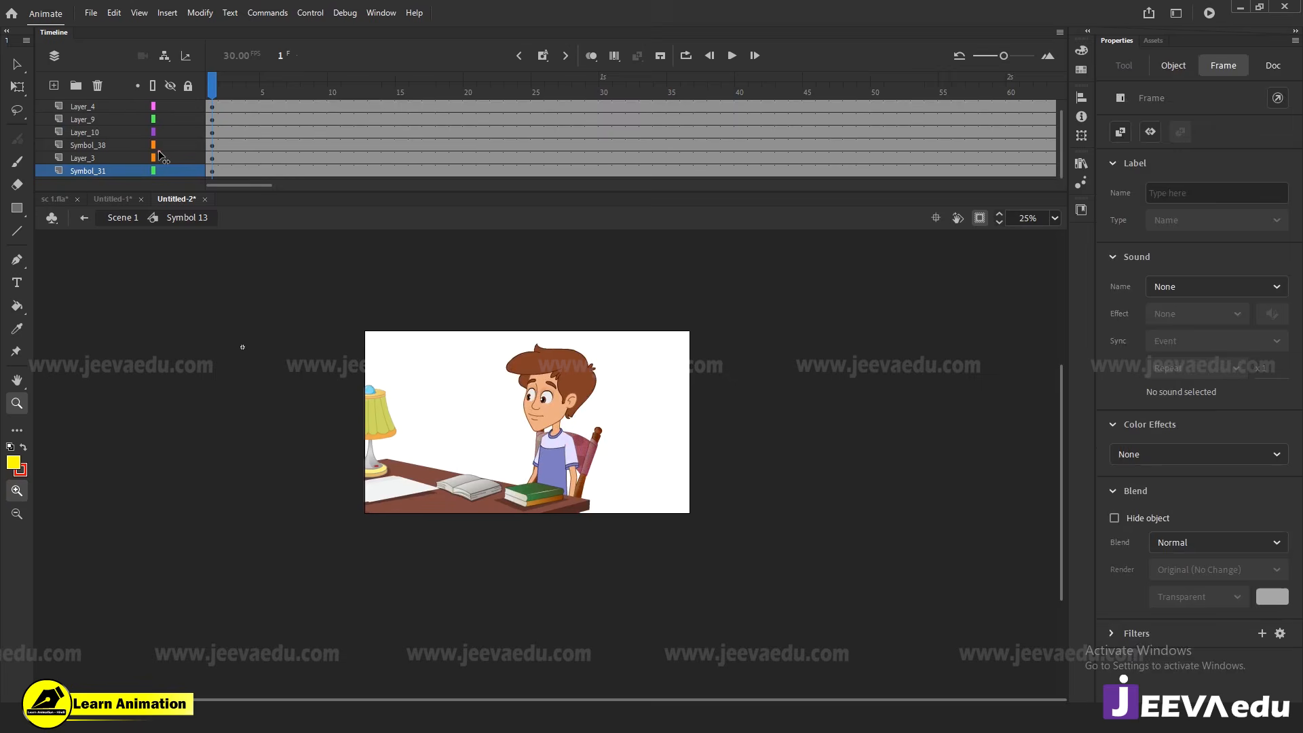
left_click(581, 444)
key("v")
left_click(570, 491)
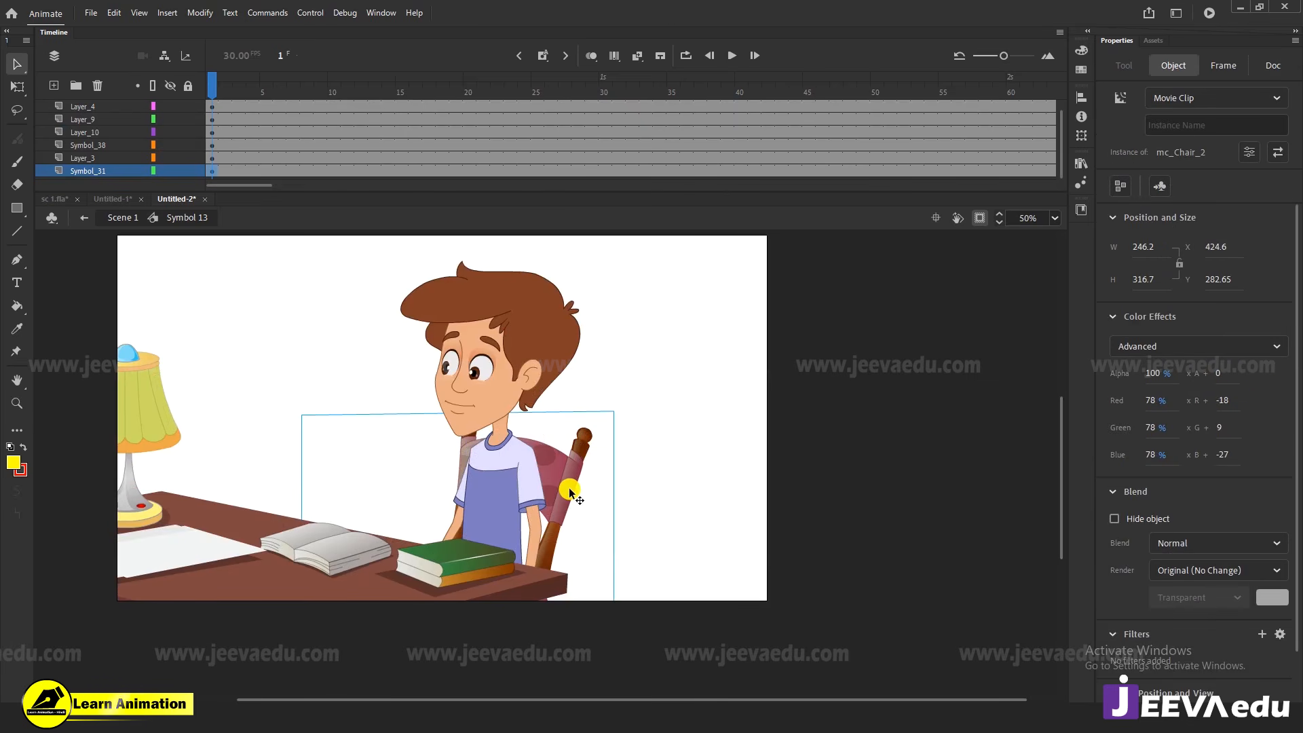
key("F8")
key("Escape")
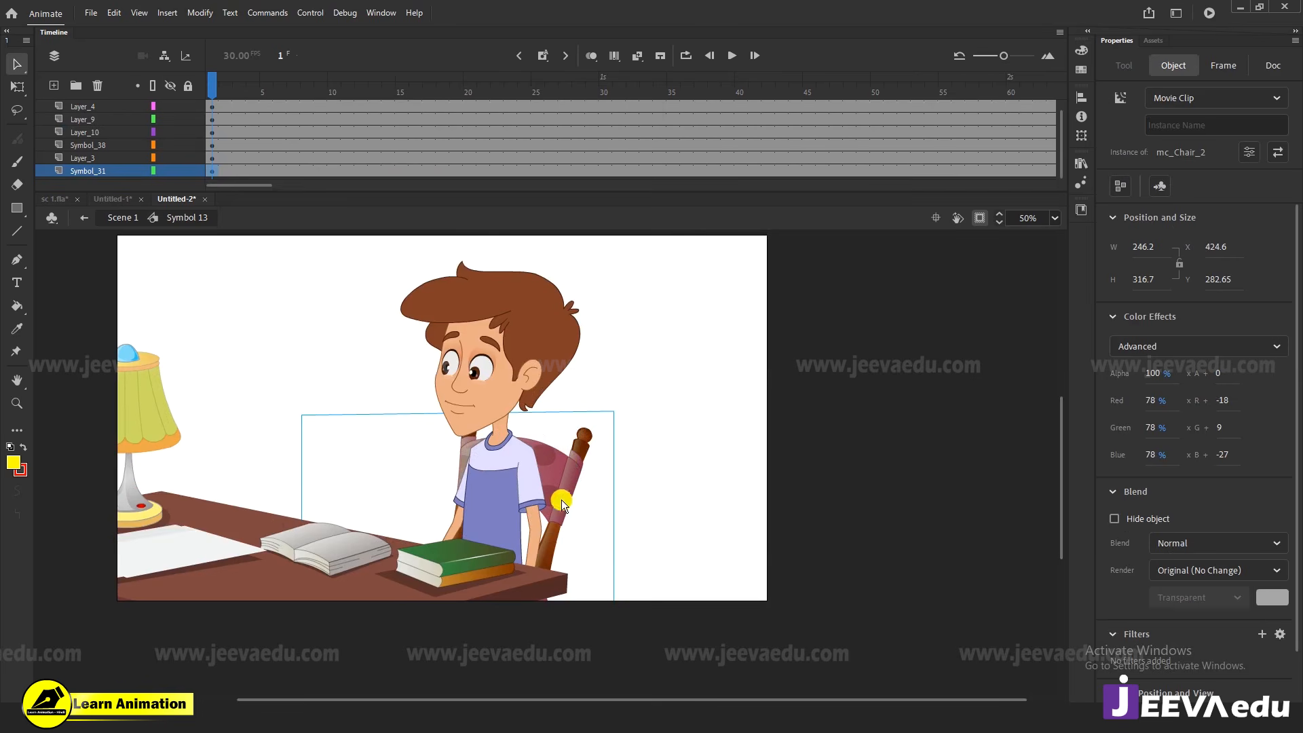
Extend Layer_1 inside the chair's new symbol past frame 60 and return to Symbol 13
double_click(564, 475)
left_click_drag(331, 107, 817, 121)
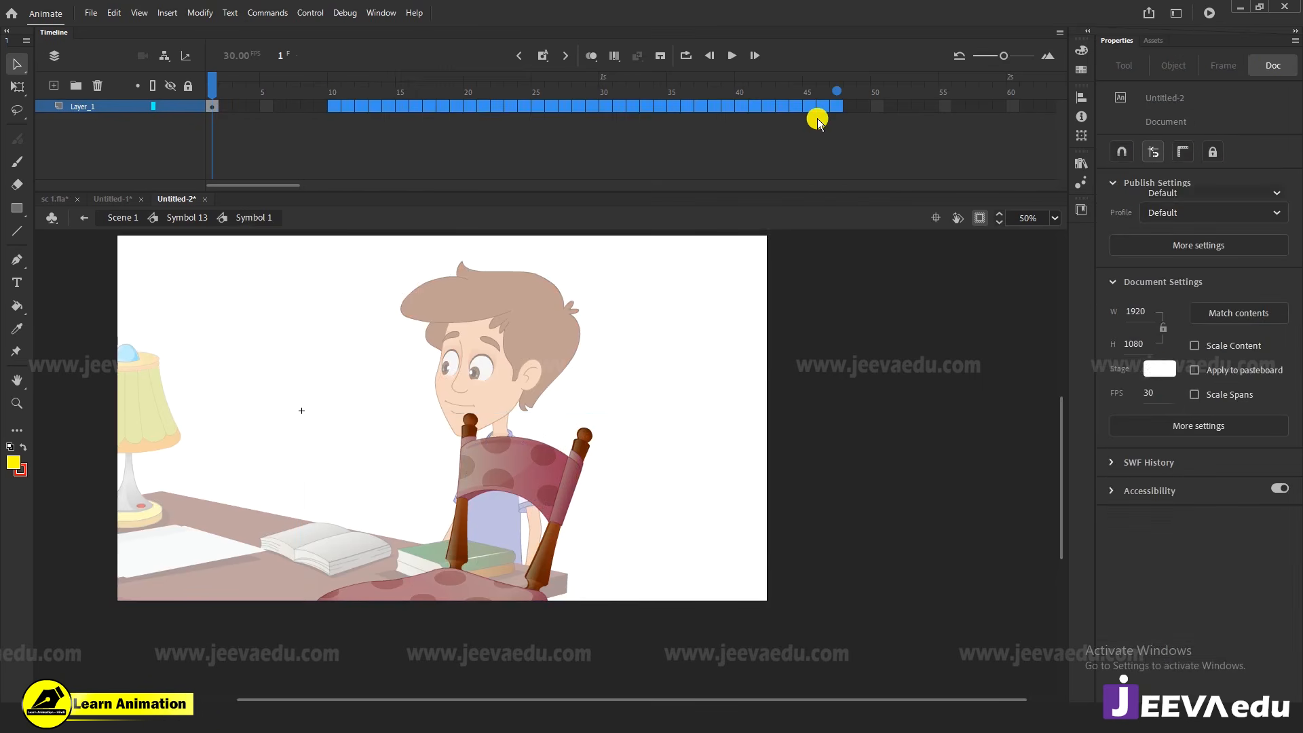
double_click(404, 457)
Inside the chair's new symbol, insert keyframes at frames 15 and 6 and create a classic tween between them
left_click_drag(362, 94, 401, 93)
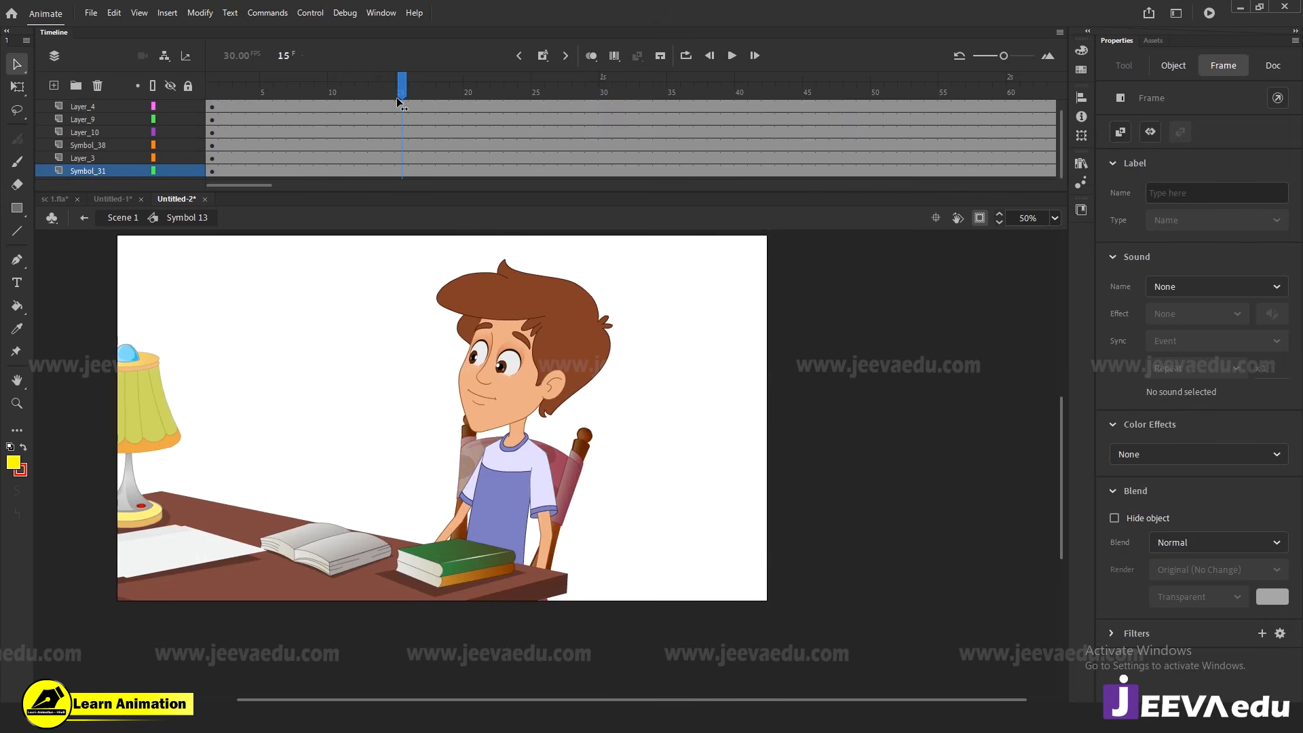
double_click(575, 500)
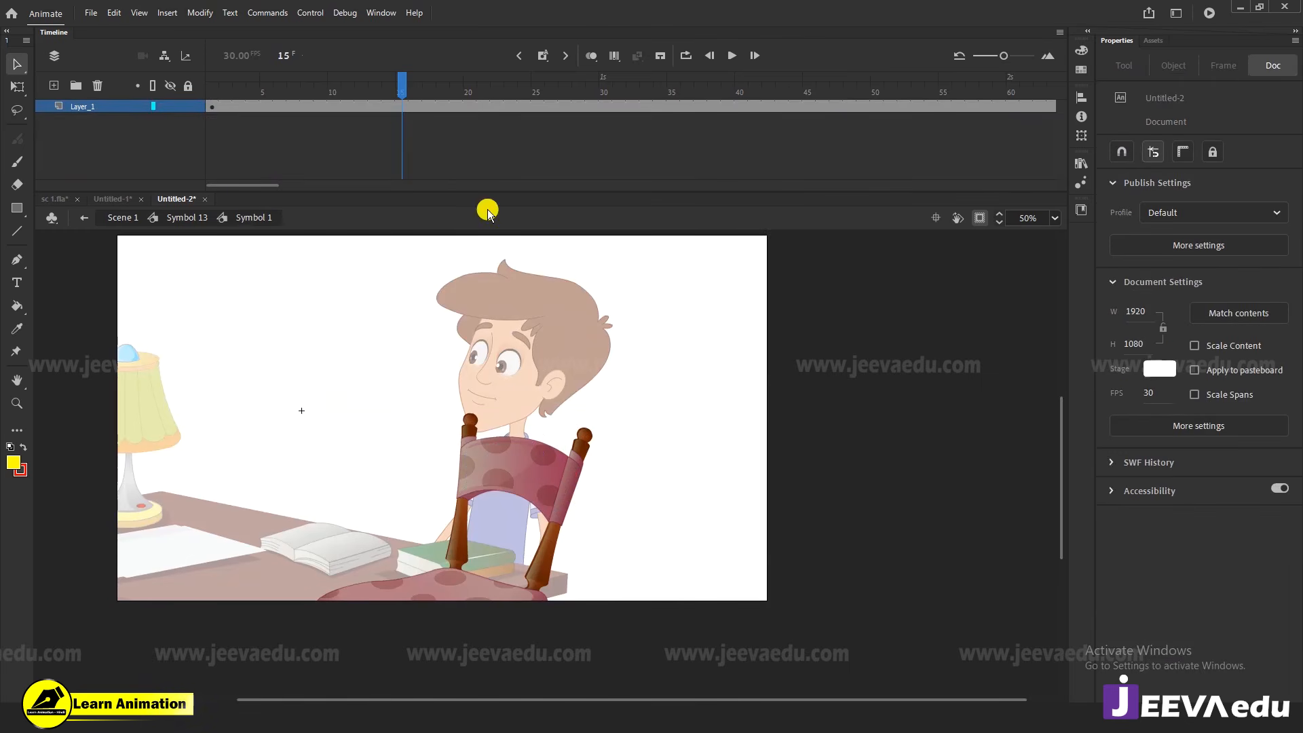
left_click(403, 106)
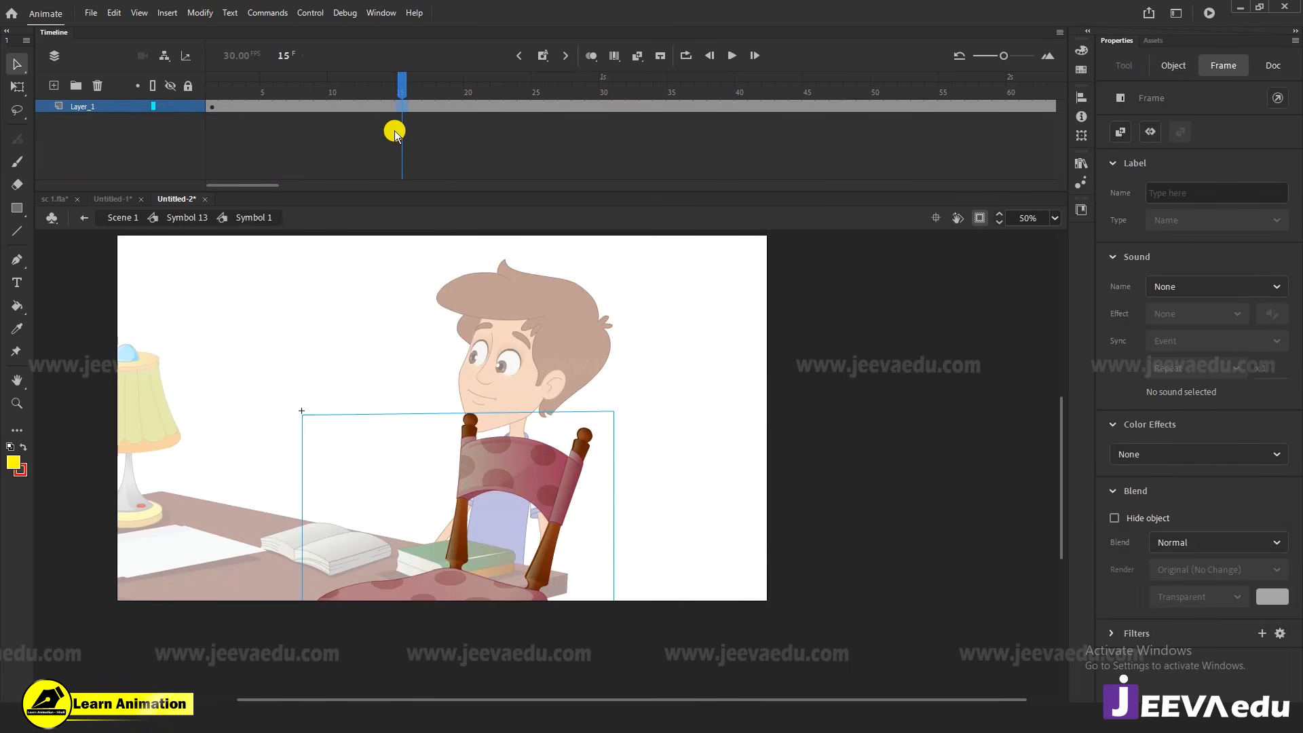
left_click(269, 106)
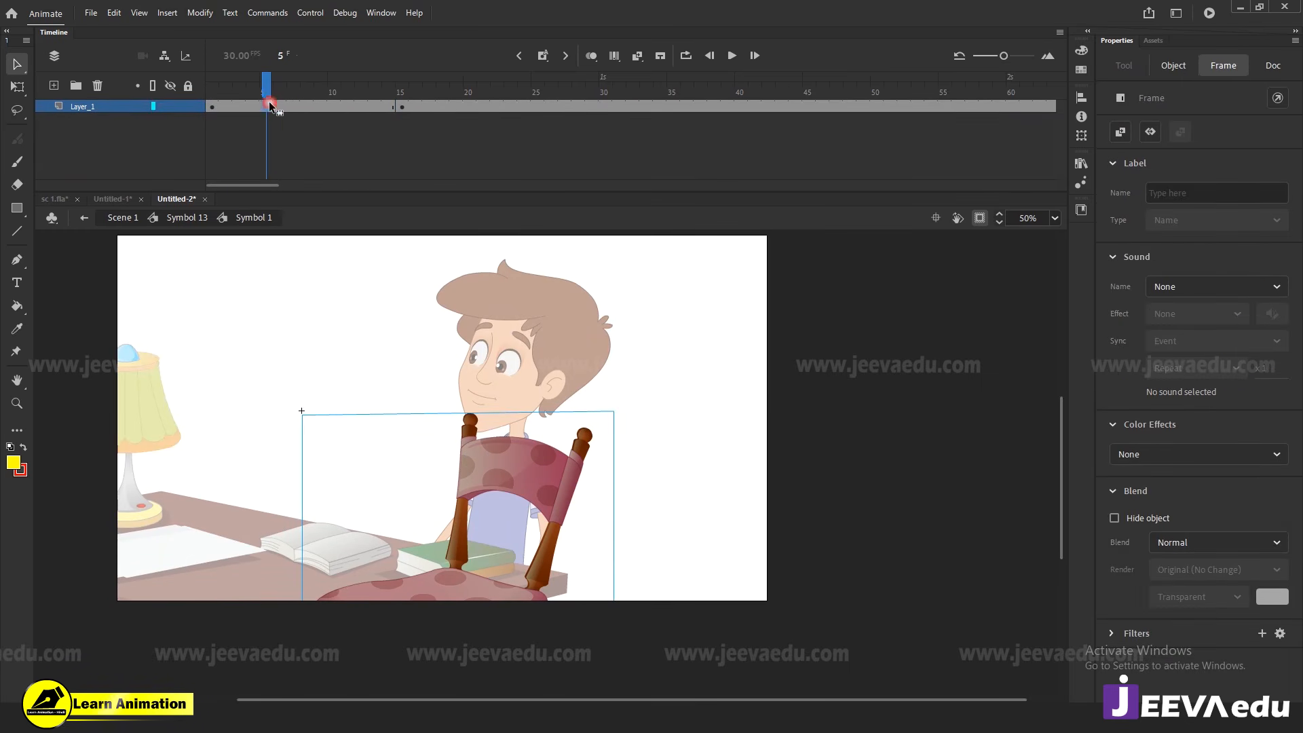
right_click(320, 106)
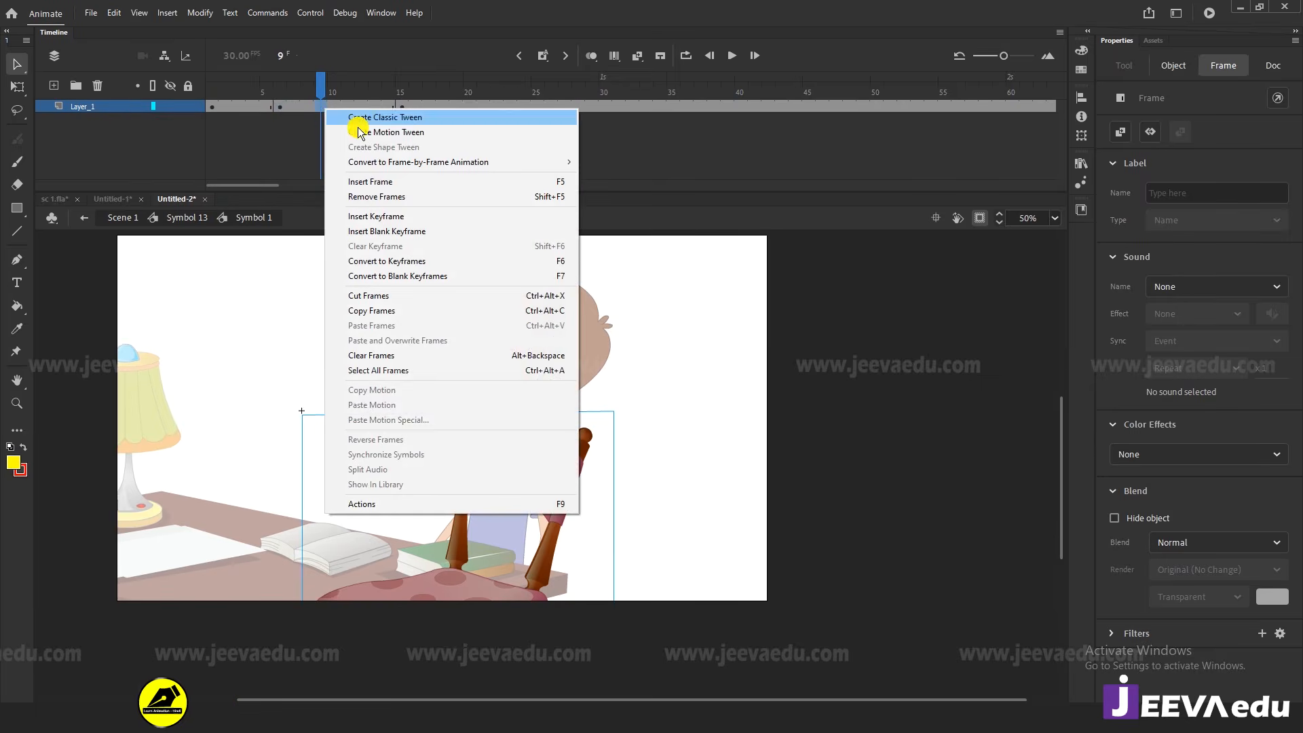
left_click(362, 116)
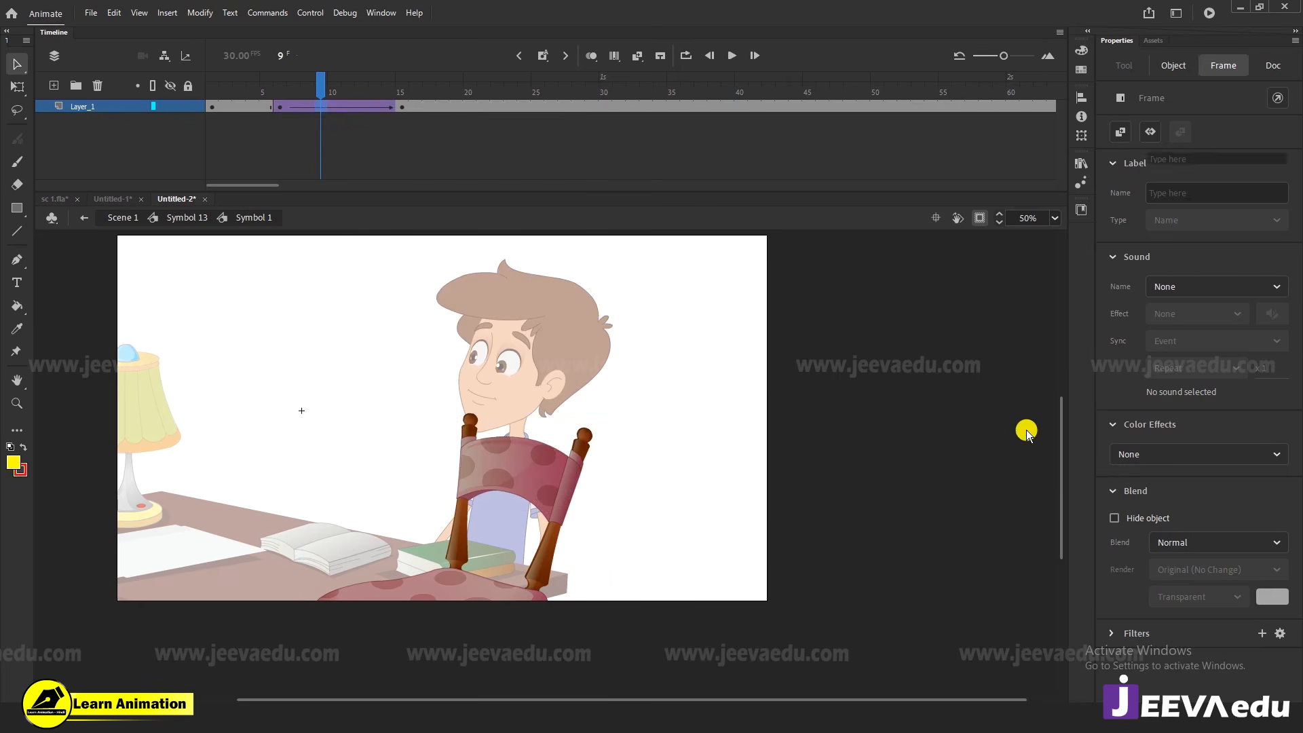
left_click(352, 106)
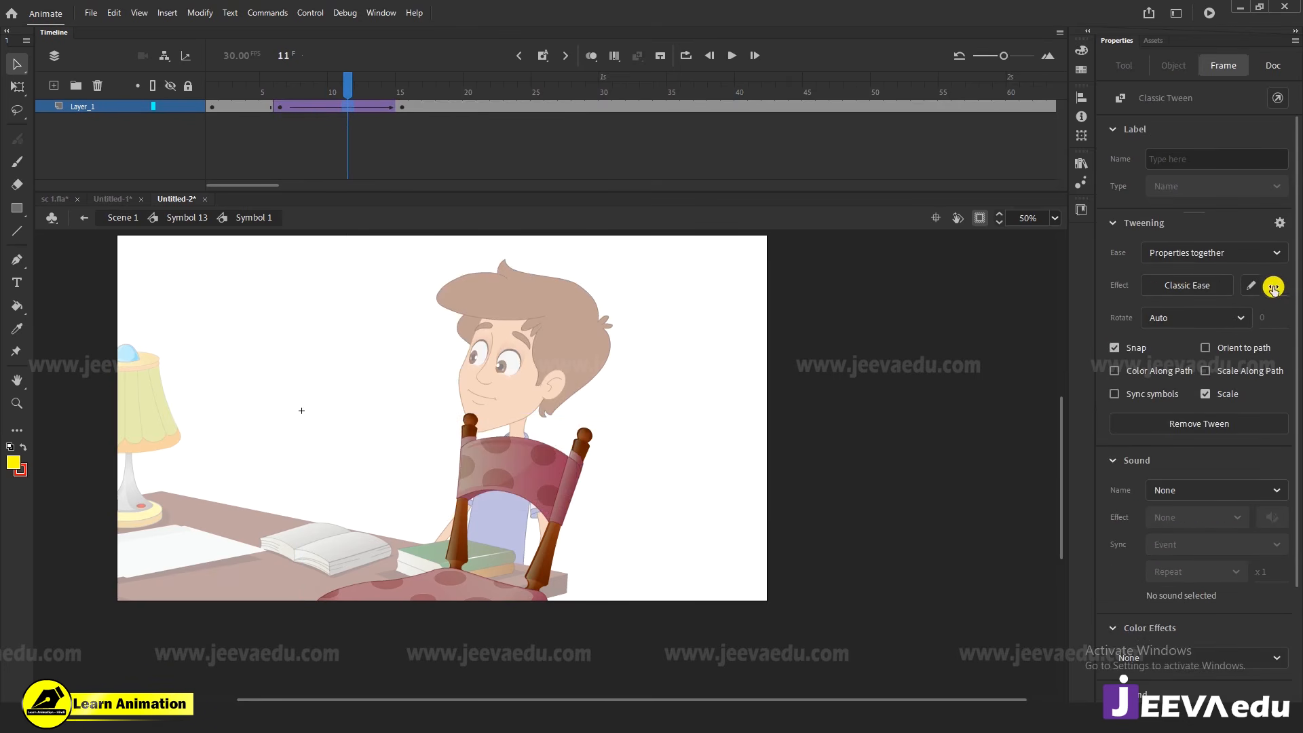
Try rotating the chair slightly clockwise on the frame 15 keyframe, and undo the rotation
left_click(402, 107)
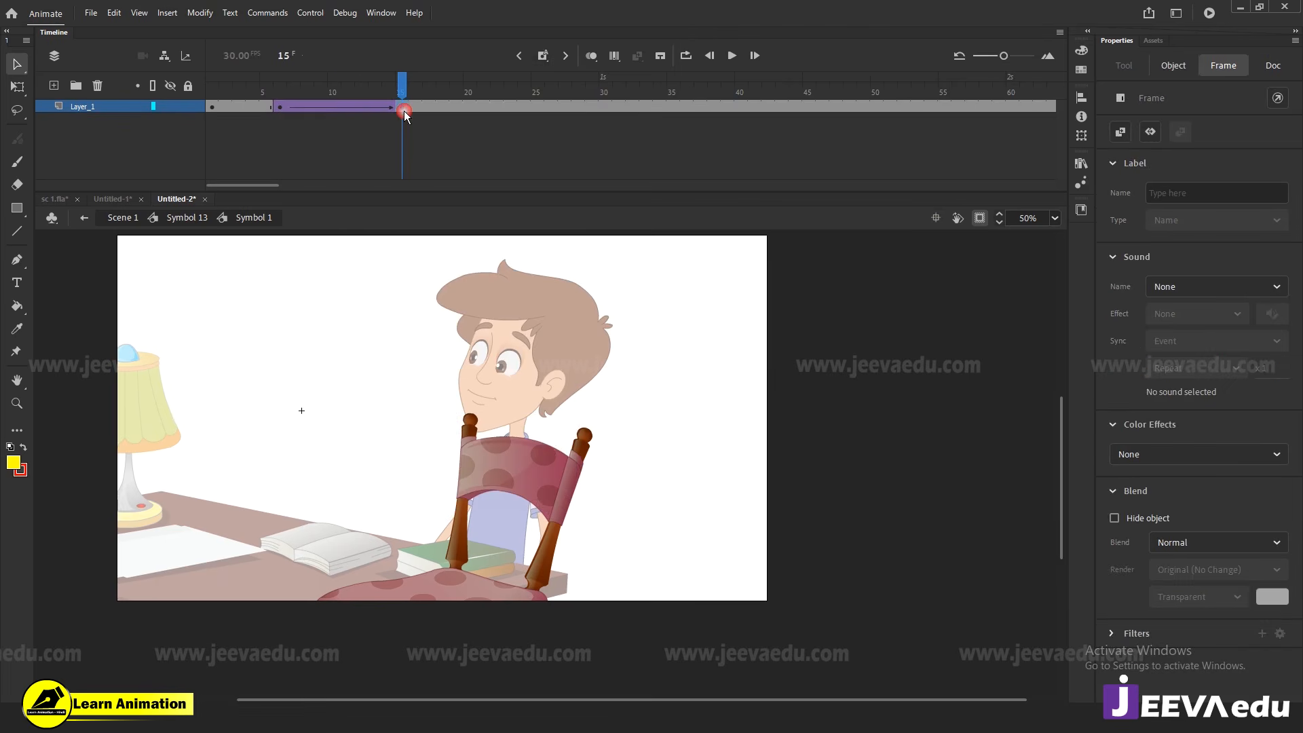
left_click(539, 428)
key("q")
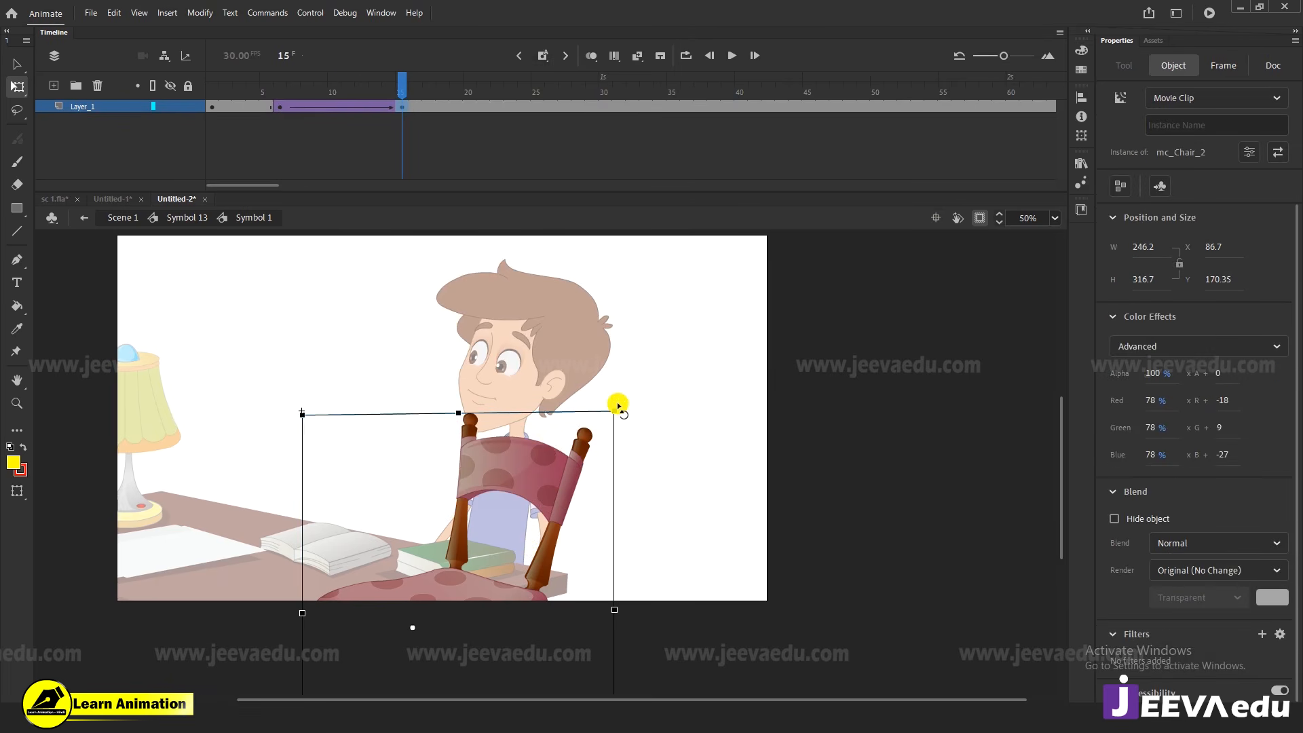
left_click_drag(617, 406, 619, 412)
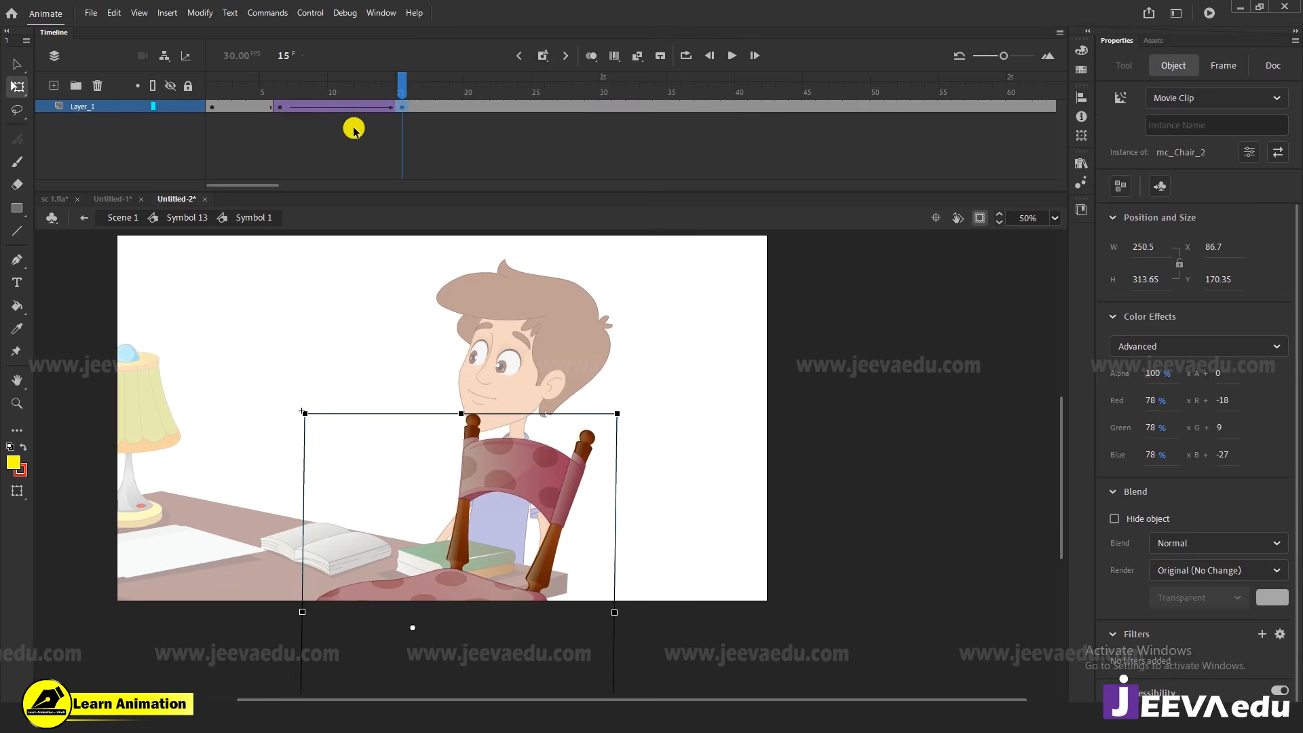
key("ctrl+z")
Clear the keyframes and classic tween between frames 5 and 16 on the chair's Layer_1
left_click_drag(270, 110, 415, 107)
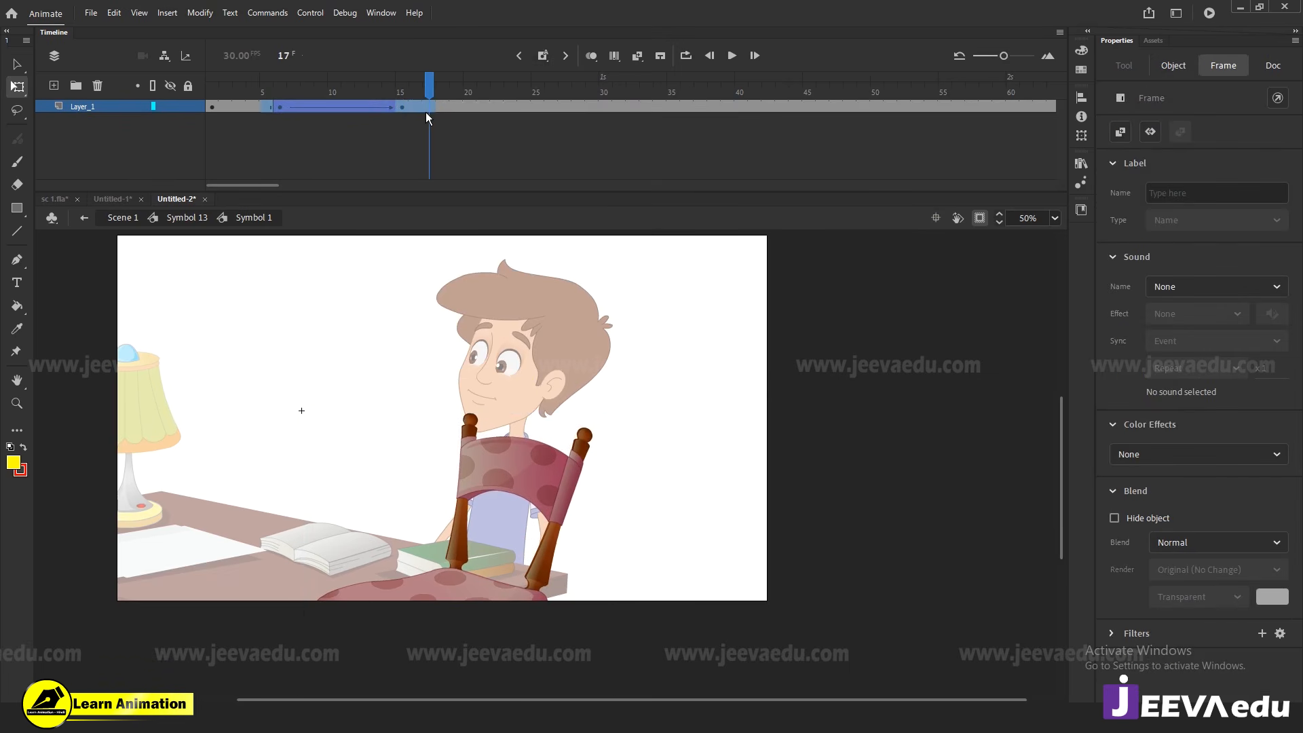
right_click(372, 103)
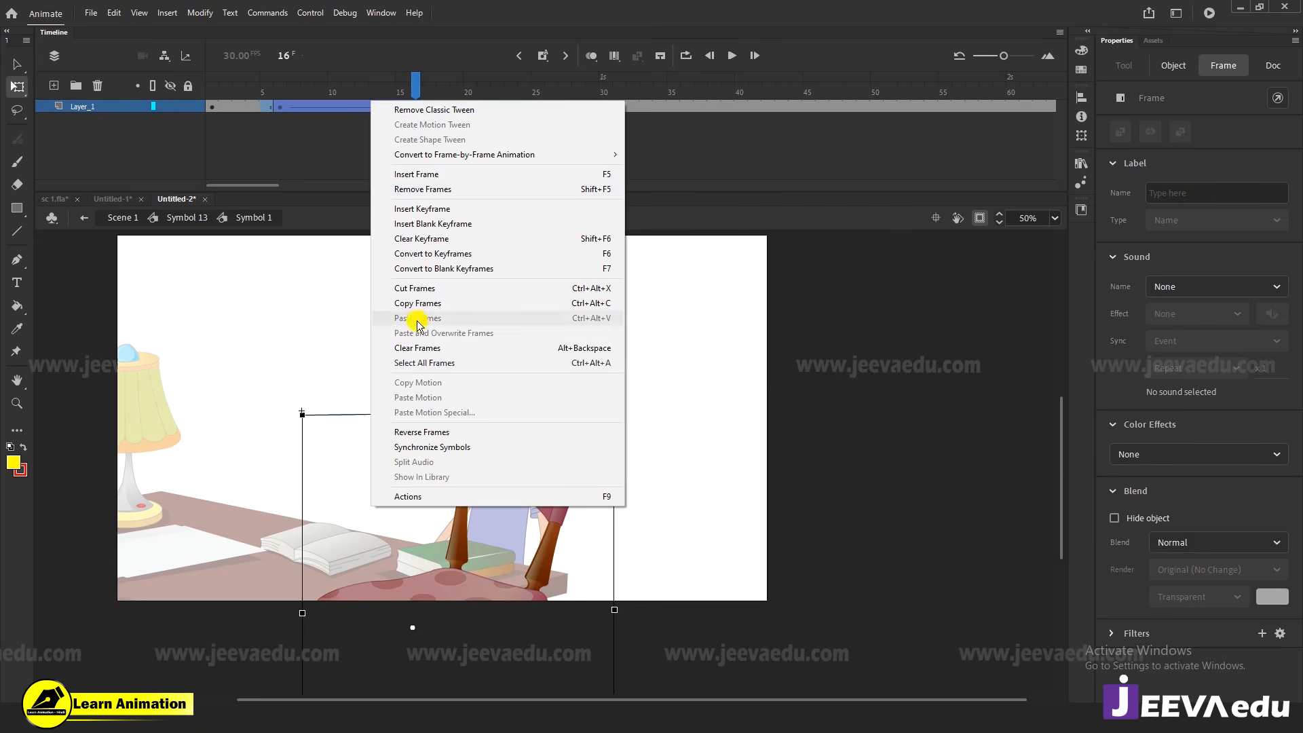
left_click(416, 245)
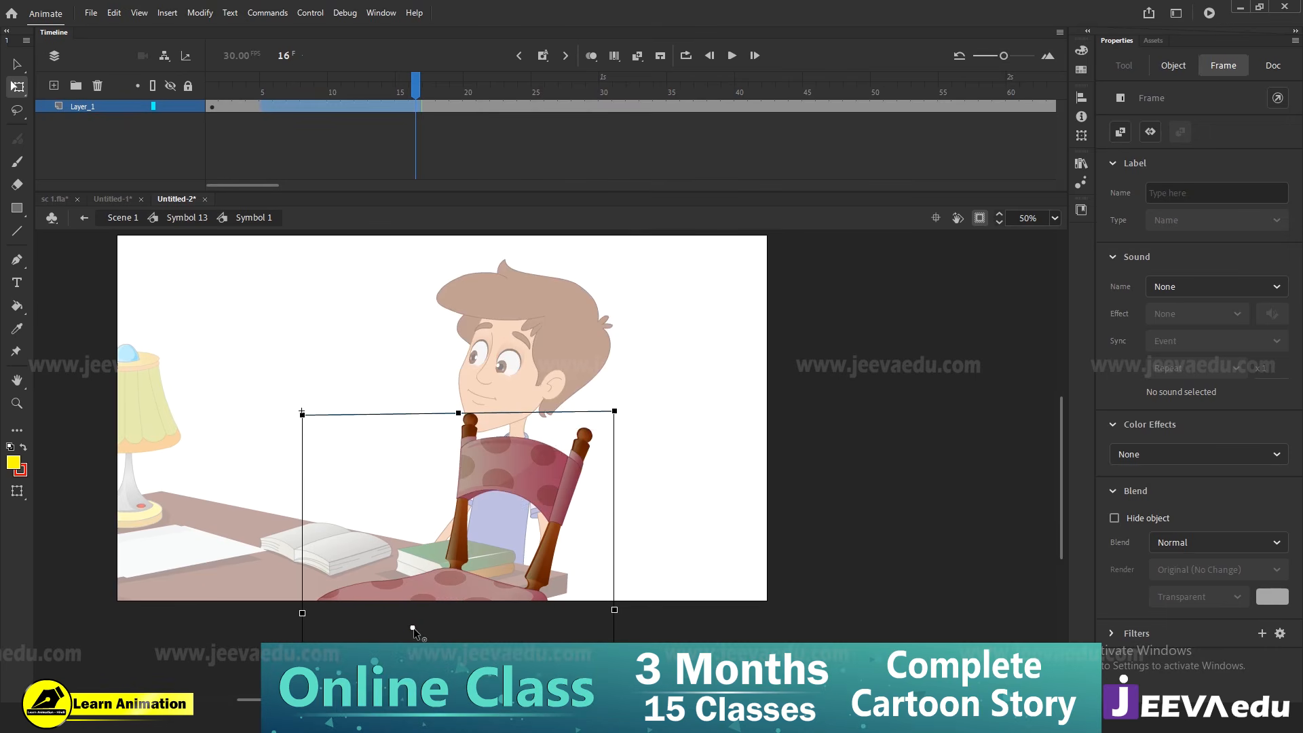
Move the chair's transformation point to the rear of the seat, between the back posts, on frame 1
left_click_drag(414, 628, 490, 581)
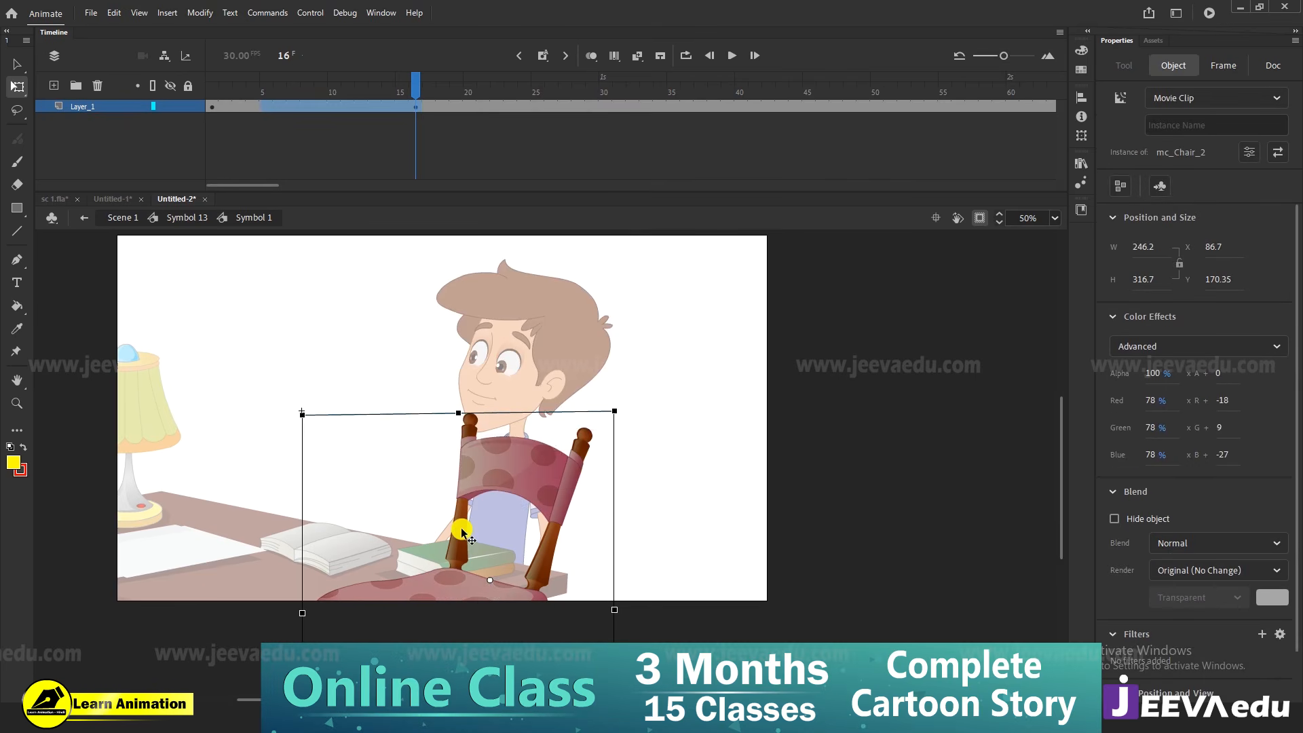
left_click_drag(416, 91, 195, 145)
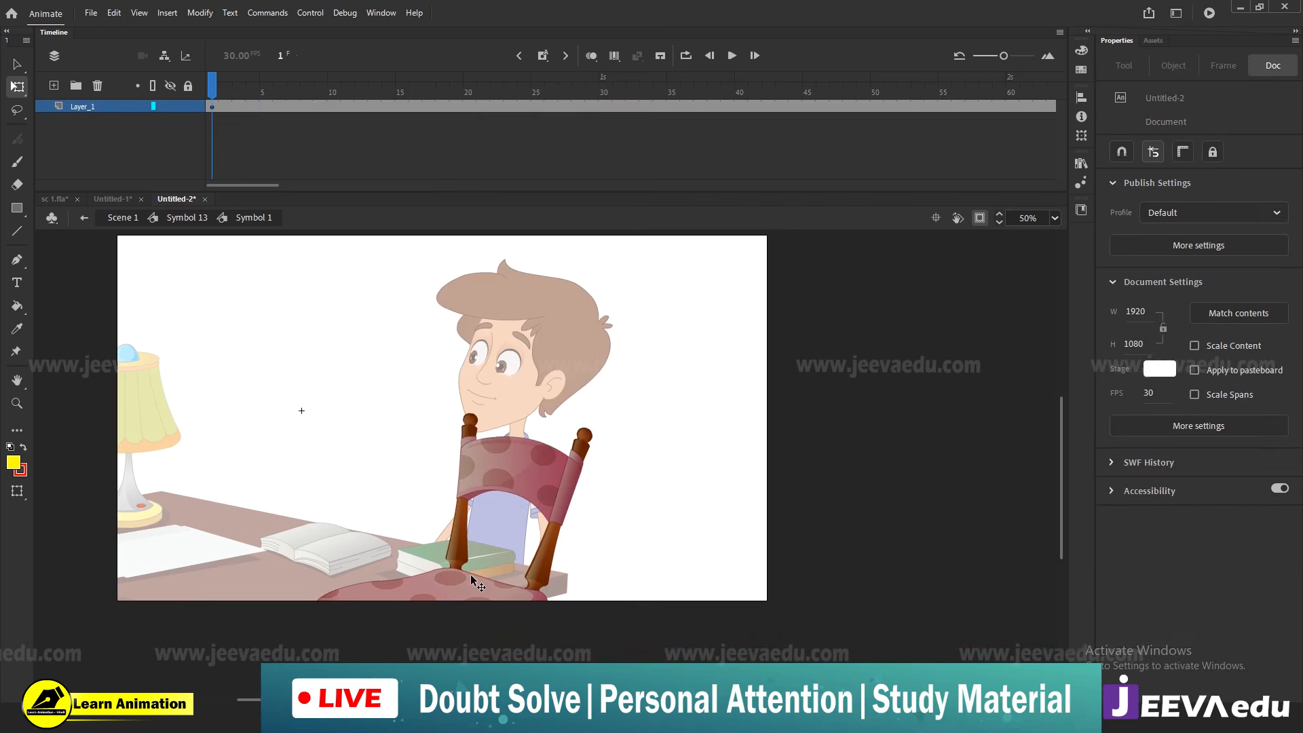
left_click(471, 576)
left_click_drag(452, 604, 487, 576)
Add keyframes at frames 15 and 6 on the chair's Layer_1 and join them with a classic tween
left_click(403, 108)
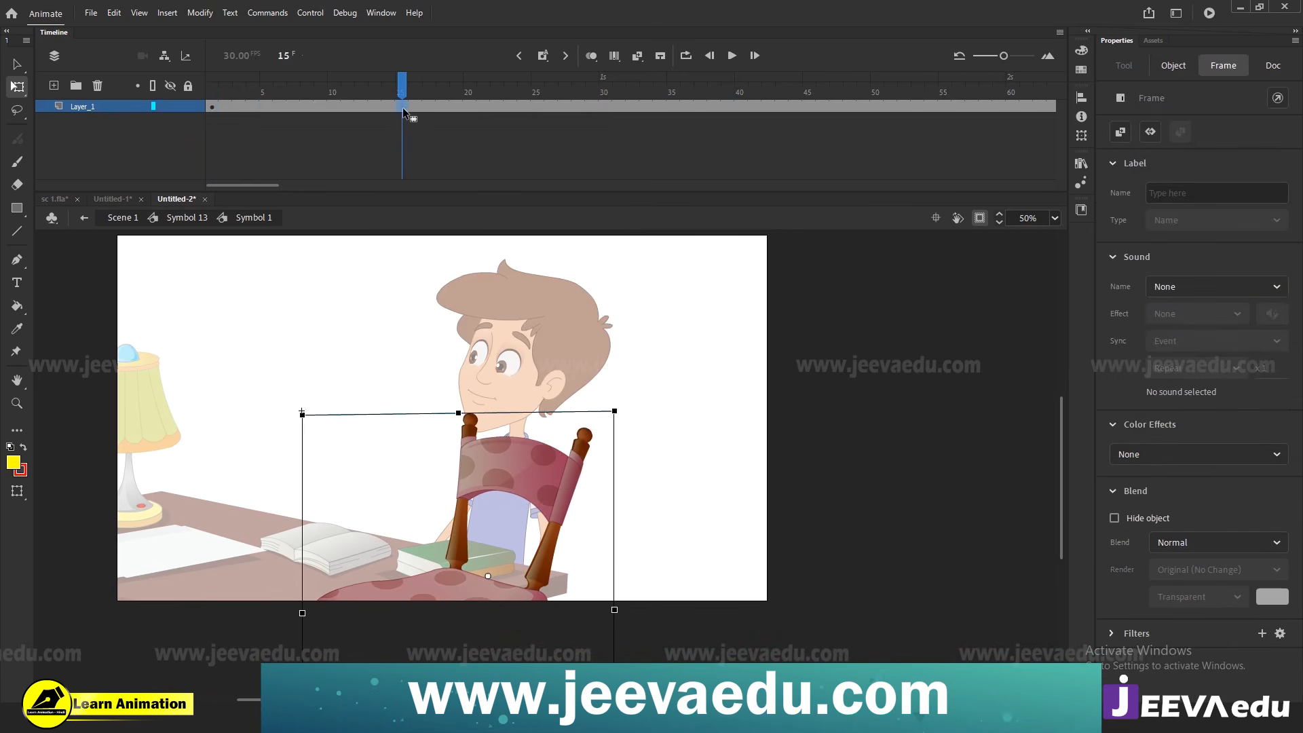
left_click(283, 109)
right_click(310, 107)
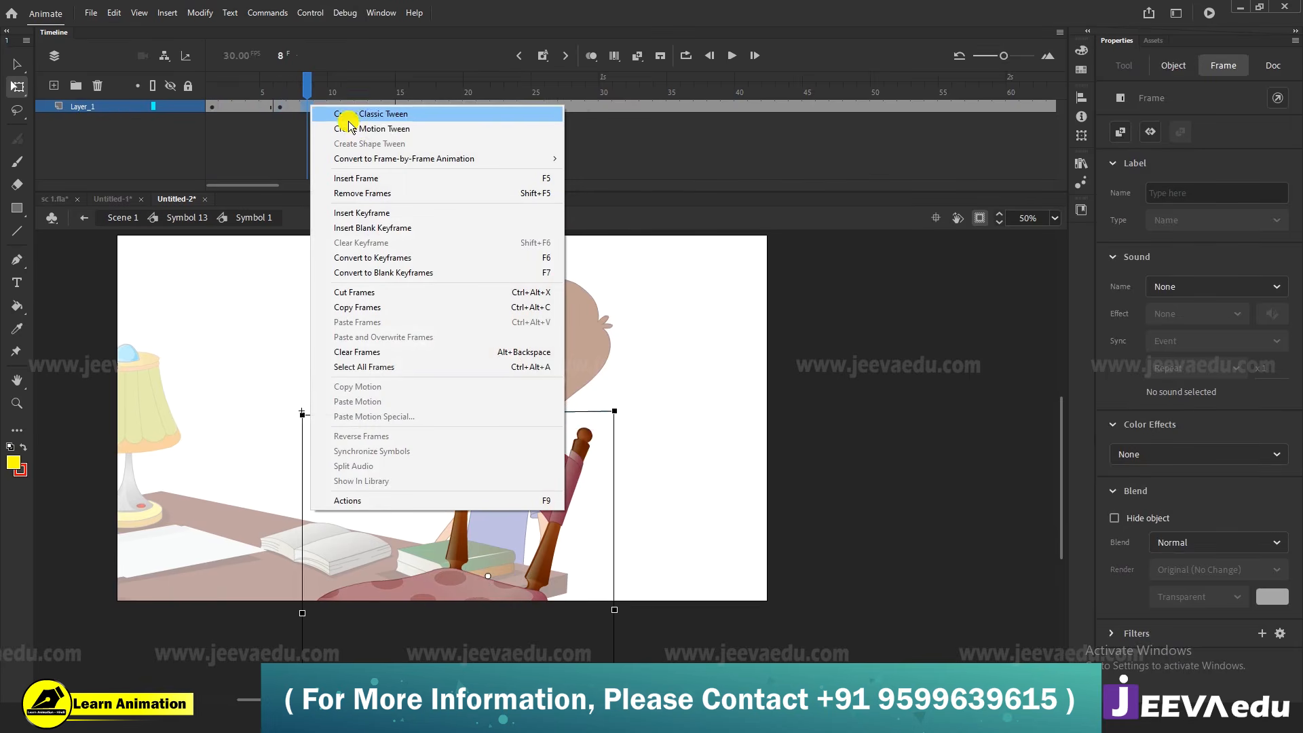
left_click(352, 114)
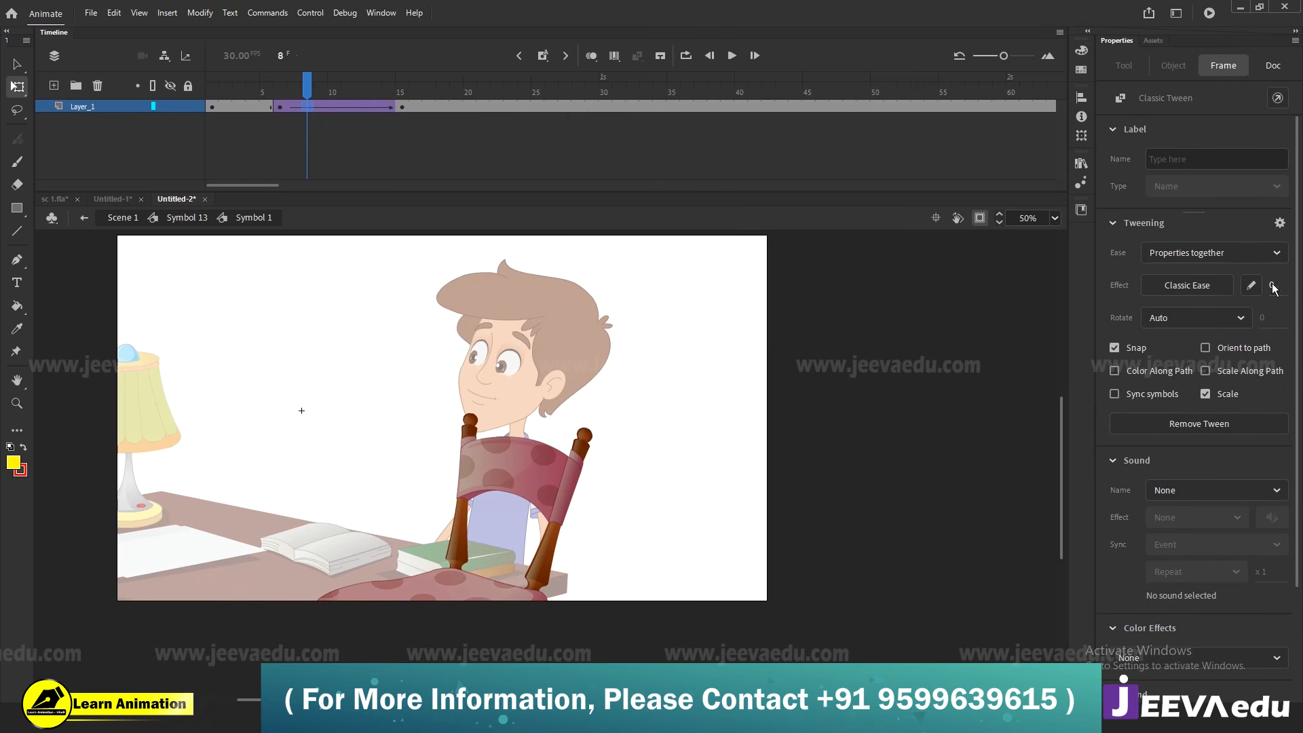
Skew the chair on the frame 15 keyframe so its backrest leans slightly away from the desk
left_click(403, 107)
left_click(570, 483)
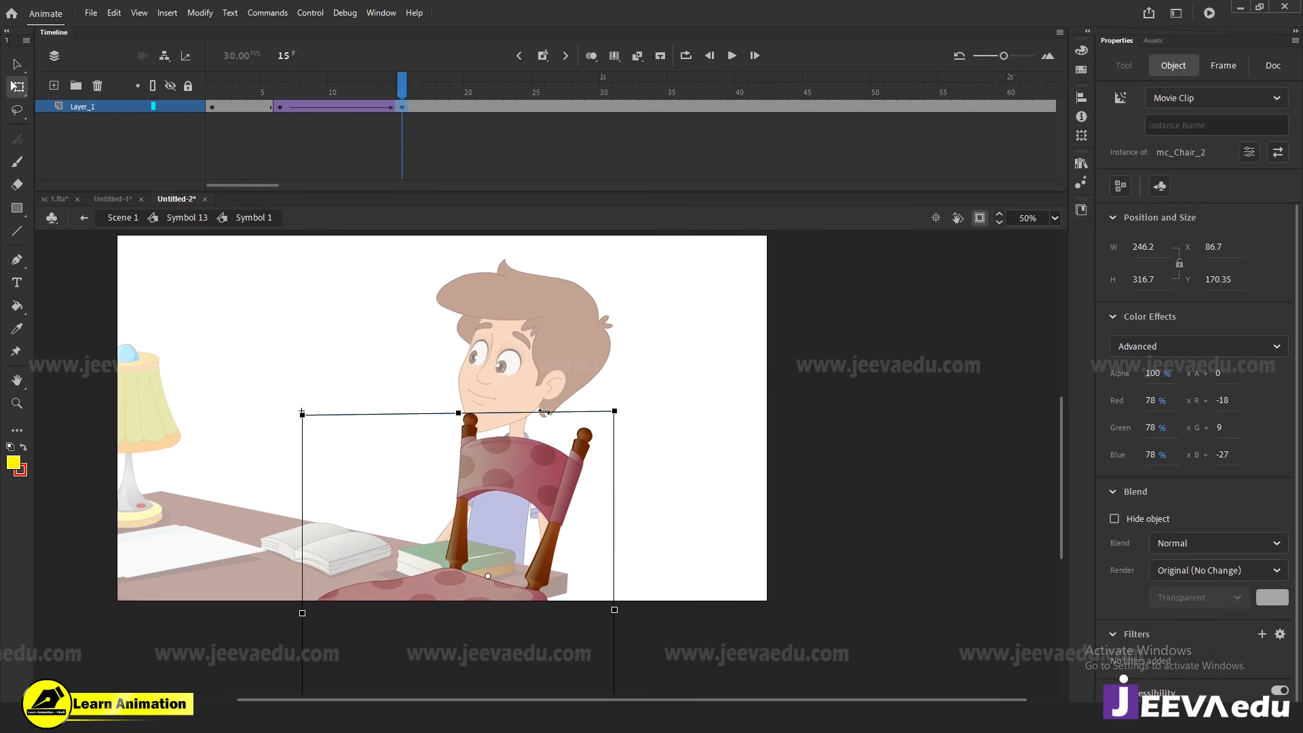
left_click_drag(544, 410, 549, 411)
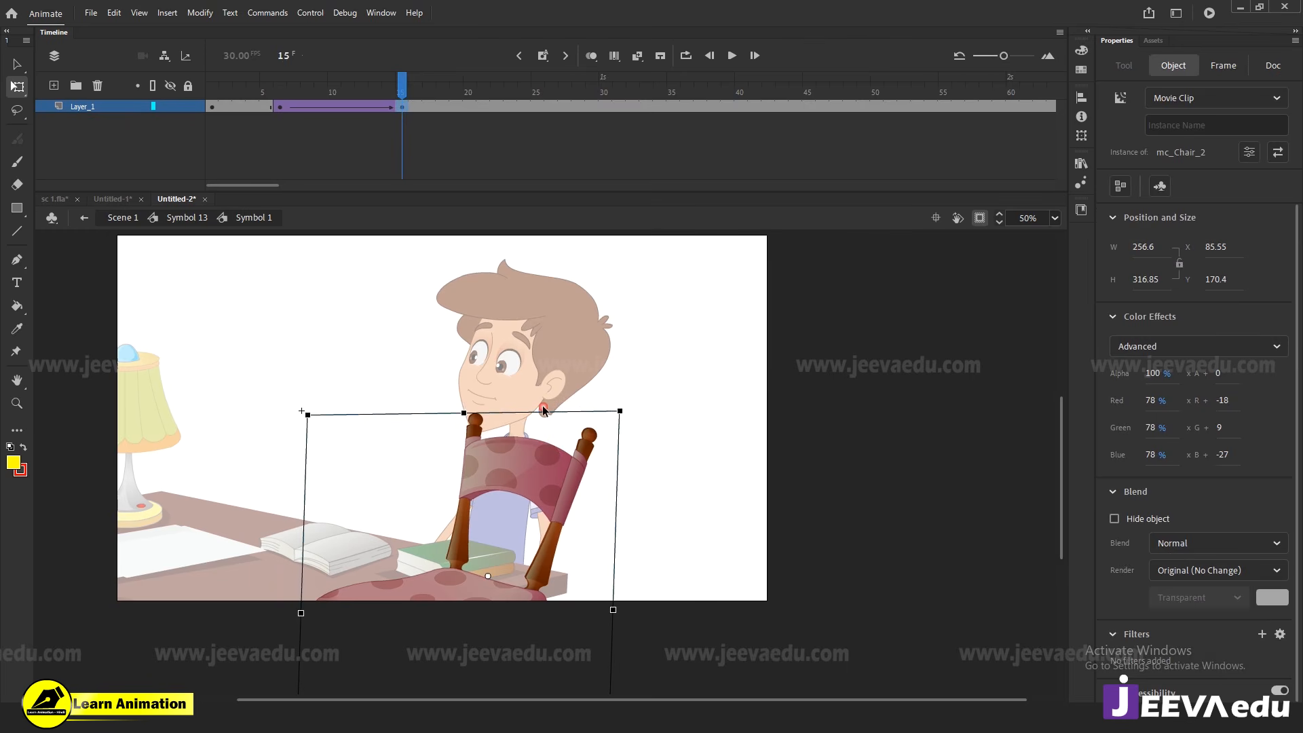
mouse_move(410, 87)
left_mouse_down()
mouse_move(310, 108)
mouse_move(357, 107)
mouse_move(225, 112)
mouse_move(321, 119)
mouse_move(292, 134)
mouse_move(361, 115)
mouse_move(253, 115)
mouse_move(403, 112)
left_mouse_up()
left_click(404, 111)
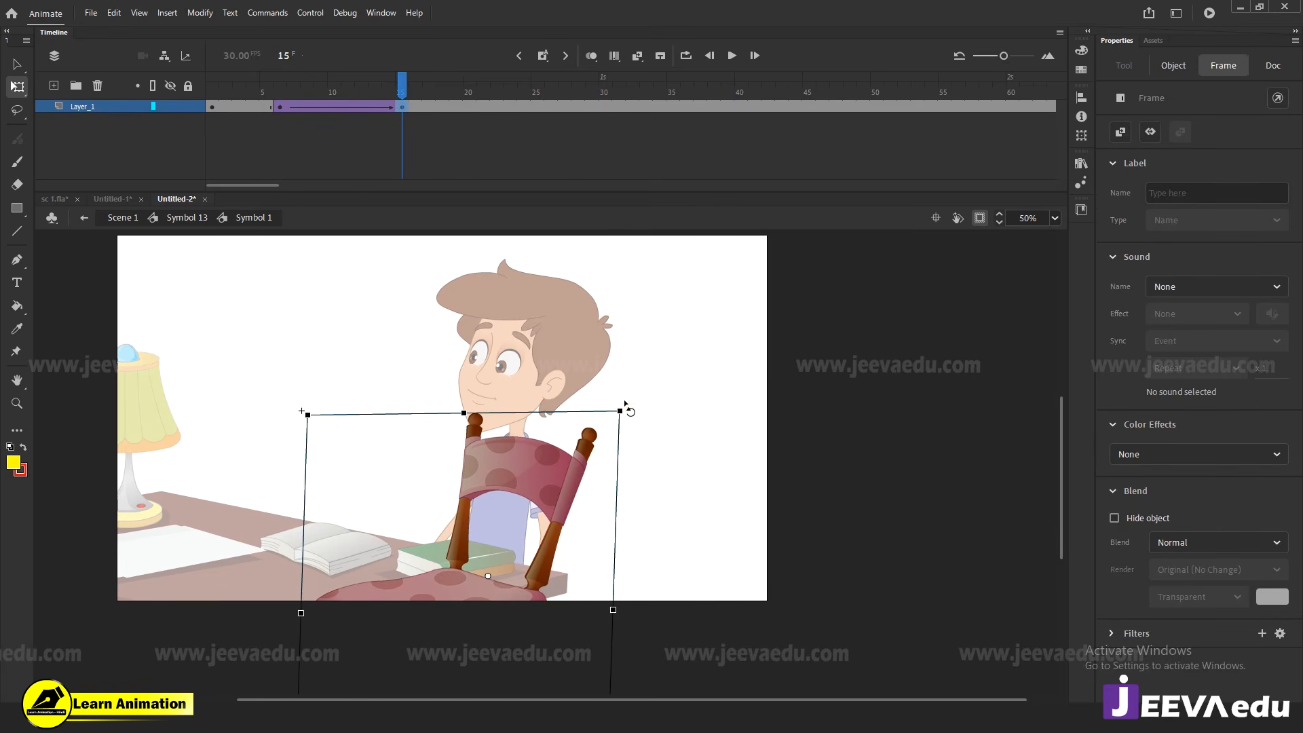
left_click_drag(625, 404, 625, 402)
Scrub the chair's lean, return to Symbol 13, and review it alongside the boy's motion around frames 12 to 15
left_click_drag(406, 87, 386, 158)
left_click(186, 217)
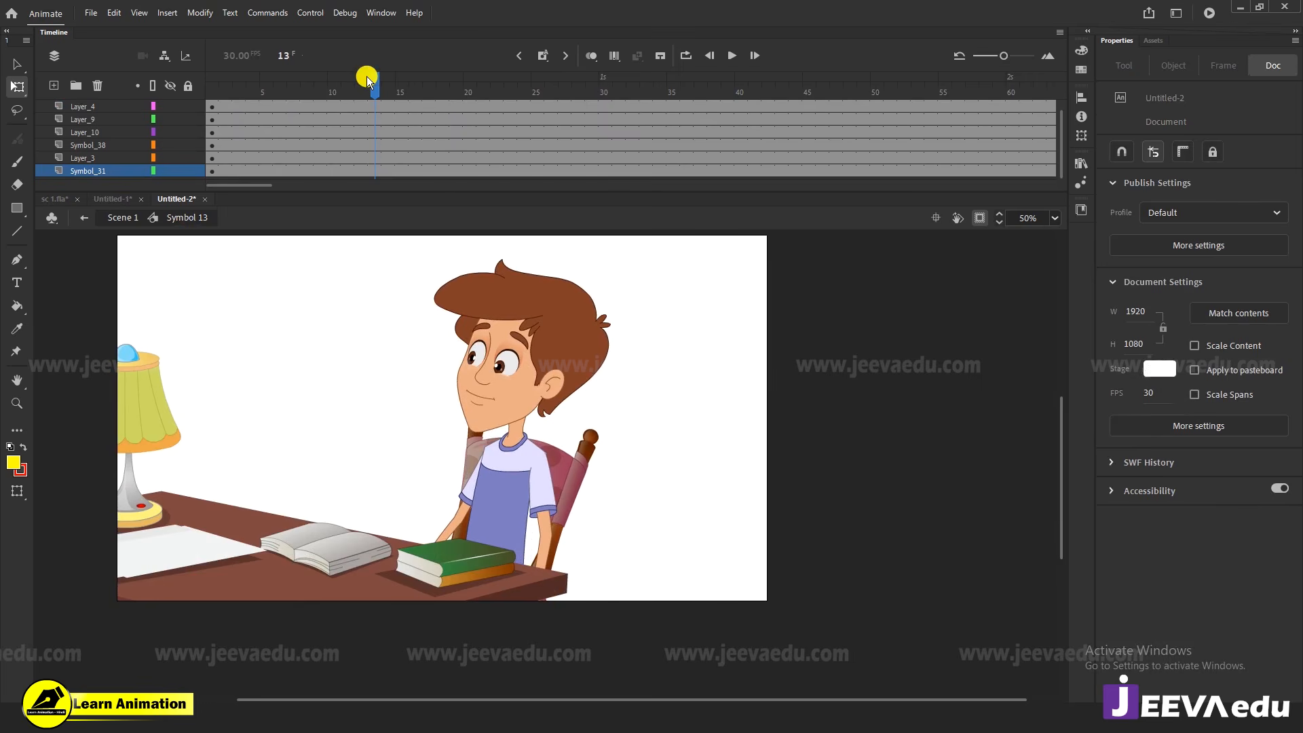
left_click_drag(366, 76, 356, 153)
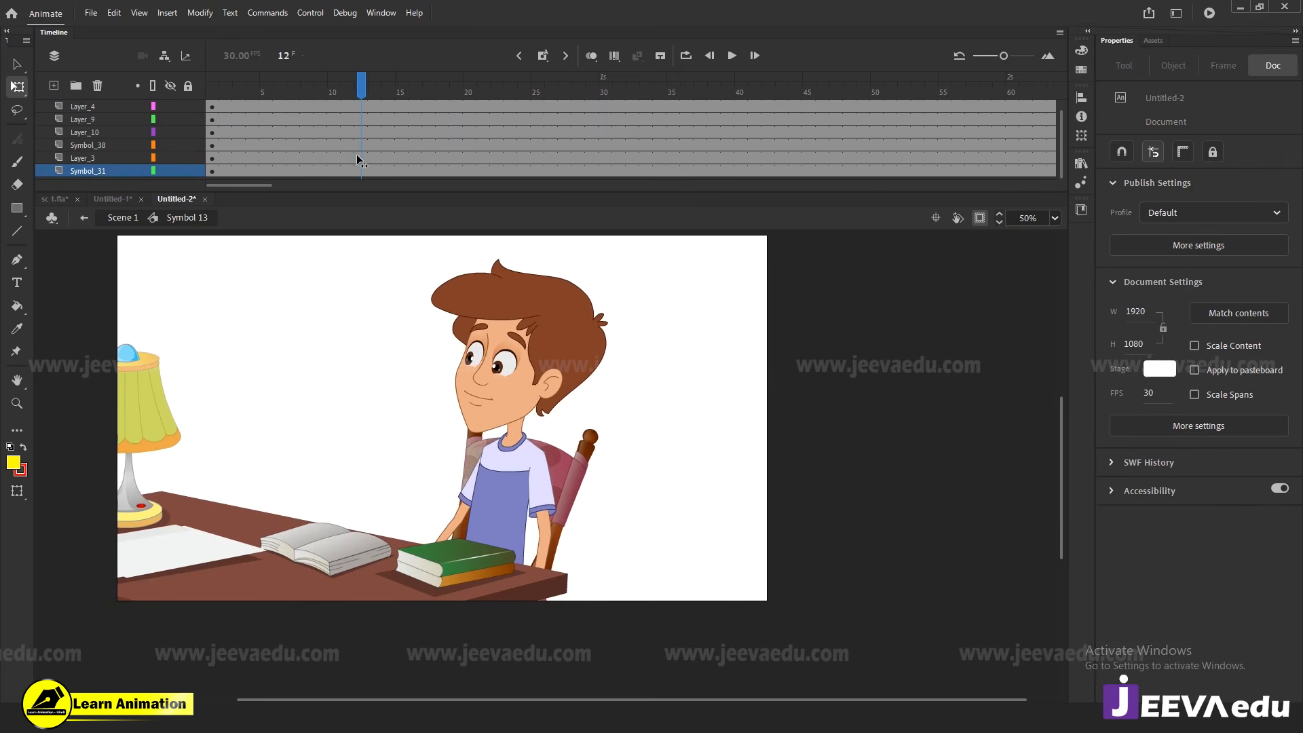
Add keyframes at frames 27 and 16 in the chair symbol, matching the keyframes of the boy's body symbol
double_click(540, 446)
left_click(413, 108)
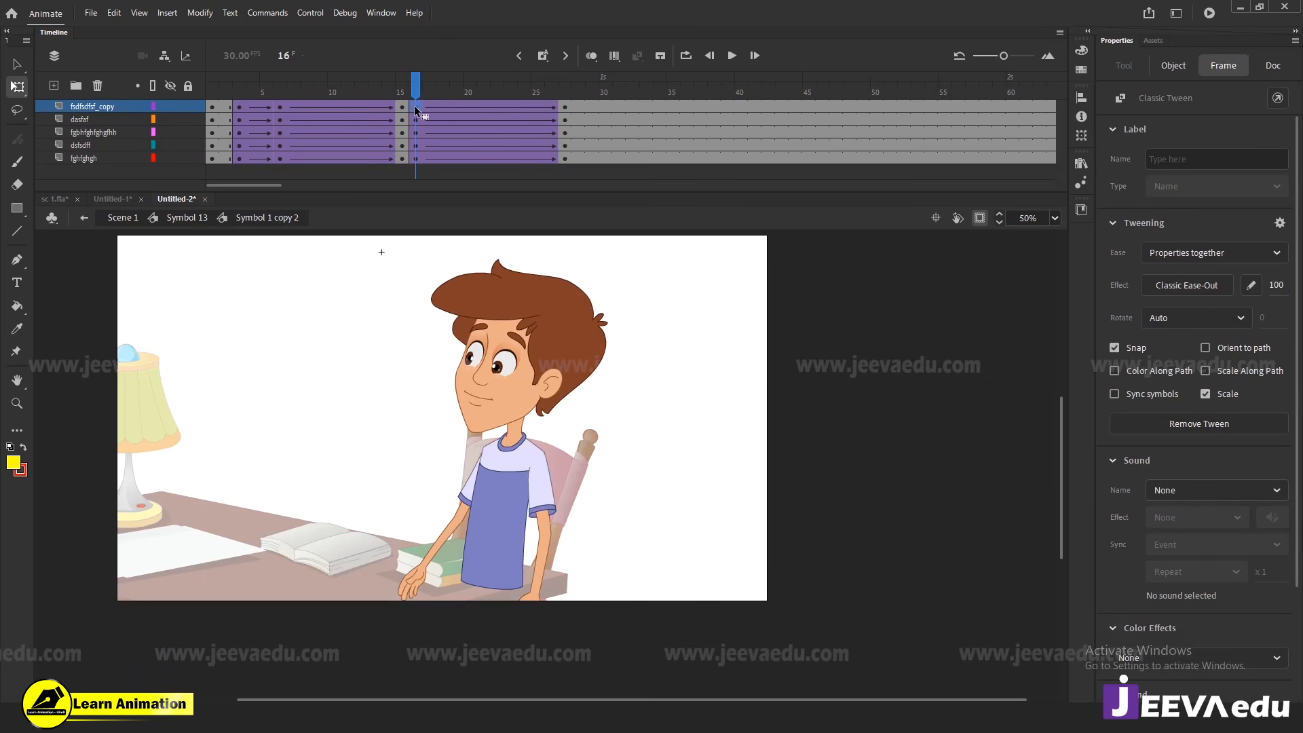
left_click_drag(414, 107, 563, 134)
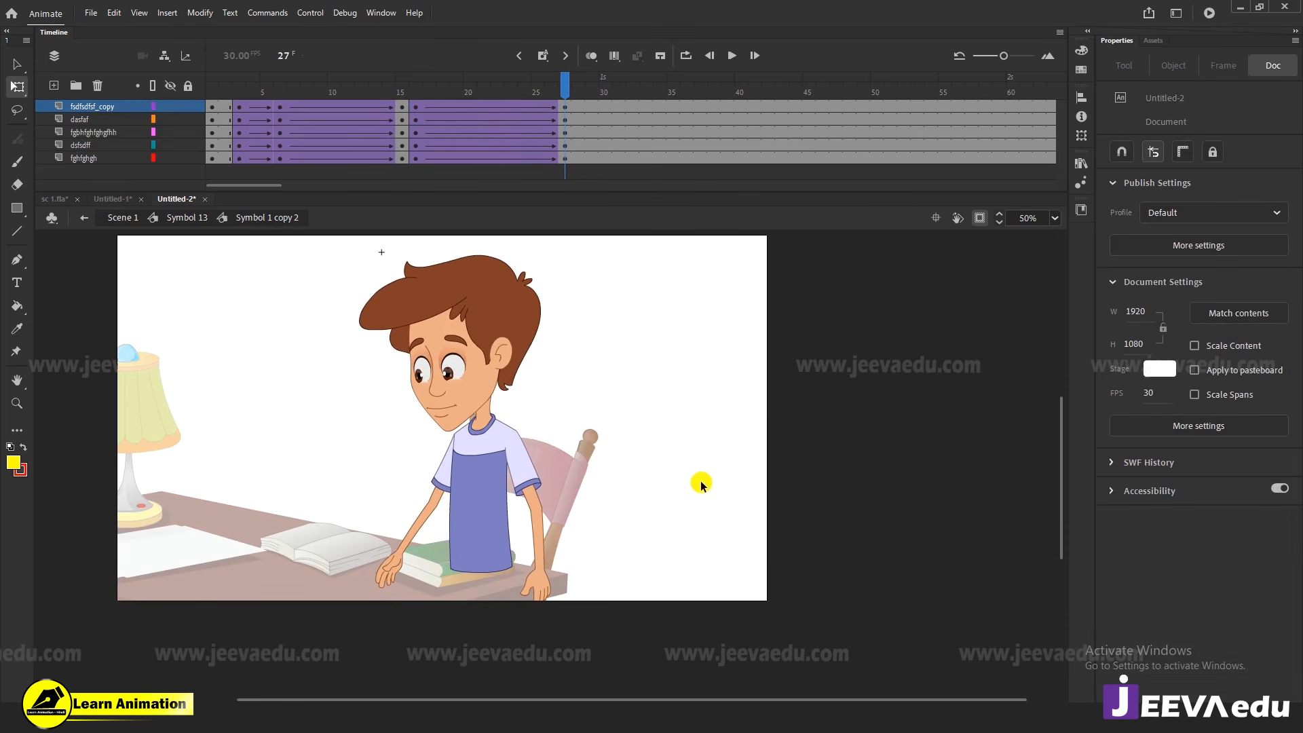
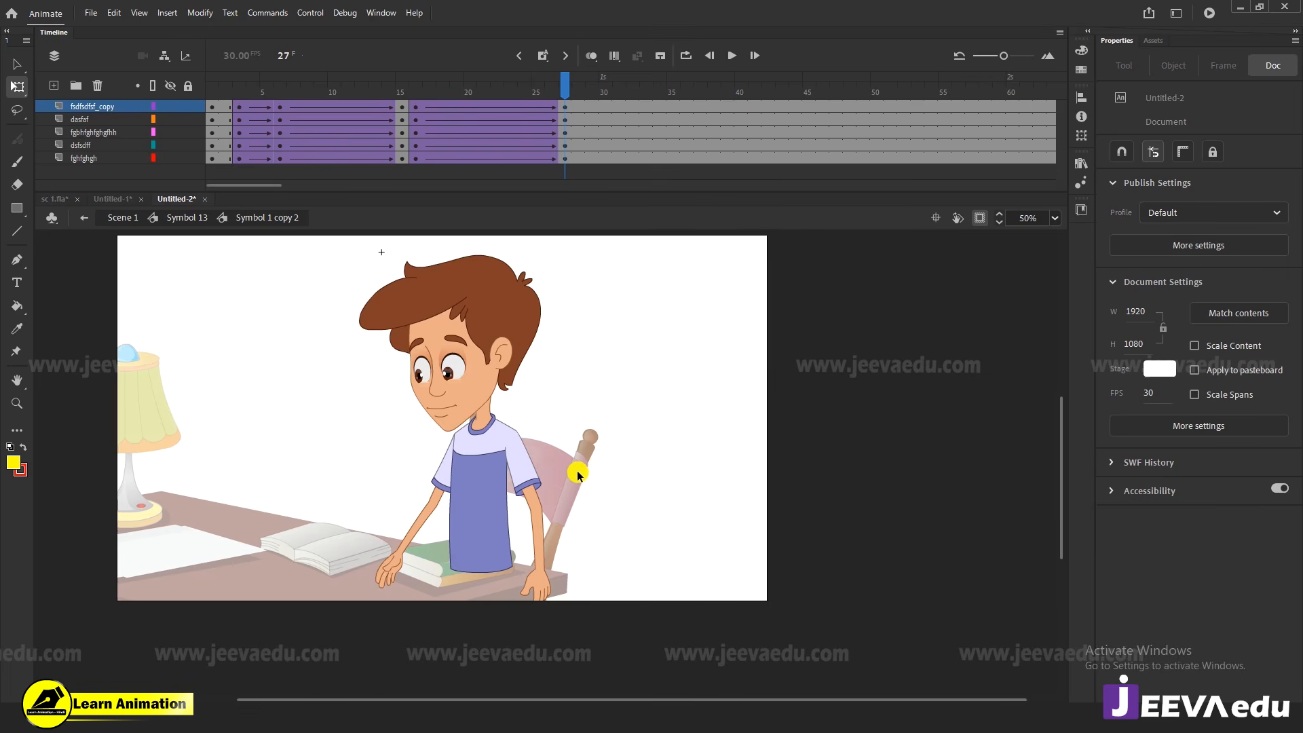
double_click(577, 463)
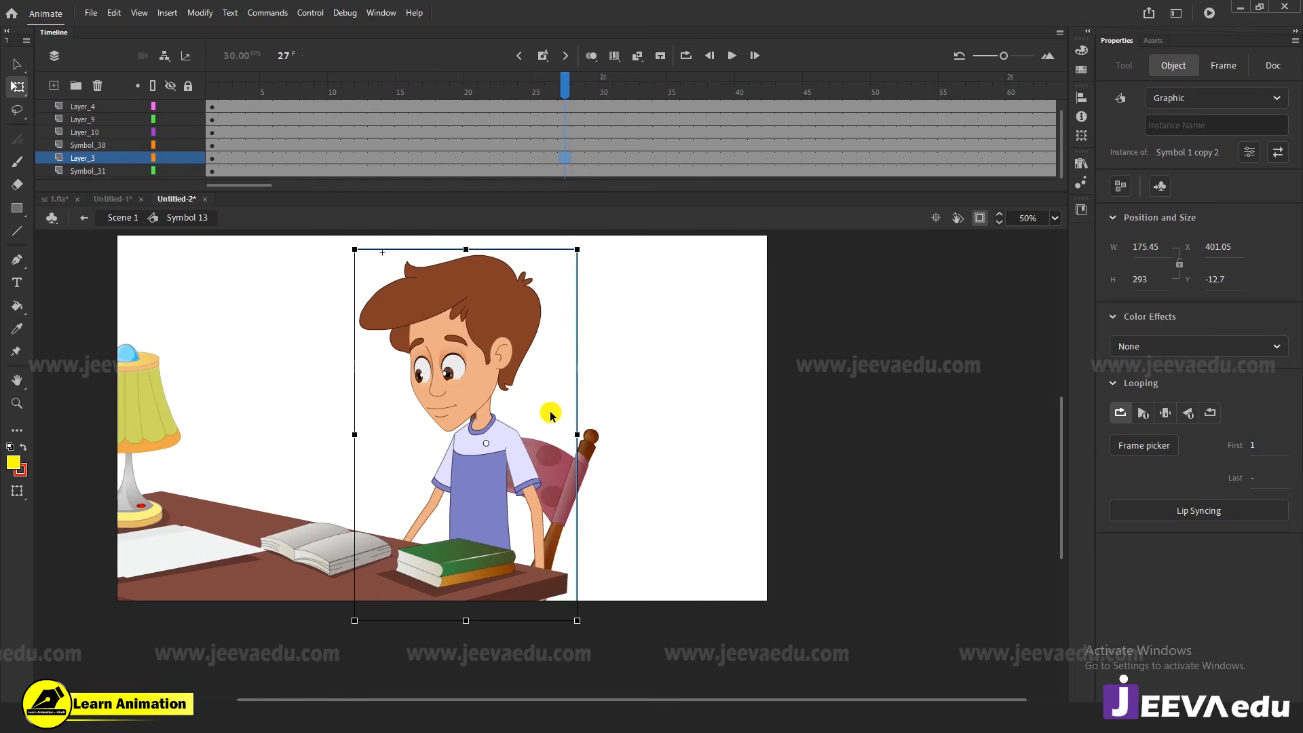
left_click(563, 475)
double_click(567, 480)
left_click(567, 107)
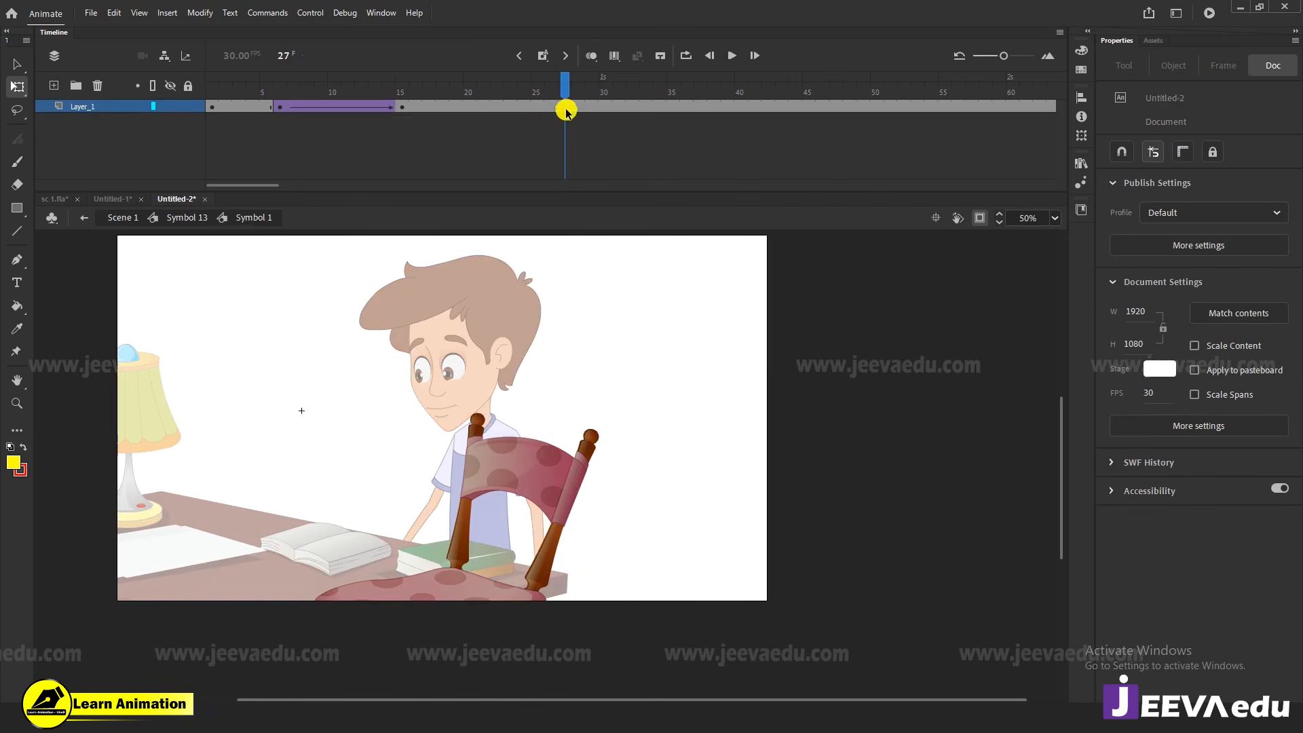
left_click(530, 119)
key("F6")
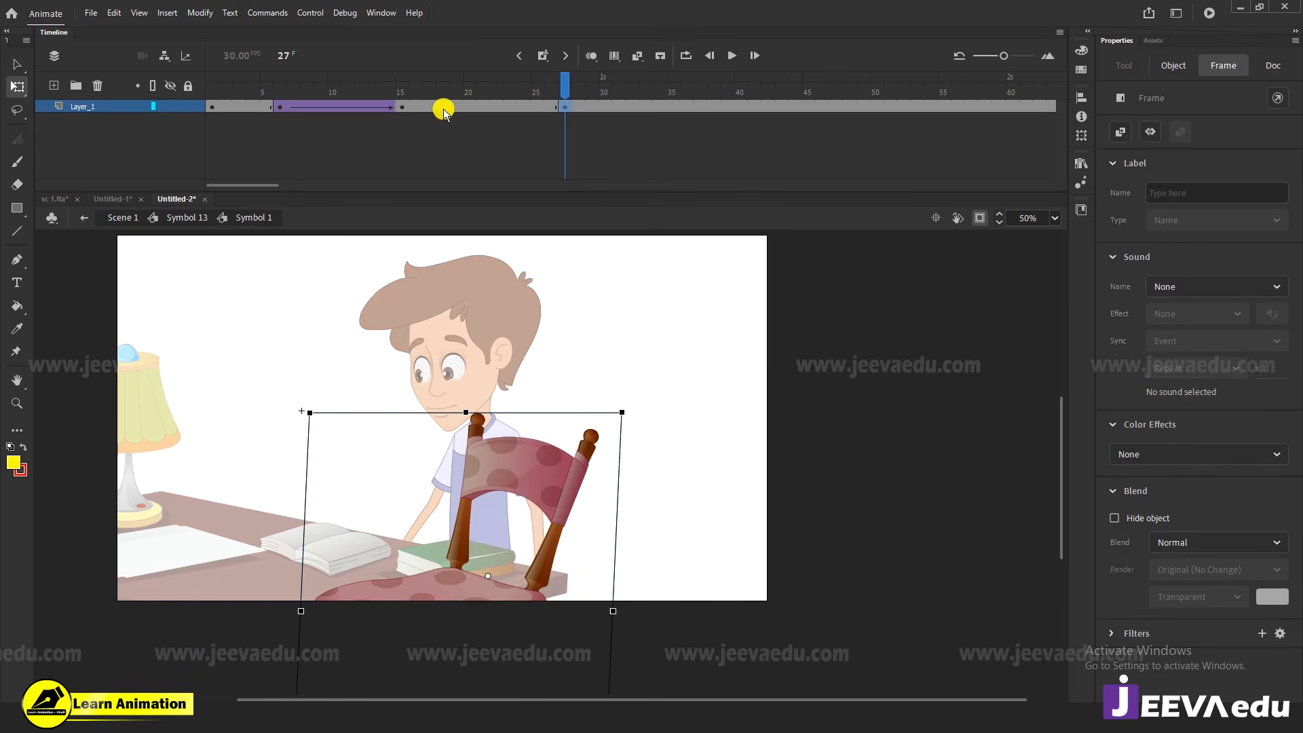
left_click(415, 127)
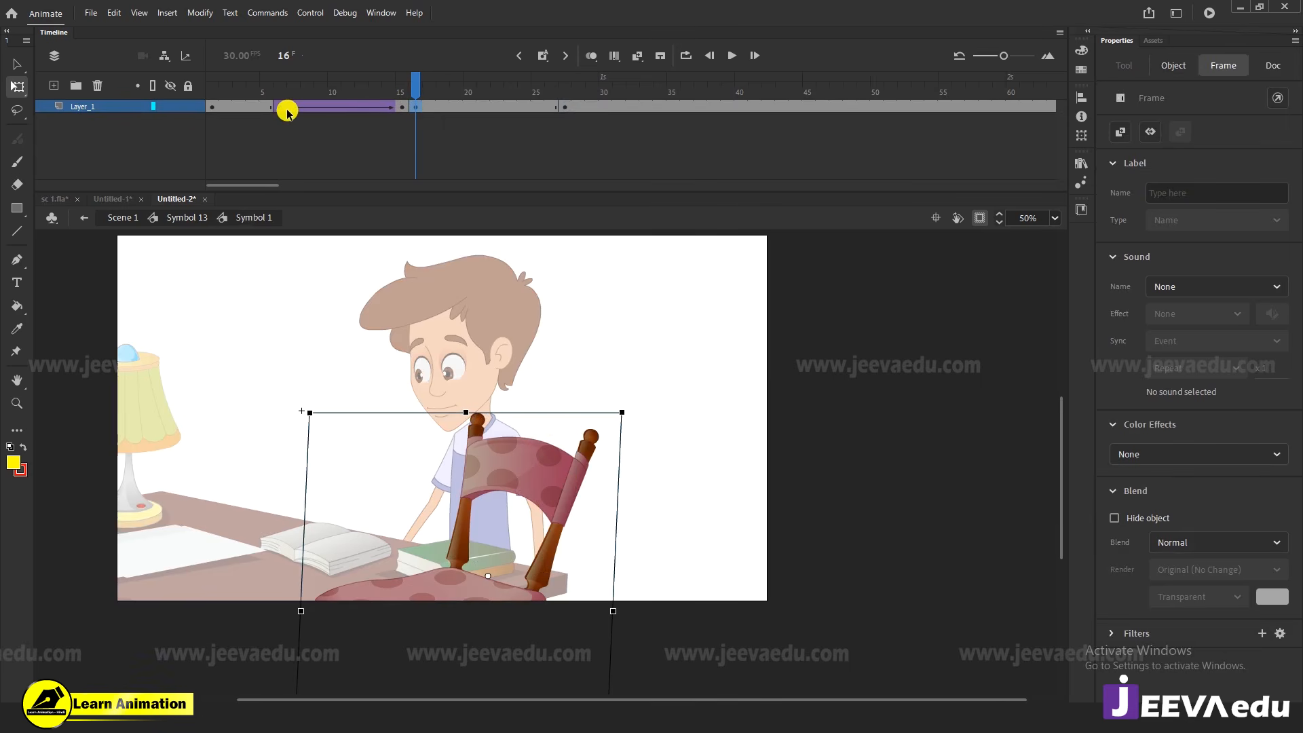
Copy the chair's frame 1 pose onto frame 27 and create a classic tween from frame 16 to 27
left_click(214, 107)
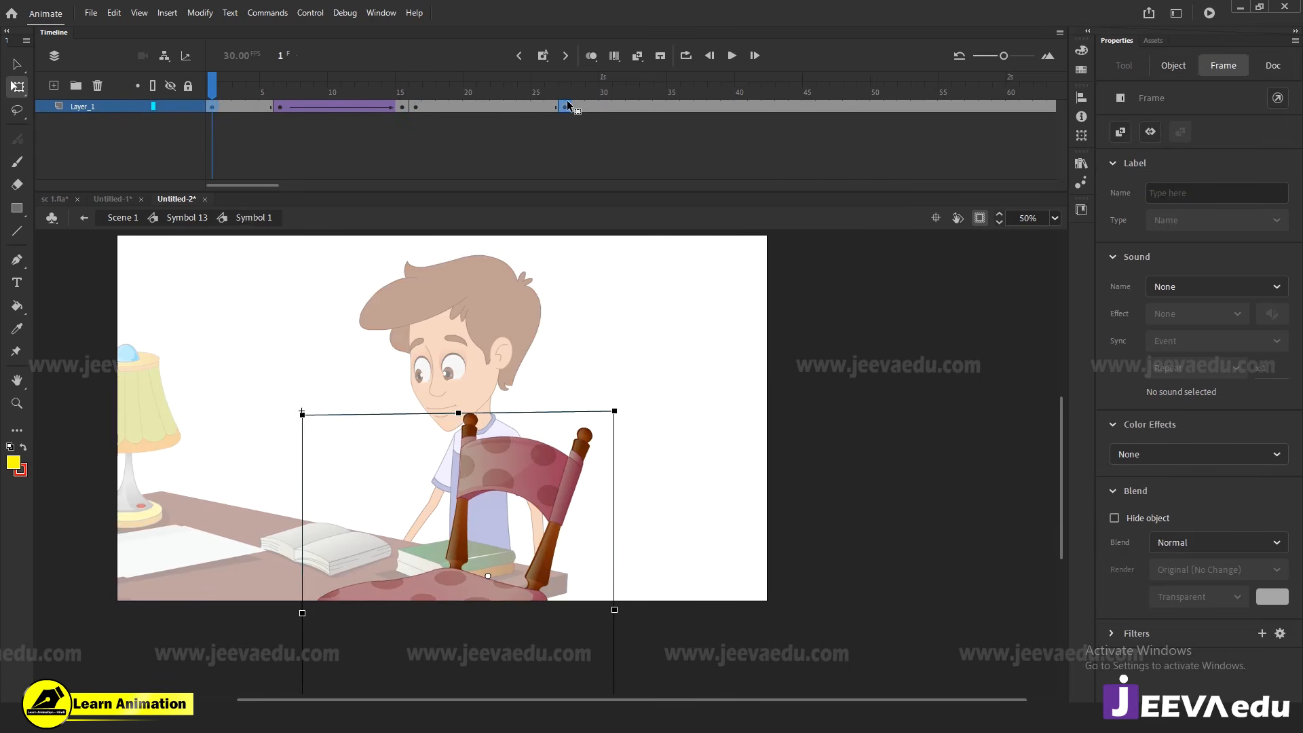
left_click(511, 106)
right_click(511, 107)
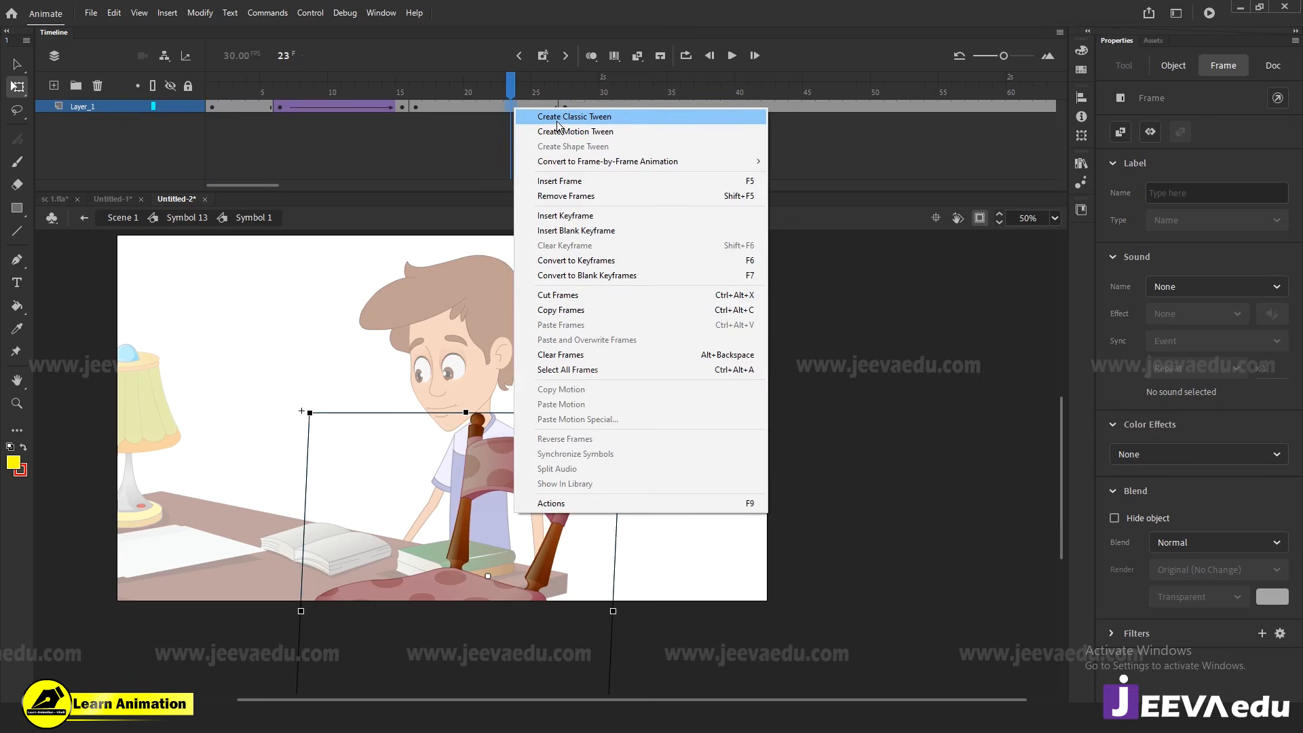
left_click(557, 117)
left_click_drag(509, 129, 633, 129)
Return to Symbol 13 and scrub from frame 1 to 29 to review the boy and chair moving together
left_click(186, 219)
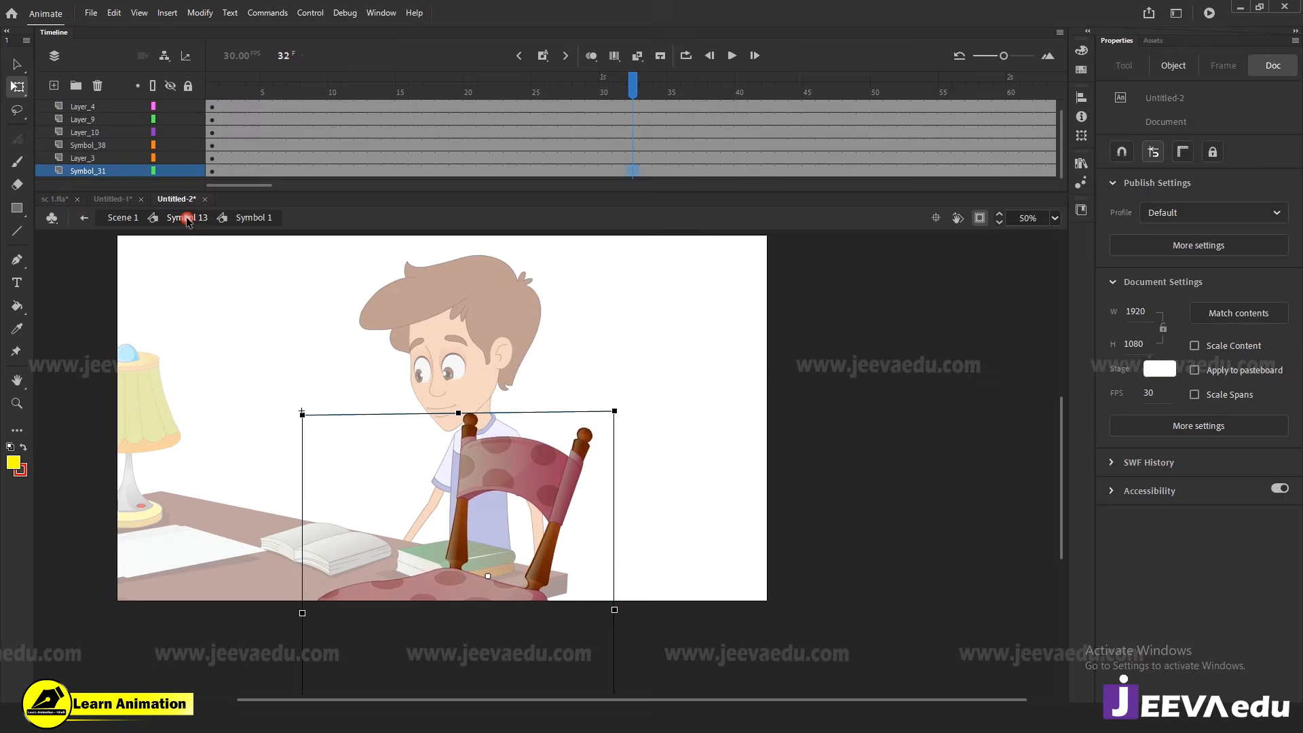
left_click_drag(422, 91, 136, 117)
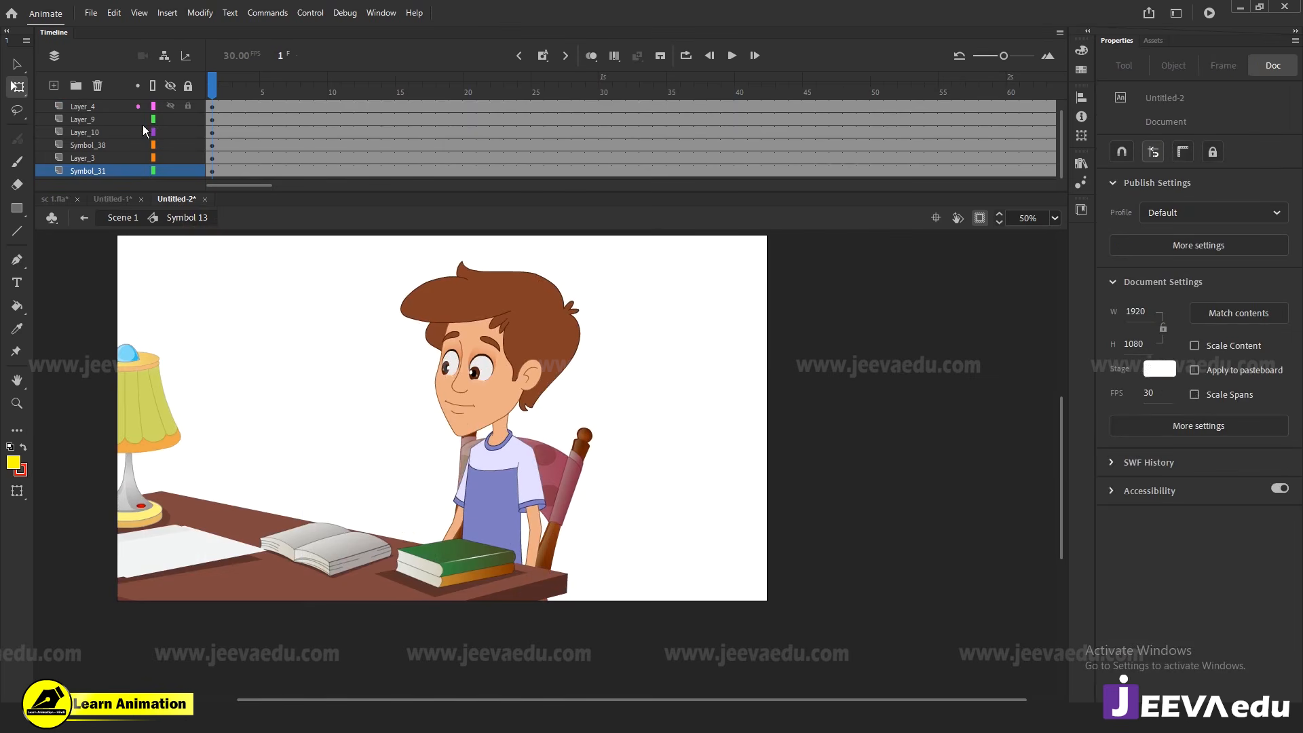
left_click_drag(228, 88, 596, 134)
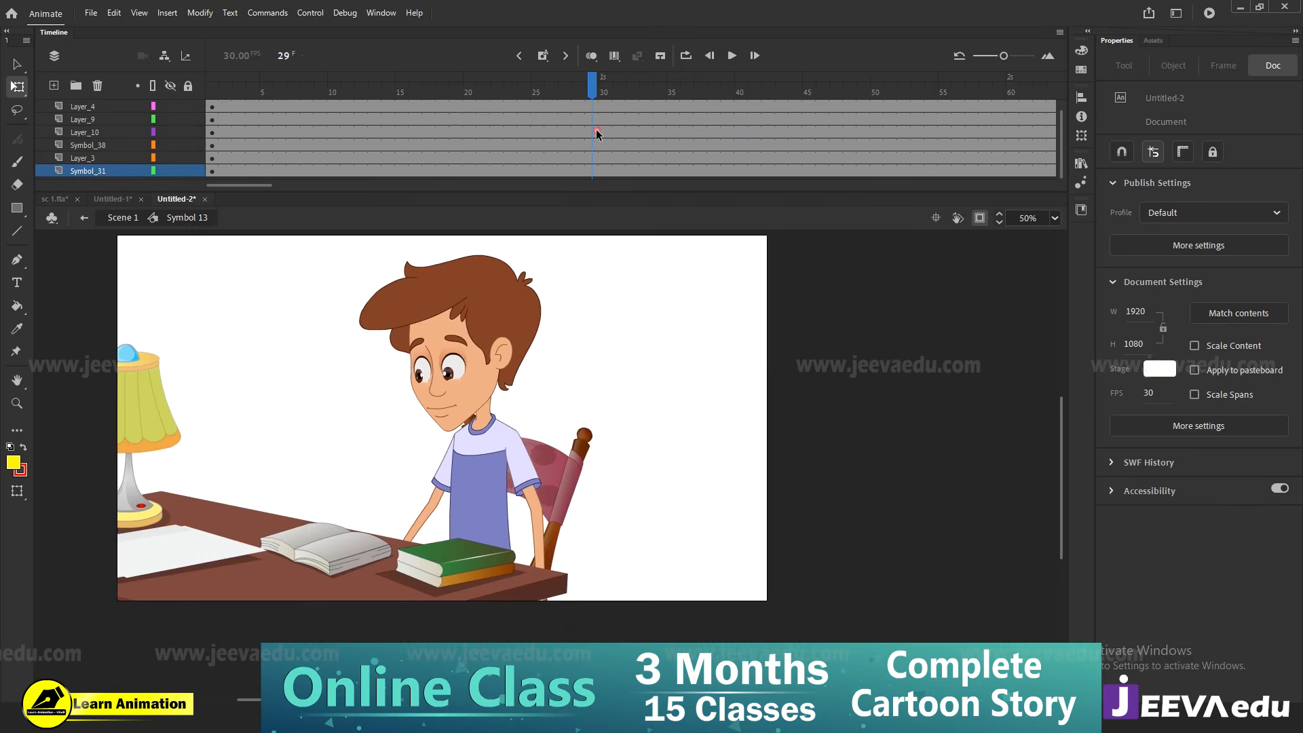
Copy the Symbol 13 instance from Scene 1 and switch to the sc 1.fla document
left_click(116, 216)
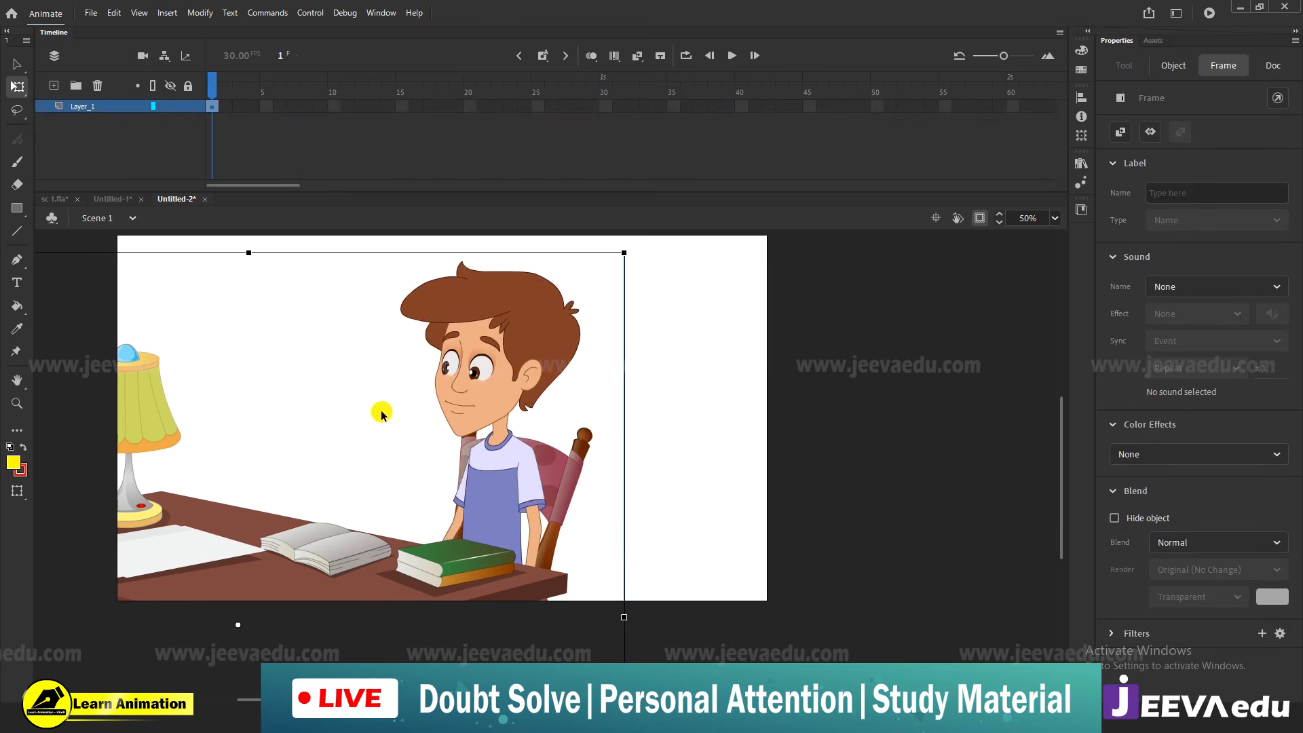
left_click(430, 461)
key("v")
key("ctrl+minus")
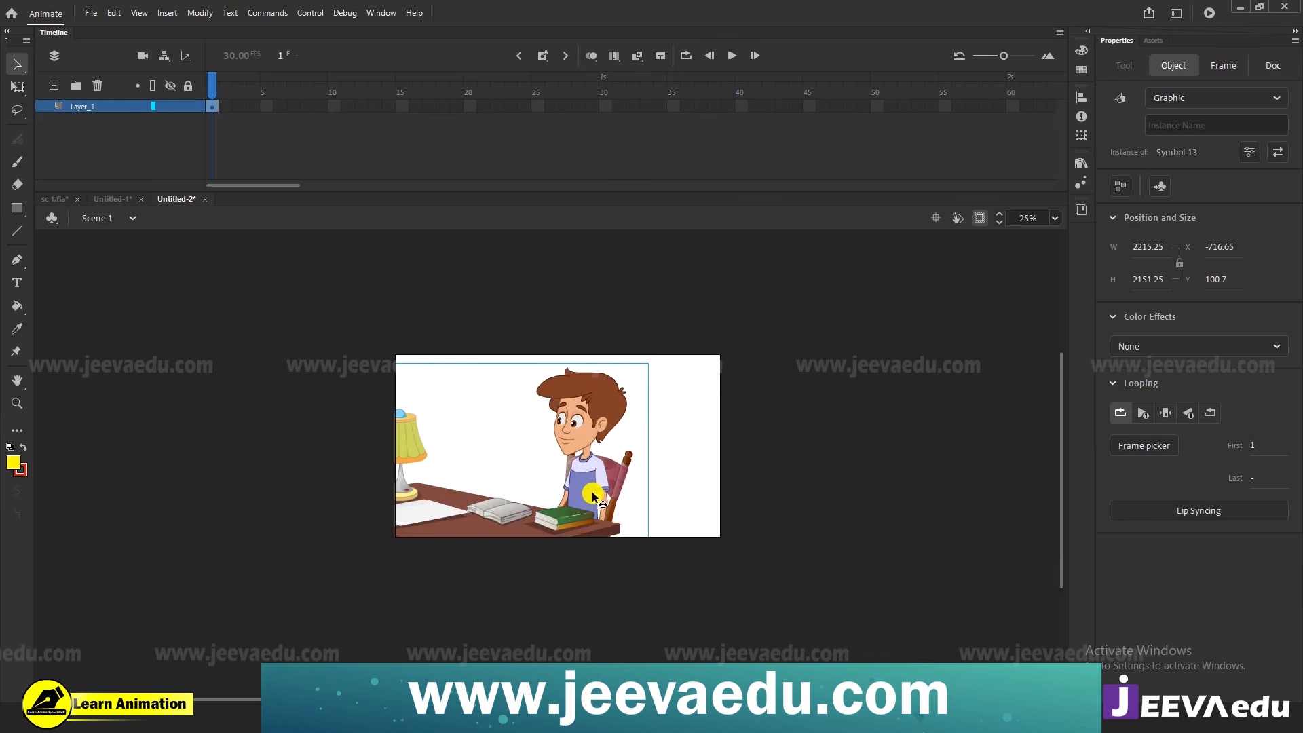
left_click(110, 198)
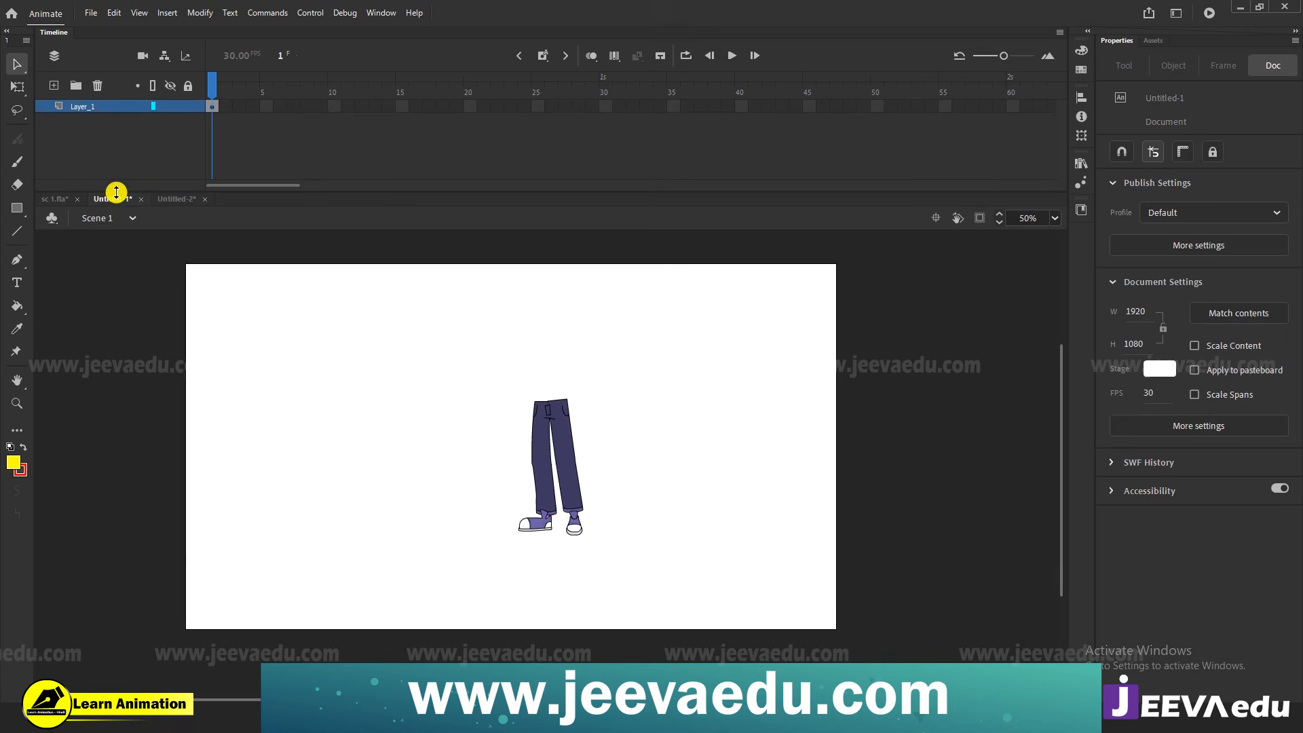
left_click(54, 198)
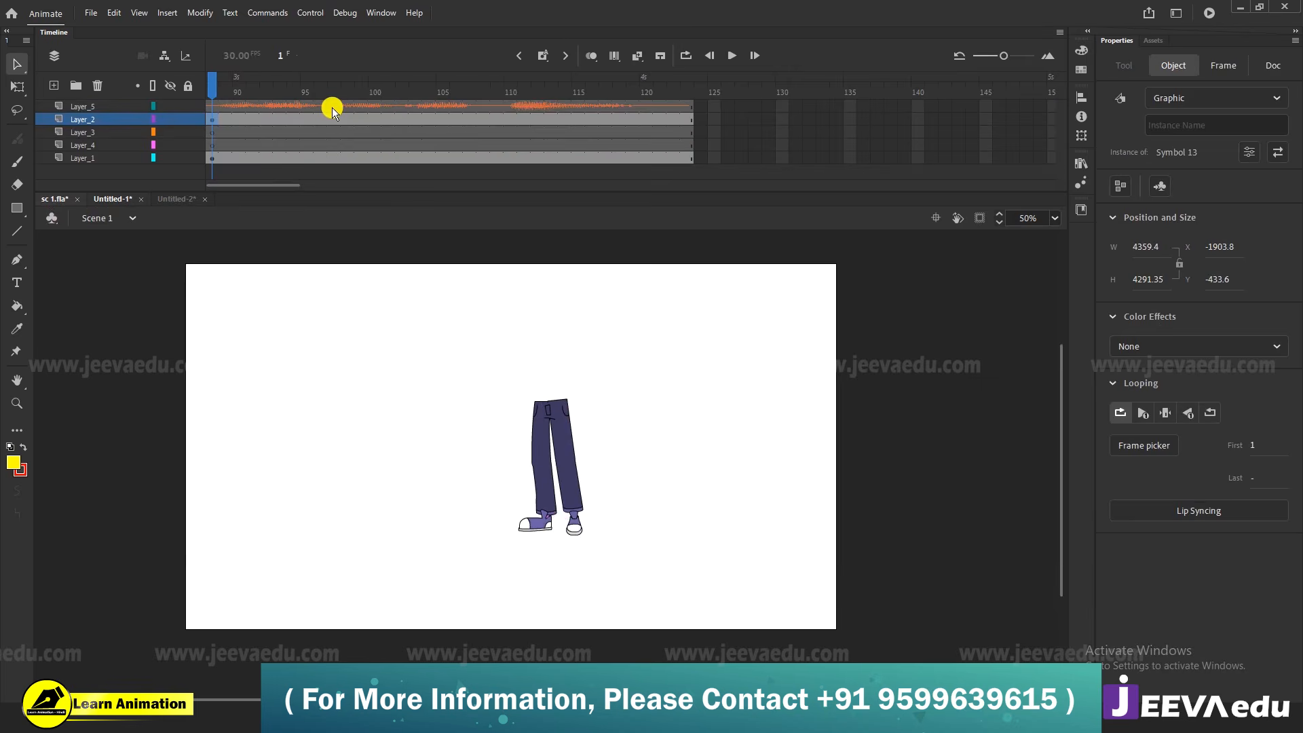
Replace the old desk shot on Layer_2 at frame 88 with the copied symbol on Layer_4, putting duplicate library items into a folder
left_click_drag(363, 180, 340, 183)
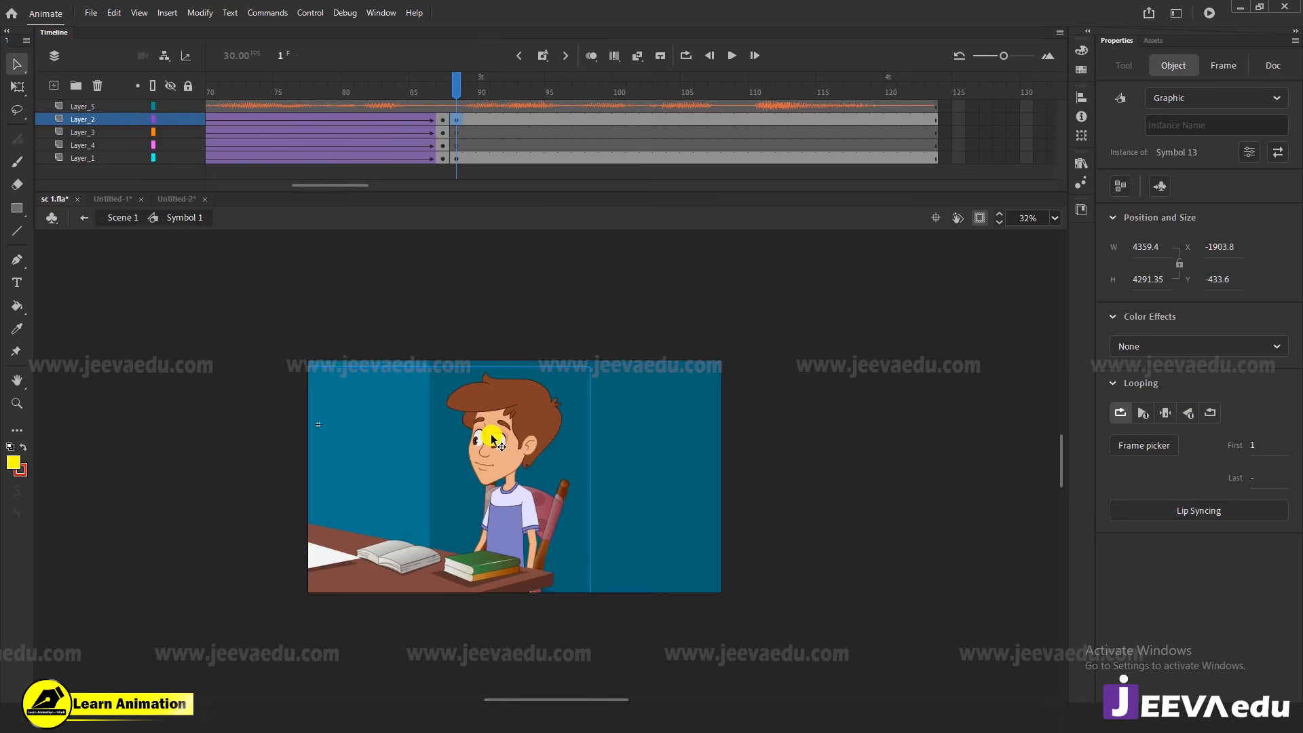
key("Delete")
left_click(456, 145)
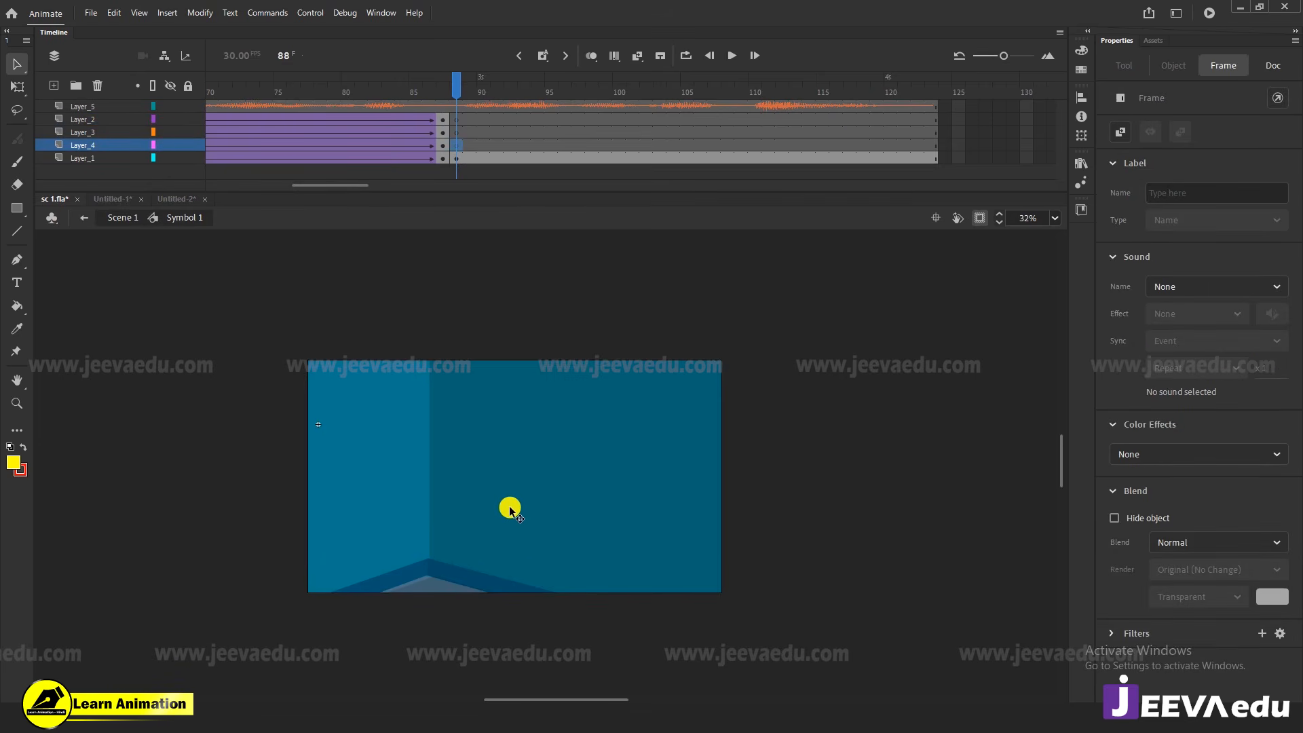
key("ctrl+v")
left_click(602, 375)
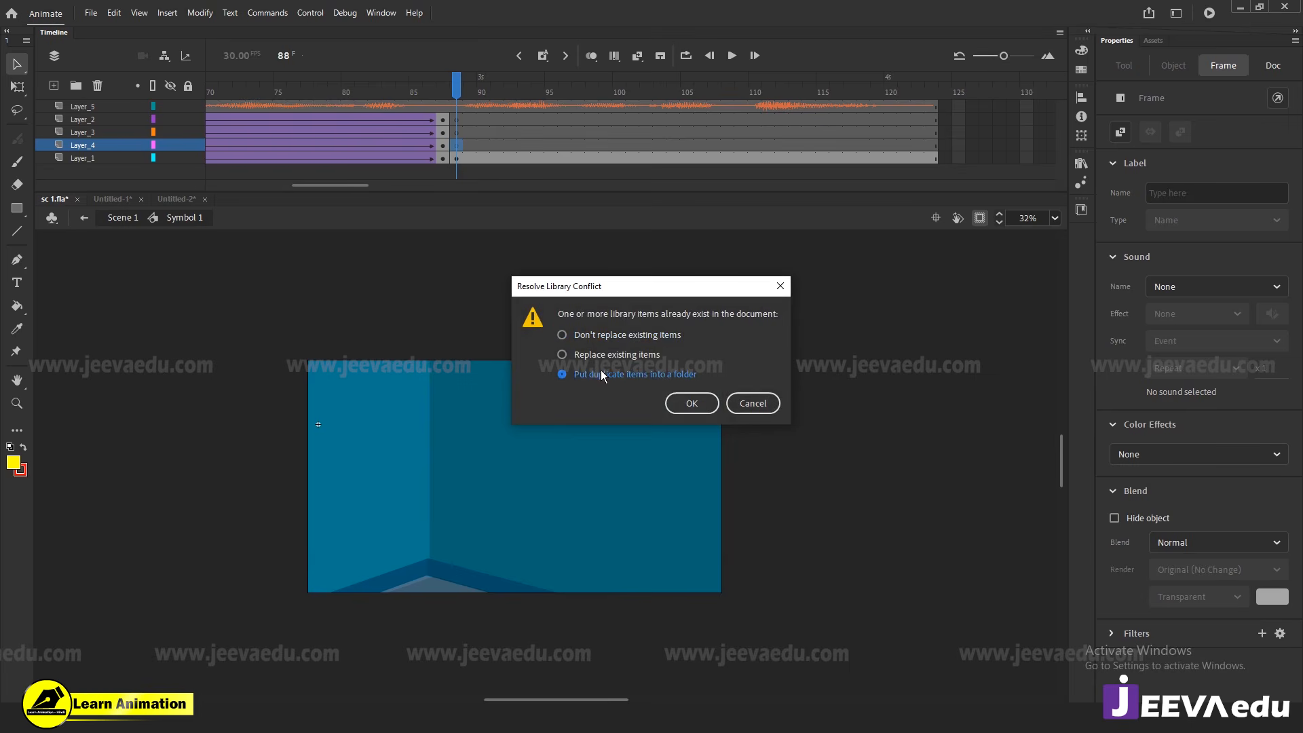
left_click(692, 405)
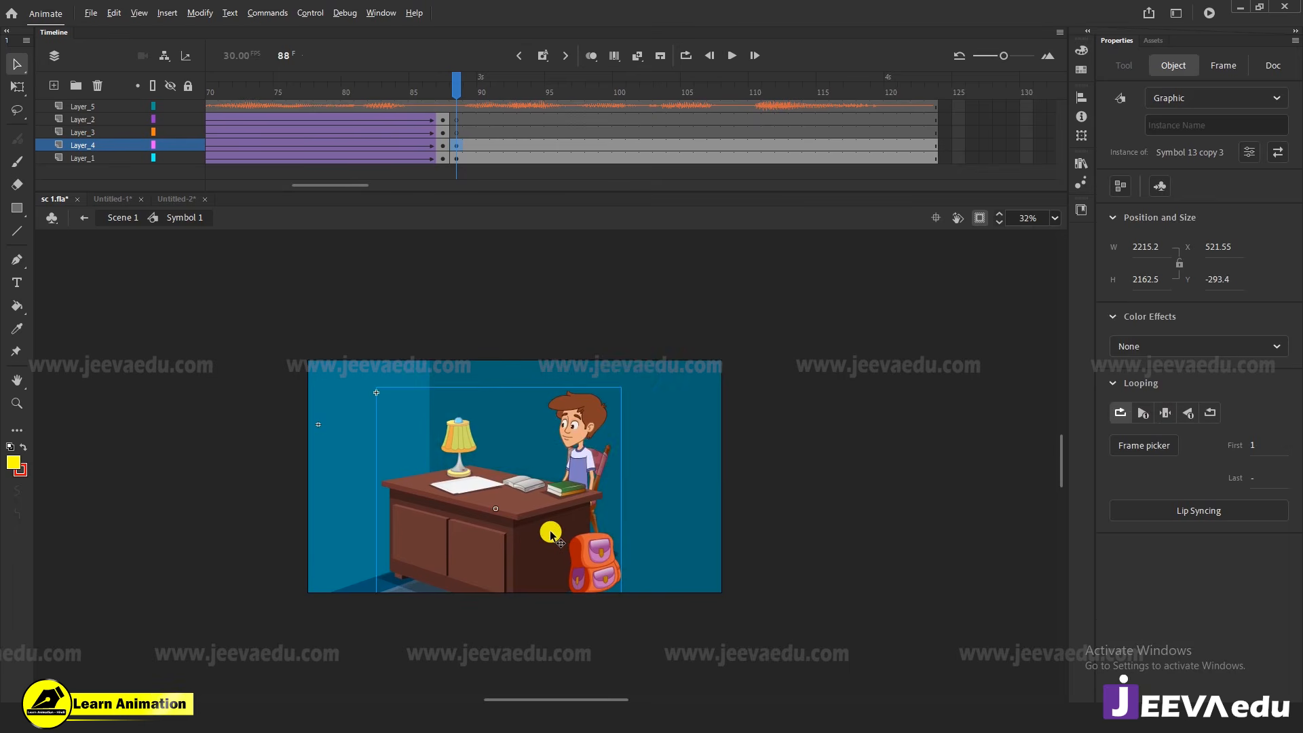
Enlarge the pasted desk symbol by repeated scaling at 115%, ending with one scaling at 150%
key("ctrl+alt+s")
type("115")
key("Return")
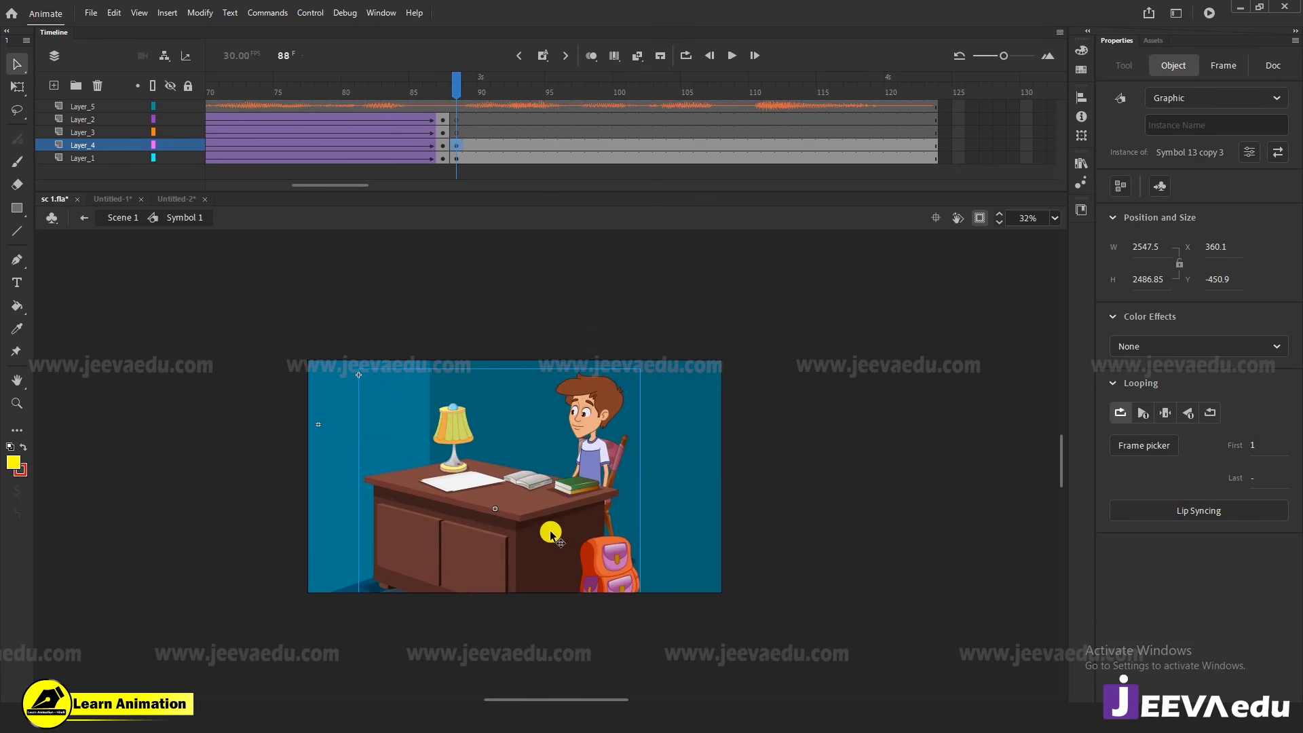
key("ctrl+alt+s")
key("Return")
key("ctrl+alt+s")
key("Return")
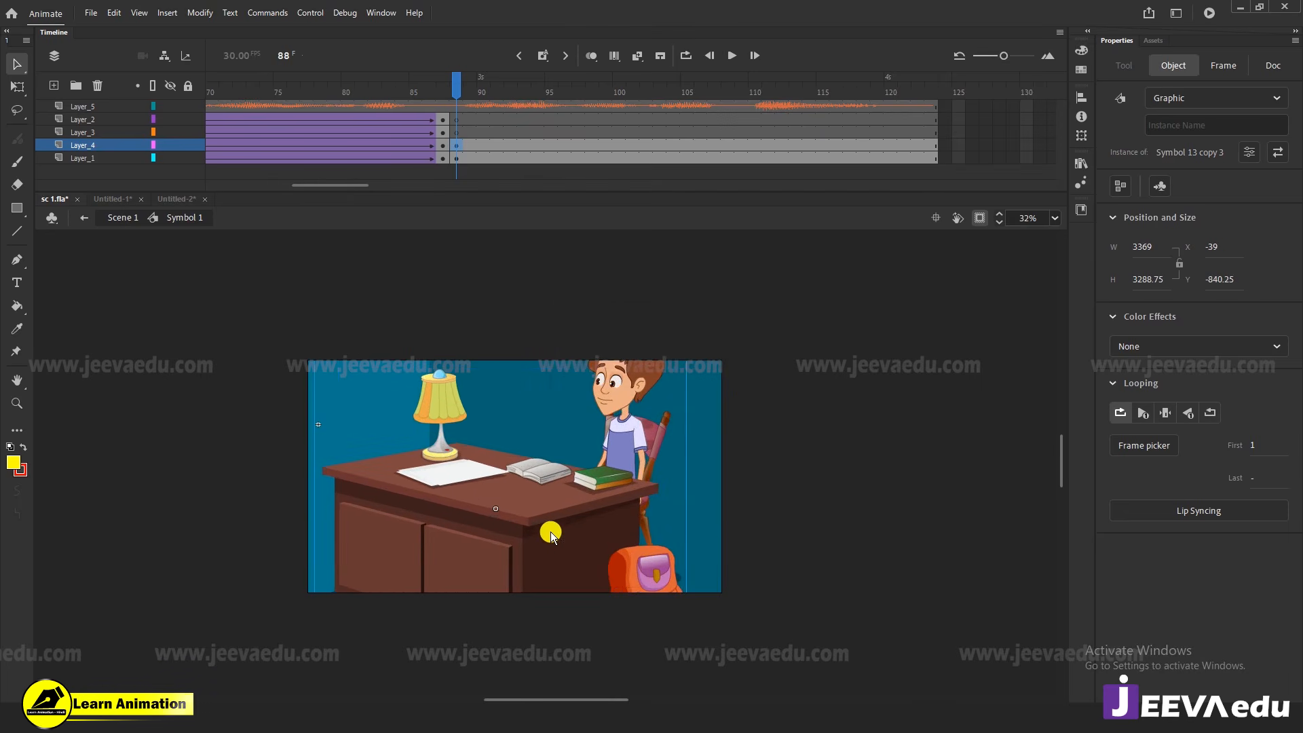
key("ctrl+alt+s")
key("Return")
key("ctrl+alt+s")
key("Return")
key("ctrl+alt+s")
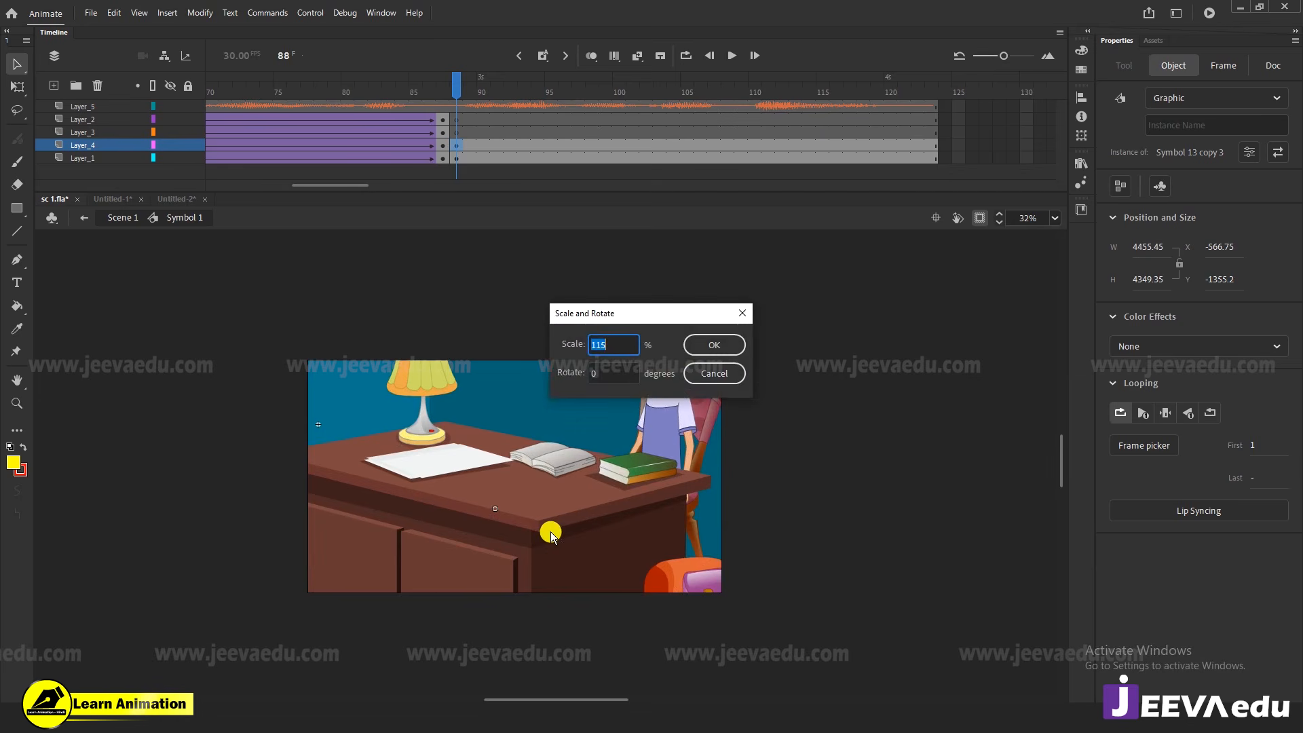
key("Return")
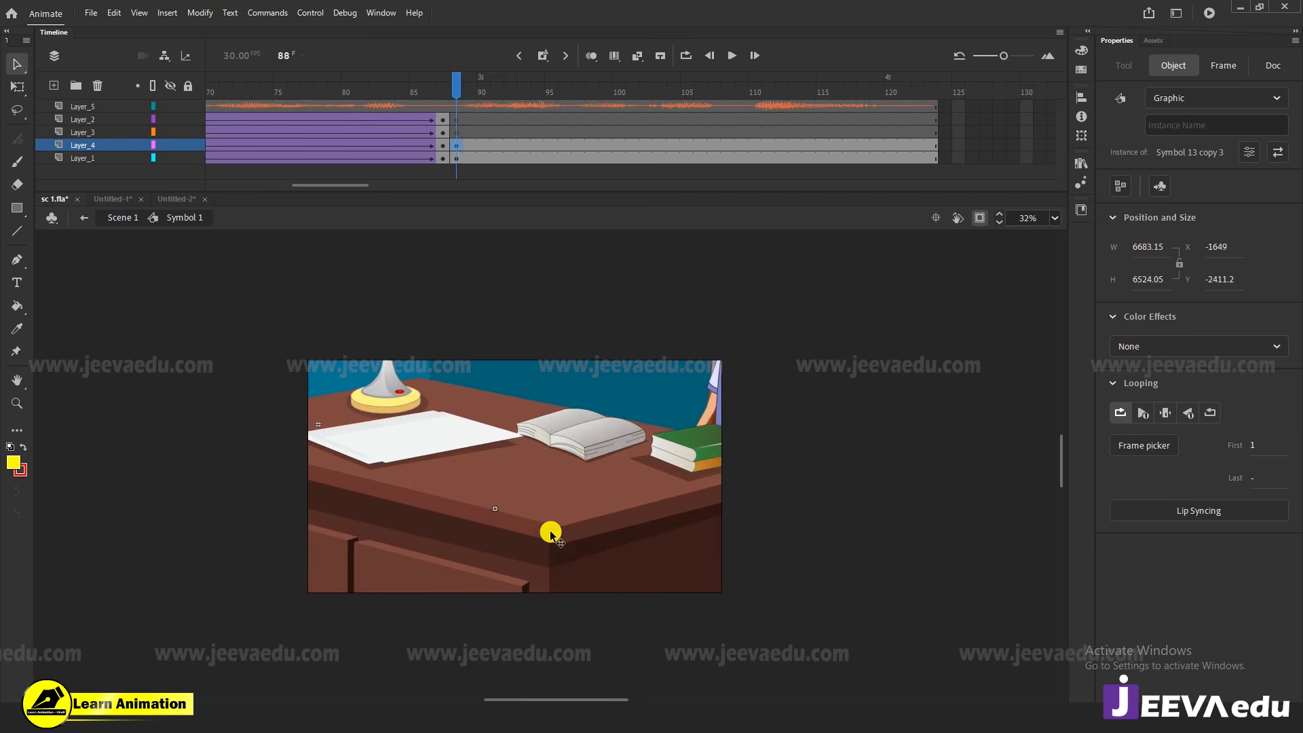
Move the enlarged symbol left and down to bring the boy into frame, and open its Scale and Rotate settings
left_click_drag(422, 617, 417, 620)
key("ctrl+alt+s")
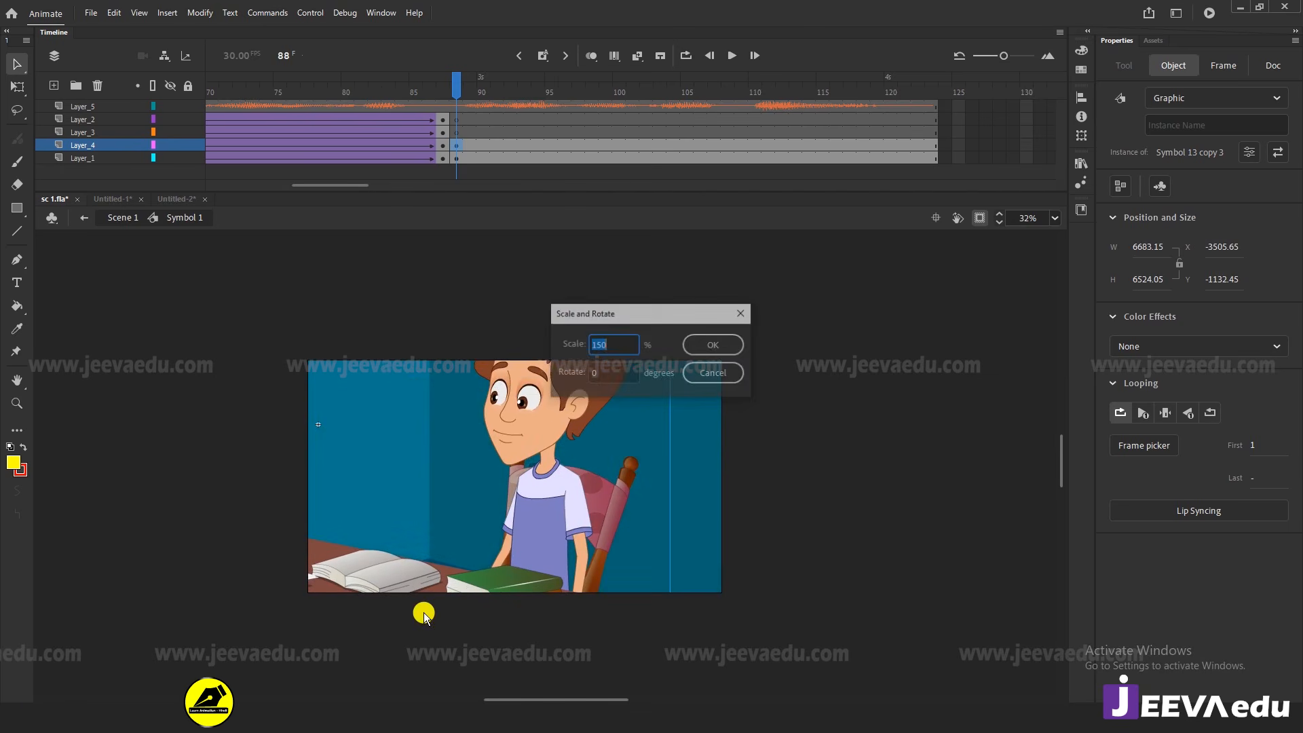
Scale the boy-and-desk instance at frame 88 to 90% four times and reposition it so the boy's head and the books fit the shot
type("90")
key("Return")
key("ctrl+alt+s")
key("Return")
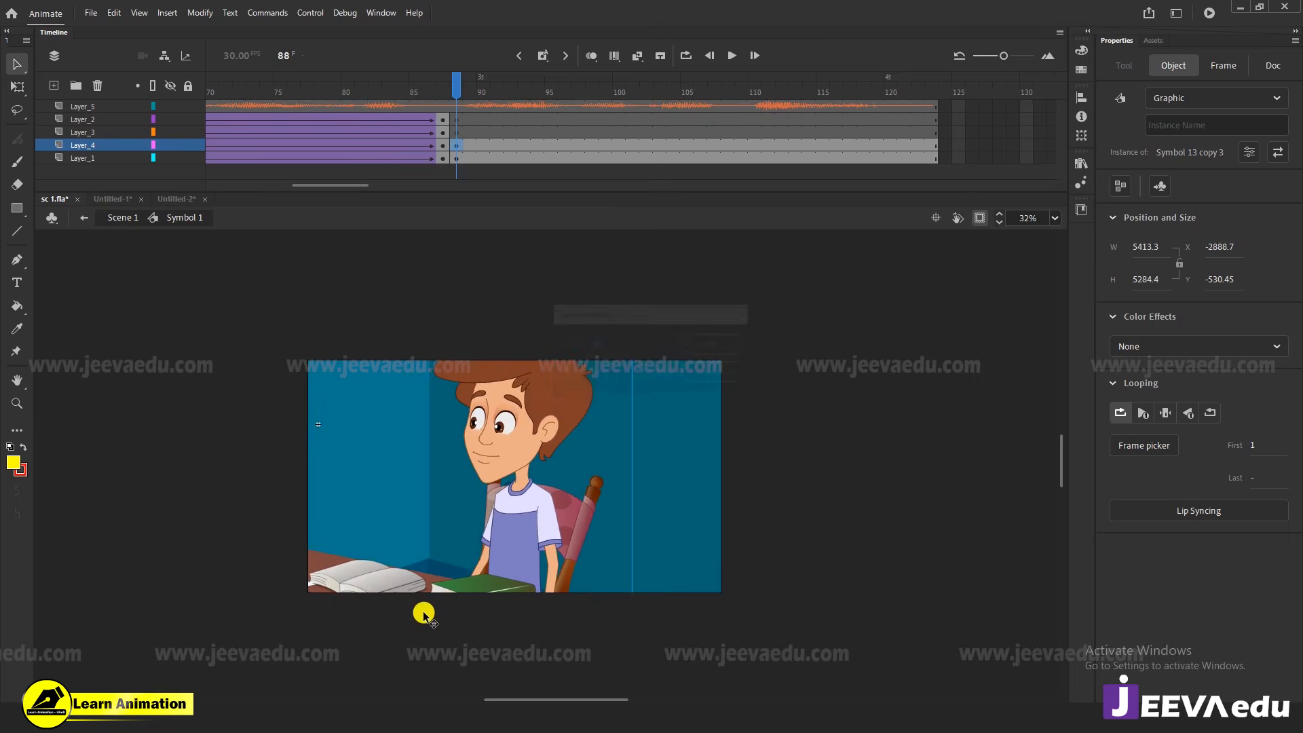
key("ctrl+alt+s")
key("Return")
left_click_drag(425, 616, 537, 526)
key("ctrl+alt+s")
key("Return")
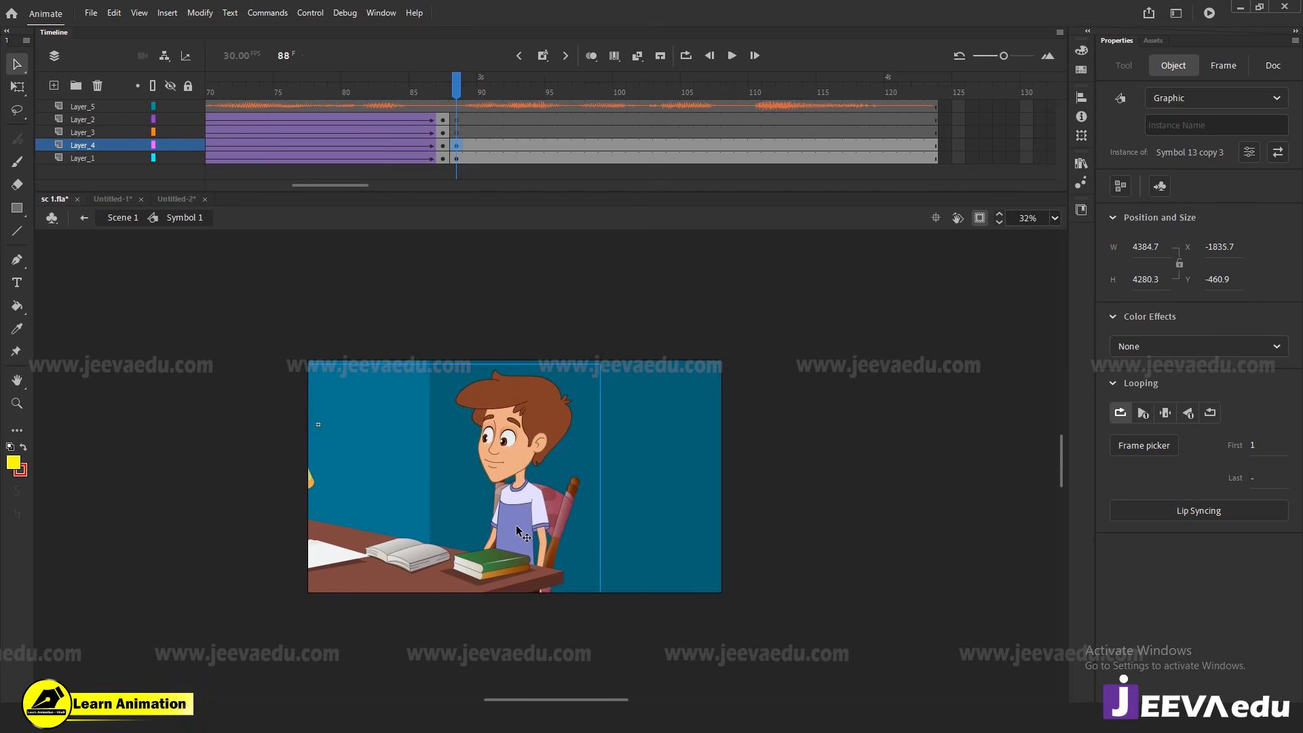
left_click_drag(516, 525, 535, 495)
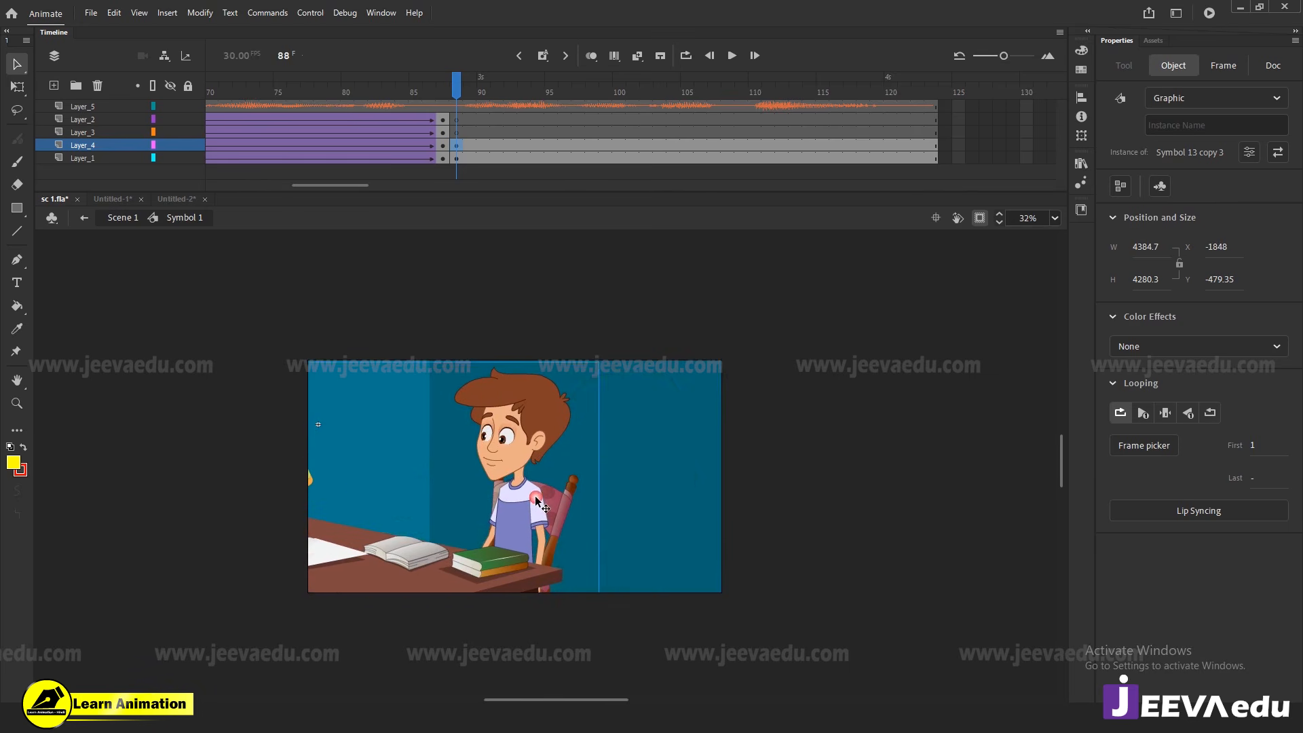
Shift the blue wall background slightly to the right behind the boy and play back the shot
left_click(622, 469)
left_click_drag(654, 479, 636, 514)
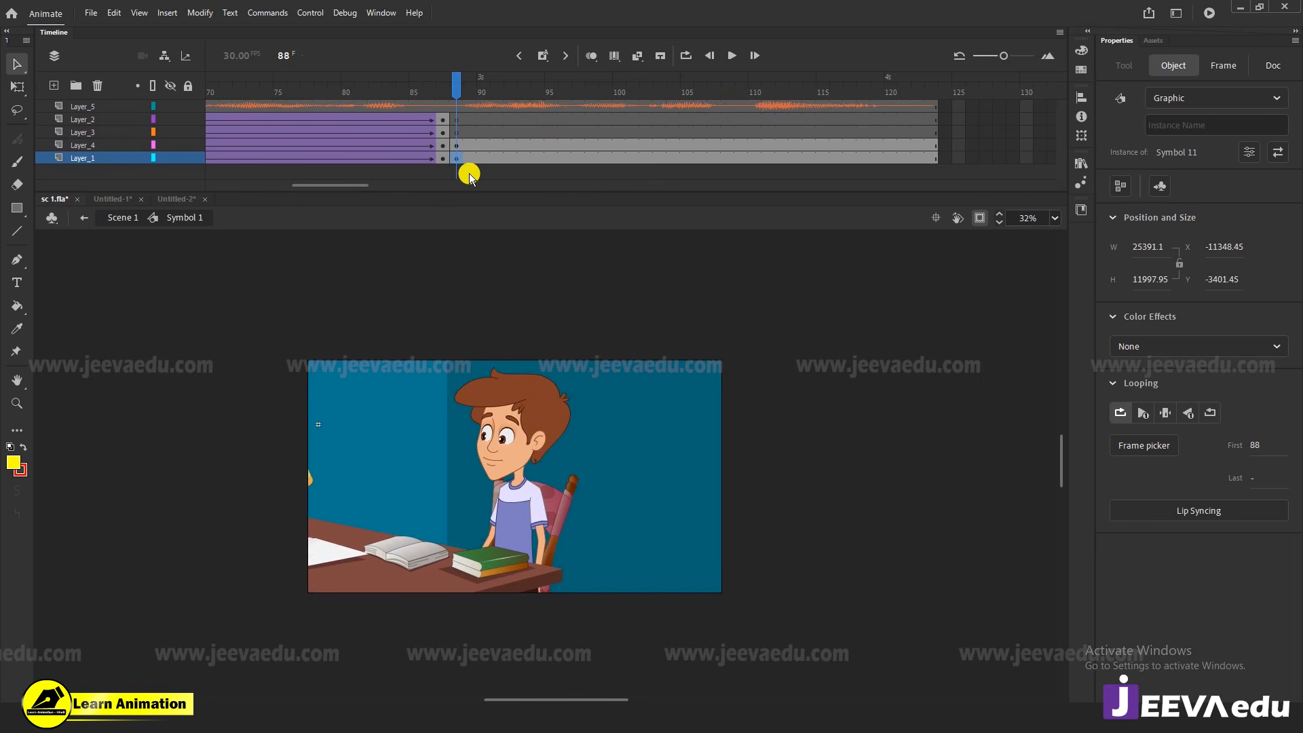
key("Return")
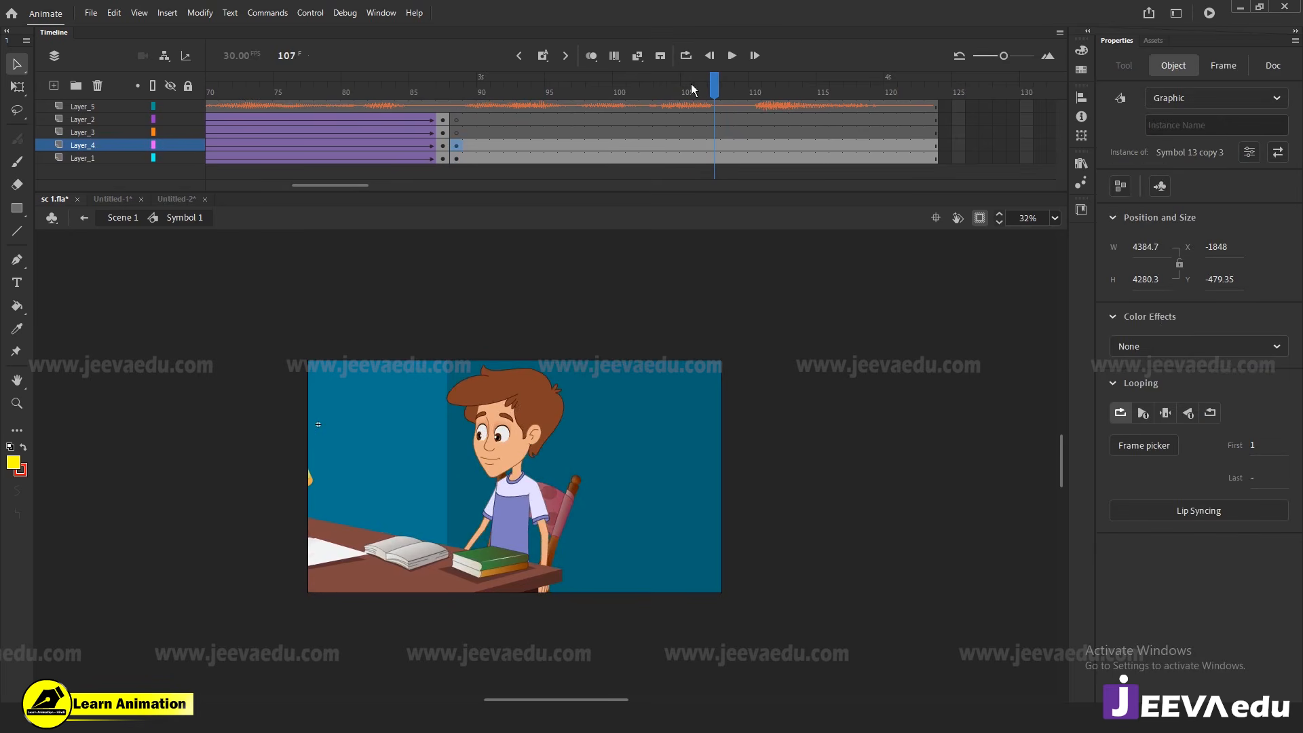
Review the boy's movement up to frame 113 and inspect the keyframes inside his nested symbols
left_click(481, 111)
left_click_drag(481, 112, 791, 147)
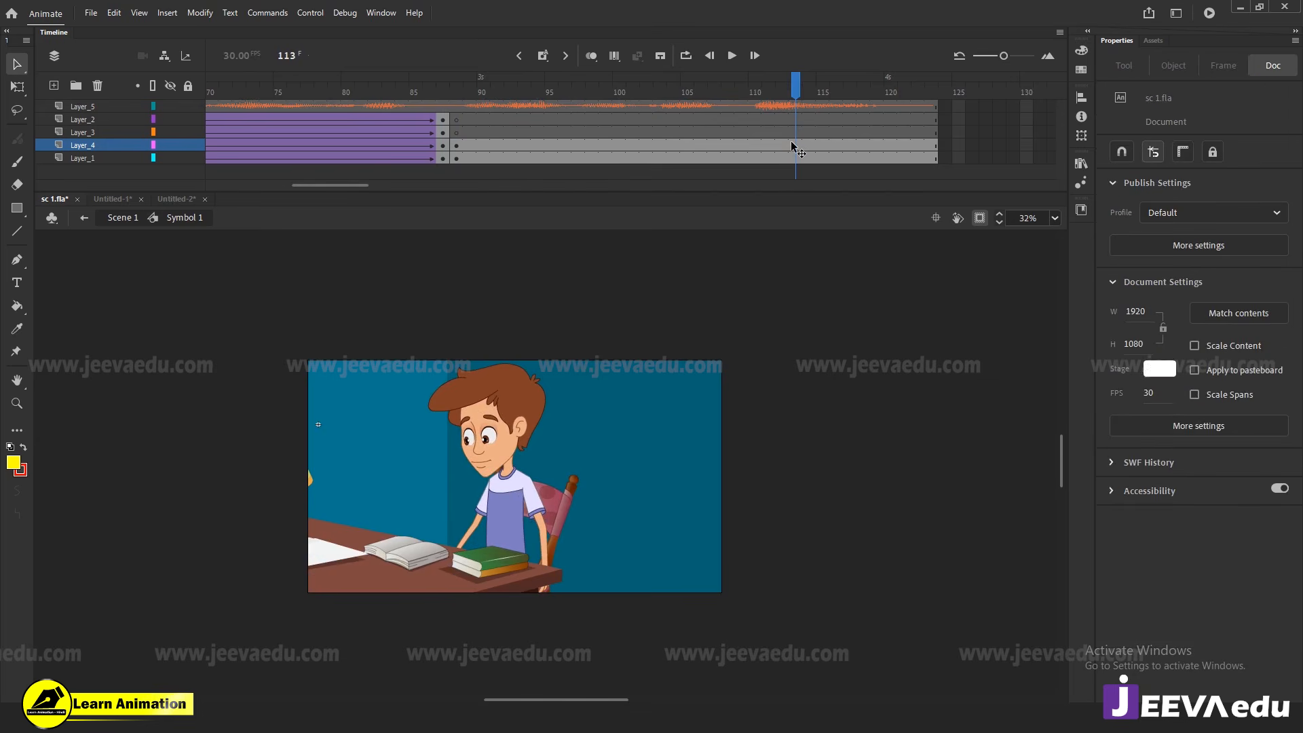
double_click(547, 372)
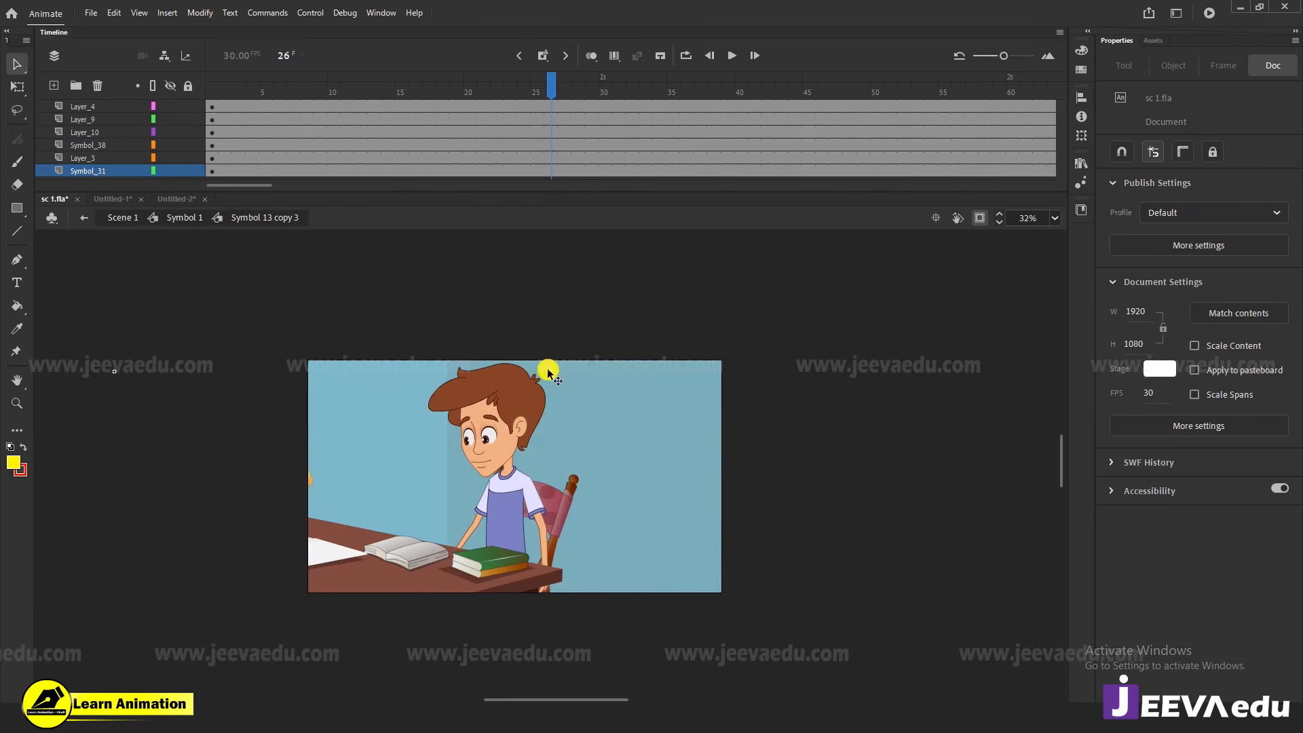
double_click(499, 414)
left_click_drag(540, 95, 551, 95)
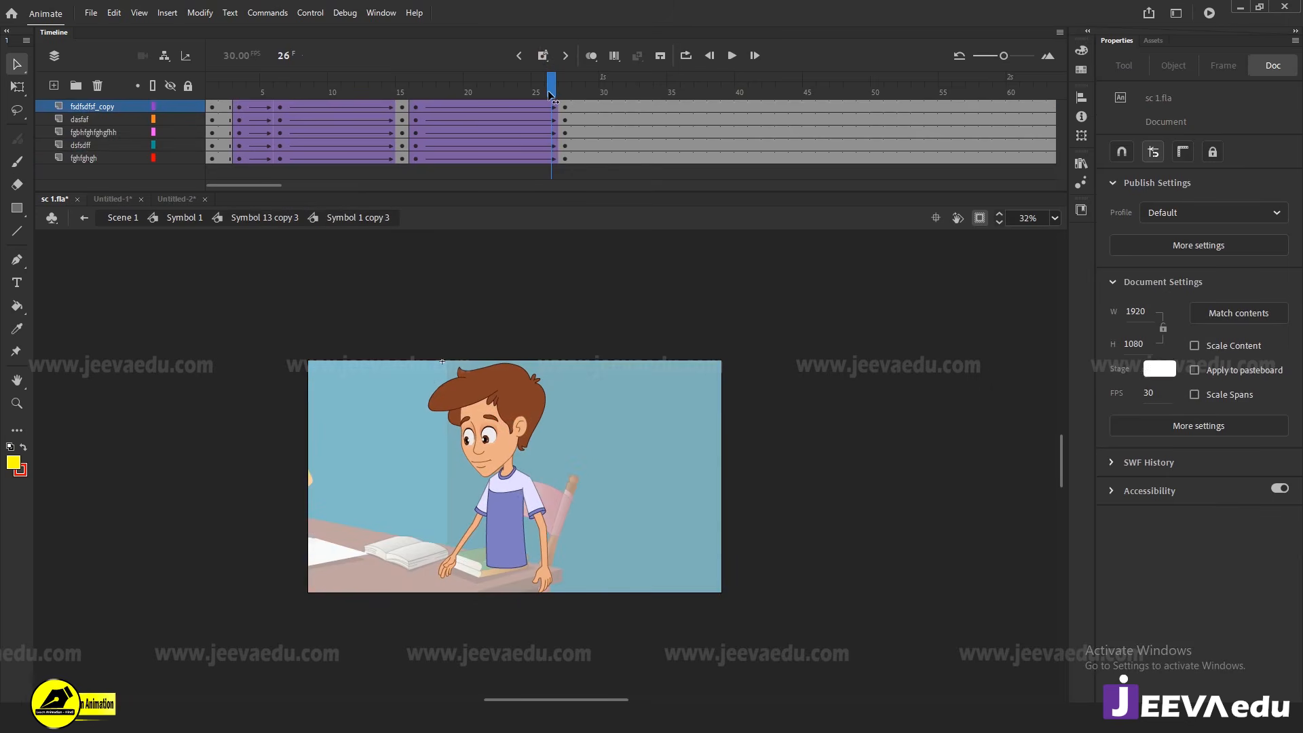
left_click(256, 219)
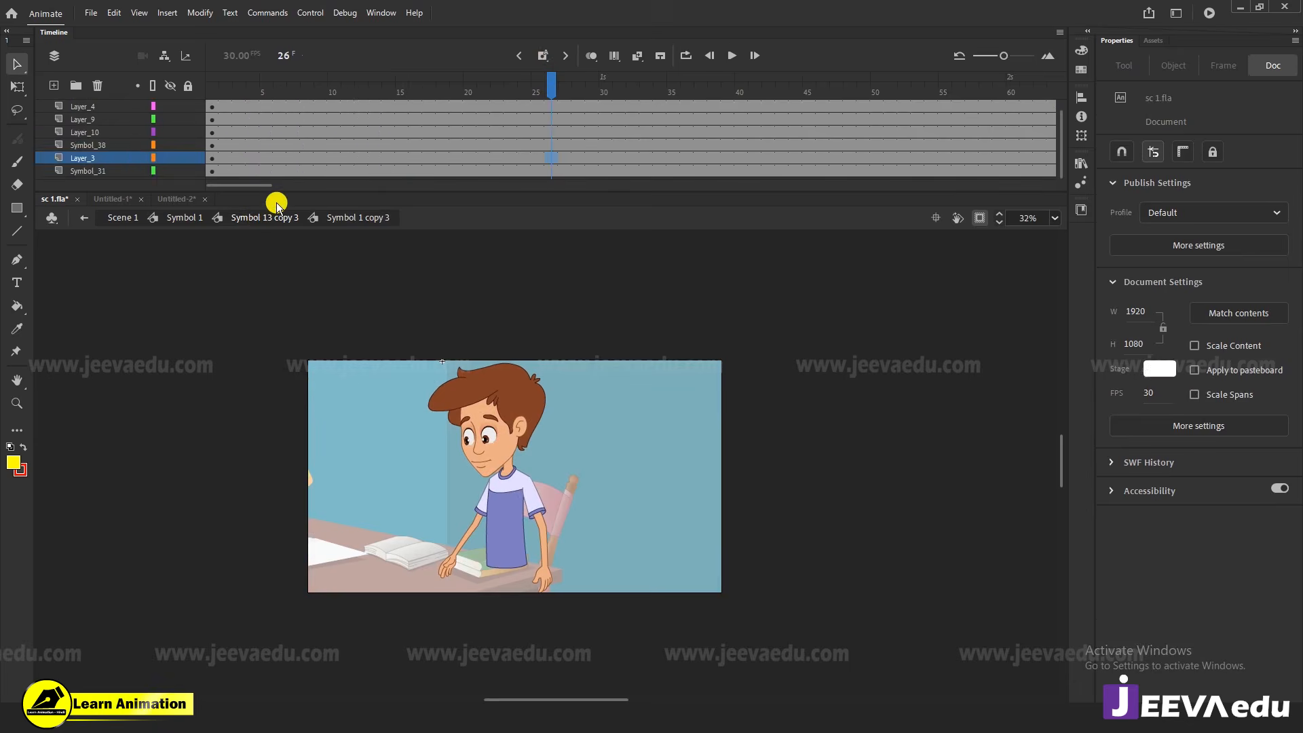
left_click(515, 103)
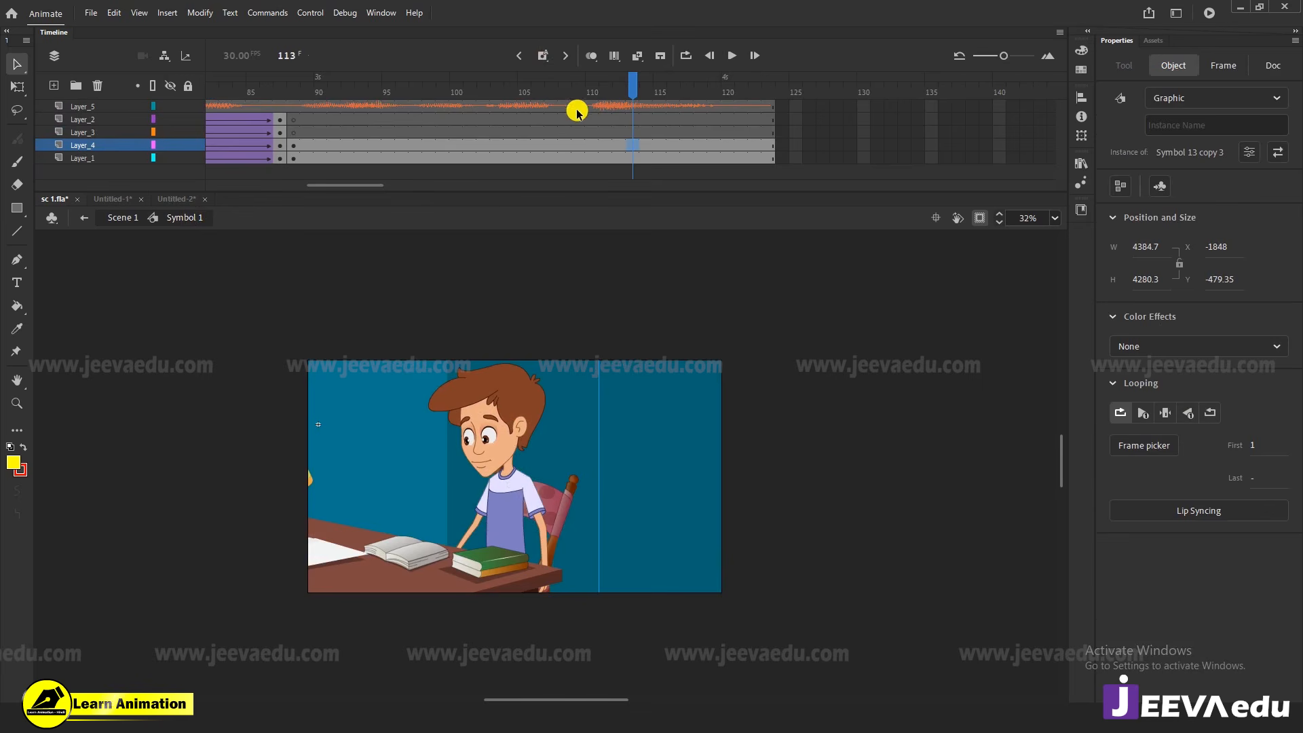
Insert keyframes at frame 112 on the picture layers and delete the boy-and-desk instance from Layer_4 there
left_click_drag(600, 87, 617, 133)
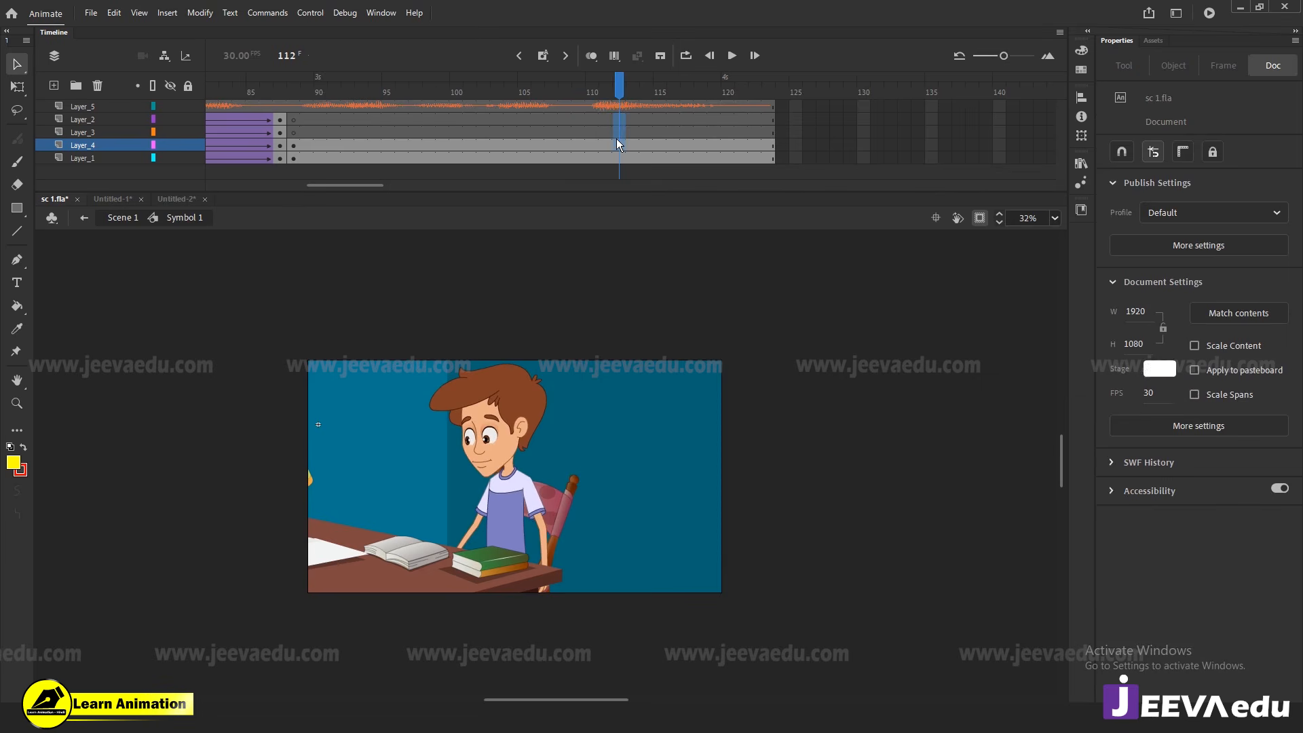
left_click(616, 157)
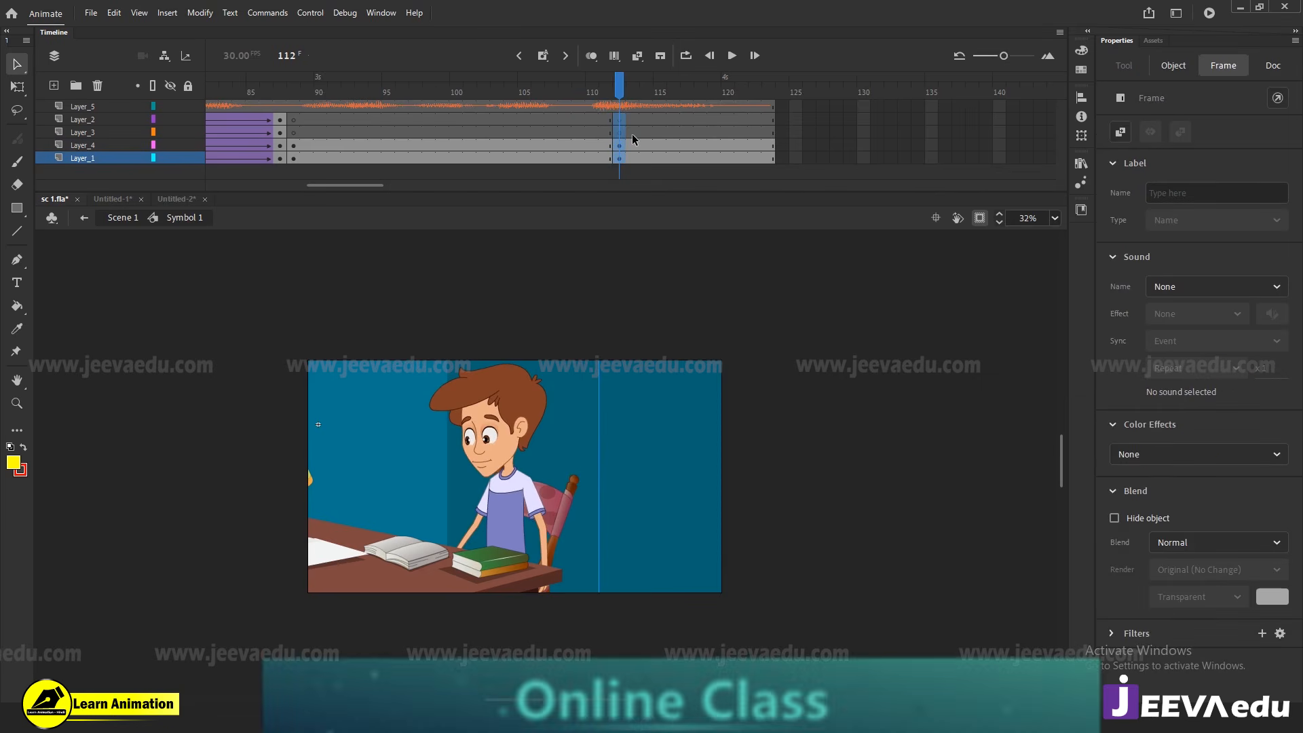
left_click(633, 133)
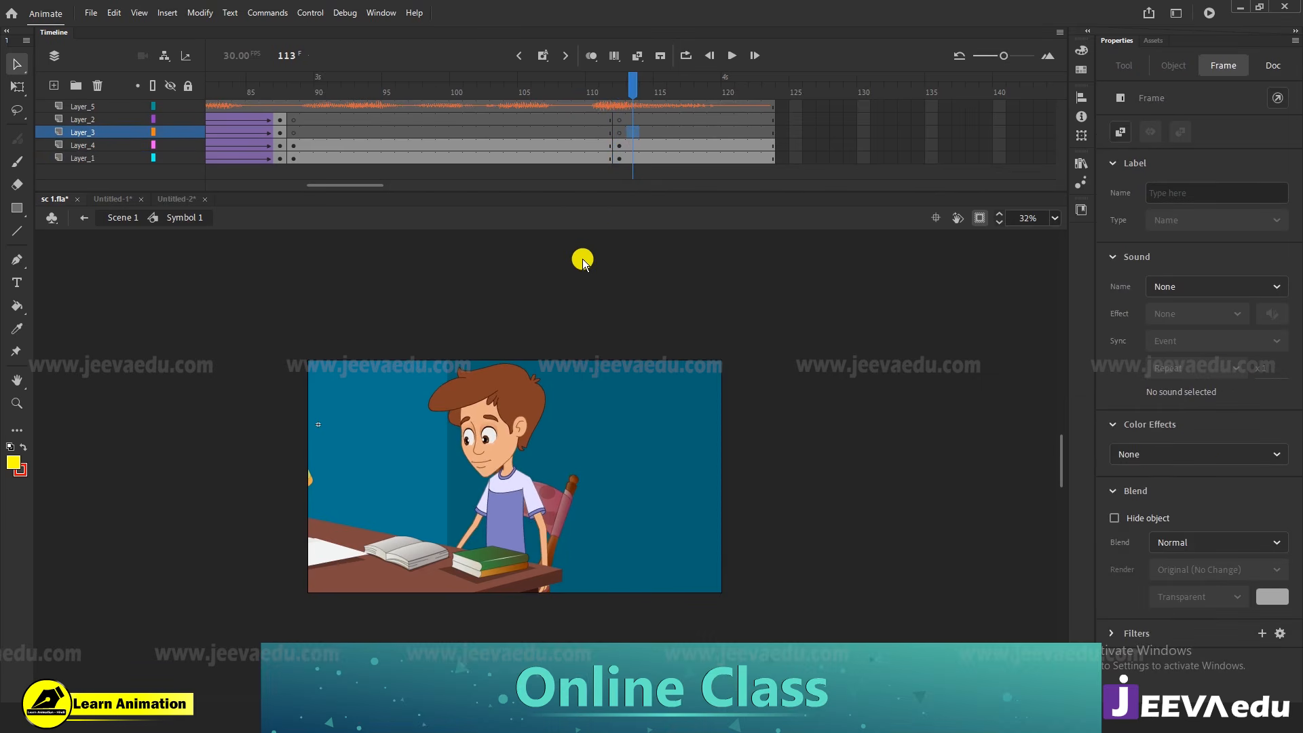
left_click(617, 147)
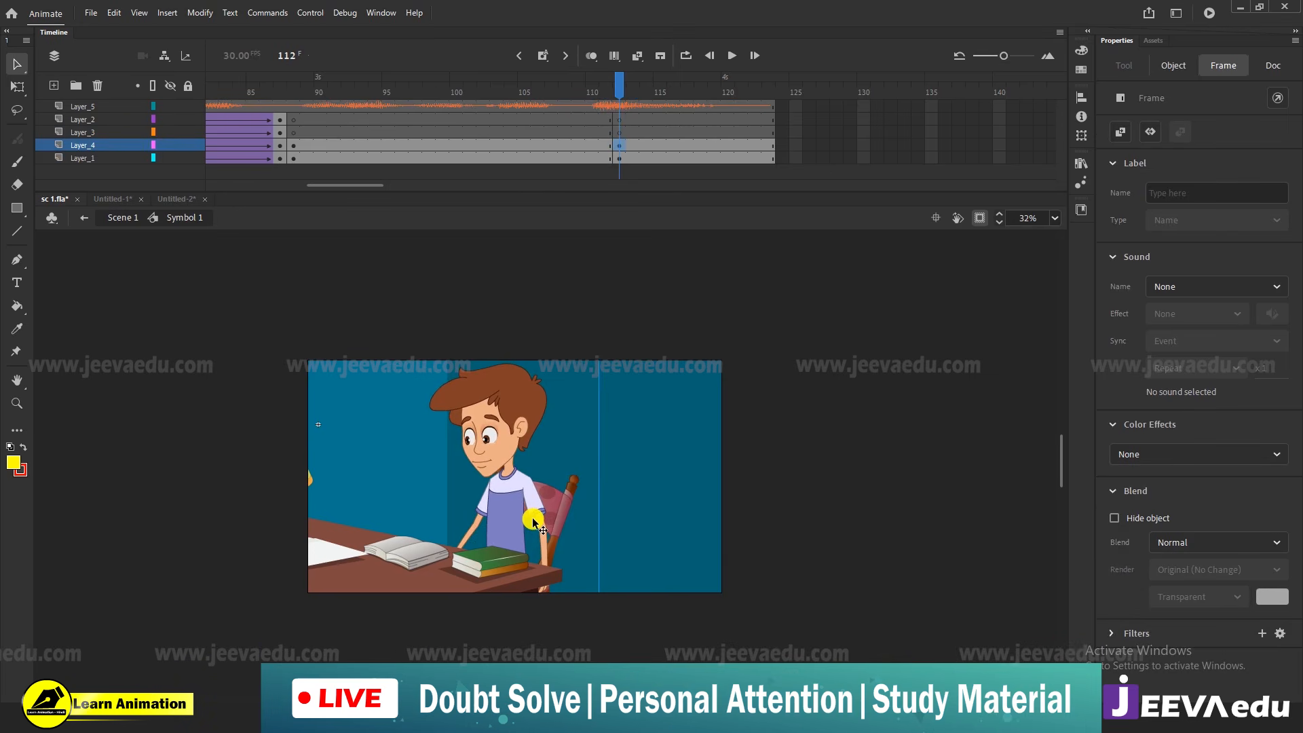
key("Delete")
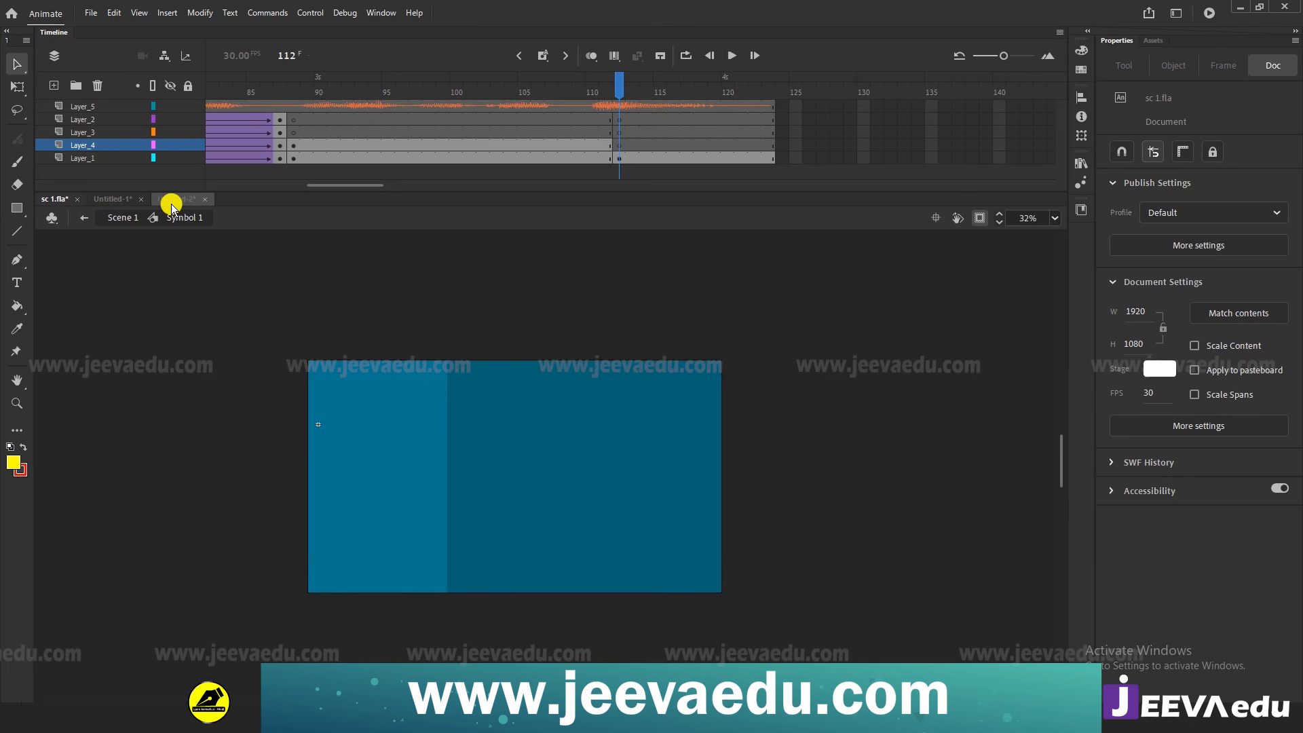
Switch to the Untitled-2 document, break apart the boy-and-desk symbol and show the artwork outside the stage
left_click(172, 202)
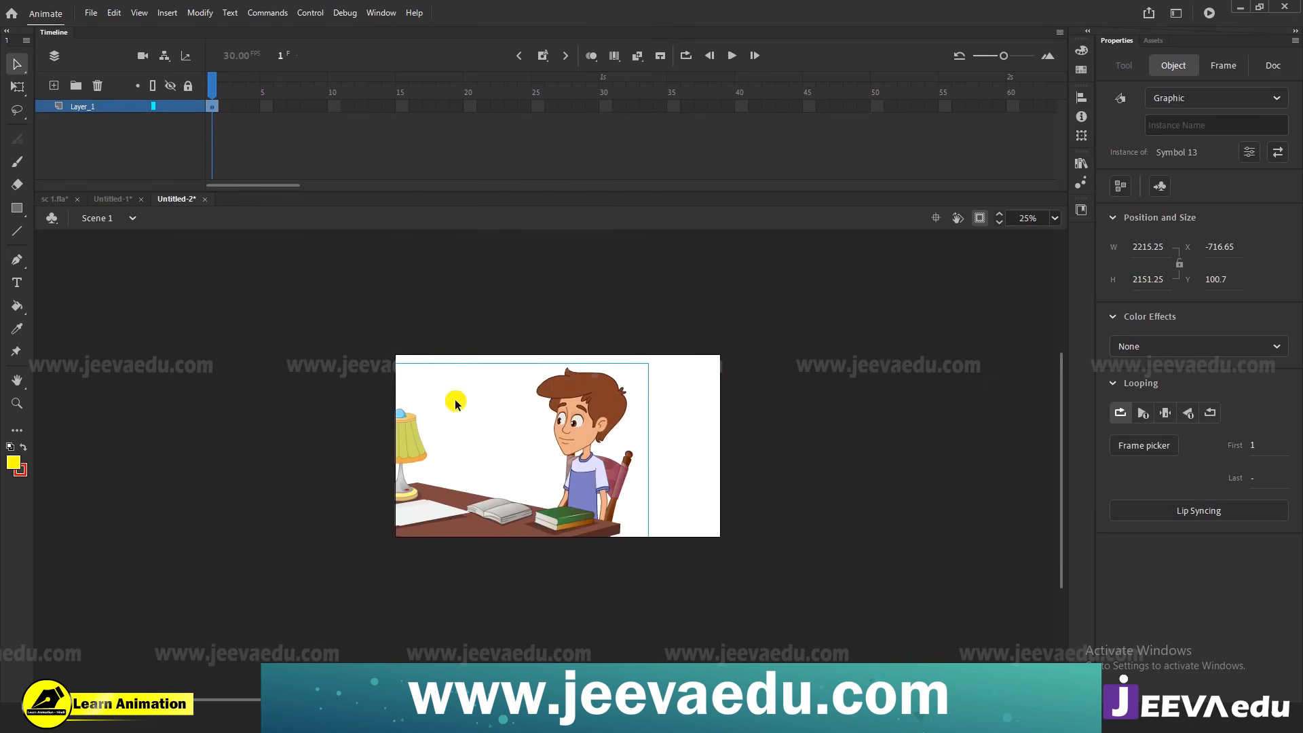
key("ctrl+b")
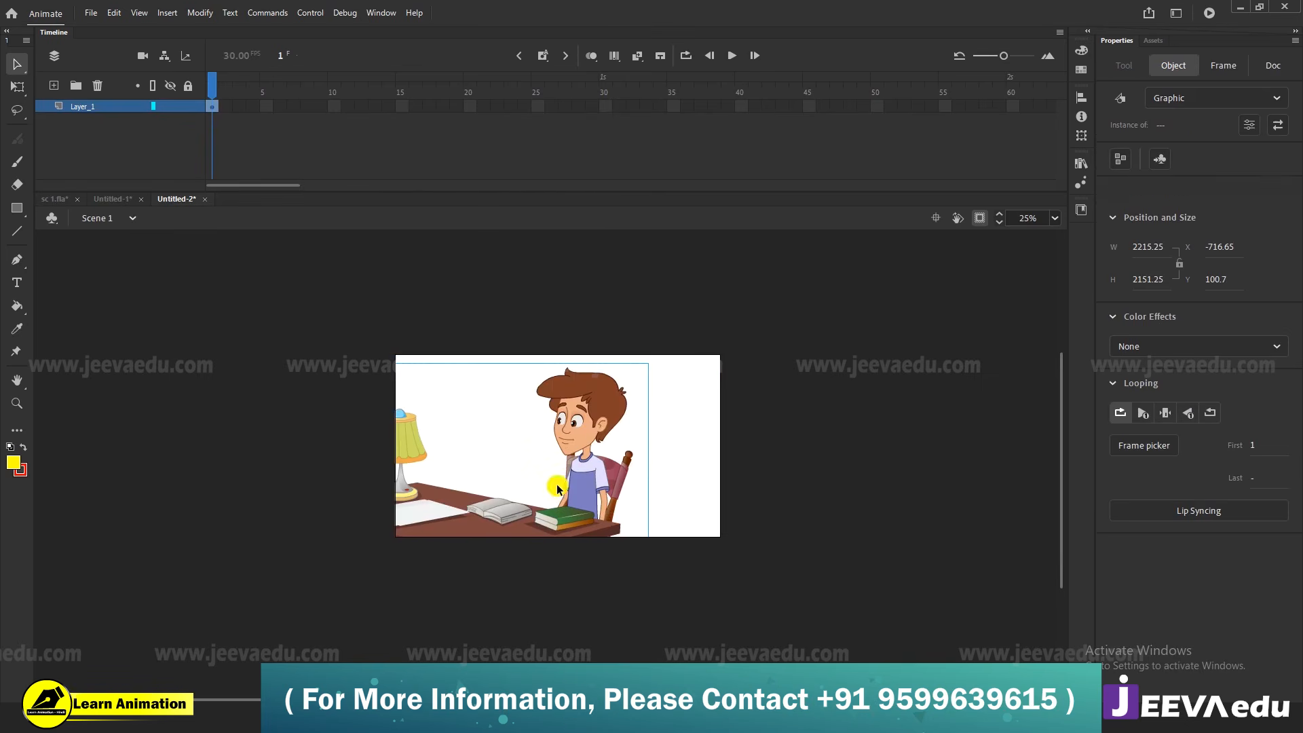
left_click(663, 453)
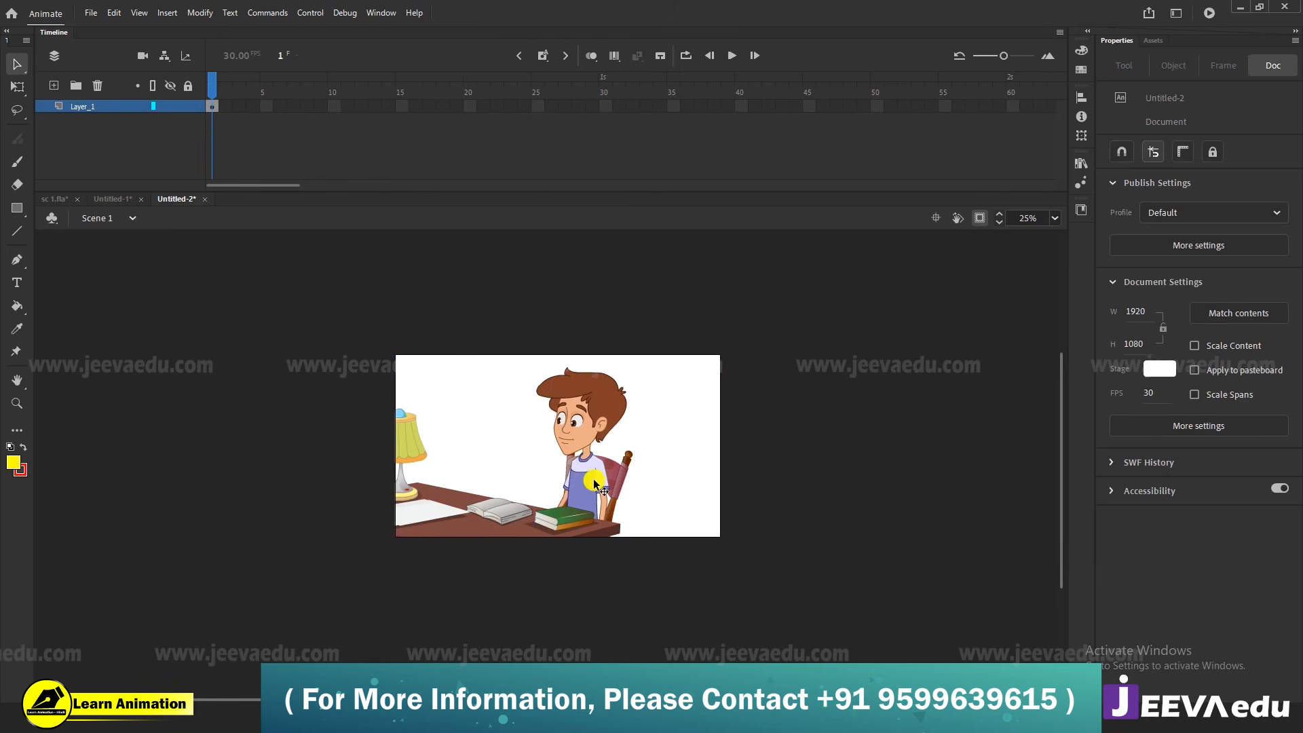
left_click(982, 218)
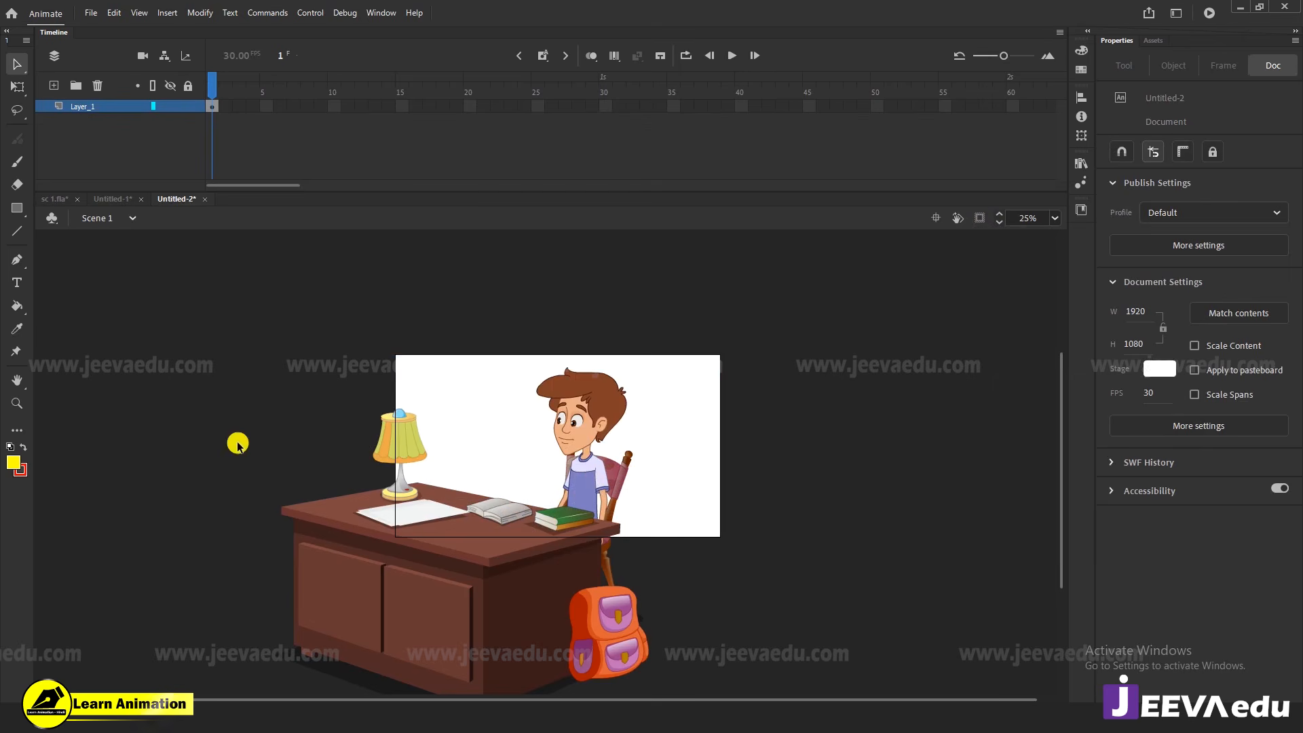
Delete the lamp, paper, desk, school bag, both books and the chair, keeping only the boy
left_click_drag(228, 412, 426, 613)
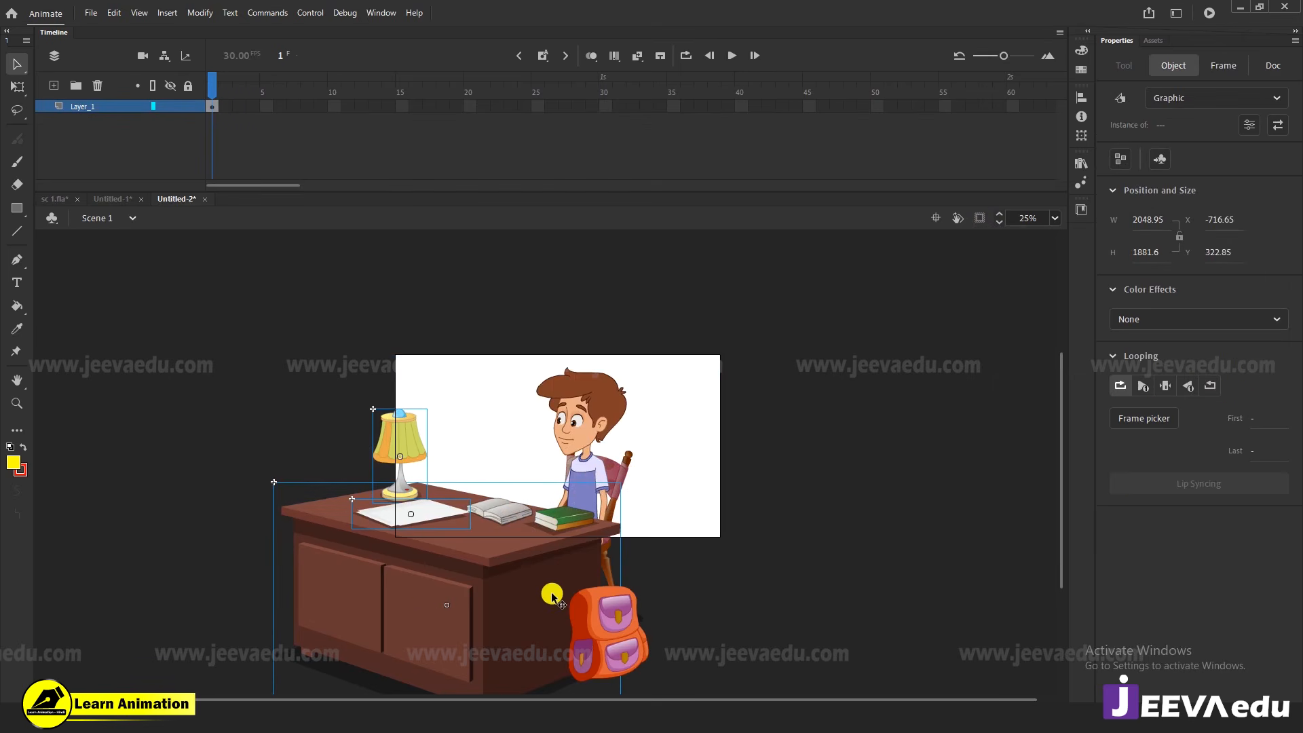
key("Delete")
left_click(633, 605)
key("Delete")
left_click(556, 523)
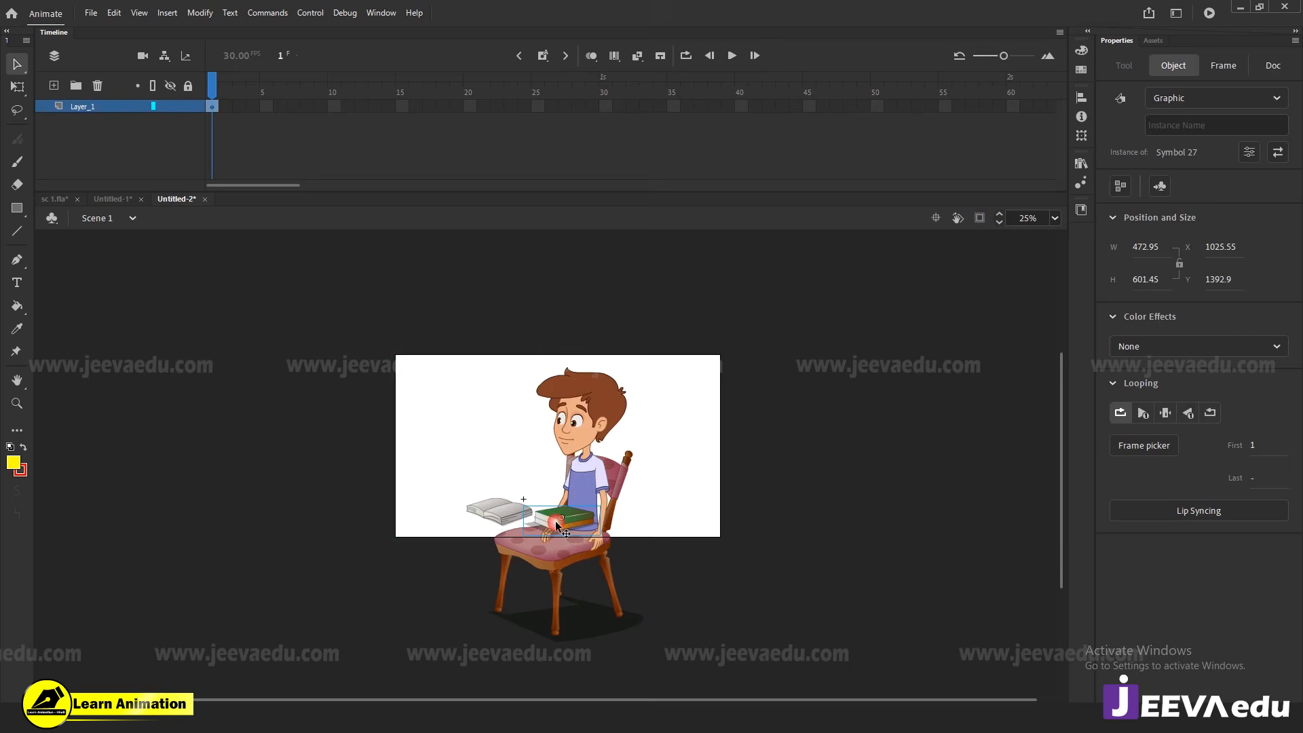
left_click(500, 519)
key("Delete")
key("Delete")
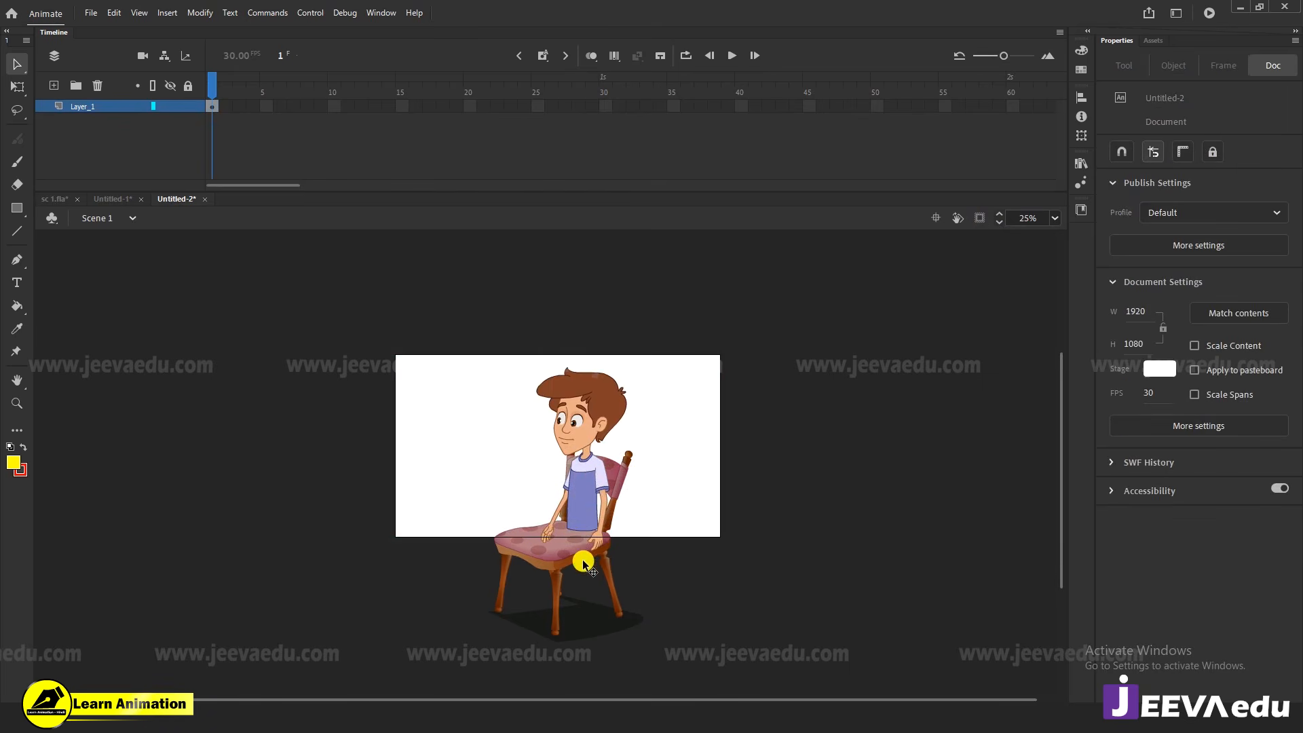
left_click(560, 563)
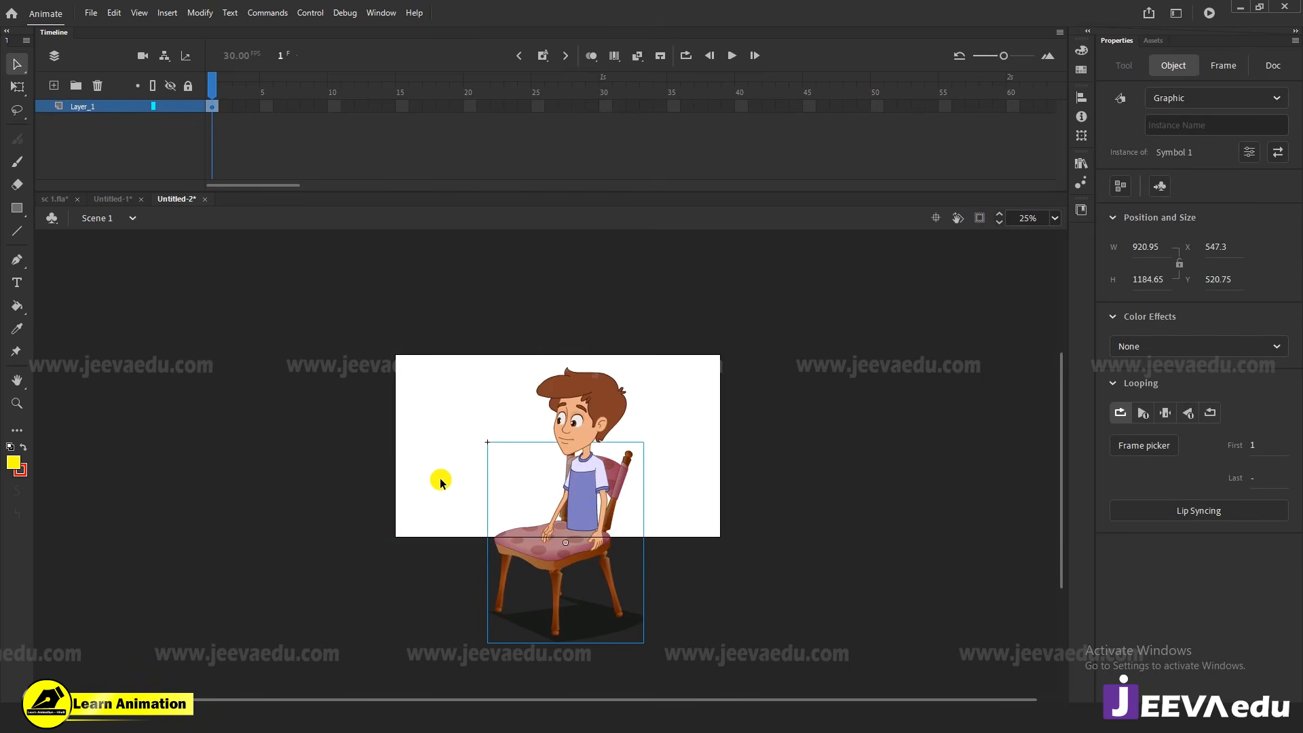
key("Delete")
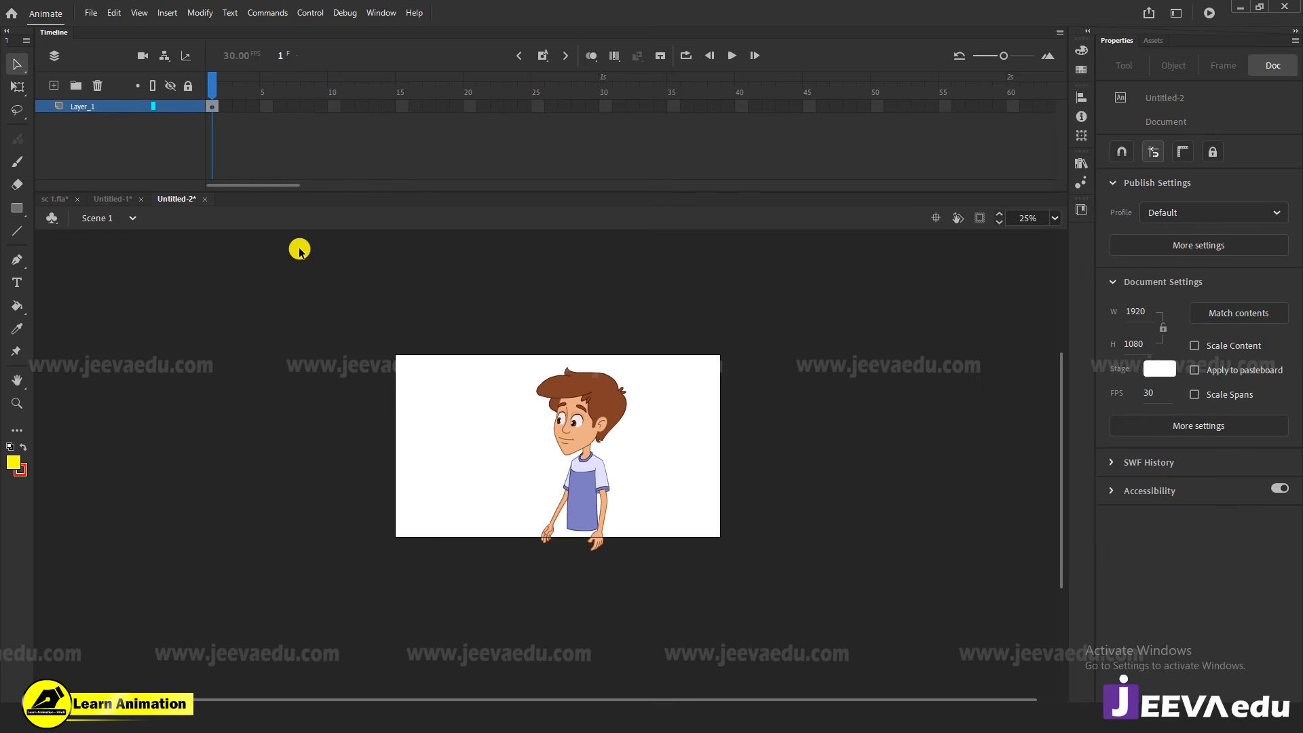
Switch to the Untitled-1 document and move the legs group slightly up and right, to about X 1015, Y 386
left_click(124, 203)
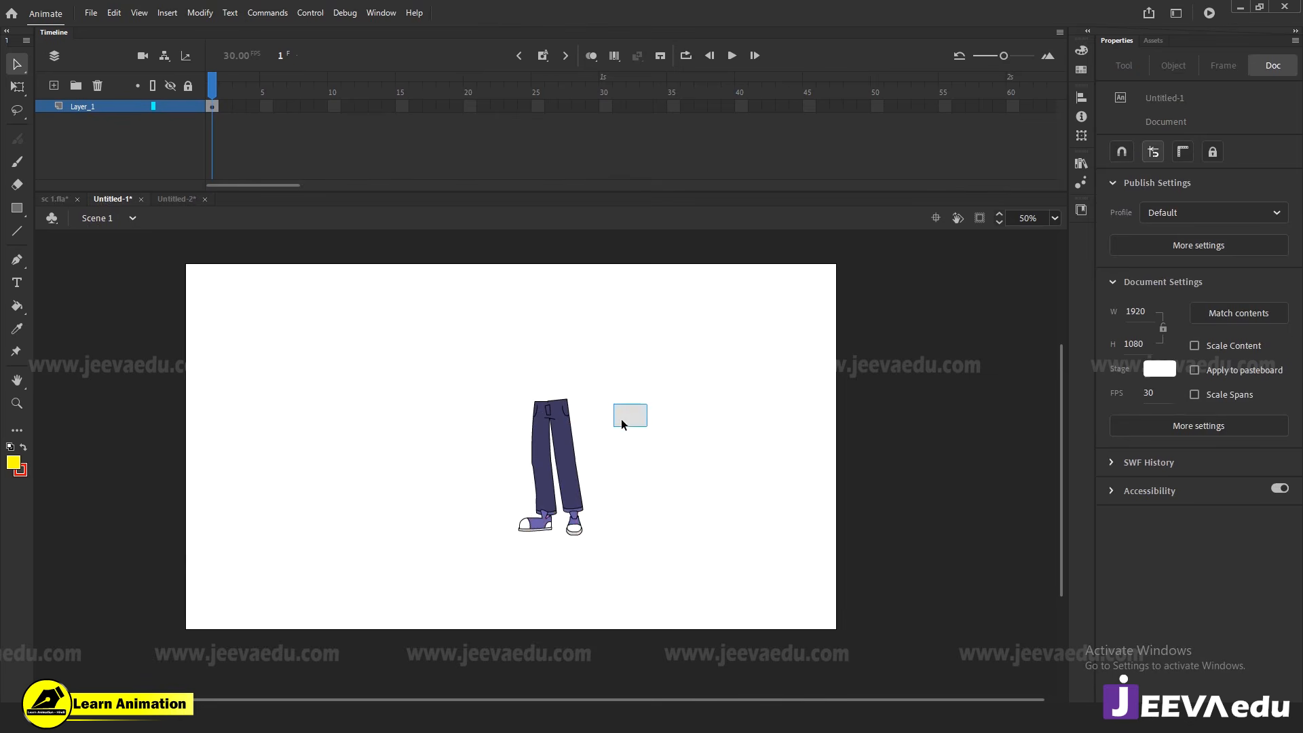
left_click(542, 503)
left_click_drag(581, 470, 592, 464)
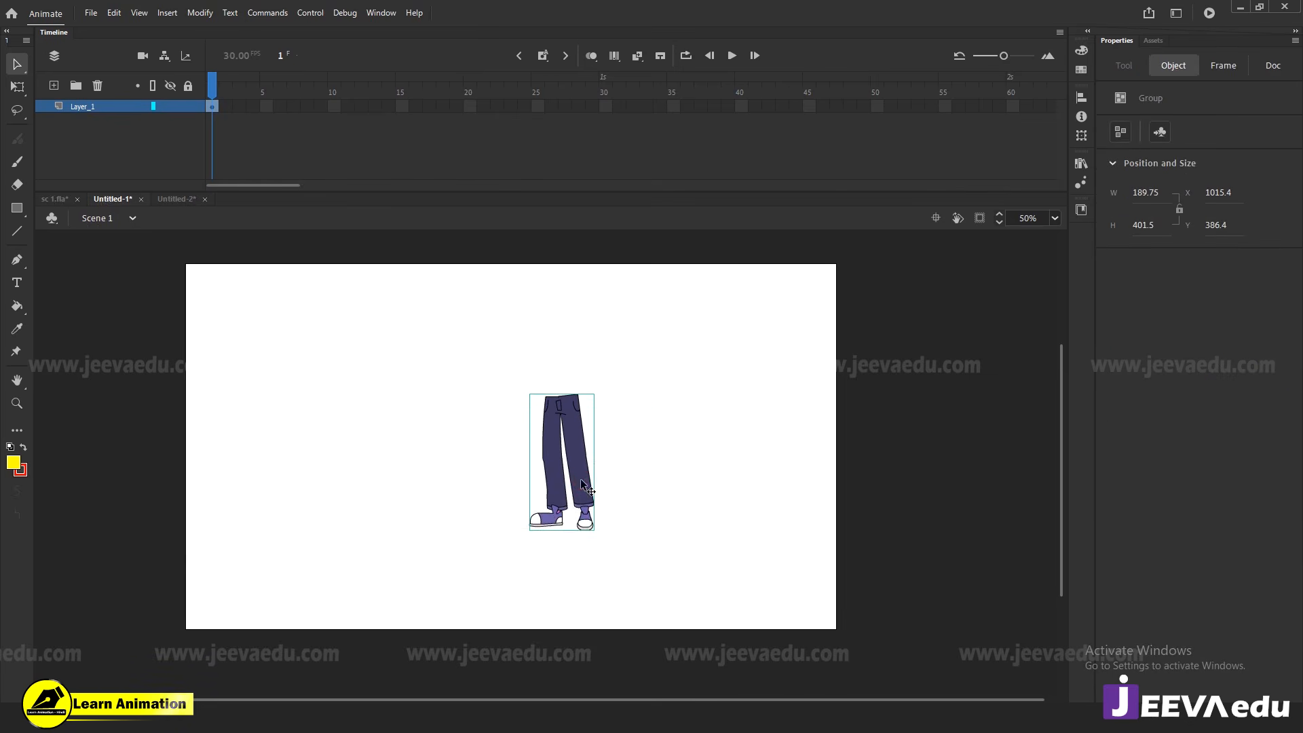
Back in Untitled-2, open the boy's symbol and clear the keyframes from frame 2 to 29 on all layers
left_click(175, 201)
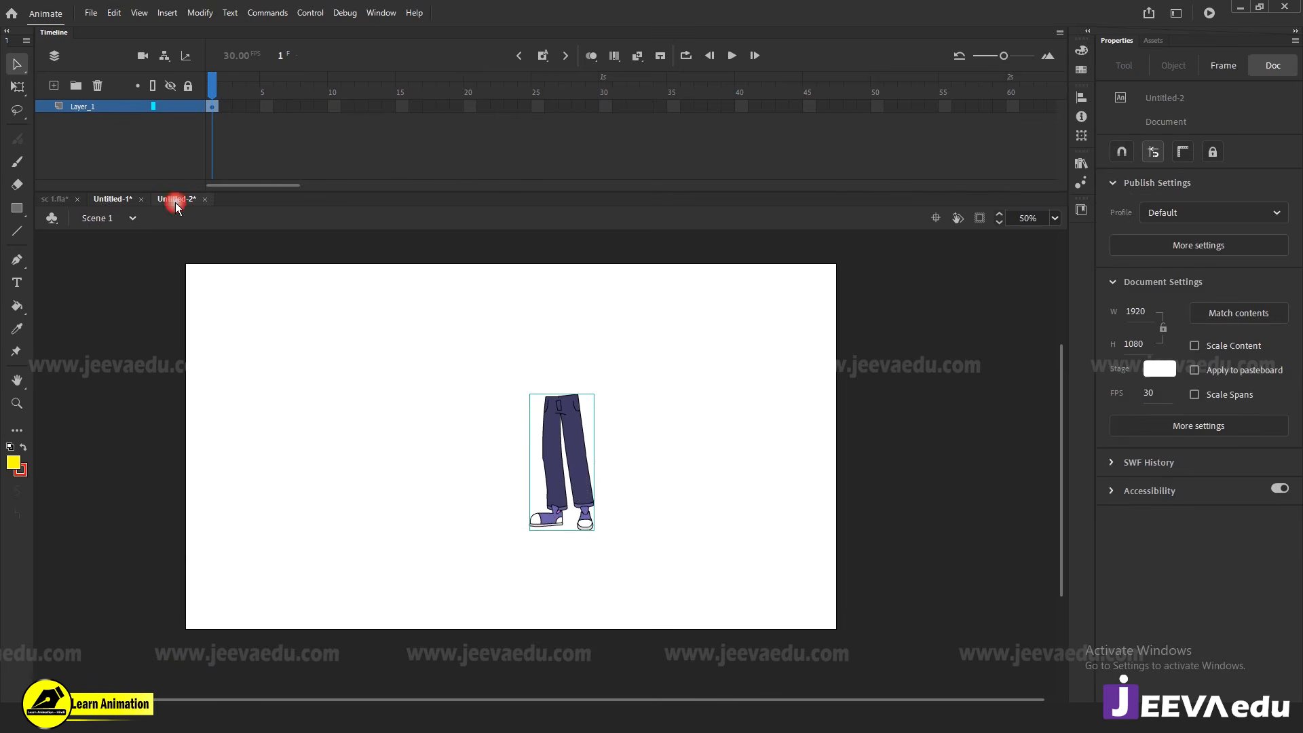
left_click(583, 505)
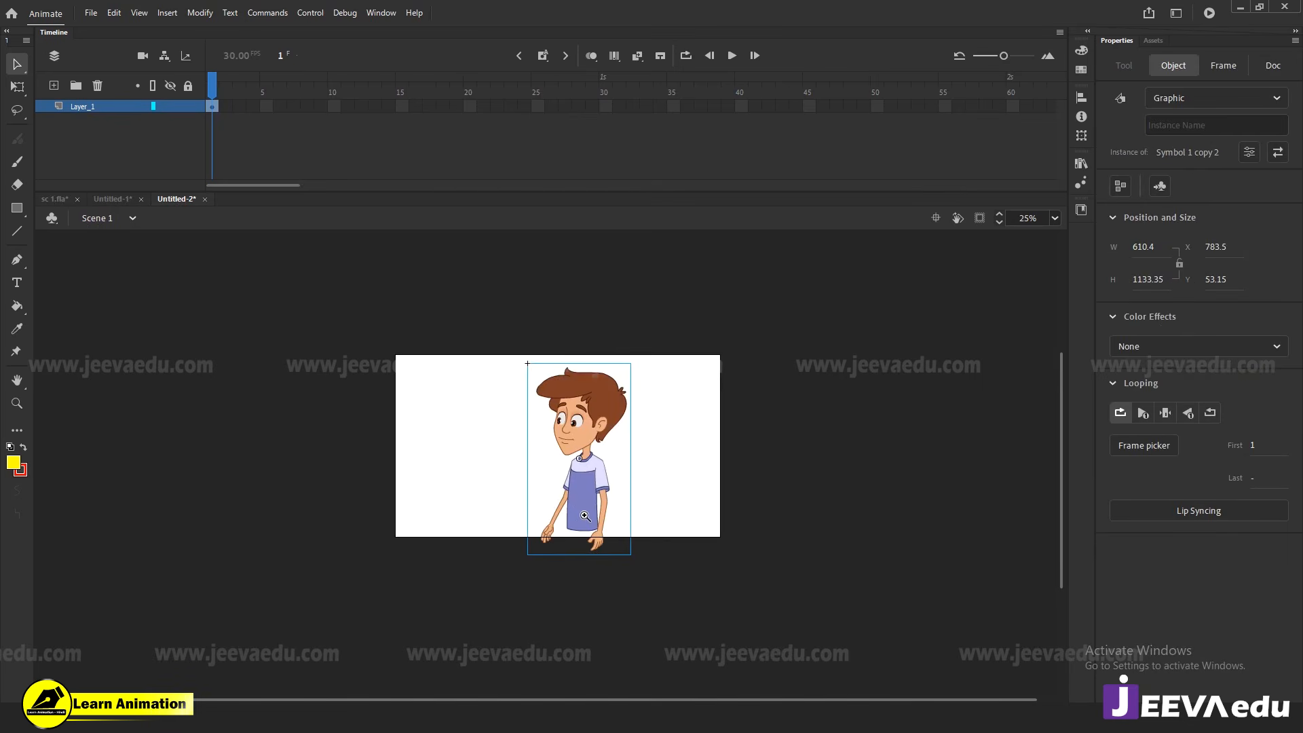
double_click(580, 514)
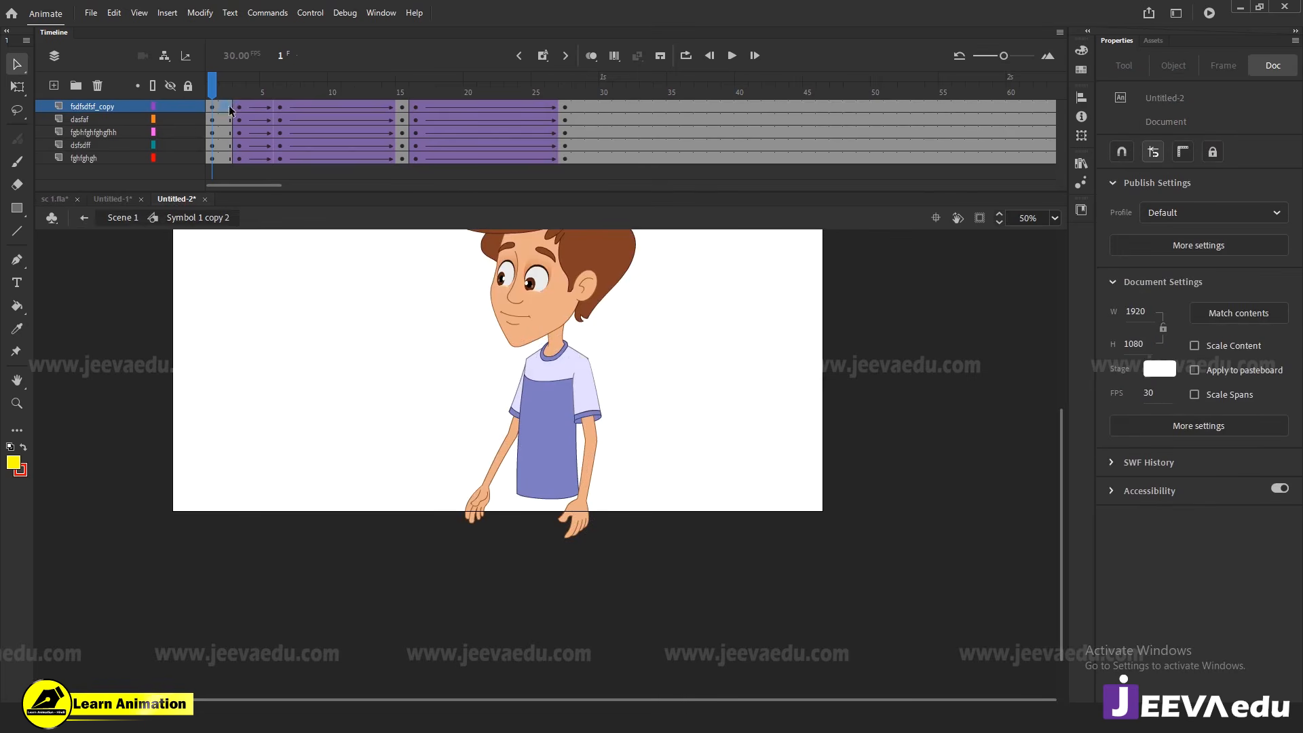
left_click_drag(230, 110, 589, 201)
right_click(476, 147)
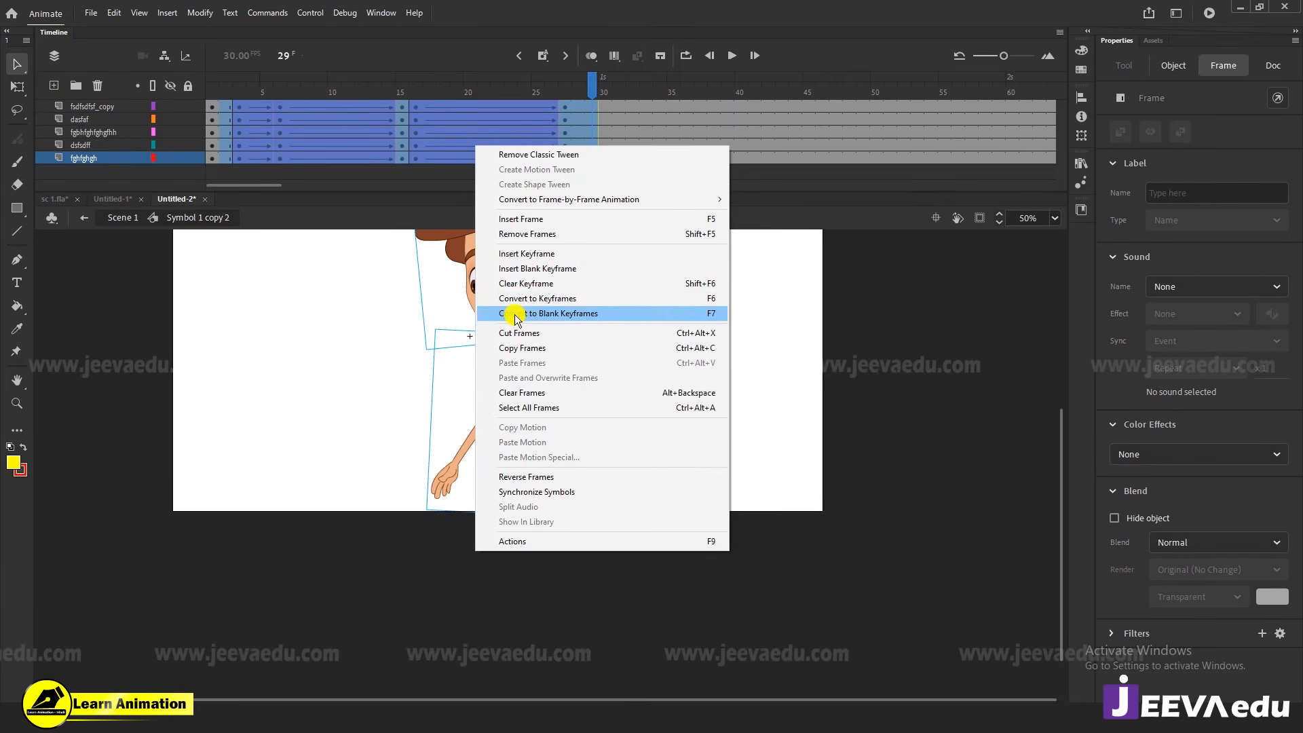
left_click(522, 283)
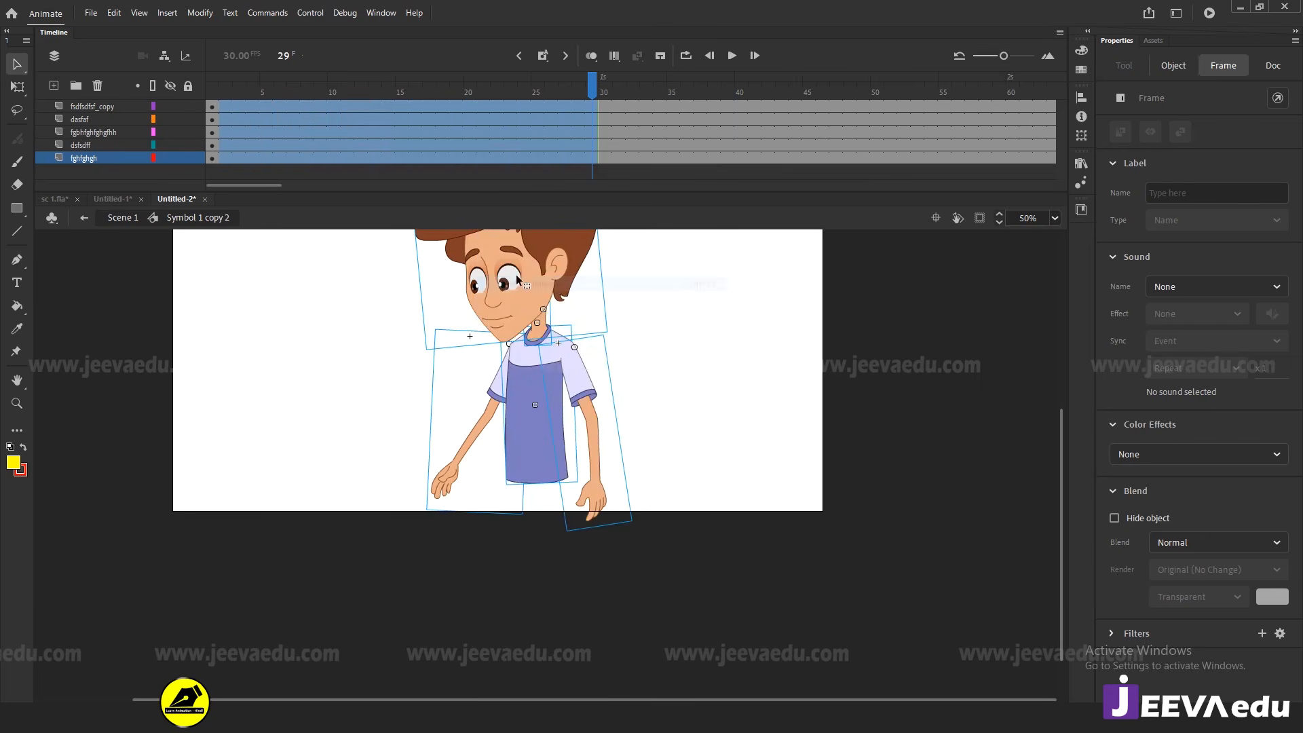
left_click(211, 91)
Open the boy's head symbol and clear the keyframes from frame 5 to 32 on all its layers
scroll(550, 509, "up", 5)
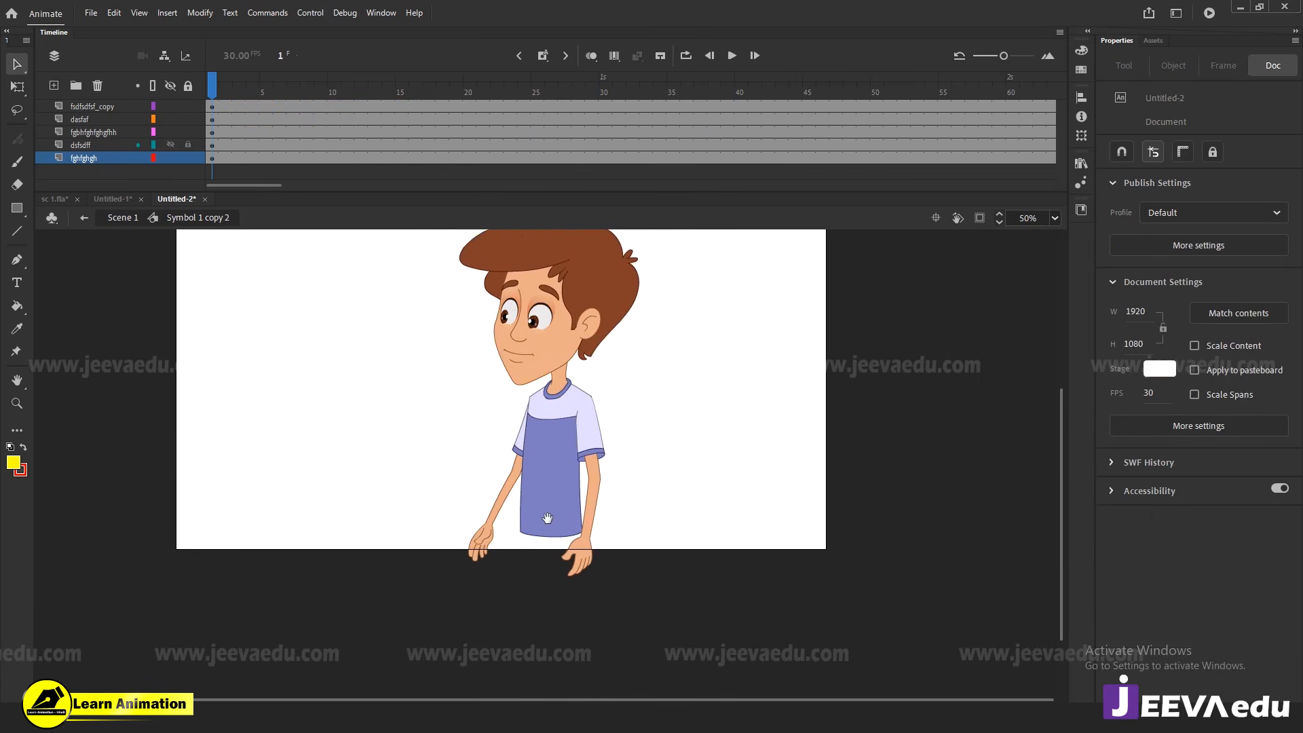
left_click(548, 392)
double_click(549, 392)
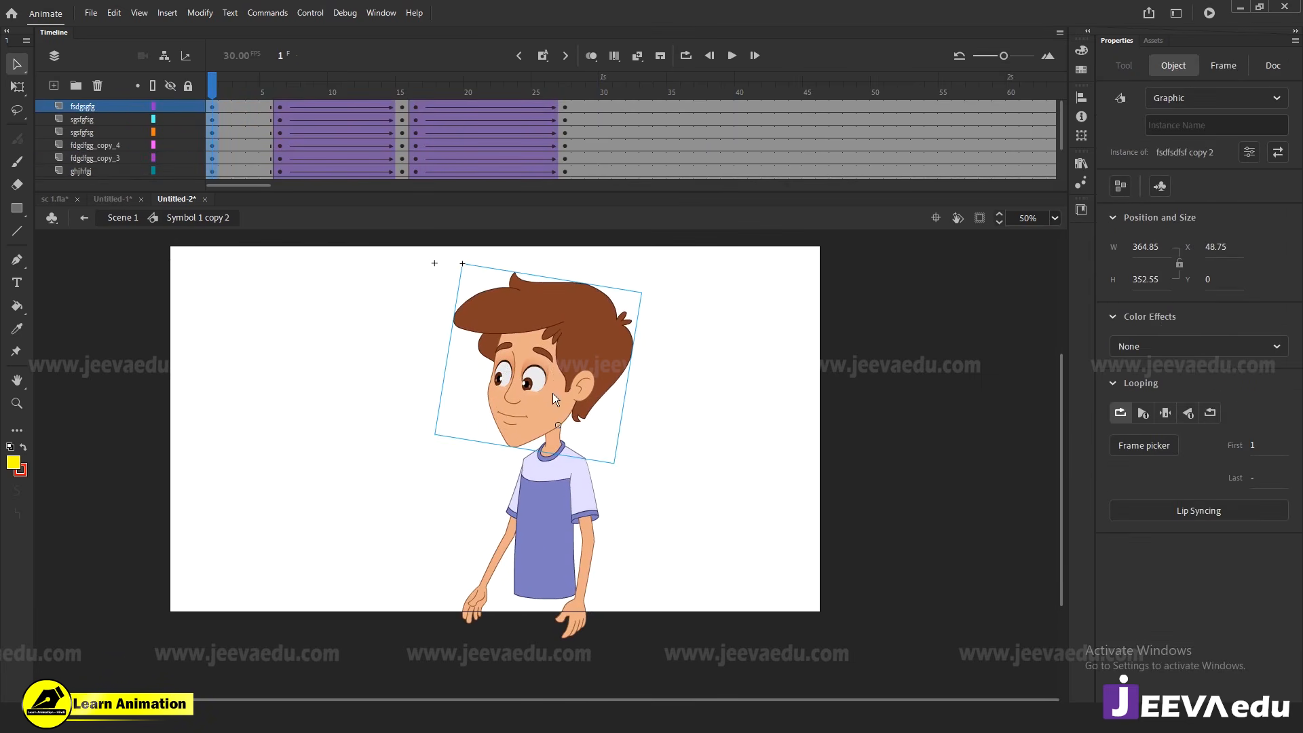
left_click_drag(265, 109, 646, 295)
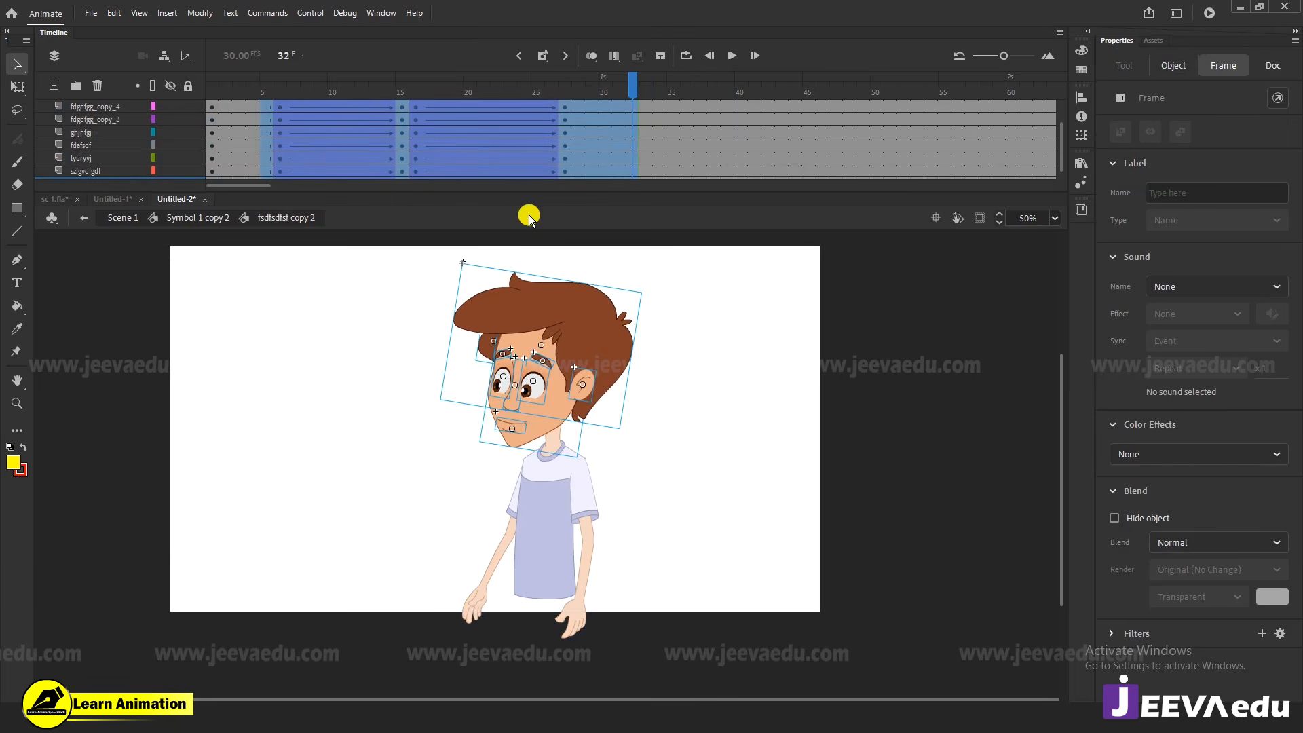
right_click(500, 141)
left_click(533, 277)
left_click(488, 124)
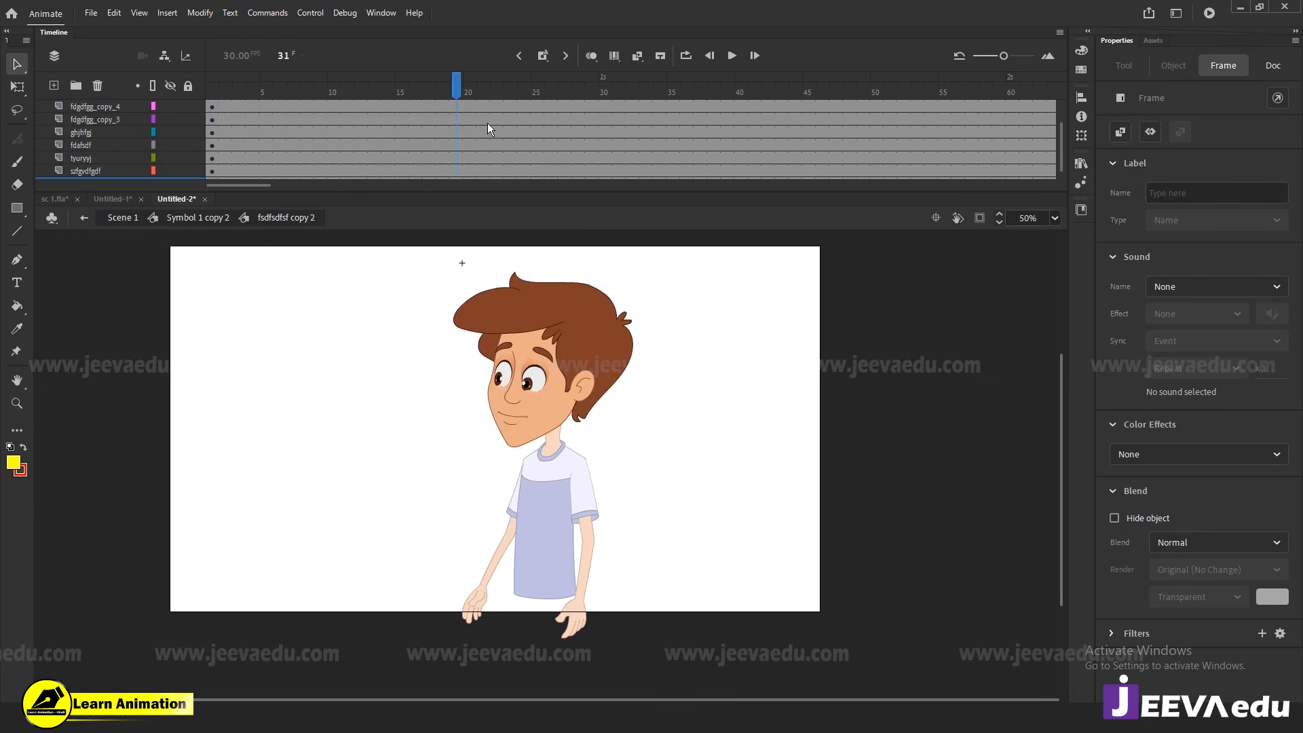
Return to the boy's symbol and add a new layer directly beneath the torso's layer
left_click(316, 513)
double_click(316, 514)
left_click(547, 571)
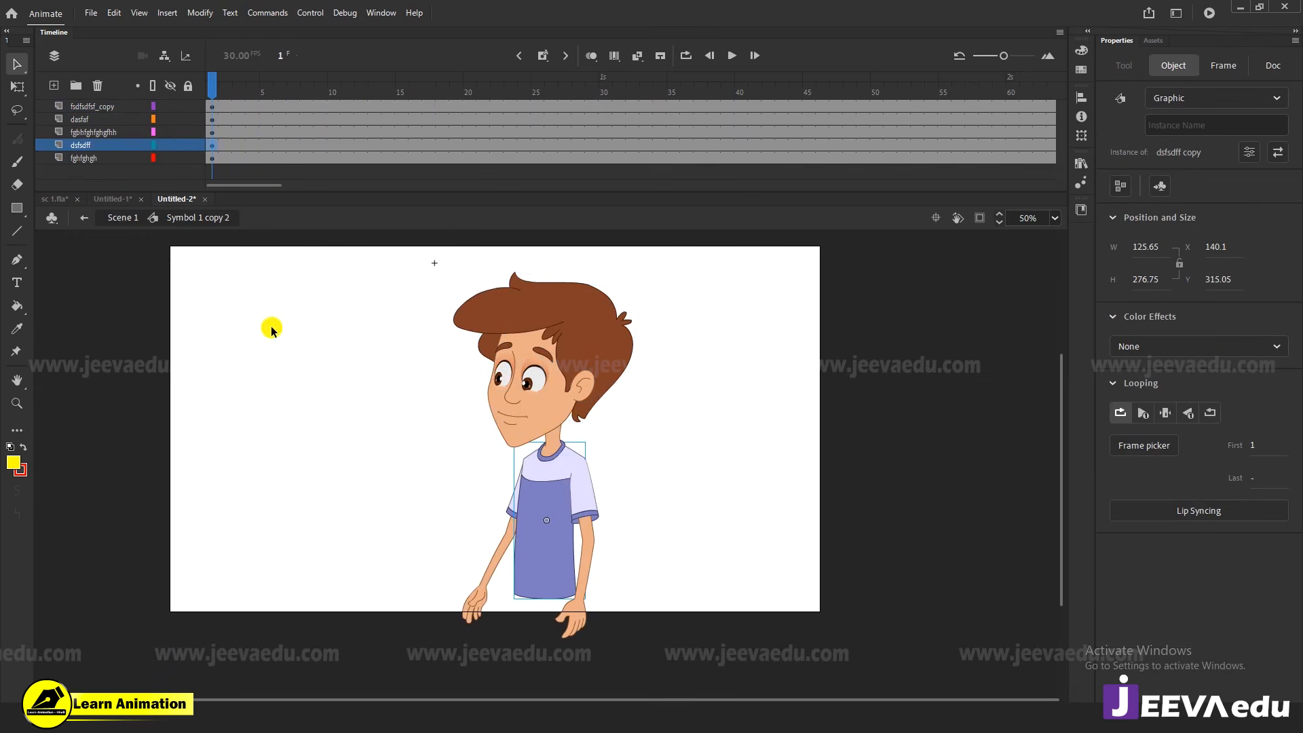
left_click(54, 86)
left_click_drag(102, 146, 101, 163)
left_click(340, 450)
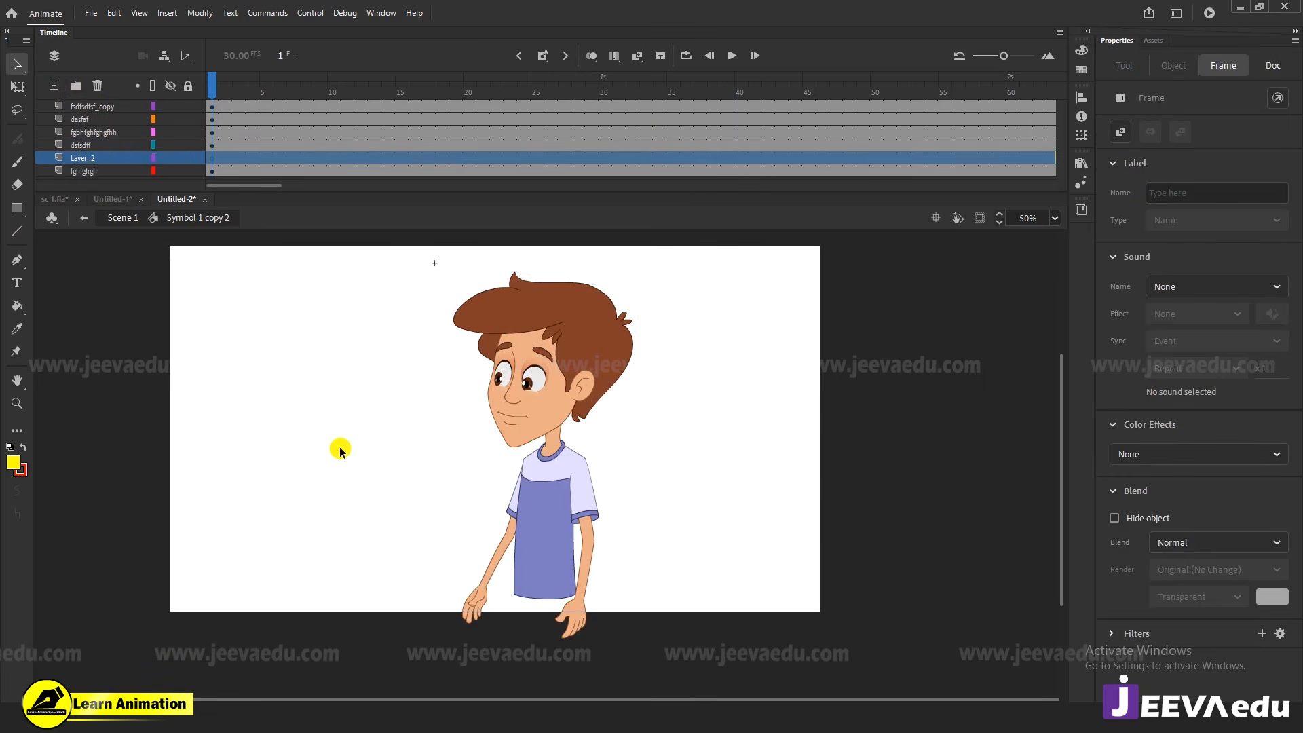
Paste the legs group onto the new layer and position it under the torso, at about X 94, Y 556
left_click(574, 486)
key("ctrl+shift+v")
left_click_drag(581, 434, 568, 665)
key("z")
left_click(534, 585, "alt")
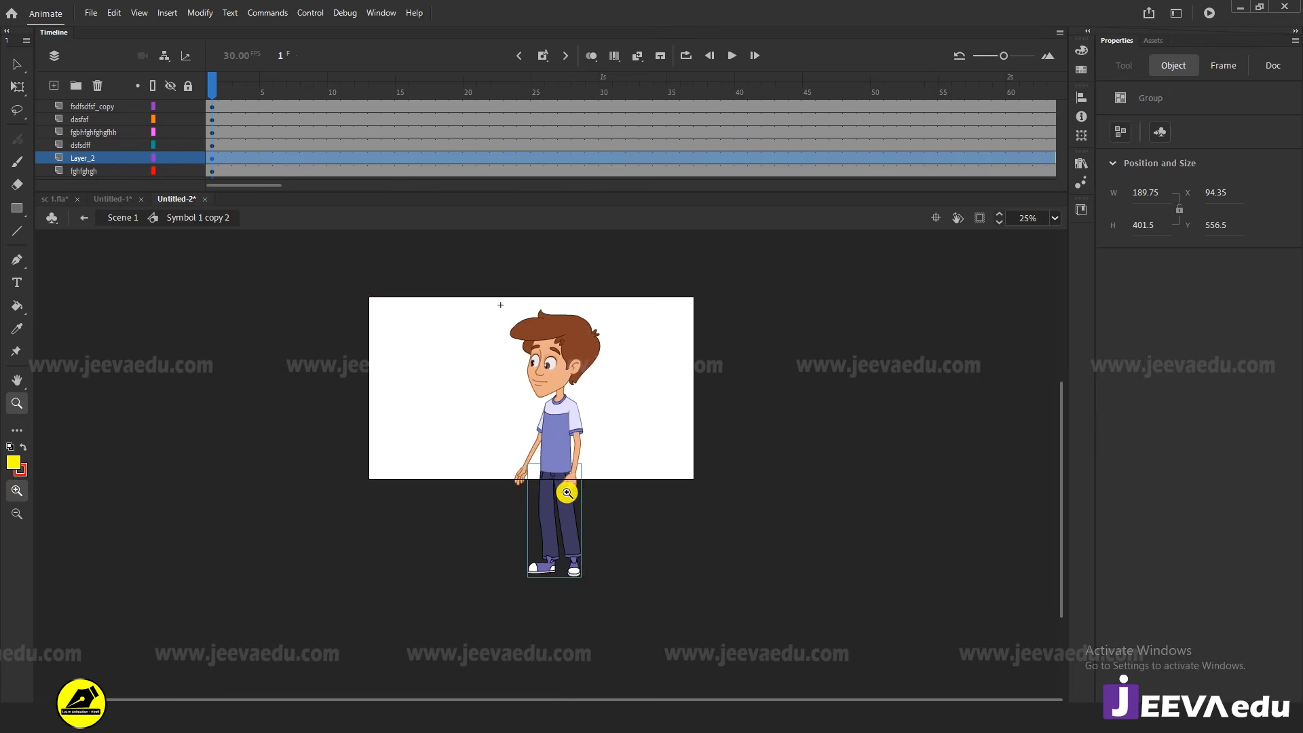
left_click(565, 481)
key("v")
Break the legs group apart and distribute both legs and the waist piece to separate layers
right_click(551, 509)
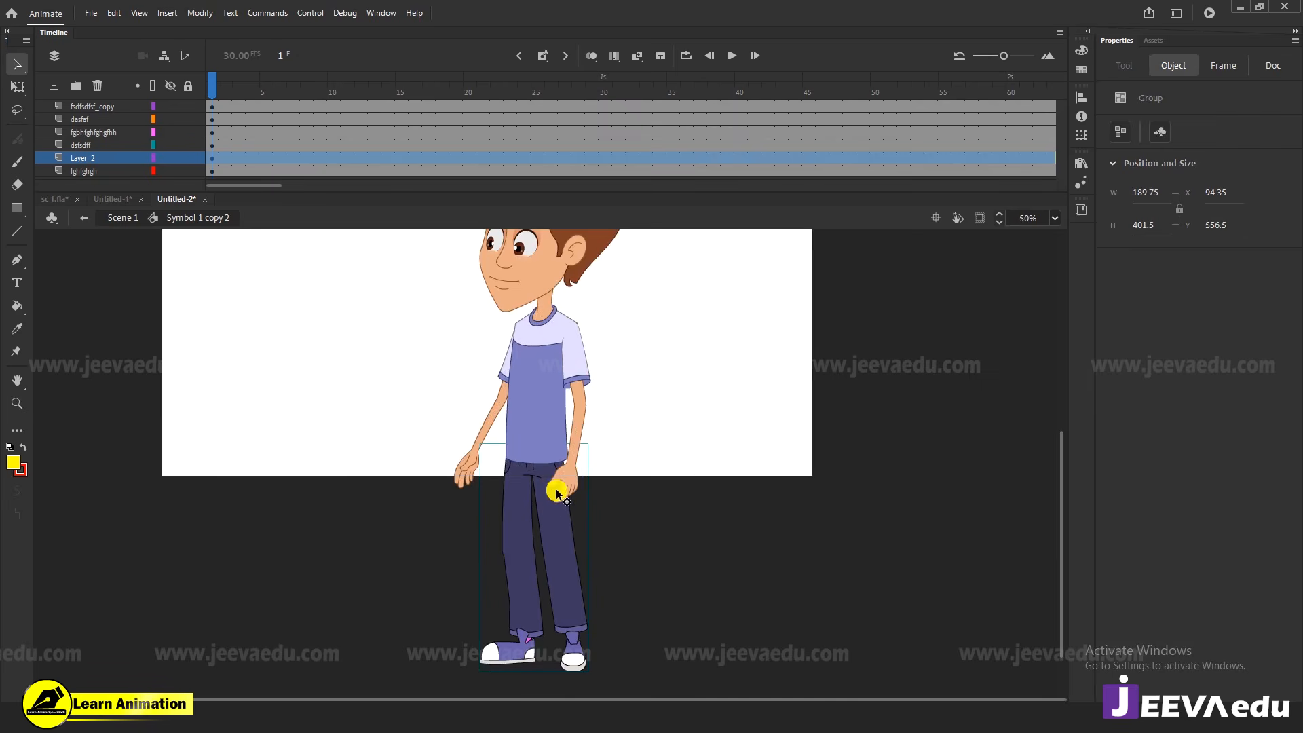
left_click(617, 447)
left_click(84, 155)
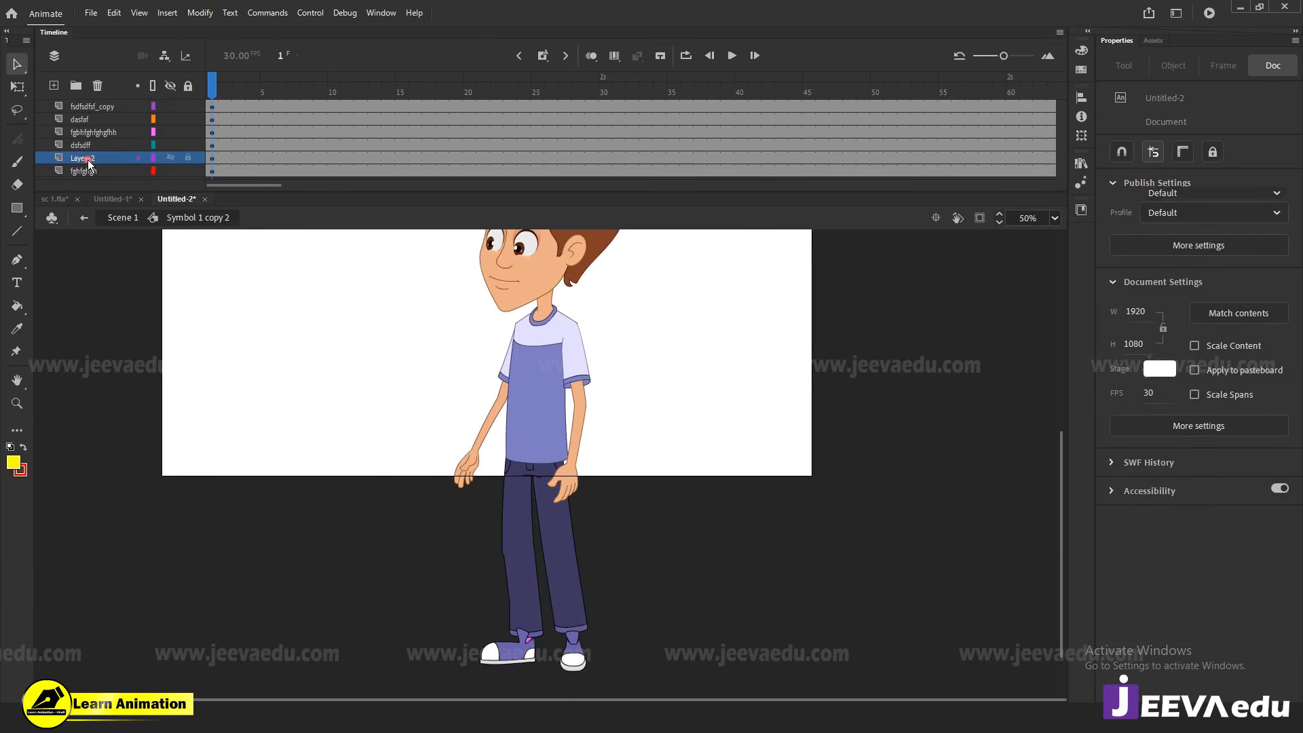
left_click(551, 567)
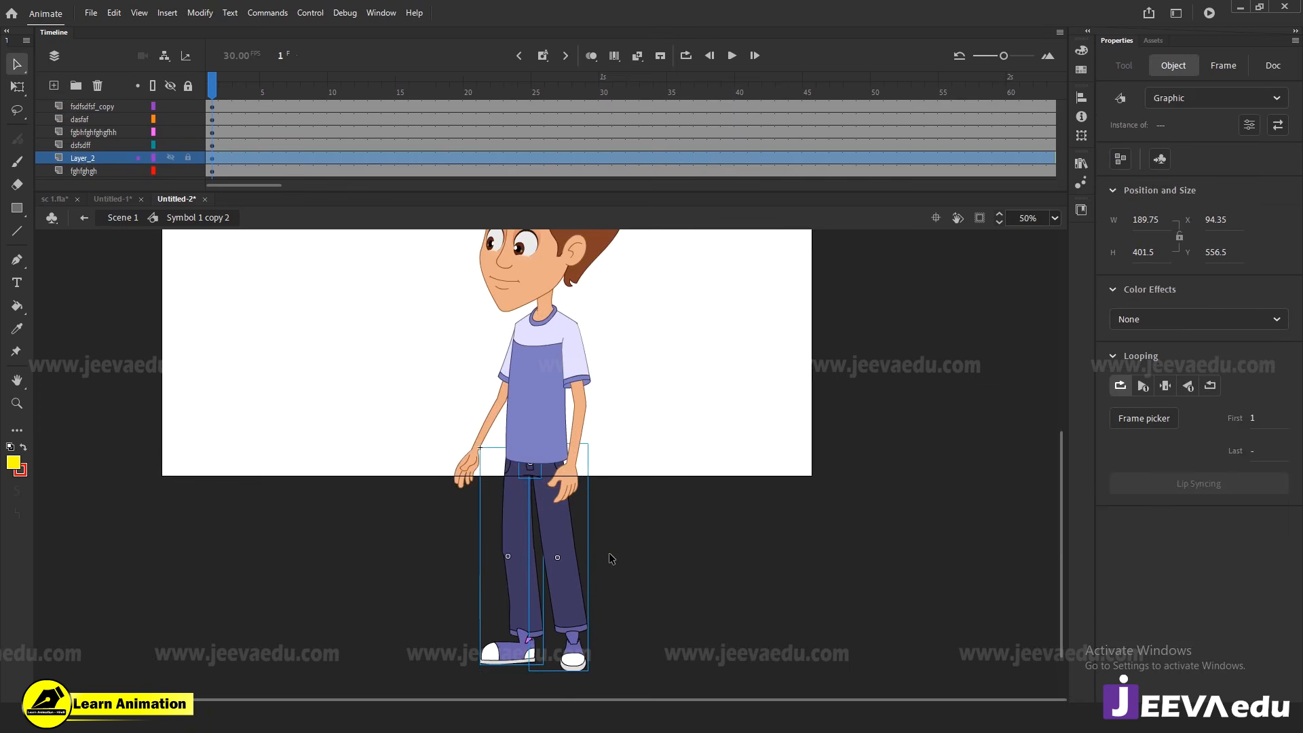
left_click(611, 559)
left_click(571, 551)
left_click(524, 536, "shift")
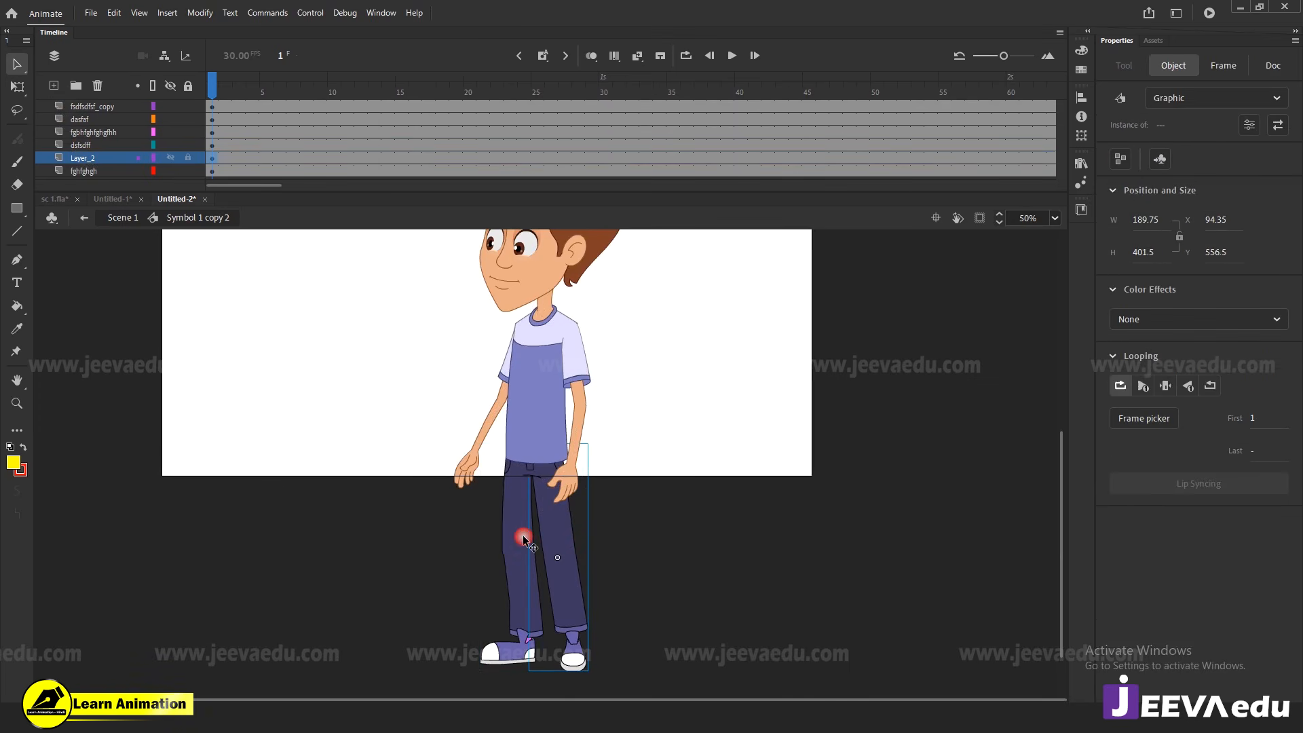
right_click(534, 469)
left_click(615, 347)
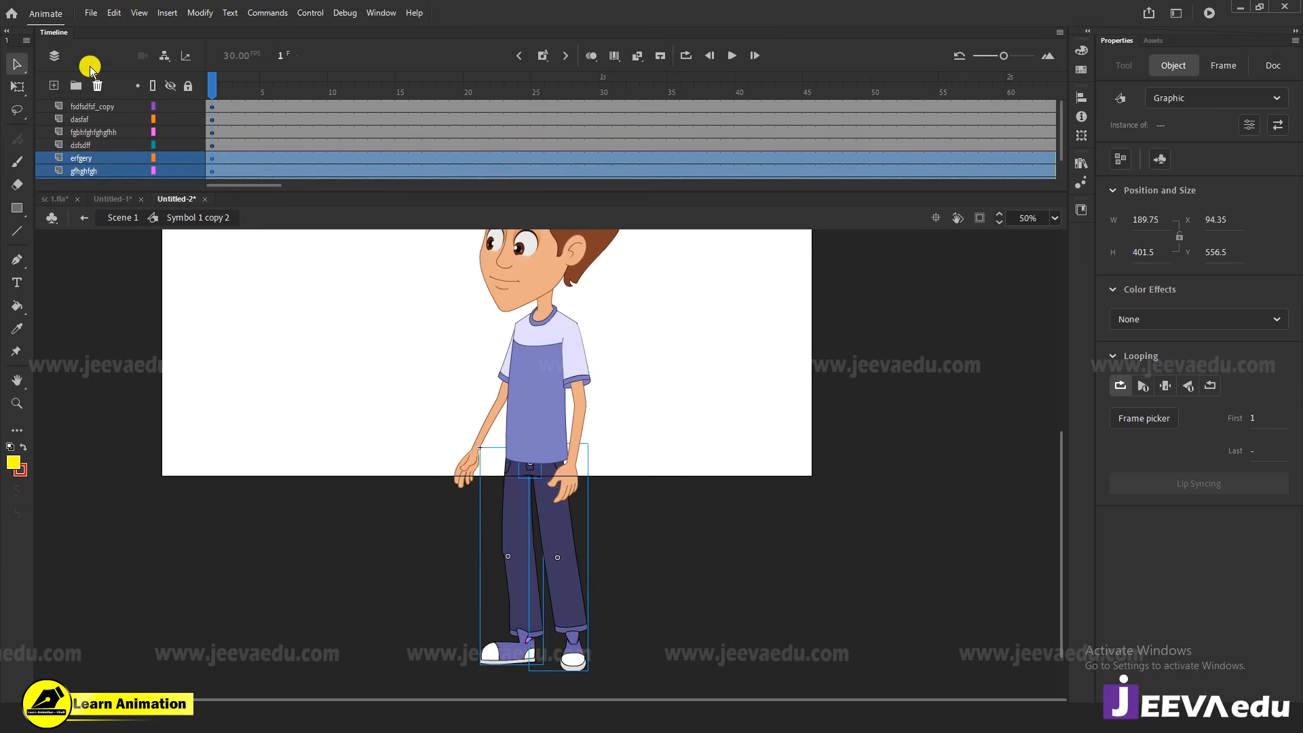
Open the symbol of the back leg, fghghfgh, and extend the frames of its three layers past frame 60
left_click(407, 552)
left_click(525, 559)
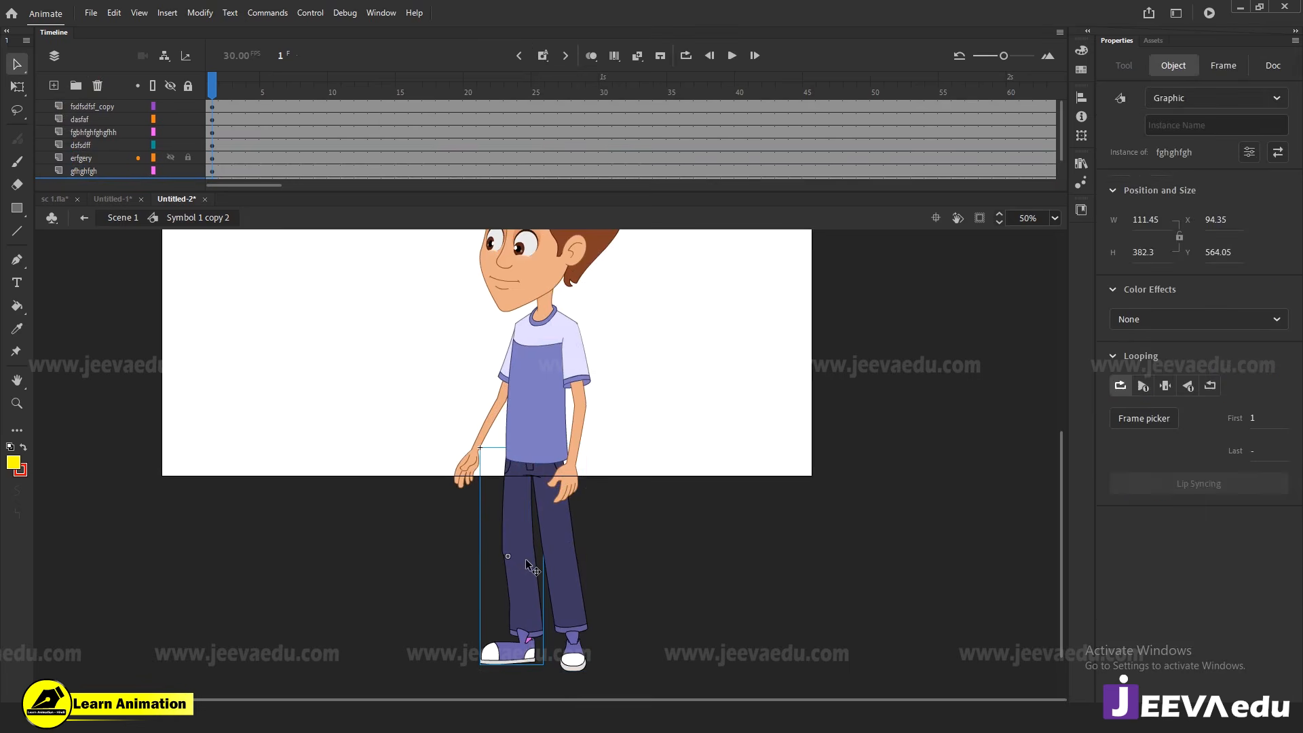
double_click(520, 533)
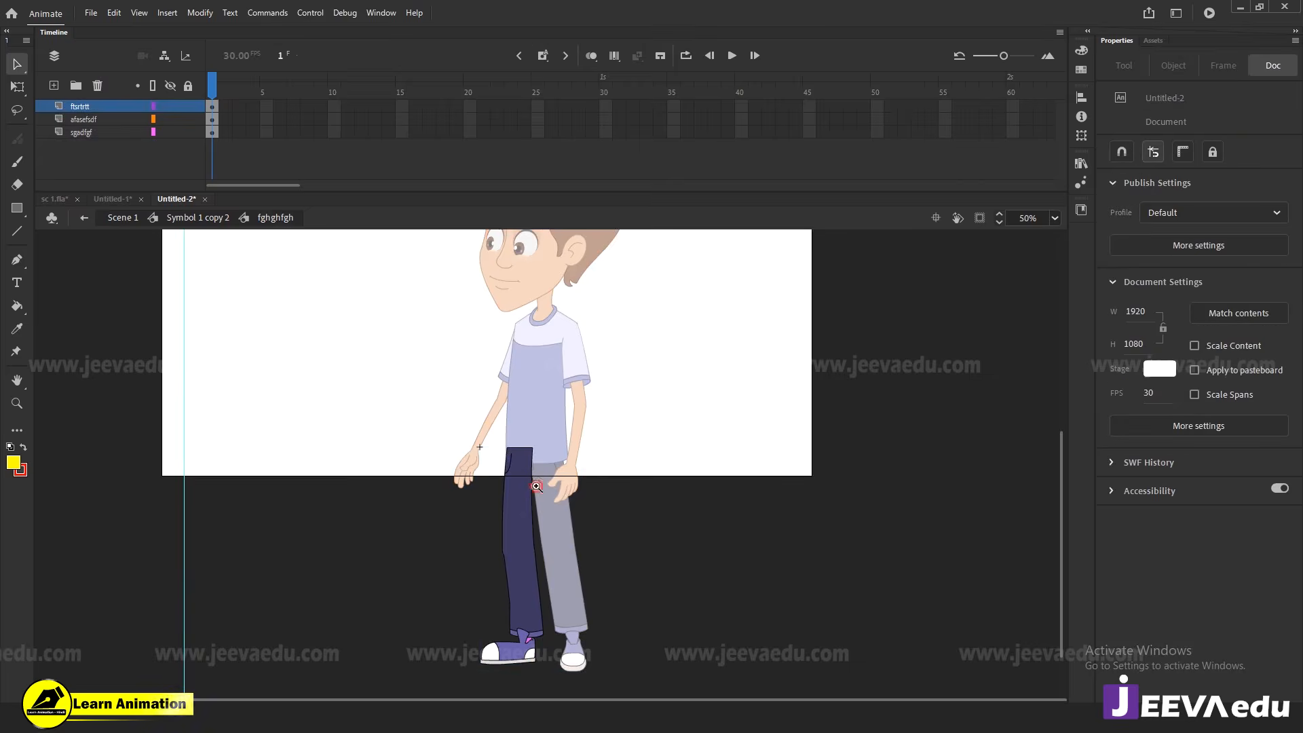
key("ctrl+=")
left_click(524, 536)
left_click_drag(289, 107, 713, 132)
left_click_drag(709, 76, 211, 76)
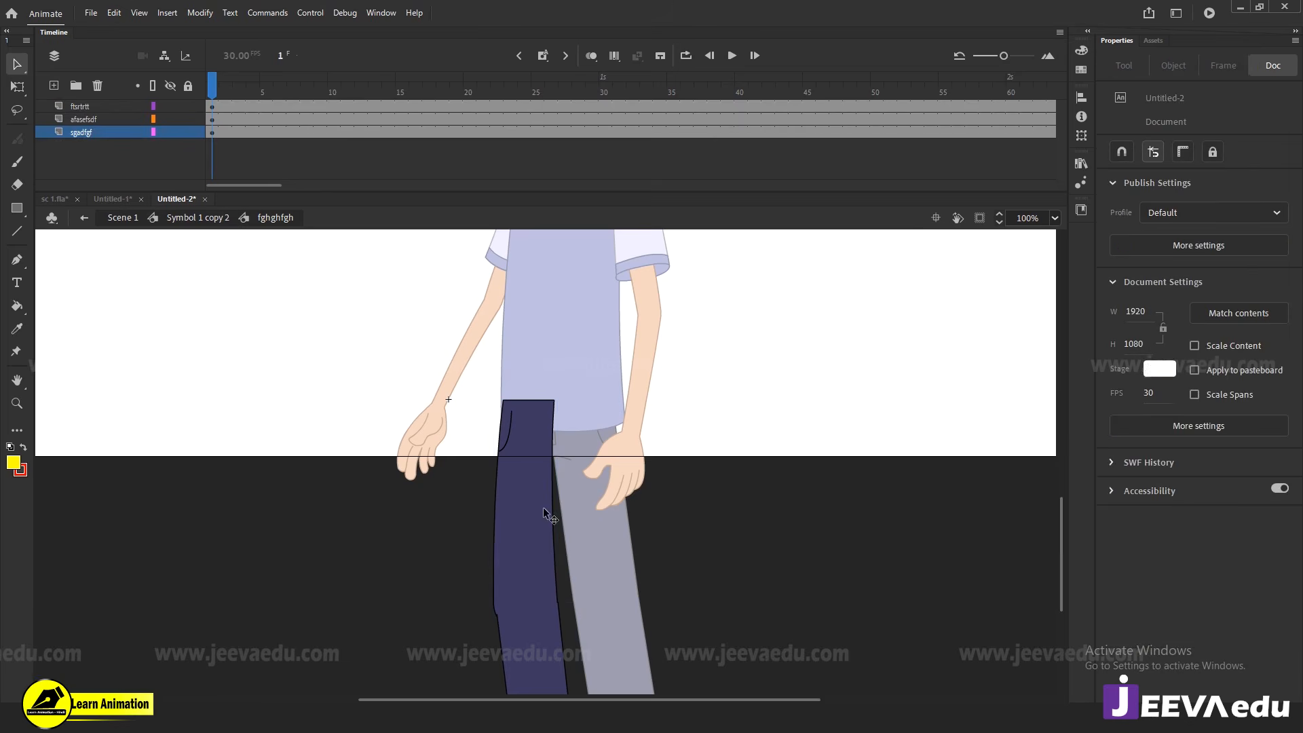
Move the thigh's pivot point down to the knee, test its rotation and undo the test
left_click(547, 533)
key("q")
left_click_drag(525, 499, 524, 600)
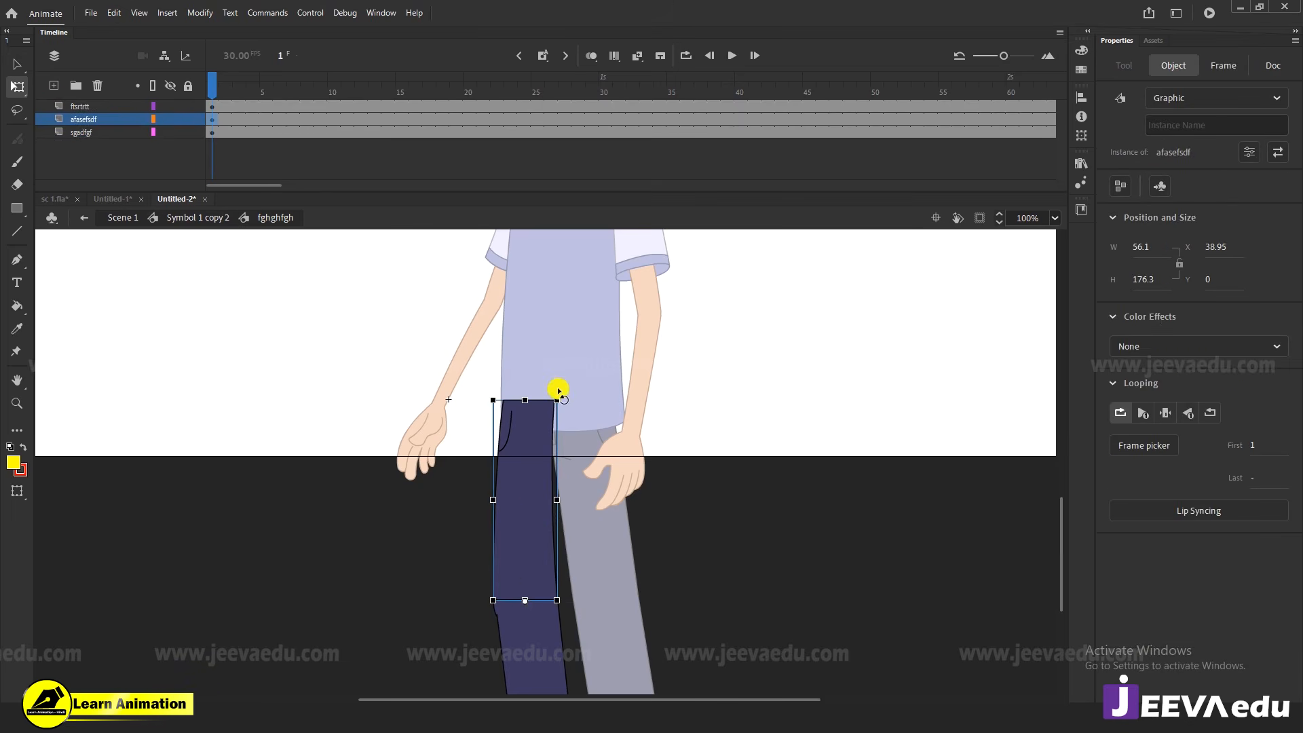
mouse_move(558, 395)
left_mouse_down()
mouse_move(519, 392)
mouse_move(565, 399)
left_mouse_up()
key("ctrl+z")
Examine the pivots of the lower leg, knee piece and thigh, hiding the lower leg's layer temporarily
left_click(616, 548)
key("z")
left_click(543, 584)
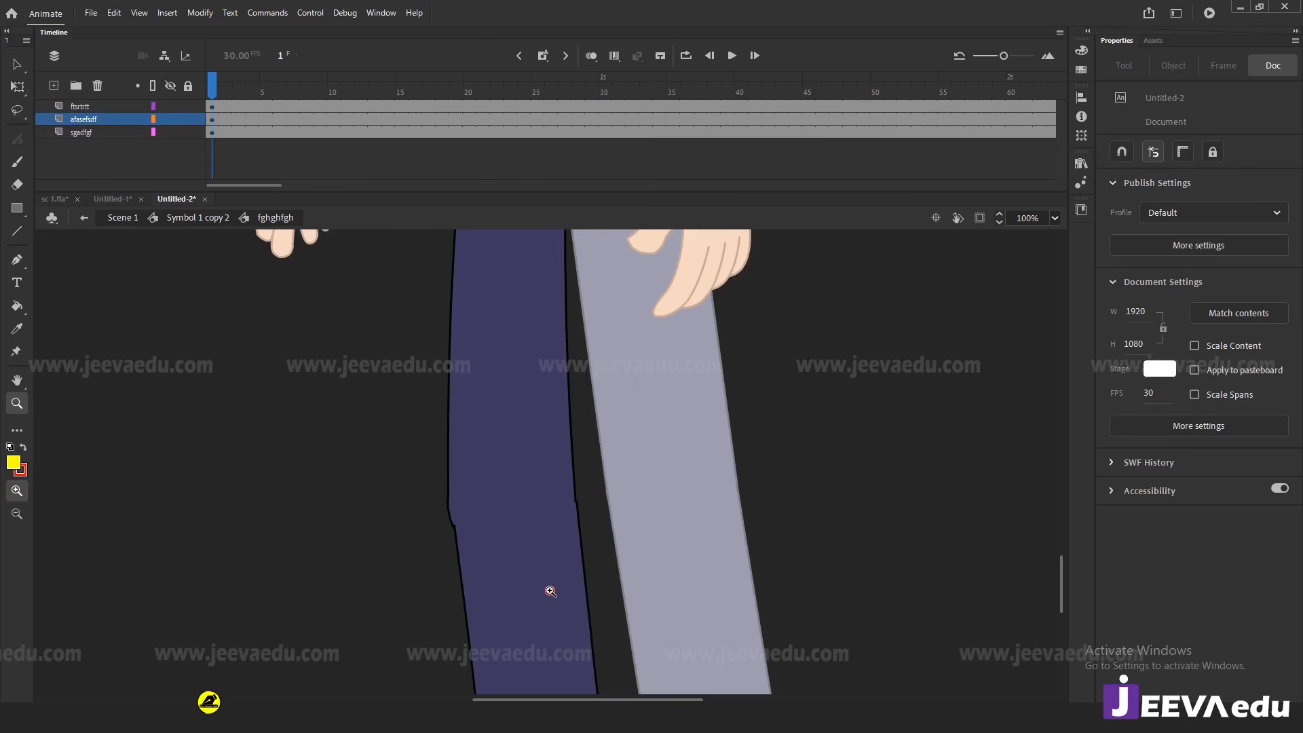
key("v")
left_click(543, 585)
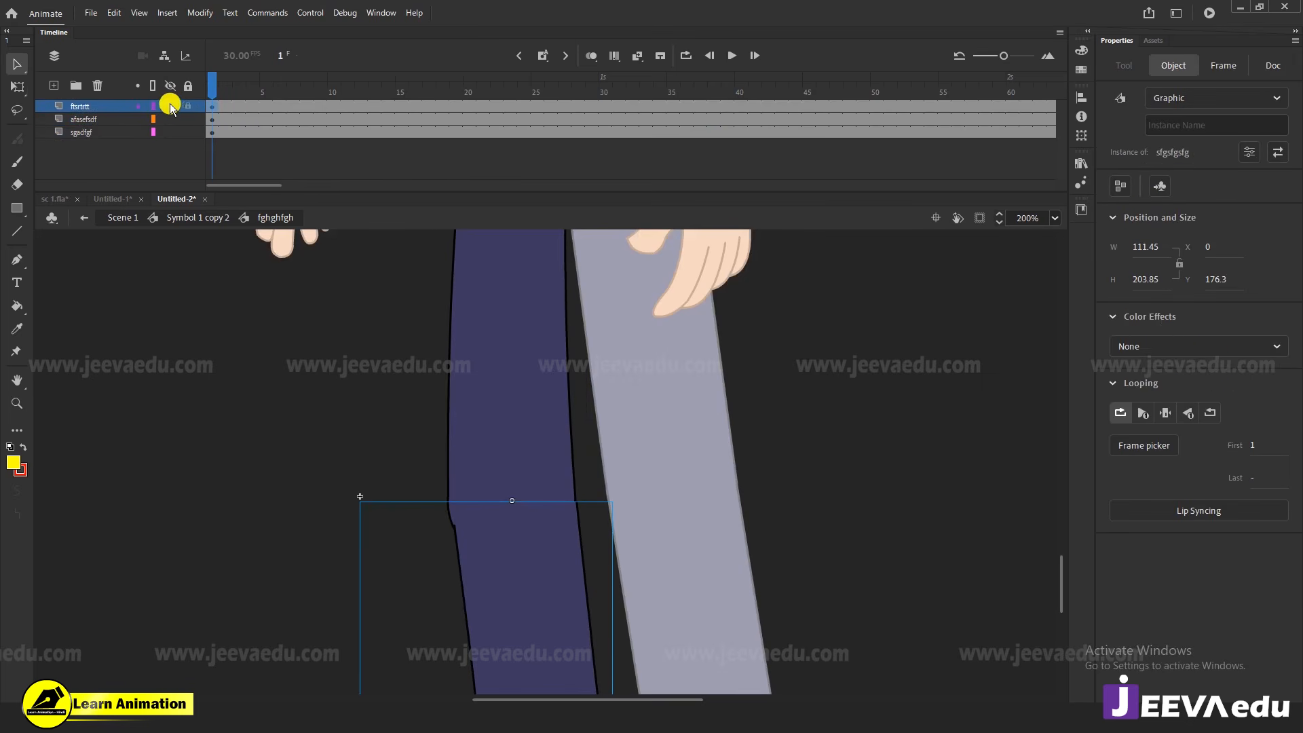
left_click(170, 105)
left_click(506, 530)
key("q")
left_click(520, 513)
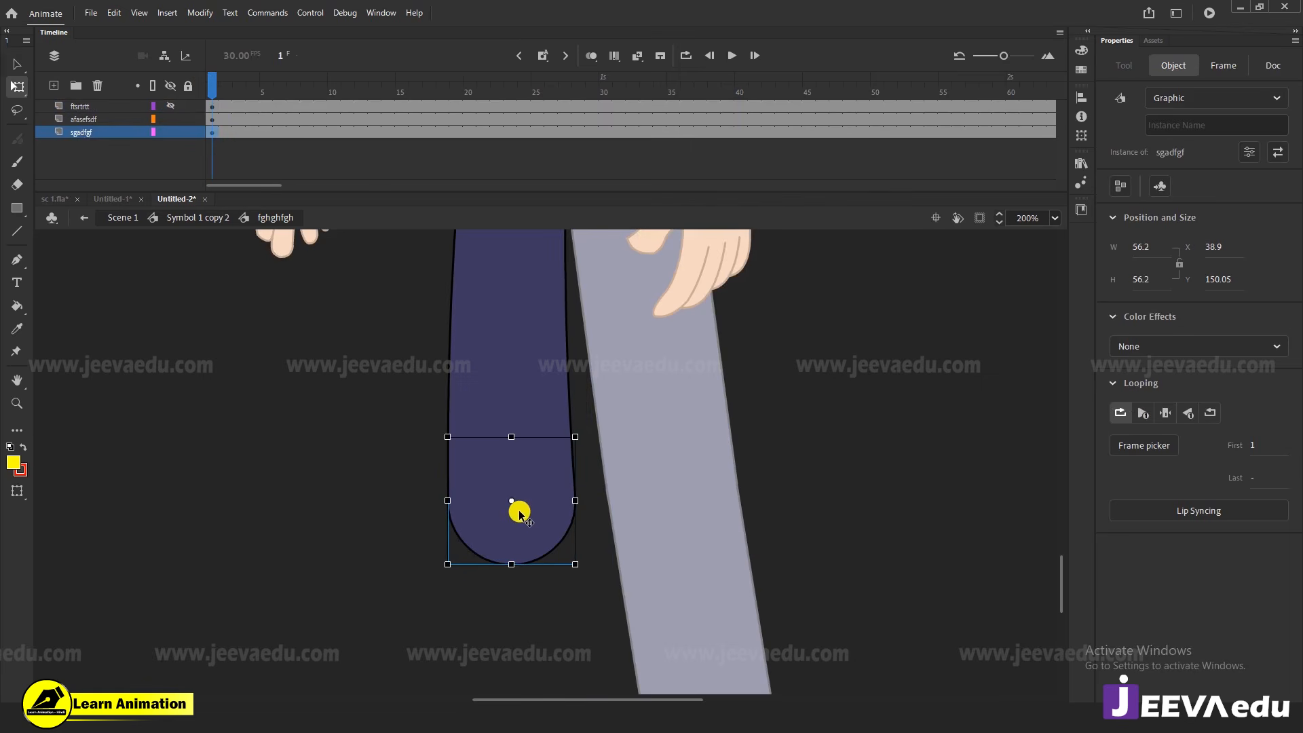
left_click(501, 380)
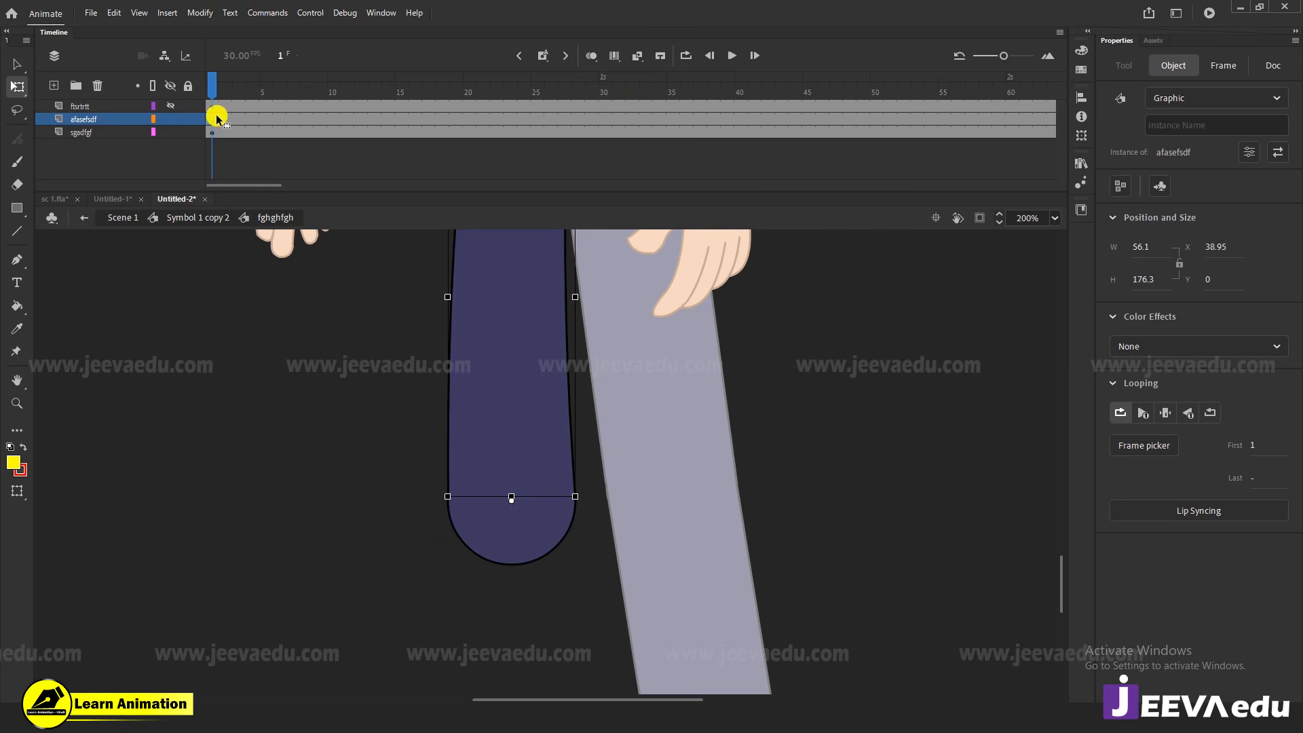
left_click(171, 106)
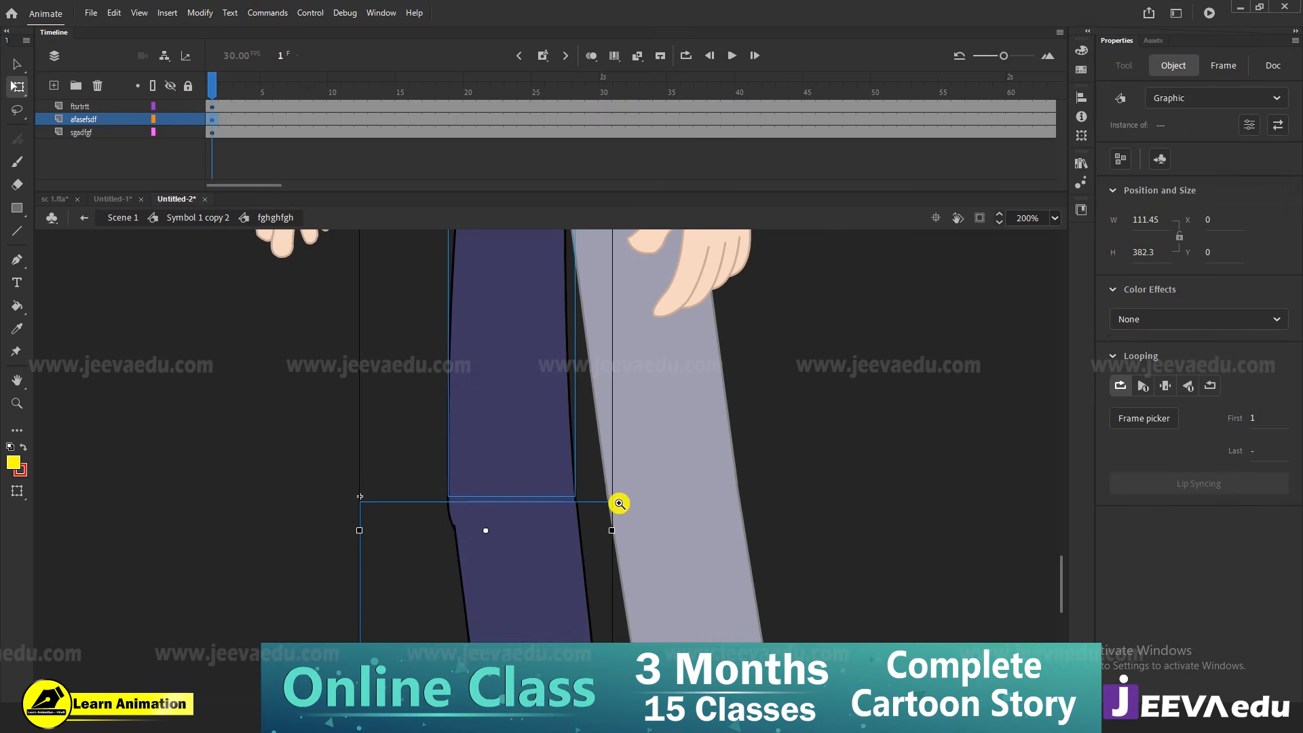
Switch to the symbol of the front leg, gfhghfgh, and extend the frames of its three layers past frame 60
left_click(619, 504, "alt")
left_click(617, 501, "alt")
left_click_drag(617, 500, 601, 513)
key("v")
double_click(563, 516)
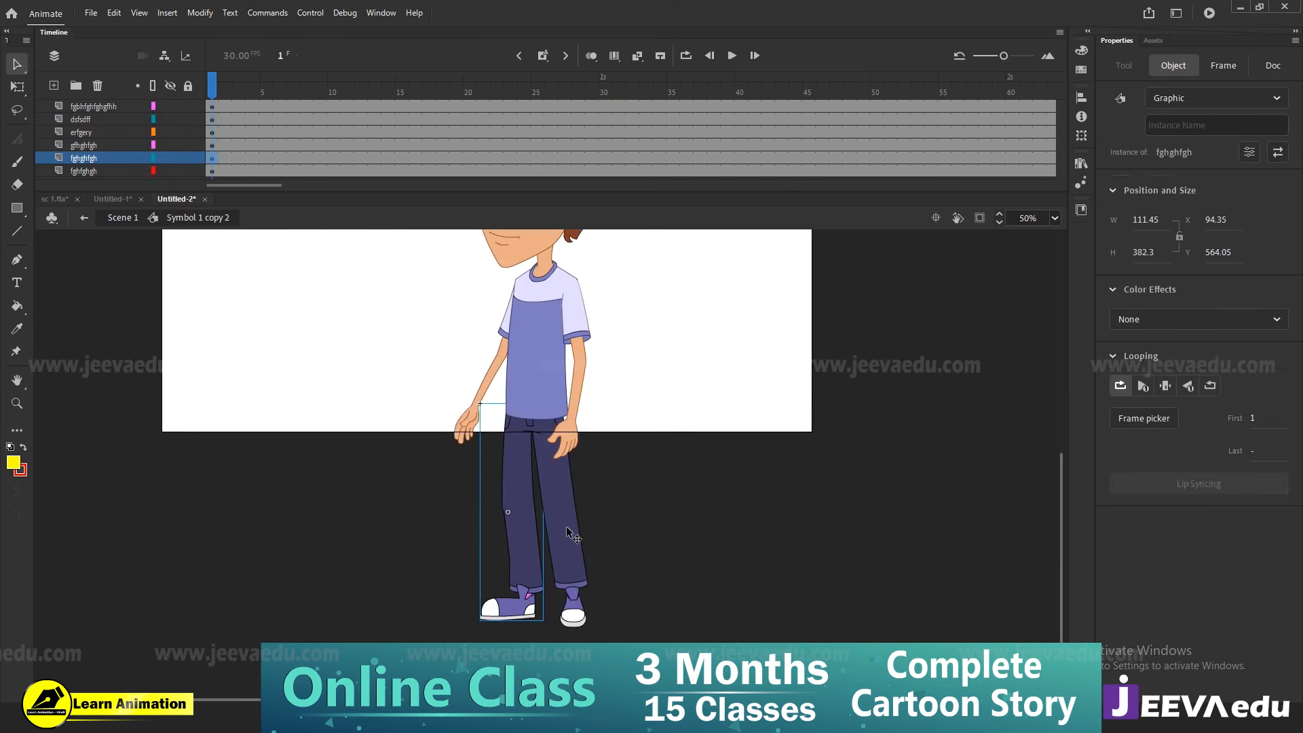
double_click(566, 527)
left_click(567, 504)
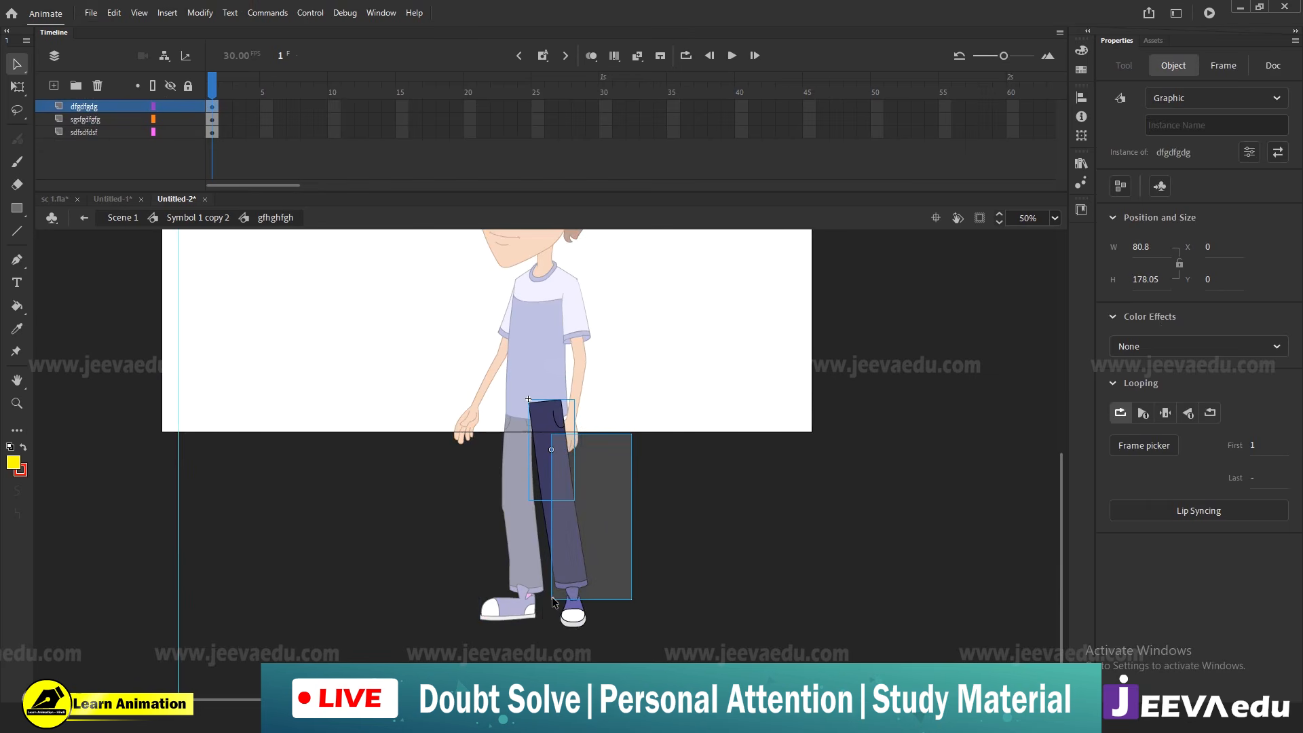
left_click(567, 540, "shift")
left_click_drag(344, 109, 732, 201)
key("F5")
key("F5")
key("F5")
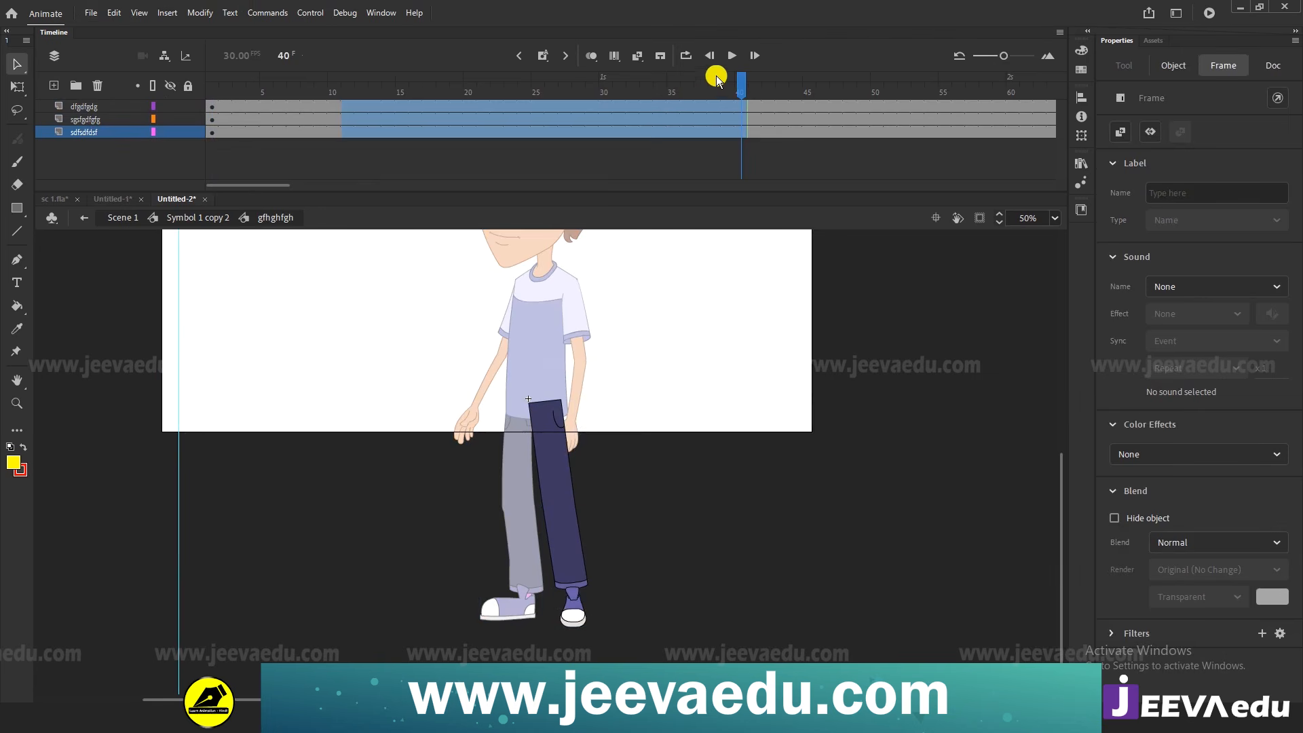
left_click_drag(716, 76, 70, 136)
Move the front thigh's pivot point down to the knee, test its rotation and return to the boy's symbol
left_click(578, 459)
left_click(557, 462)
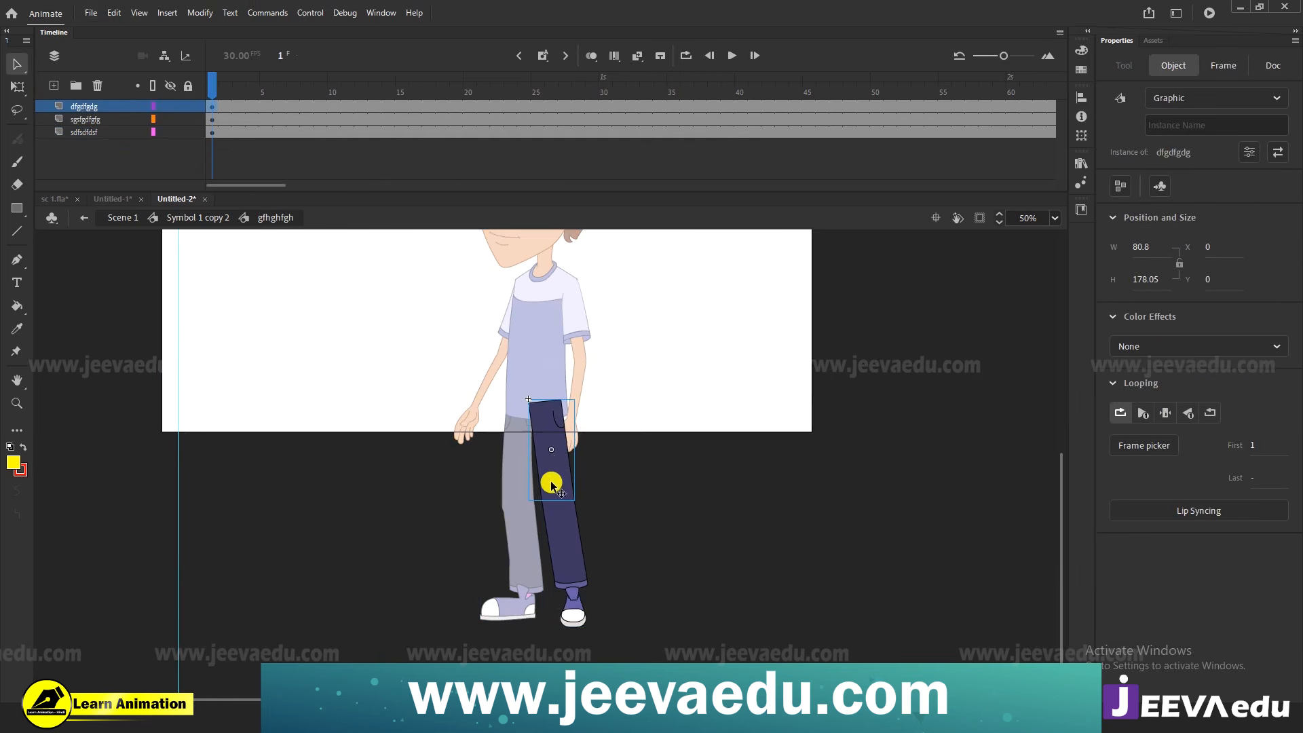
key("q")
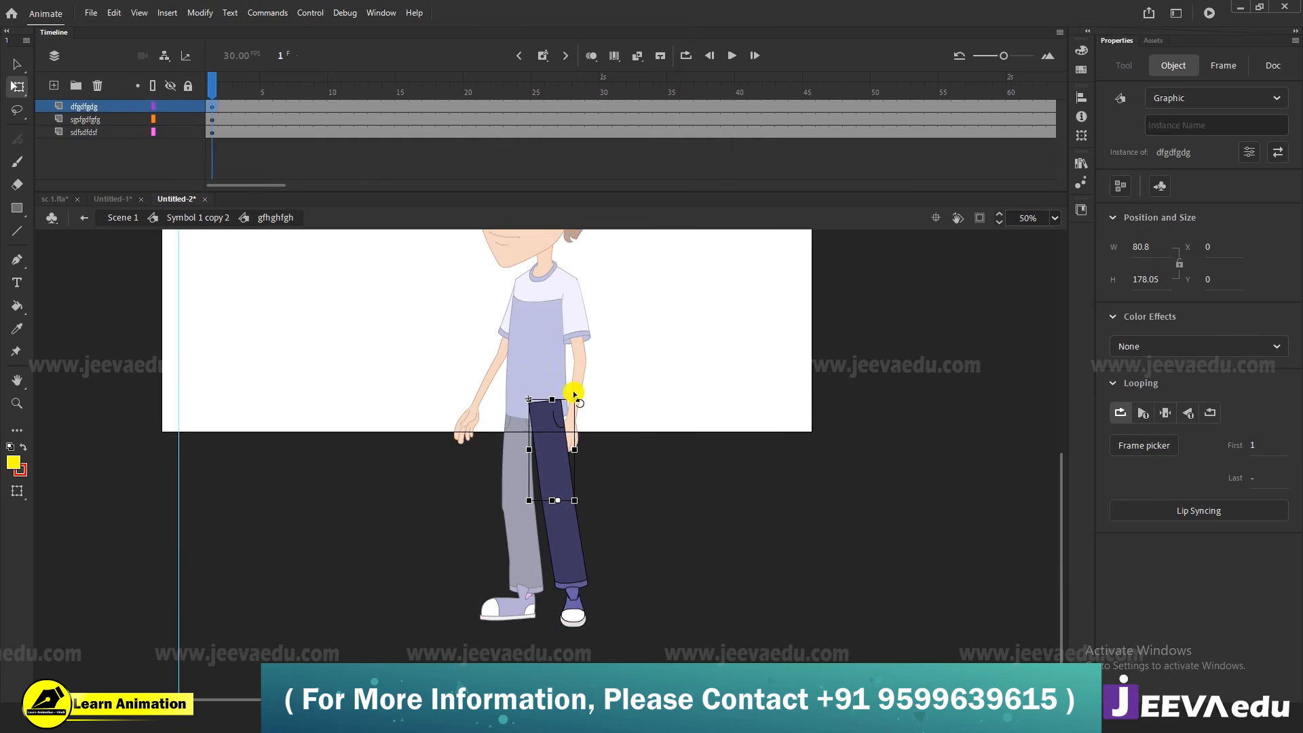
mouse_move(573, 395)
left_mouse_down()
mouse_move(602, 416)
mouse_move(574, 407)
mouse_move(588, 403)
left_mouse_up()
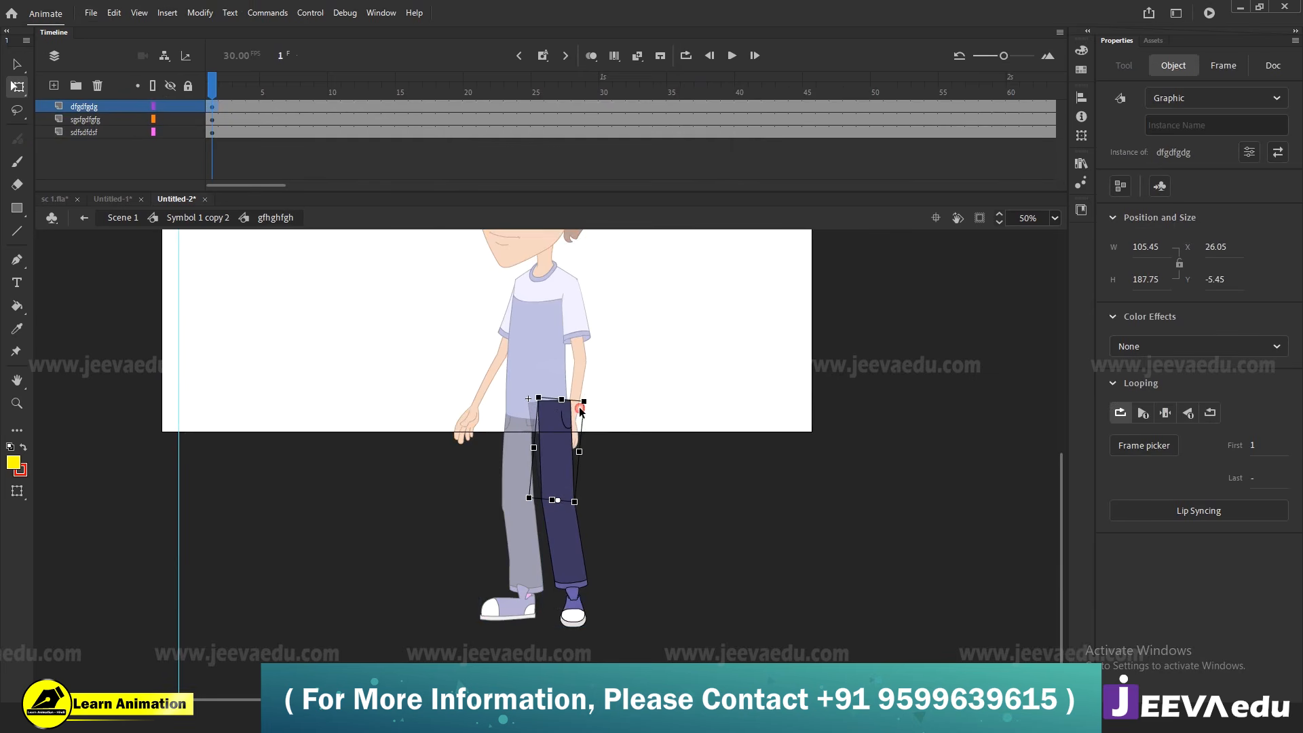
double_click(643, 544)
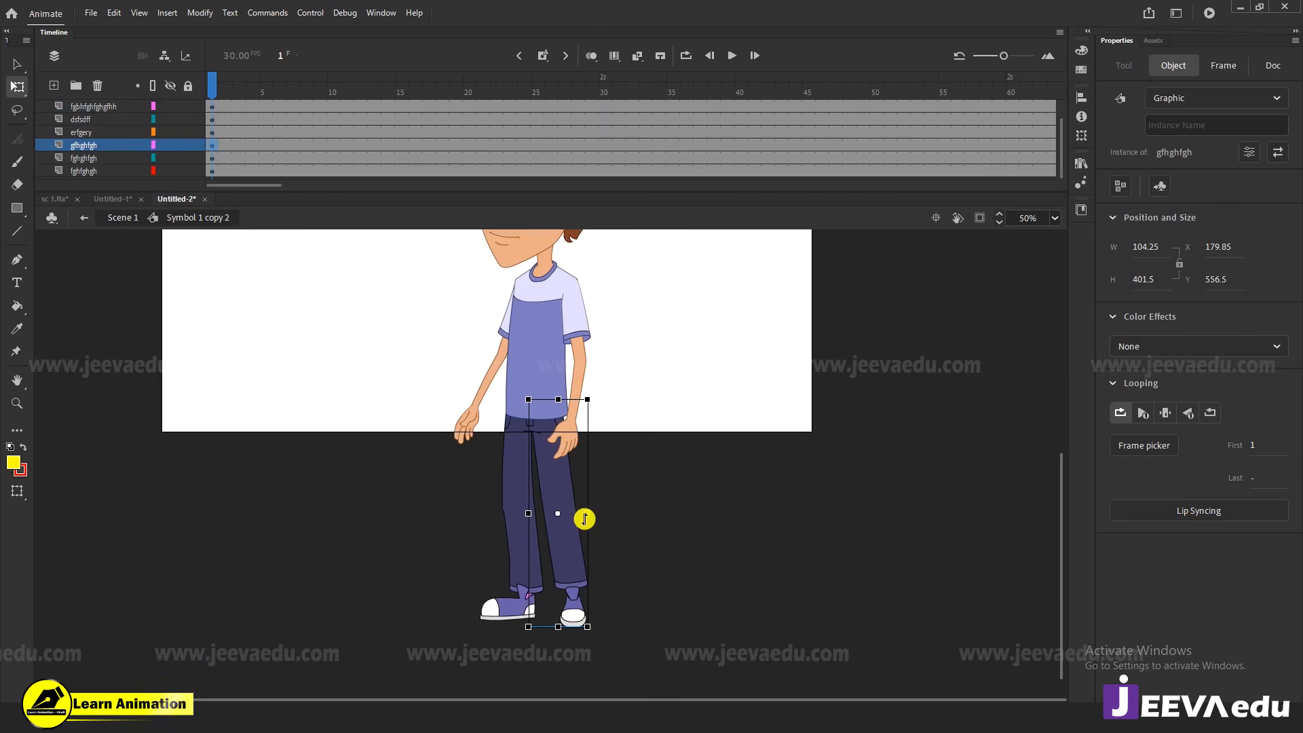
Open the symbol of the arm behind the torso
left_click(648, 549, "alt")
left_click(536, 401)
left_click_drag(567, 339, 571, 489)
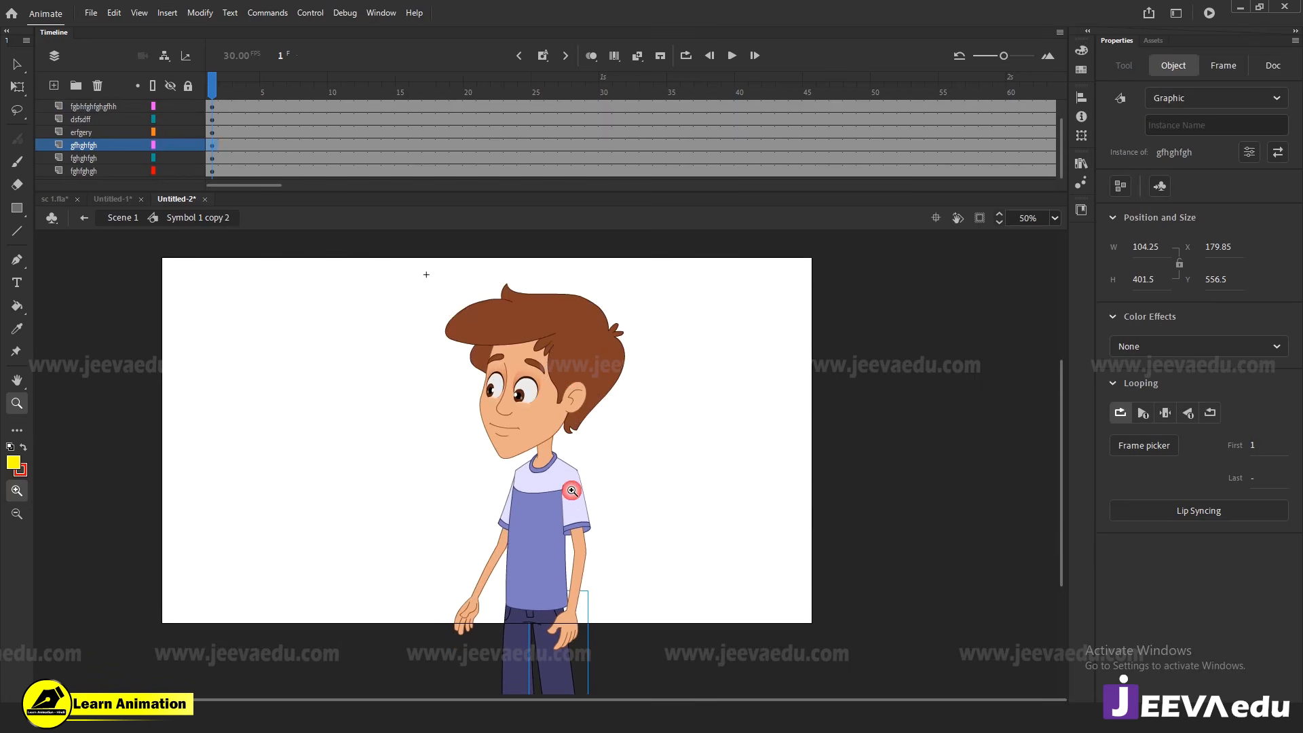
key("v")
left_click(498, 562)
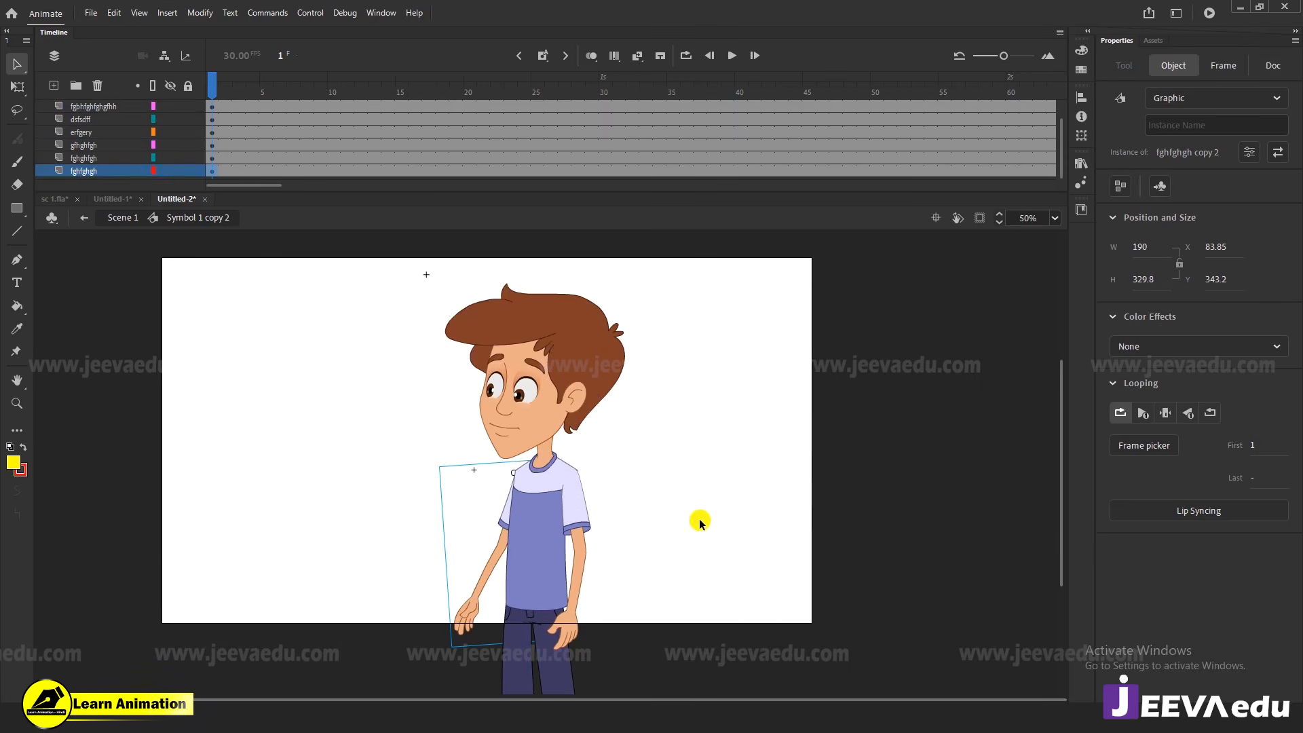
double_click(503, 547)
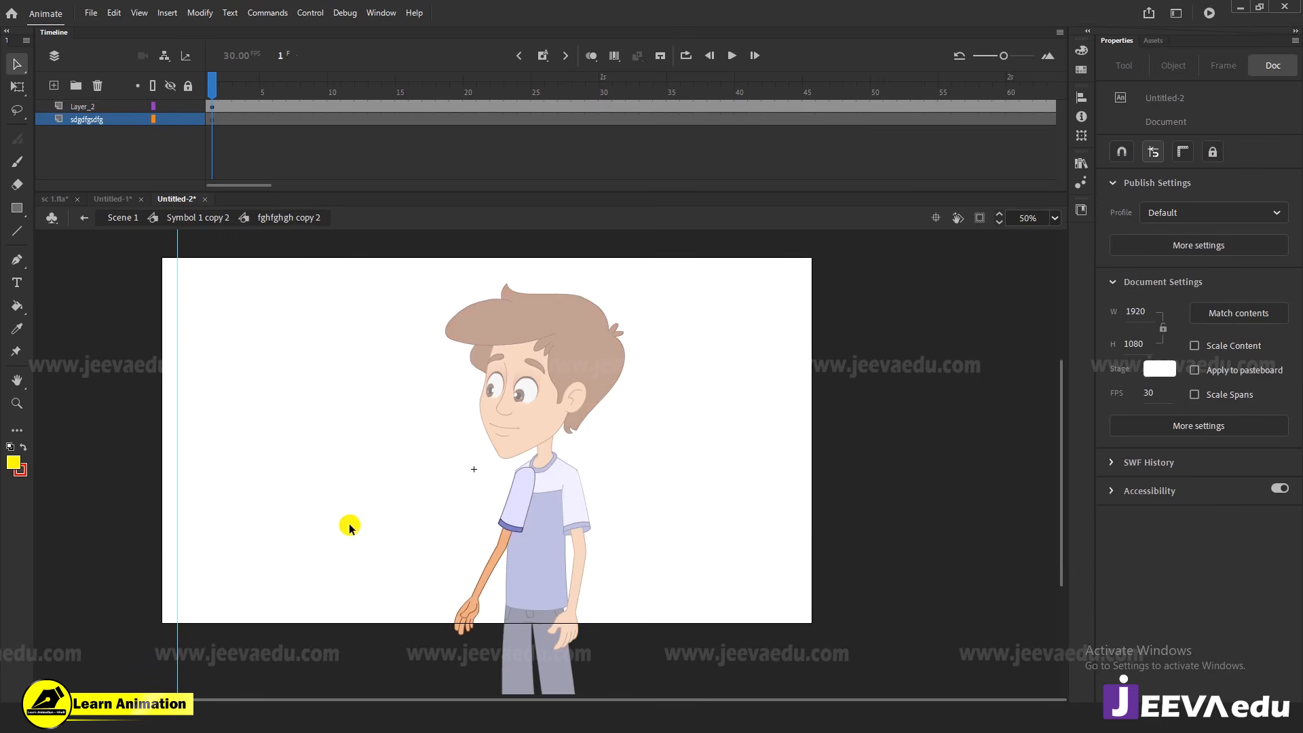
Break the arm apart, distribute its pieces to separate layers and delete the leftover layer sdgdfgsdfg
left_click_drag(402, 498, 615, 622)
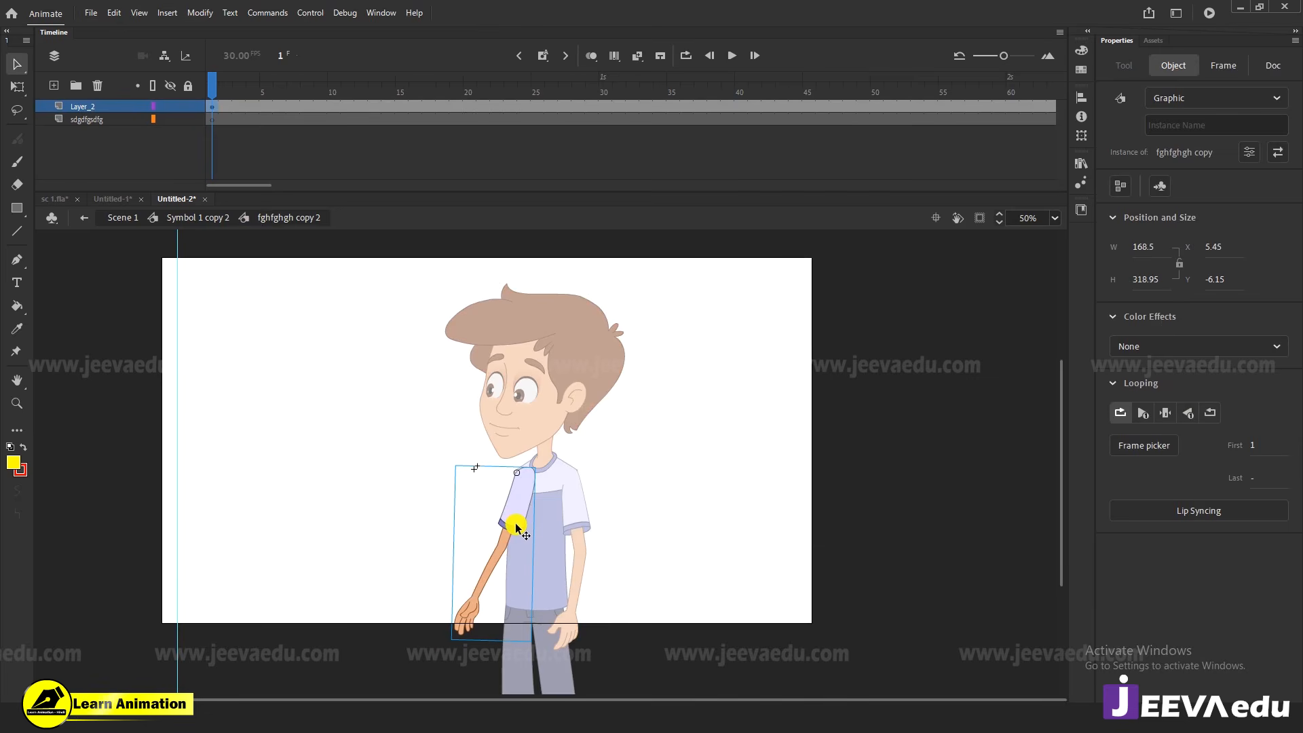
left_click(516, 526, "shift")
right_click(515, 524)
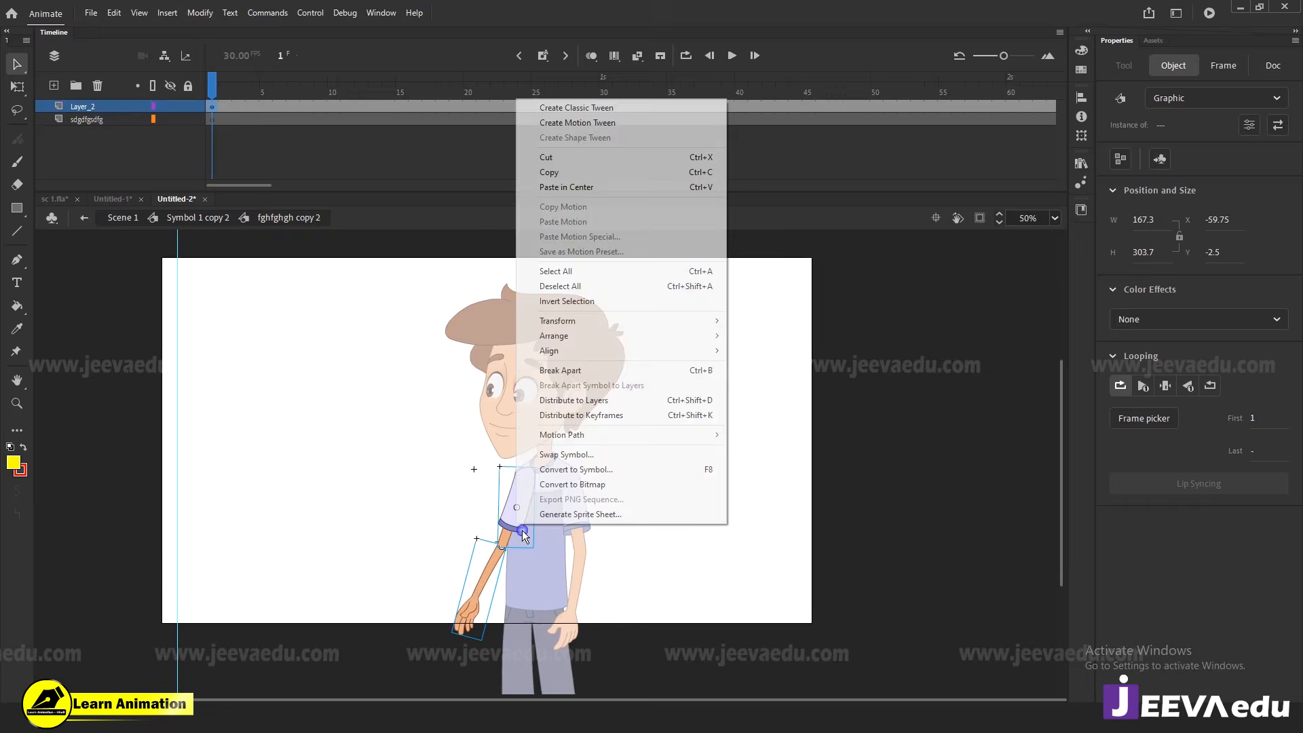
left_click(588, 400)
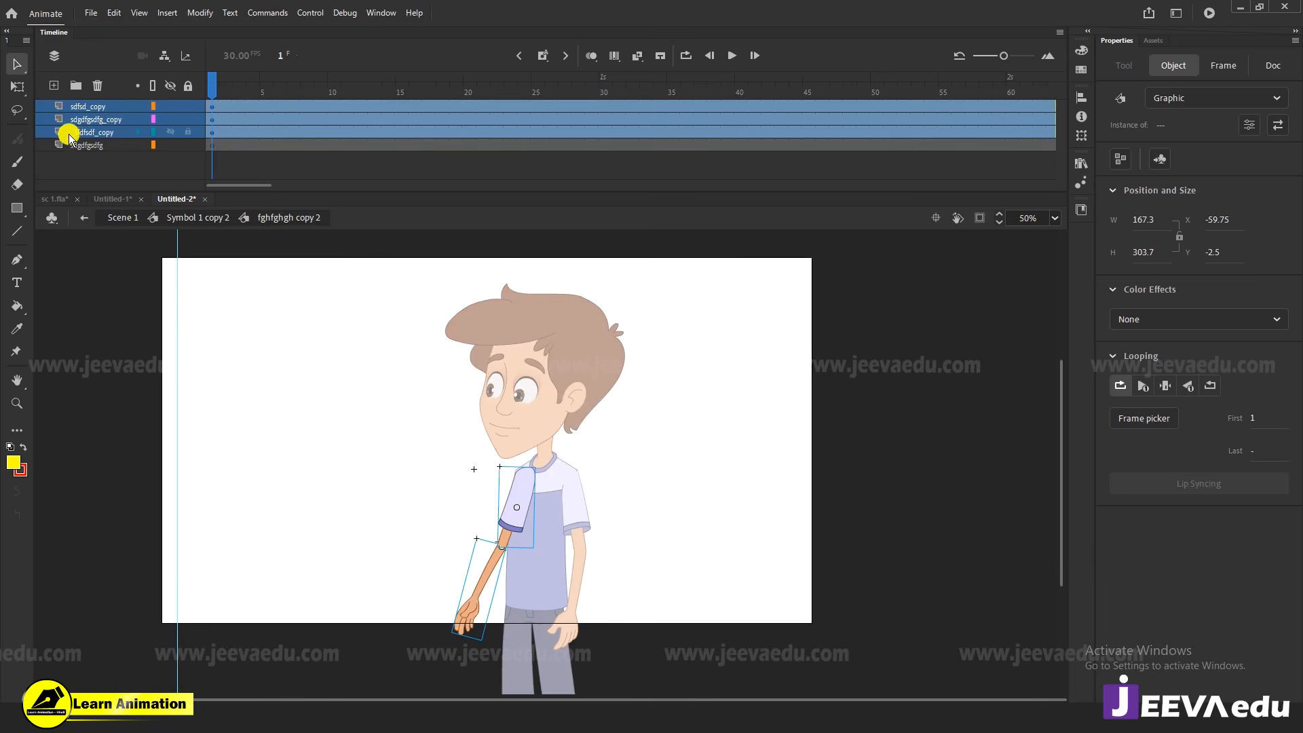
left_click(74, 145)
left_click(97, 85)
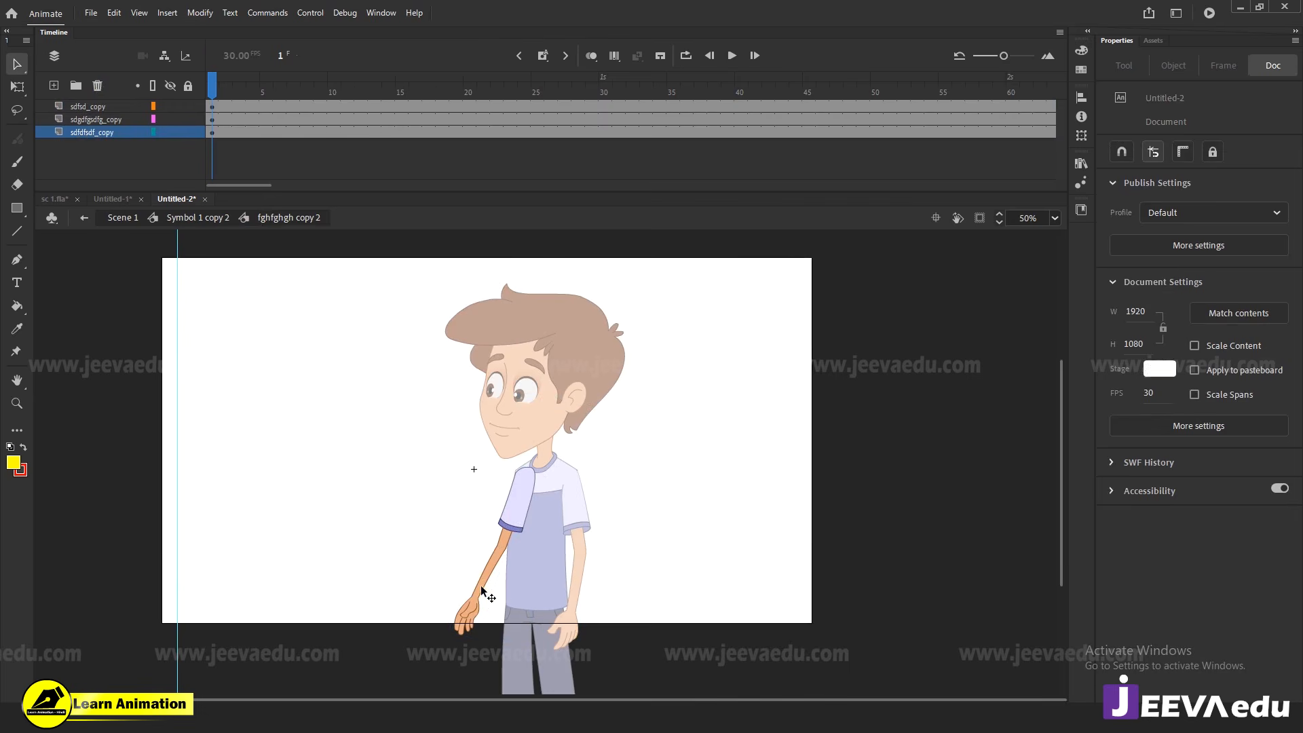
Test the forearm's rotation at the elbow and move its layer above the upper arm's layer
left_click(480, 587)
key("q")
left_click_drag(487, 646, 485, 641)
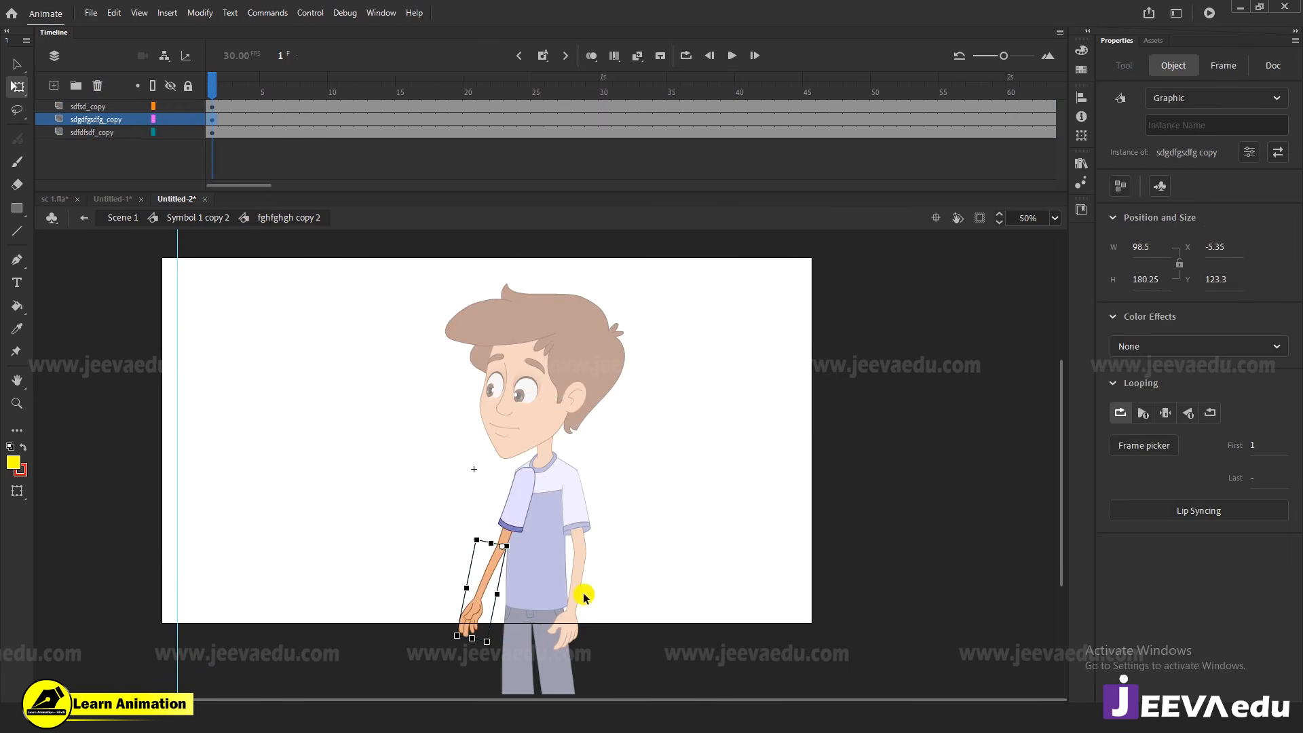
left_click(88, 120)
left_click_drag(88, 119, 93, 95)
left_click(191, 407)
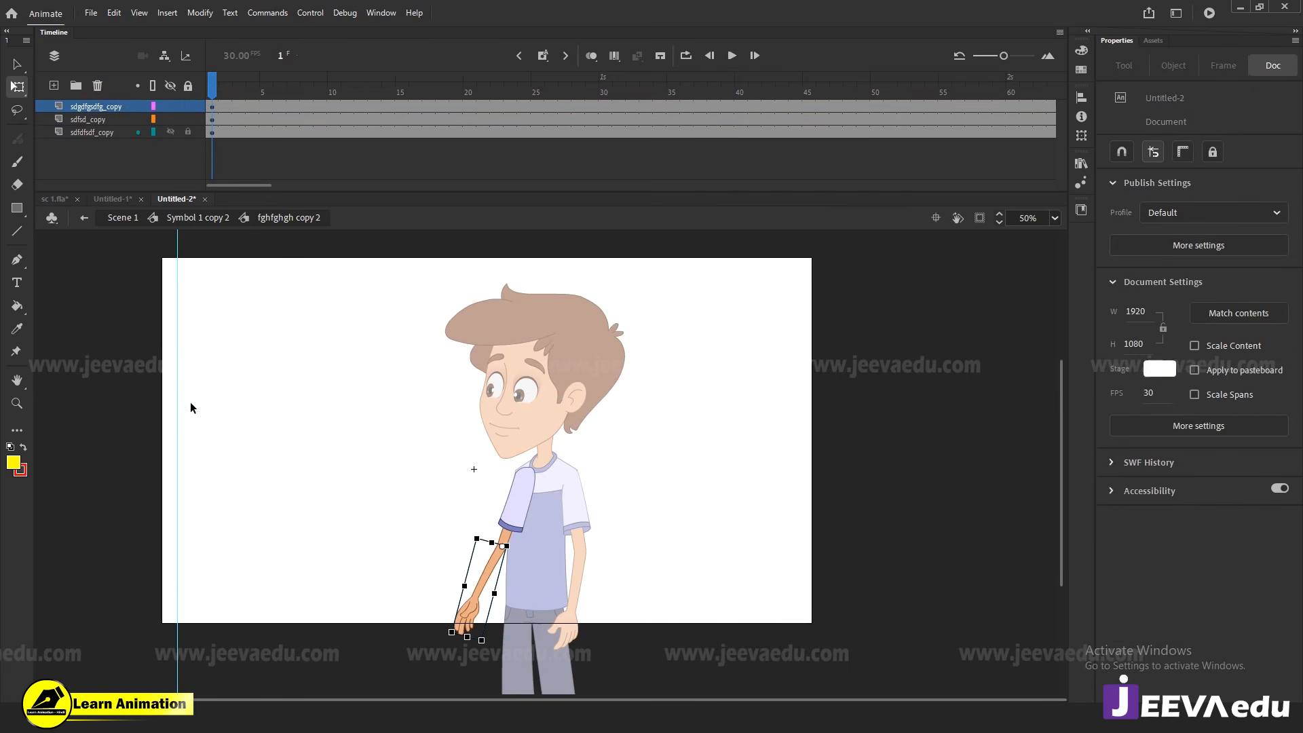
Open the front arm's symbol, break it apart and distribute its pieces to separate layers
double_click(583, 544)
left_click(583, 541)
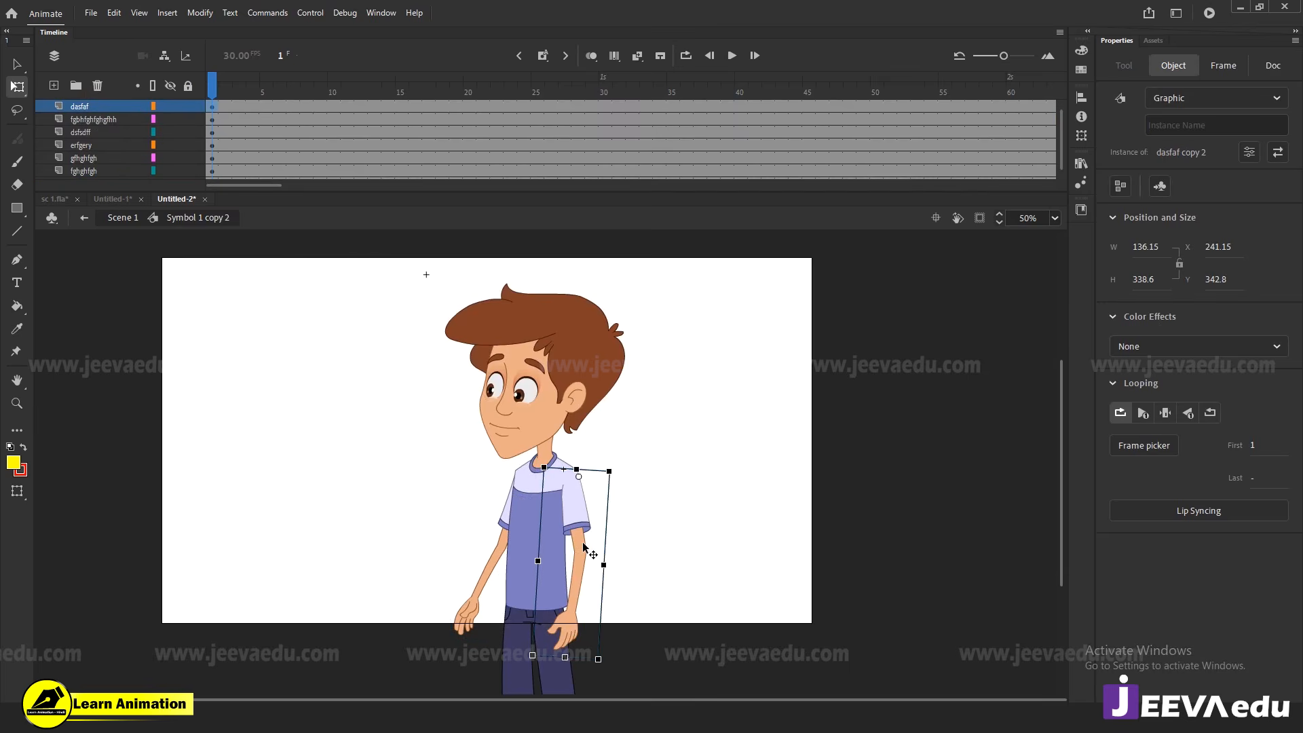
double_click(582, 542)
left_click_drag(629, 454, 541, 631)
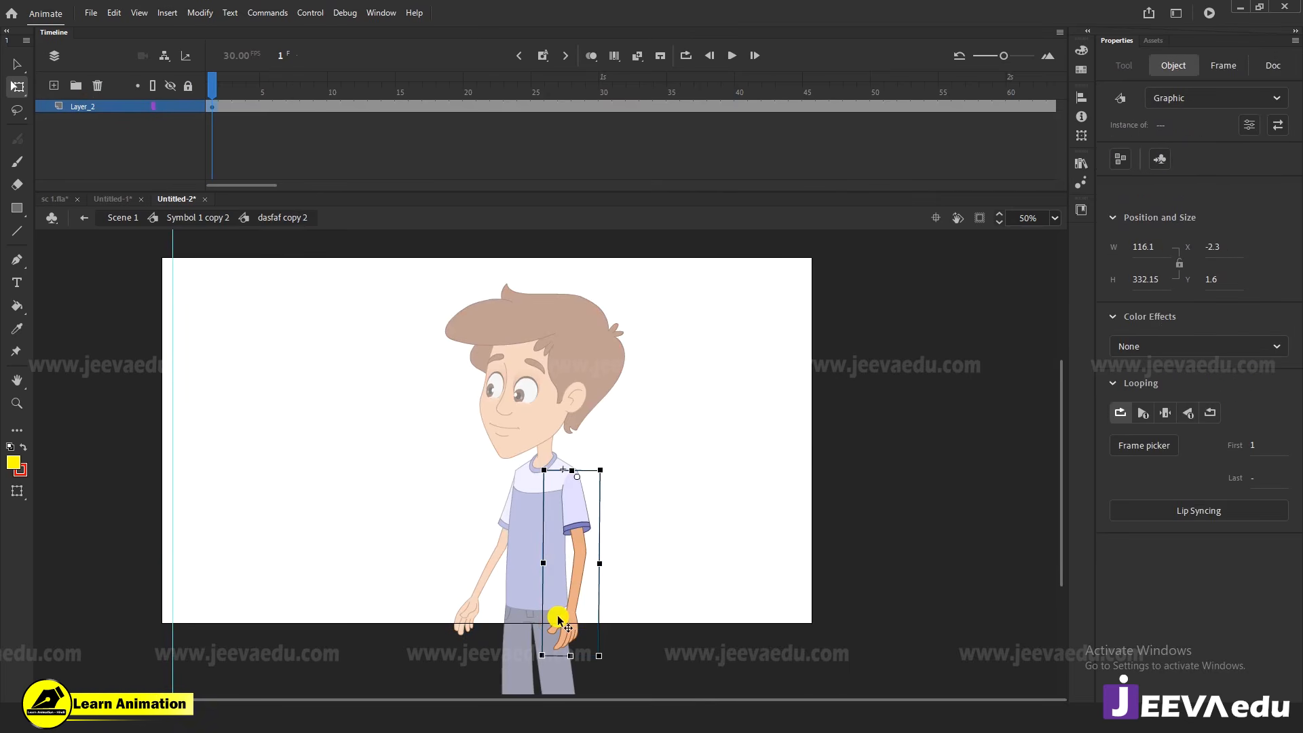
key("ctrl+b")
right_click(580, 542)
left_click(646, 412)
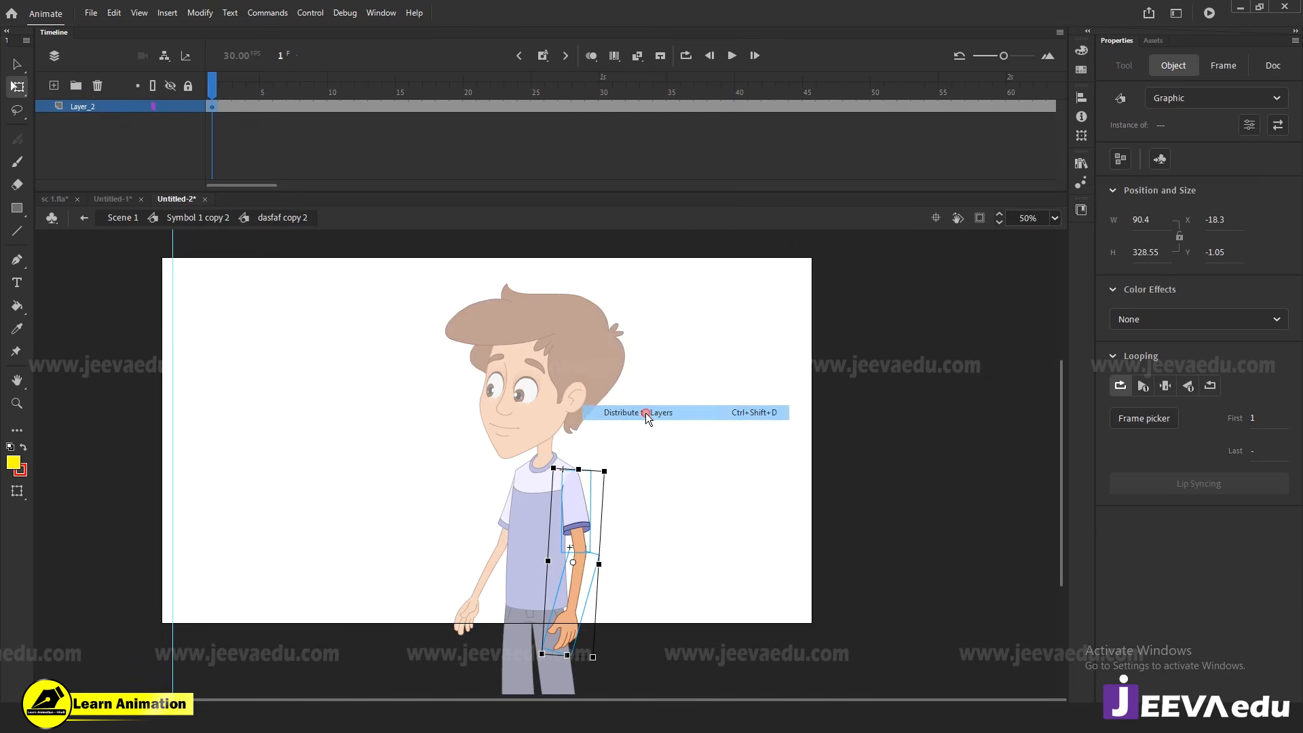
left_click(397, 463)
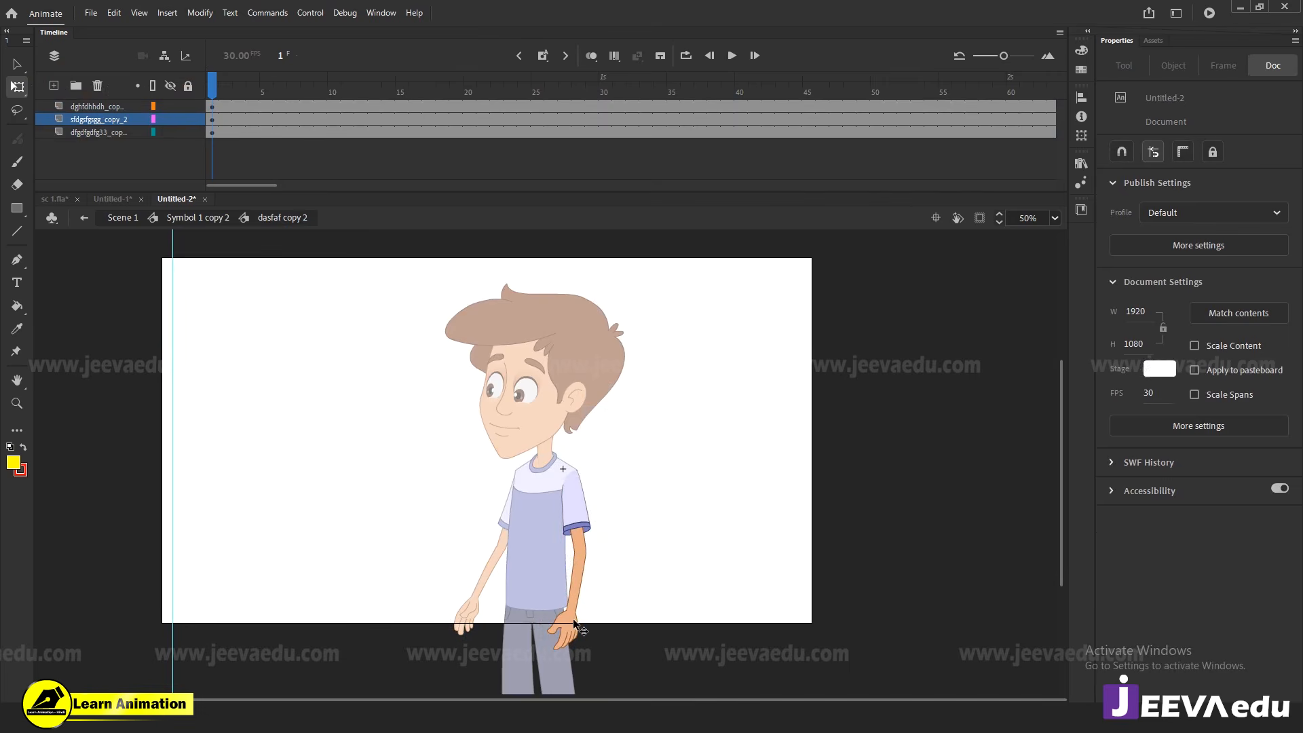
Move the front forearm's layer to the top of the layer stack and return to the boy's symbol
left_click(250, 122)
left_click_drag(111, 119, 105, 95)
double_click(272, 464)
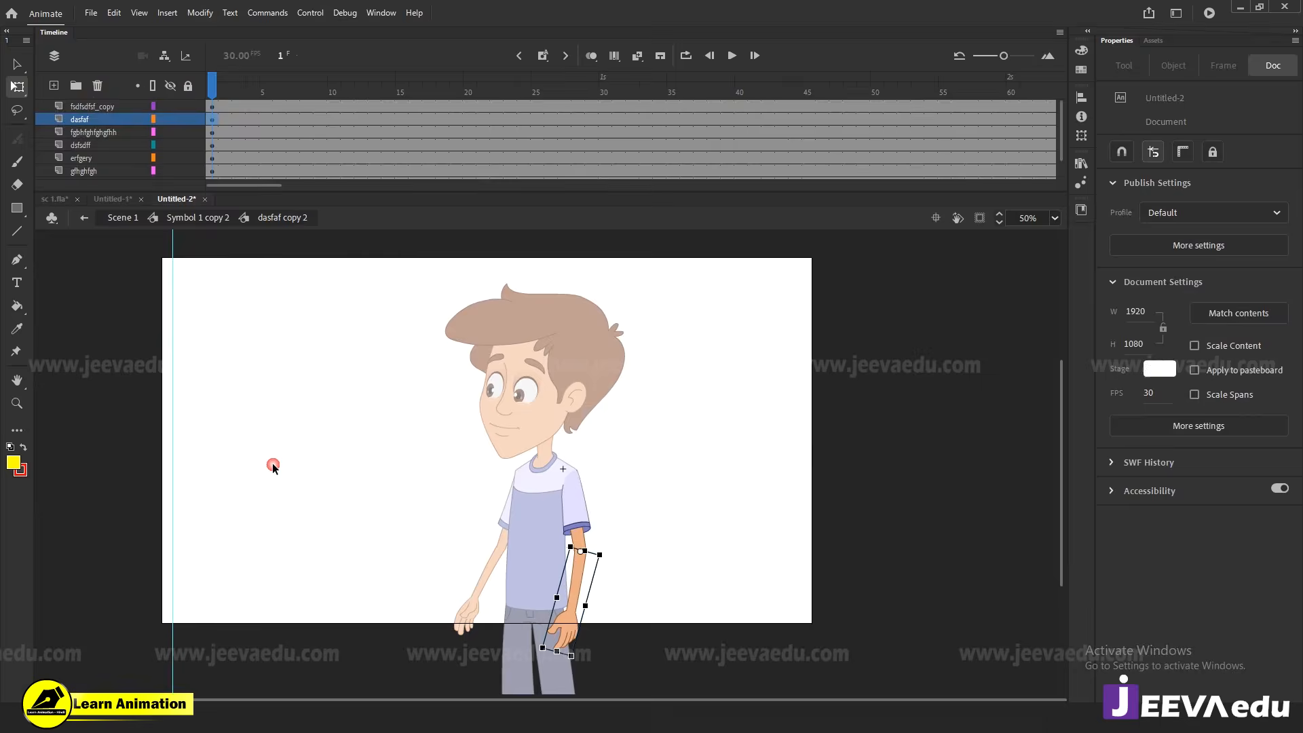
Open the symbol of the boy's head
left_click(327, 496)
left_click(562, 413)
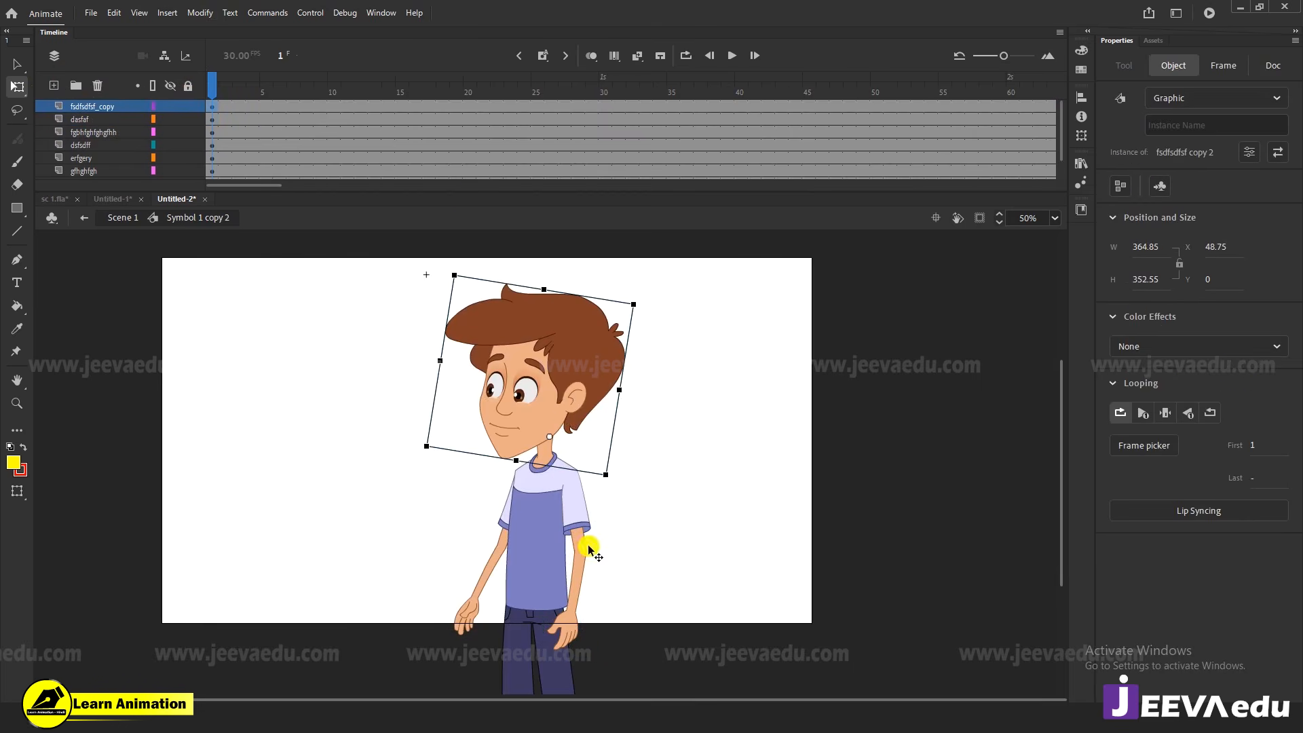
double_click(542, 397)
left_click(525, 391)
double_click(442, 450)
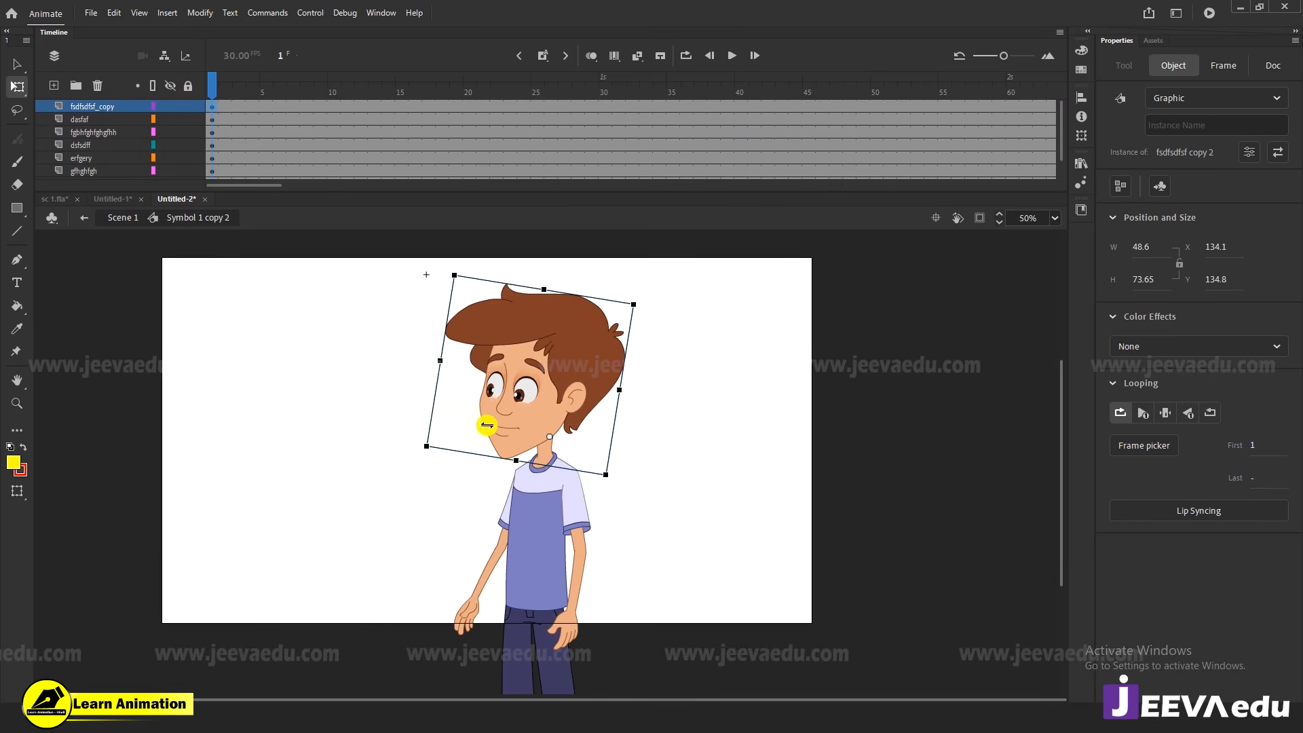
double_click(522, 396)
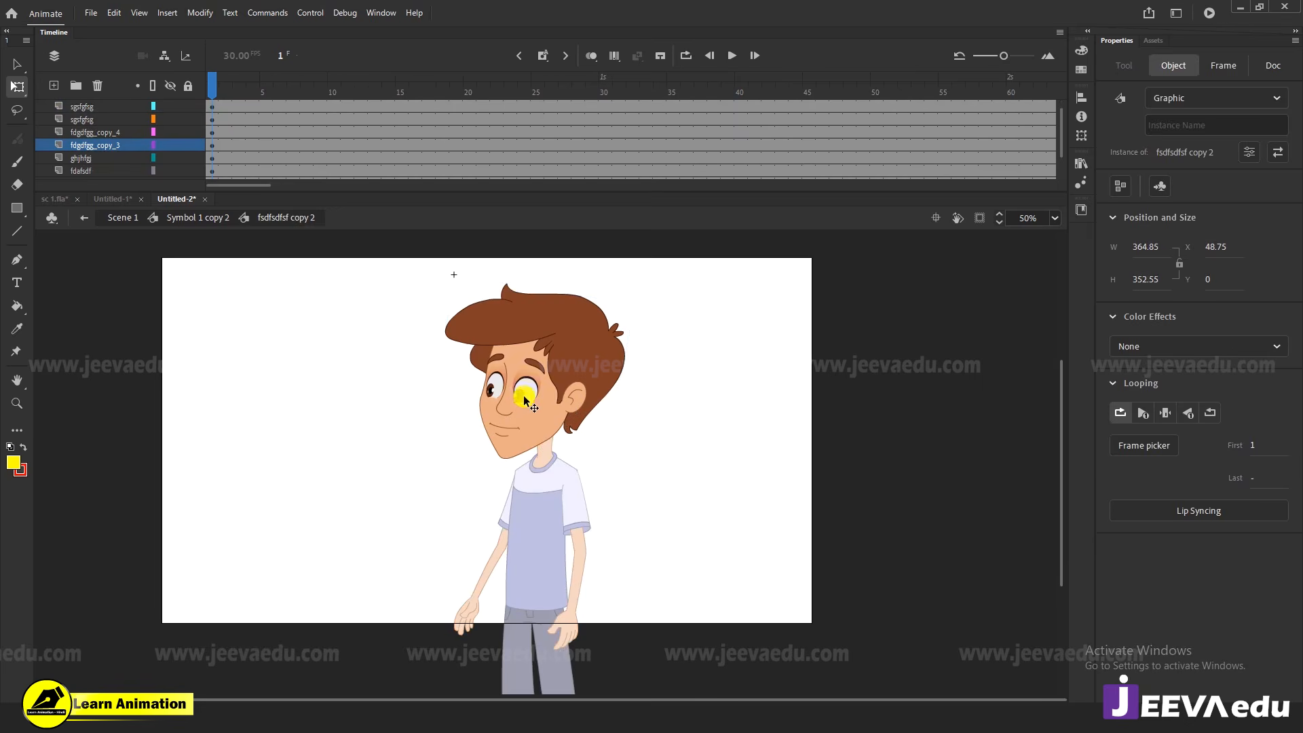
Open the symbol of the eye nearer the ear and move its pupil up toward the eye's center
left_click(530, 397)
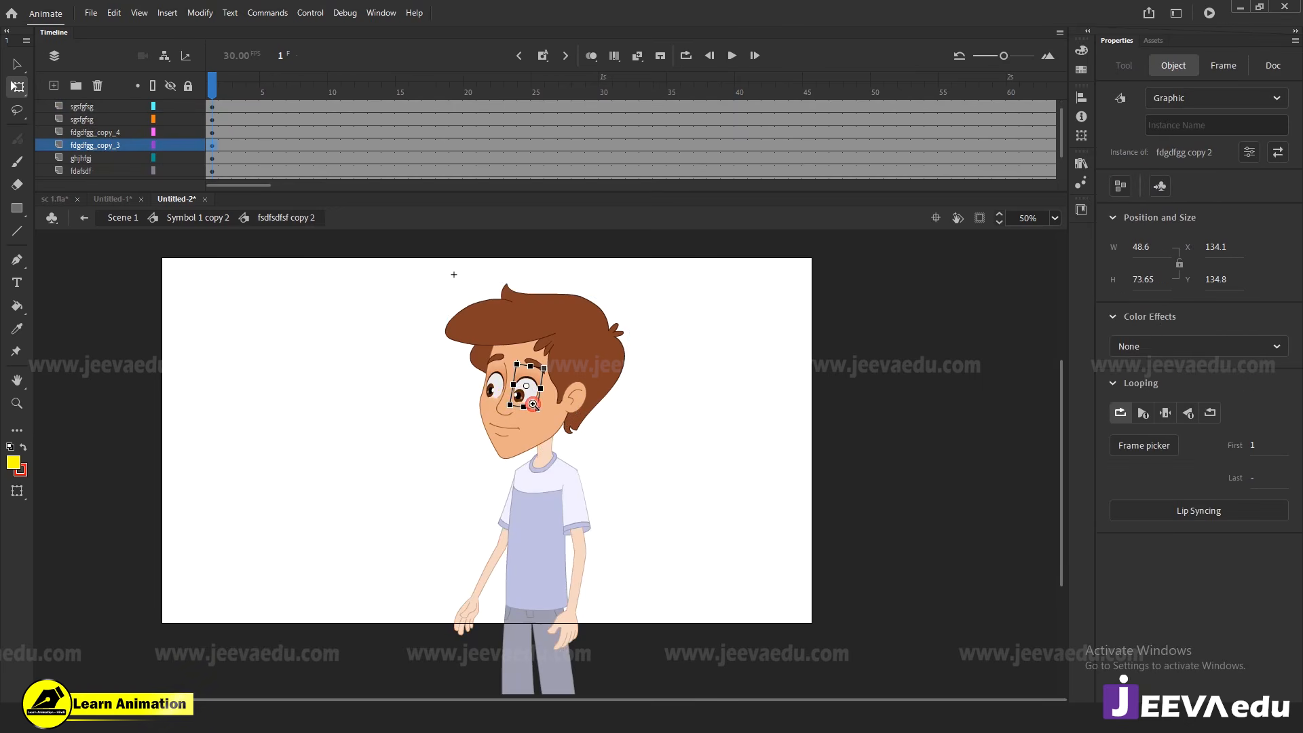
left_click(532, 404)
key("v")
double_click(534, 446)
left_click(531, 459)
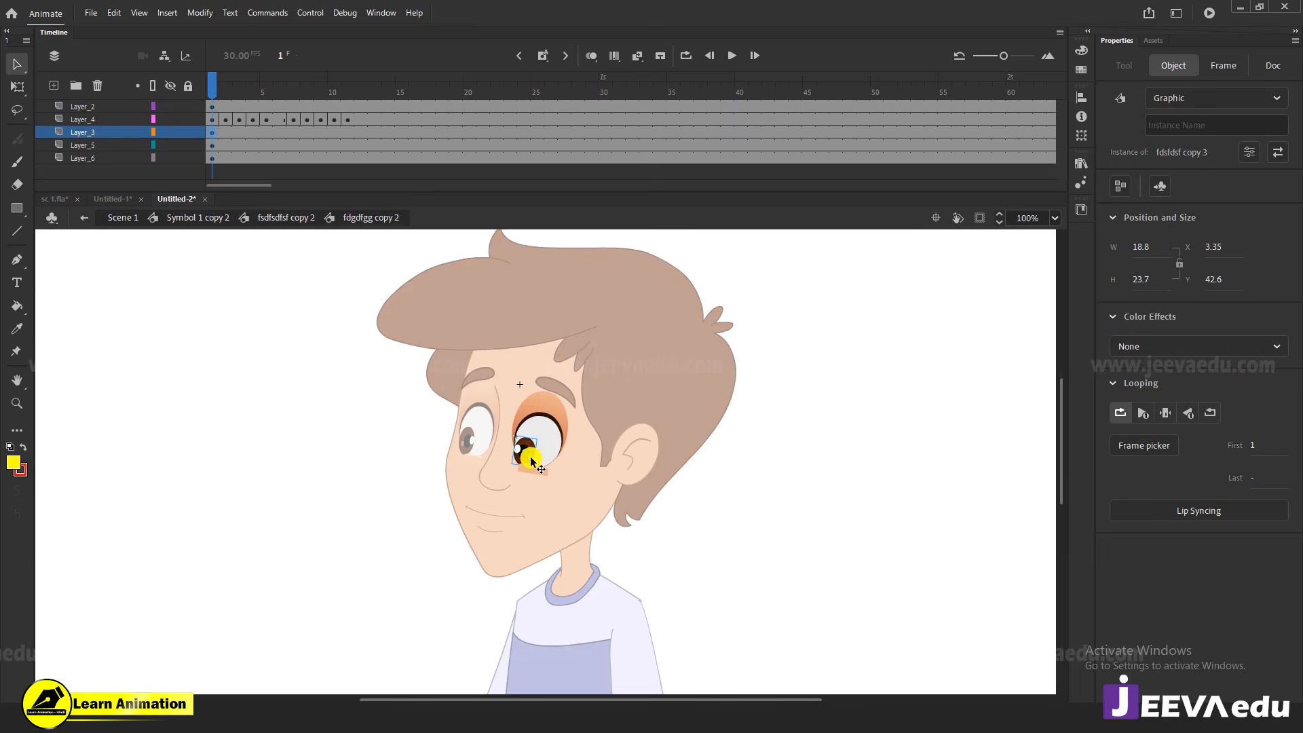
key("ctrl+equal")
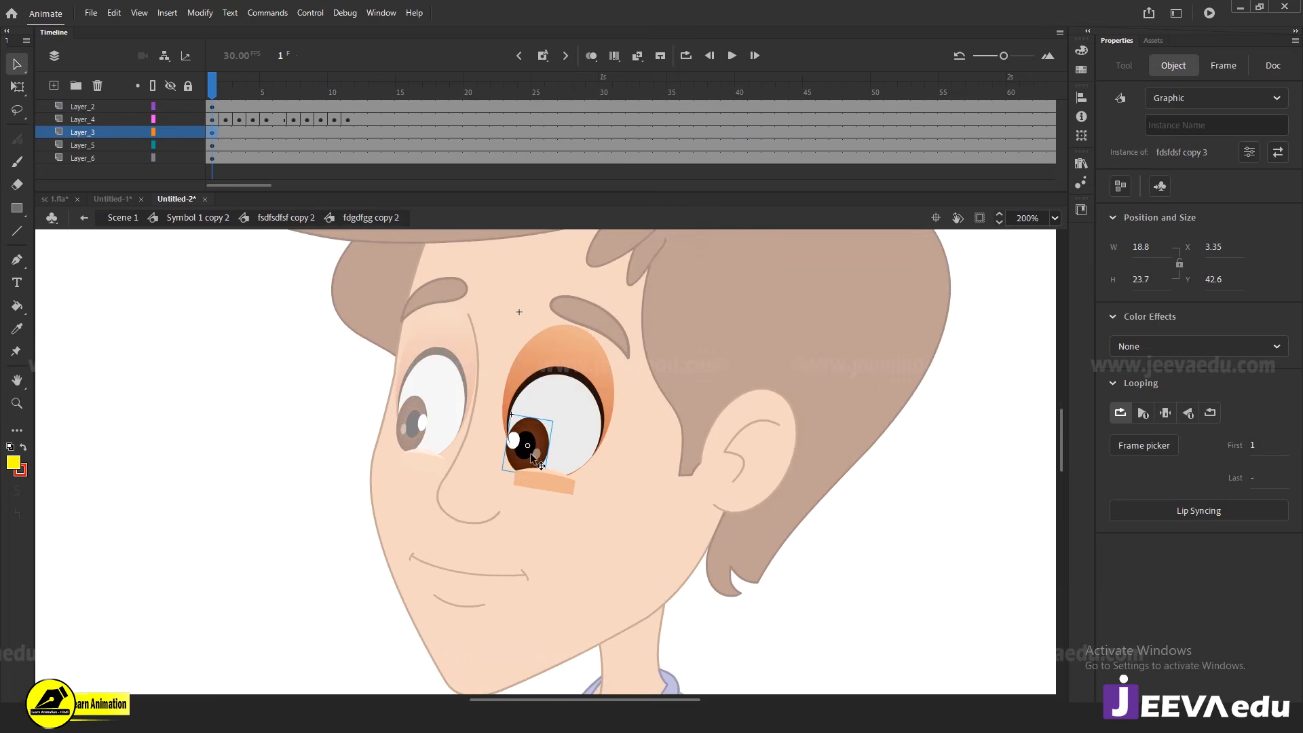
mouse_move(530, 453)
left_mouse_down()
mouse_move(554, 432)
mouse_move(533, 432)
left_mouse_up()
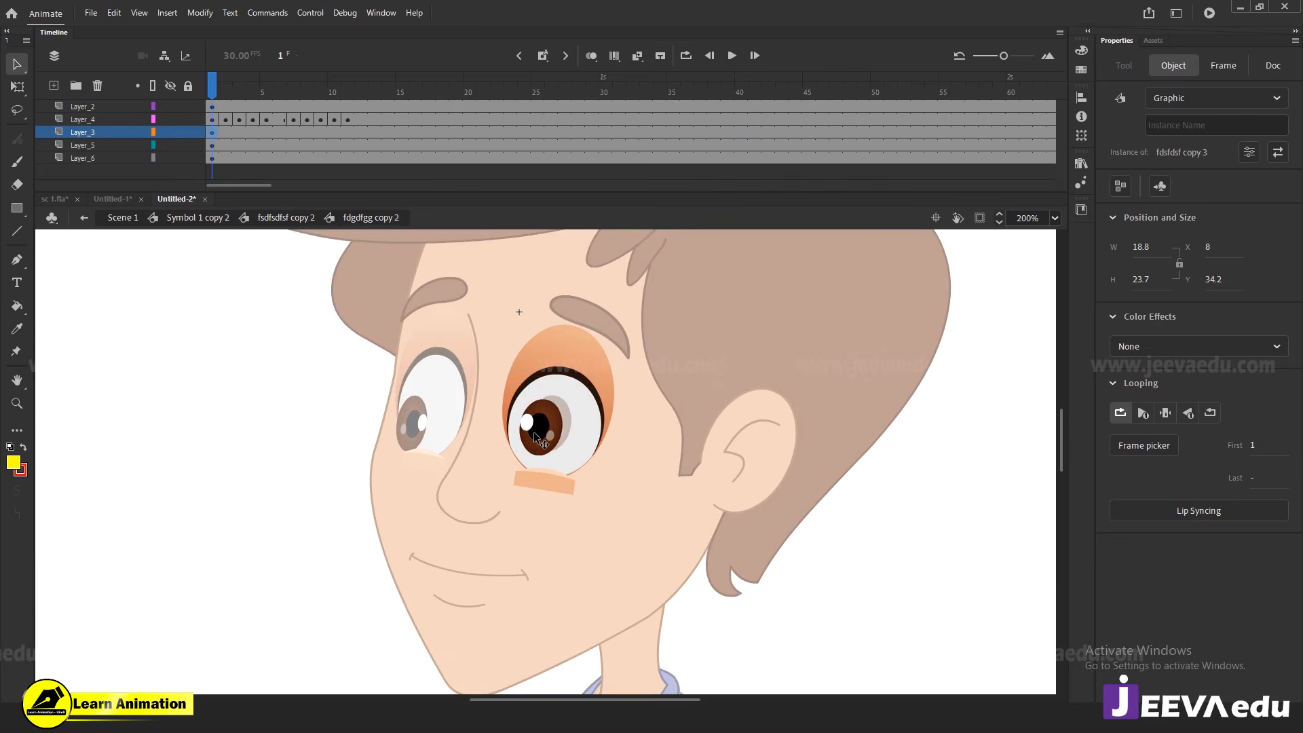
Open the far eye's symbol, move its pupil up toward the eye's center and return to the head
double_click(417, 428)
double_click(417, 427)
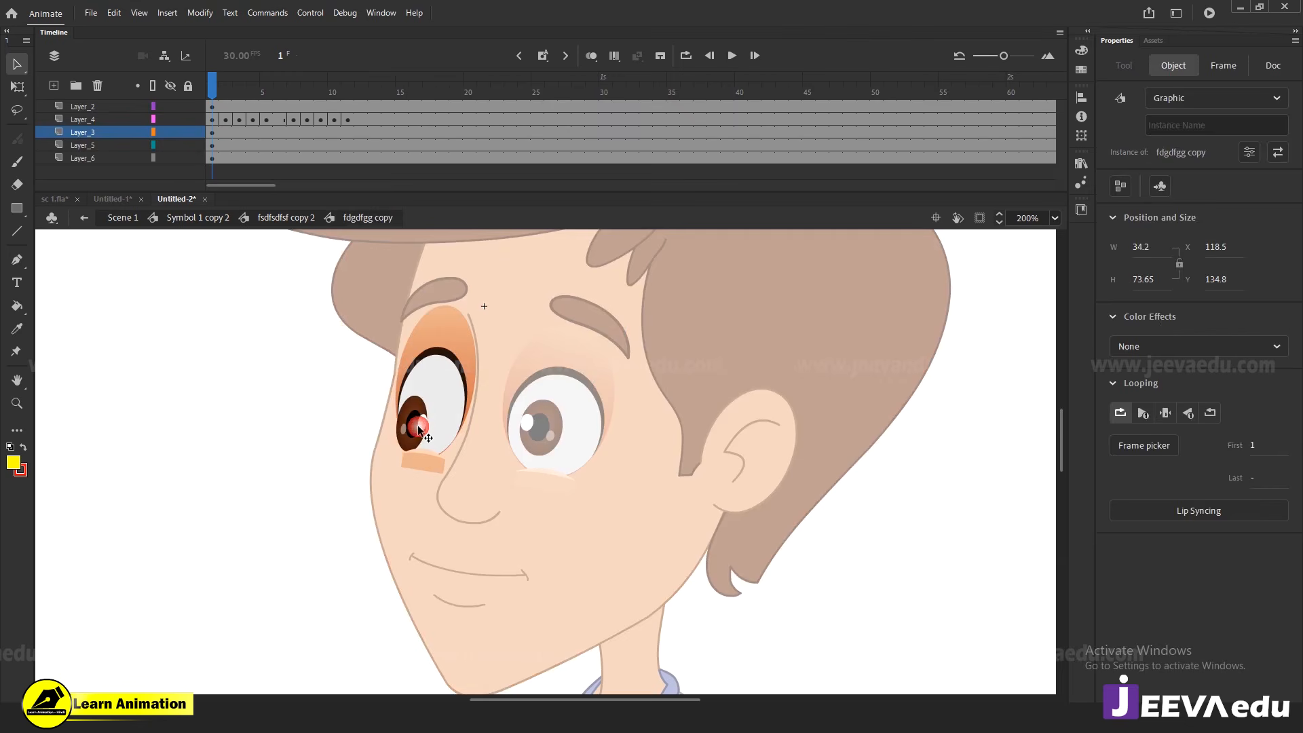
double_click(415, 428)
double_click(377, 488)
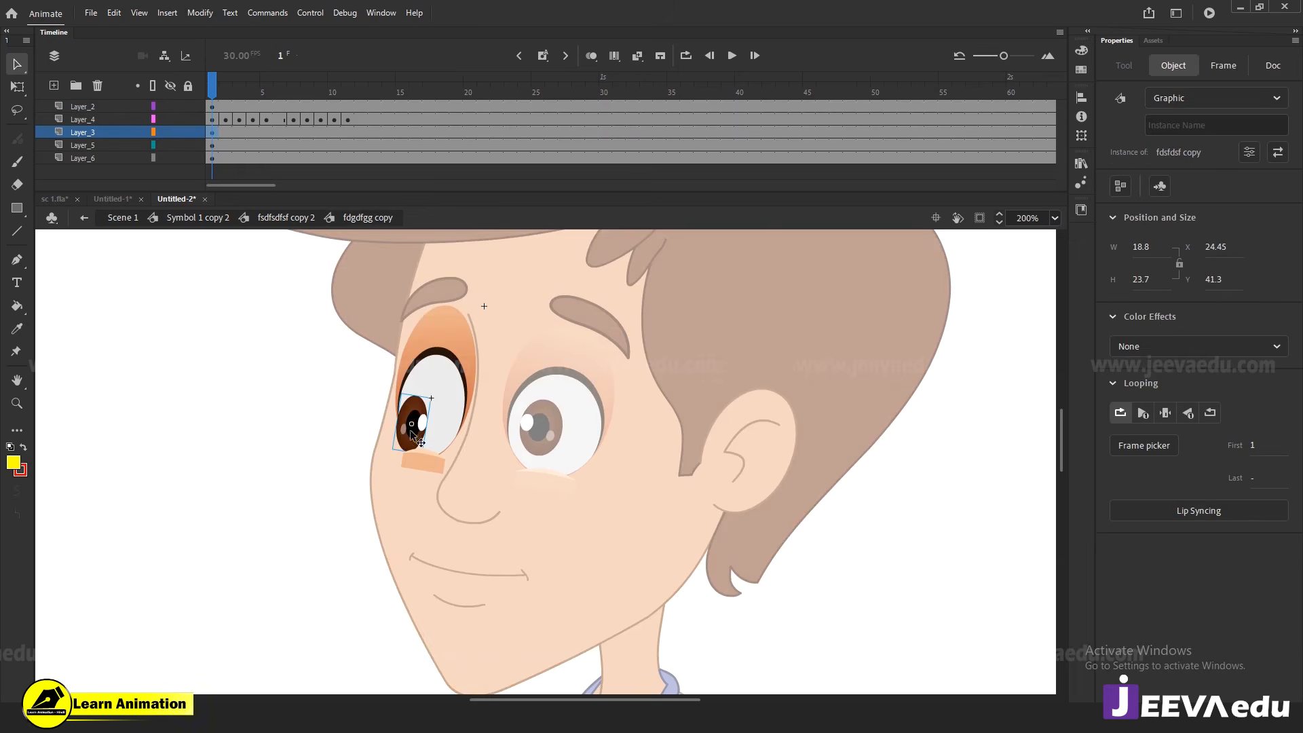
left_click_drag(408, 431, 422, 419)
double_click(239, 437)
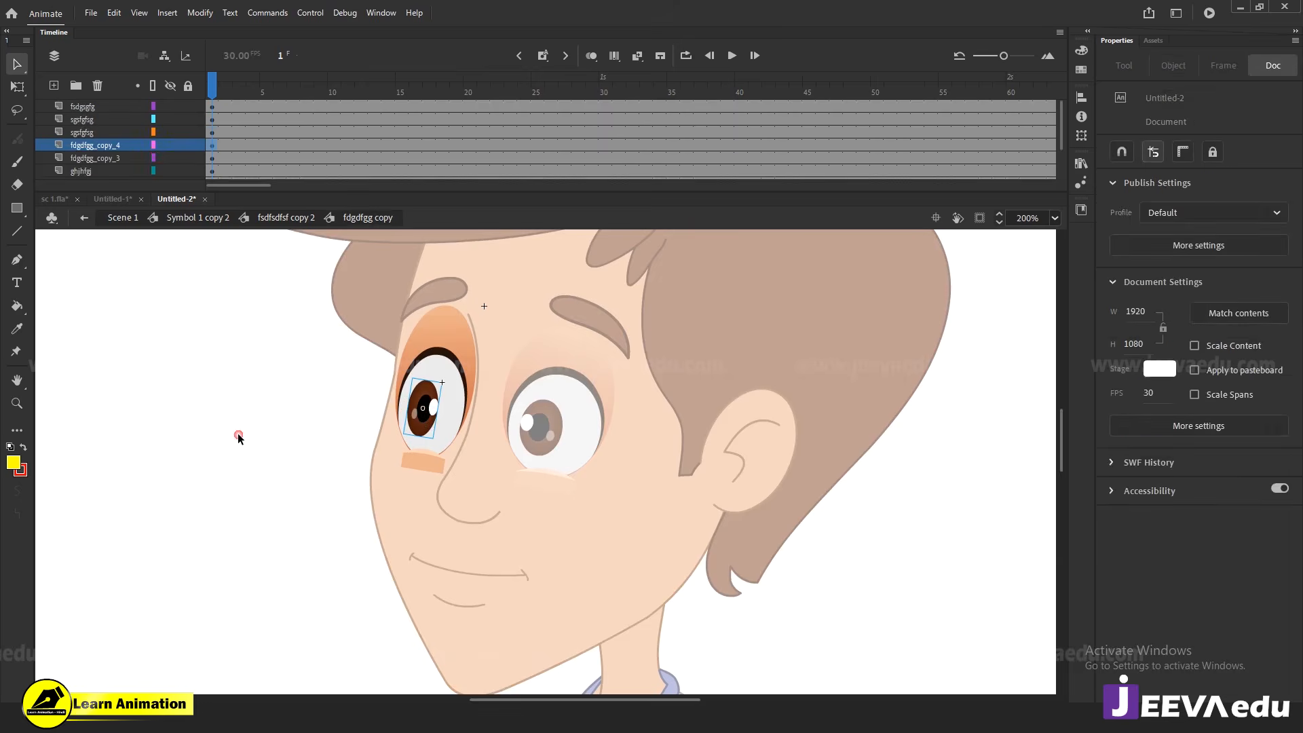
Fine-tune the far eye's pupil position, reduce its height to about 21.5 and return to the boy's symbol
double_click(427, 415)
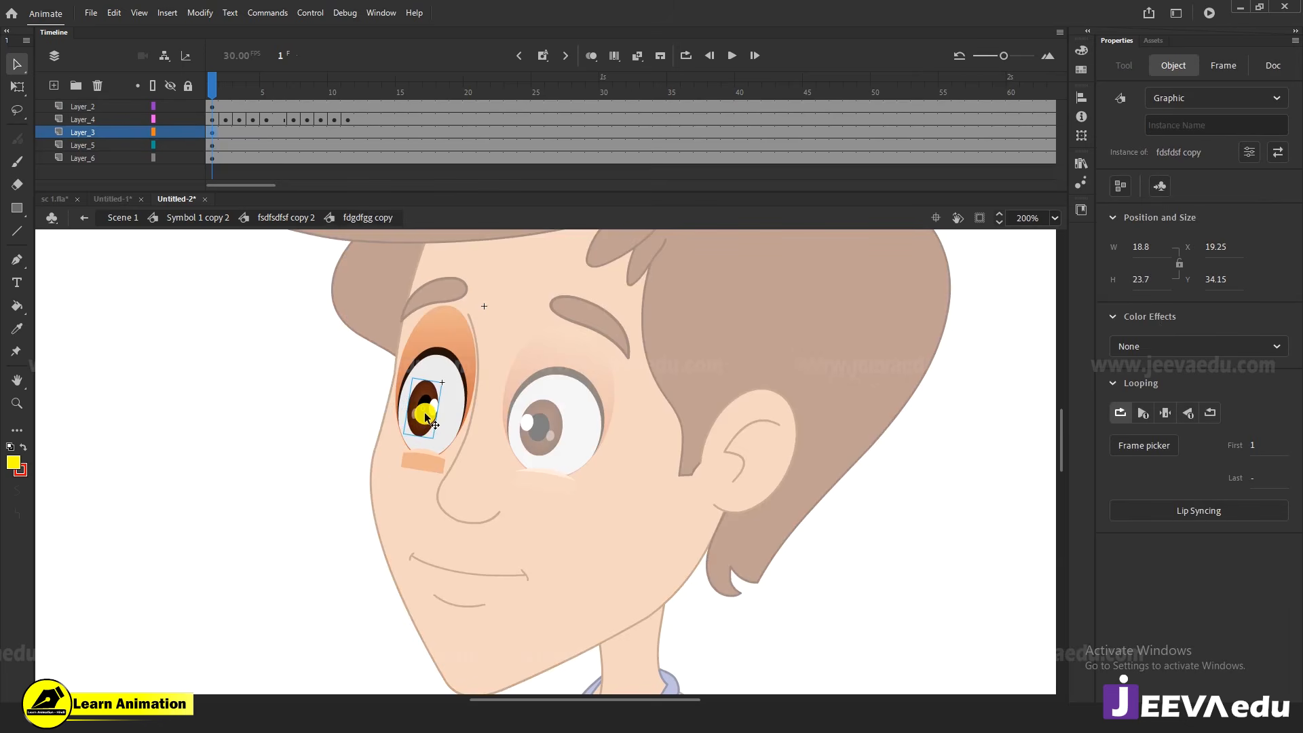
left_click_drag(425, 420, 426, 419)
left_click(543, 429)
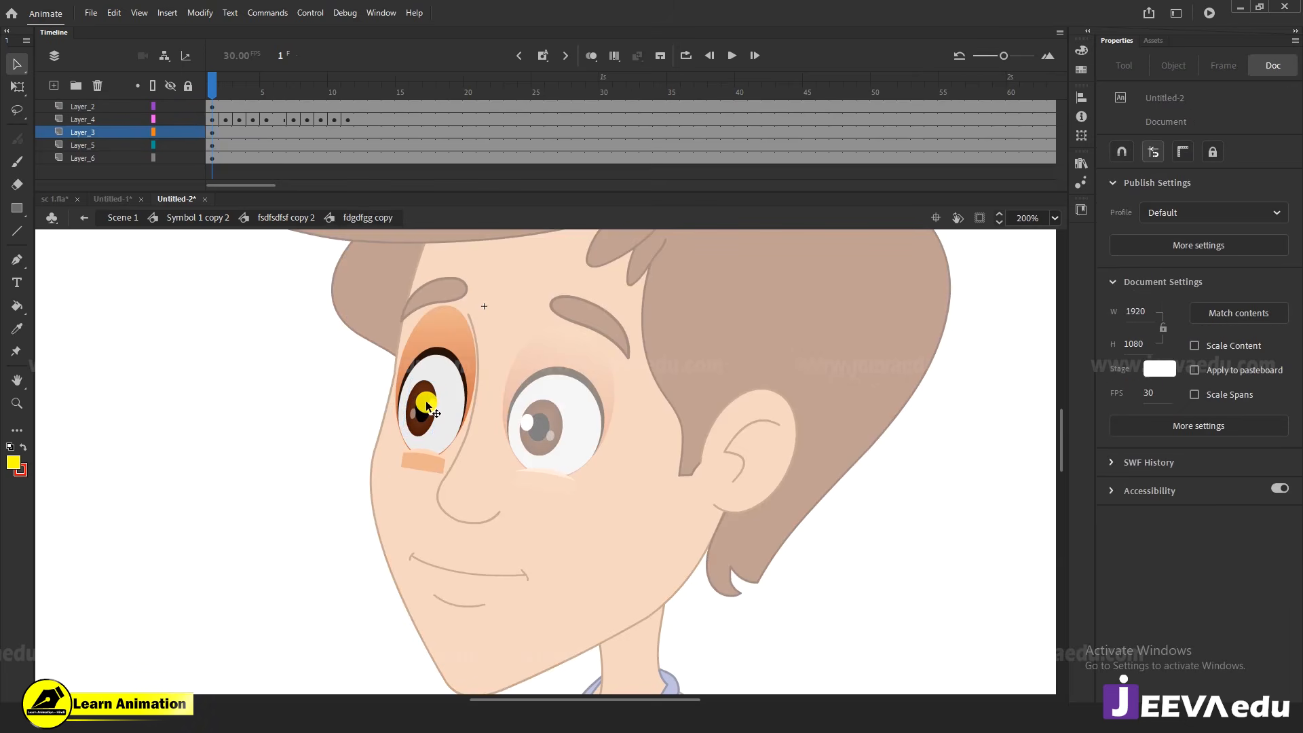
left_click(426, 395)
key("q")
left_click_drag(425, 376, 425, 384)
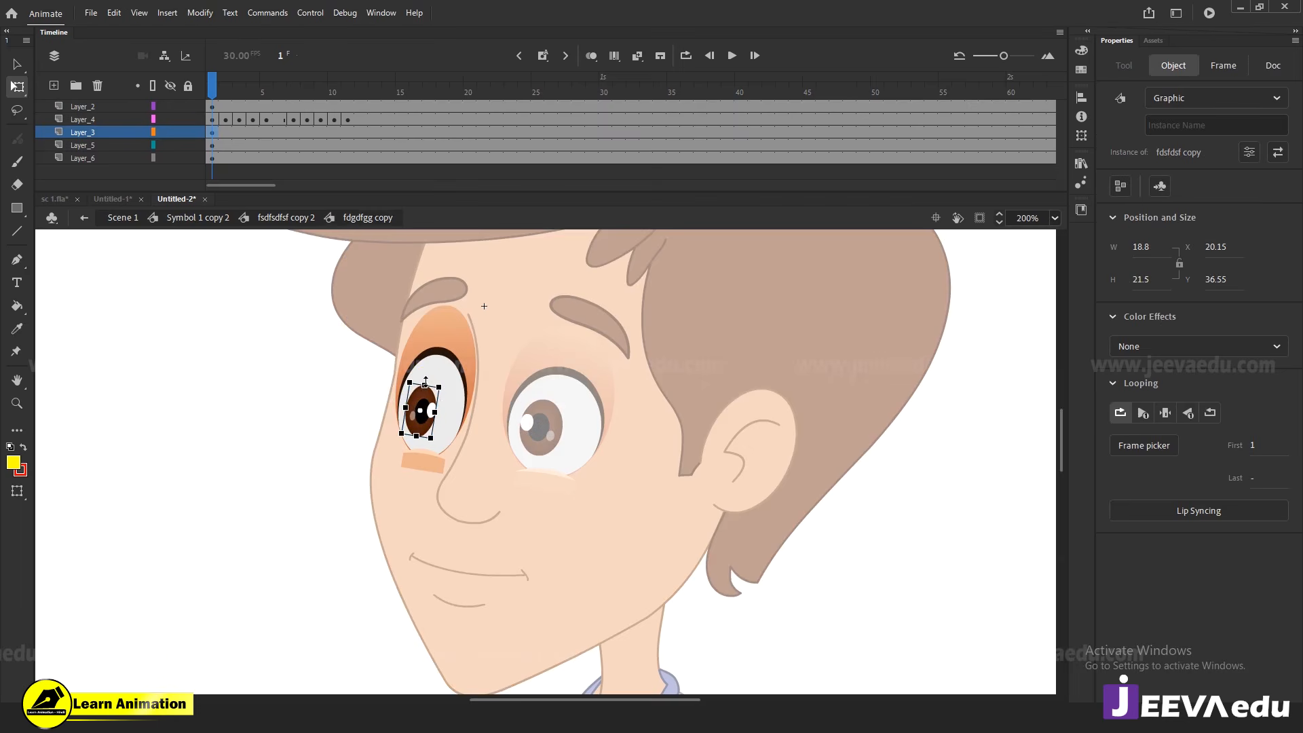
double_click(262, 468)
left_click(274, 448)
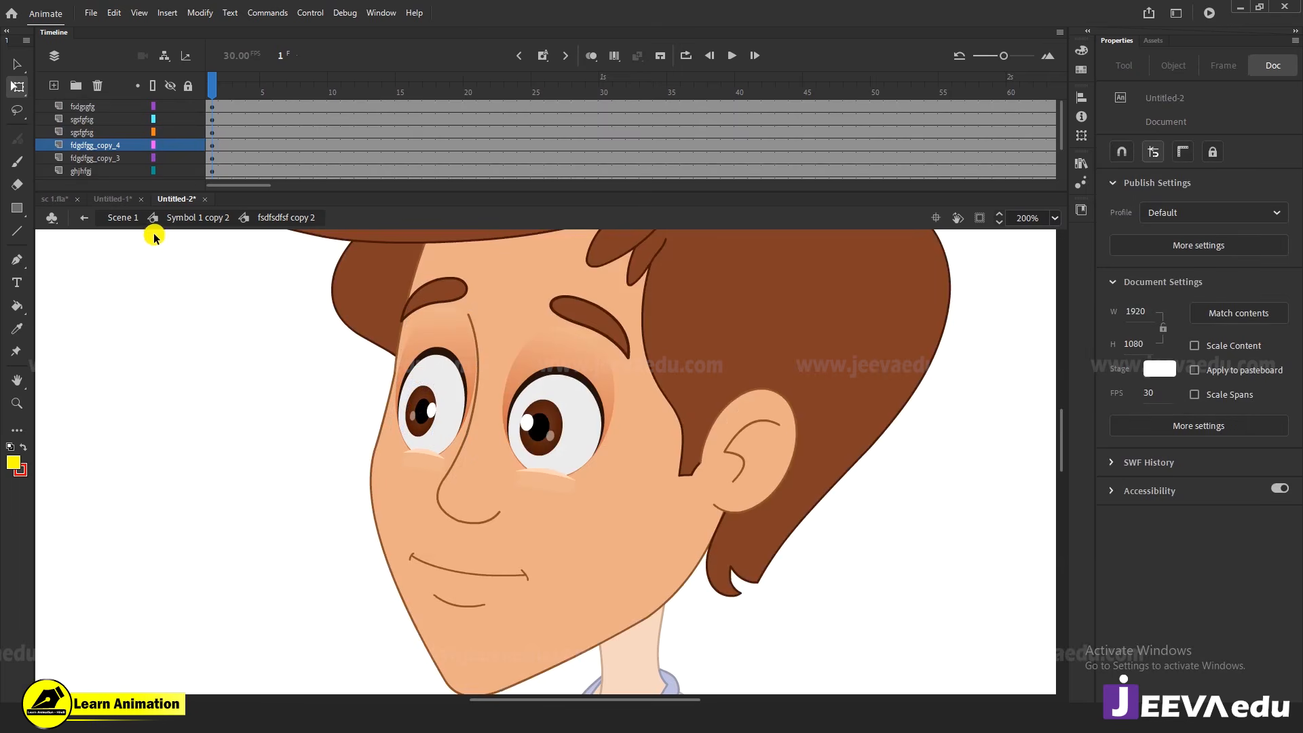
left_click(189, 217)
left_click(624, 489, "alt")
left_click(623, 489, "alt")
left_click(624, 489, "alt")
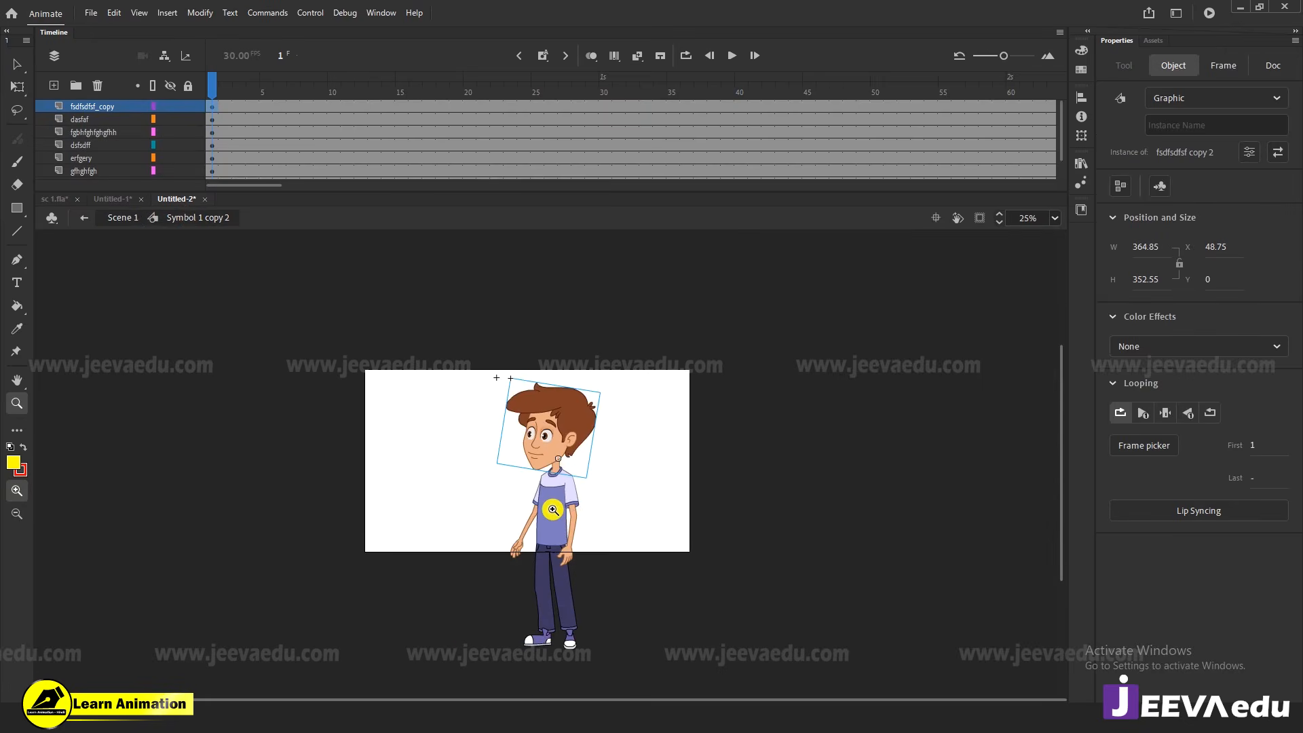
key(".")
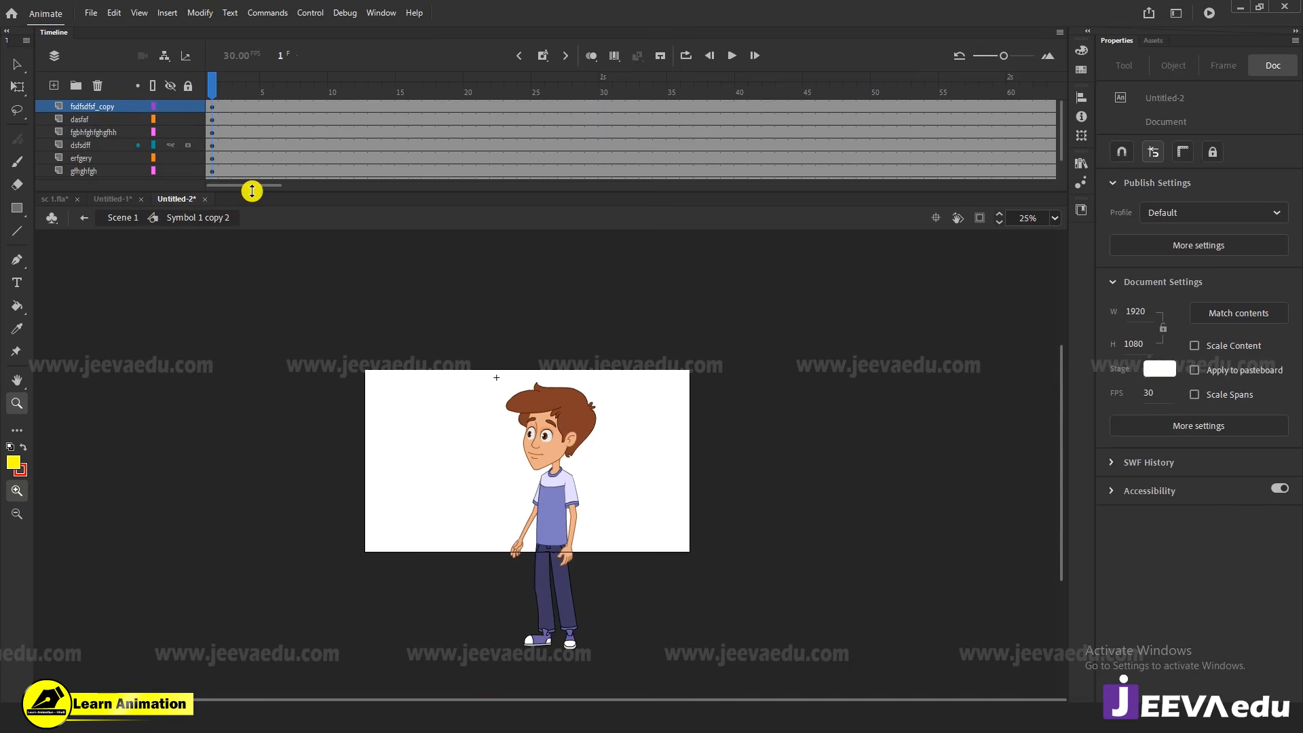
left_click_drag(232, 87, 179, 132)
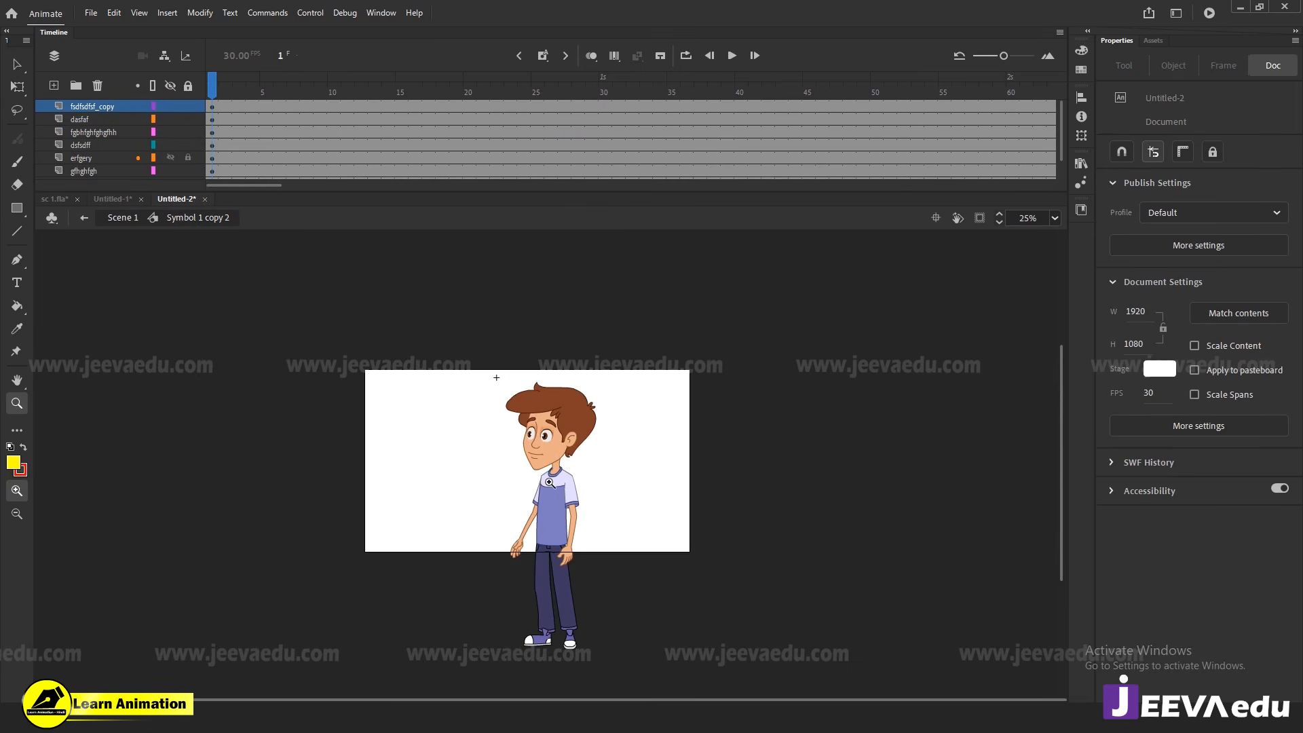
left_click(549, 482)
key("v")
key("ctrl+minus")
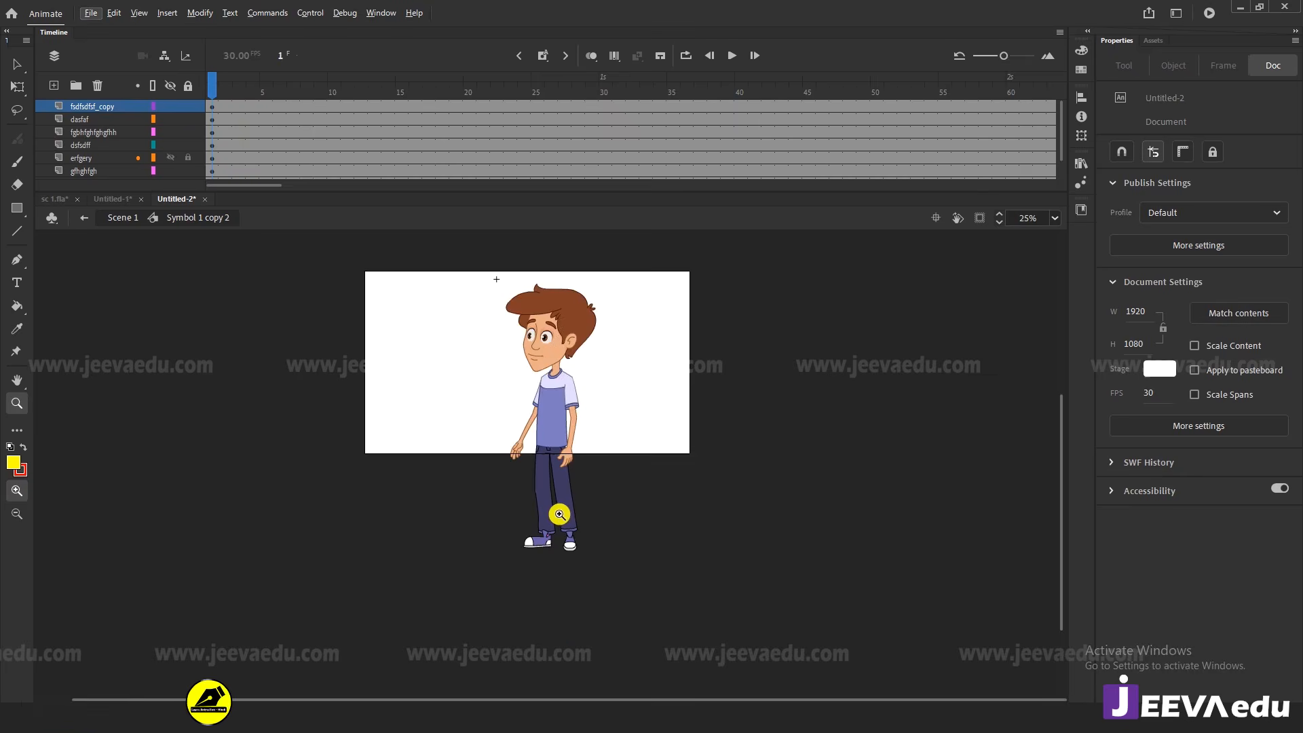
left_click(547, 391)
left_click_drag(484, 279, 627, 585)
left_click(594, 546)
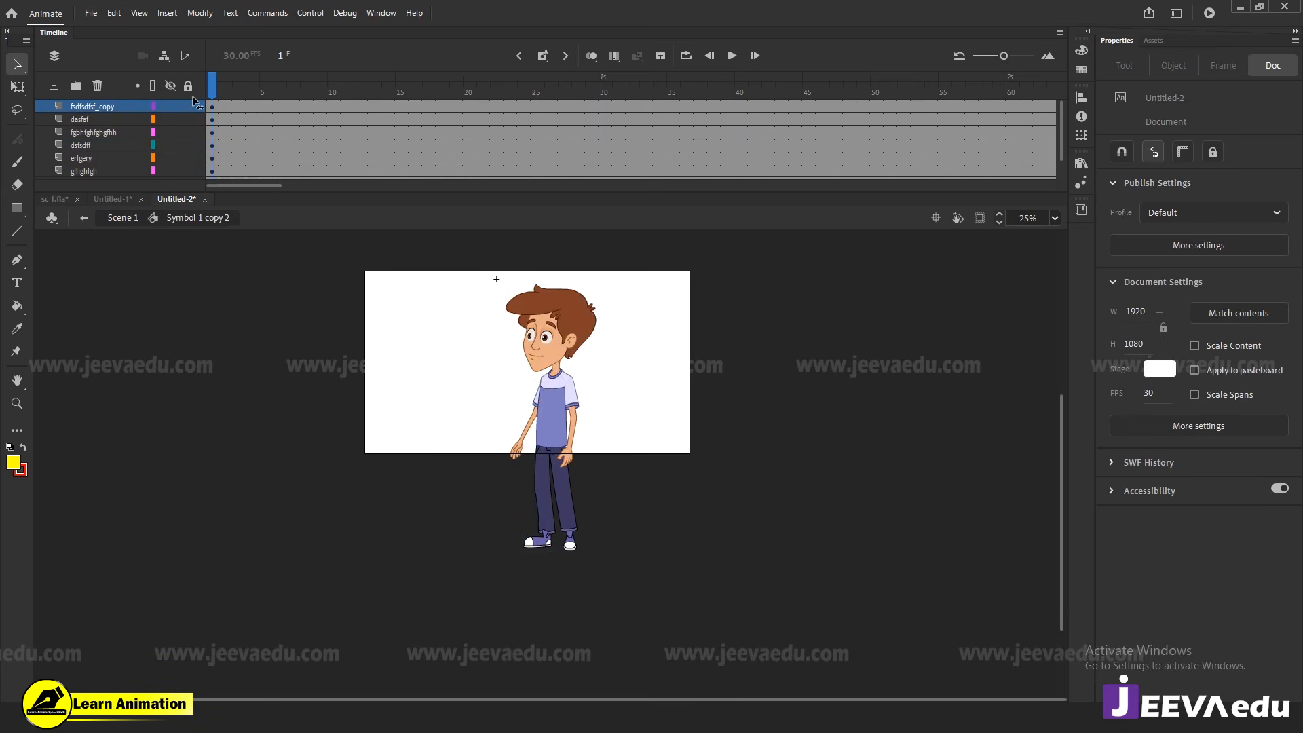
Insert keyframes at frame 10 on all layers of the boy's symbol
mouse_move(211, 103)
left_mouse_down()
mouse_move(299, 105)
mouse_move(211, 98)
left_mouse_up()
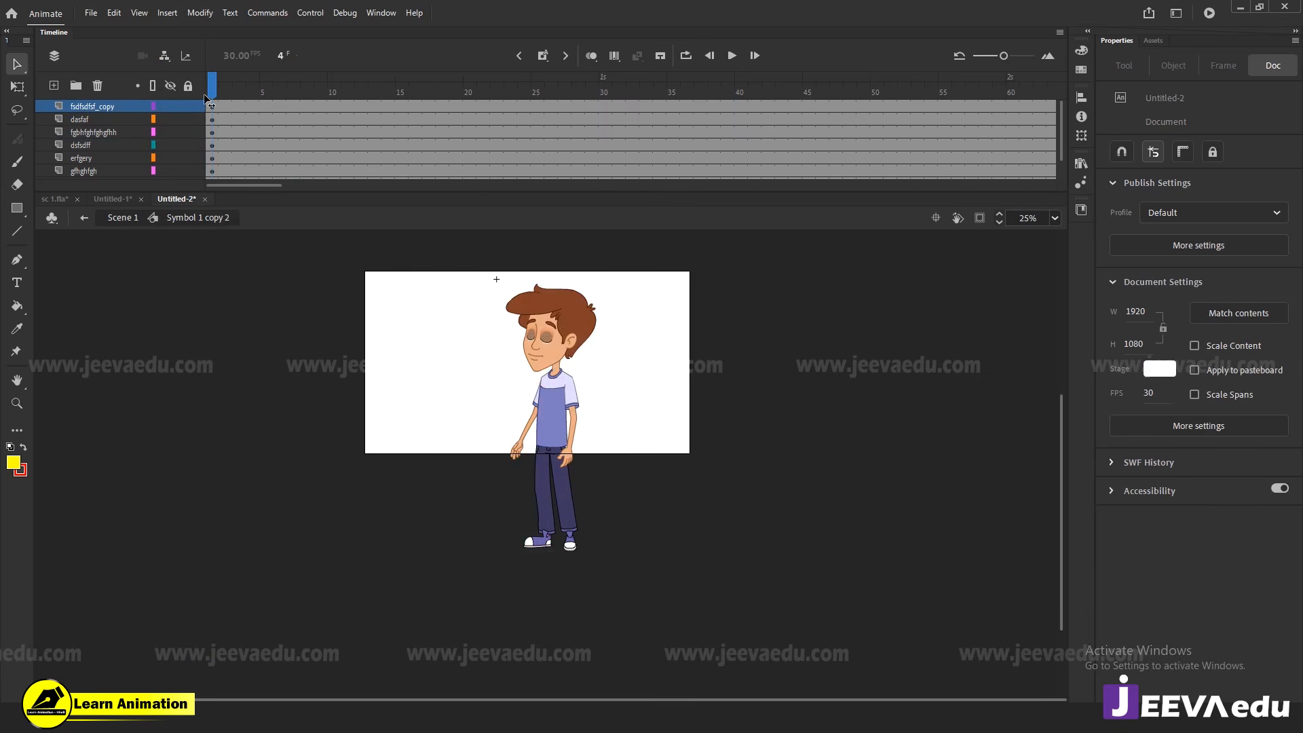
key("Return")
left_click(250, 119)
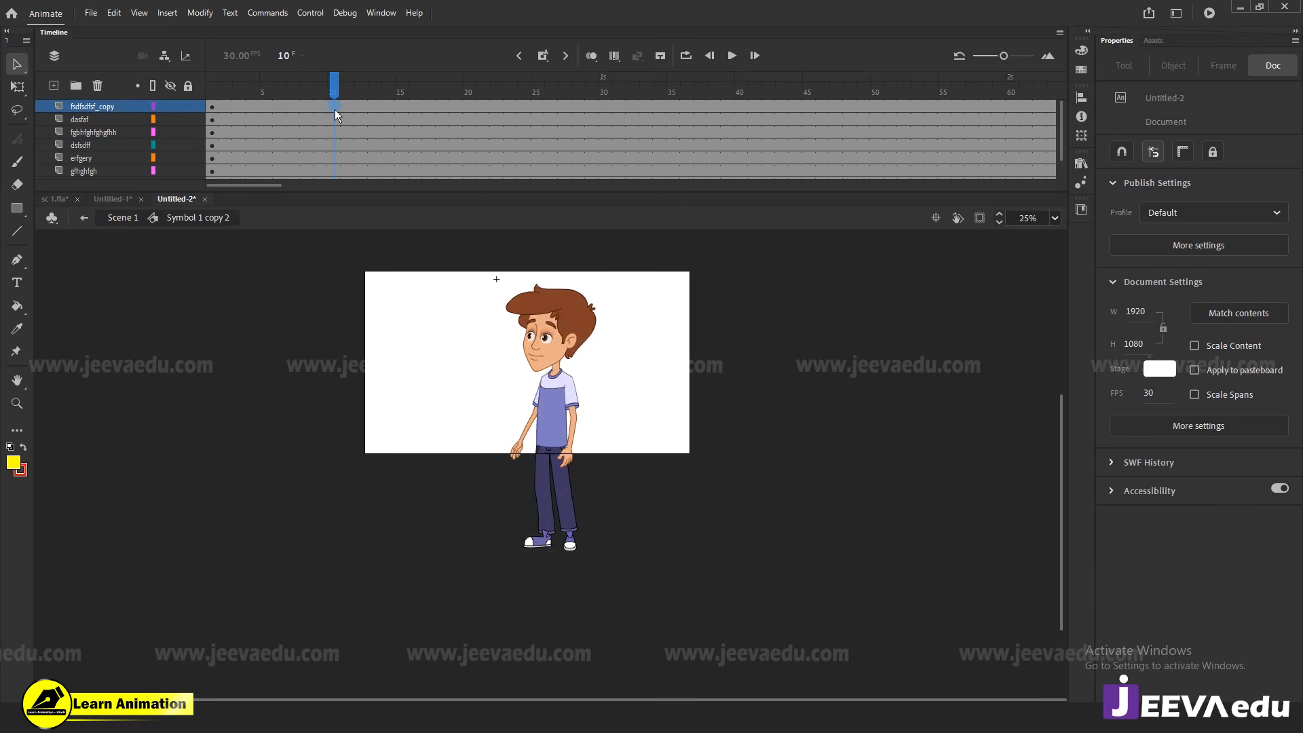
left_click_drag(335, 110, 331, 173)
key("F6")
scroll(326, 144, "up", 3)
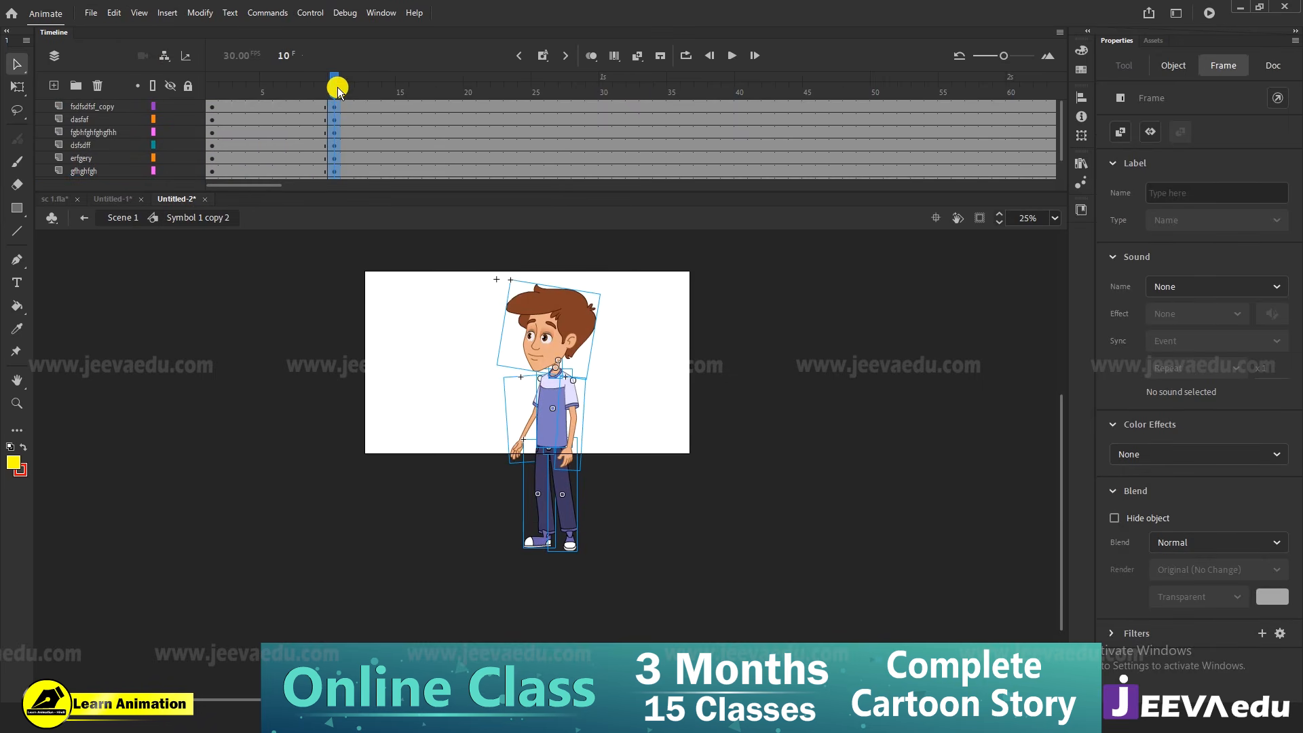
Create classic tweens between frames 1 and 10 on all layers with Classic Ease-Out at 100
left_click(219, 86)
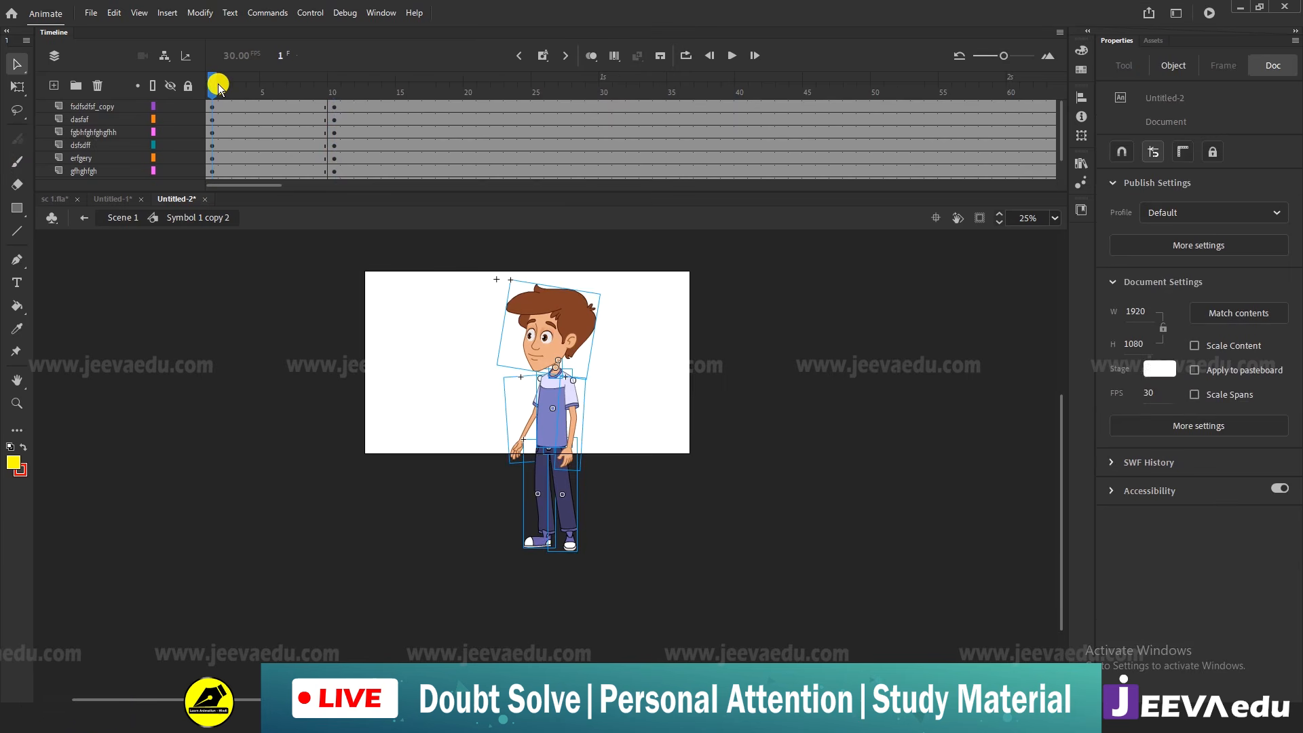
left_click_drag(253, 109, 274, 206)
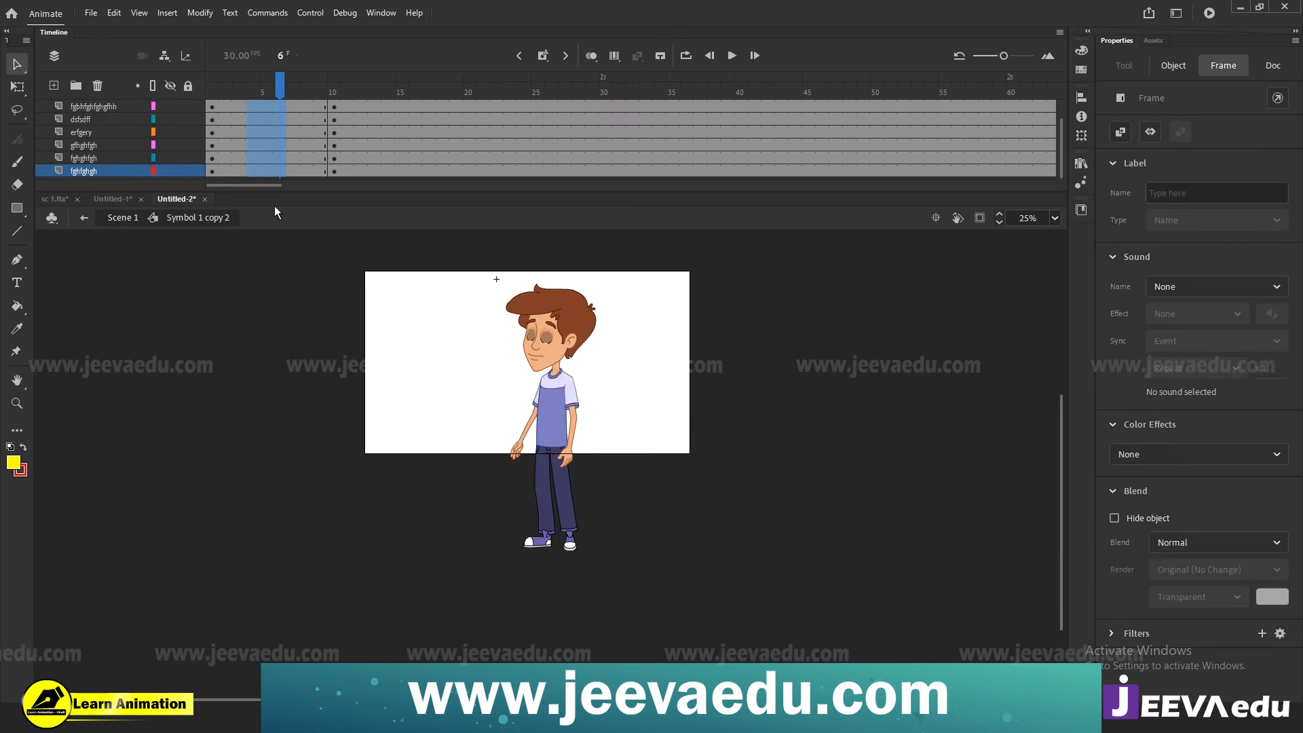
right_click(265, 149)
left_click(308, 157)
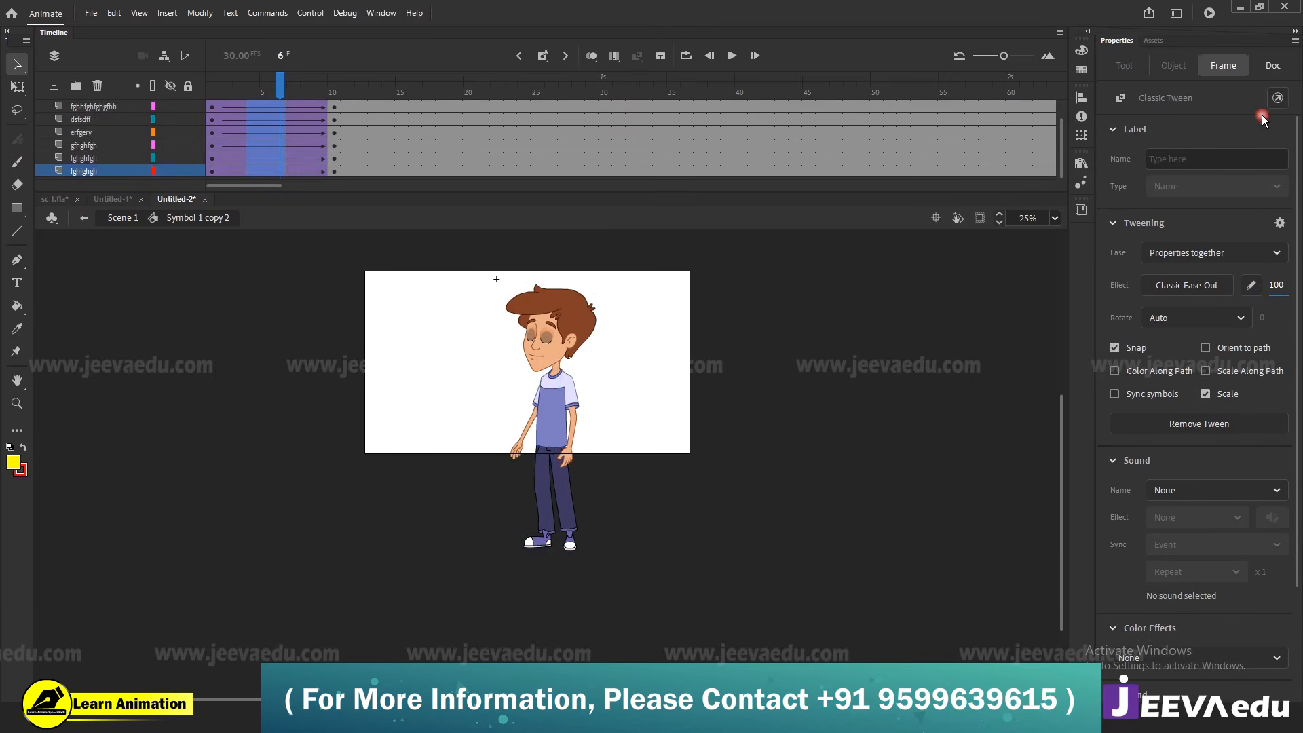
scroll(263, 102, "up", 2)
Return to frame 1 and select the boy's head, neck, arms, torso and waist piece, leaving out the legs
left_click_drag(274, 85, 191, 110)
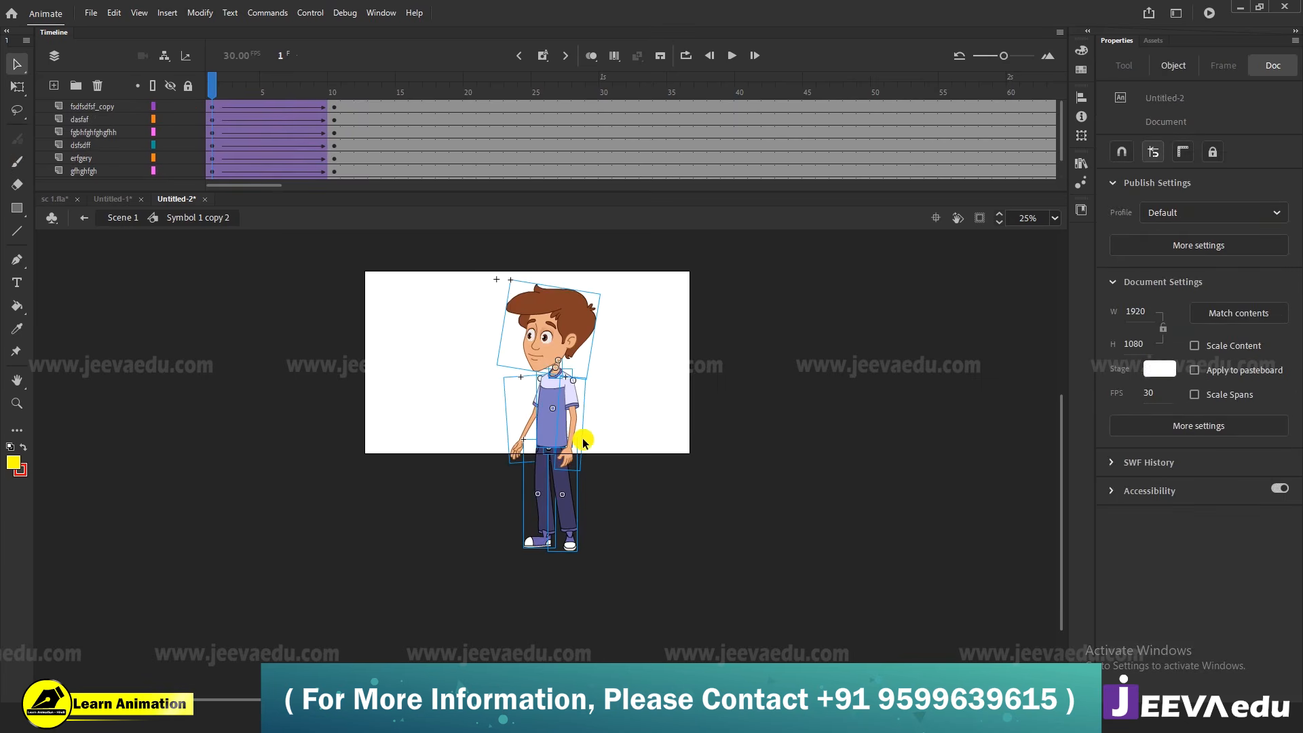
key("z")
left_click_drag(331, 93, 150, 145)
left_click(573, 405)
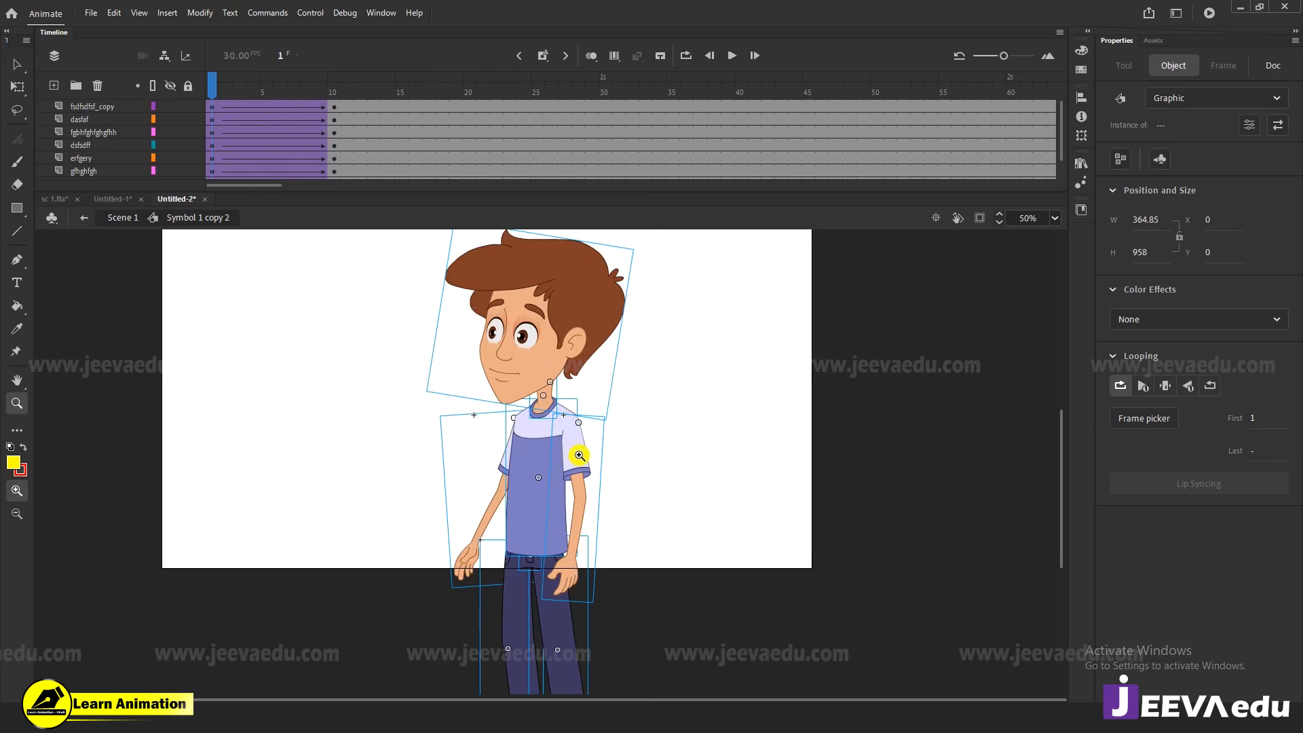
key("v")
left_click(654, 458)
key("z")
left_click(605, 550, "alt")
key("v")
left_click_drag(499, 295, 635, 438)
key("z")
left_click(572, 520)
key("v")
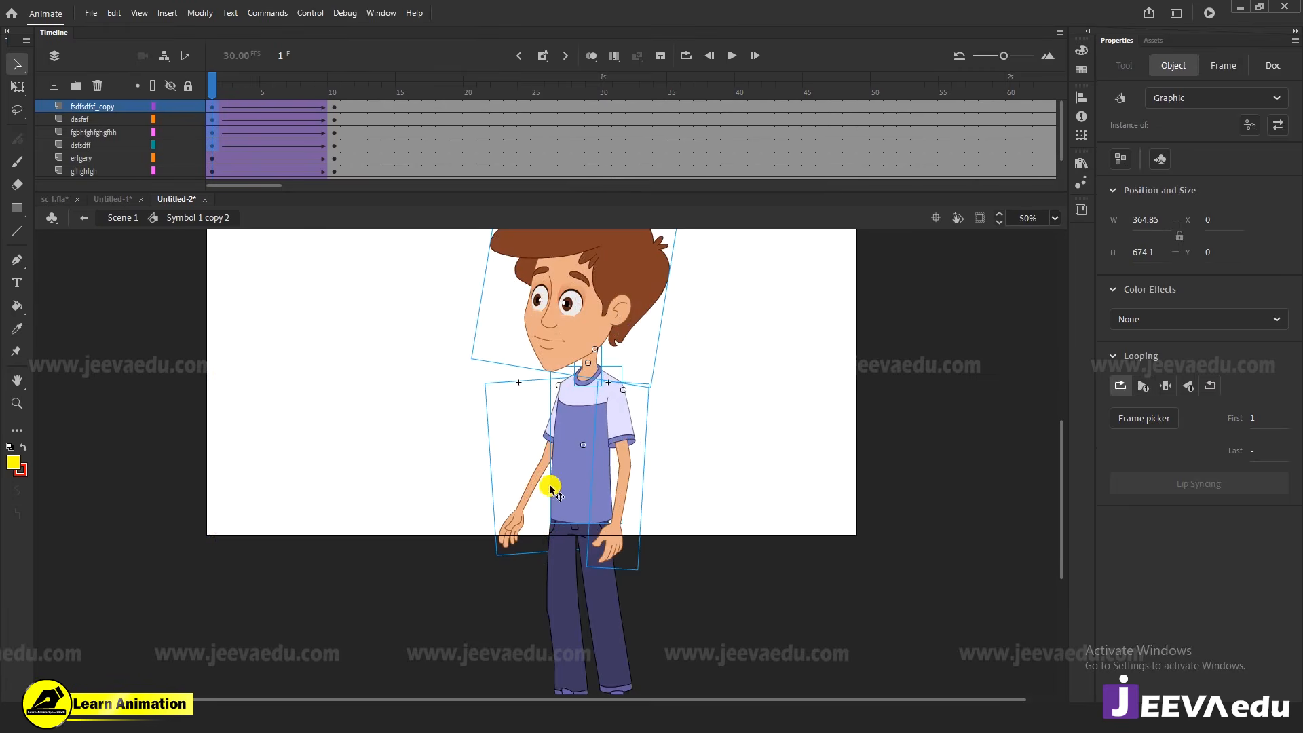
left_click(575, 533)
Try shifting the selected upper body on frame 1 and undo the move
left_click_drag(572, 510, 562, 493)
key("ctrl+z")
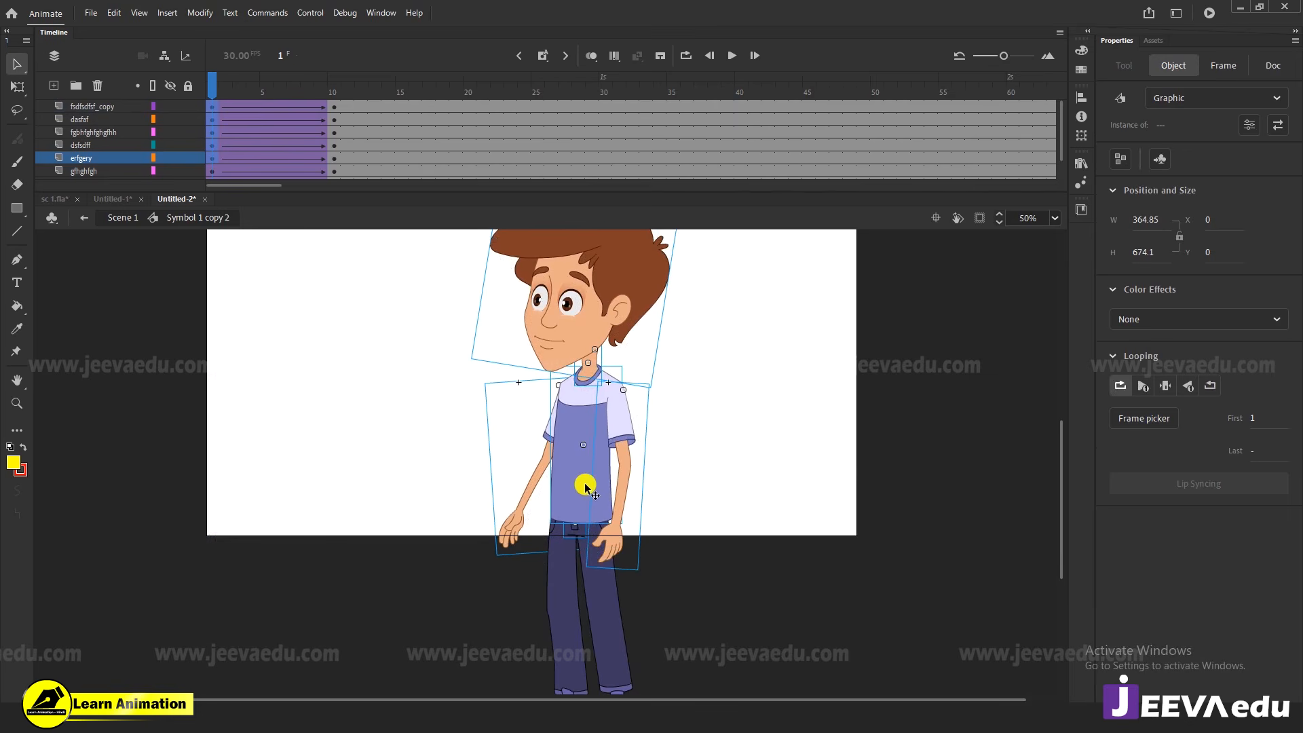
key("ctrl+minus")
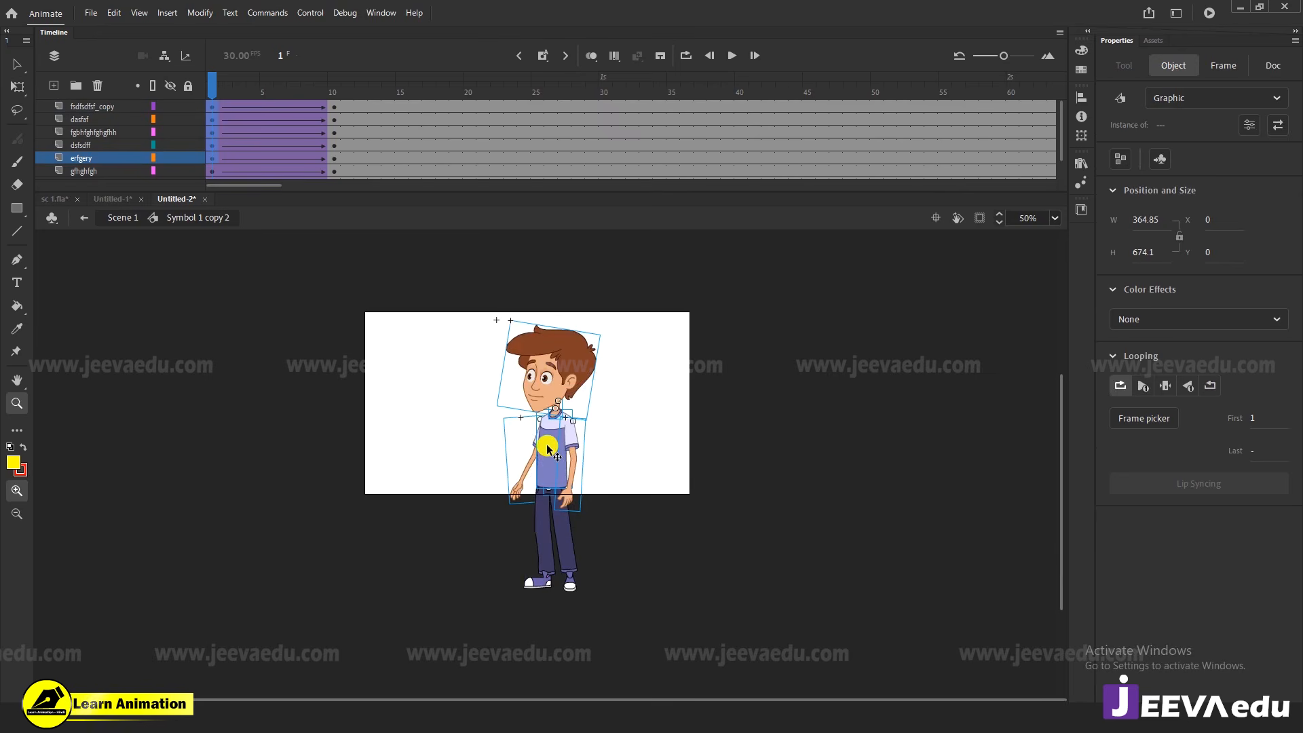
Place the selected upper body's transformation point at the waist and rotate it so the boy leans forward on frame 1
key("q")
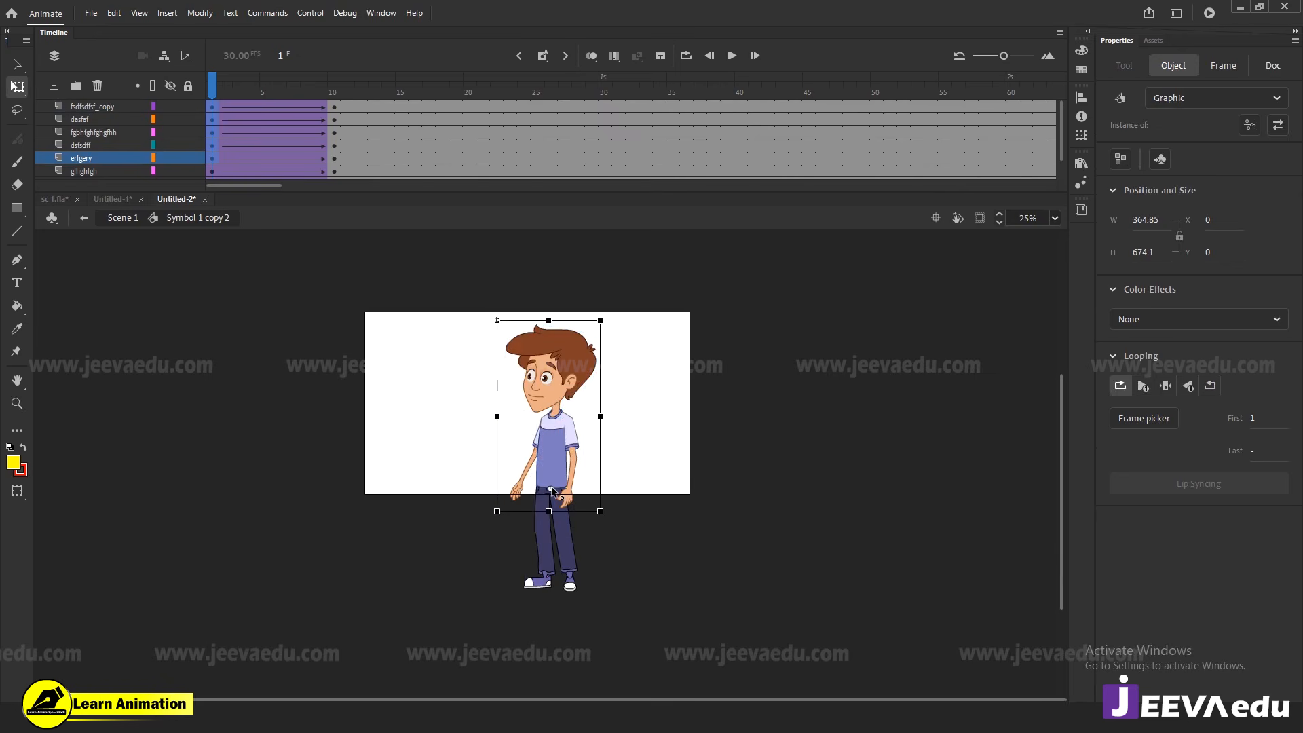
mouse_move(552, 490)
left_mouse_down()
mouse_move(550, 500)
mouse_move(534, 401)
mouse_move(553, 483)
left_mouse_up()
key("ctrl+z")
left_click(553, 487)
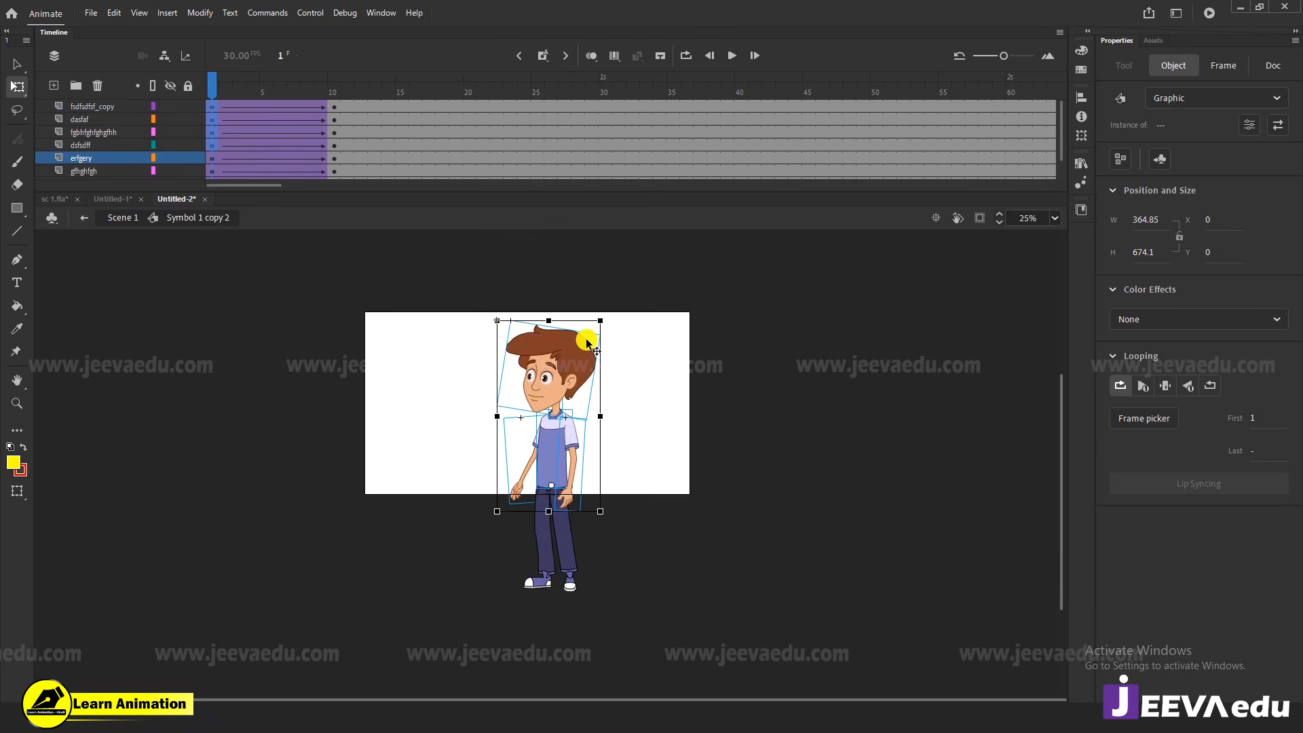
left_click_drag(606, 317, 575, 307)
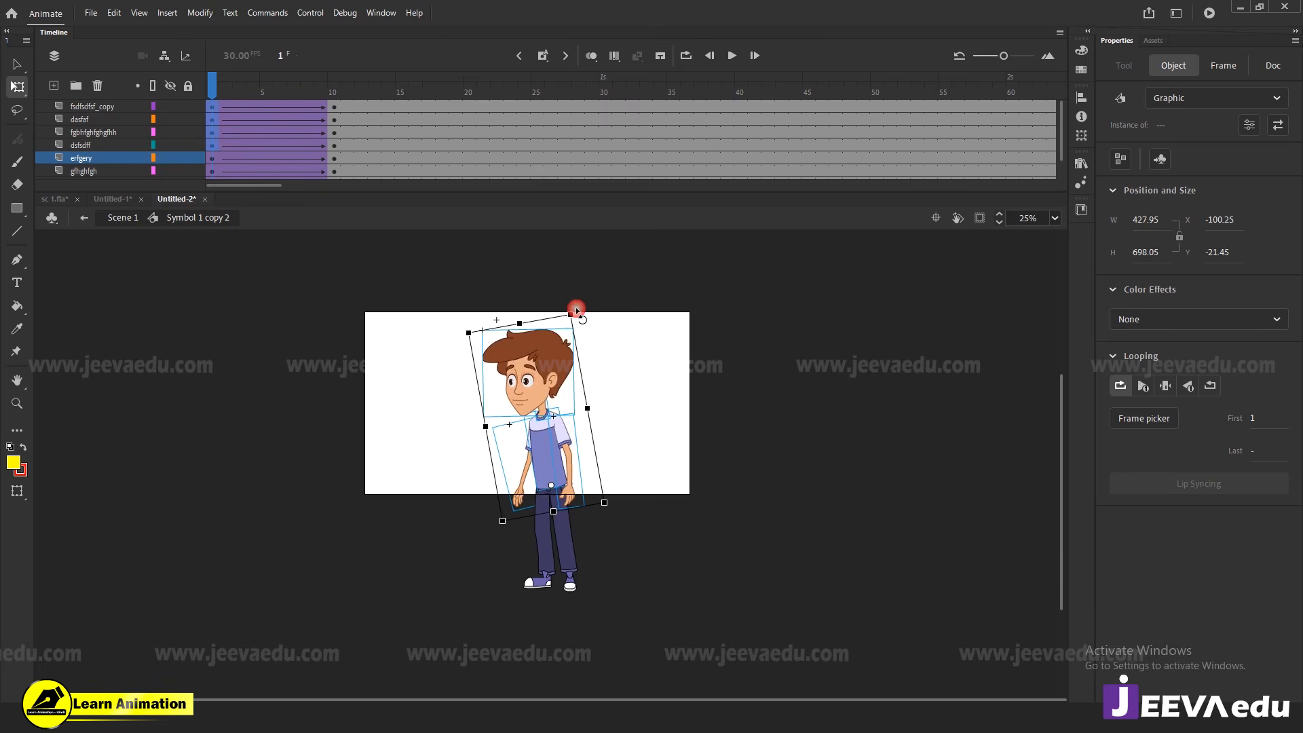
Open the symbol of the boy's leading leg for editing and select its thigh
key("z")
left_click(536, 475)
key("v")
left_click_drag(567, 463, 561, 474)
left_click(562, 551)
left_click(570, 552)
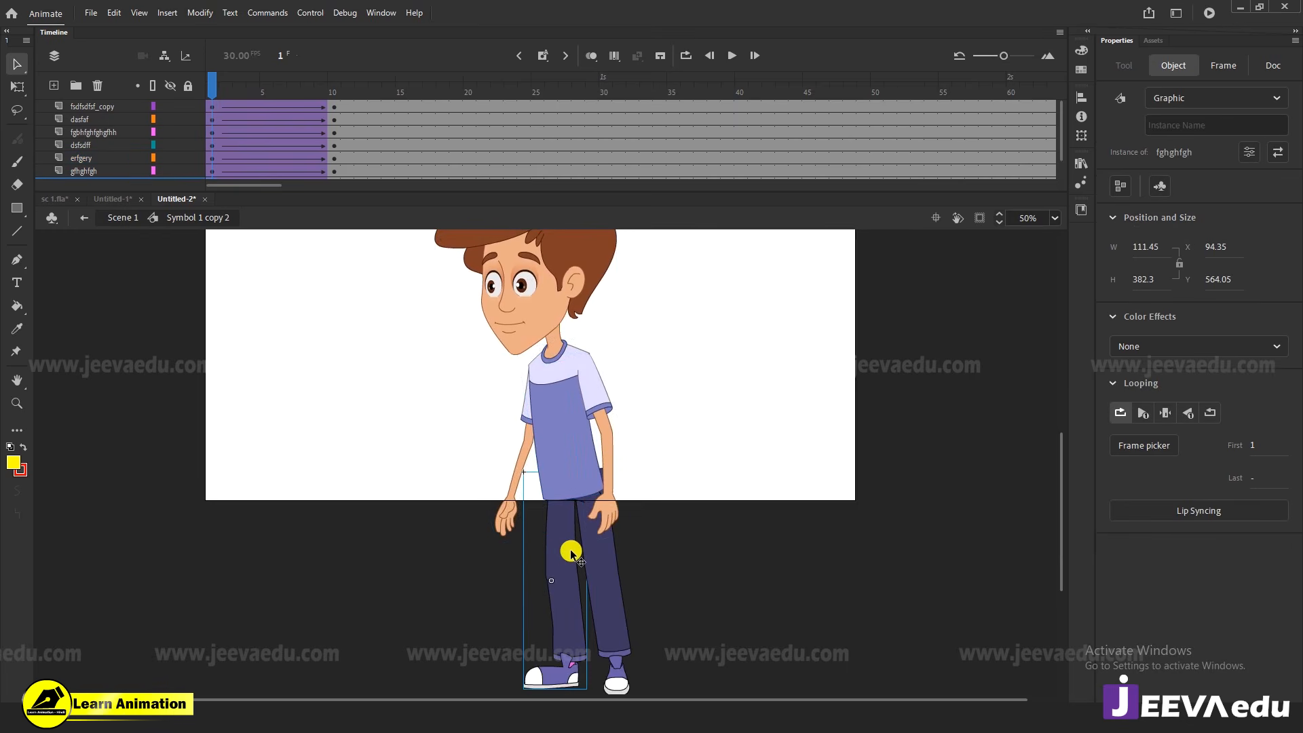
double_click(575, 556)
left_click(561, 536)
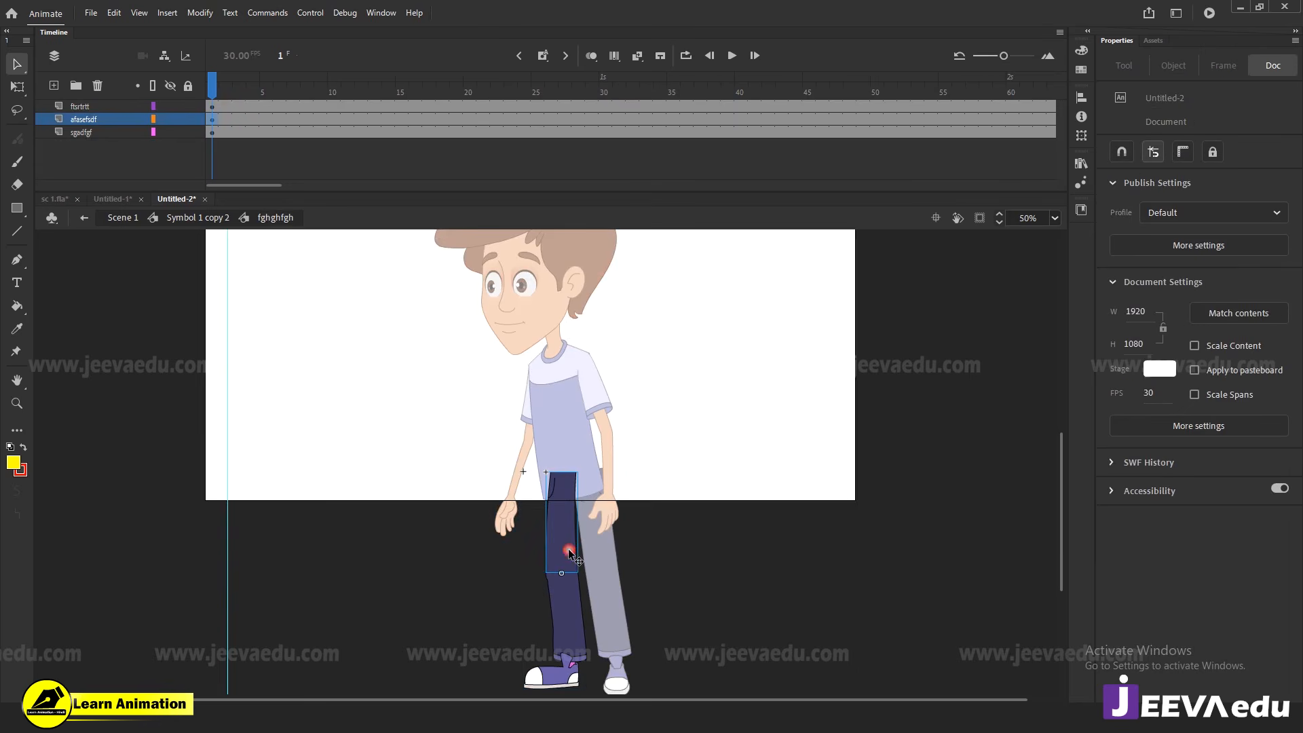
Add a keyframe at frame 10 on the thigh layer and create a classic tween from frame 1 with Classic Ease-Out at 100
left_click(336, 121)
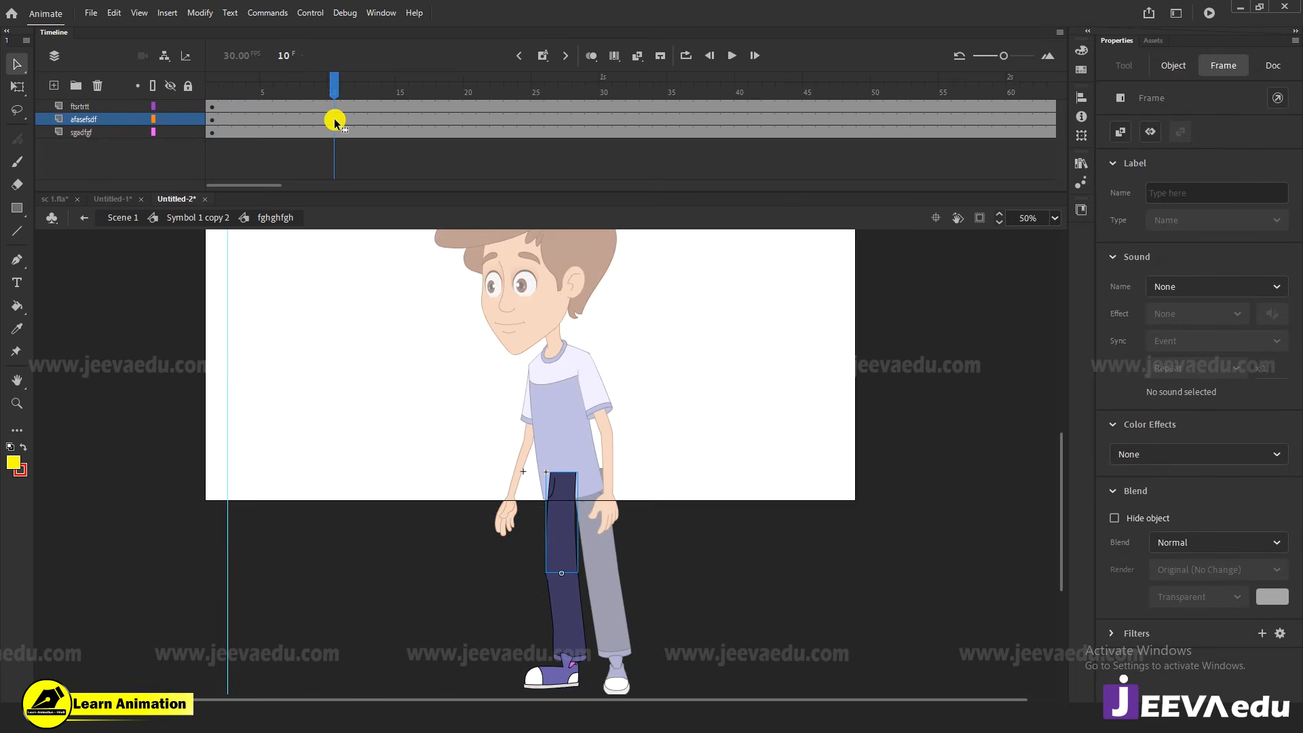
left_click_drag(581, 526, 481, 397)
key("ctrl+z")
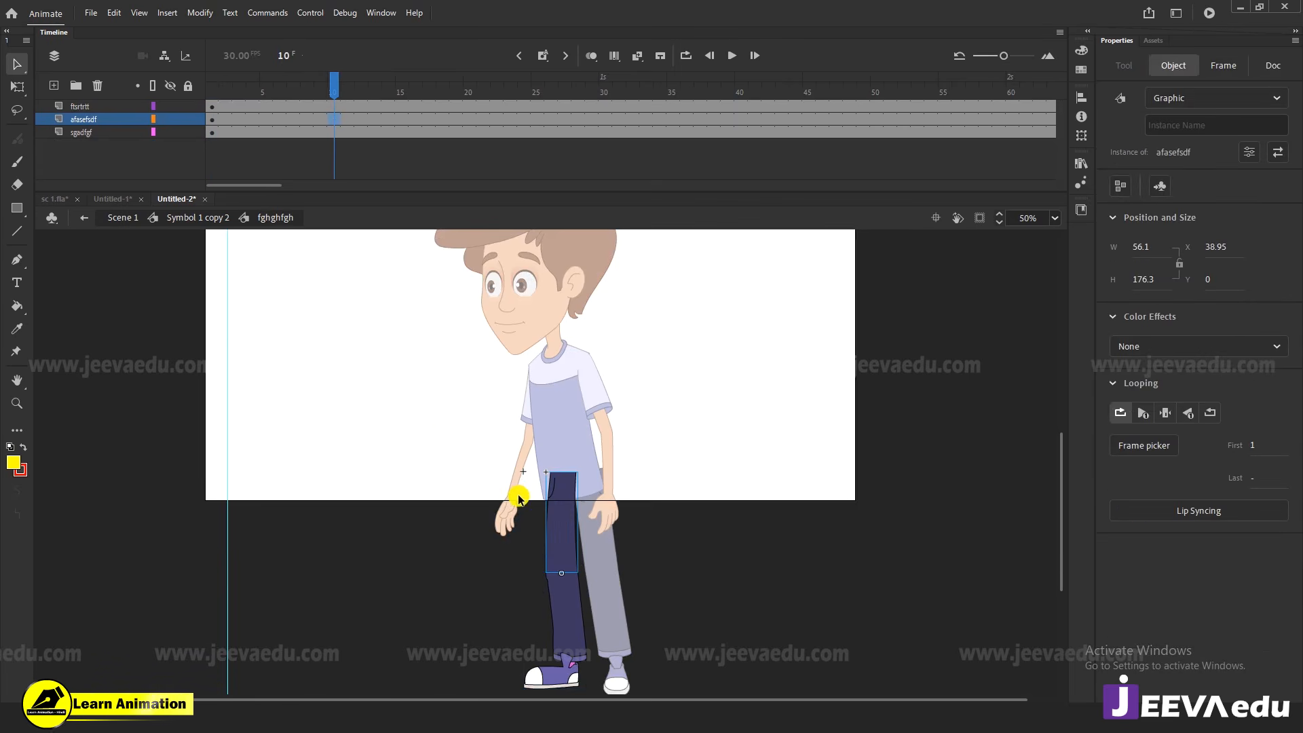
right_click(294, 118)
left_click(354, 123)
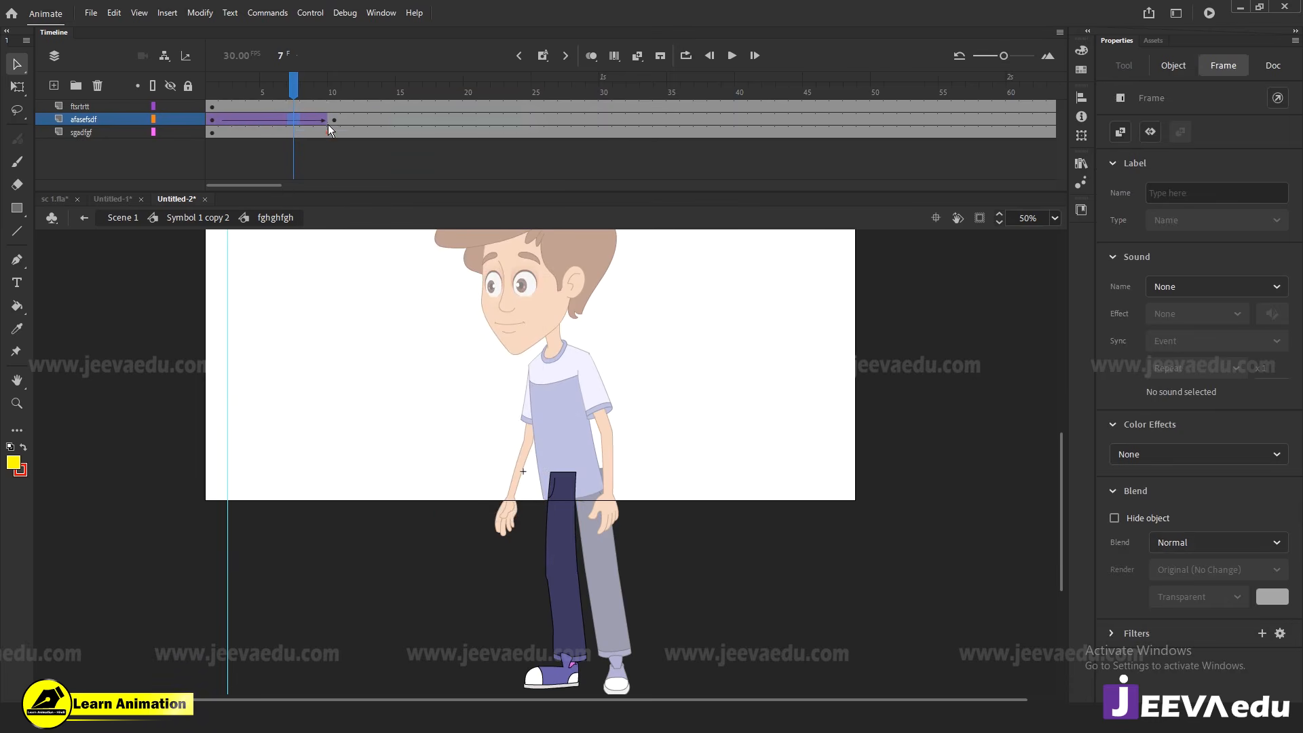
left_click_drag(1273, 288, 1293, 288)
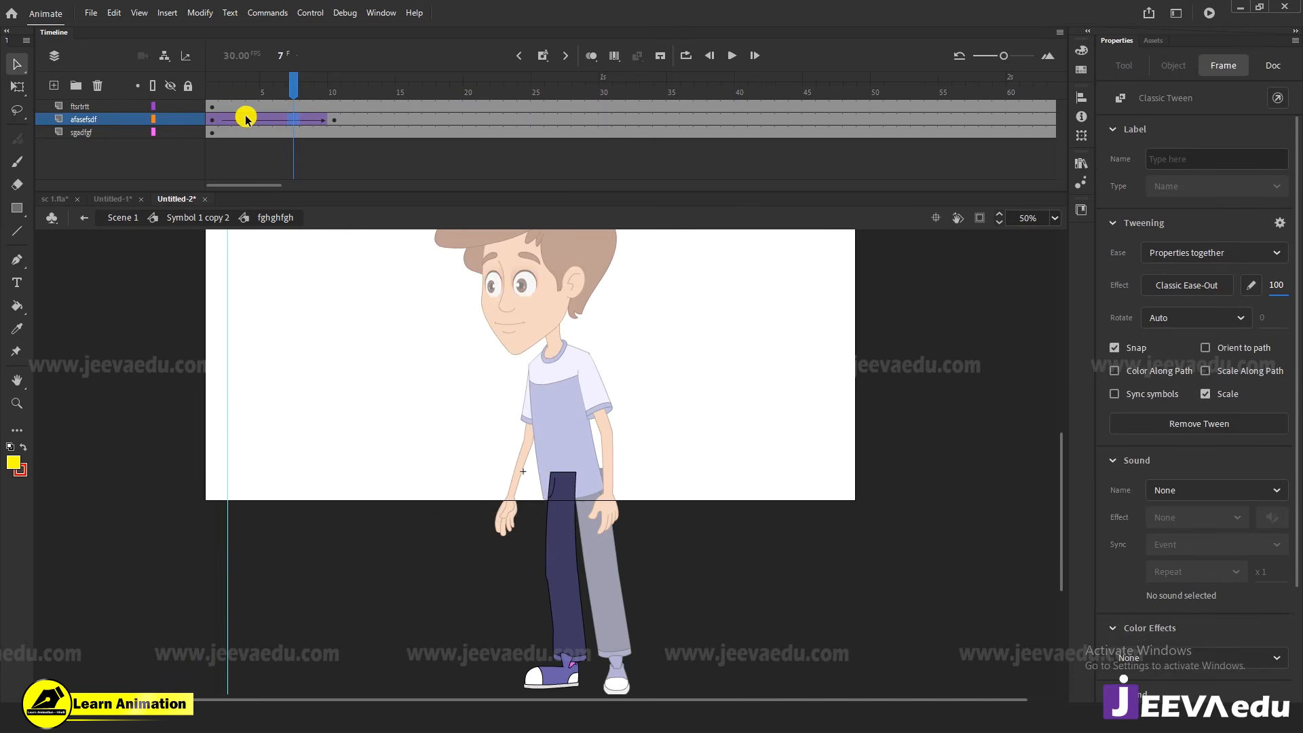
On frame 1, rotate the leading leg's thigh about the knee so its upper end tilts backward
left_click(211, 121)
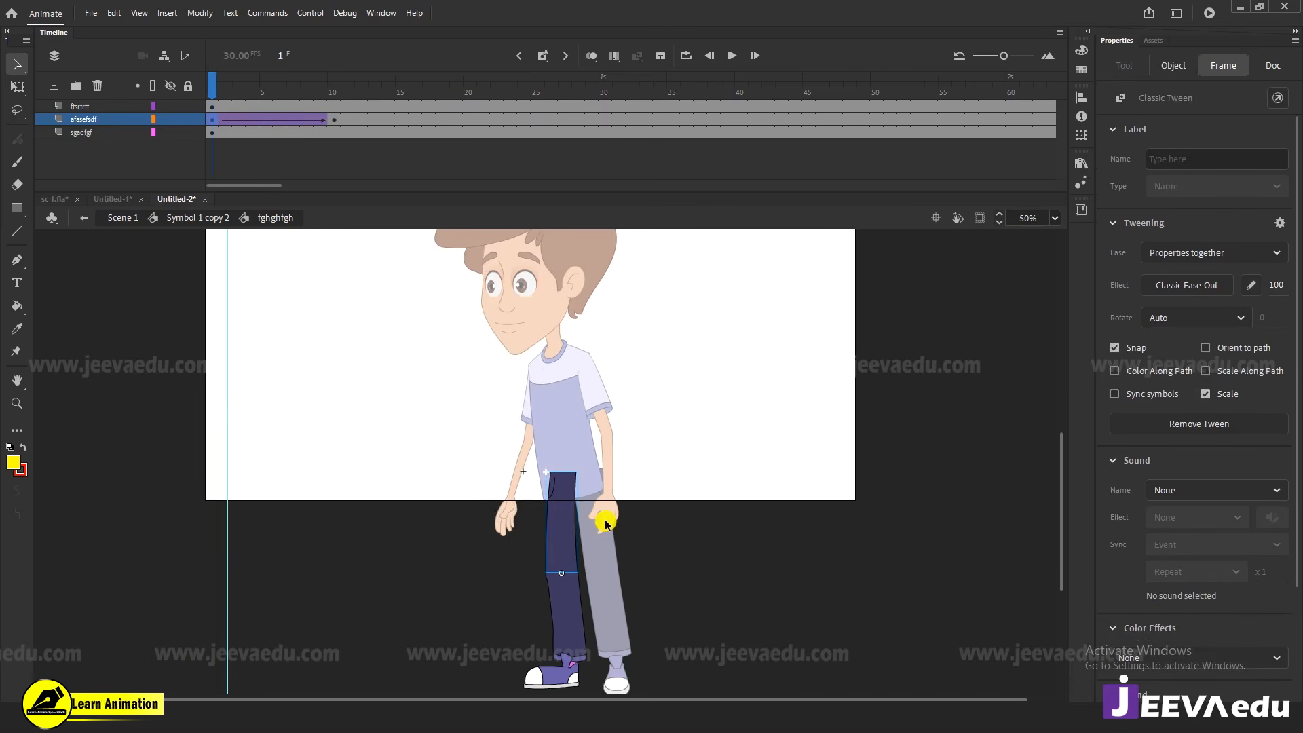
left_click(578, 479)
key("q")
left_click_drag(583, 469, 601, 489)
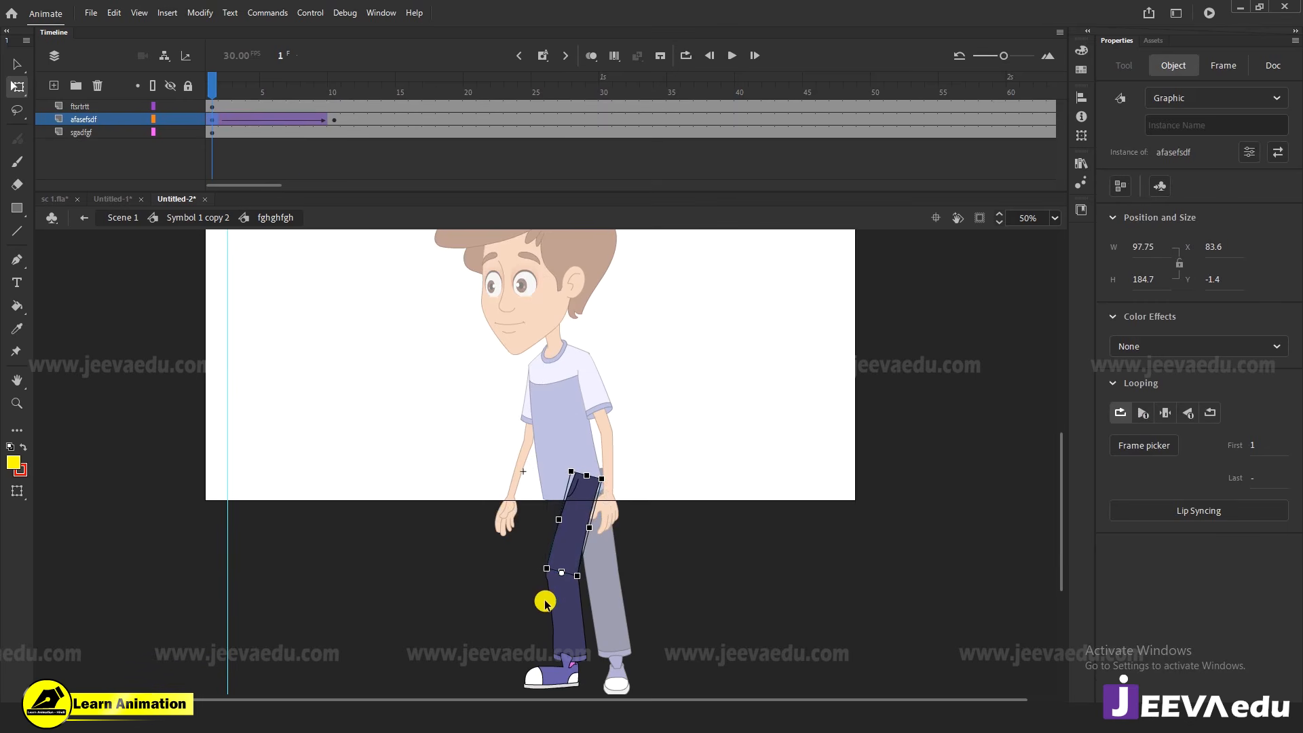
Add frame 10 keyframes on the leading leg's other two layers and create classic tweens with Classic Ease-Out at 100
left_click(570, 628)
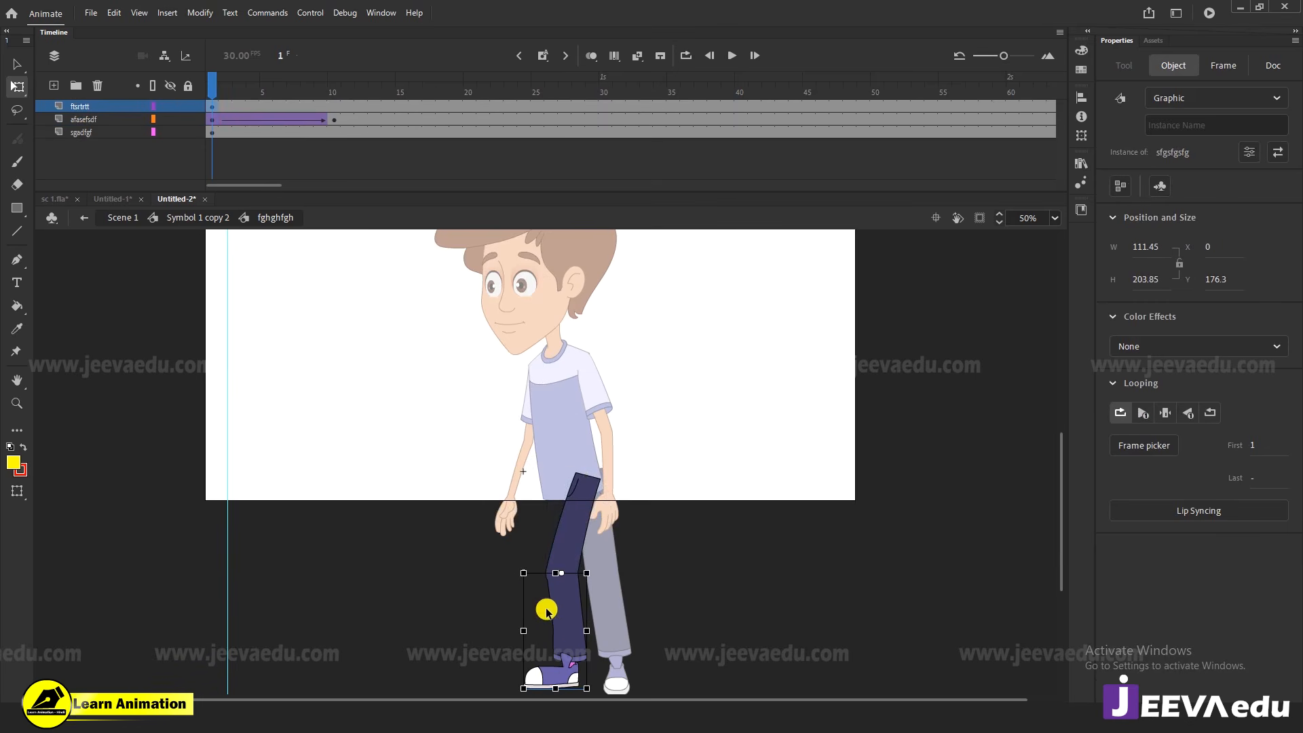
left_click(334, 107)
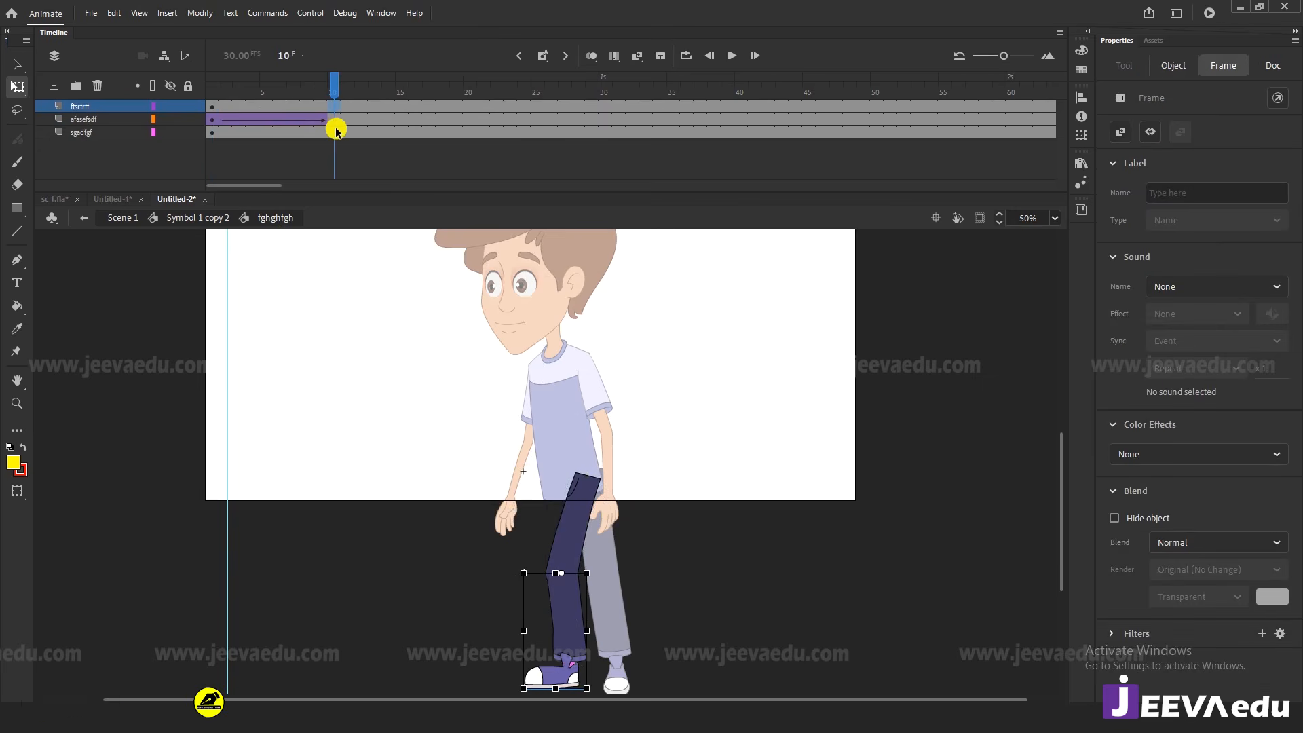
left_click(338, 132)
right_click(294, 107)
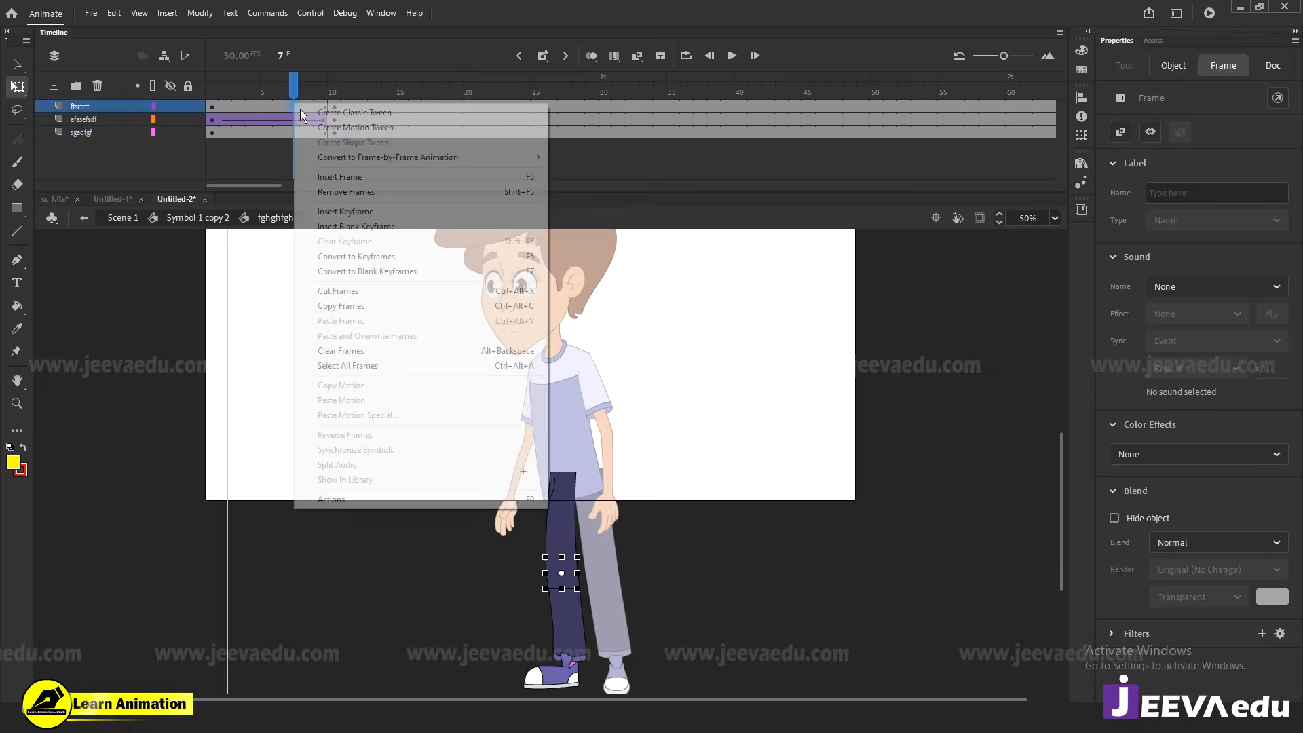
left_click(339, 109)
right_click(295, 135)
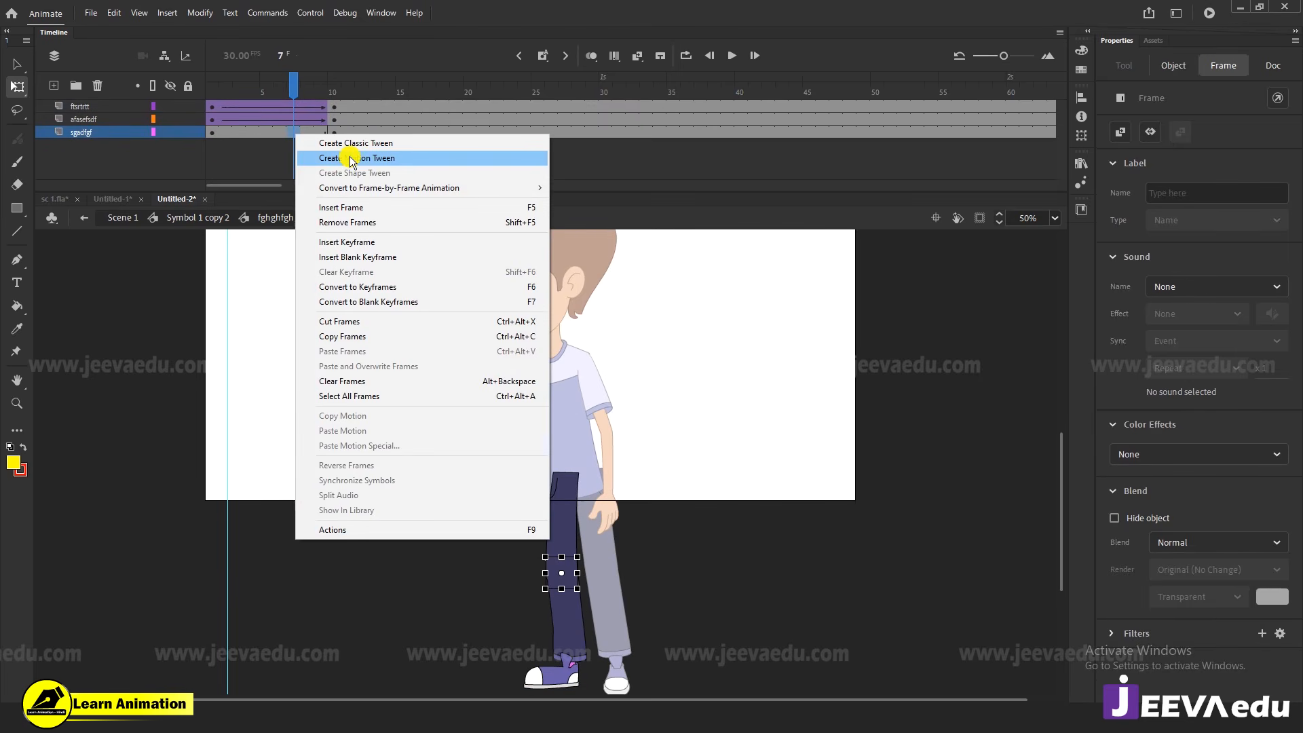
left_click(351, 143)
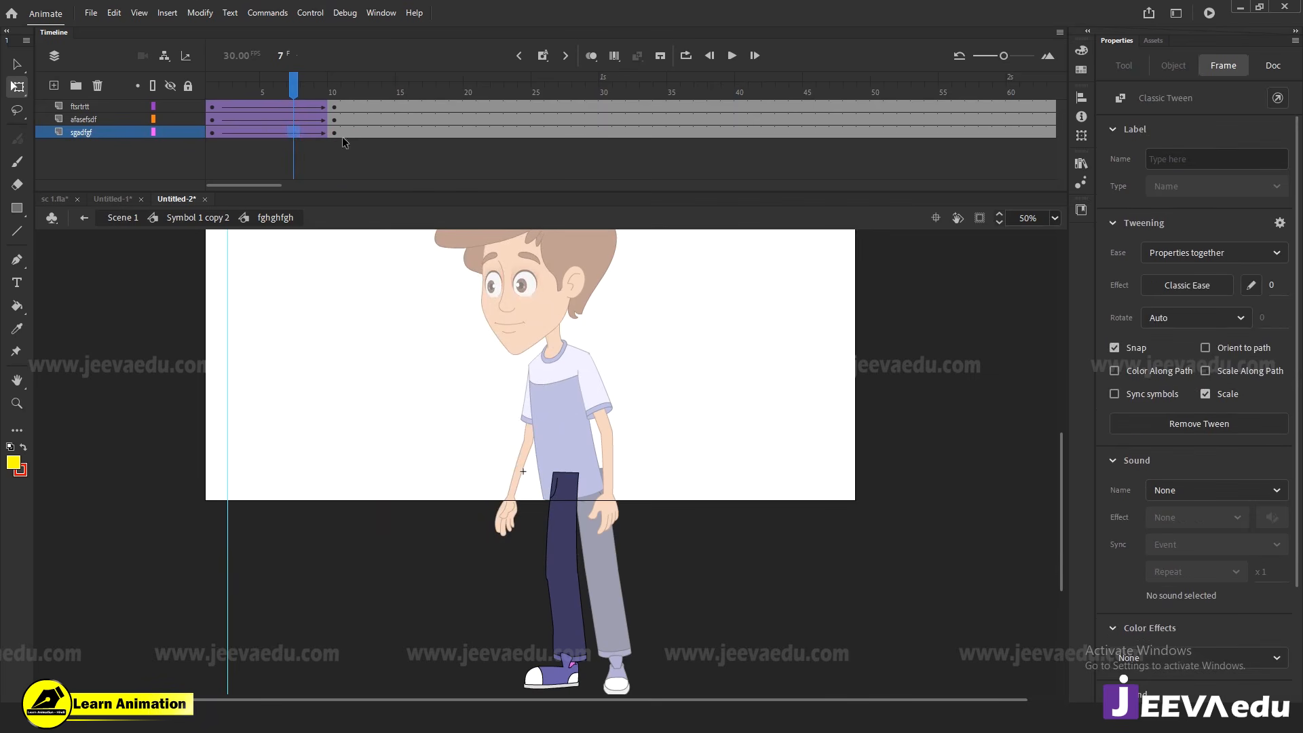
left_click(310, 107)
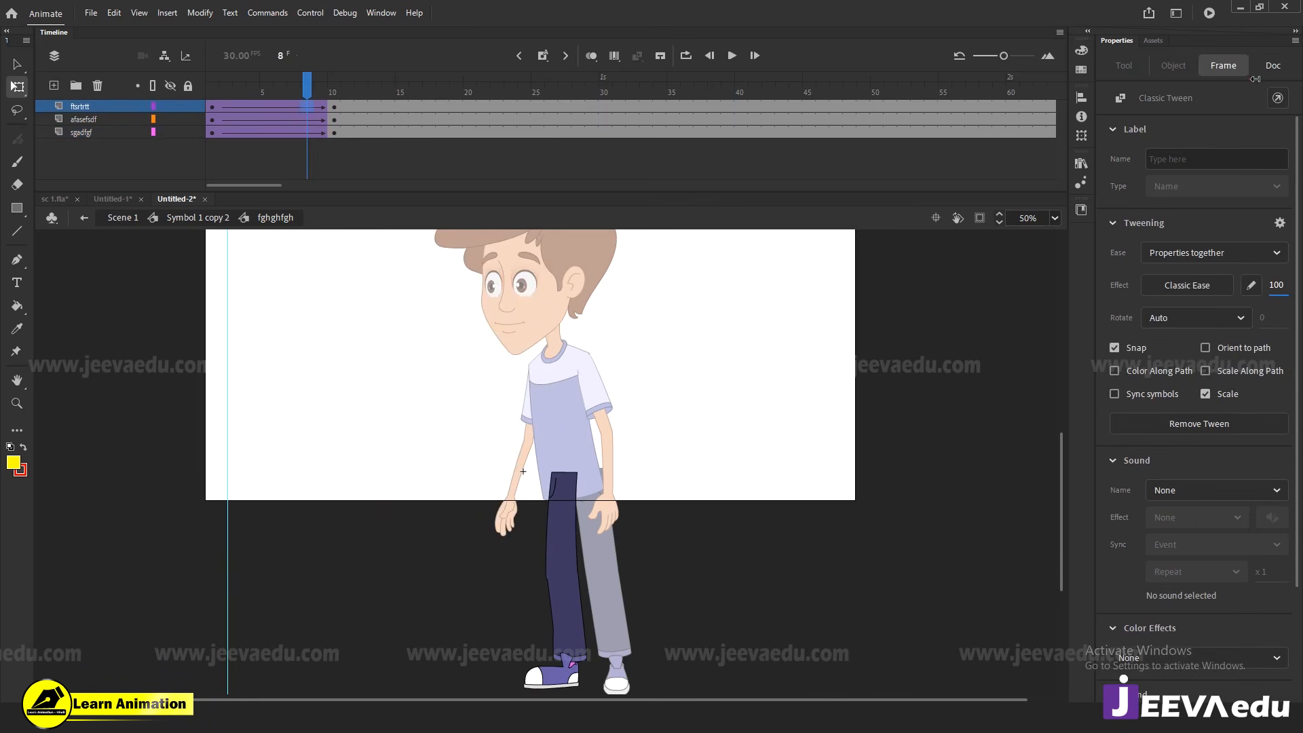
left_click(323, 133)
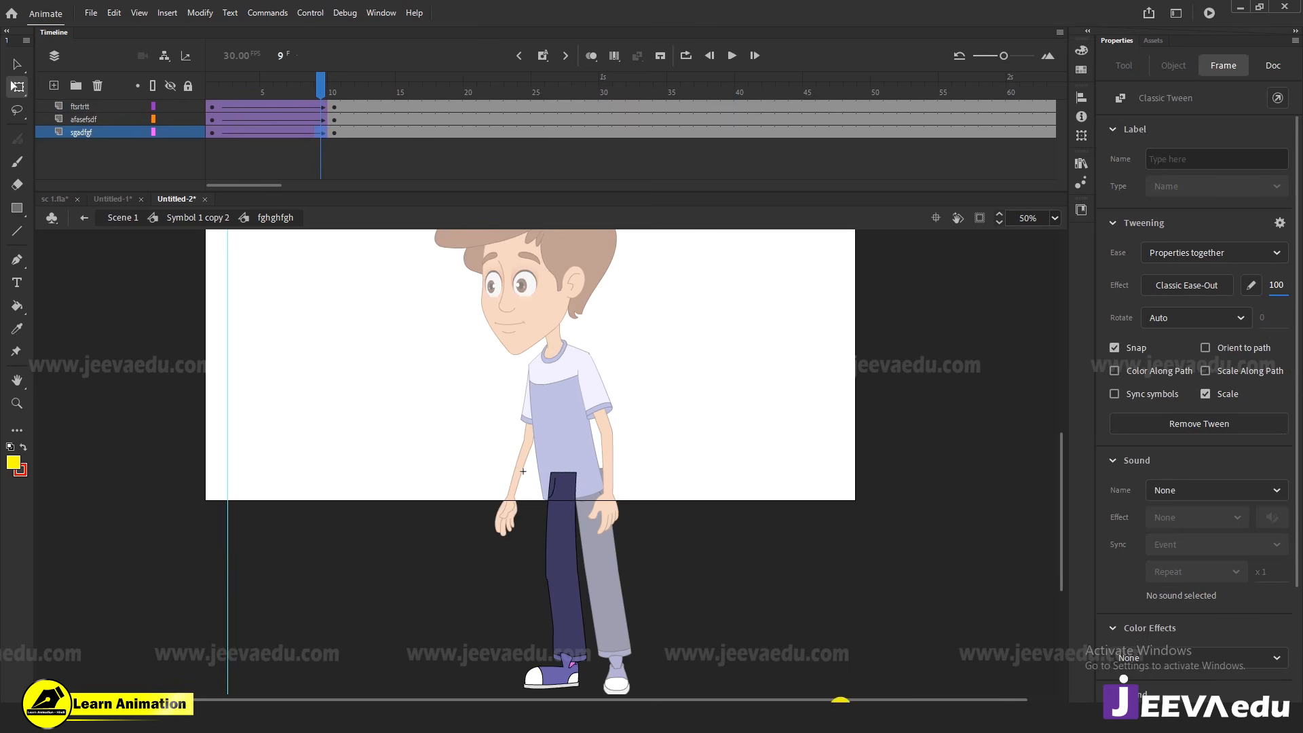
On frame 1, select the whole leading leg, place its transformation point at the foot and rotate the leg slightly forward
left_click_drag(333, 96, 222, 109)
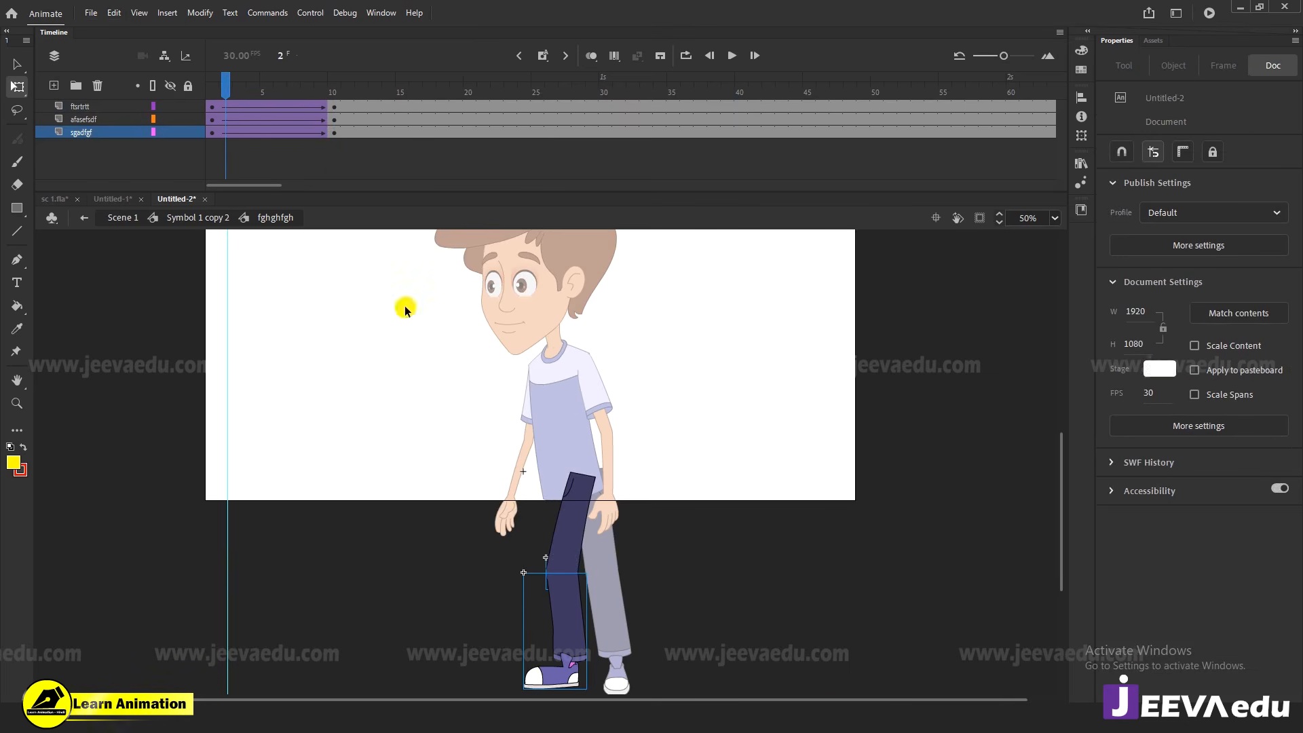
left_click(211, 108)
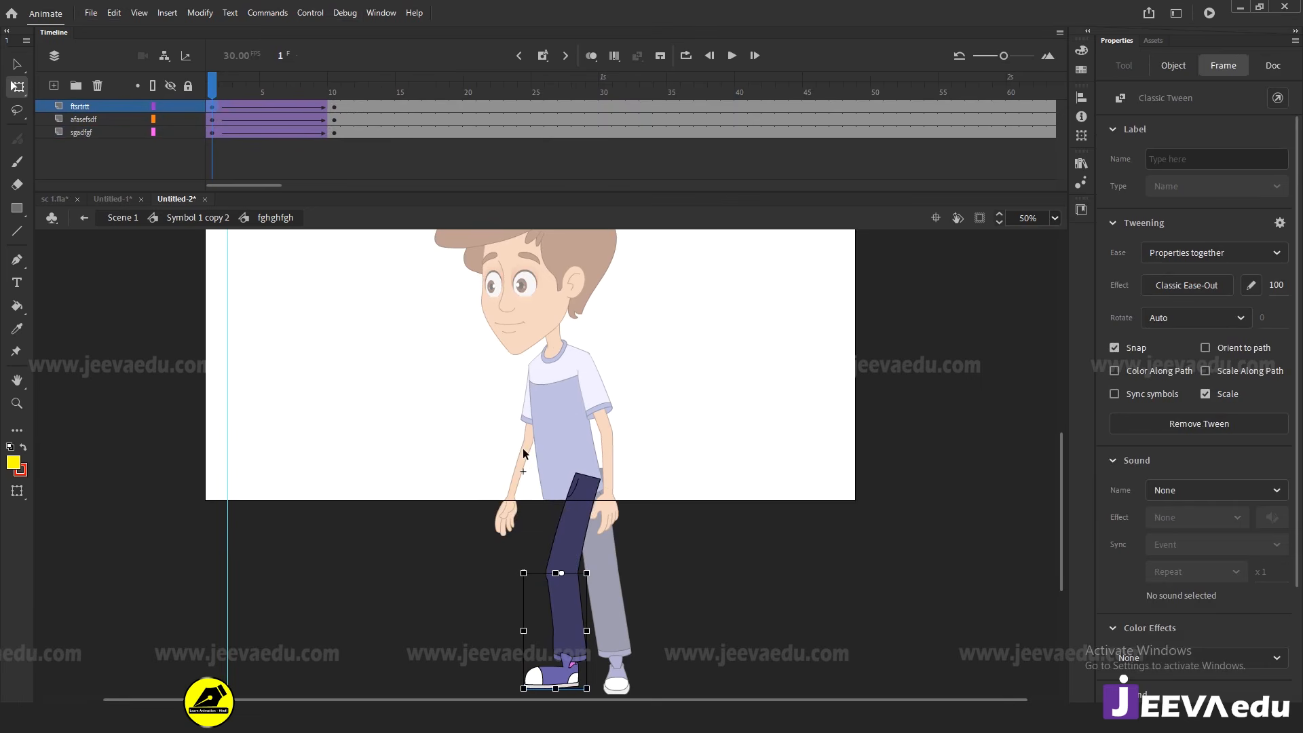
left_click_drag(523, 448, 631, 688)
left_click_drag(644, 588, 631, 552)
left_click(550, 543)
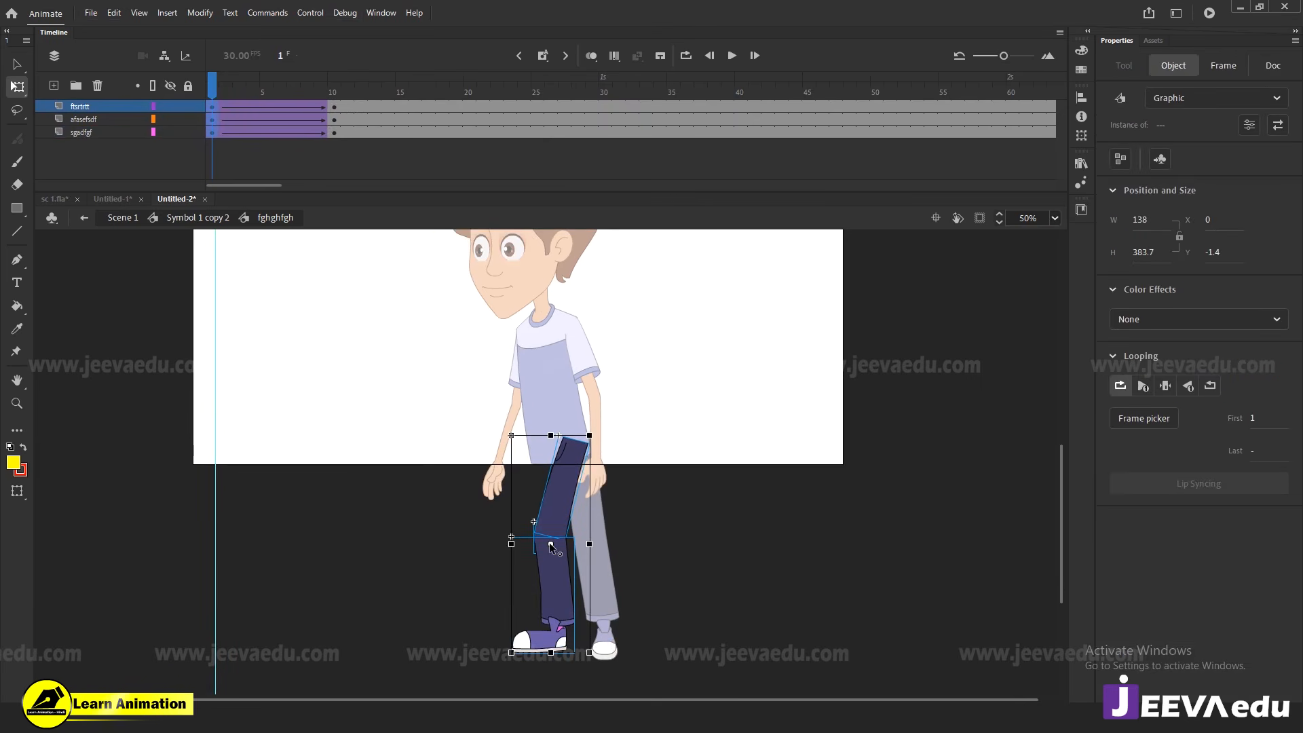
left_click_drag(550, 543, 540, 633)
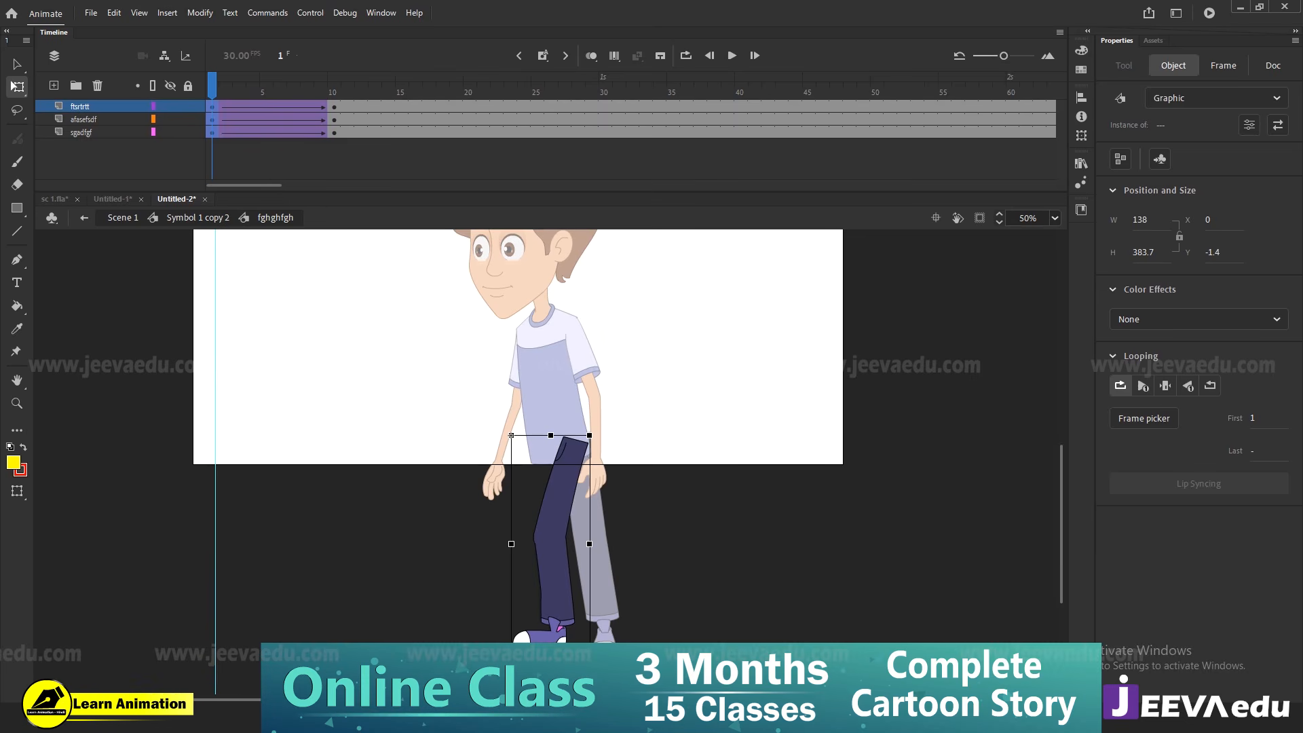
left_click(518, 446)
left_click_drag(518, 431, 498, 440)
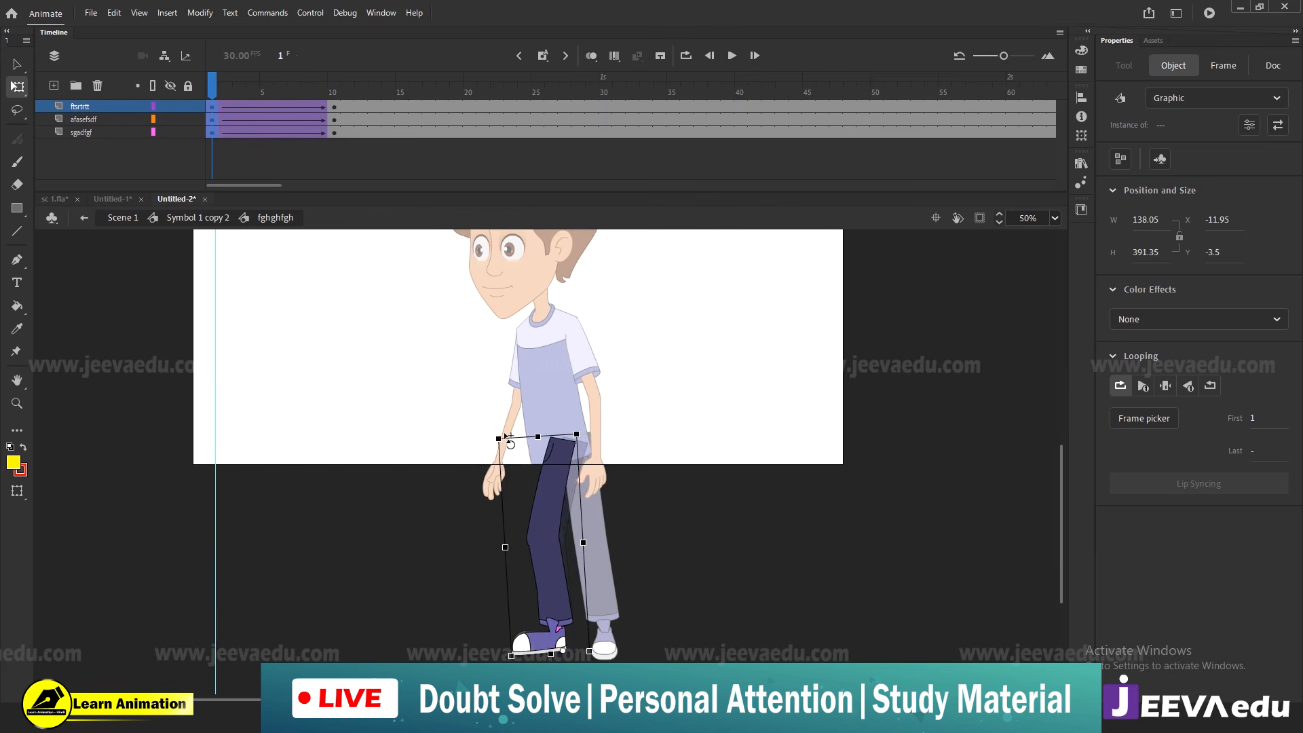
Tilt the leading leg's thigh slightly backward on frame 1 and slightly forward on frame 10
left_click(567, 459)
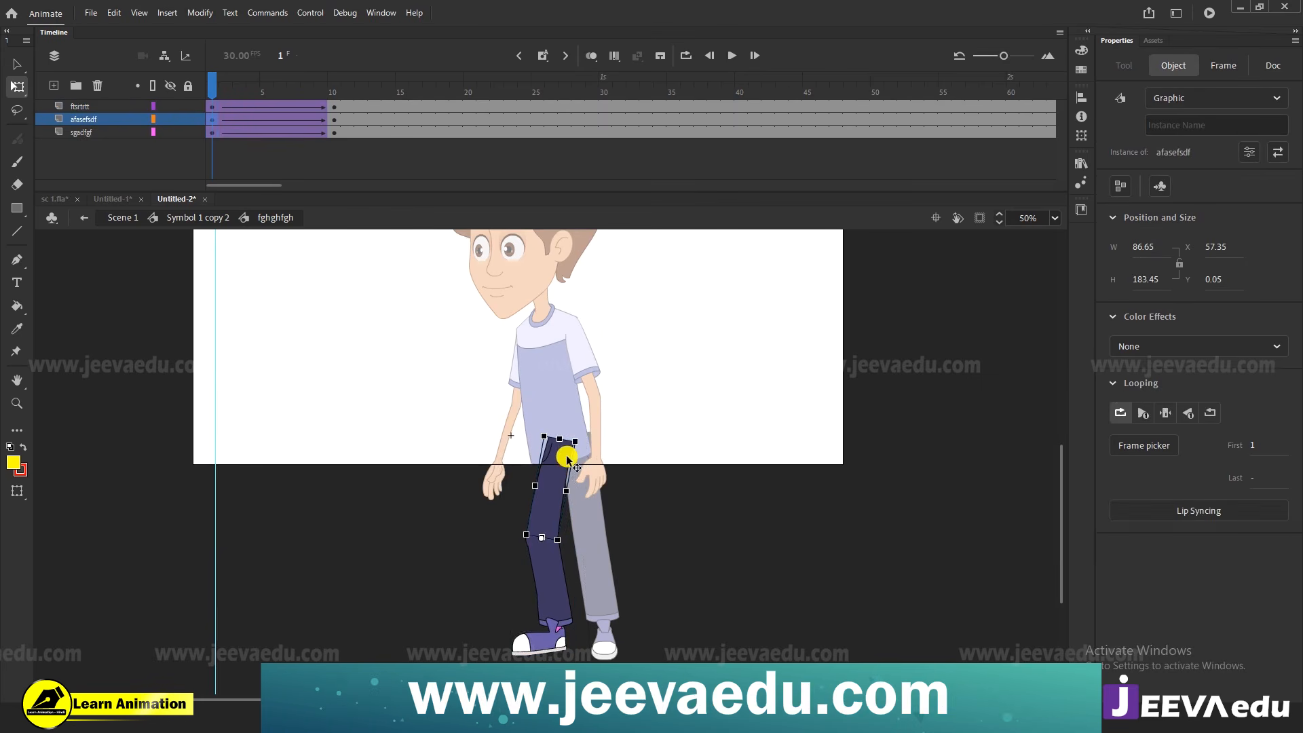
left_click_drag(578, 436, 582, 445)
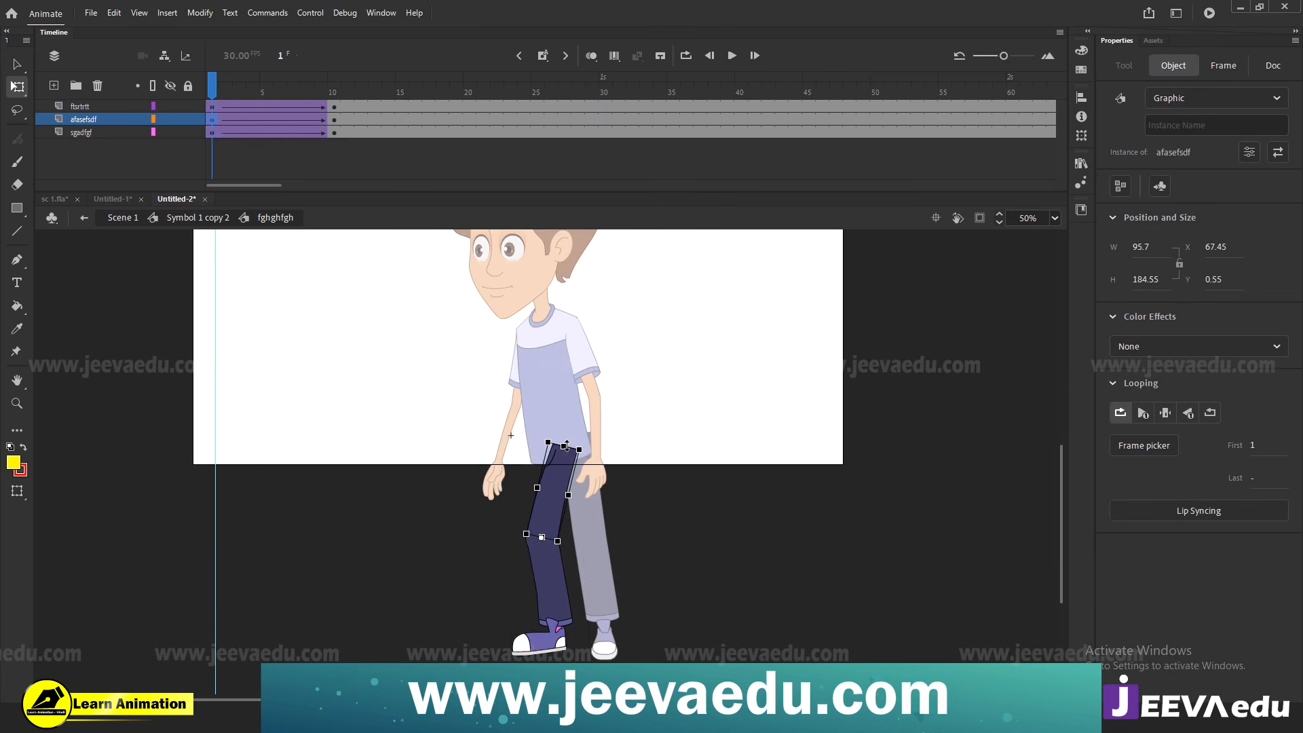
left_click_drag(212, 83, 316, 169)
left_click(547, 453)
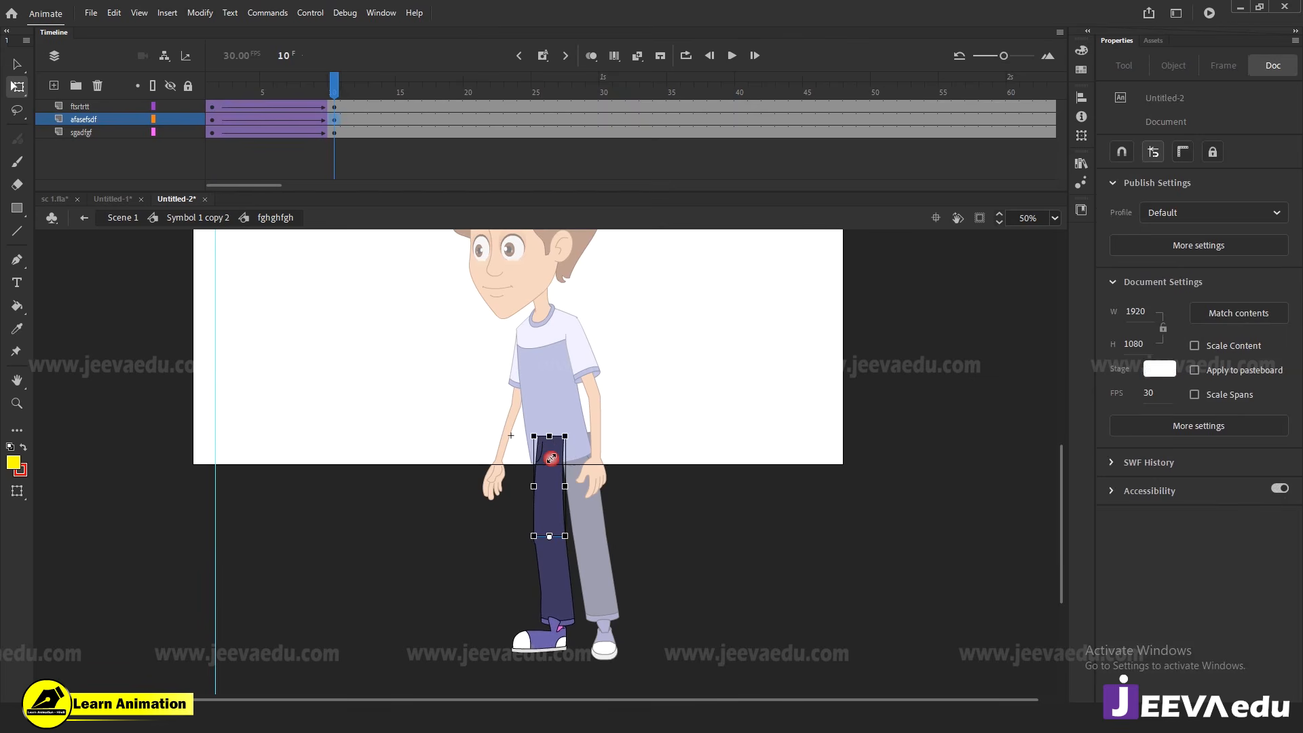
left_click(551, 459)
left_click_drag(573, 429, 575, 430)
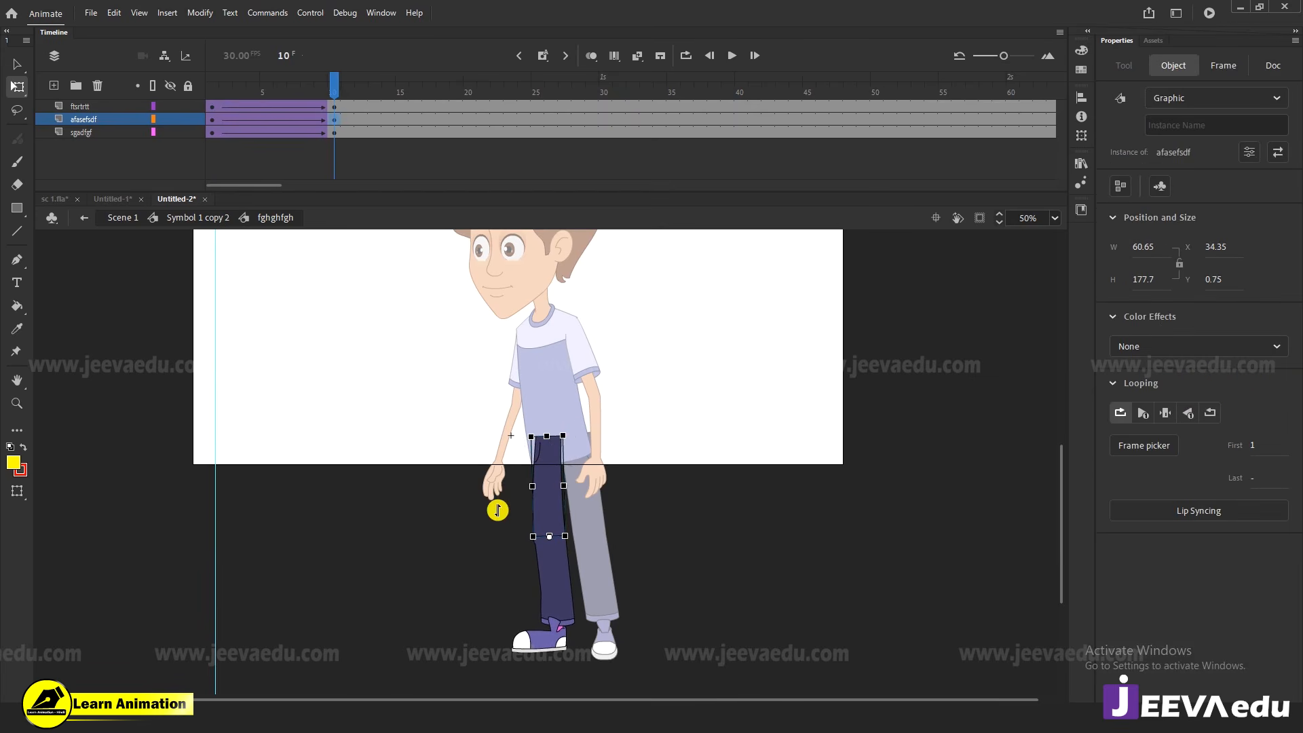
Return to frame 1 and shorten the leading leg's thigh slightly toward the knee
left_click_drag(337, 91, 46, 177)
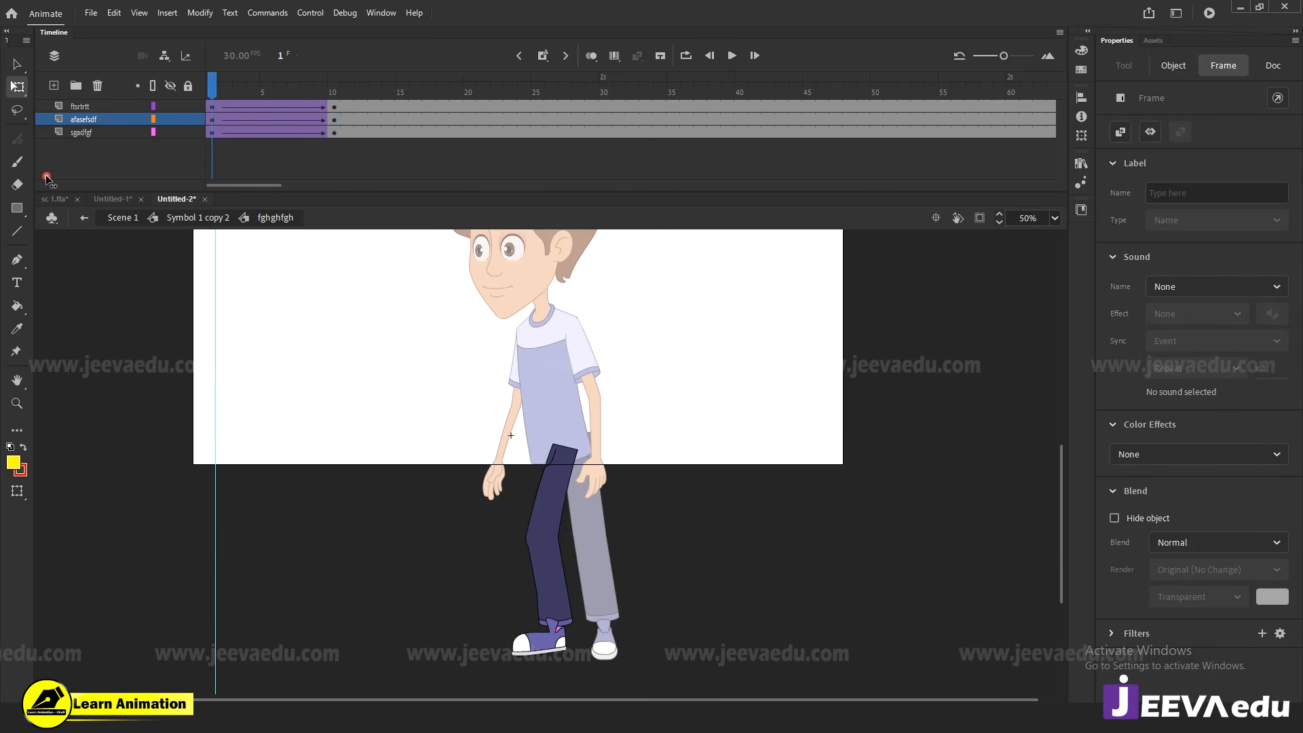
left_click(46, 178)
left_click(568, 491)
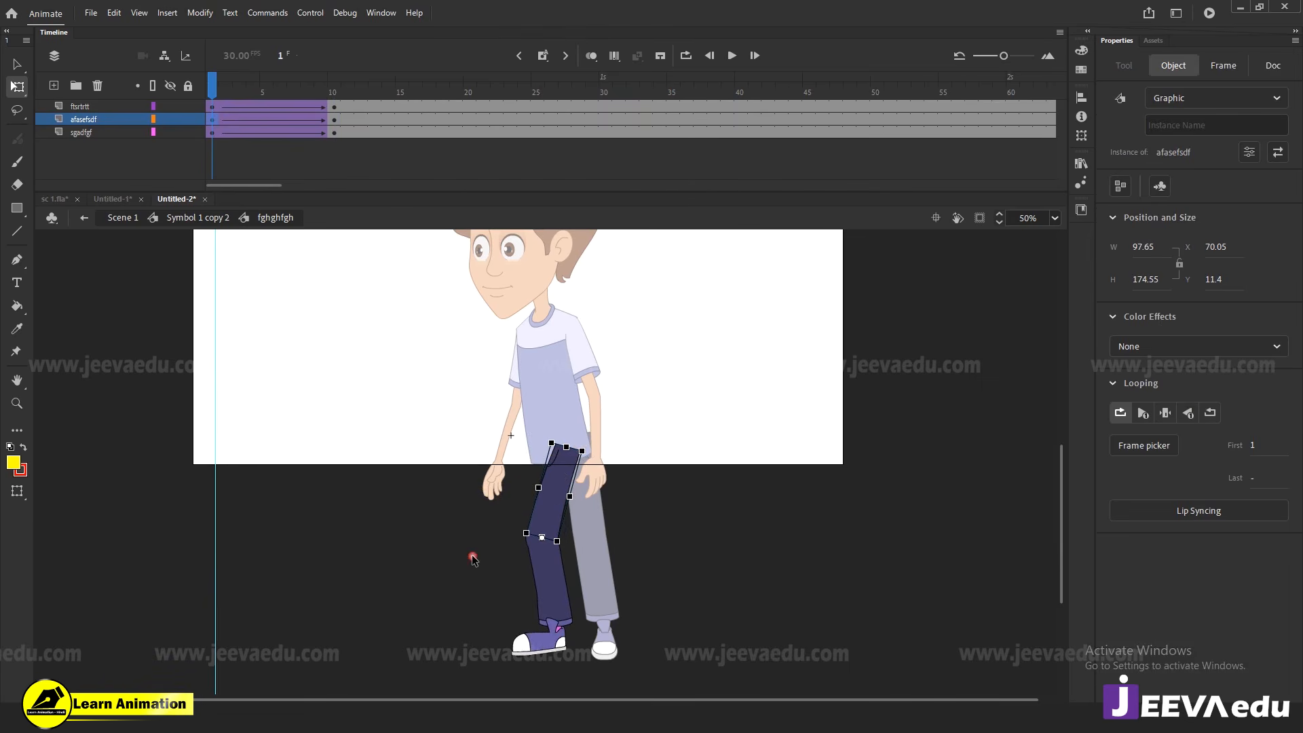
Rotate the whole leading leg slightly forward about its foot on frame 1 and return to the boy's symbol
left_click(489, 466)
left_click_drag(466, 442, 621, 676)
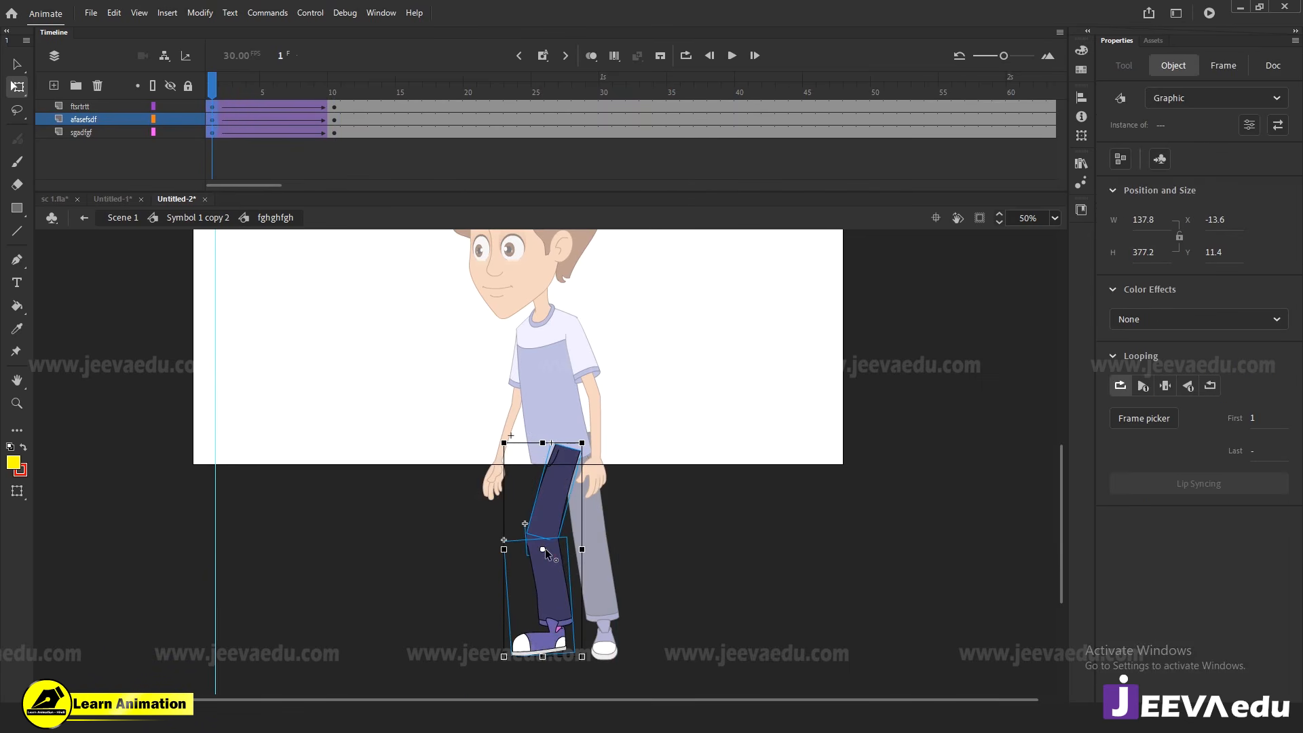
left_click_drag(544, 550, 564, 650)
left_click_drag(588, 442, 582, 444)
left_click(572, 419)
left_click(563, 467)
double_click(416, 473)
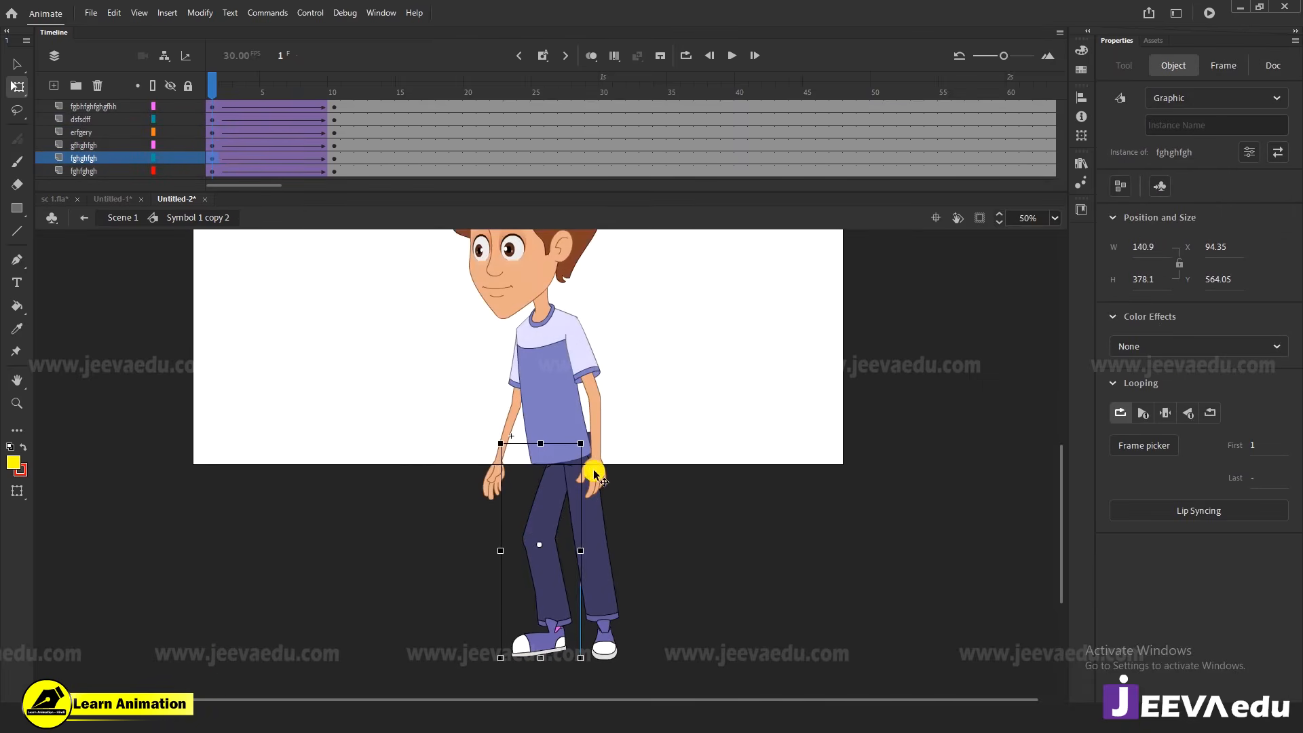
Open the symbol of the boy's trailing leg for editing
left_click_drag(634, 503, 638, 553)
key("v")
left_click(475, 425)
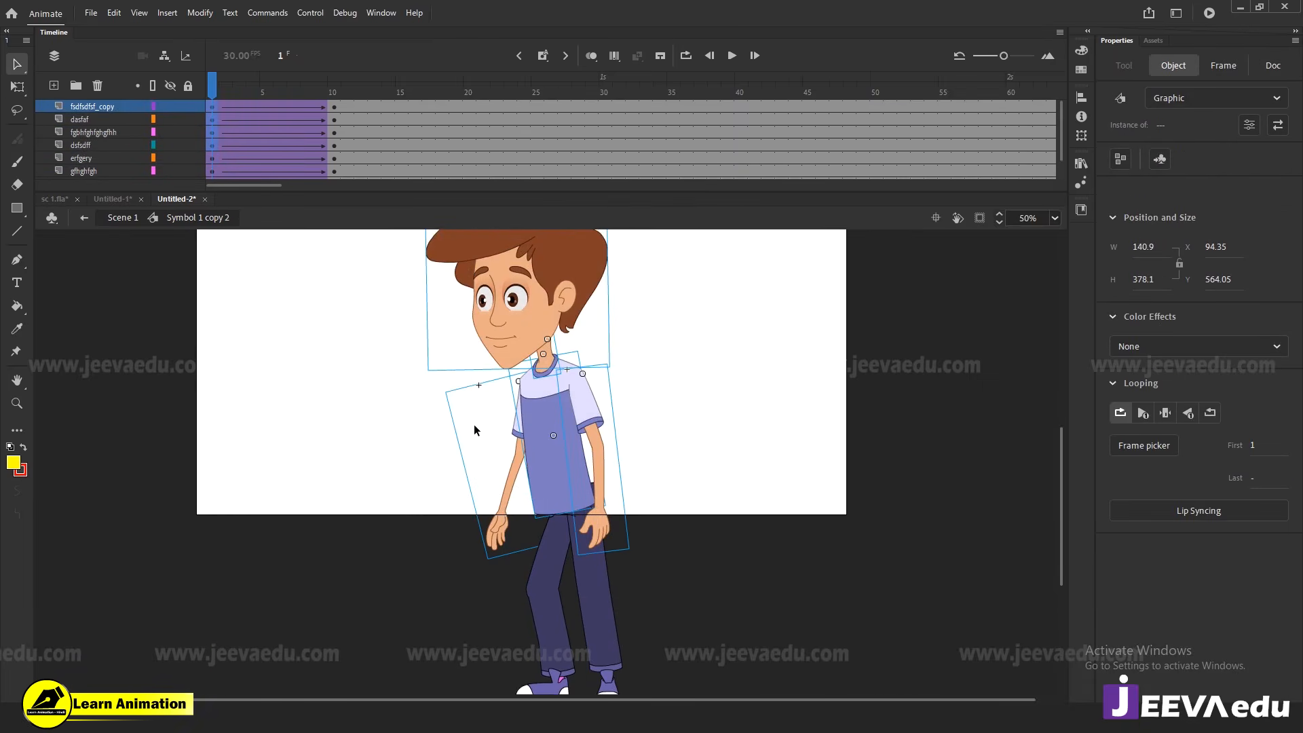
left_click(602, 606)
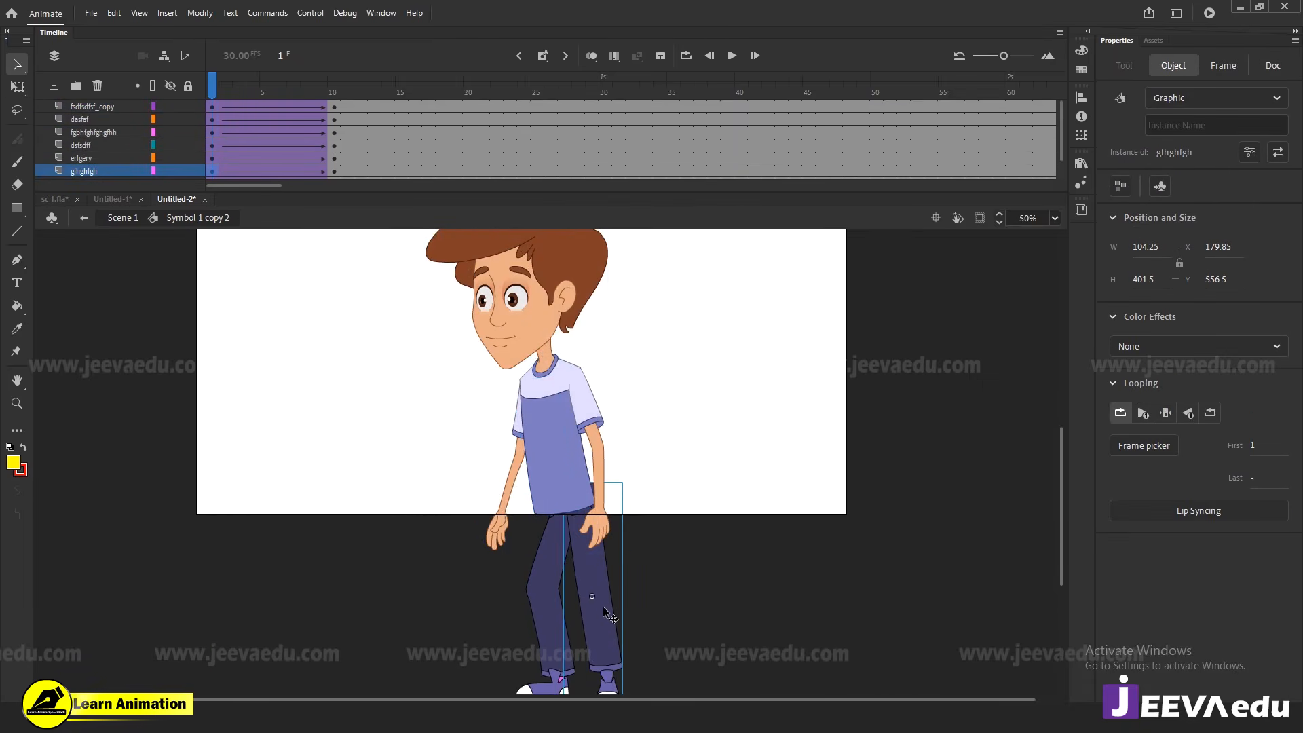
double_click(603, 605)
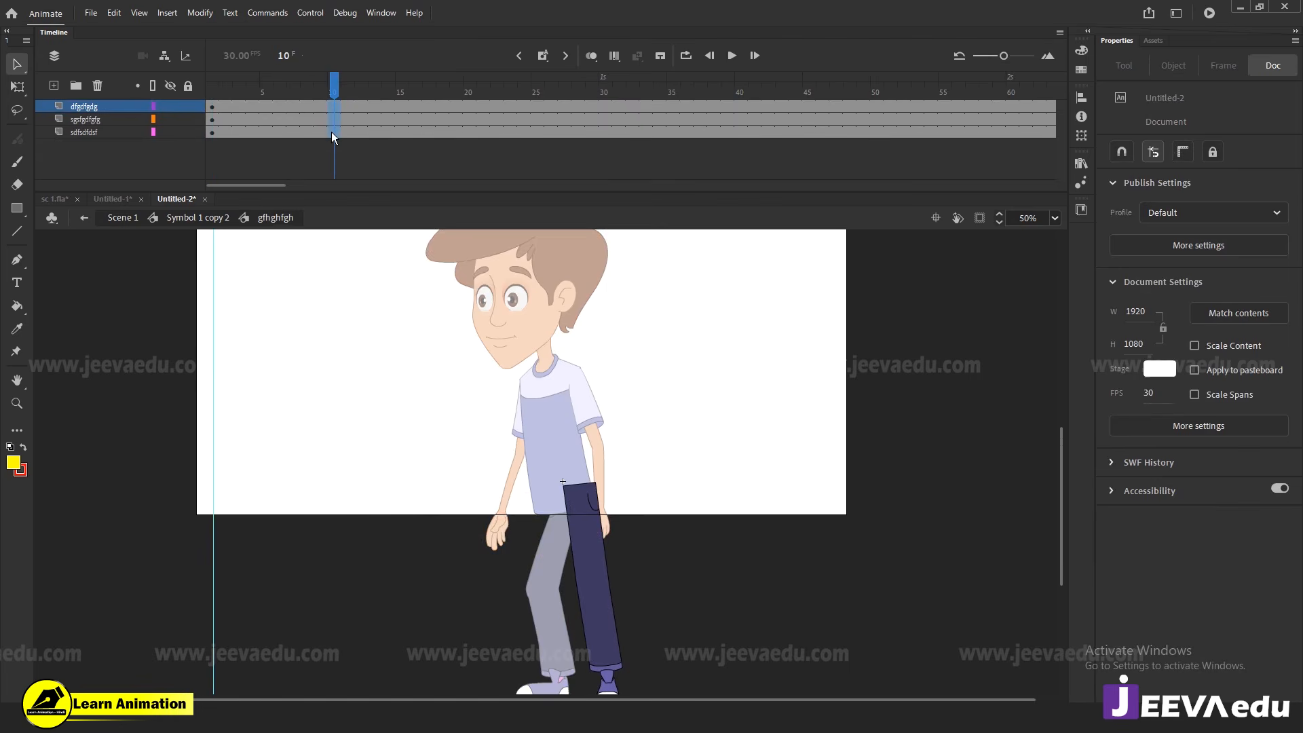
Add keyframes at frame 10 on all three trailing-leg layers and create classic tweens from frame 1
key("F6")
left_click_drag(291, 107, 271, 133)
right_click(276, 125)
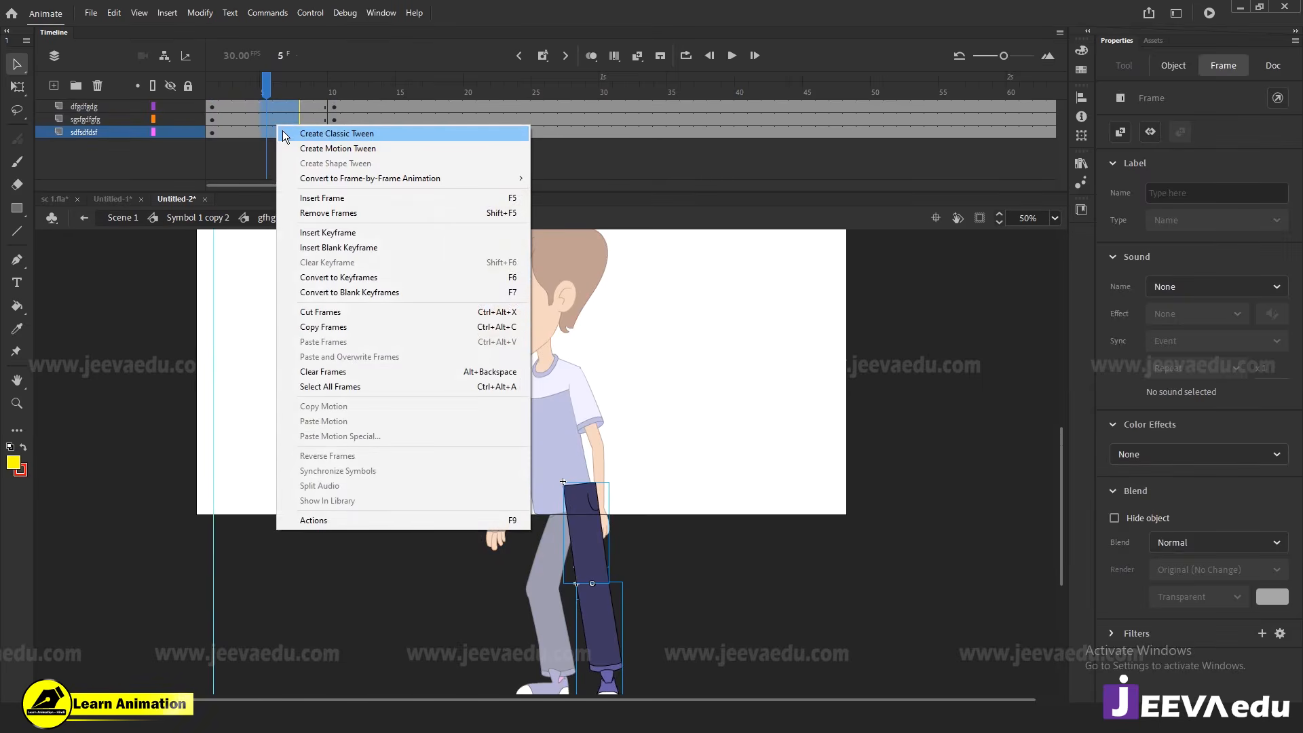
left_click(282, 130)
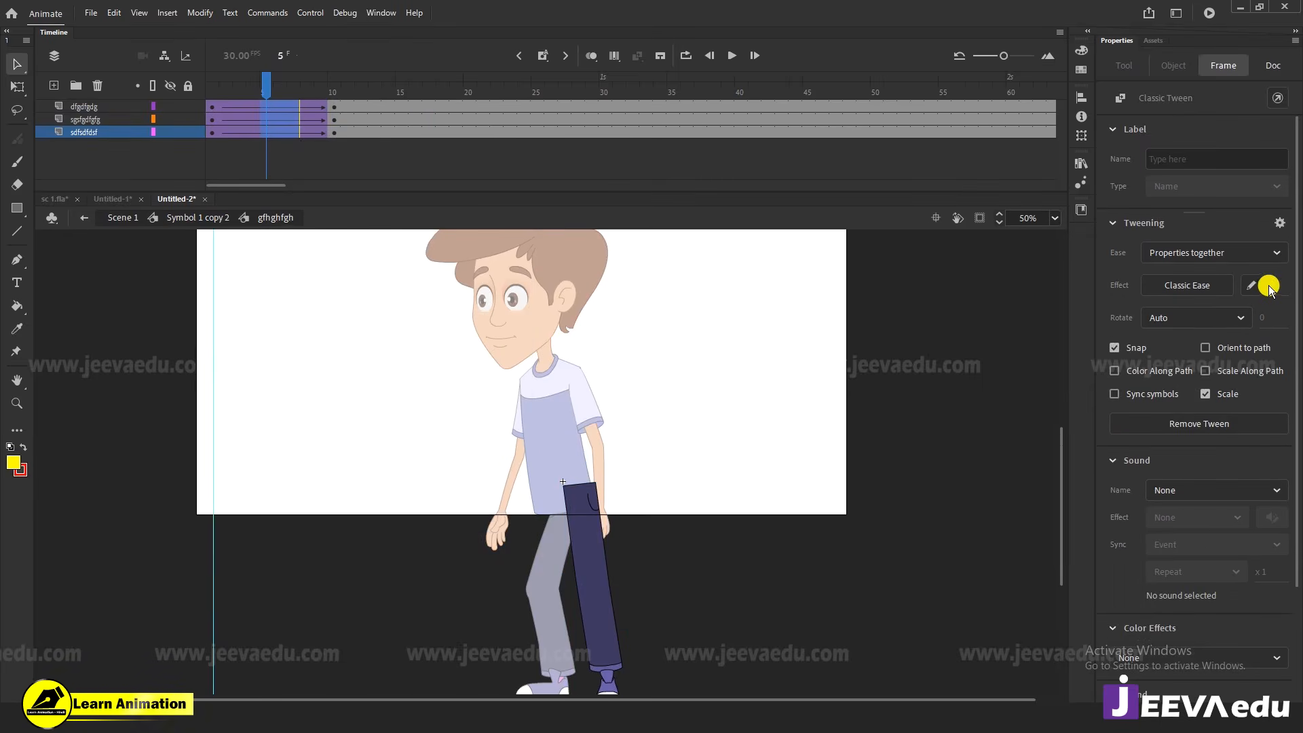
left_click_drag(223, 92, 191, 109)
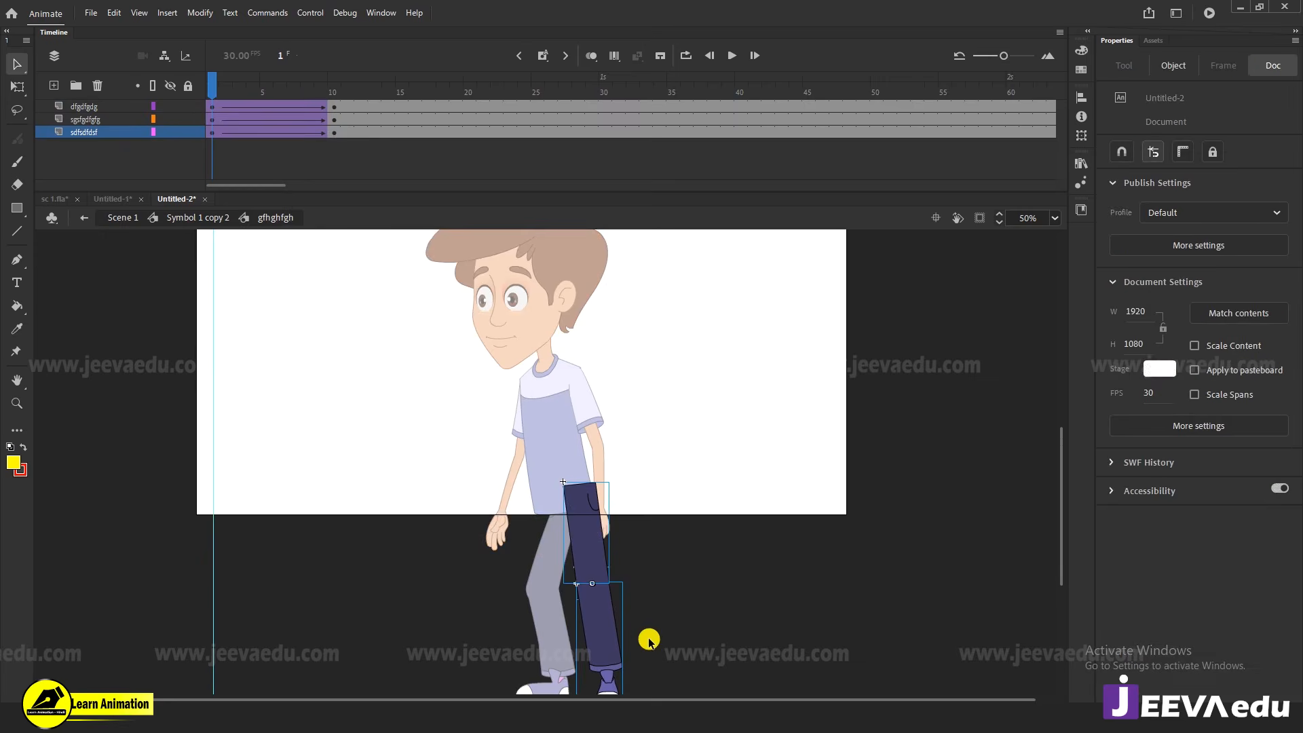
On frame 1, rotate the trailing leg's thigh backward about the knee so the leg bends
left_click_drag(658, 624, 649, 583)
left_click(577, 481)
key("q")
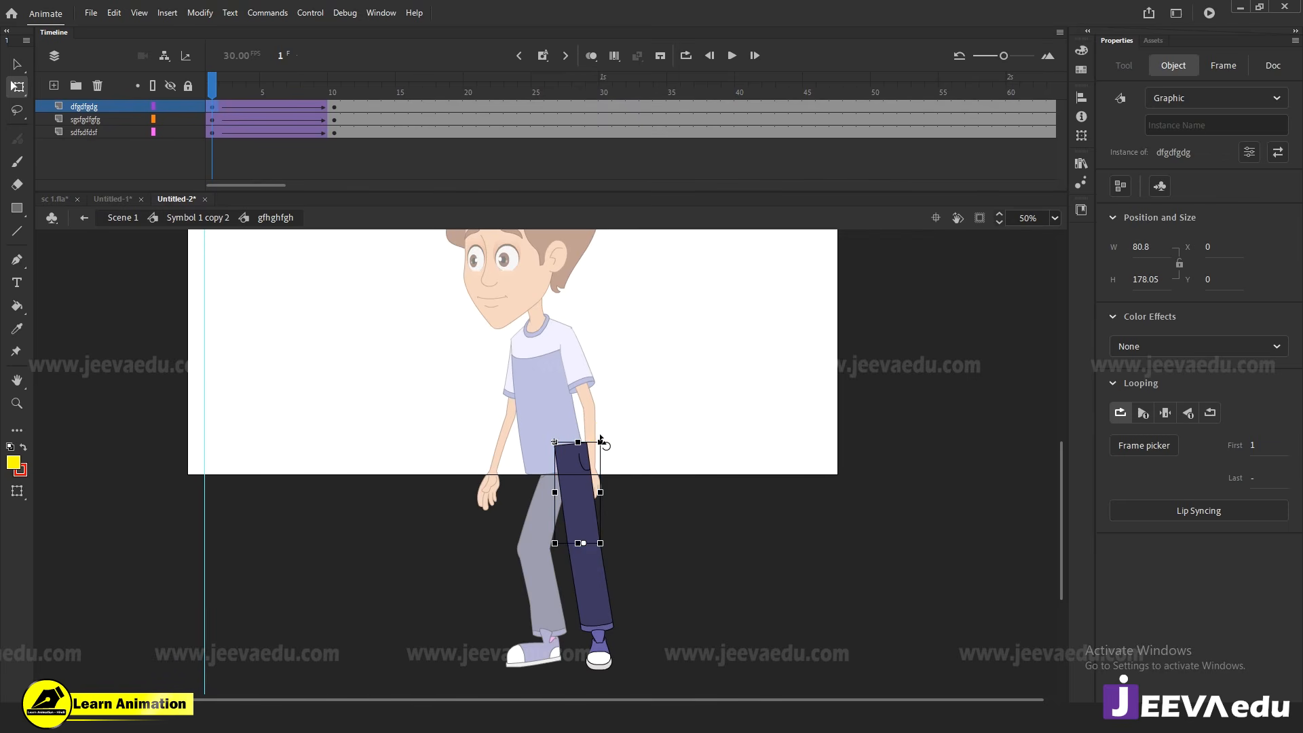
mouse_move(597, 441)
left_mouse_down()
mouse_move(637, 470)
mouse_move(617, 455)
left_mouse_up()
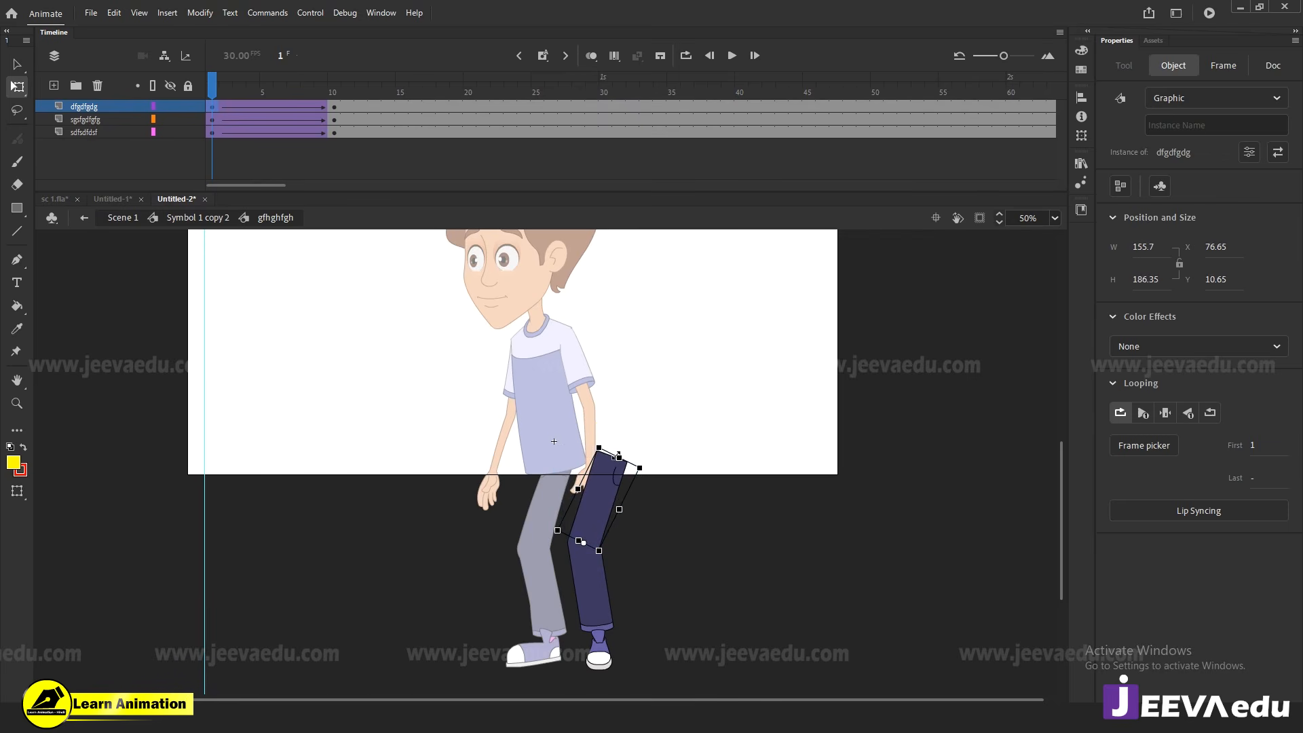
Select the thigh and shin together, move their pivot to the foot, and rotate the bent leg forward toward the hips
left_click_drag(684, 511, 600, 620)
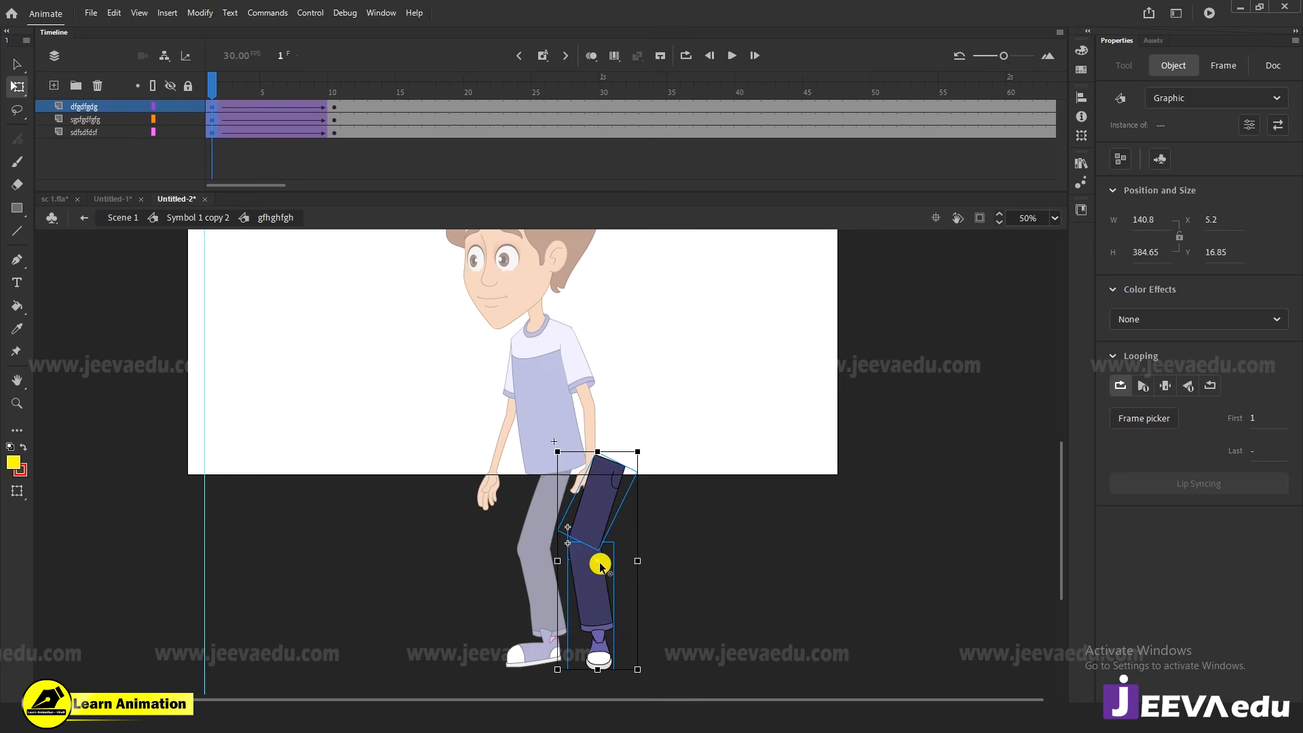
left_click_drag(600, 565, 600, 638)
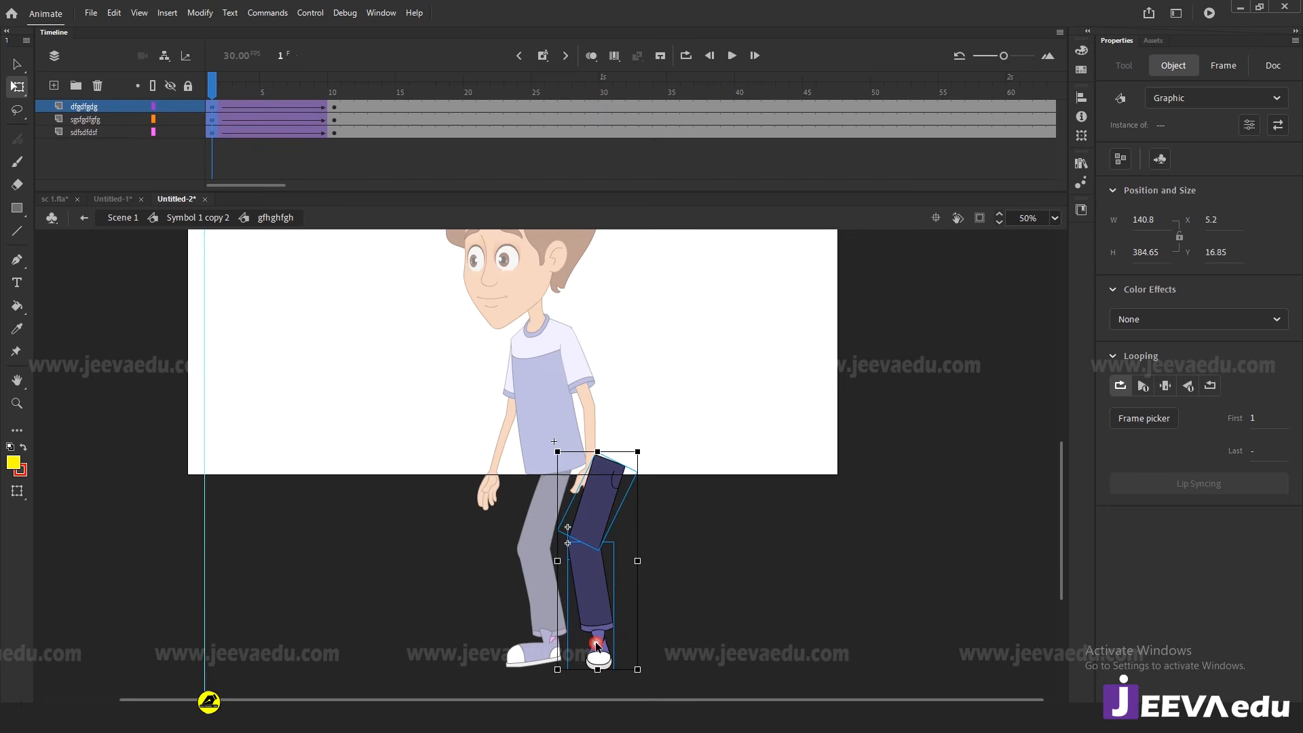
left_click_drag(645, 448, 627, 452)
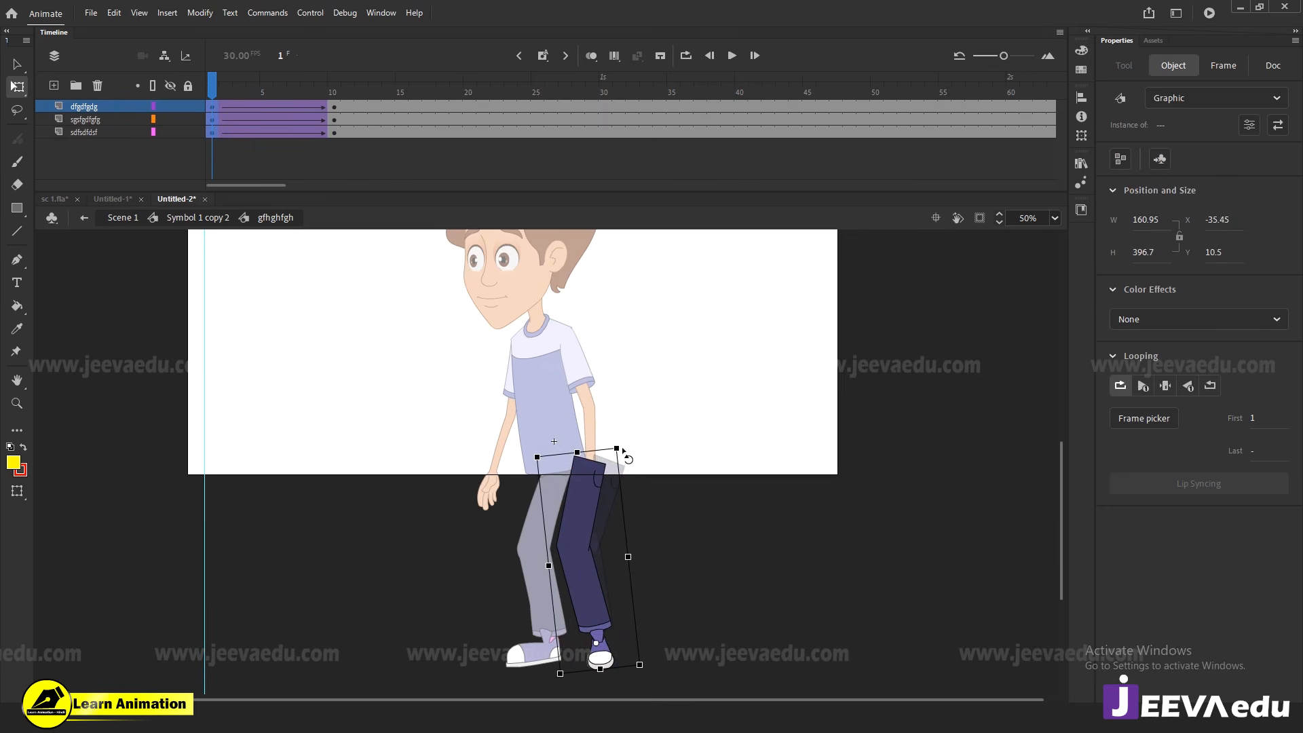
Fine-tune the trailing thigh's rotation on frame 1 so it meets the hip and return to the boy's symbol
left_click(623, 453)
left_click(603, 452)
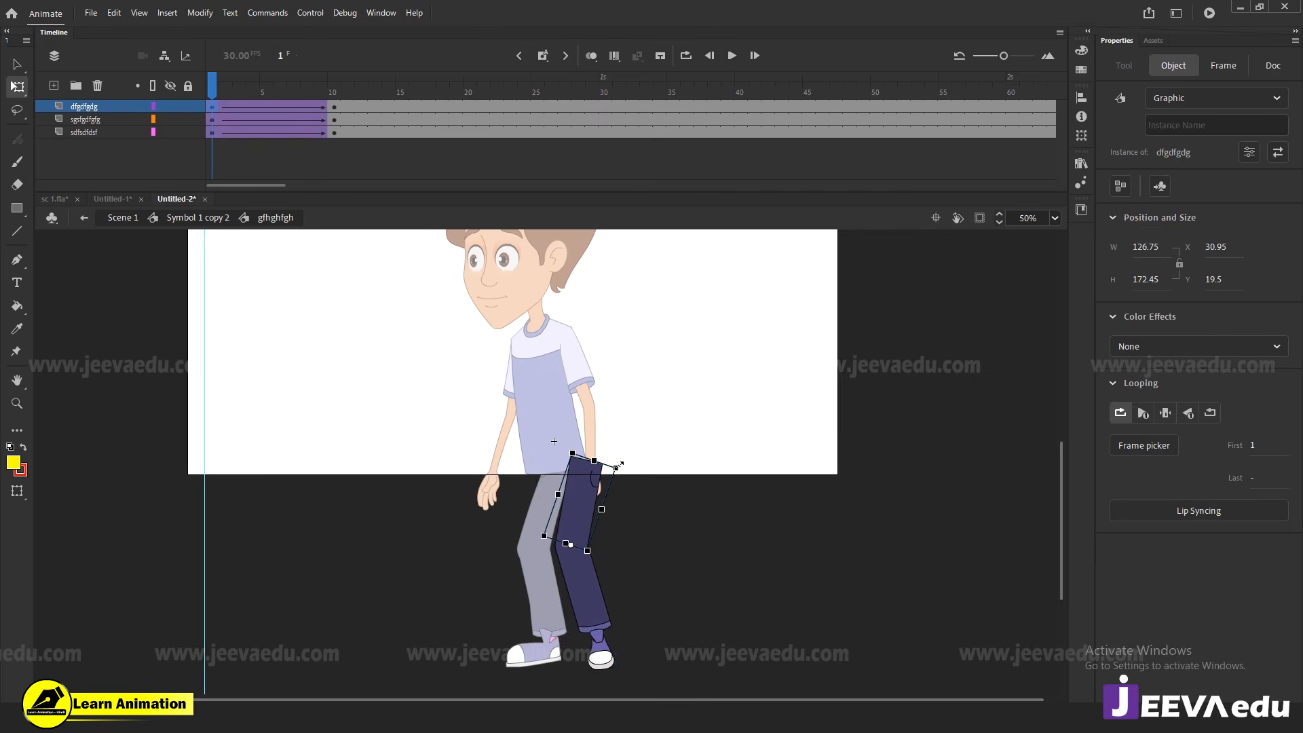
left_click_drag(621, 464, 626, 478)
left_click(619, 431)
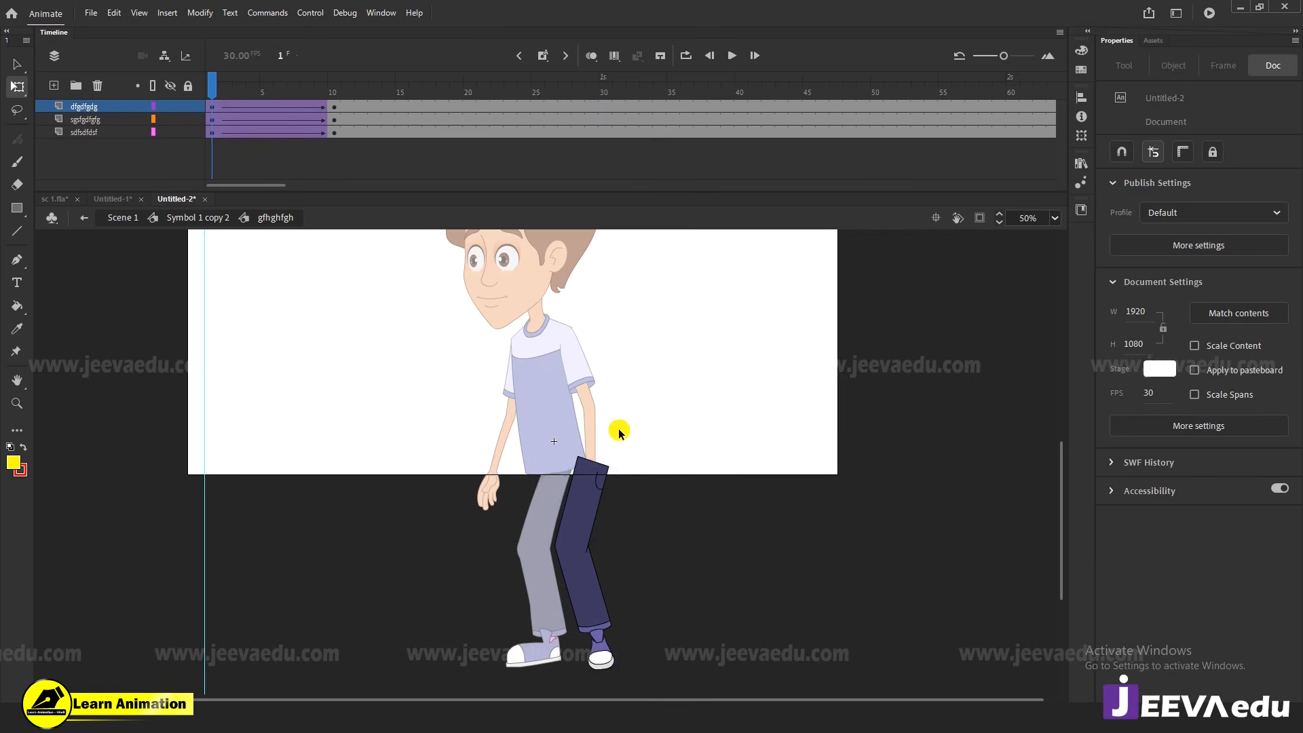
left_click(567, 485)
left_click_drag(620, 464, 624, 468)
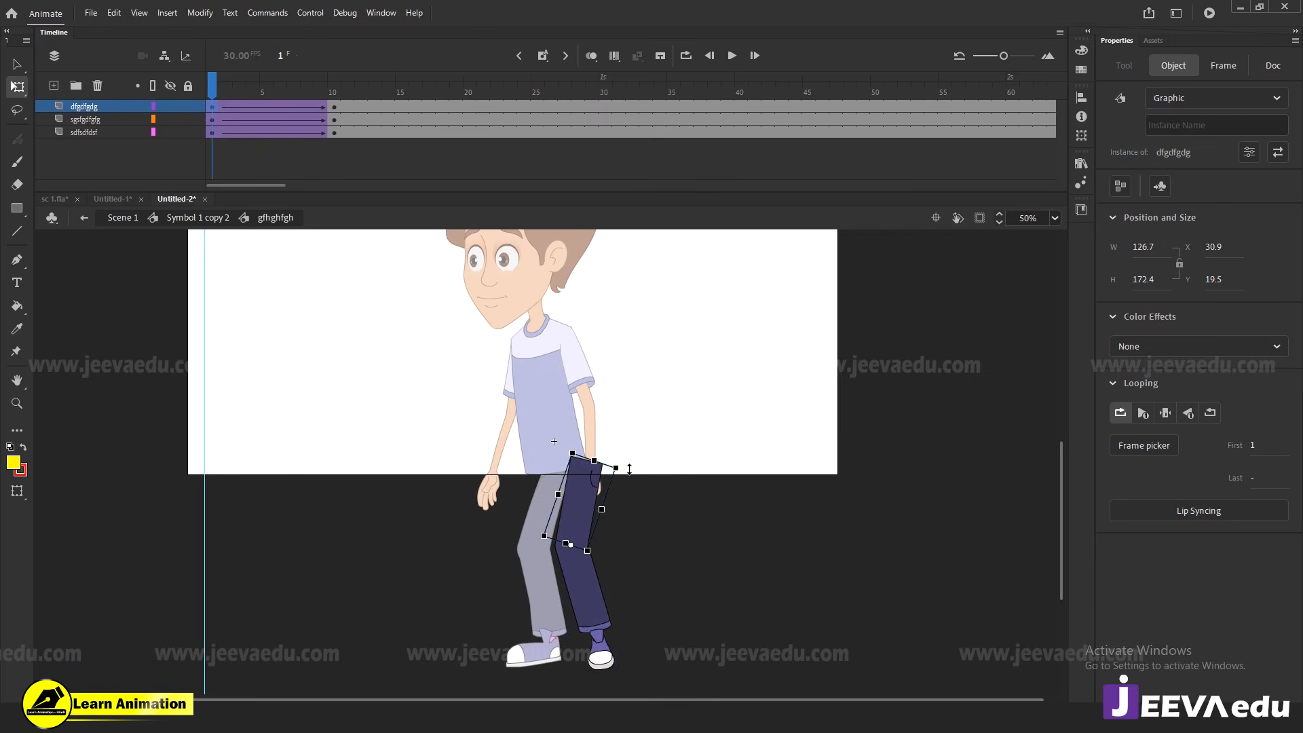
double_click(650, 436)
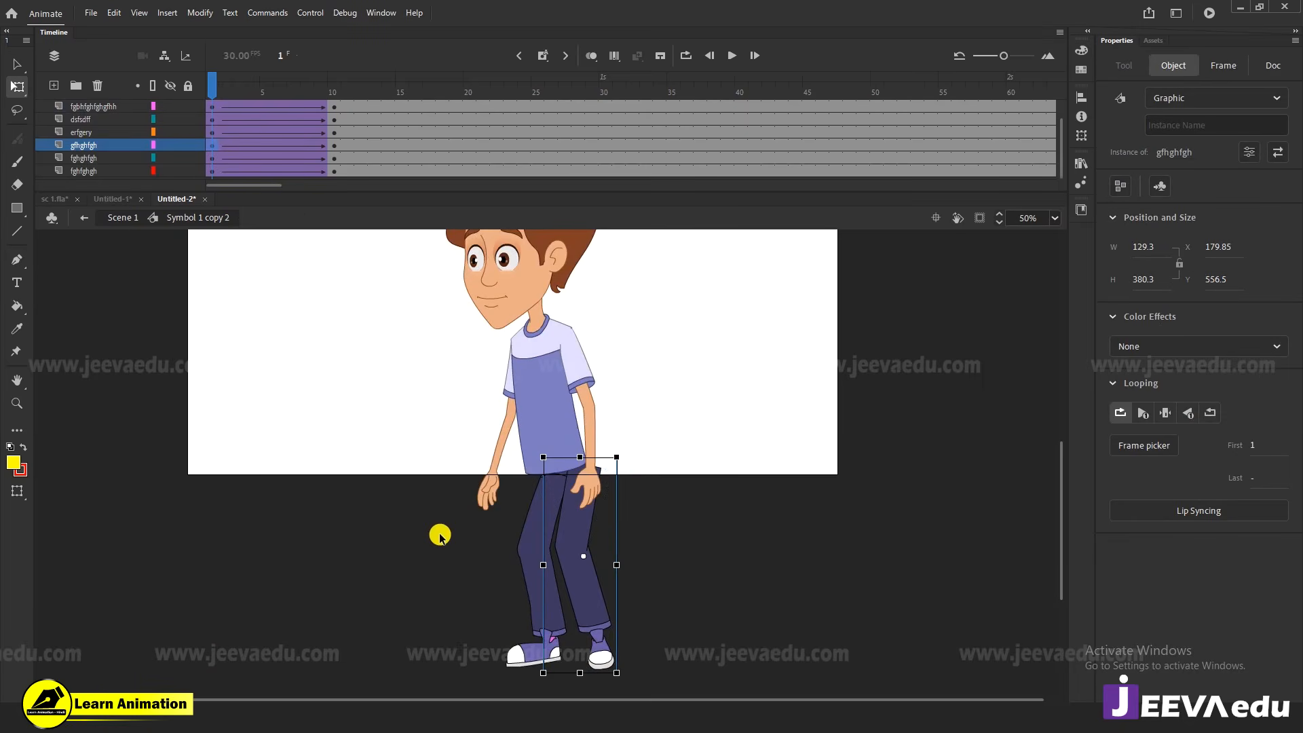
On frame 1, move the trousers' waist piece back over the hips and rotate it to match the bent thighs
left_click(583, 473)
key("v")
left_click(512, 470)
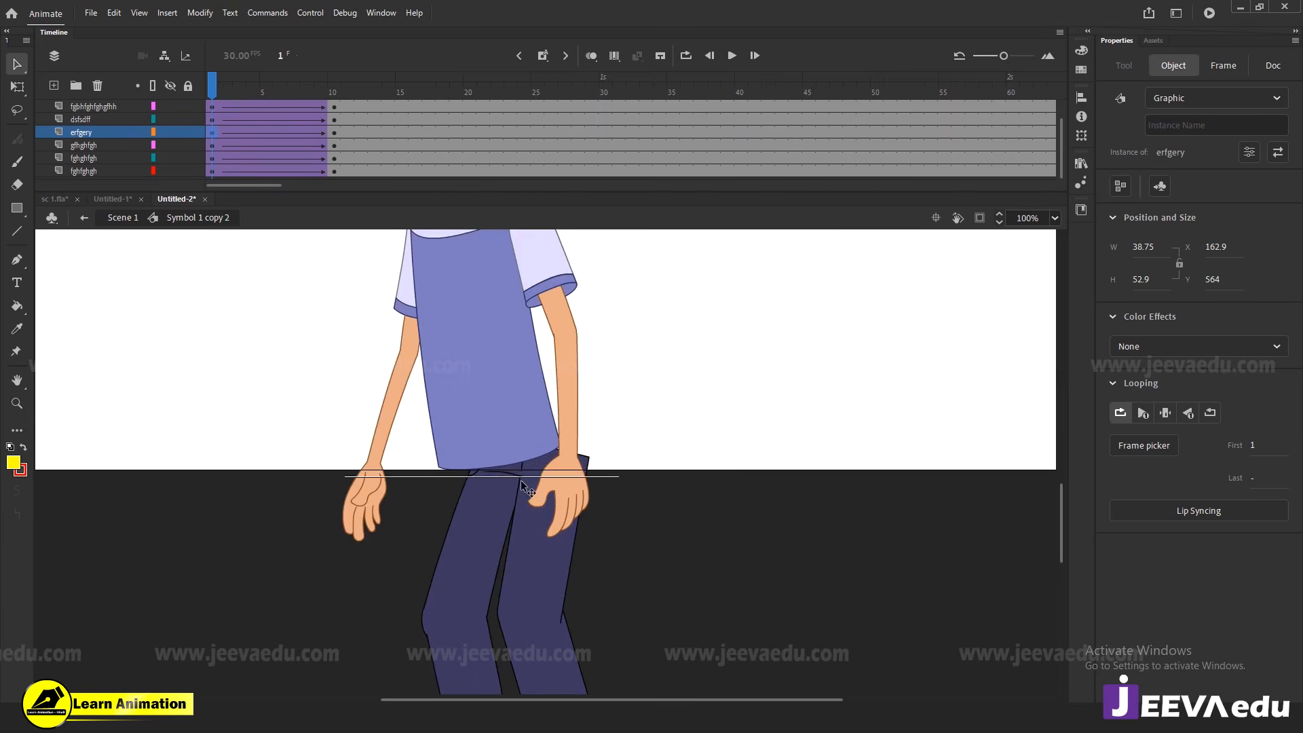
left_click_drag(522, 482, 535, 485)
key("q")
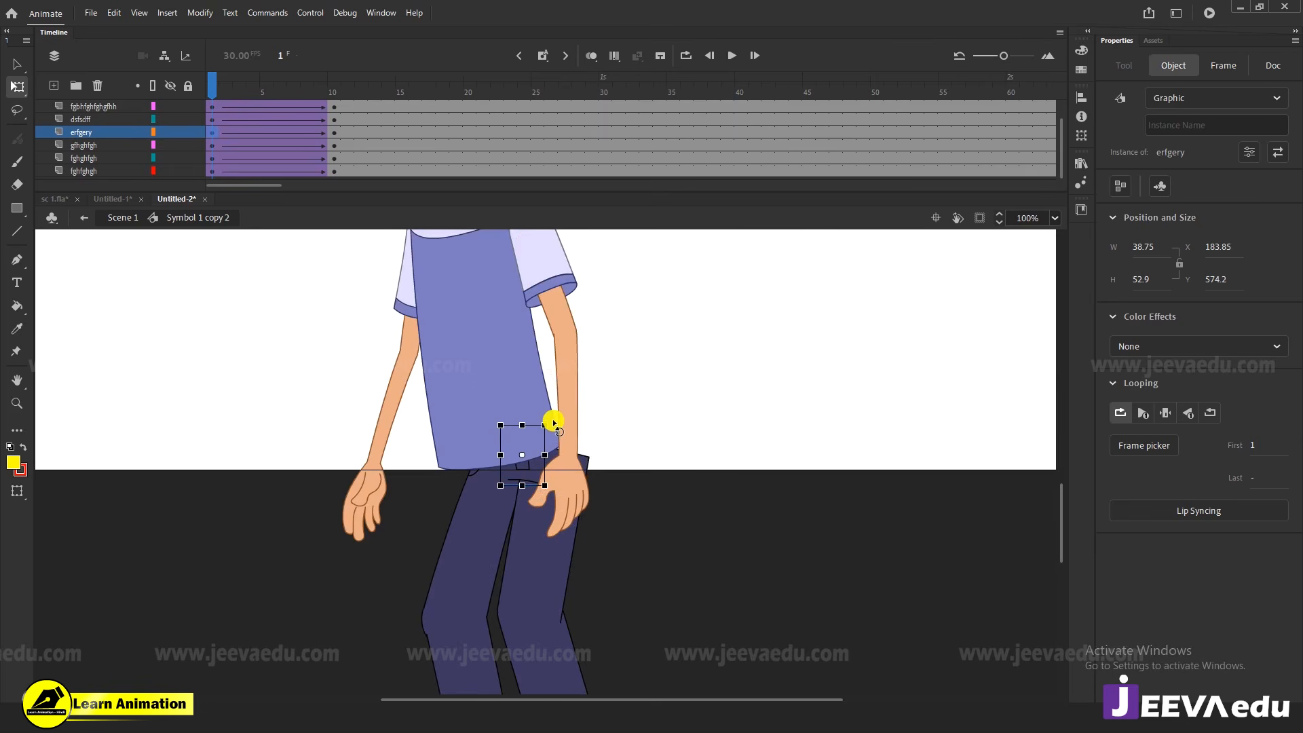
left_click_drag(554, 423, 524, 468)
left_click_drag(225, 92, 184, 144)
Select the boy's head, neck, torso and arms on frame 1 and shift them slightly backward over the bent legs
key("ctrl+space")
left_click(468, 462, "alt")
left_click_drag(487, 439, 529, 511)
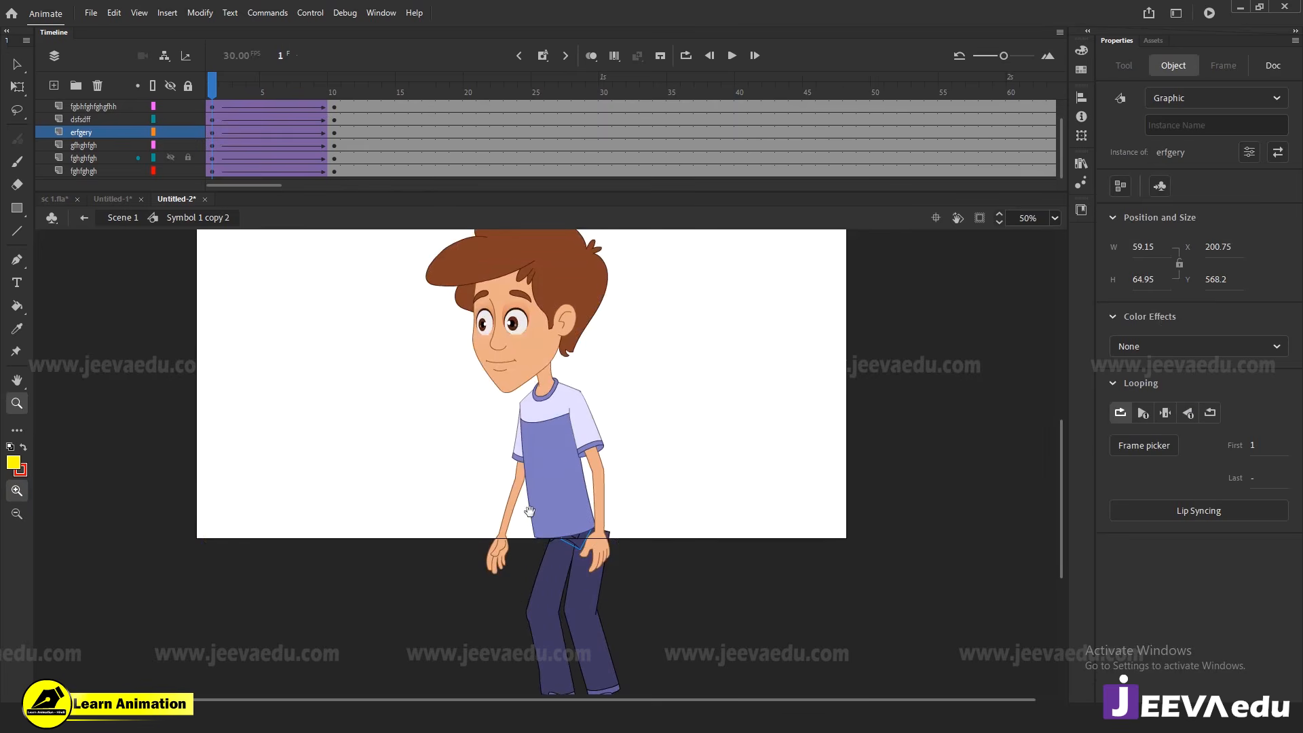
left_click(555, 470, "alt")
key("v")
left_click_drag(616, 334, 552, 473)
key("z")
left_click(546, 473)
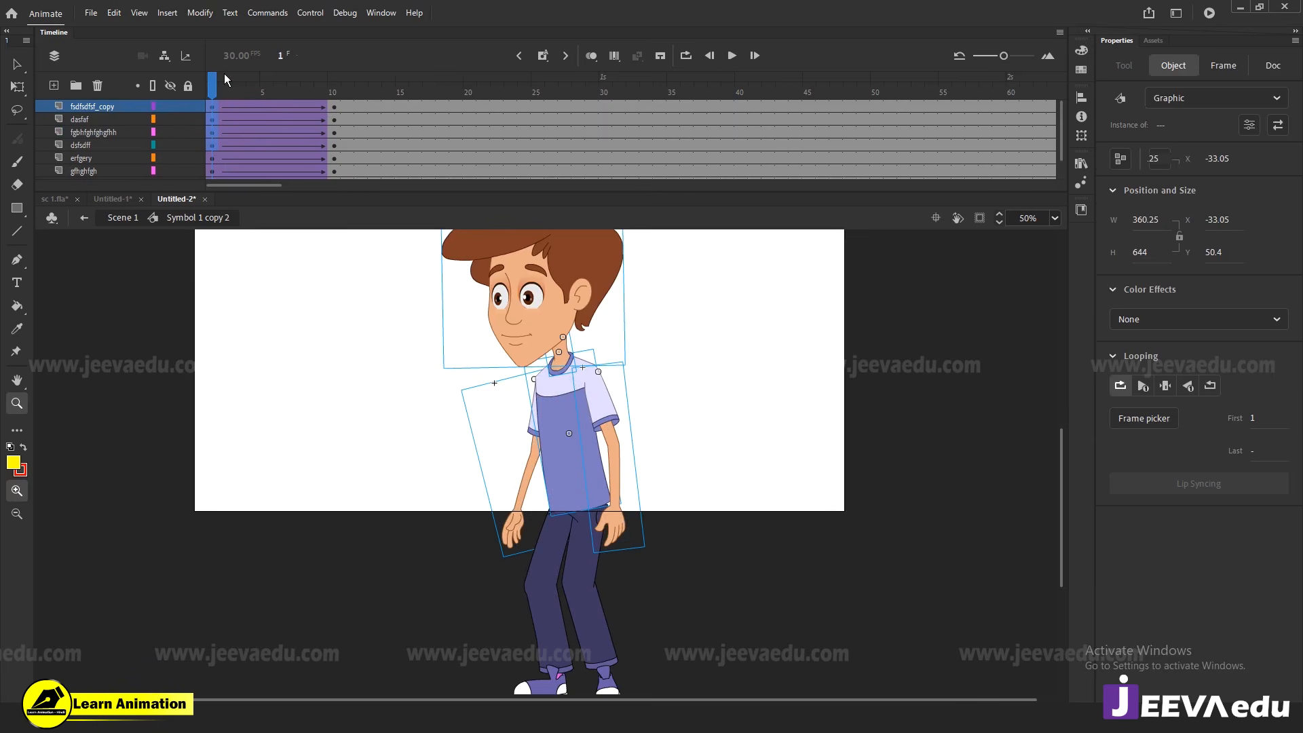
On frame 10, select the boy's upper body and shift it slightly forward over the waist
left_click_drag(225, 80, 337, 193)
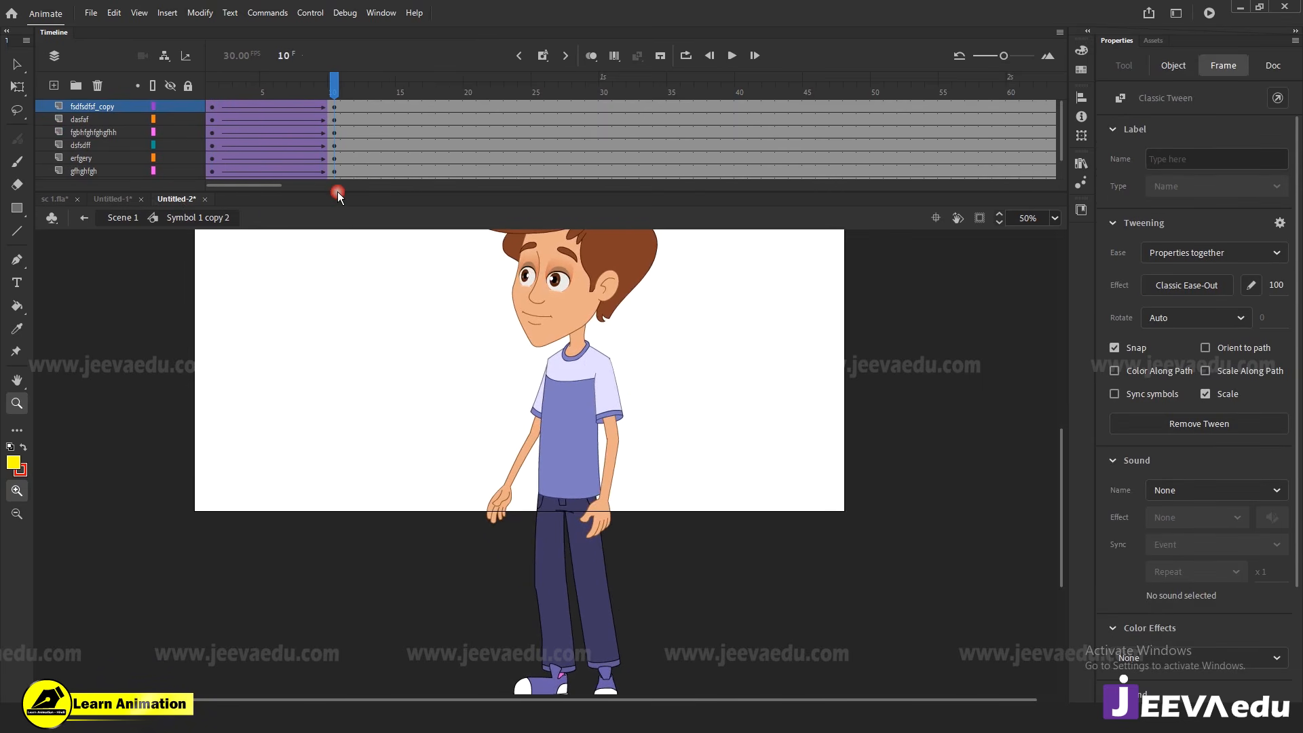
left_click(492, 479, "alt")
left_click_drag(576, 444, 578, 480)
left_click(580, 481)
left_click_drag(580, 544, 613, 555)
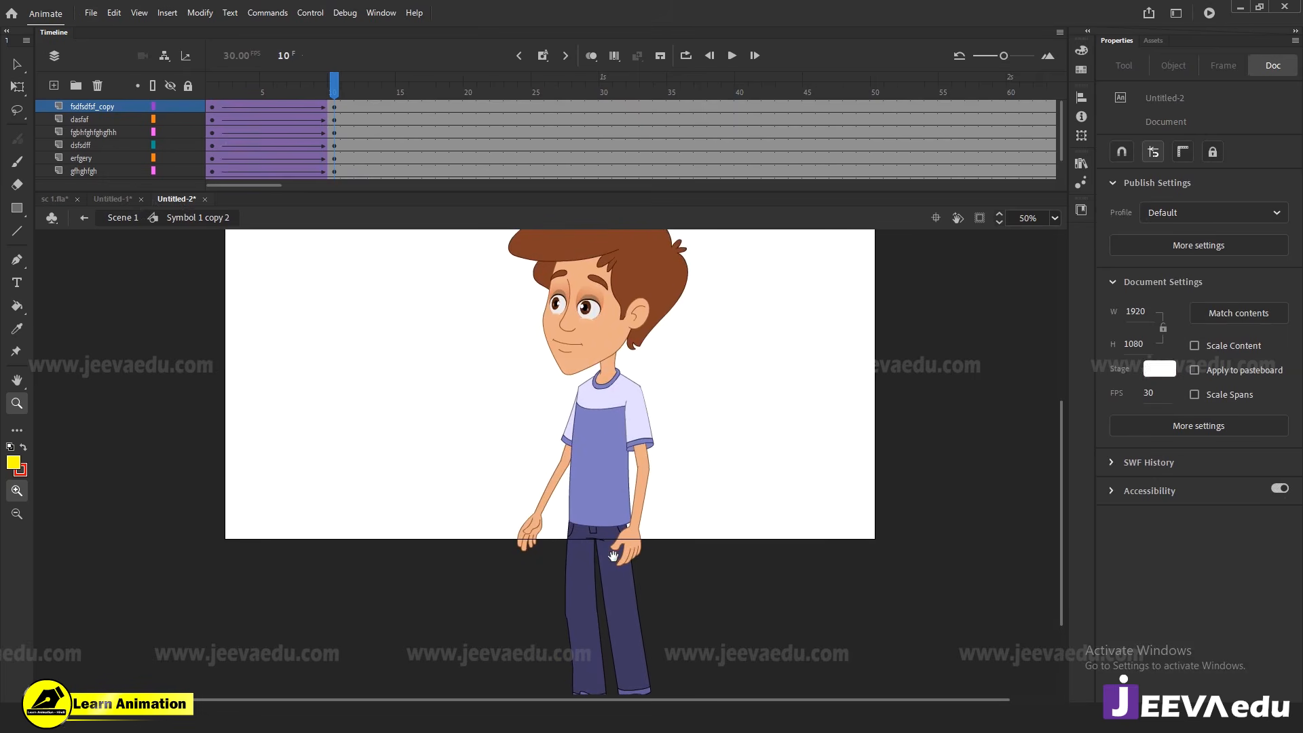
key("v")
left_click_drag(487, 262, 676, 442)
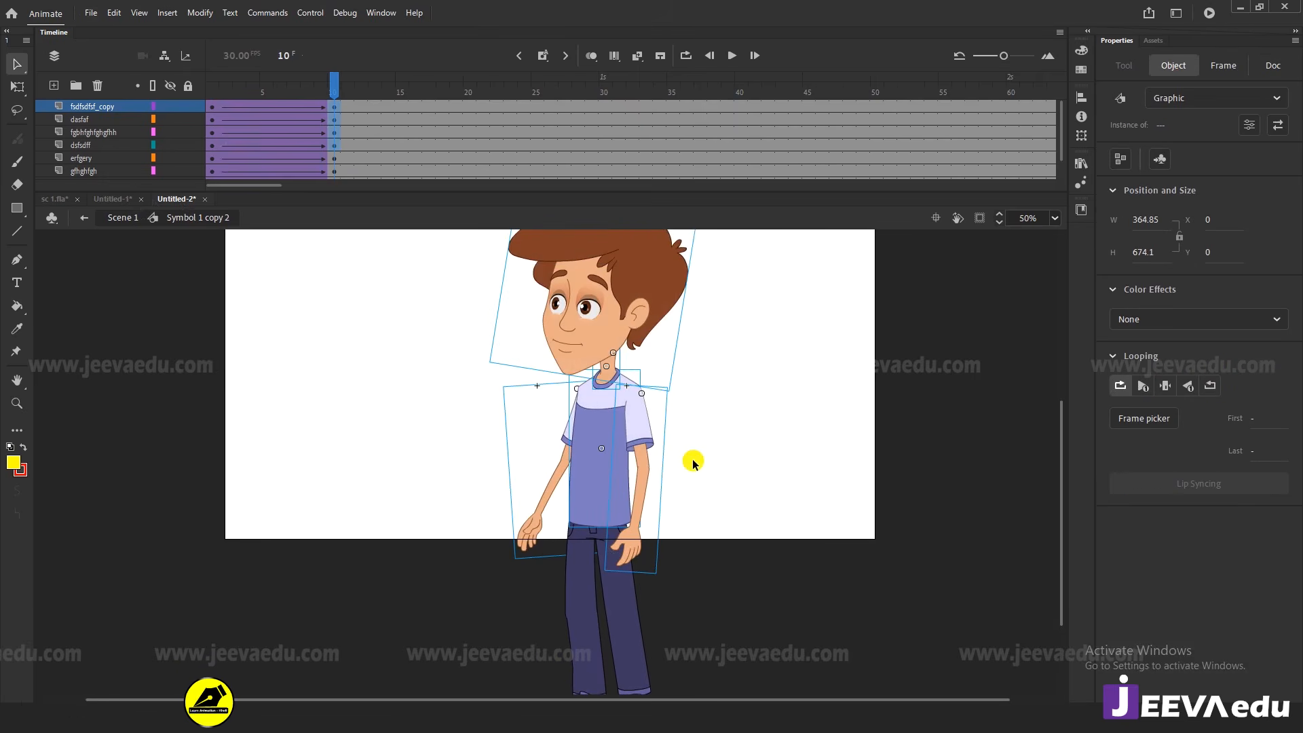
left_click(691, 497)
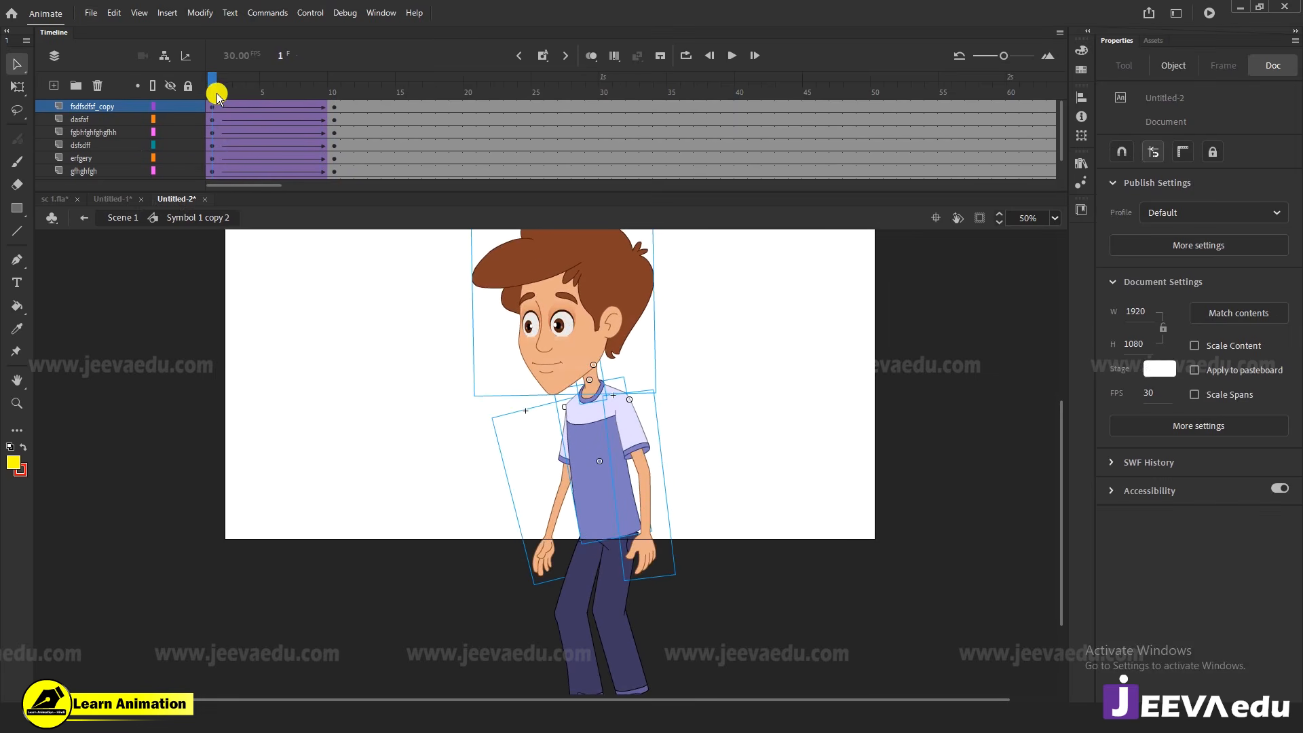
On frame 10, rotate the boy's far arm backward so it hangs closer to the body
left_click_drag(217, 95, 334, 95)
left_click(534, 513)
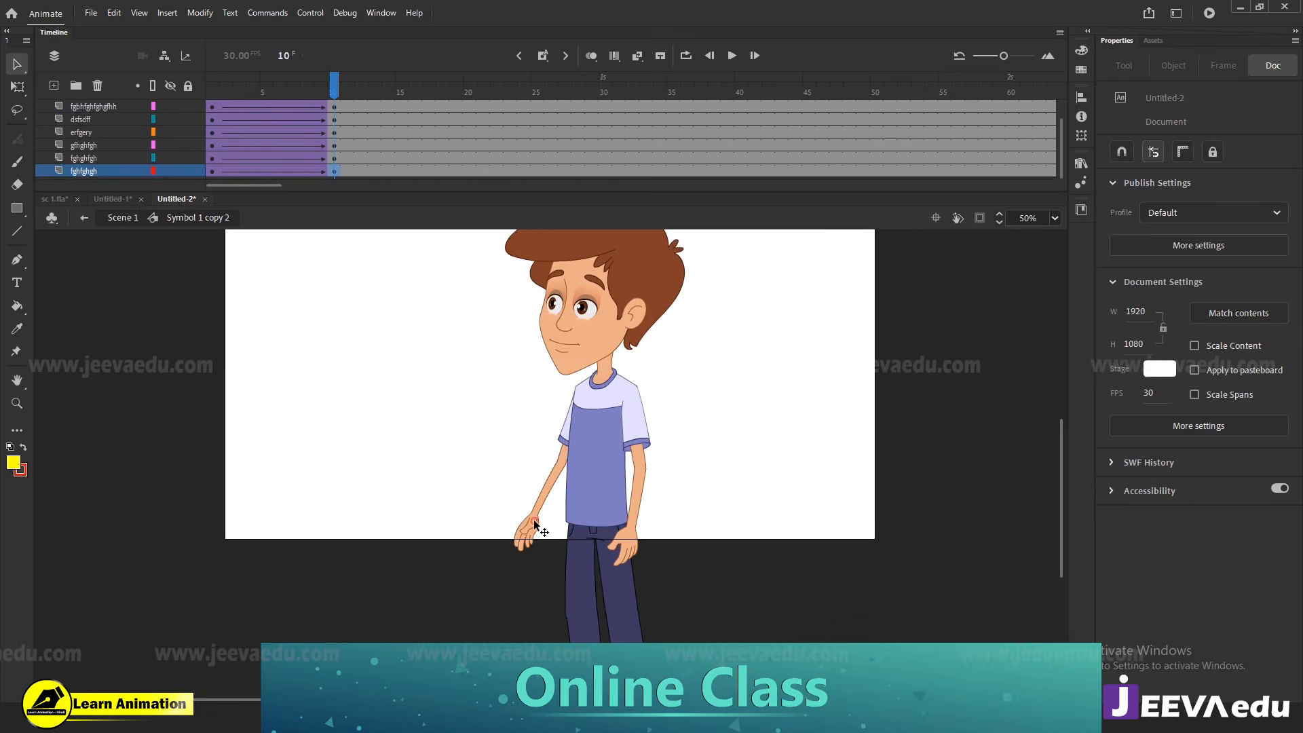
key("q")
left_click(534, 520)
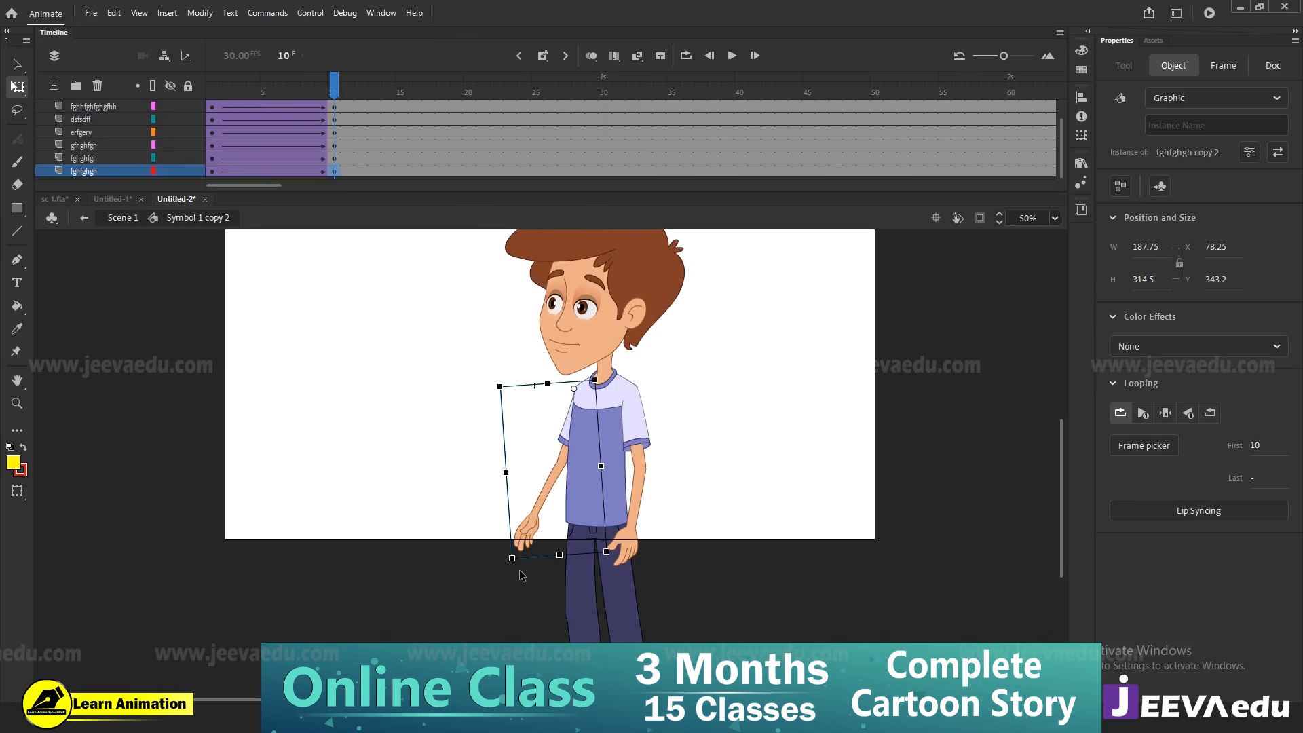
left_click_drag(521, 575, 547, 588)
Inside the far arm's symbol, keyframe the forearm at frame 10 and classic-tween it from frame 1 with an ease of 100
double_click(546, 543)
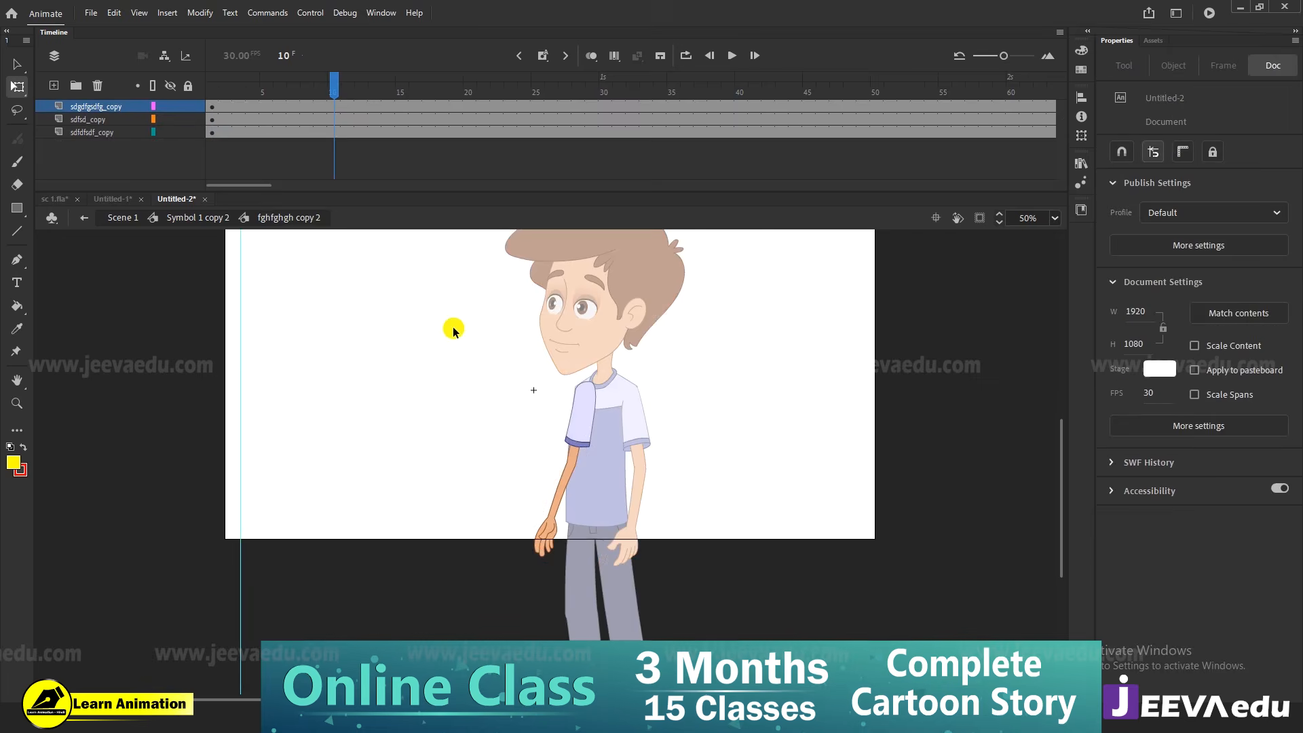
left_click(544, 516)
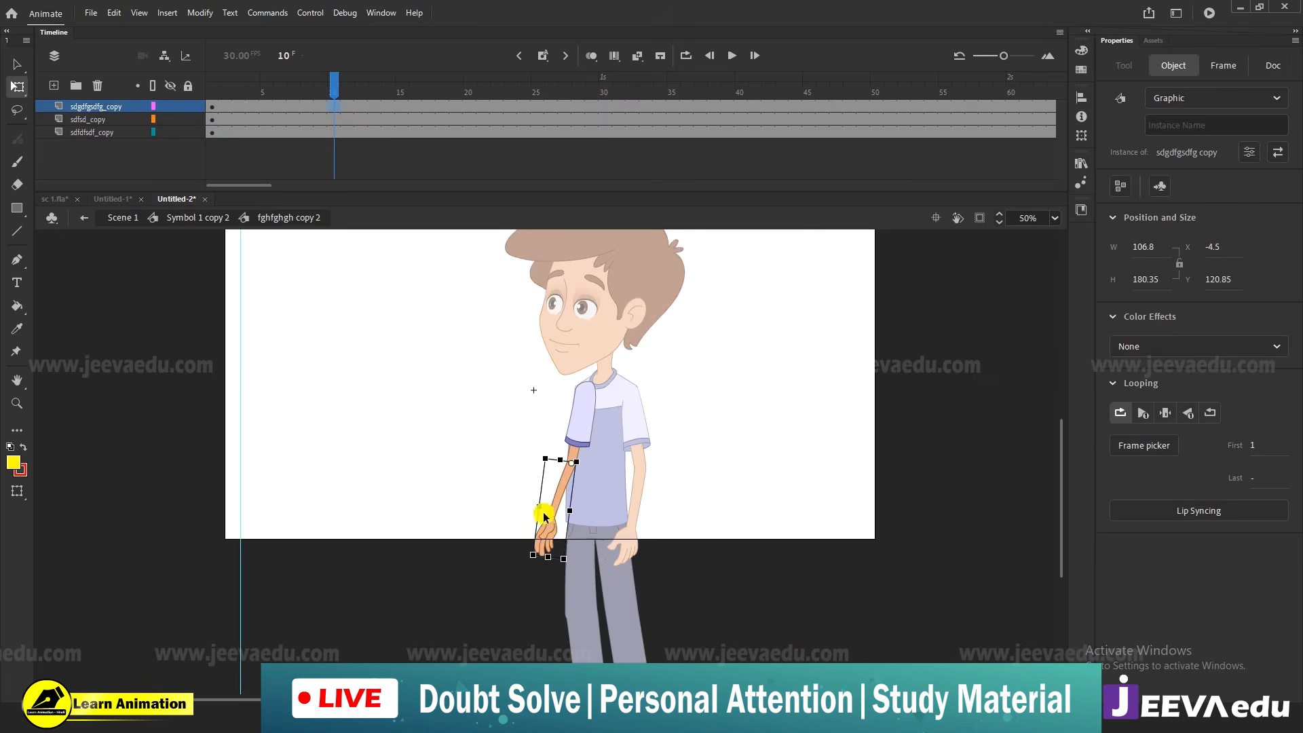
right_click(291, 108)
left_click(340, 140)
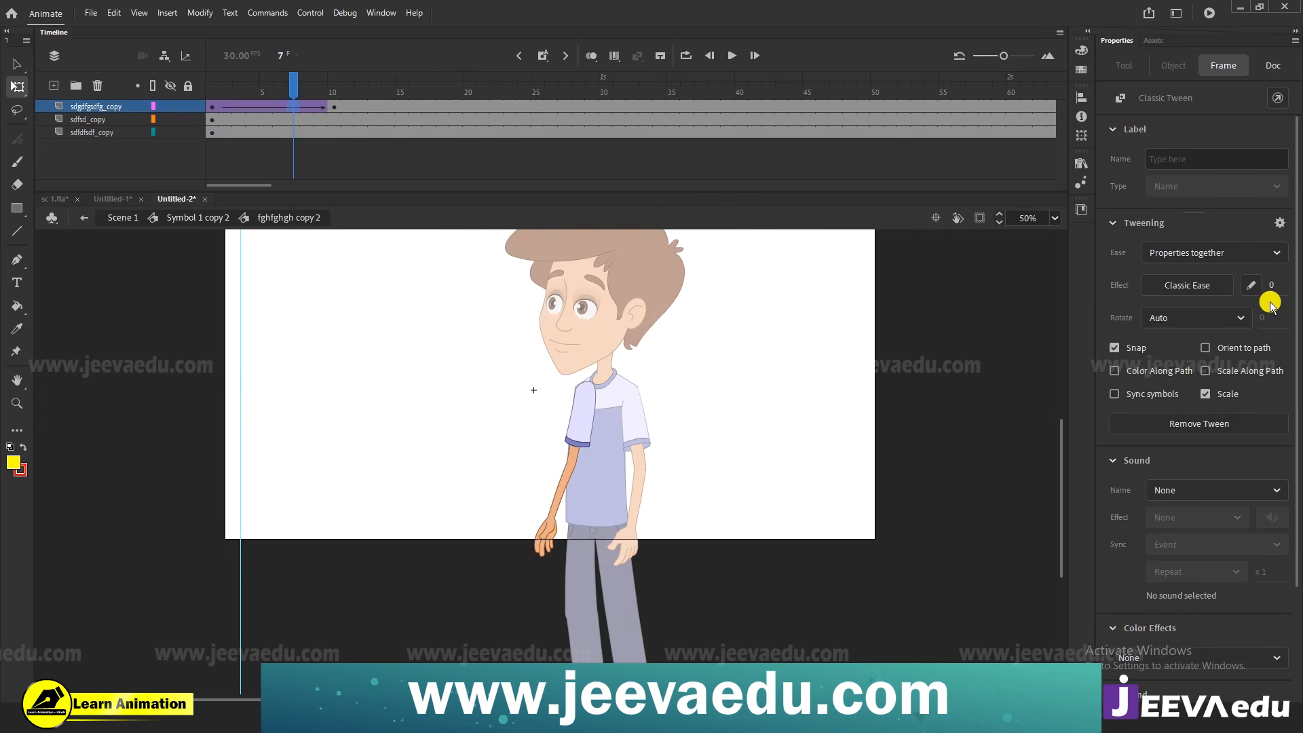
left_click(333, 107)
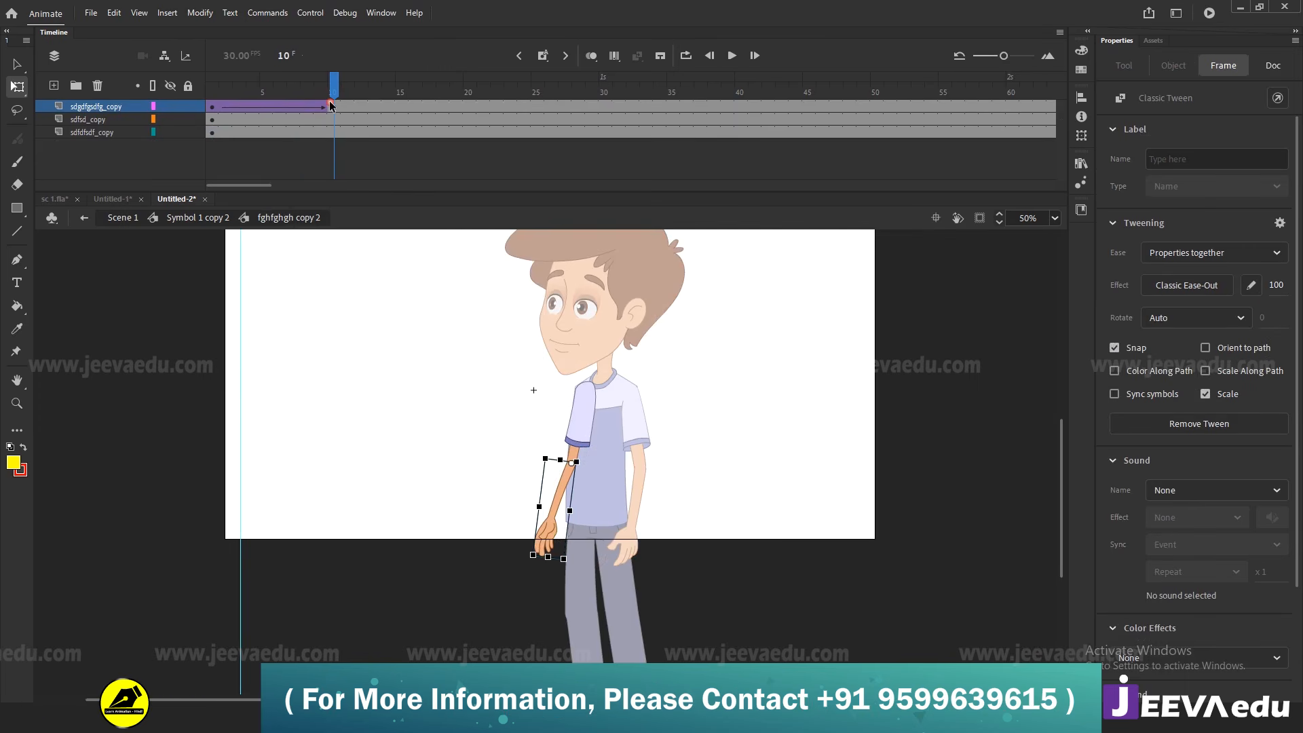
Rotate the far forearm backward toward the body on frame 10 and return to the boy's symbol
mouse_move(539, 573)
left_mouse_down()
mouse_move(553, 597)
mouse_move(553, 582)
left_mouse_up()
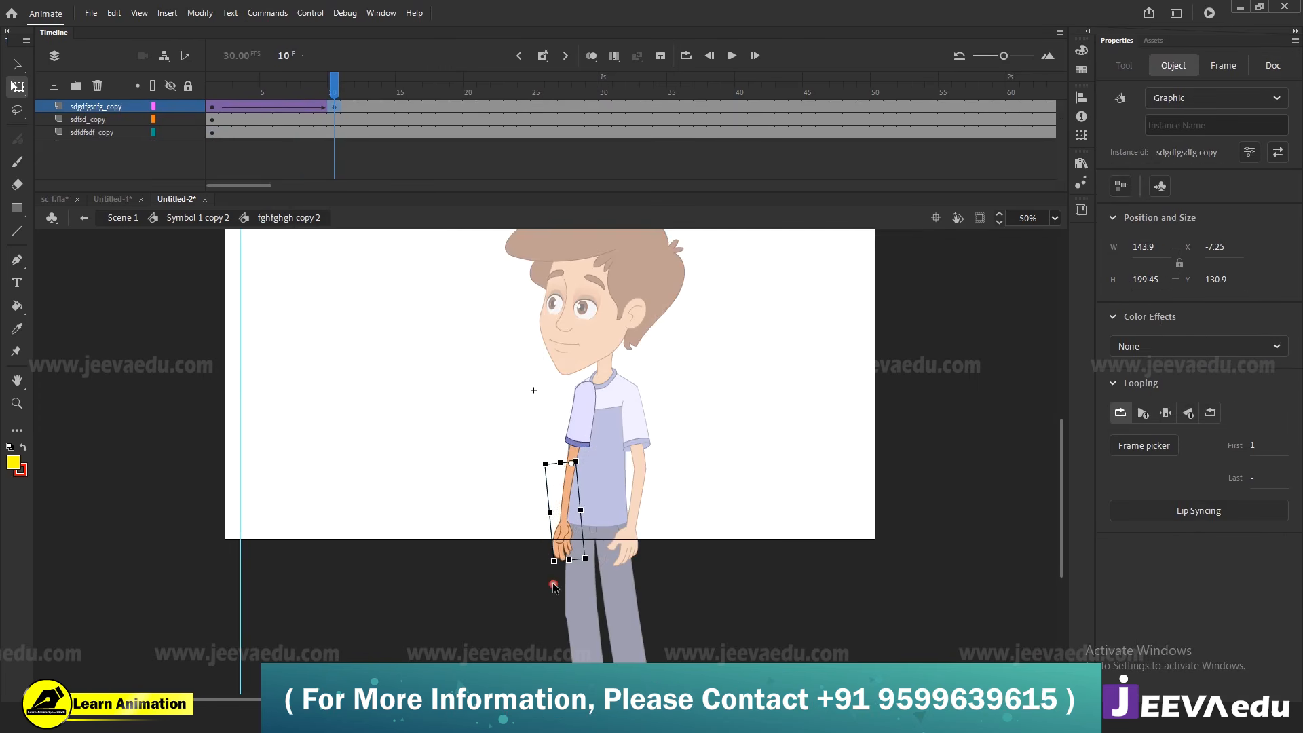
left_click(345, 97)
left_click_drag(344, 97, 333, 160)
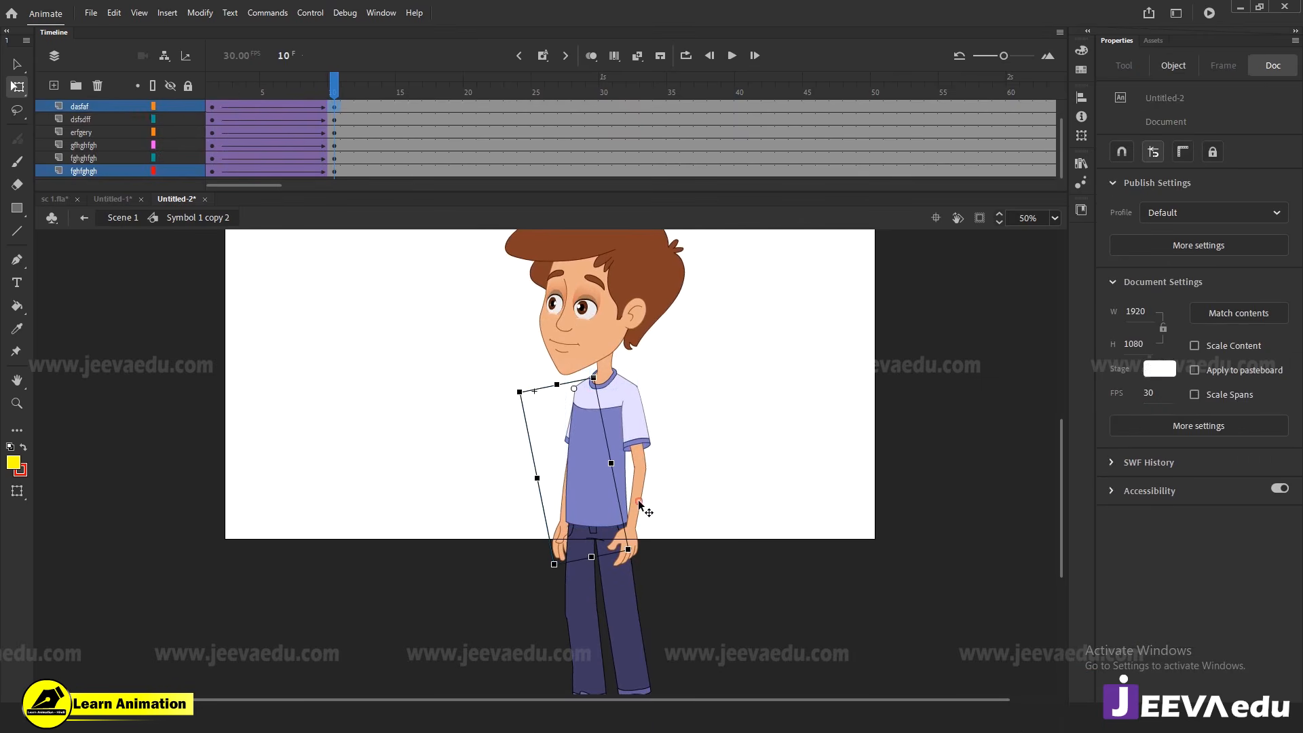
Swing the boy's near arm slightly forward on frame 10 and open its symbol for editing
left_click(645, 519)
left_click_drag(658, 575, 635, 579)
left_click(611, 543)
double_click(611, 543)
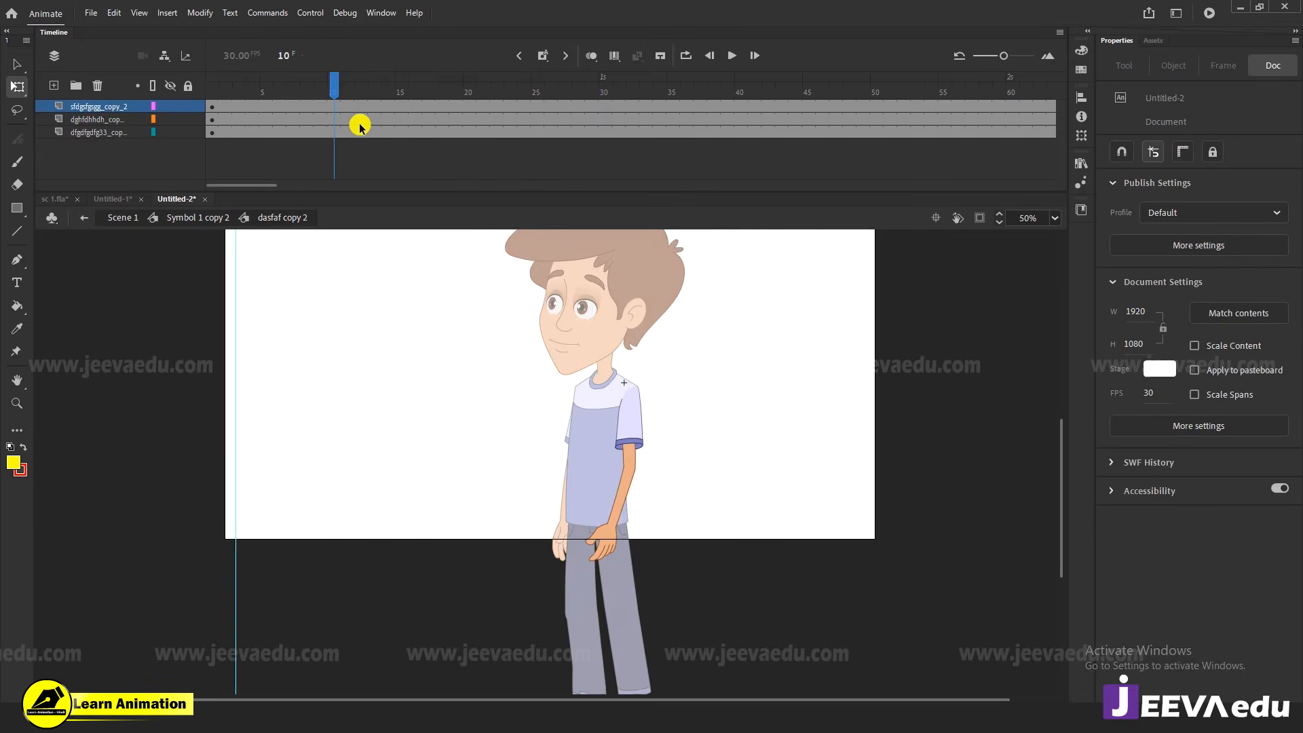
Keyframe the near forearm at frame 10 and add a classic tween from frame 1 with an ease of 100
left_click(338, 109)
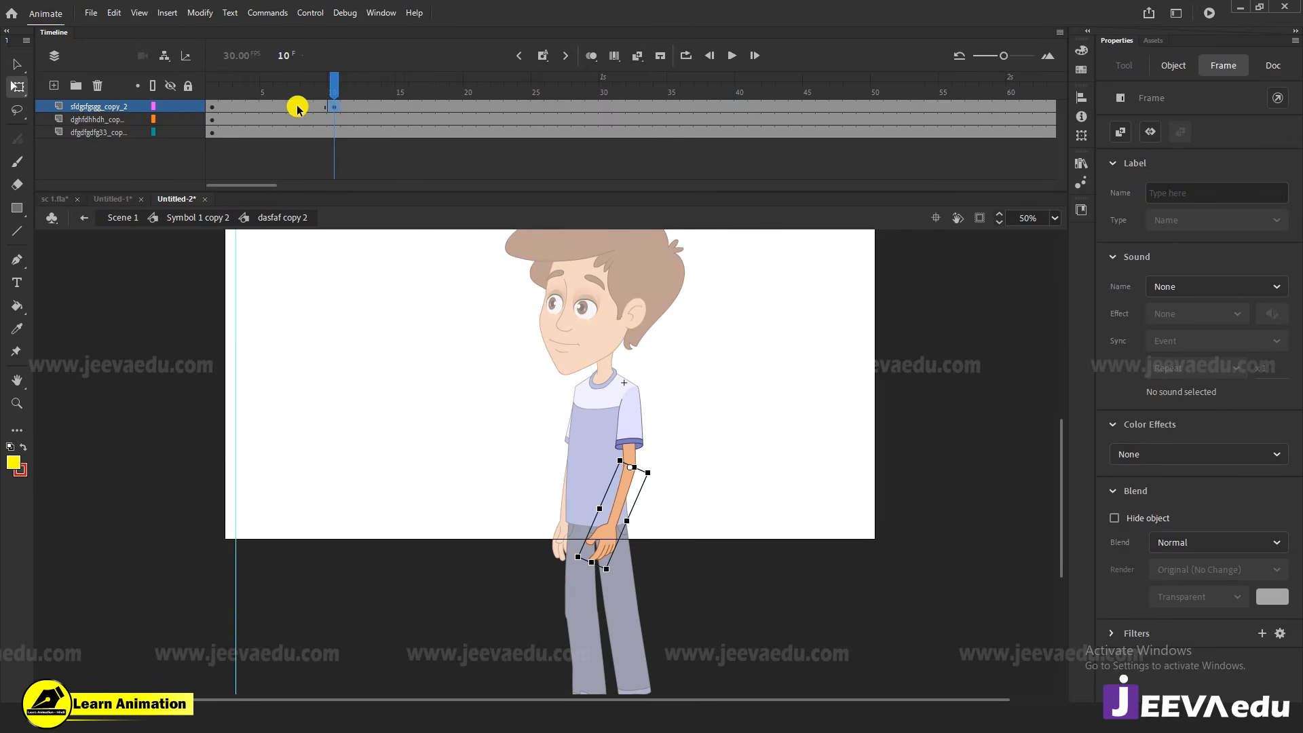
right_click(296, 109)
left_click(353, 109)
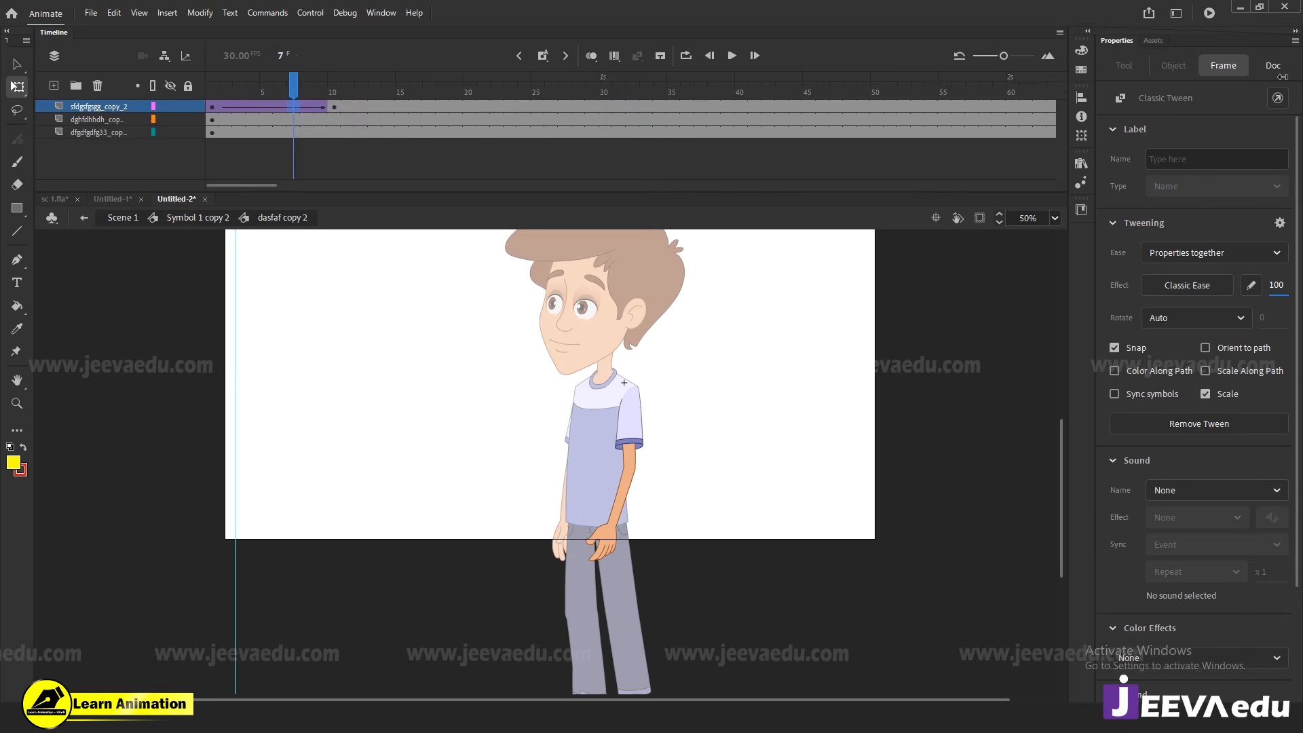
left_click(336, 107)
Rotate the near forearm slightly backward on frame 10 and return to the boy's symbol
left_click(612, 580)
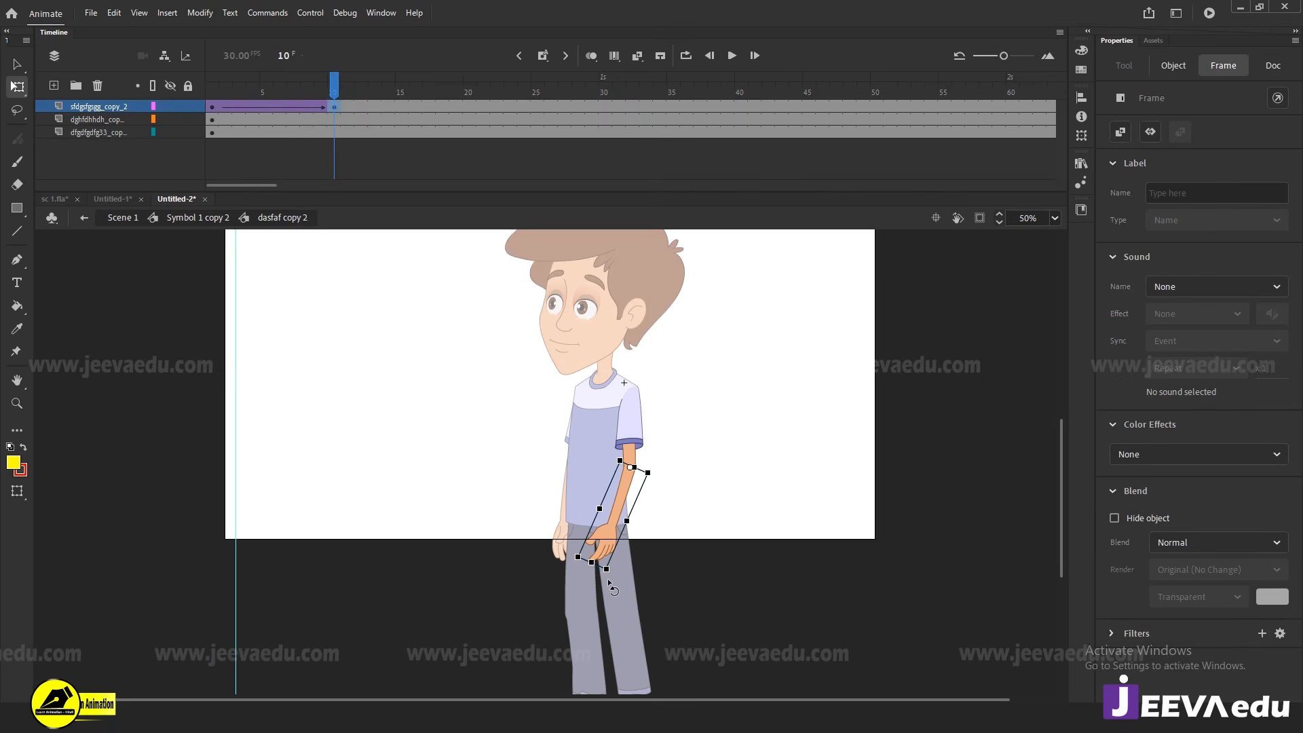
left_click_drag(631, 597, 647, 589)
double_click(689, 544)
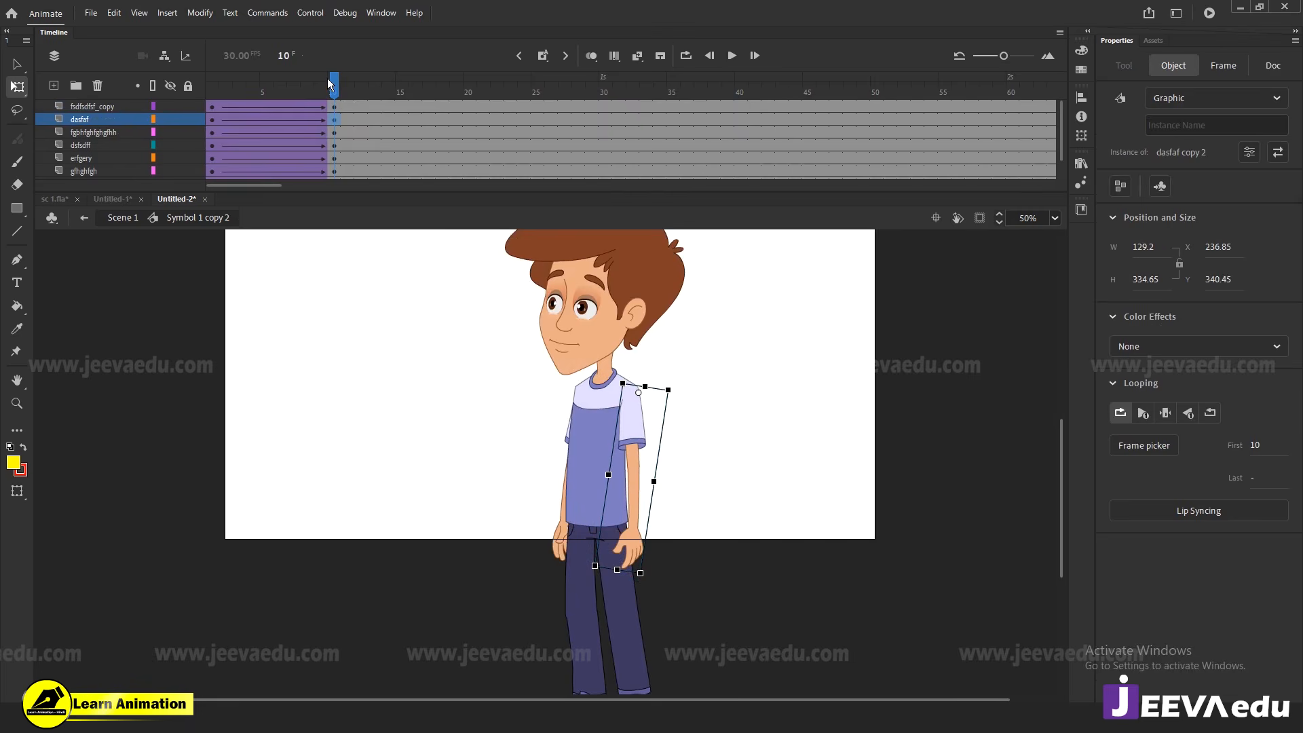
Play the movement from frame 1 and rotate the whole near arm slightly further forward on frame 10
left_click_drag(327, 79, 211, 80)
key("Return")
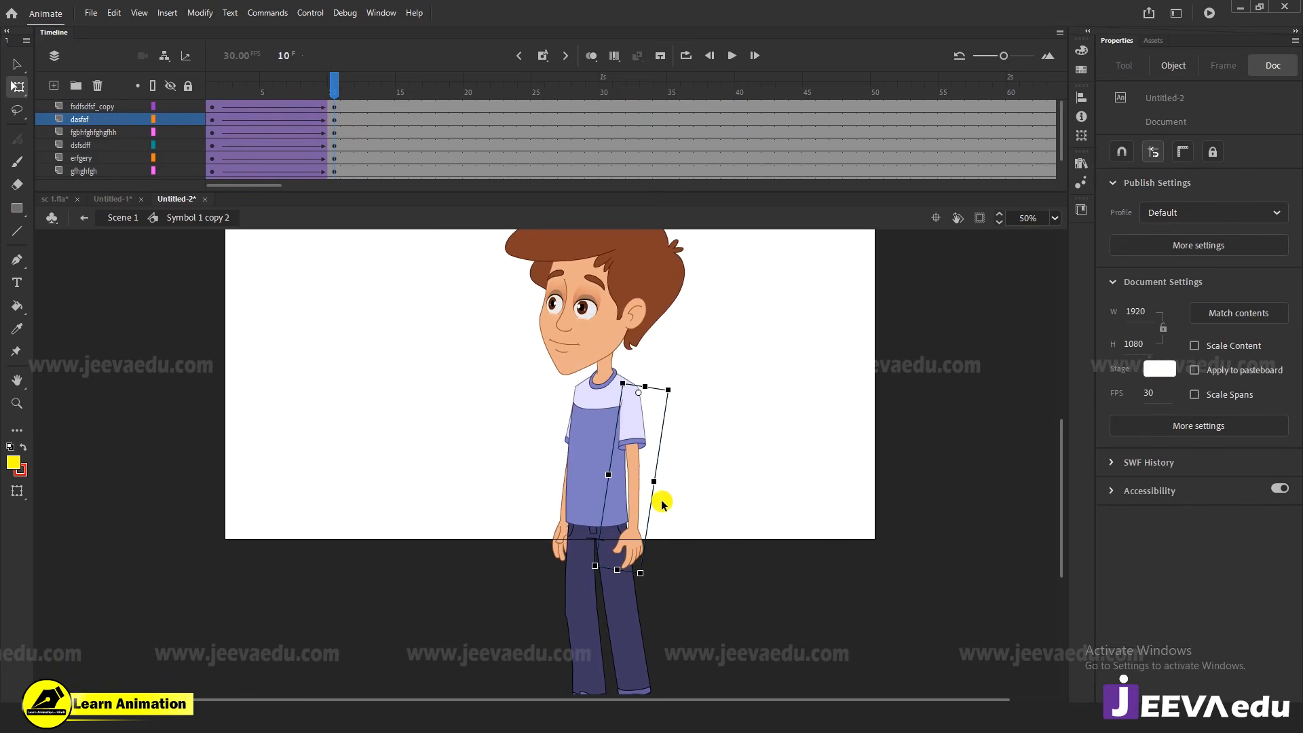
left_click_drag(650, 572, 640, 577)
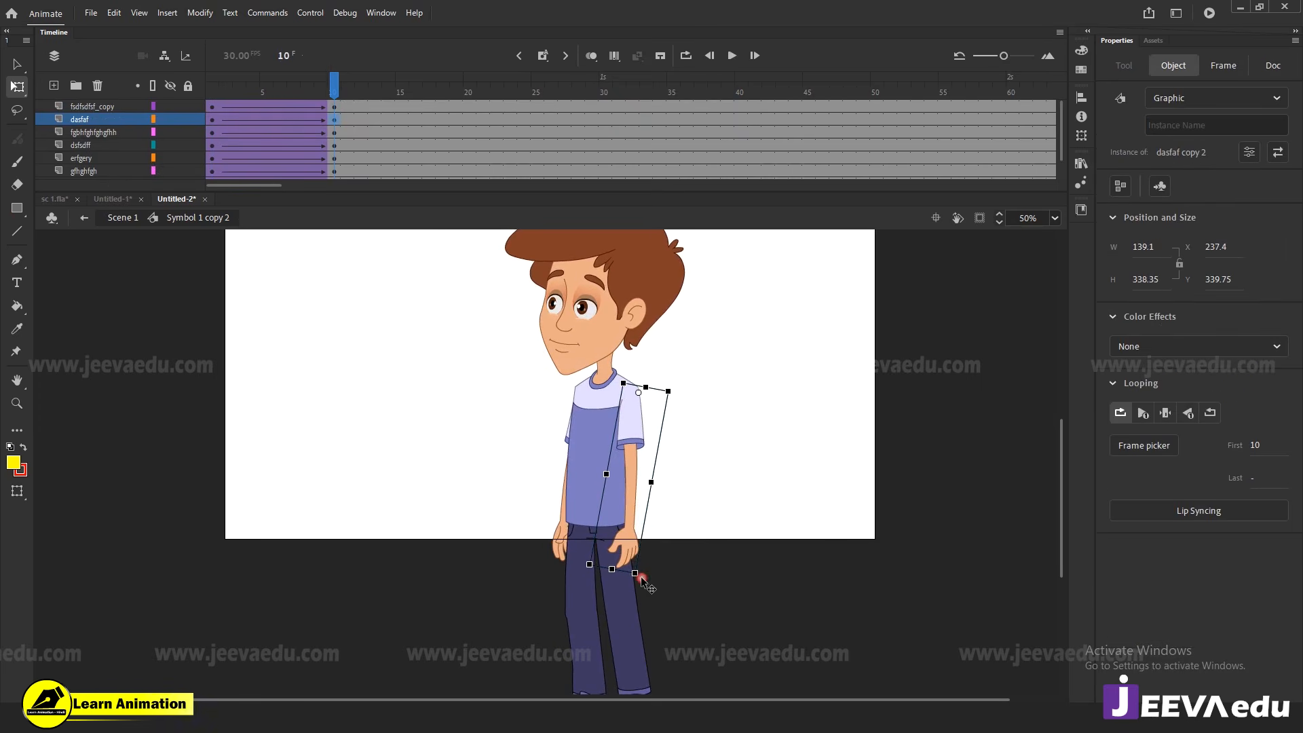
Play the movement from frame 1 and rotate the boy's near arm further backward on frame 1
mouse_move(323, 94)
left_mouse_down()
mouse_move(209, 93)
mouse_move(151, 147)
left_mouse_up()
left_click(271, 263)
key("Return")
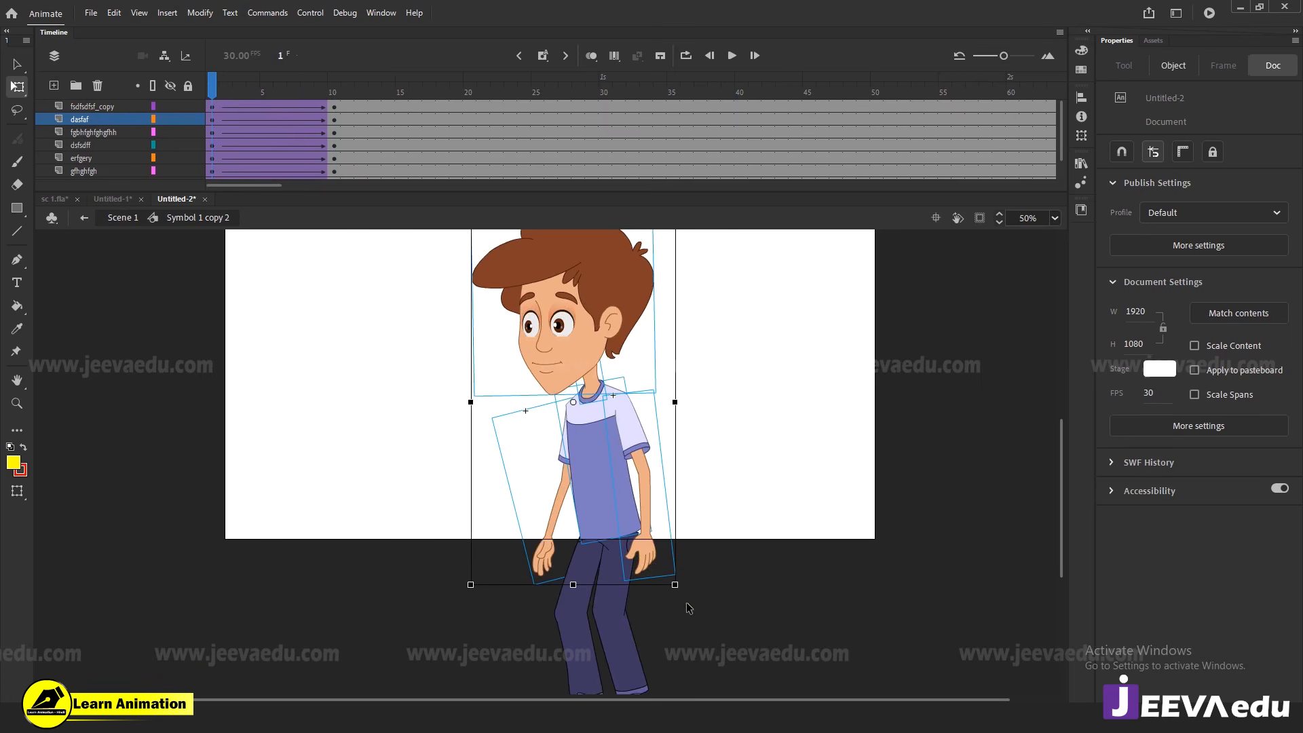
left_click(689, 548)
left_click(652, 555)
left_click_drag(682, 588, 717, 575)
Rotate the near forearm slightly forward on frame 1 inside the arm's symbol, and replay the boy's movement
double_click(680, 549)
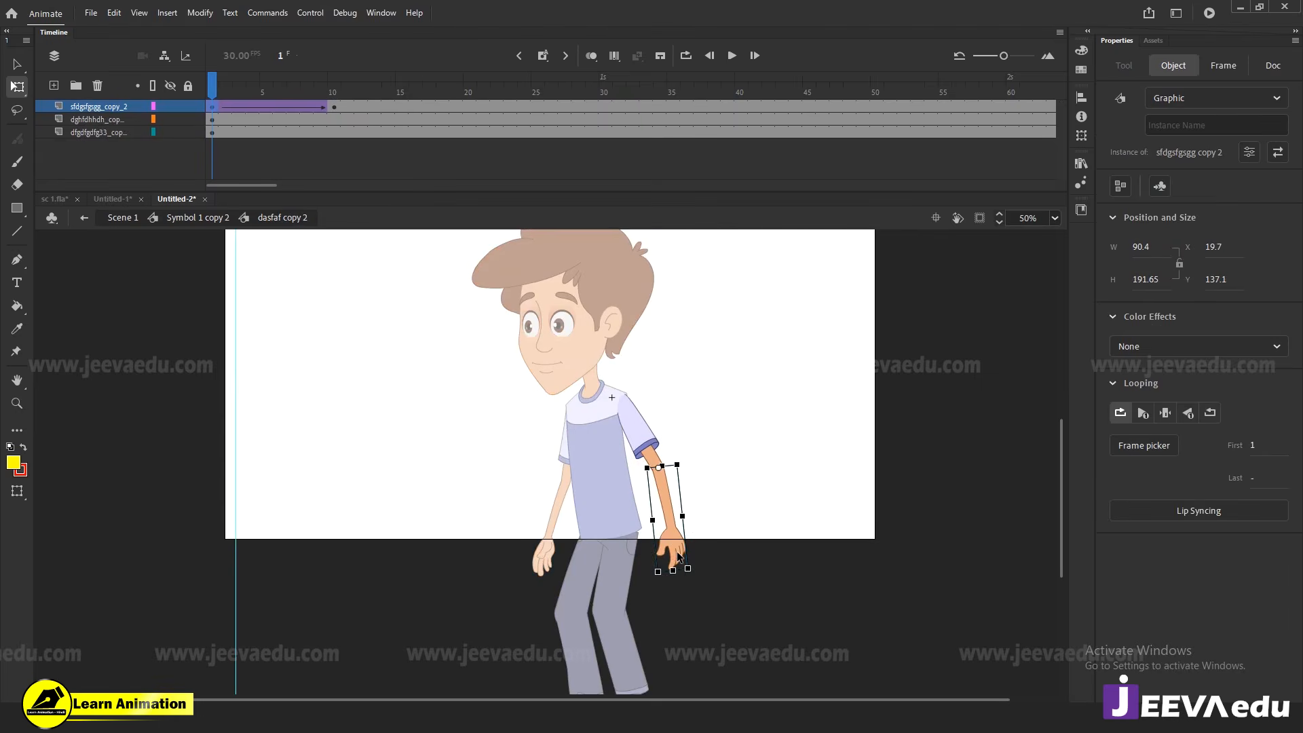
left_click(730, 499)
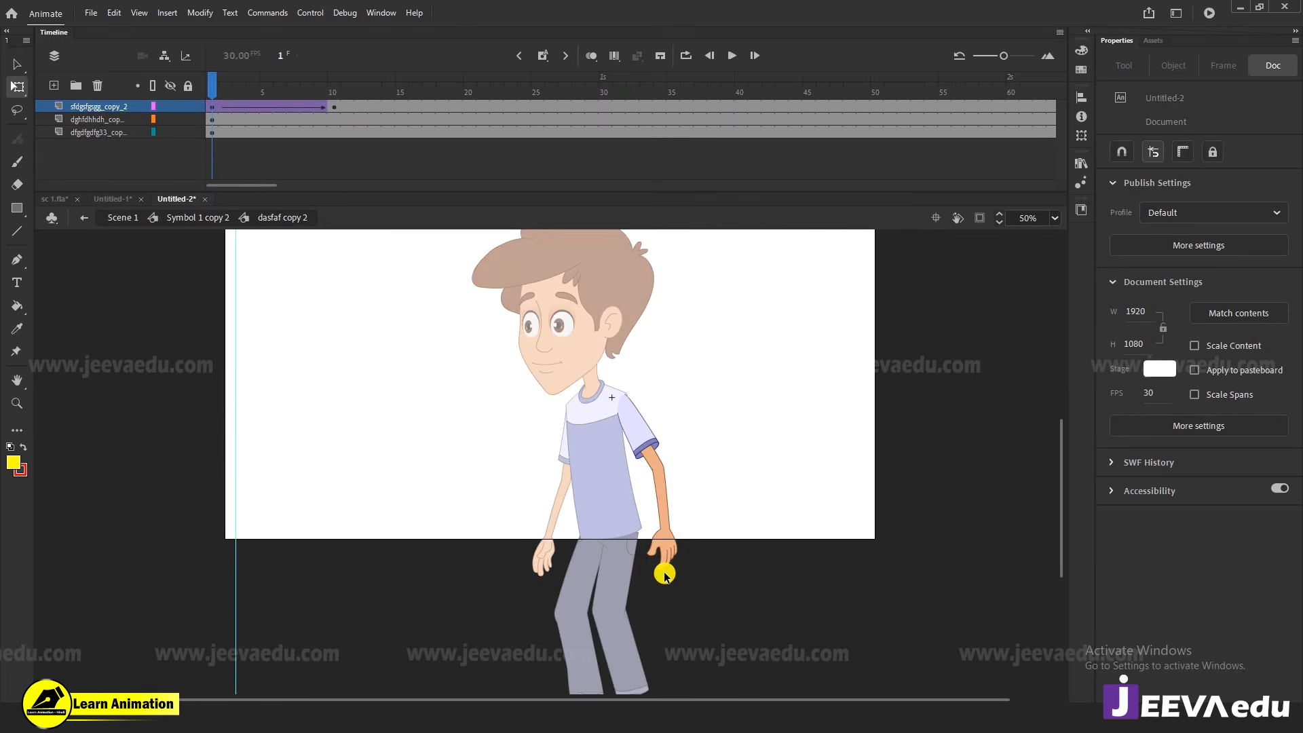
left_click(663, 574)
left_click_drag(663, 575, 664, 579)
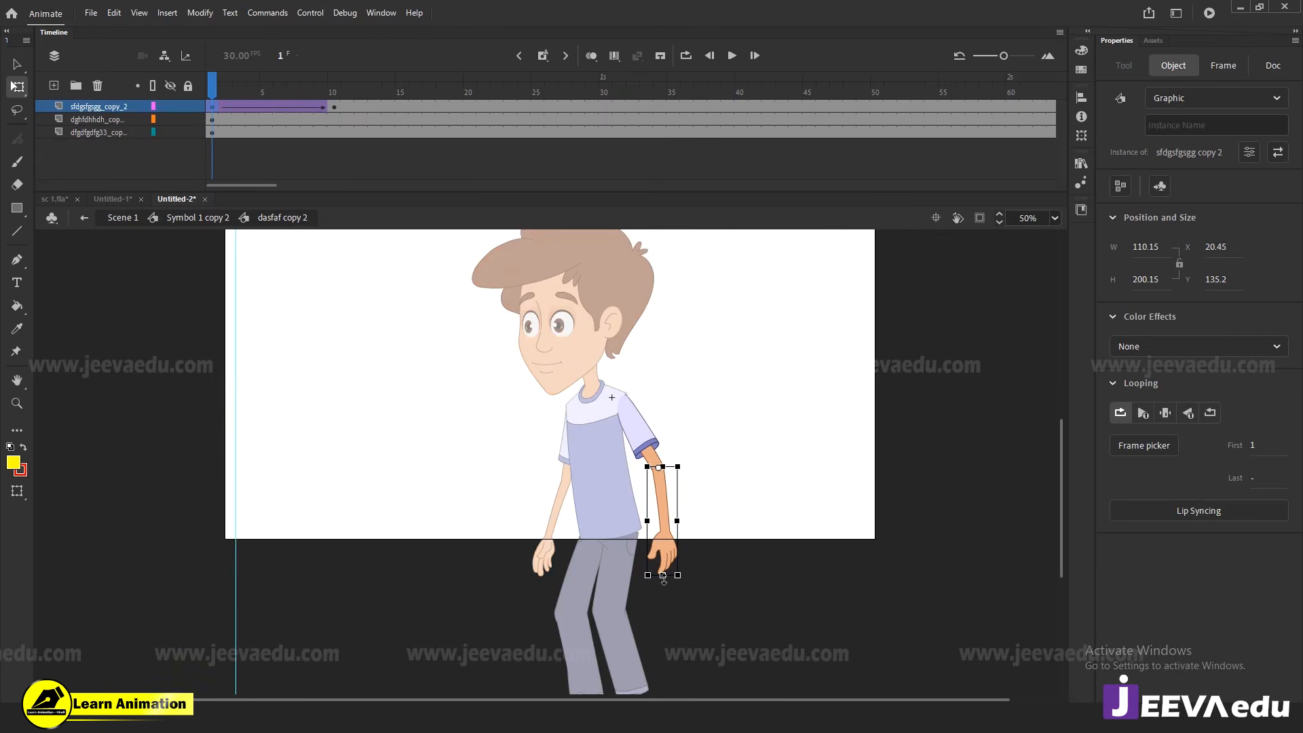
double_click(749, 472)
key("Return")
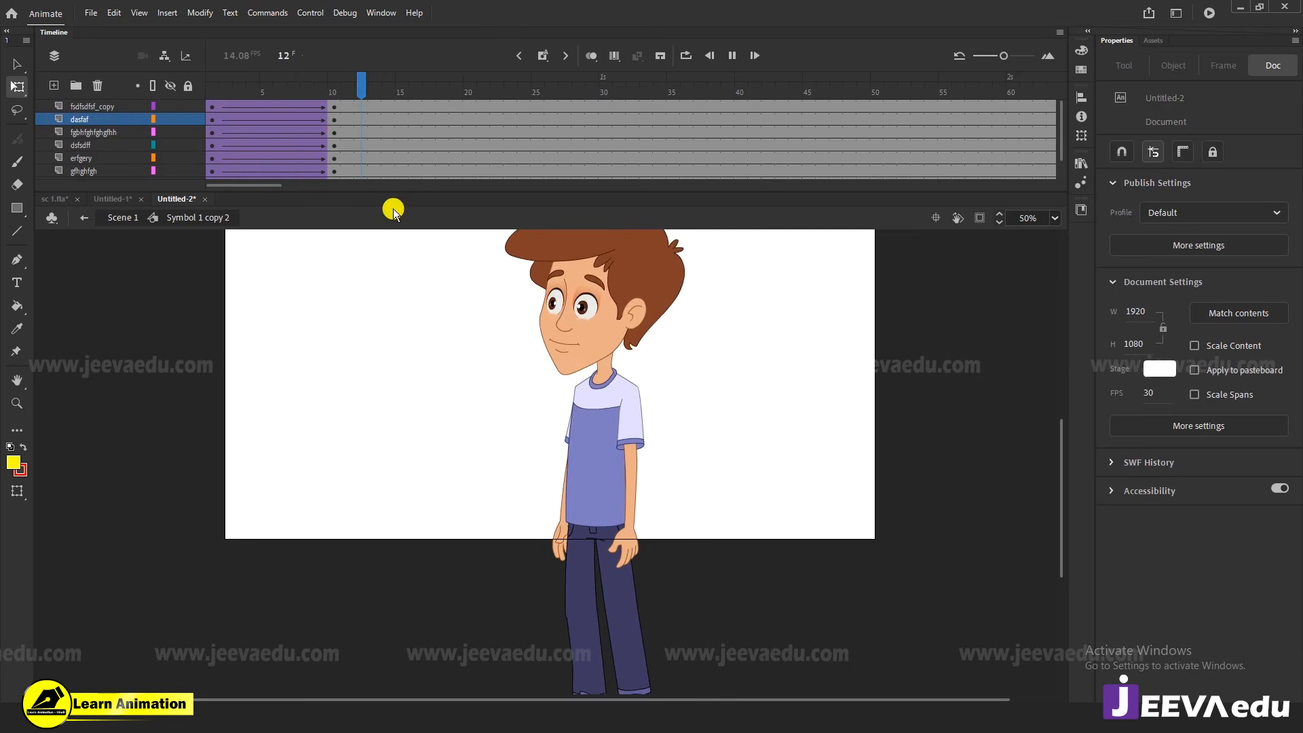
left_click(211, 119)
key("Return")
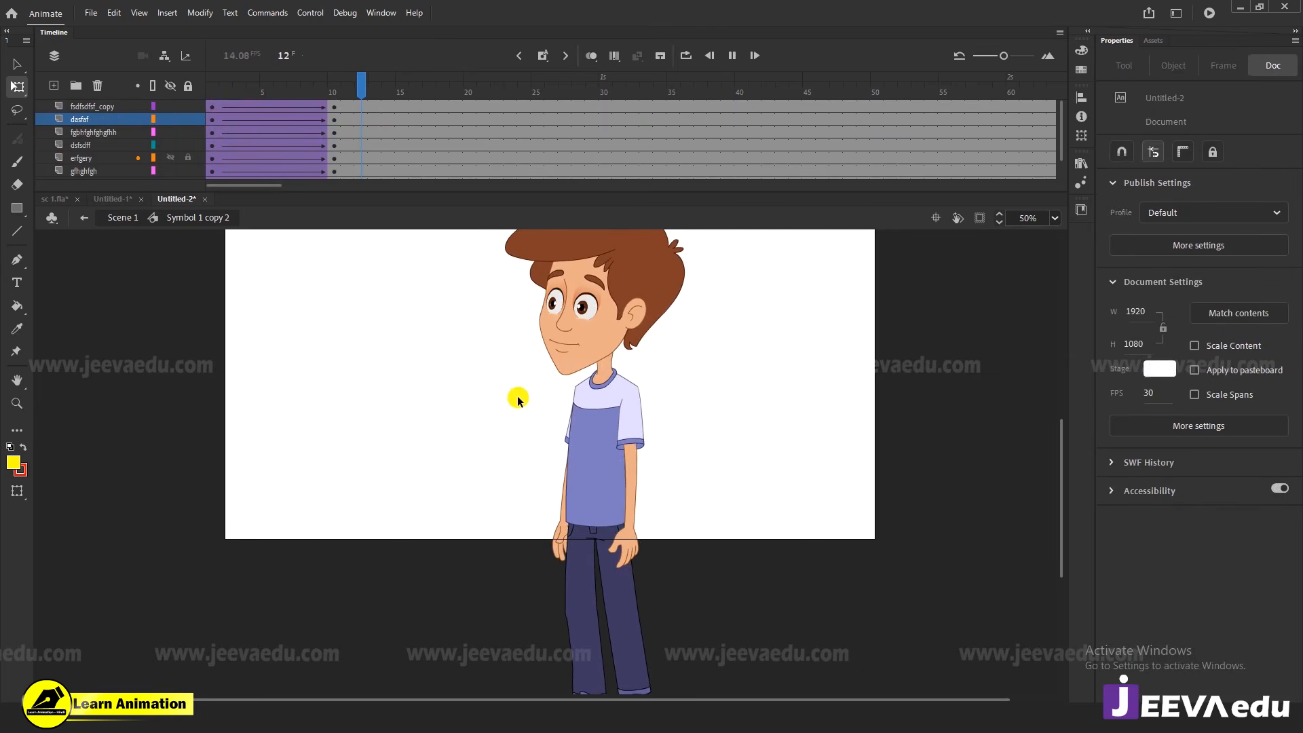
key("Return")
Try to adjust the near arm and its forearm on frame 14
mouse_move(643, 576)
left_mouse_down()
mouse_move(660, 590)
mouse_move(640, 582)
left_mouse_up()
double_click(641, 555)
left_click(635, 553)
double_click(710, 457)
Clear the near arm layer's keyframe on frame 14 and go back toward frame 10
left_click(378, 85)
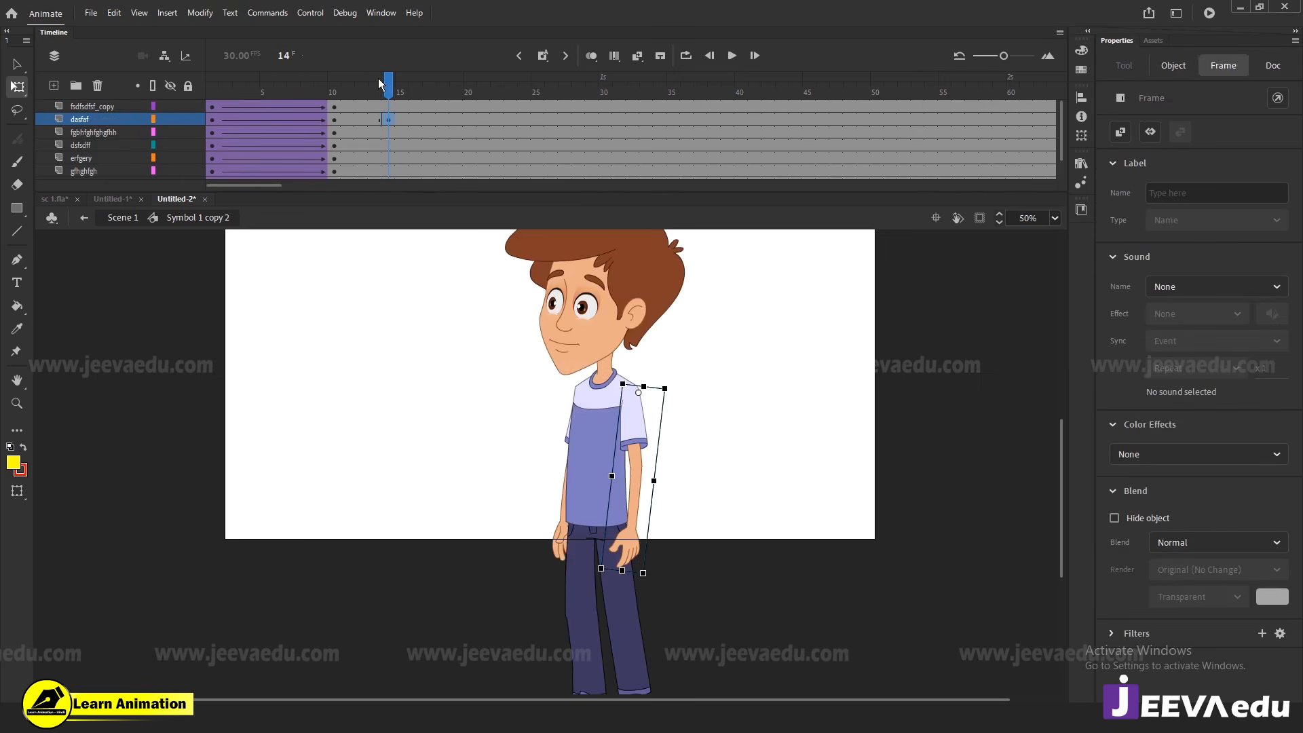
left_click(388, 121)
right_click(394, 125)
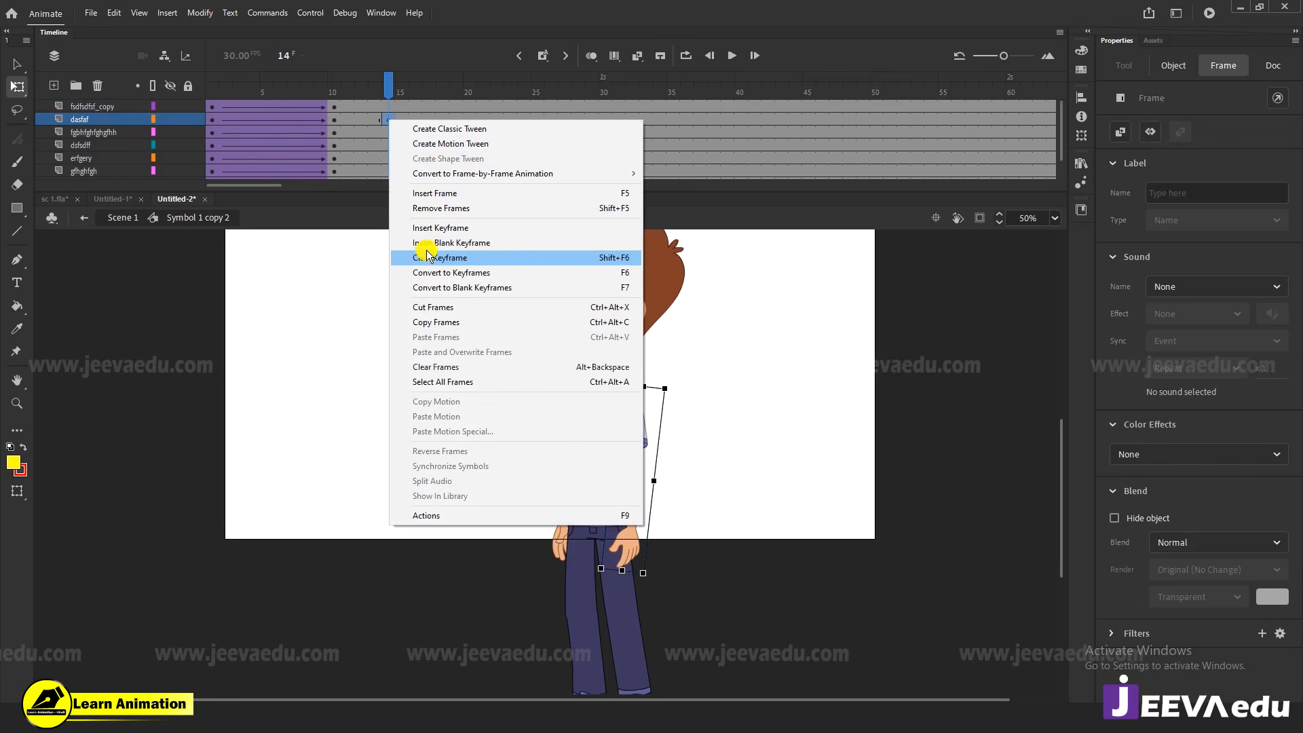
left_click(422, 254)
left_click_drag(370, 82, 341, 114)
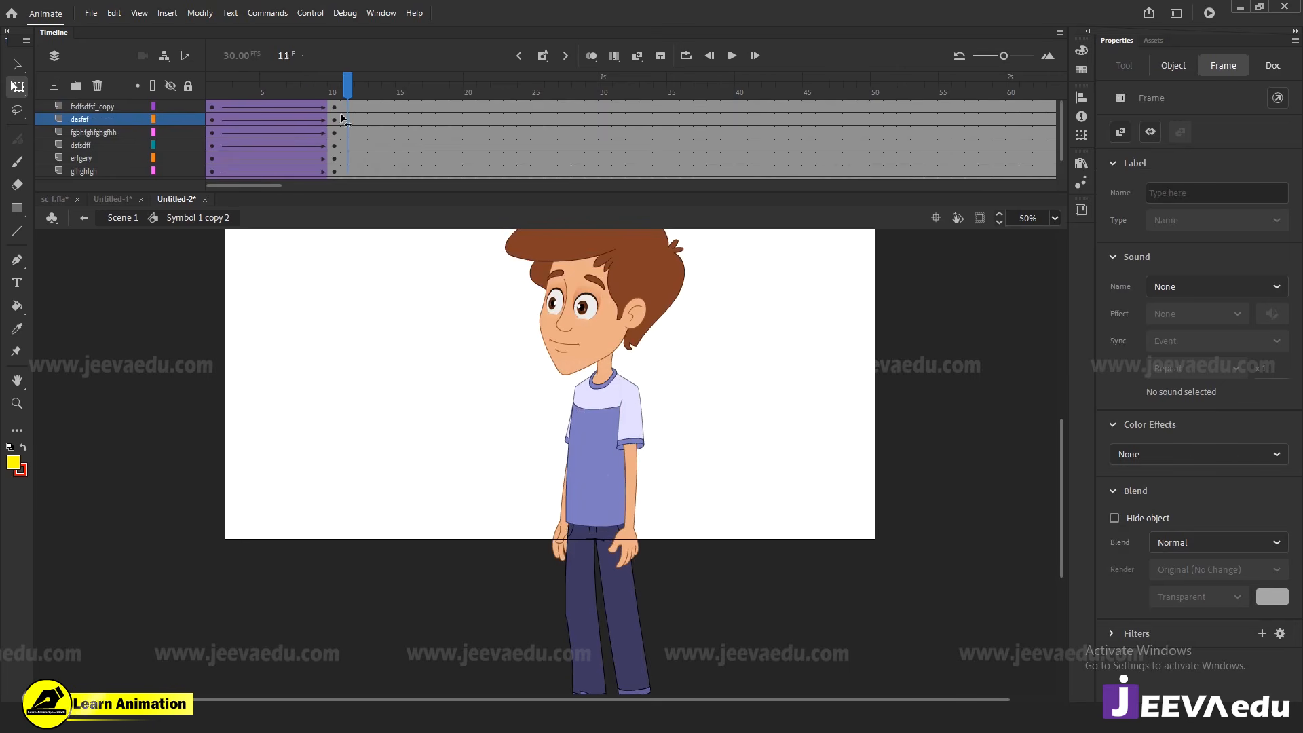
Open the near arm's symbol and clear the forearm layer's keyframe on frame 14
left_click(632, 523)
double_click(633, 523)
right_click(388, 106)
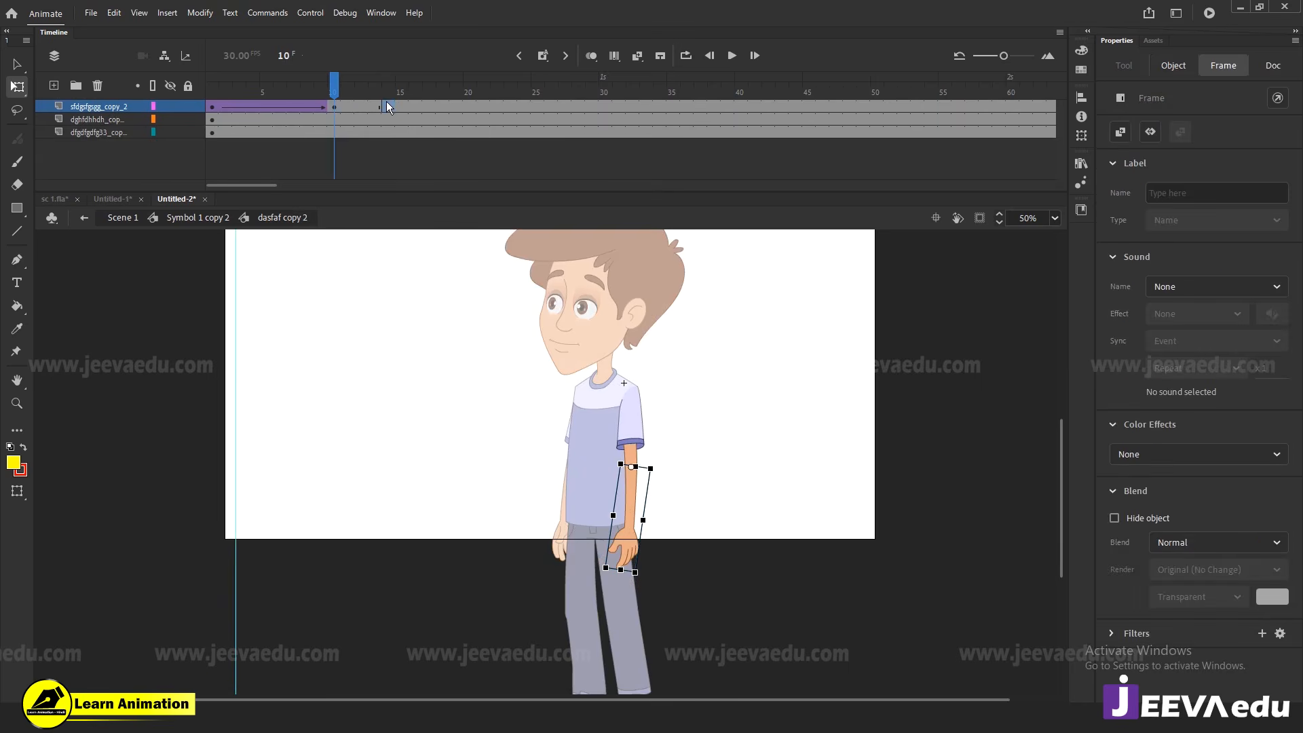
left_click(435, 239)
left_click(394, 125)
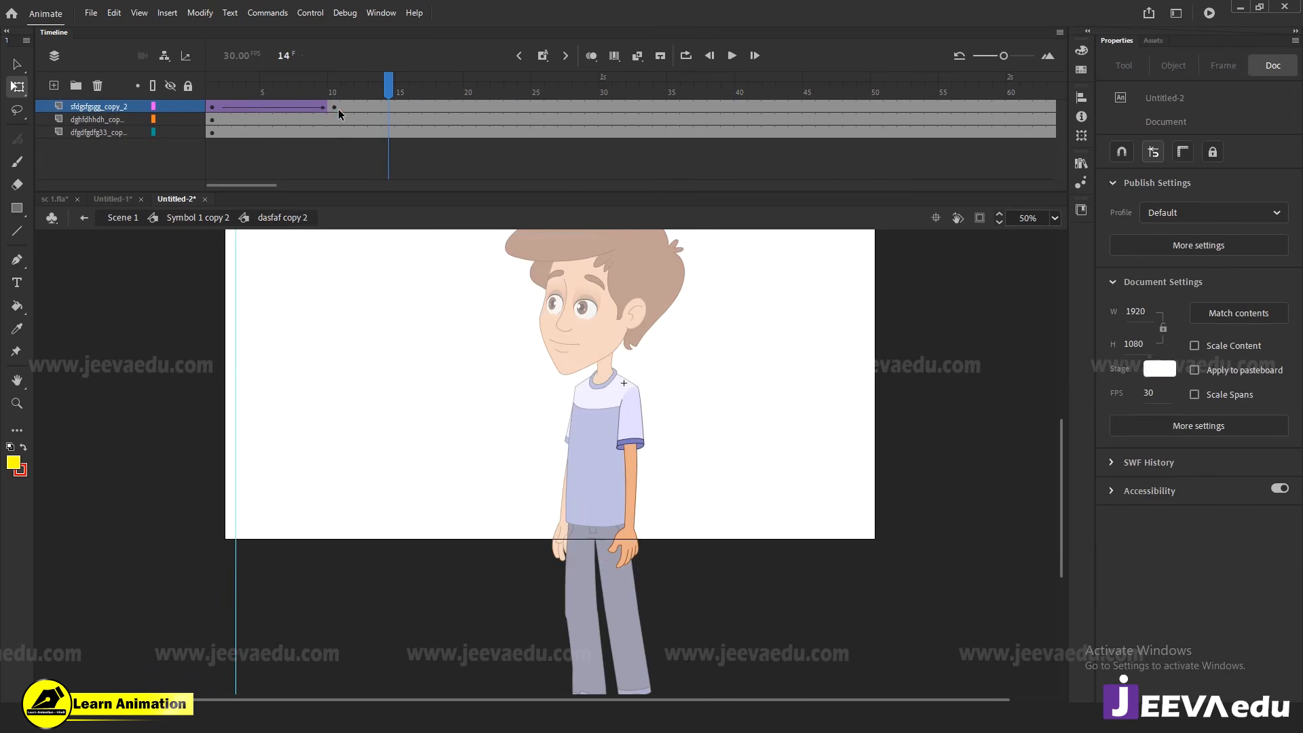
On frame 10, rotate the near forearm forward and the whole arm slightly back, and replay the boy's movement
left_click(631, 551)
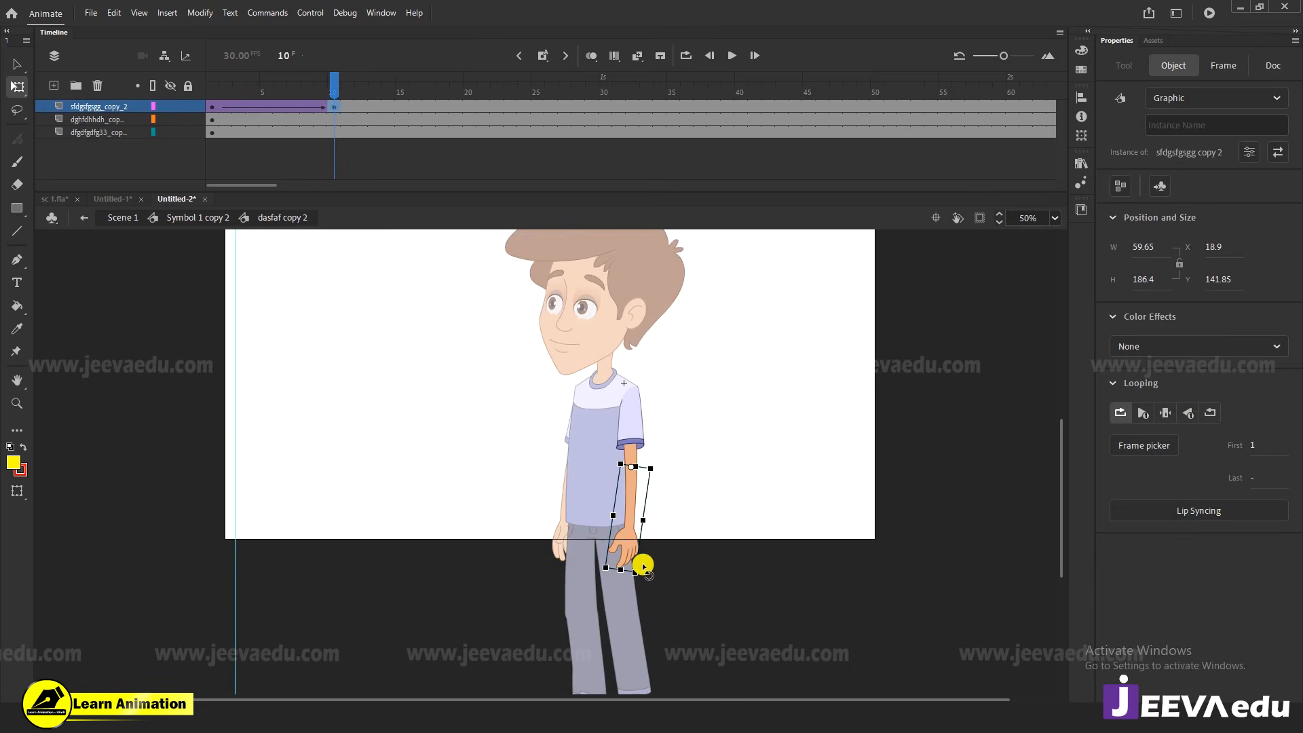
left_click_drag(643, 567, 624, 580)
double_click(686, 516)
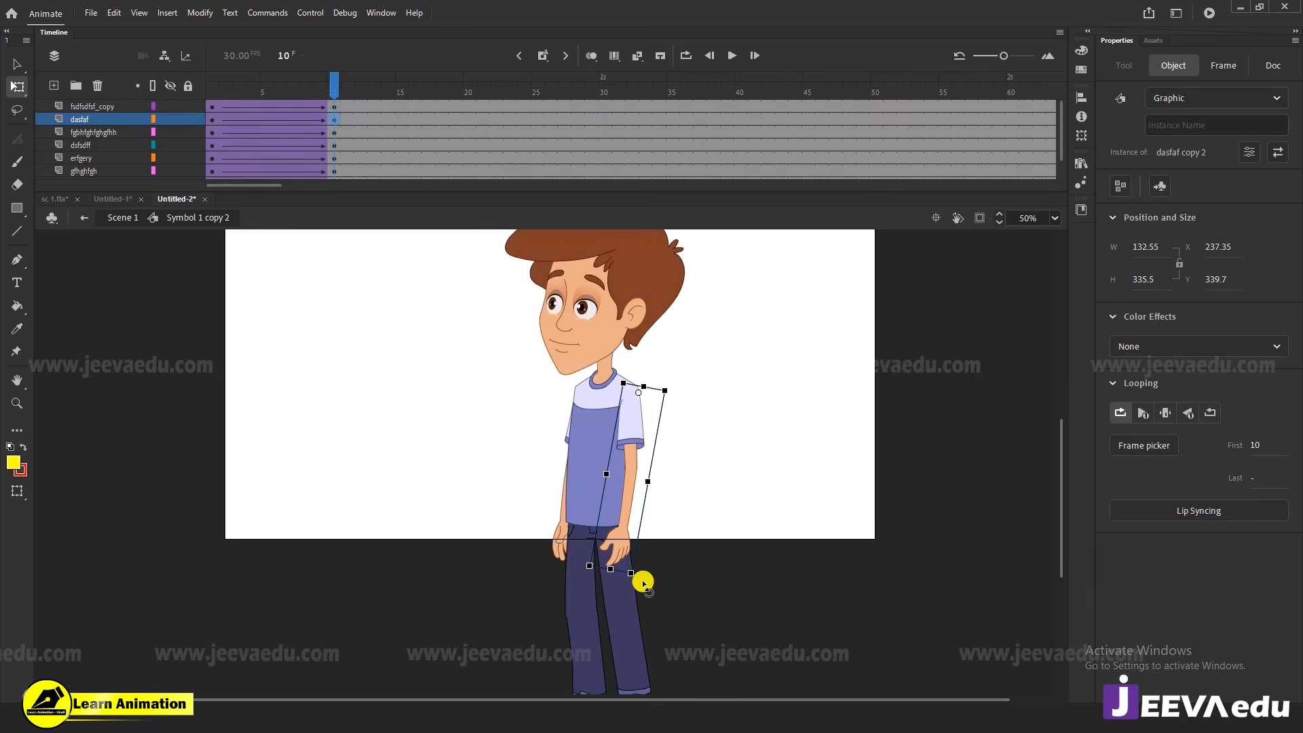
key("Return")
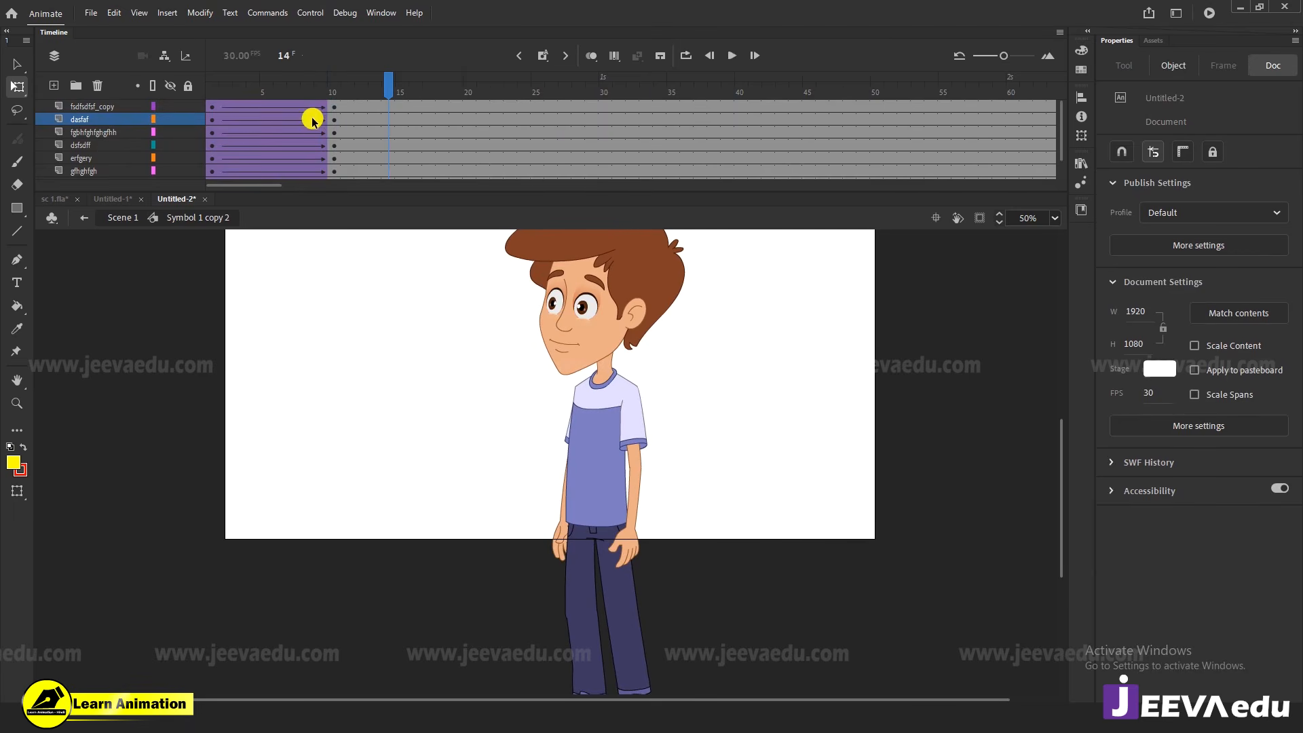
key("Return")
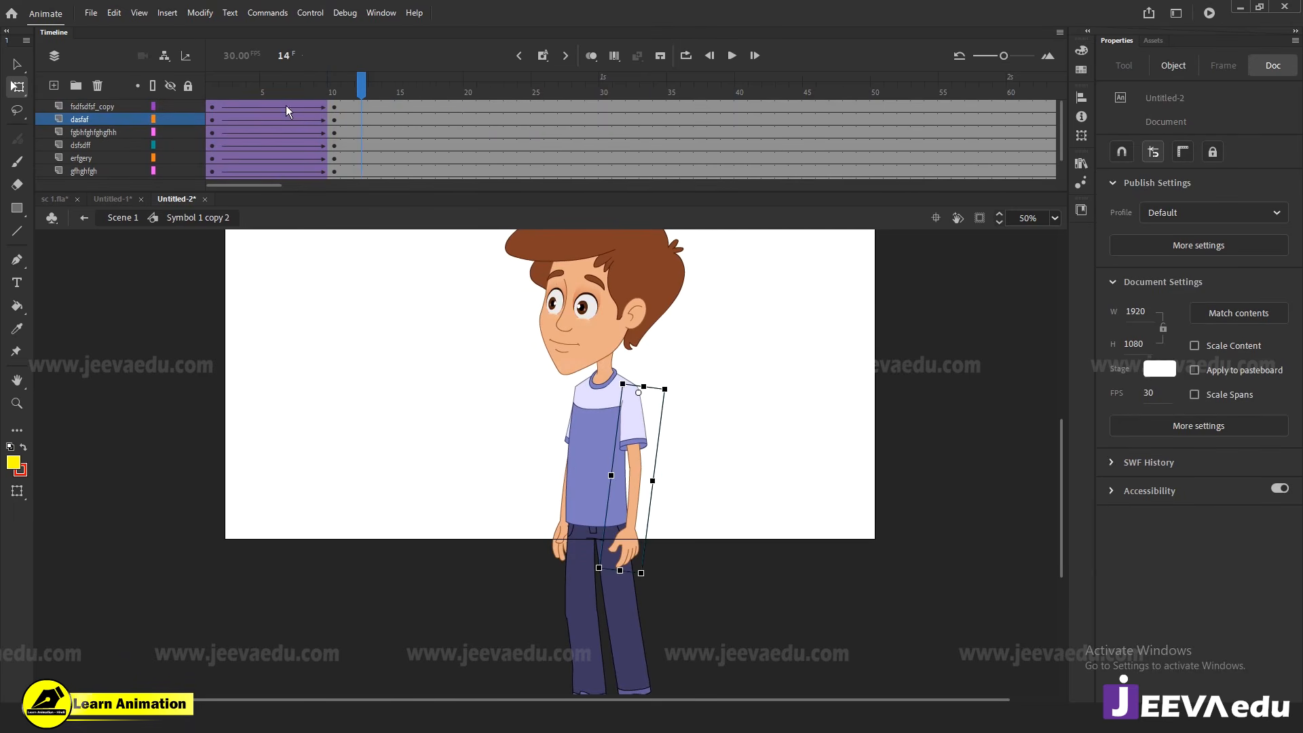
key("Return")
Tilt the boy's head forward and down around the neck on frame 1, and scrub the frames to check it
left_click_drag(325, 97, 111, 143)
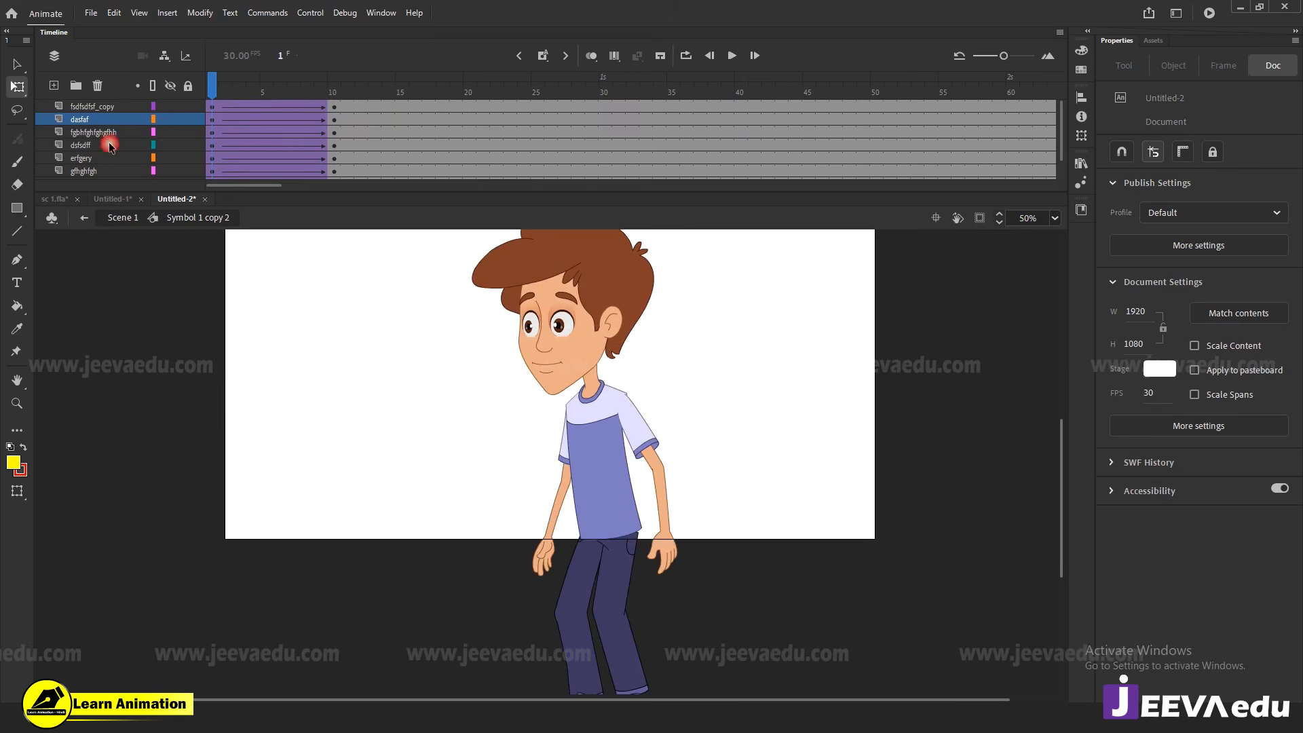
key("z")
left_click(600, 448, "alt")
left_click(546, 416)
key("v")
left_click(562, 445)
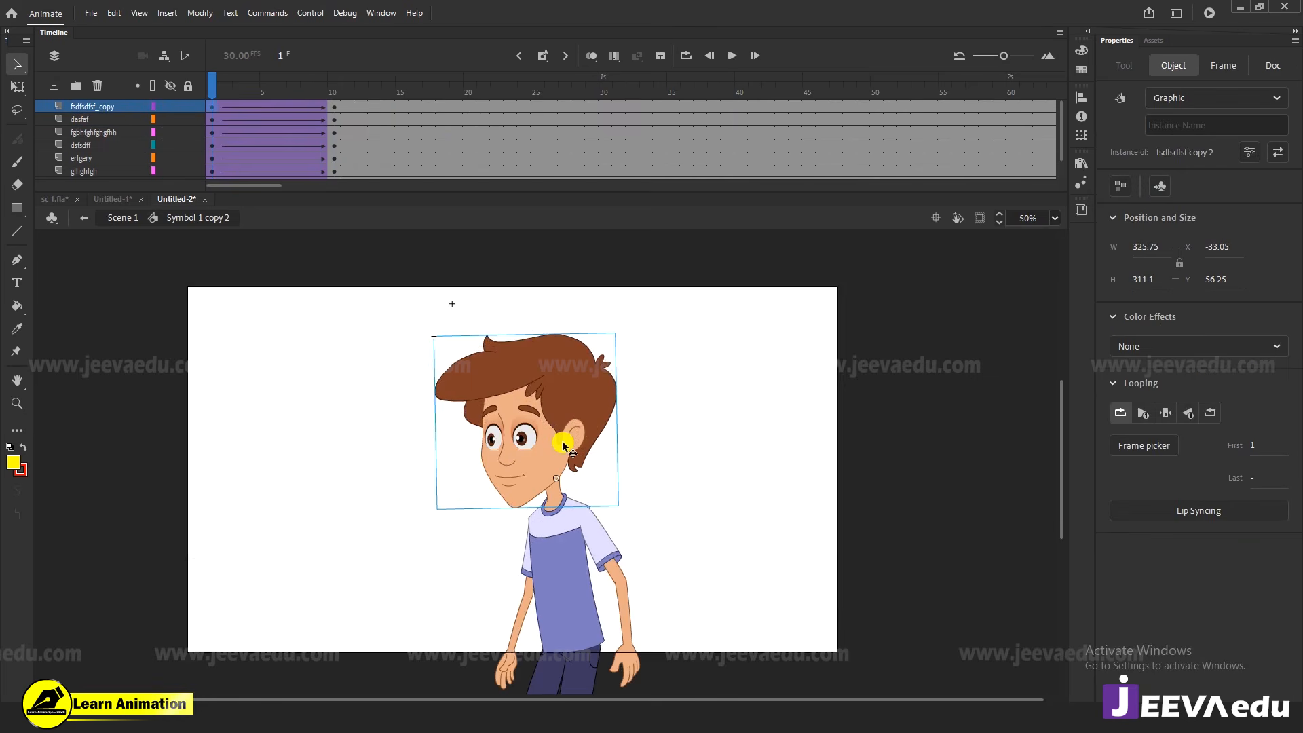
key("q")
left_click_drag(618, 334, 591, 312)
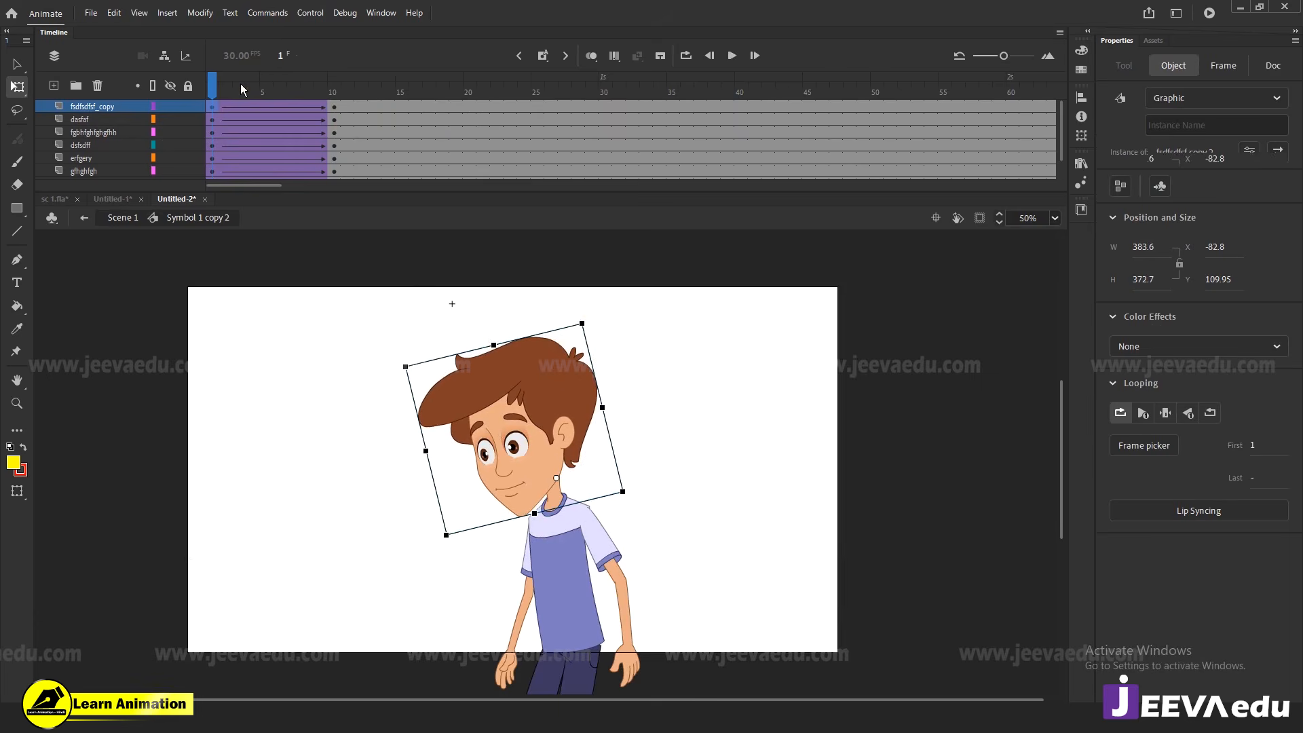
left_click_drag(241, 84, 196, 150)
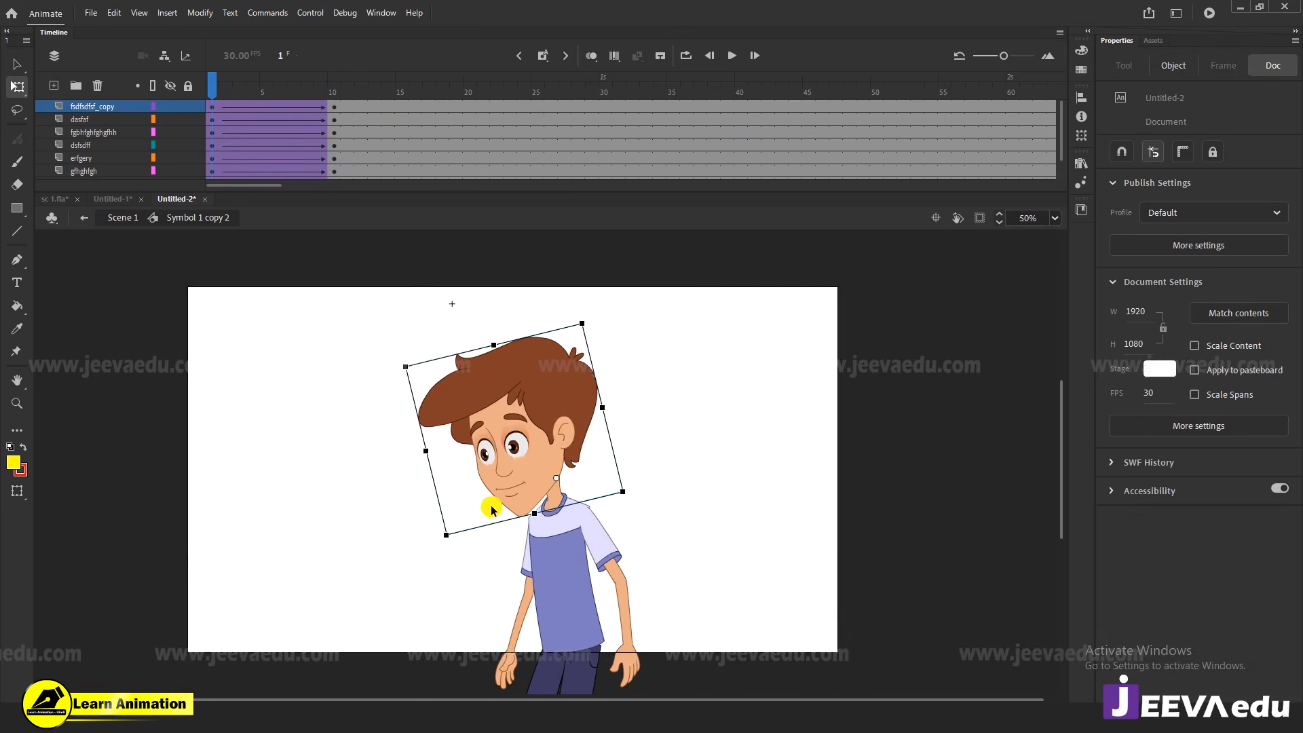
Open the head symbol, keyframe all its layers at frame 10 and return to frame 1
double_click(513, 453)
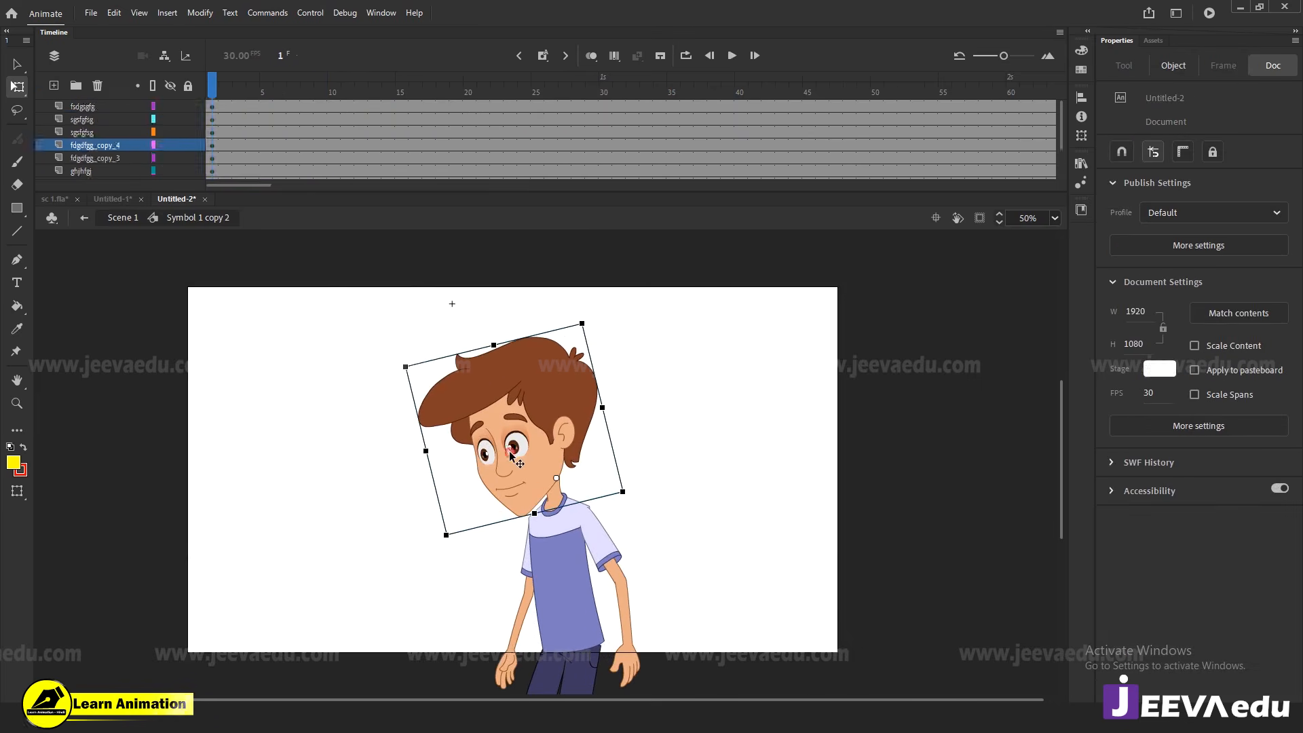
left_click(331, 107)
left_click_drag(328, 105, 335, 218)
key("F6")
left_click(212, 91)
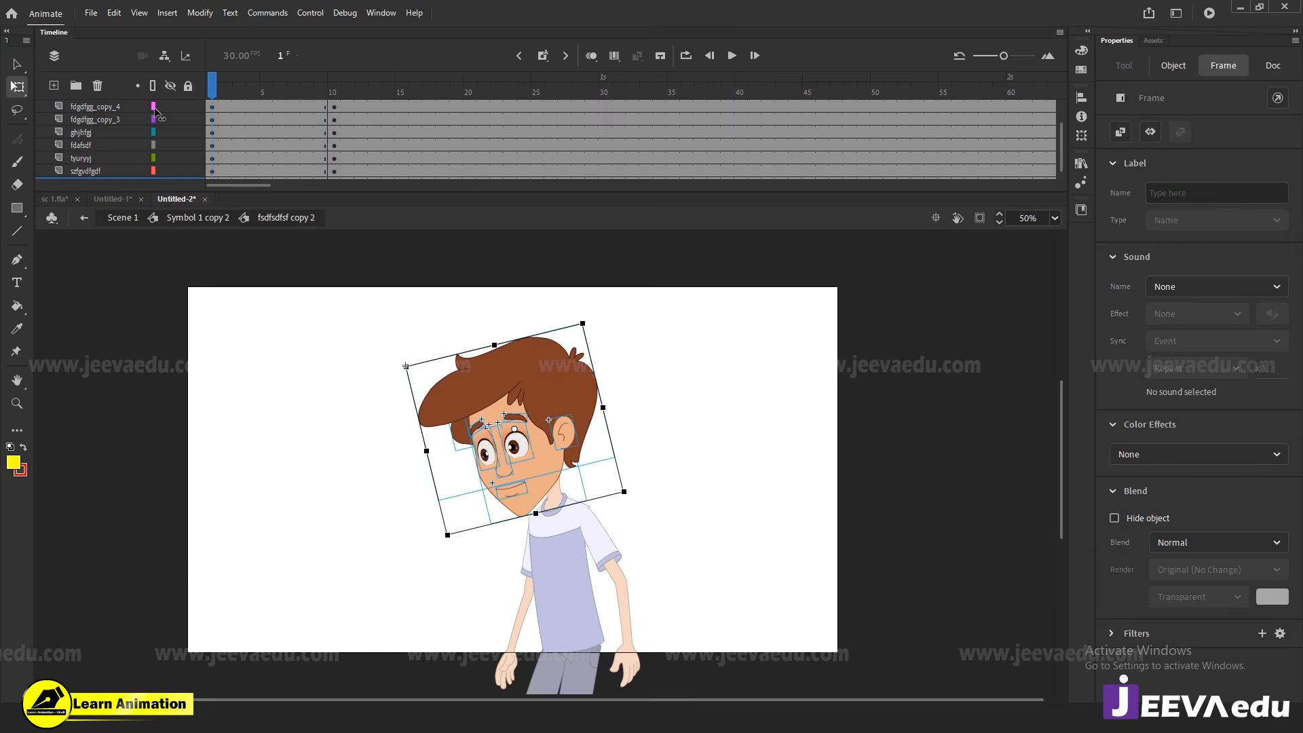
Add classic tweens from frame 1 to 10 on the layers below the mouth layer, with an ease of 100
scroll(244, 111, "up", 2)
left_click_drag(243, 111, 269, 212)
right_click(268, 213)
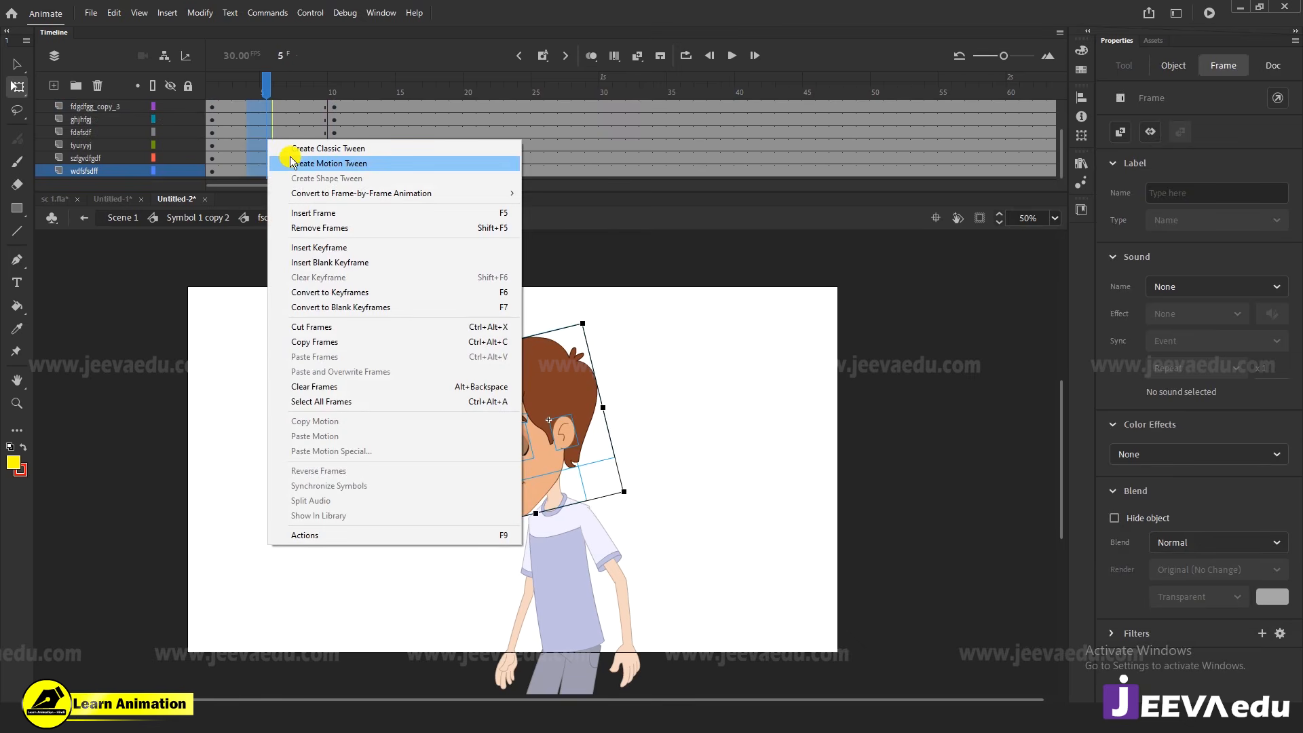
left_click(295, 149)
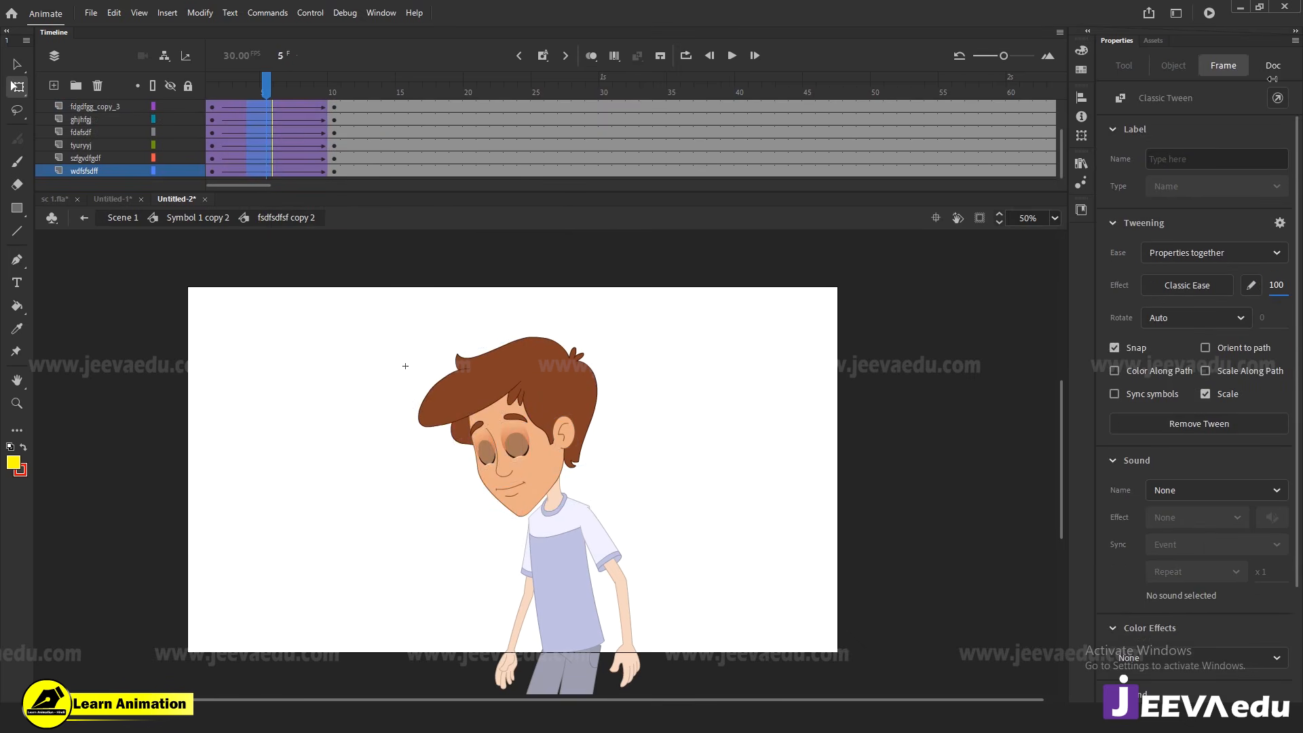
Add a classic tween to the mouth layer between frames 1 and 10
left_click(516, 486)
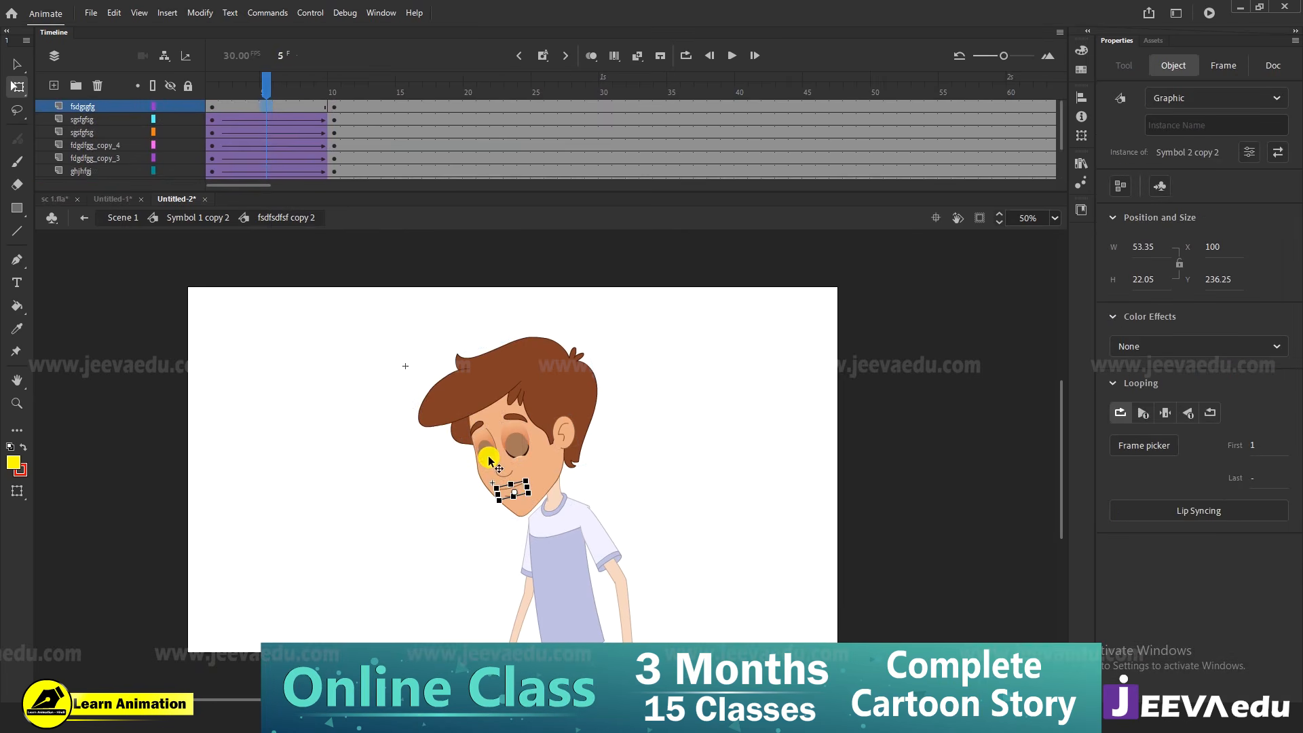
key("v")
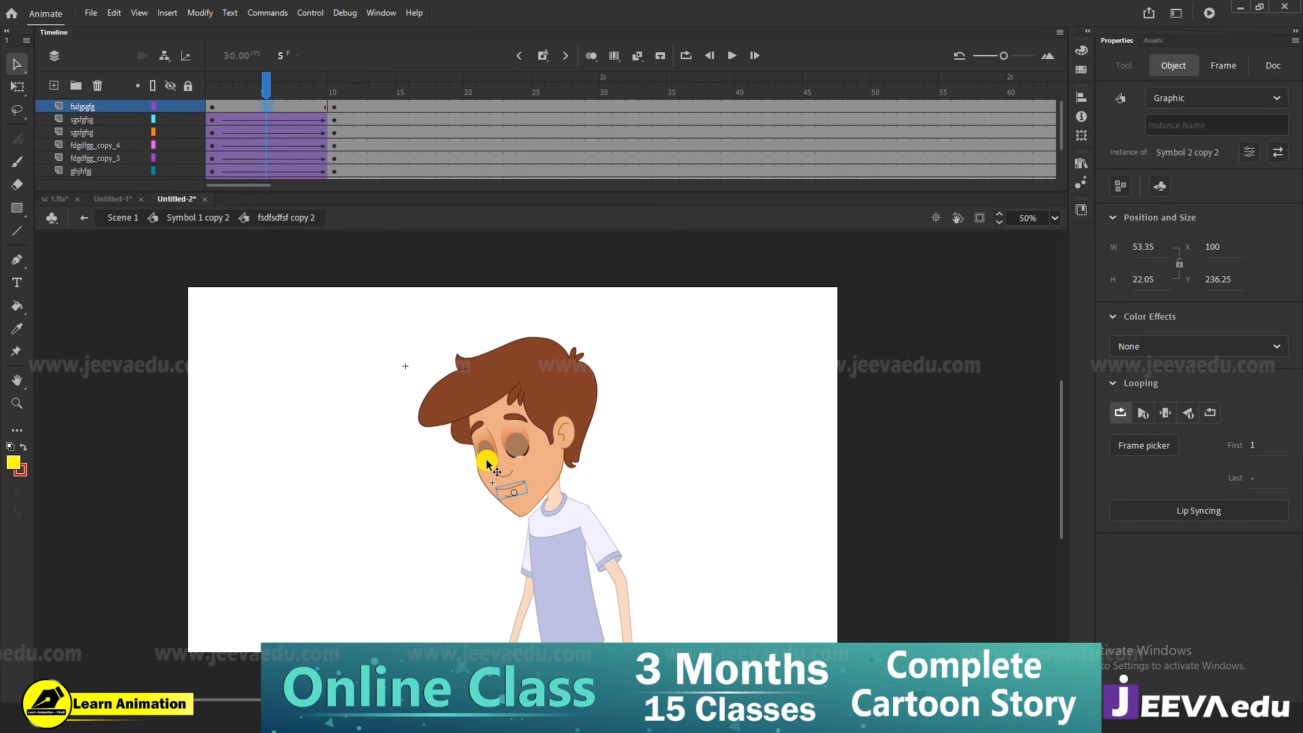
right_click(278, 104)
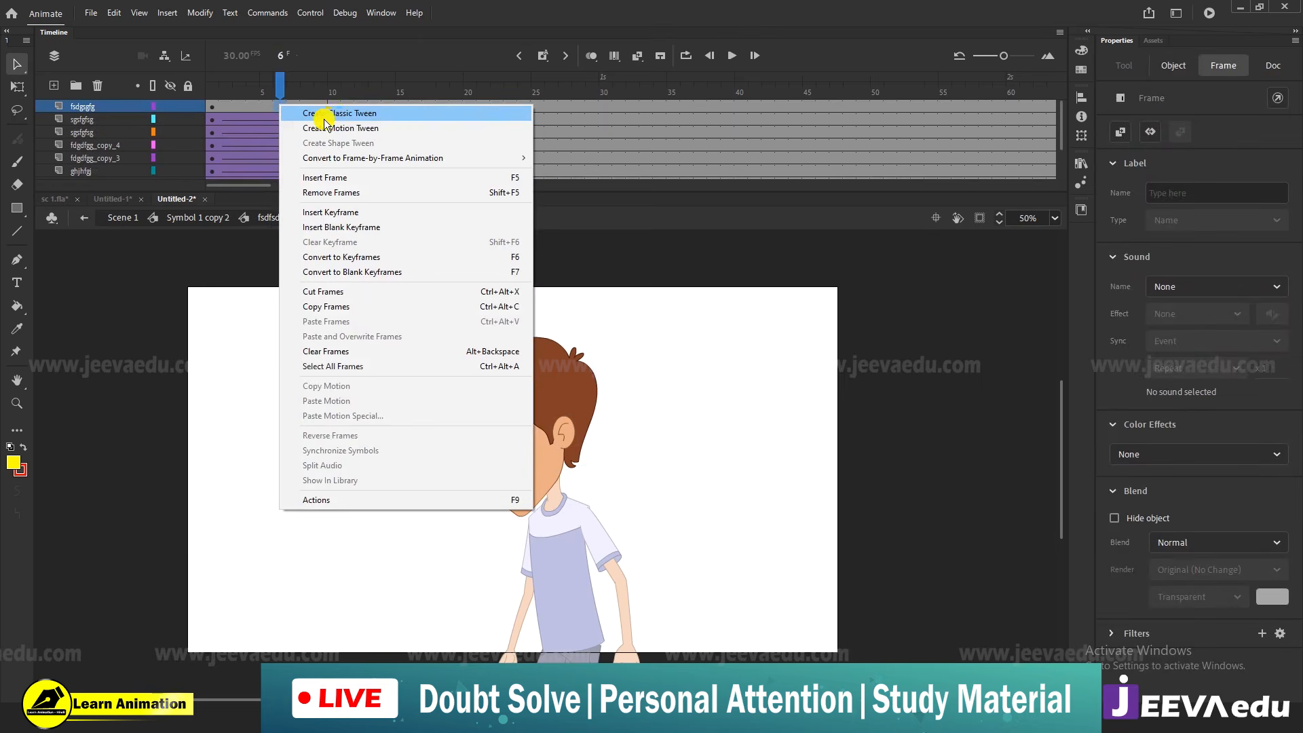
left_click(326, 113)
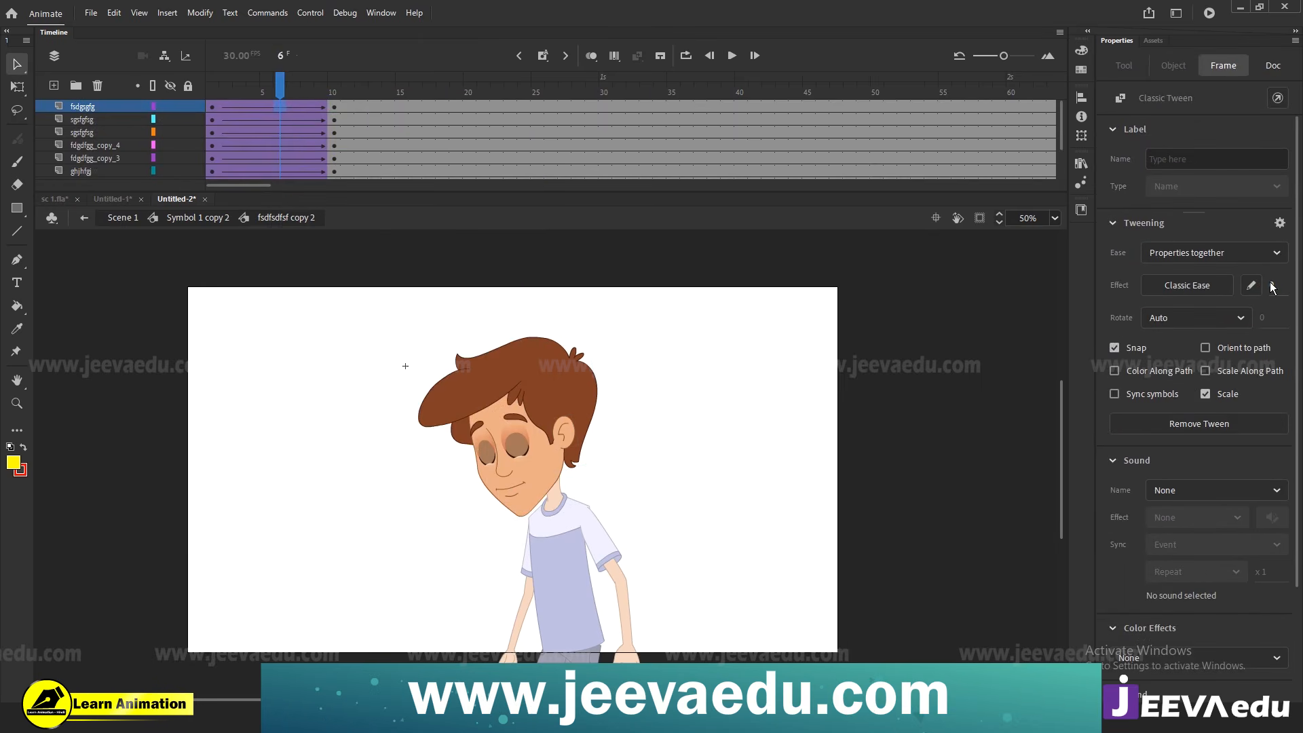
On frame 1, select the eyes, eyebrows, nose and mouth and shift them together down and slightly toward the ear
left_click(212, 90)
left_click(488, 466)
key("ctrl+a")
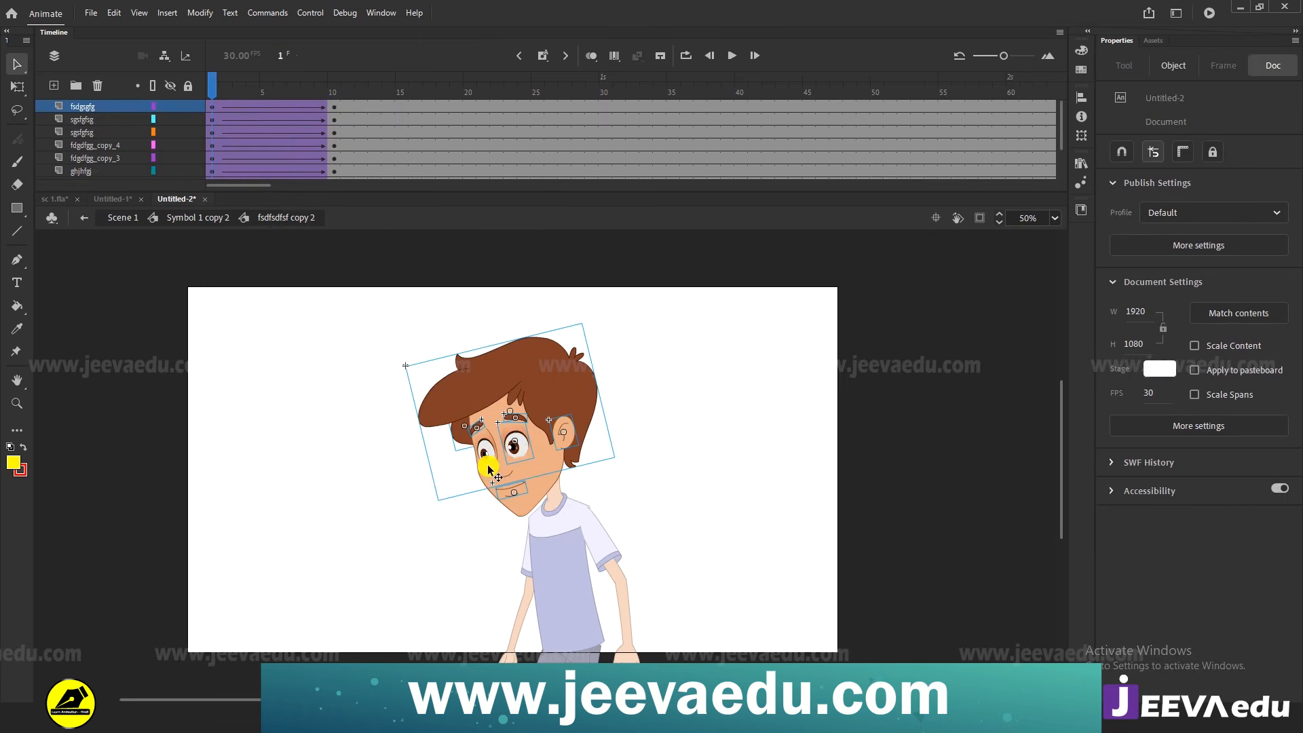
left_click(410, 494)
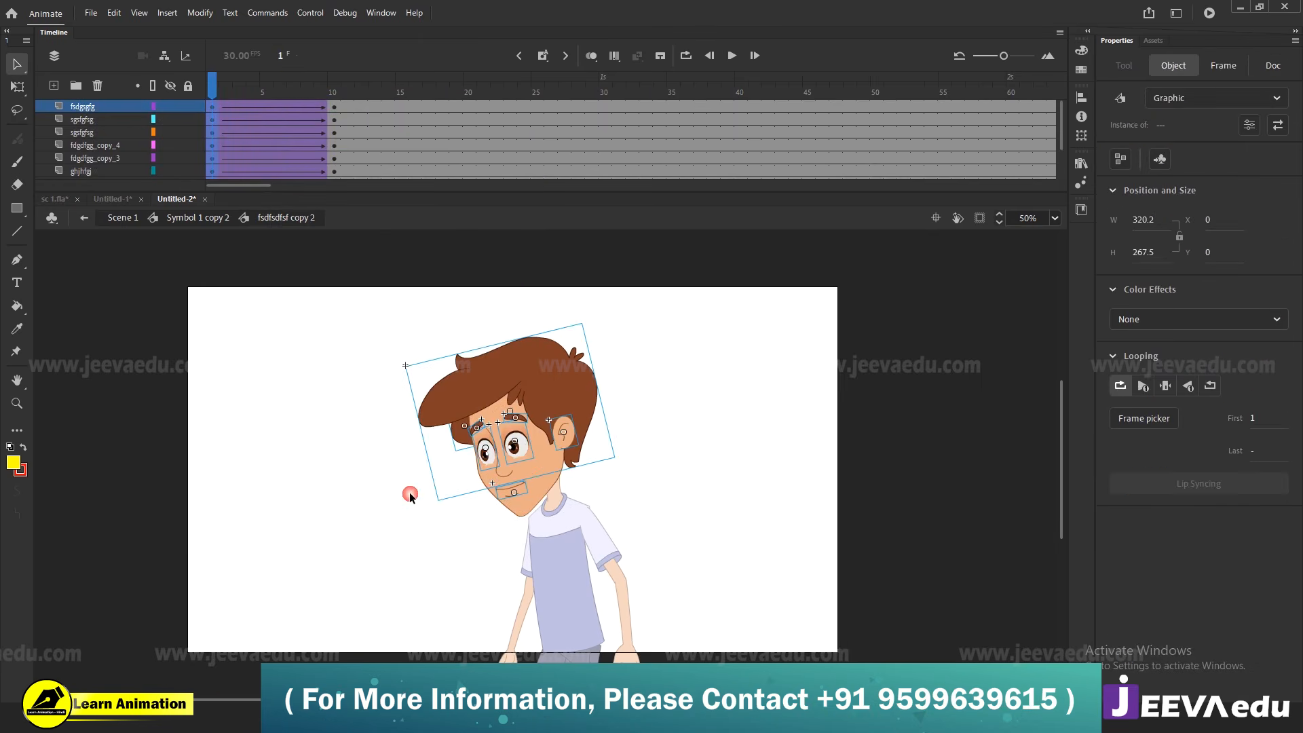
left_click(482, 451)
left_click(480, 422, "shift")
left_click(514, 417, "shift")
left_click(520, 455, "shift")
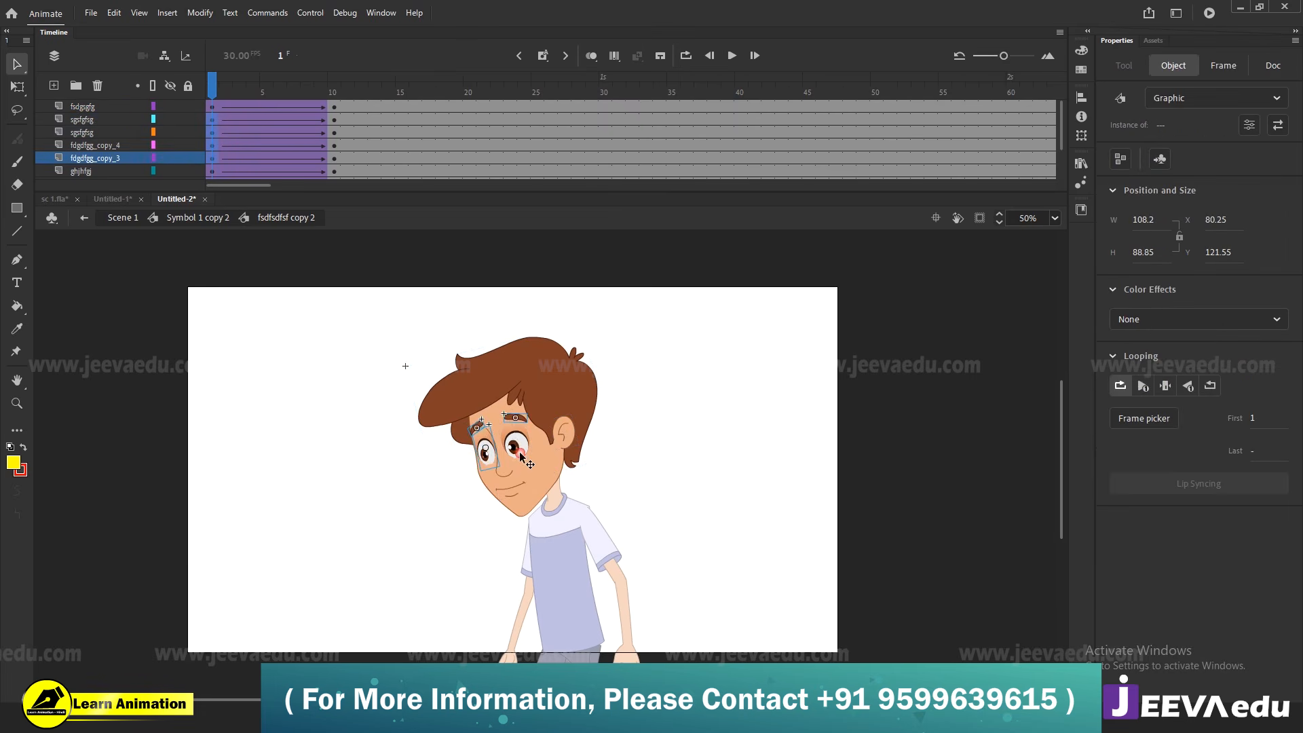
left_click(504, 472, "shift")
left_click(512, 486, "shift")
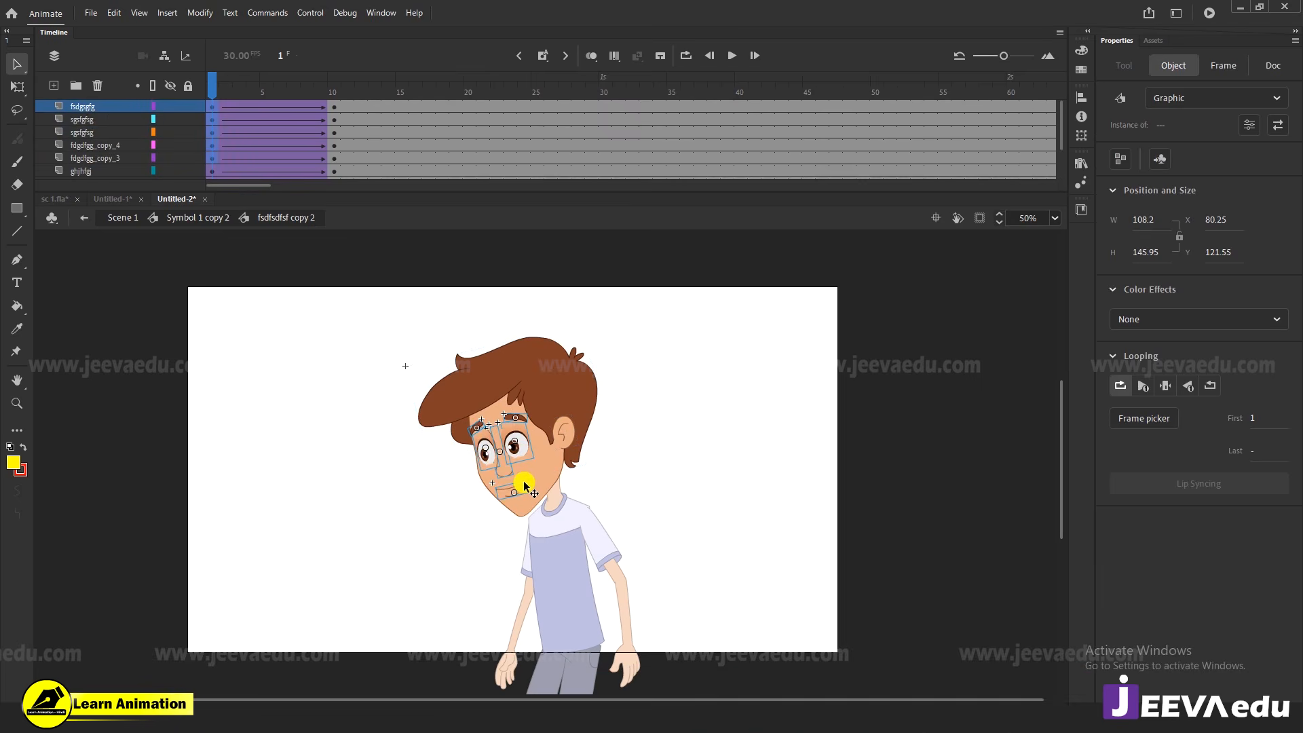
key("shift+Down")
key("shift+Down")
key("shift+Right")
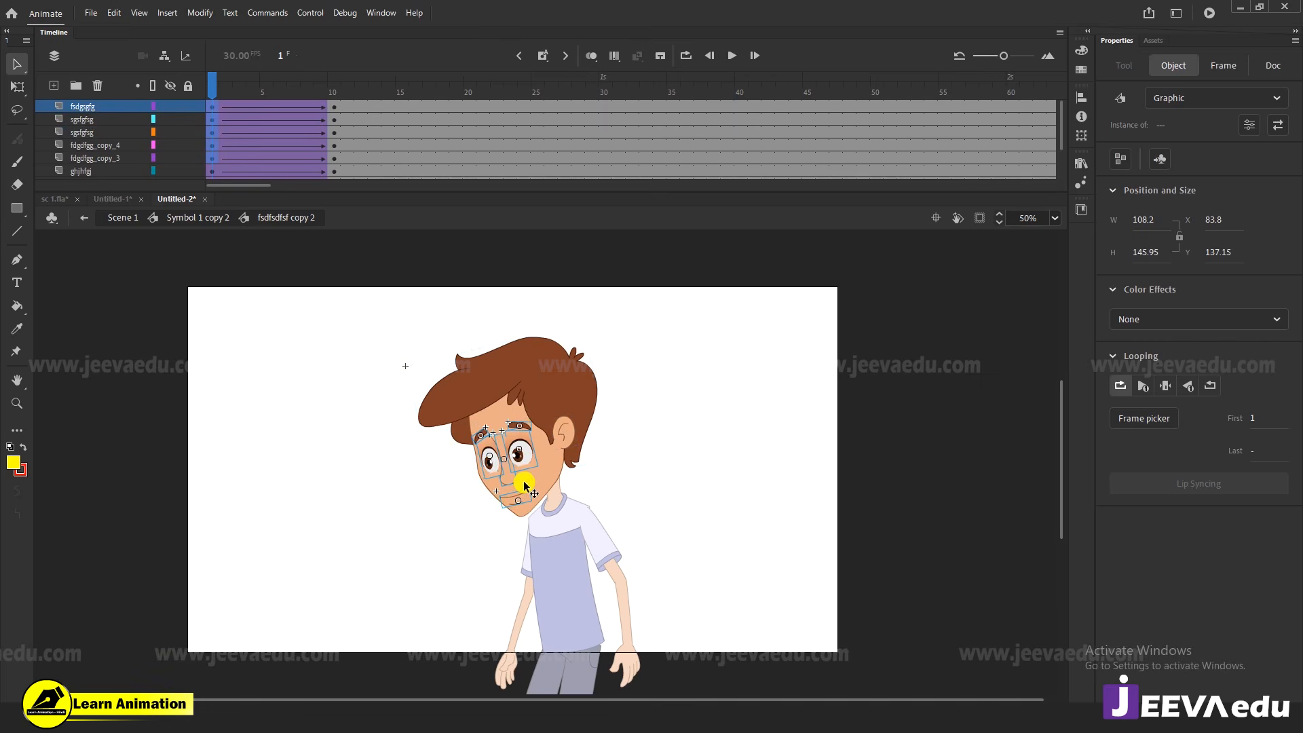
key("Down")
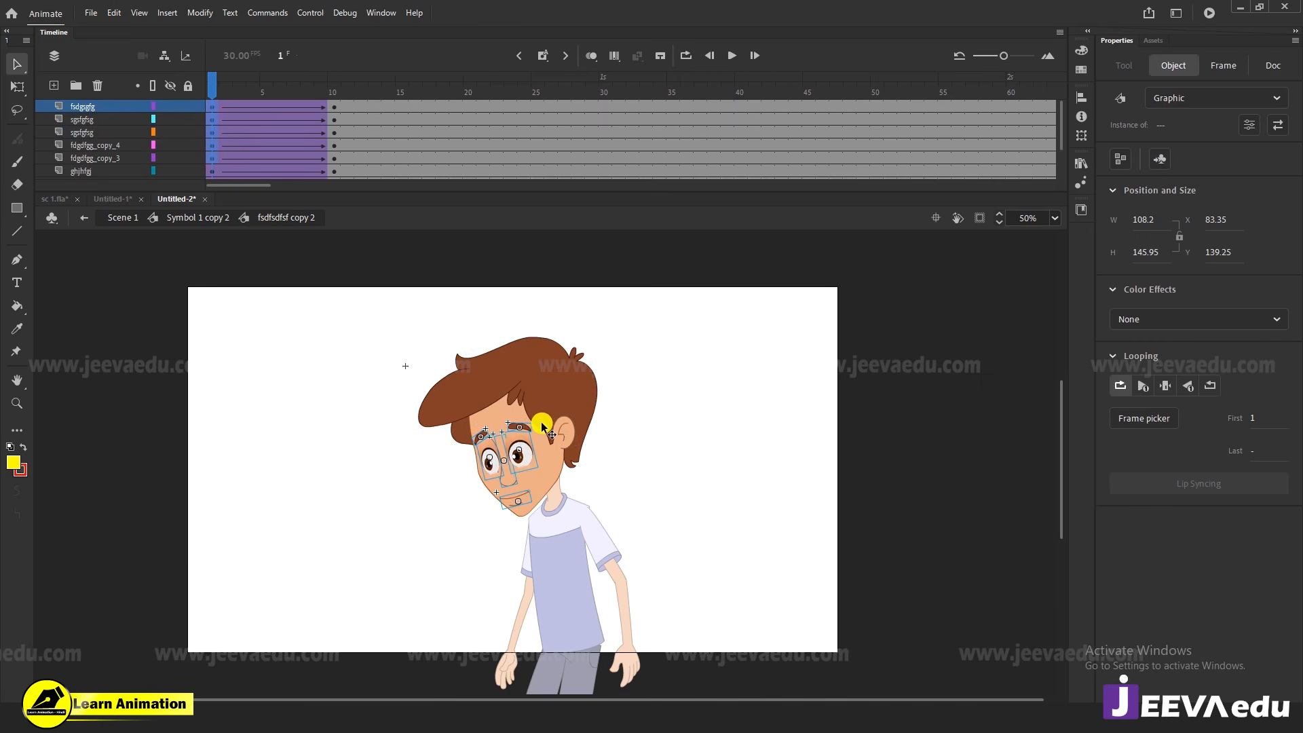
Rotate the selected facial features slightly, return to the boy's symbol and scrub the frames to check the head turn
key("q")
left_click_drag(541, 418, 540, 421)
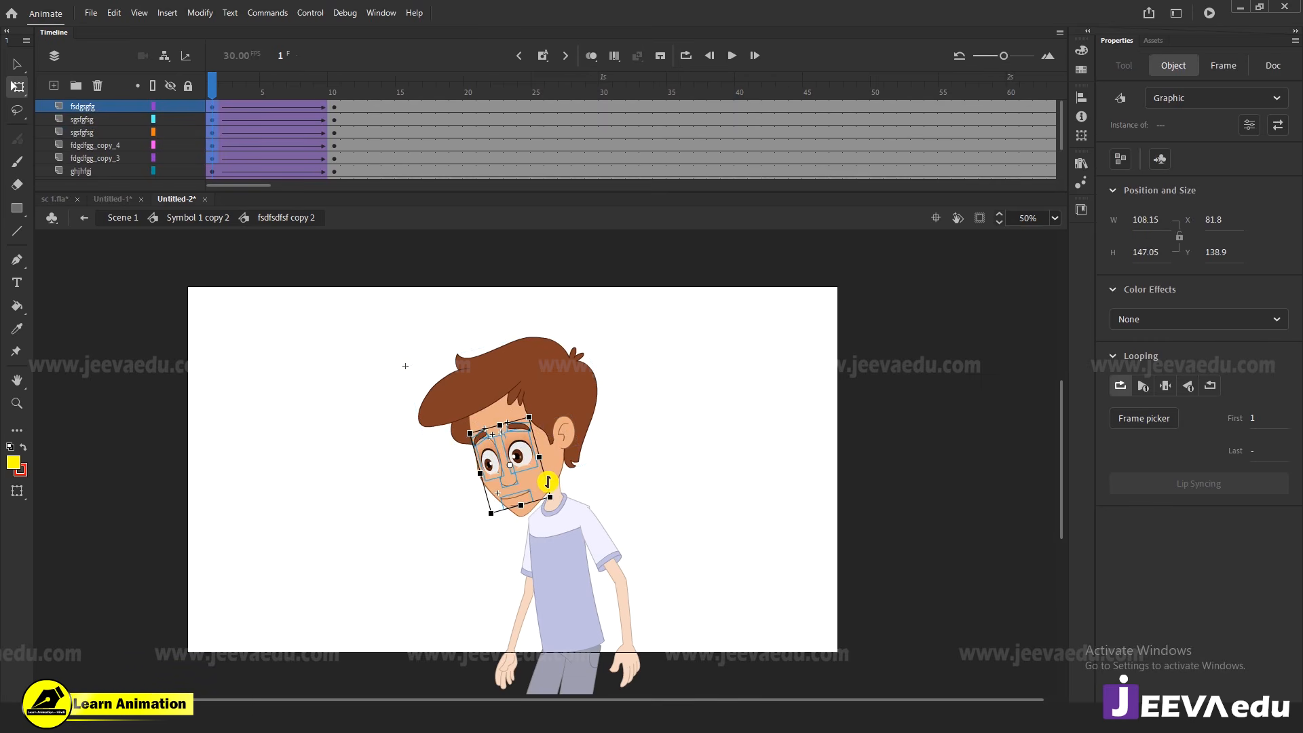
double_click(429, 535)
left_click_drag(233, 86, 211, 139)
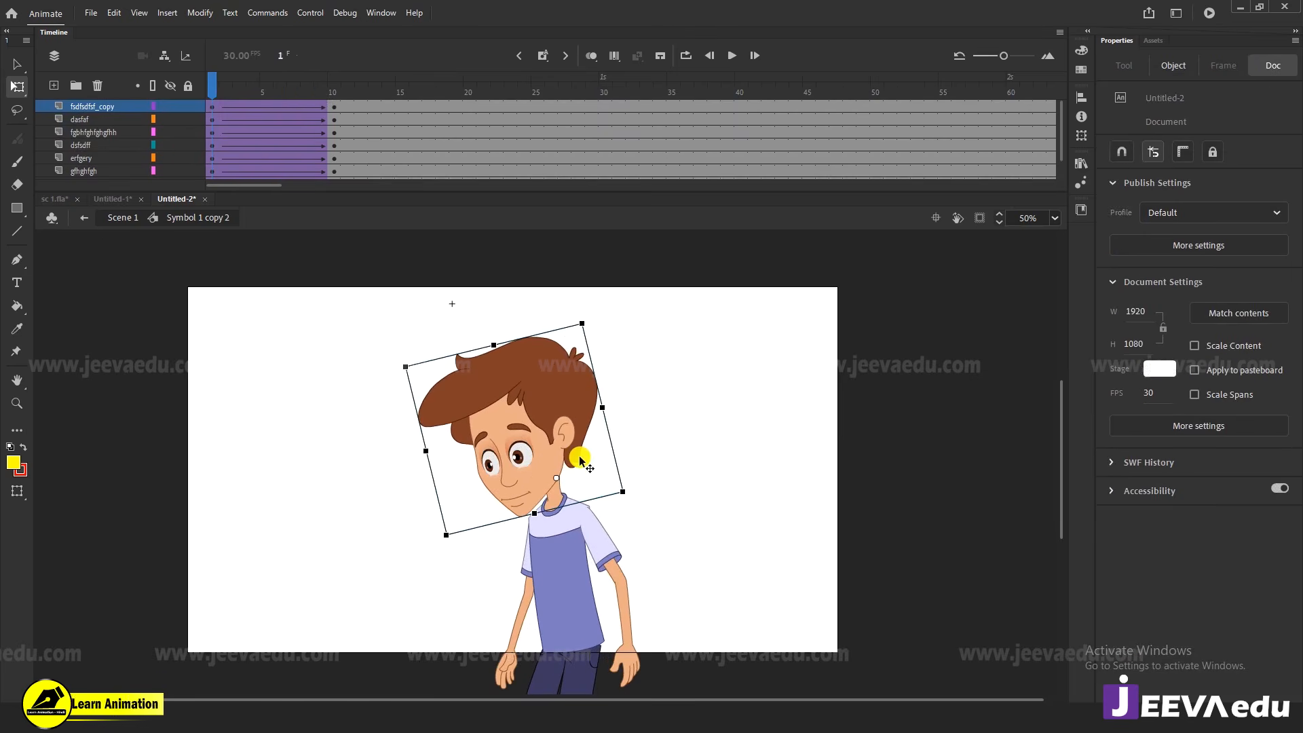
Open the boy's head symbol and scrub its facial tweens, return to the boy's symbol and scrub the whole-body movement
left_click(566, 434)
key("v")
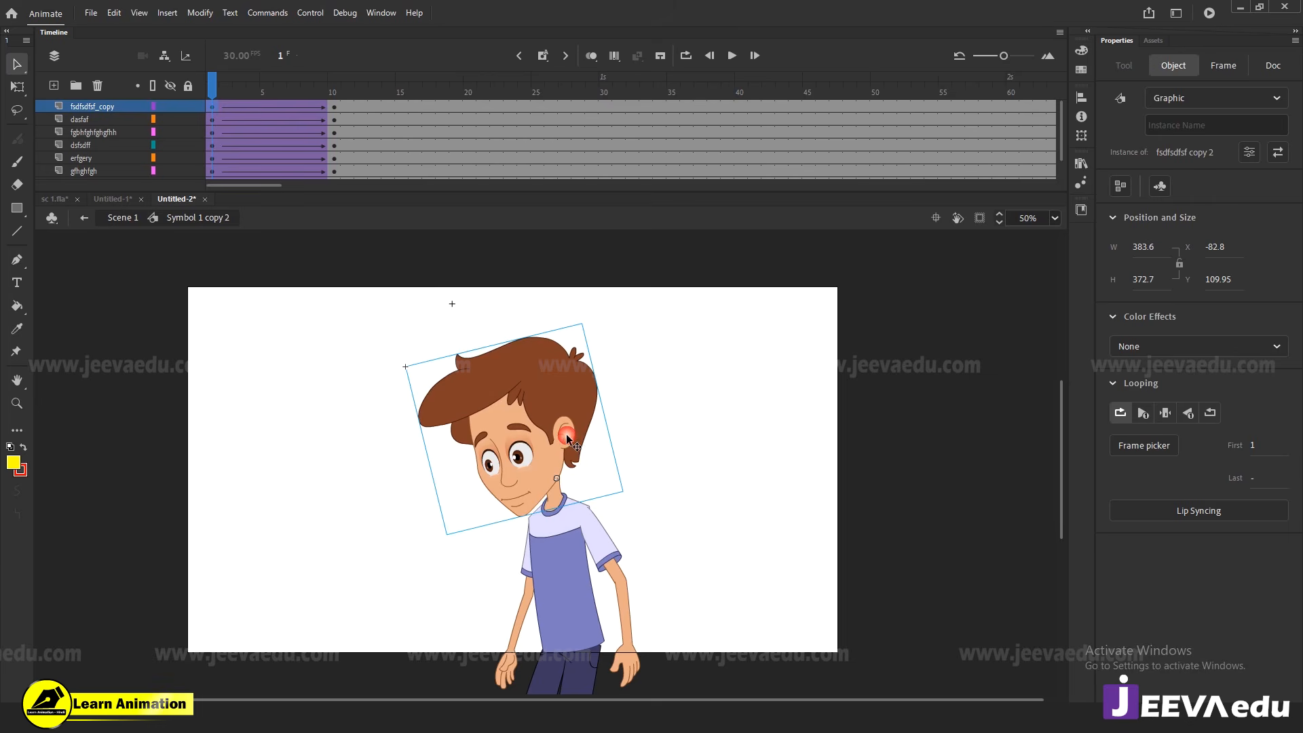
double_click(566, 434)
left_click(566, 434)
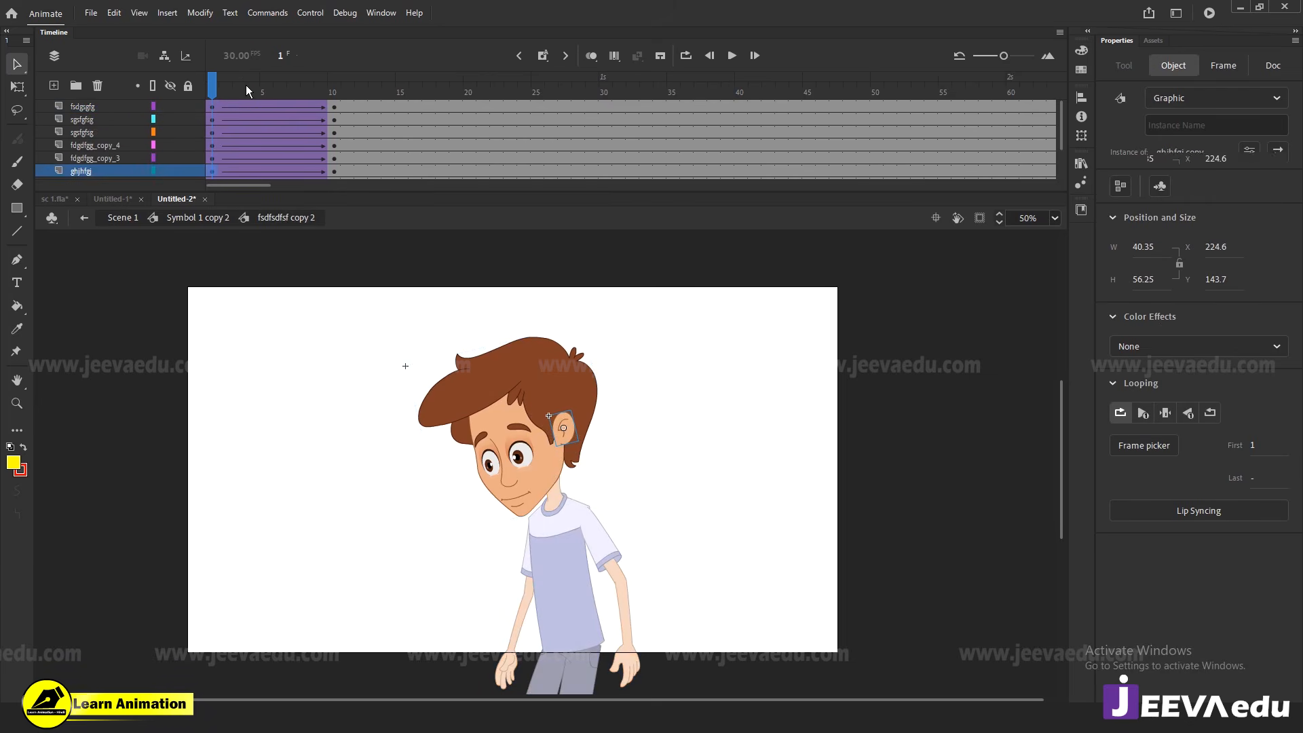
left_click(357, 108)
left_click_drag(357, 109, 306, 169)
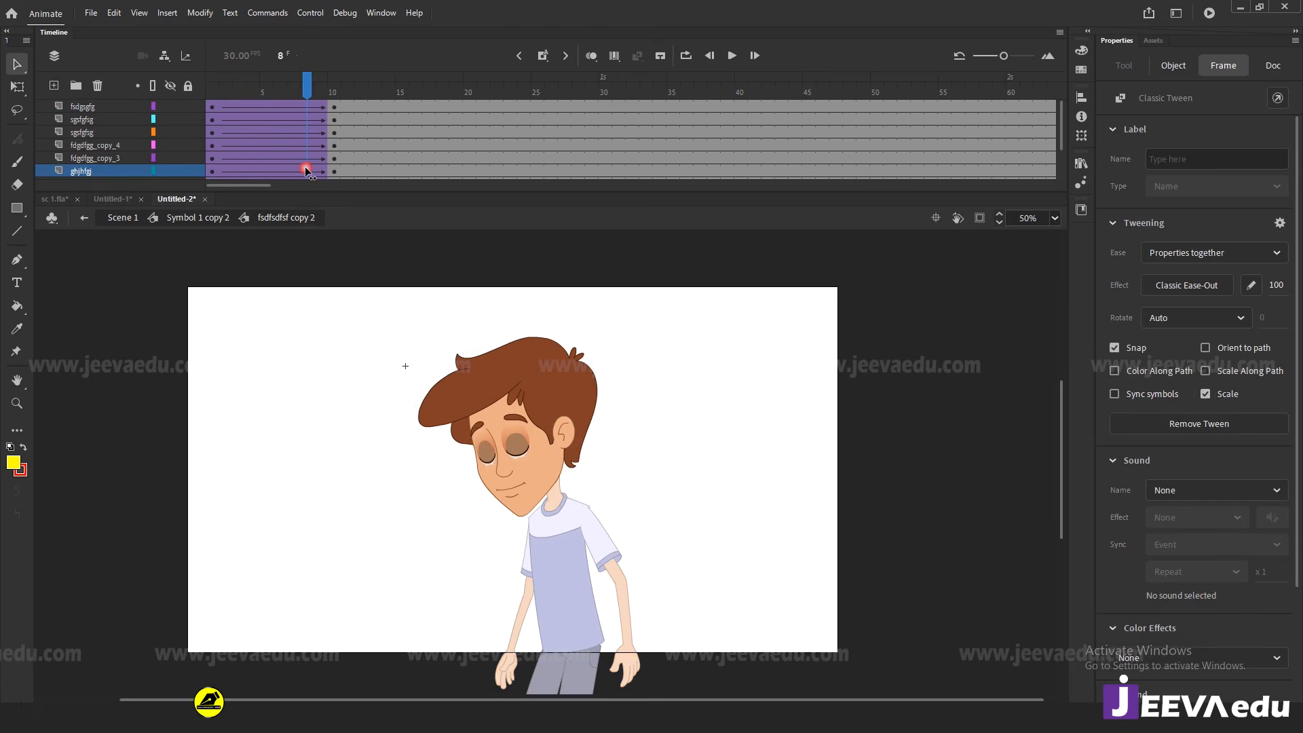
left_click(197, 217)
left_click_drag(279, 104, 391, 108)
key("z")
left_click(525, 605, "alt")
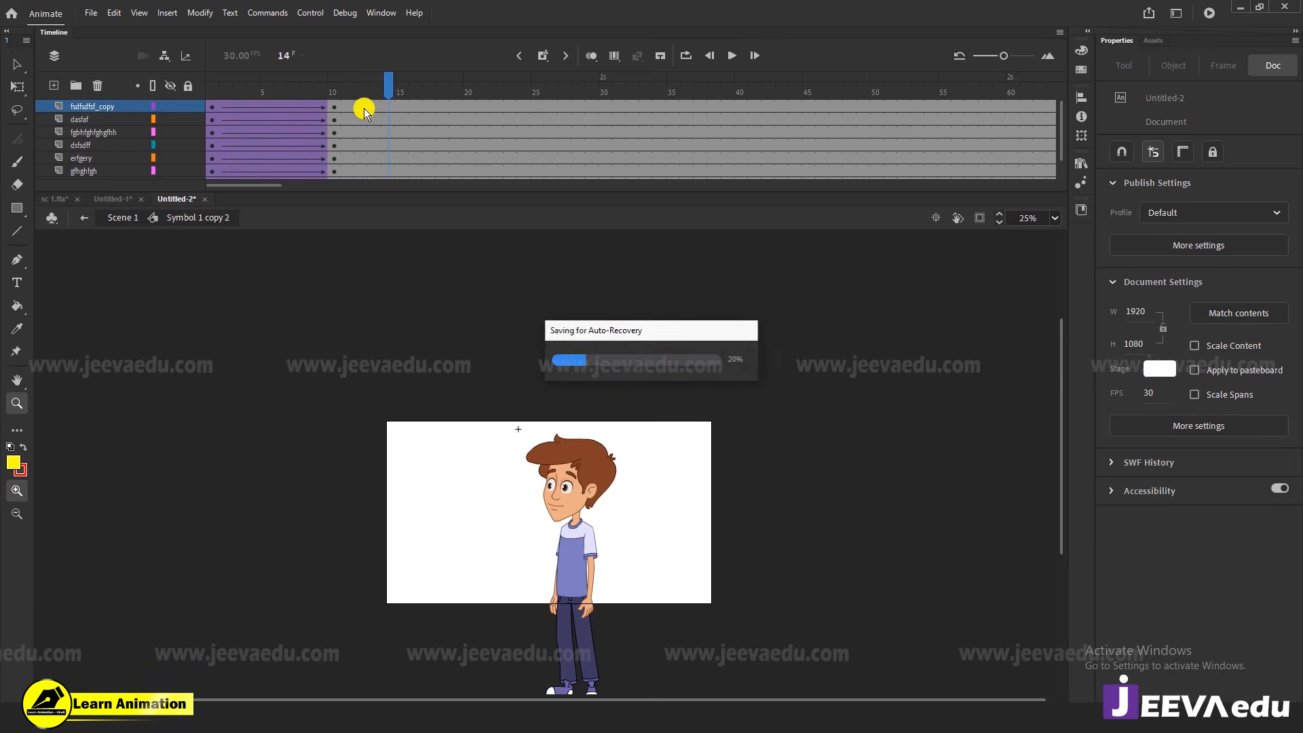
Insert keyframes at frame 13 on all the boy's layers and add classic tweens between frames 10 and 13
left_click_drag(338, 94, 344, 32)
key("F6")
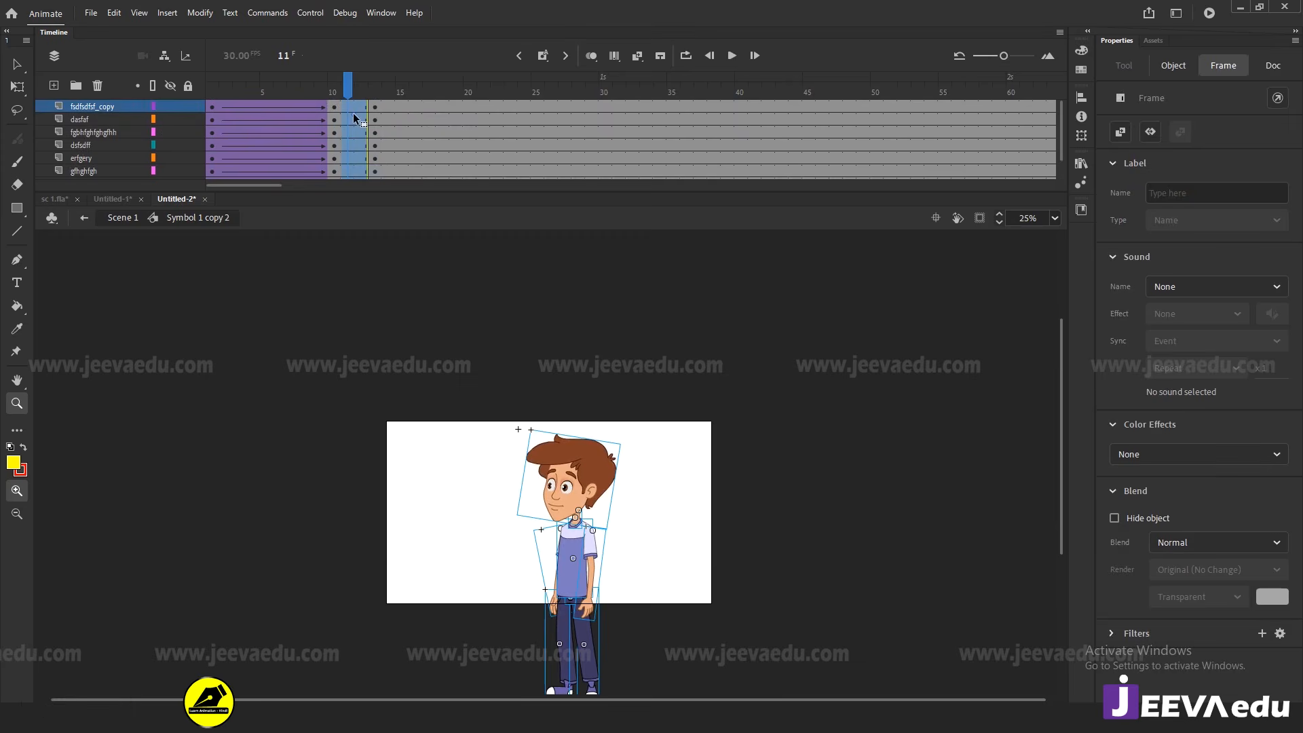
right_click(353, 112)
left_click(407, 126)
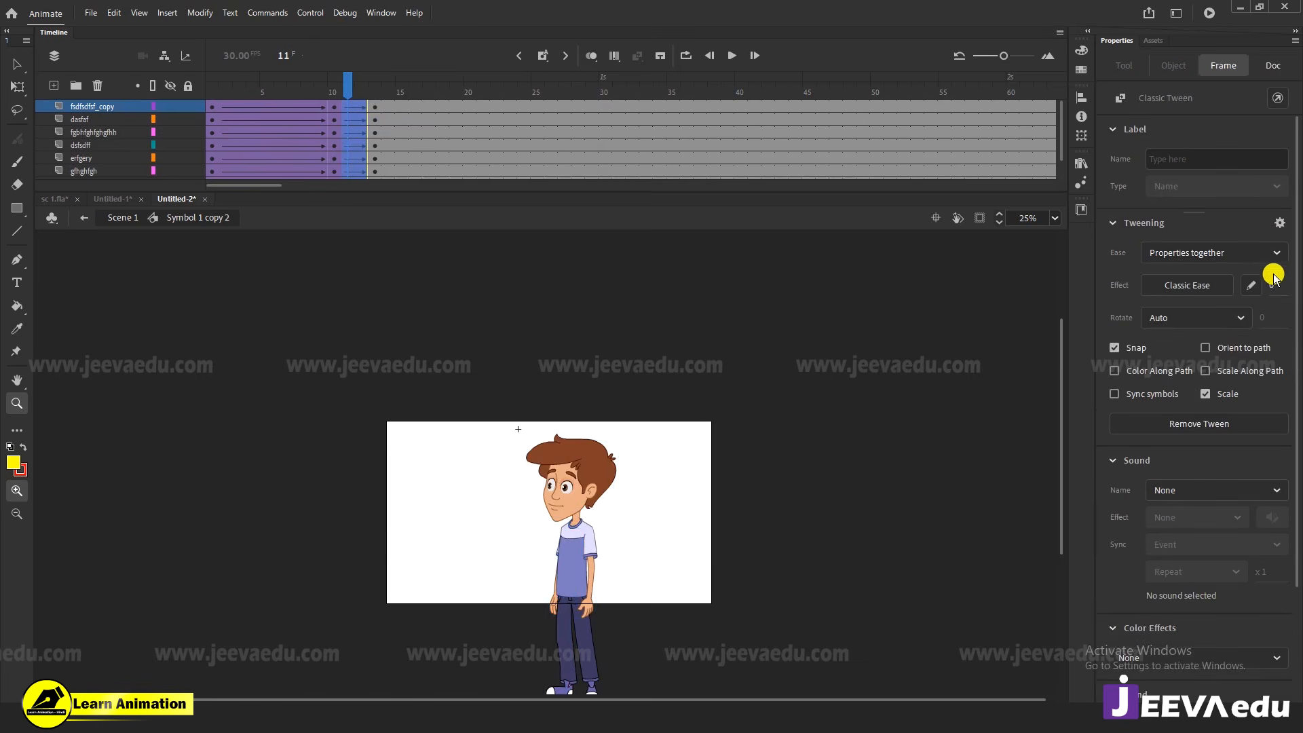
left_click(388, 106)
key("v")
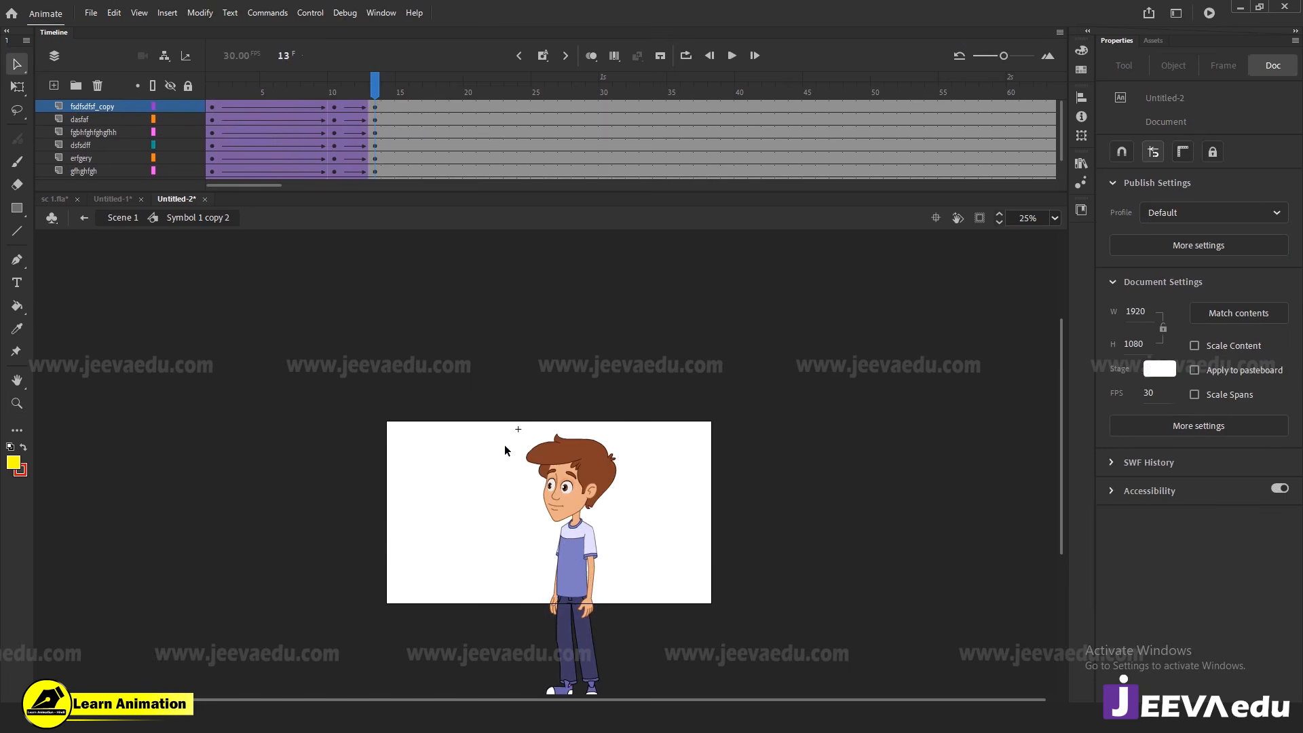
left_click_drag(504, 446, 601, 545)
key("z")
left_click(575, 547)
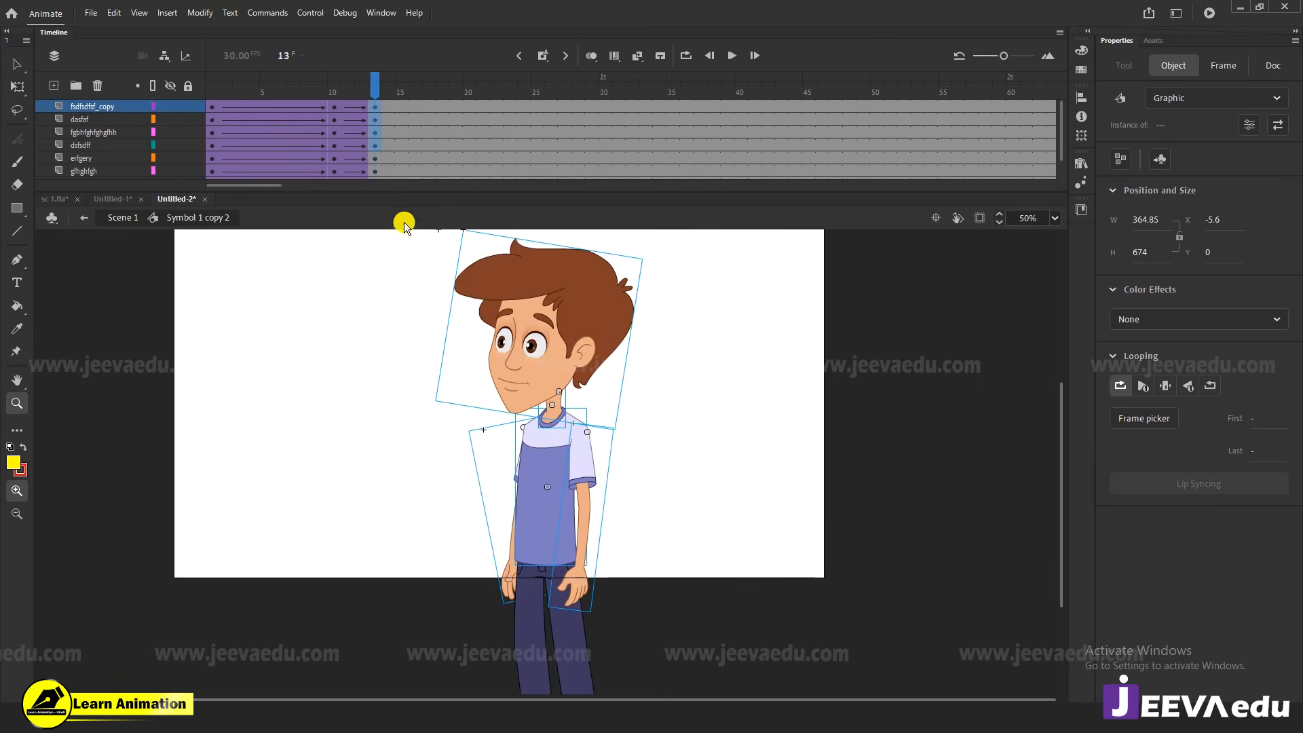
On frame 10, select the boy's head, torso and arms, move their shared pivot to the waist and rotate them slightly clockwise
left_click(334, 86)
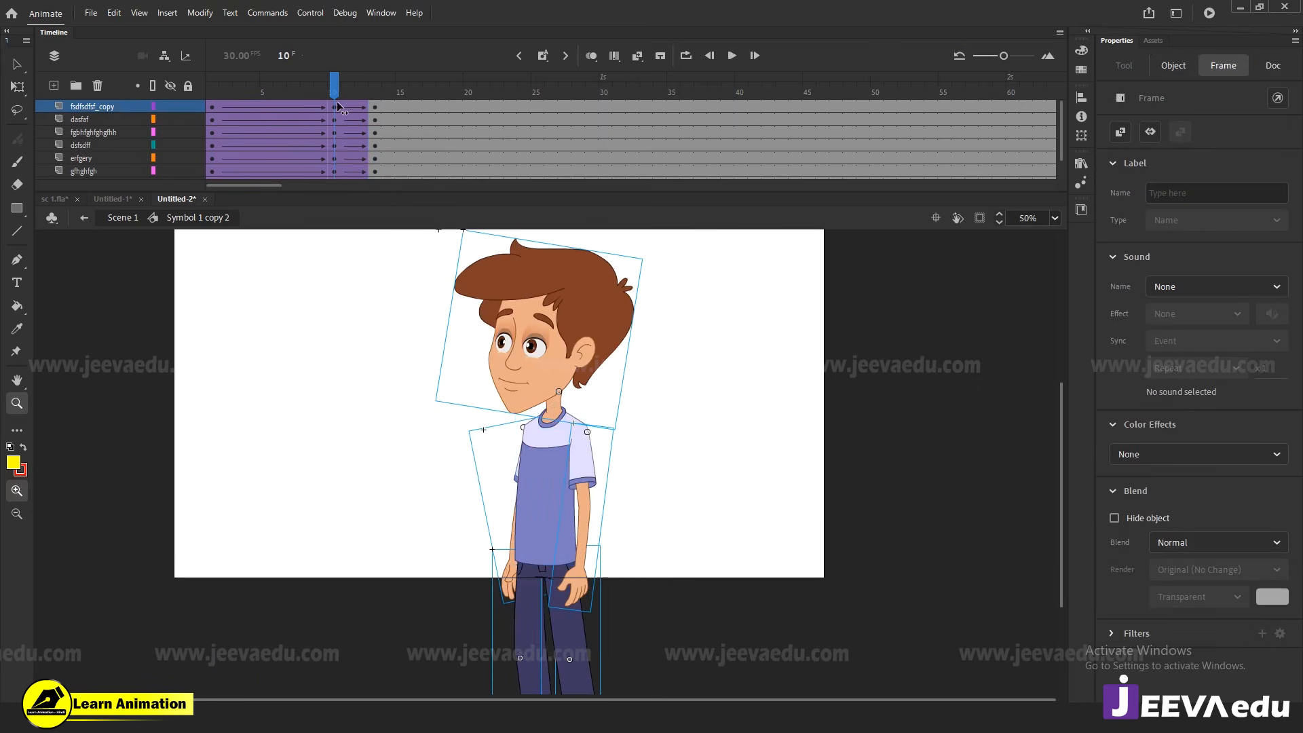
key("v")
left_click(451, 328)
left_click_drag(415, 251, 661, 479)
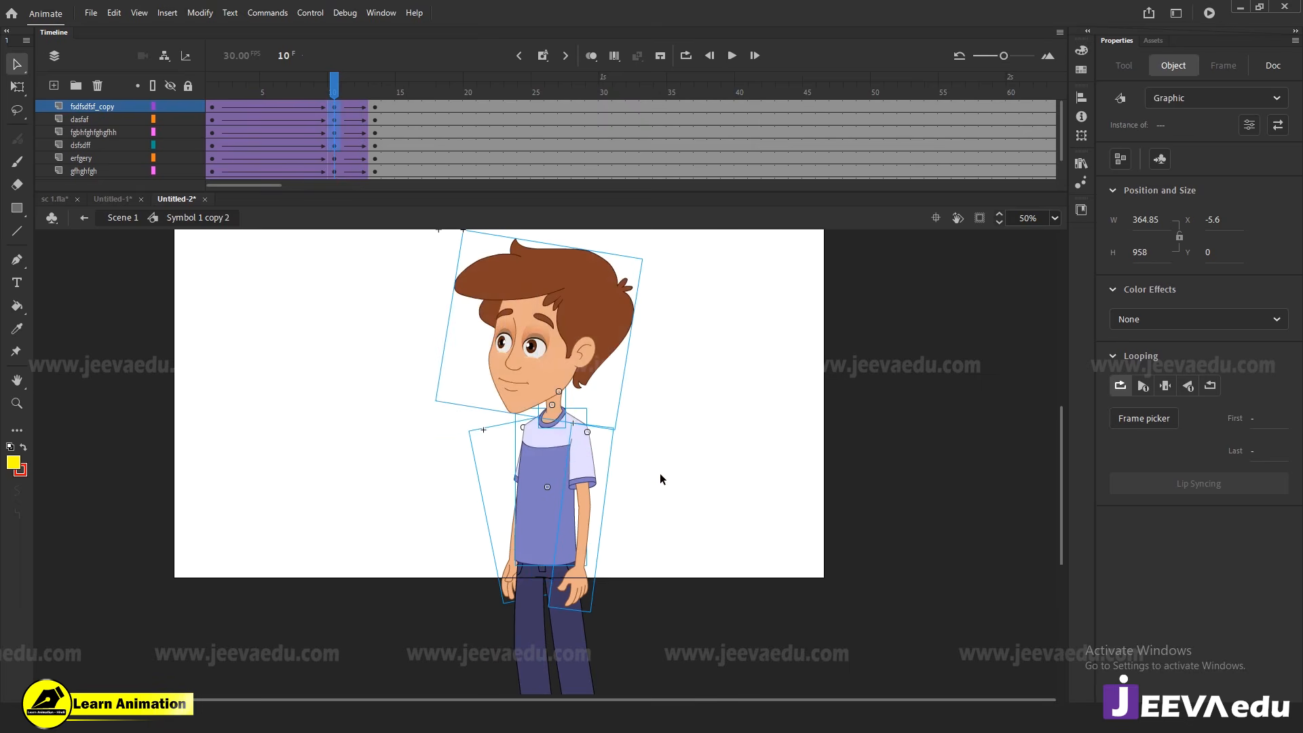
key("q")
left_click_drag(542, 427, 544, 502)
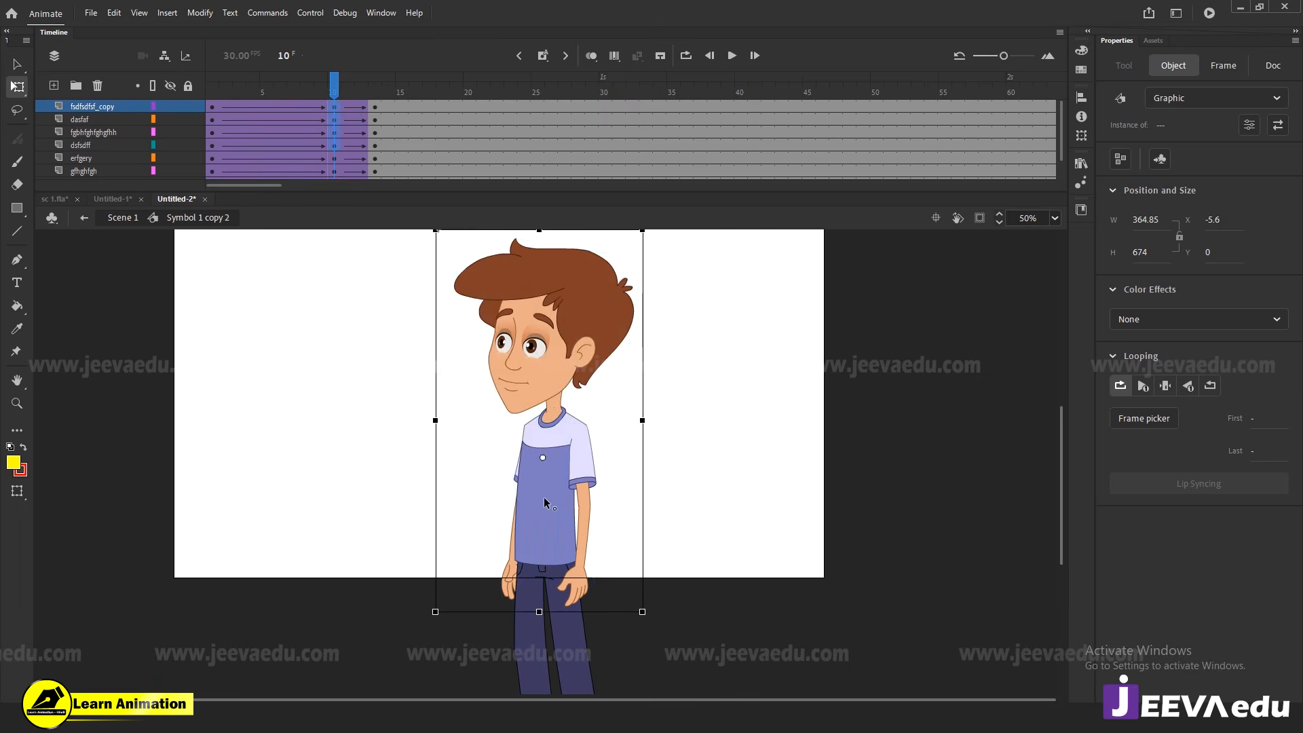
left_click_drag(544, 563, 544, 564)
left_click_drag(611, 425, 606, 473)
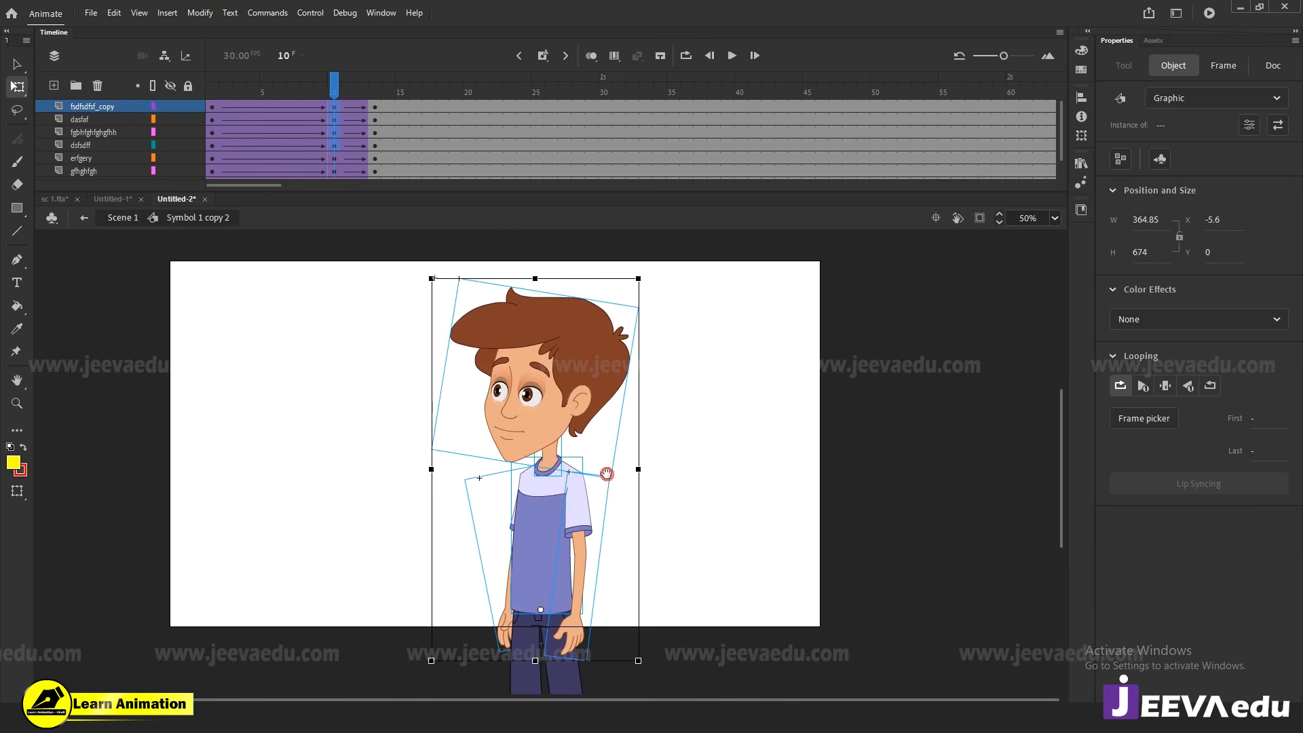
left_click_drag(641, 272, 645, 278)
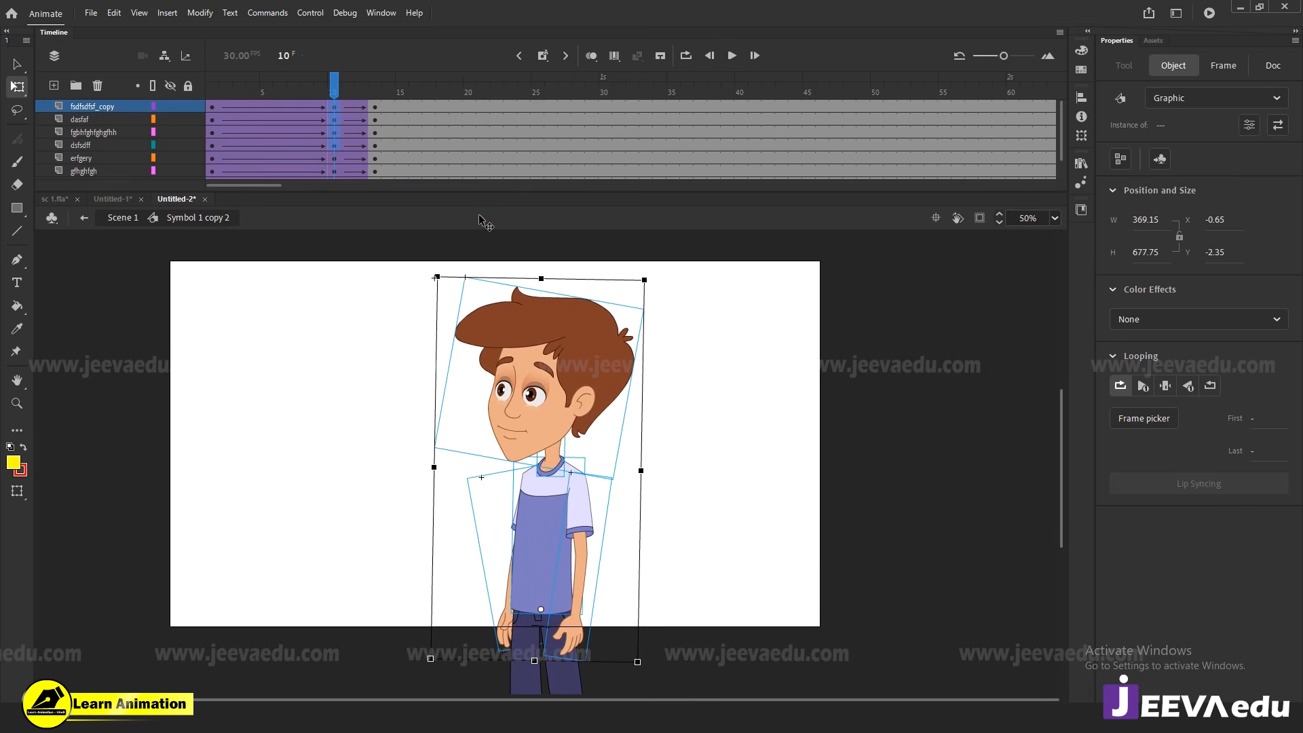
On frame 10, rotate the boy's head alone slightly further clockwise around its neck pivot
left_click(549, 386)
left_click(693, 286)
left_click(606, 348)
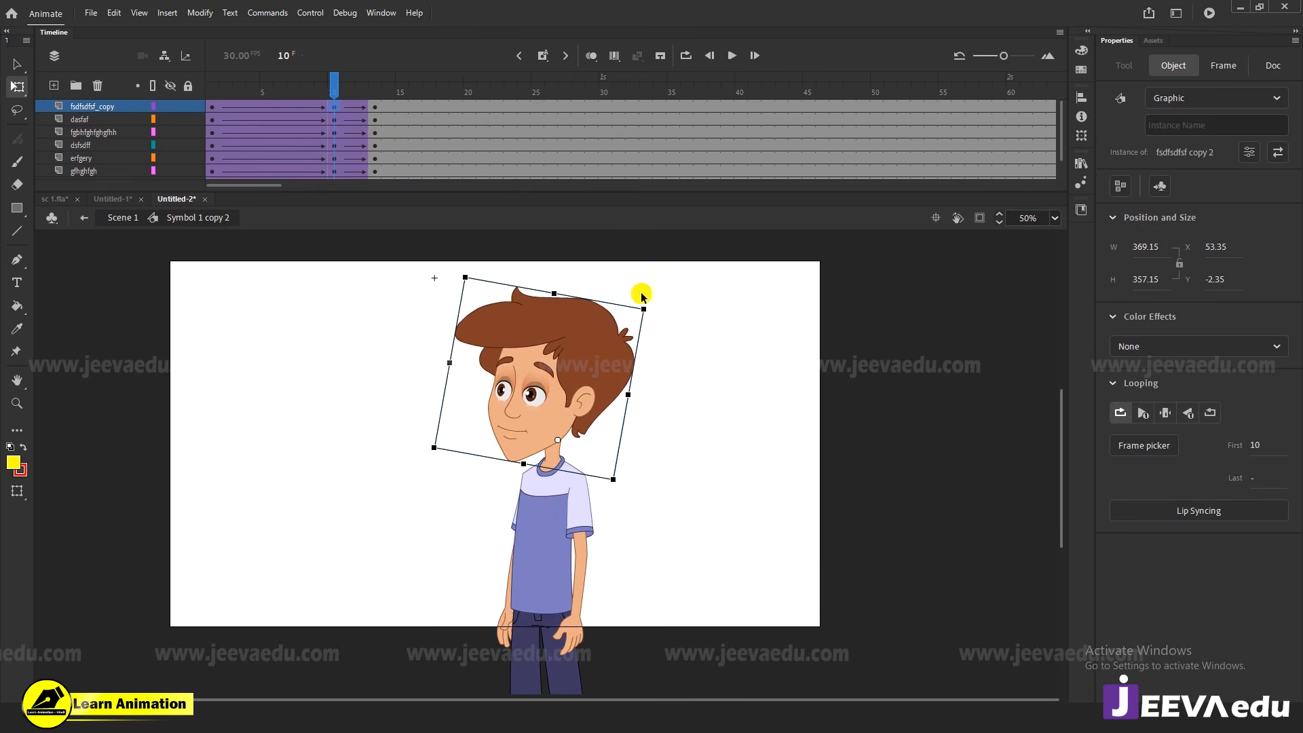
mouse_move(642, 294)
left_mouse_down()
mouse_move(654, 310)
mouse_move(652, 300)
left_mouse_up()
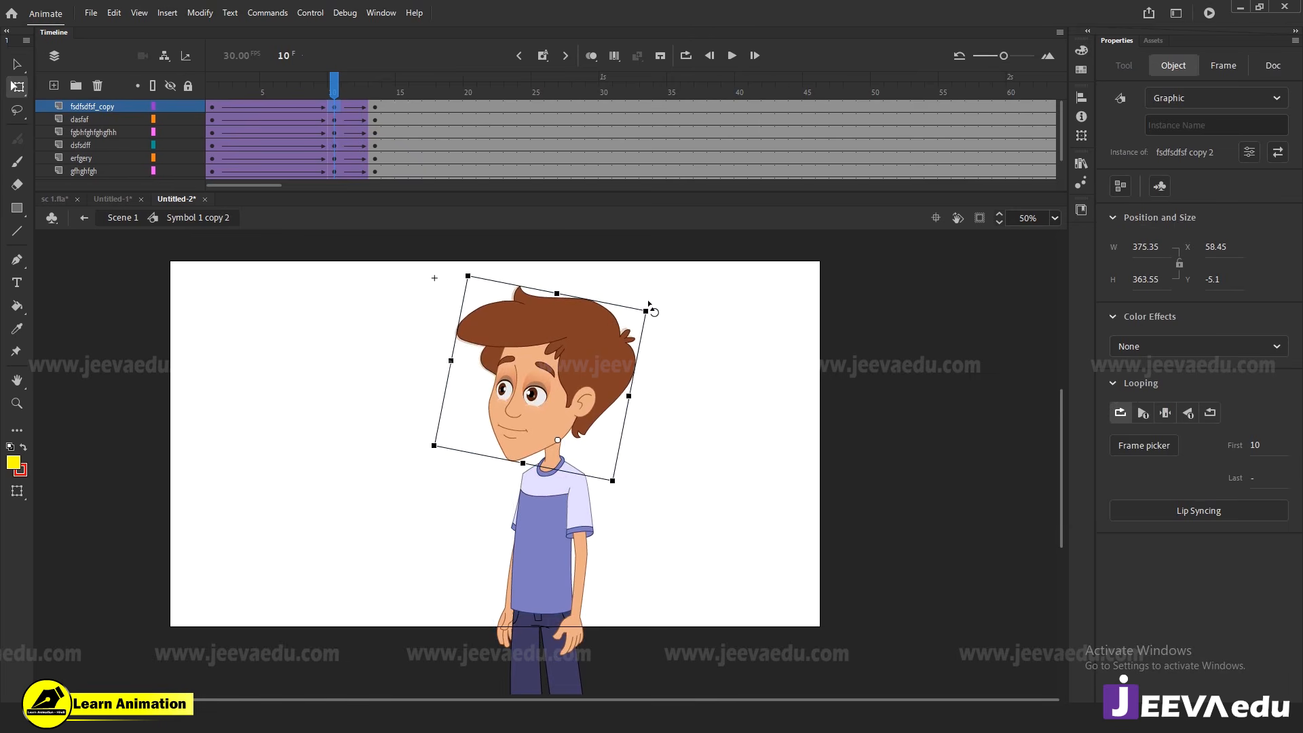
Rotate both of the boy's arms slightly on frame 10 to follow the torso's lean
left_click(578, 636)
left_click_drag(591, 664, 587, 662)
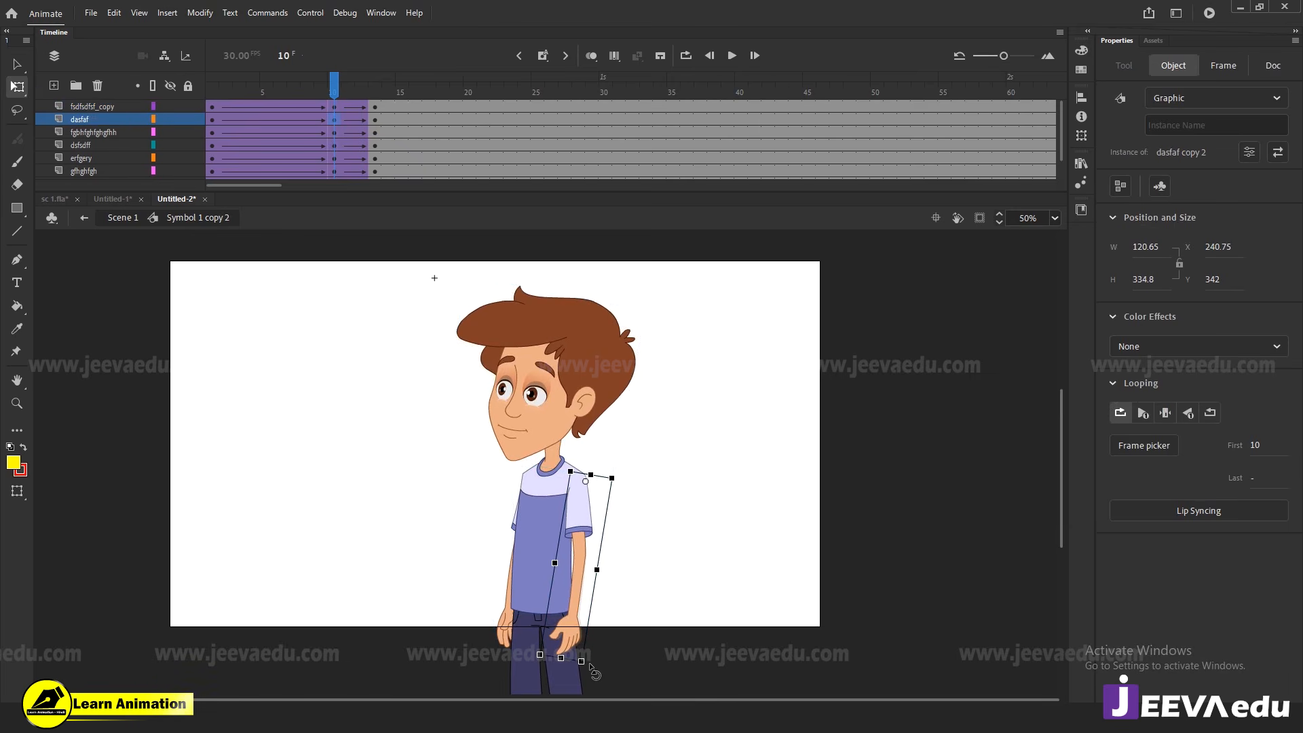
left_click(502, 634)
left_click_drag(487, 662, 504, 662)
left_click(503, 638)
Play the boy's animation from the first frame several times to check the motion through frames 10 to 13
left_click_drag(347, 86, 119, 141)
left_click(424, 181)
key("Return")
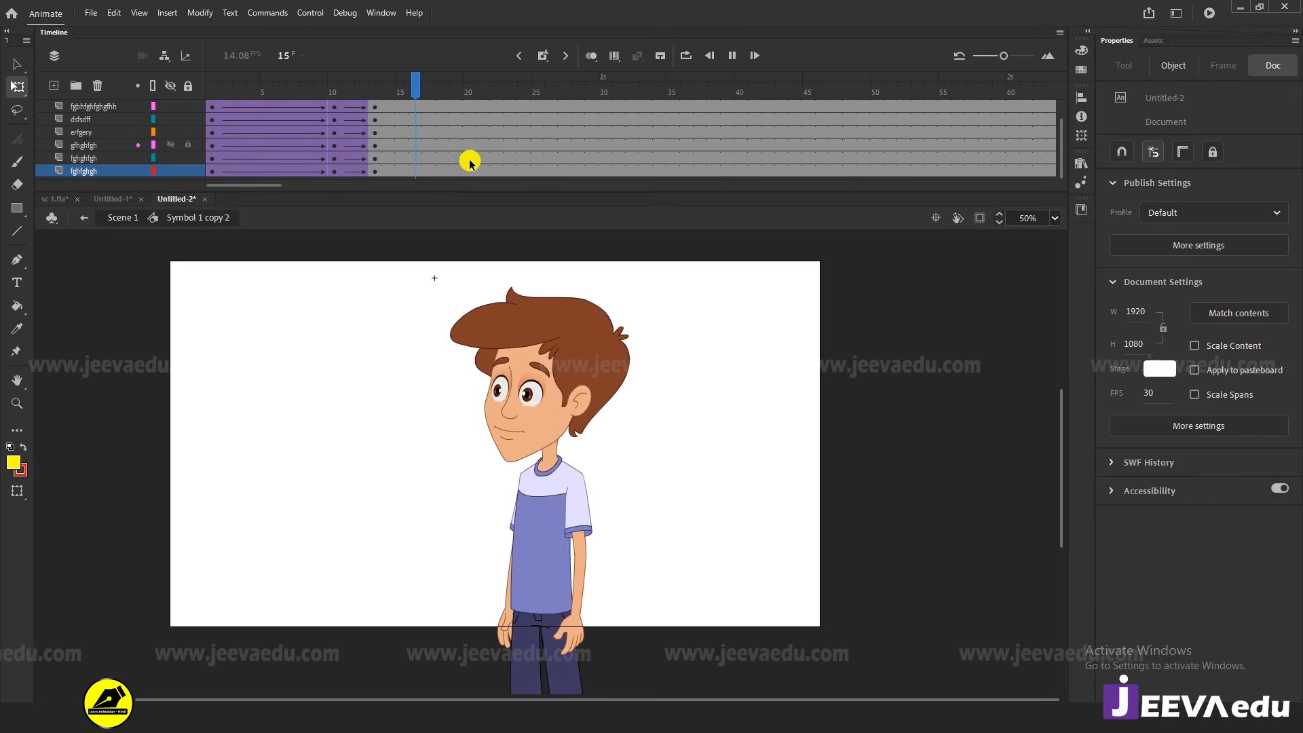
left_click_drag(440, 93, 250, 100)
key("Return")
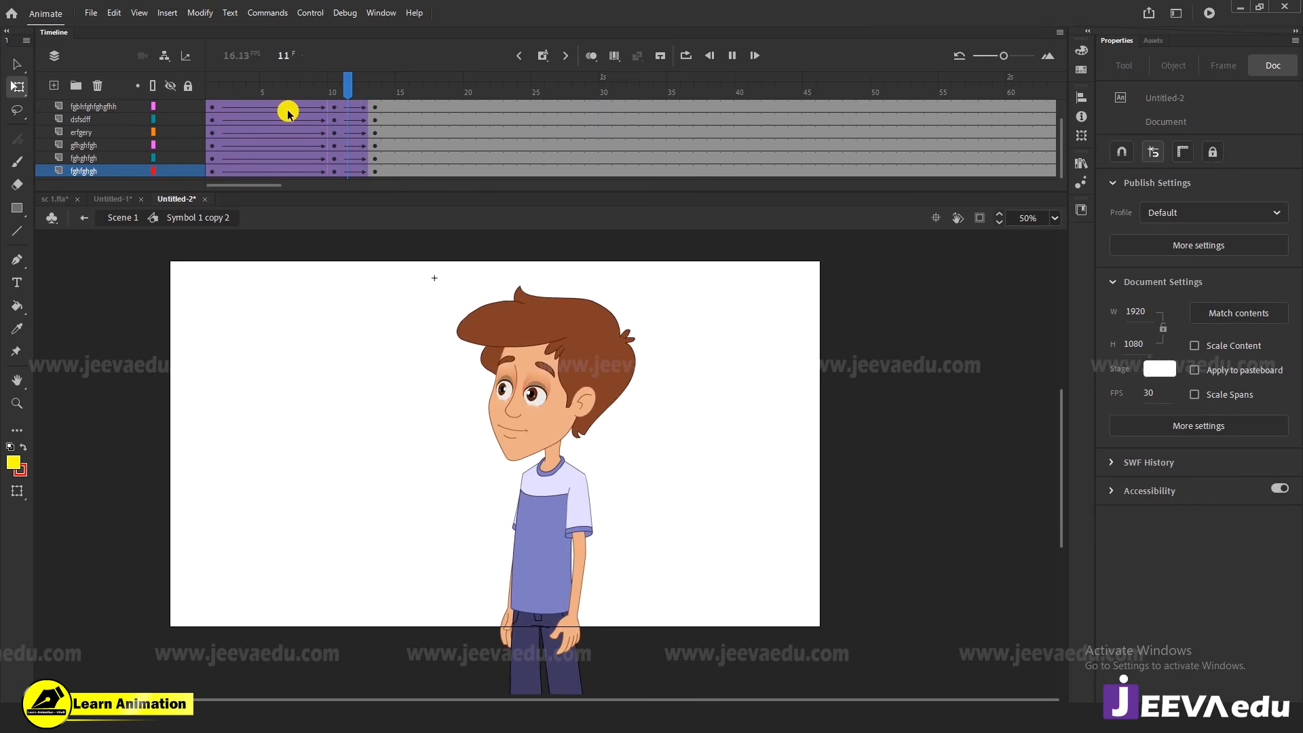
left_click_drag(376, 95, 32, 164)
key("Return")
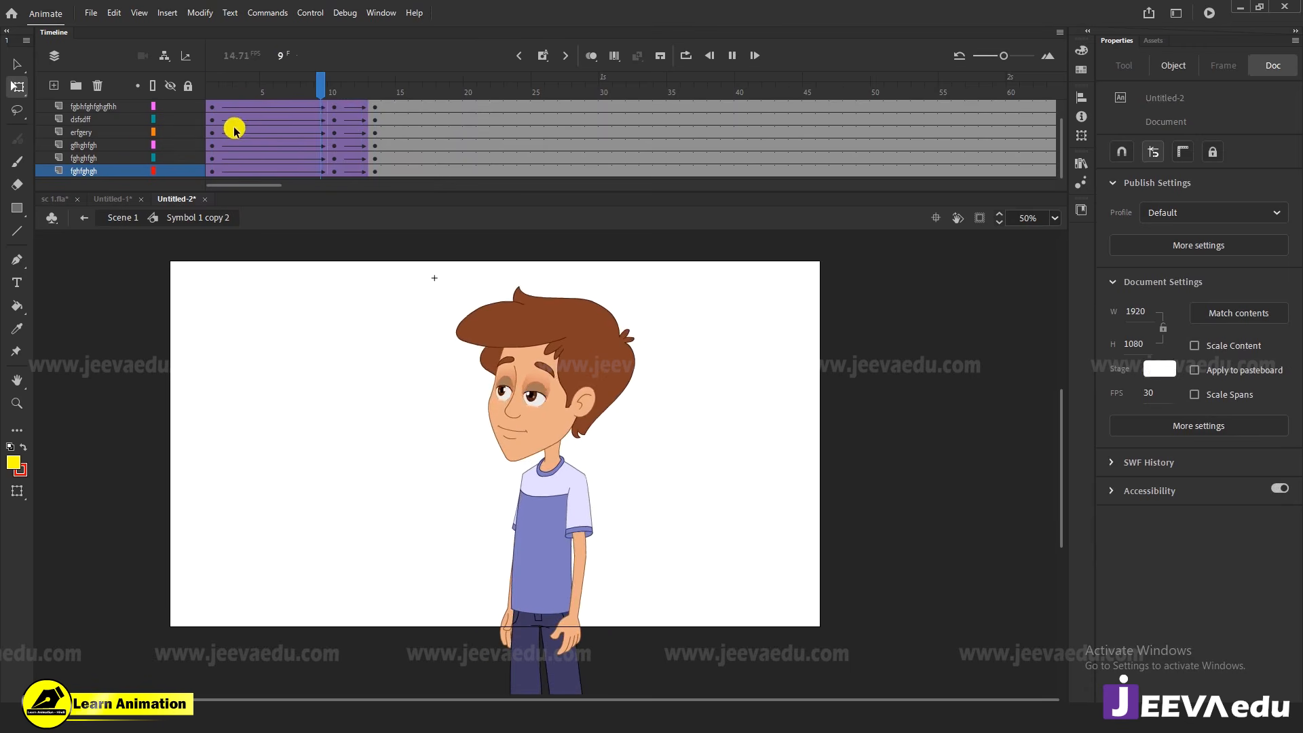
left_click(516, 93)
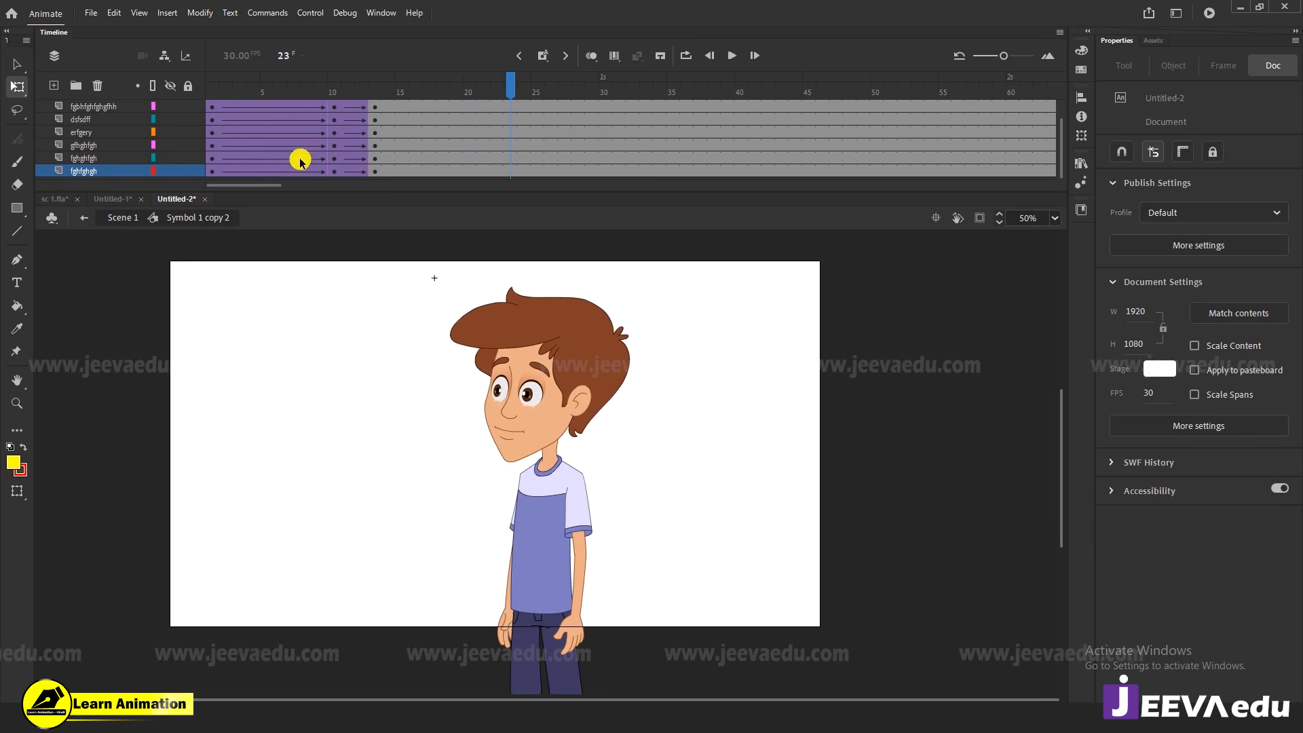
Return to Scene 1, switch to sc 1.fla and try to paste the boy on frame 112 of Layer_4
left_click(126, 218)
left_click(529, 519, "alt")
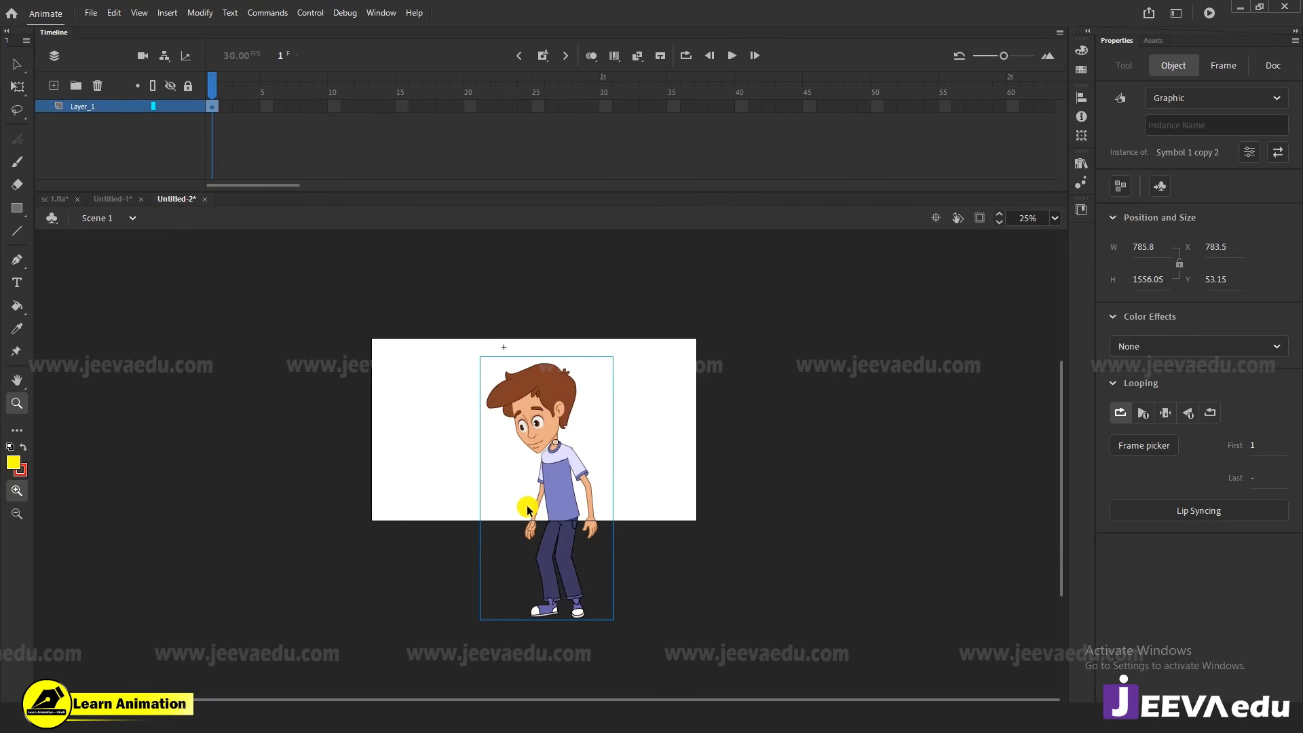
left_click(110, 198)
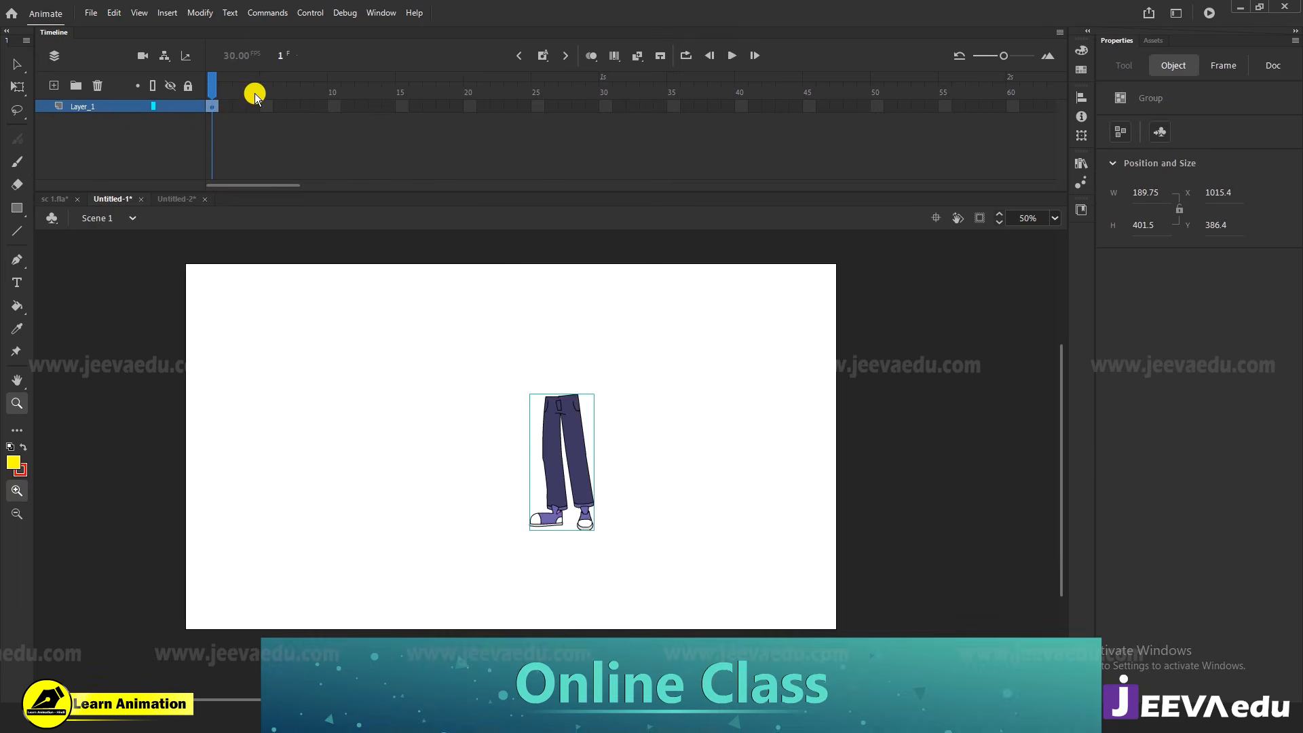
left_click(54, 199)
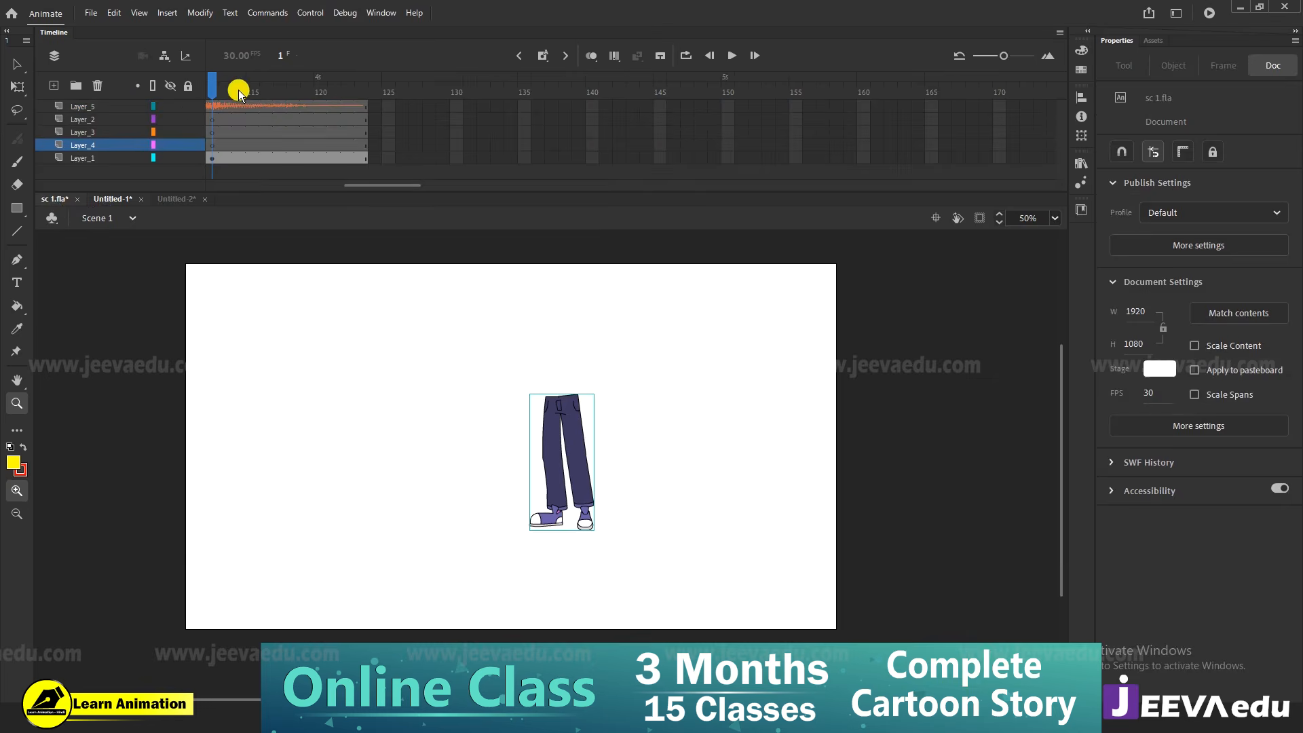
left_click(284, 145)
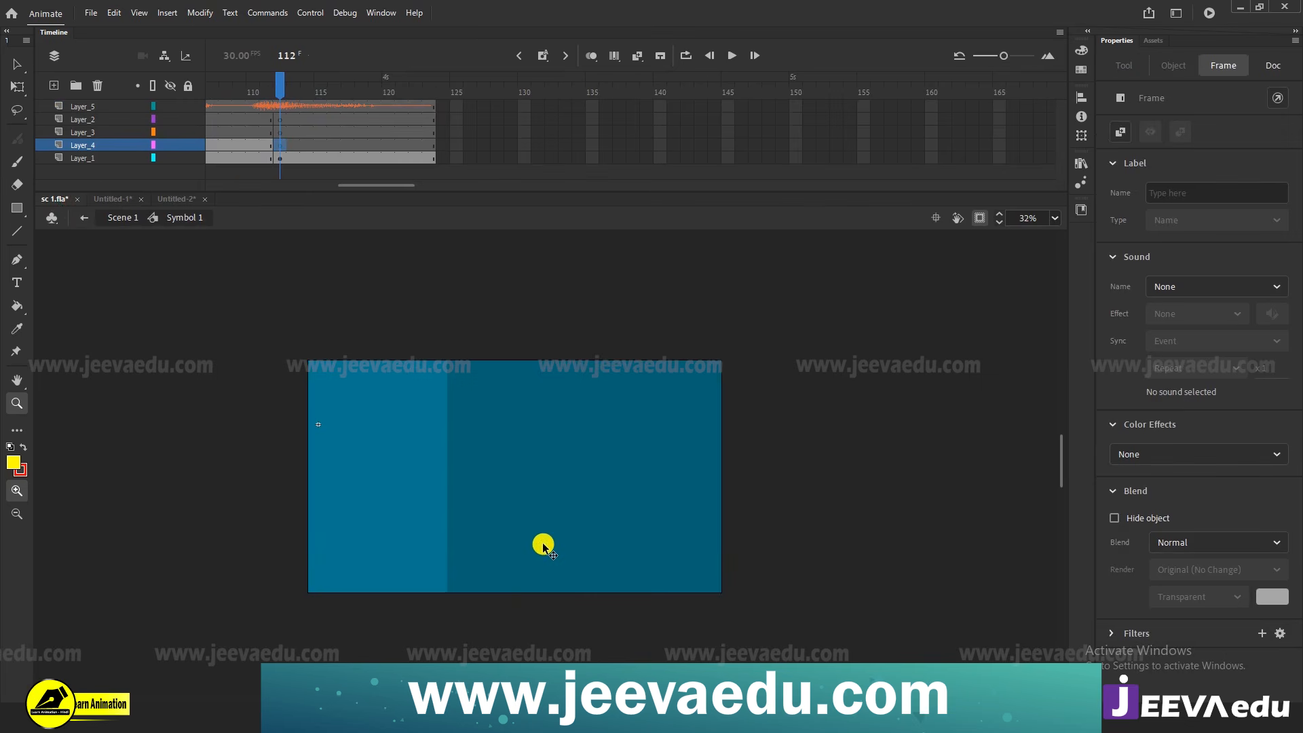
key("ctrl+v")
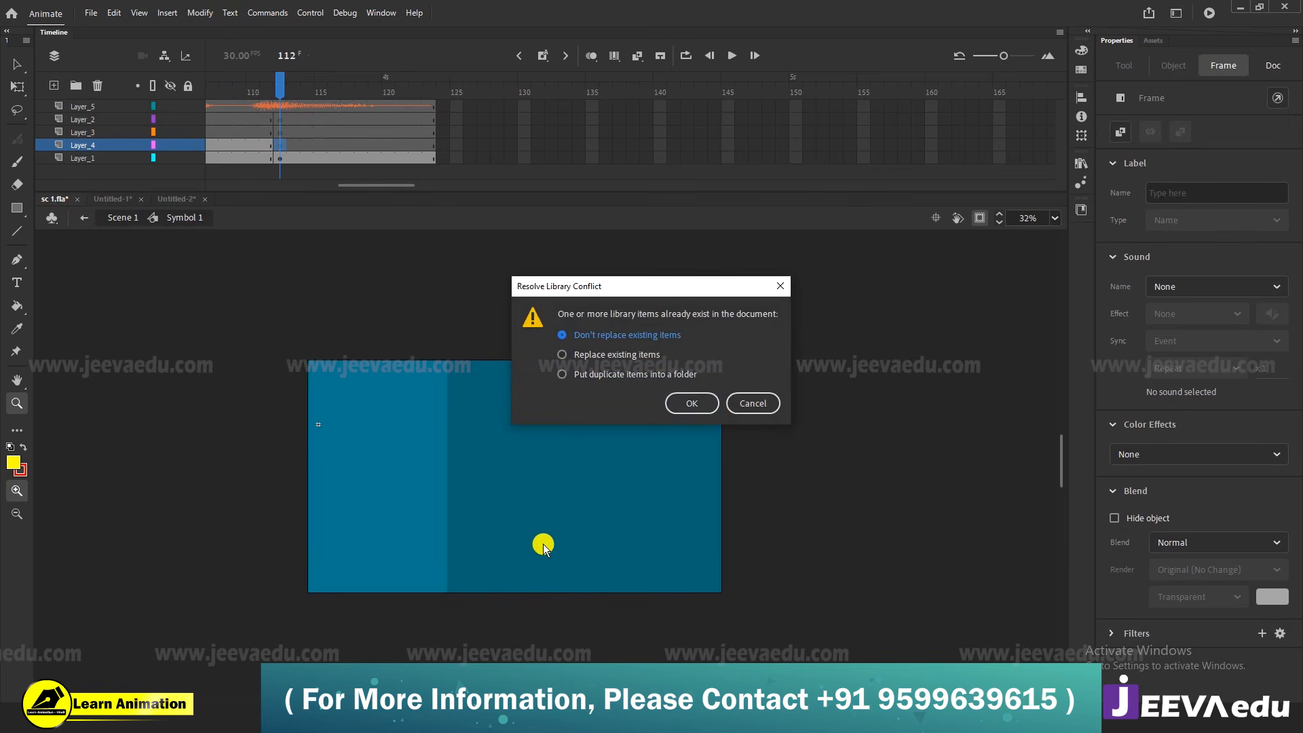
left_click(747, 403)
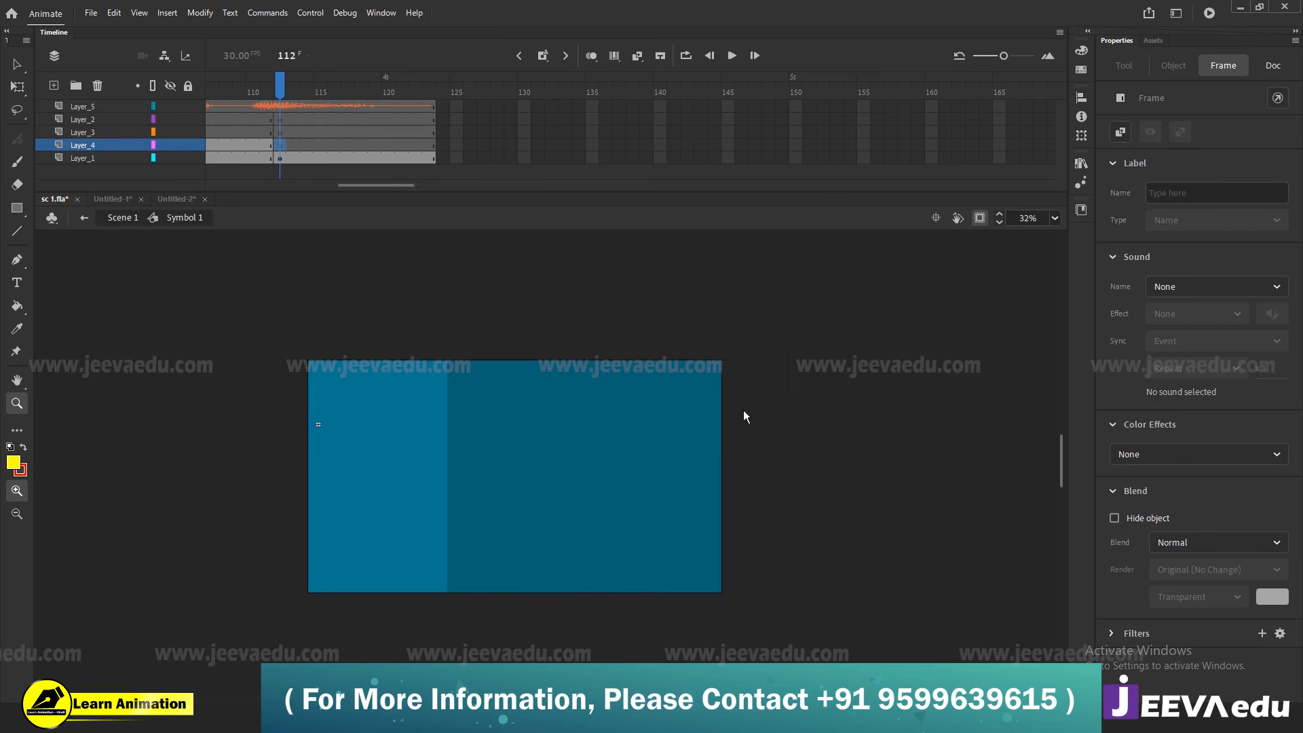
In sc 1.fla, duplicate the frame 87 keyframes of Layer_2, Layer_3, Layer_4 and Layer_1 to frame 112
left_click(169, 201)
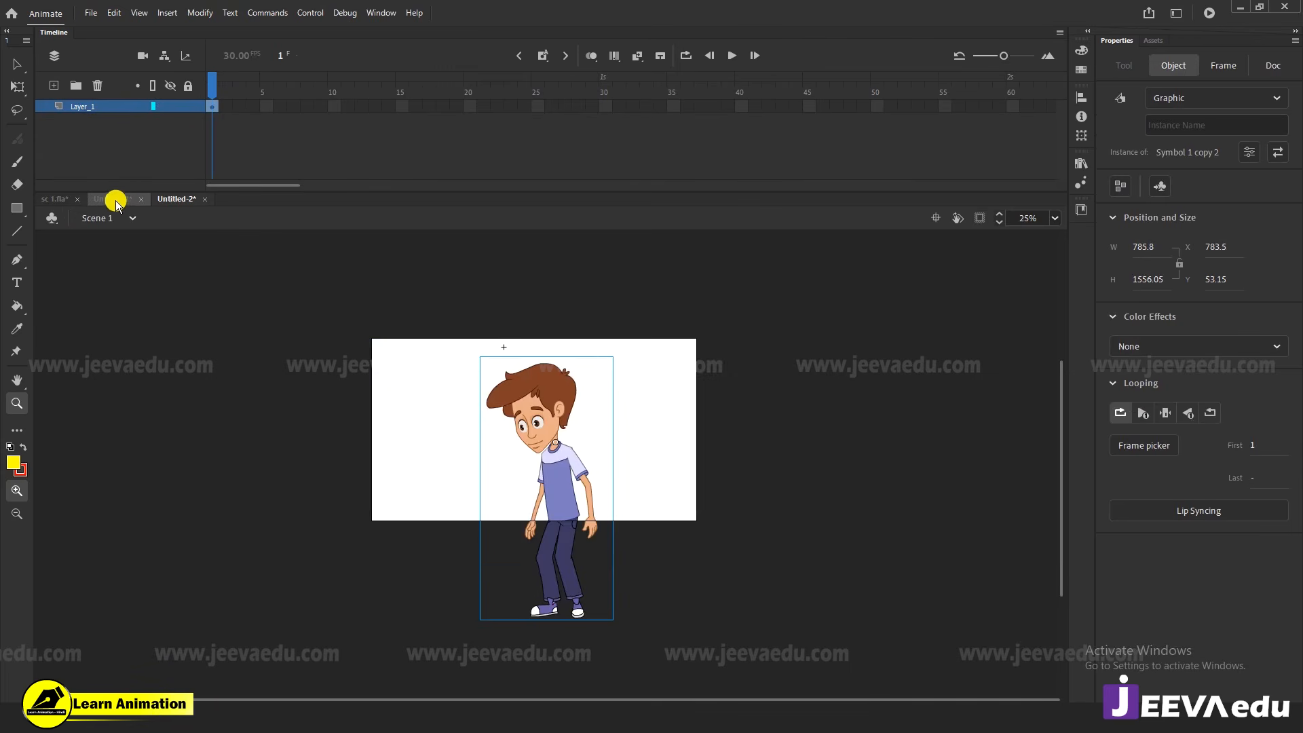
left_click(49, 199)
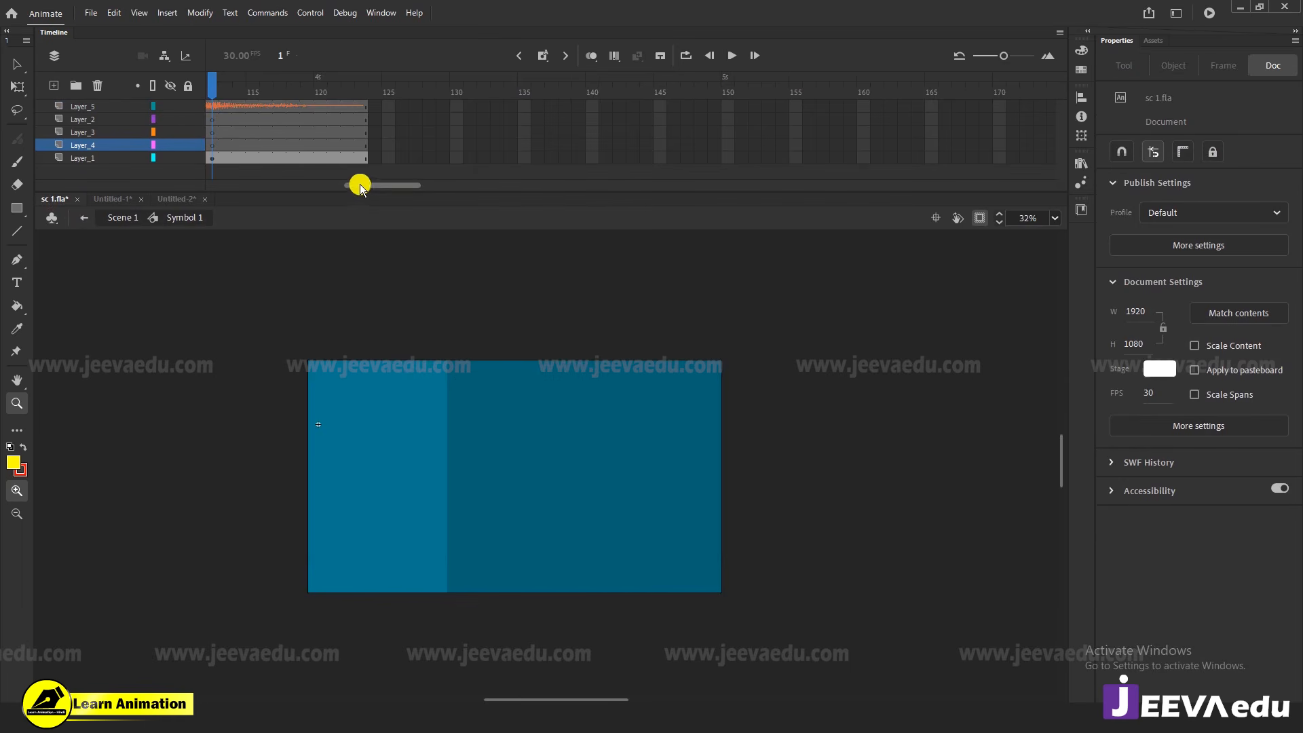
left_click_drag(372, 185, 322, 178)
left_click_drag(503, 122, 358, 146)
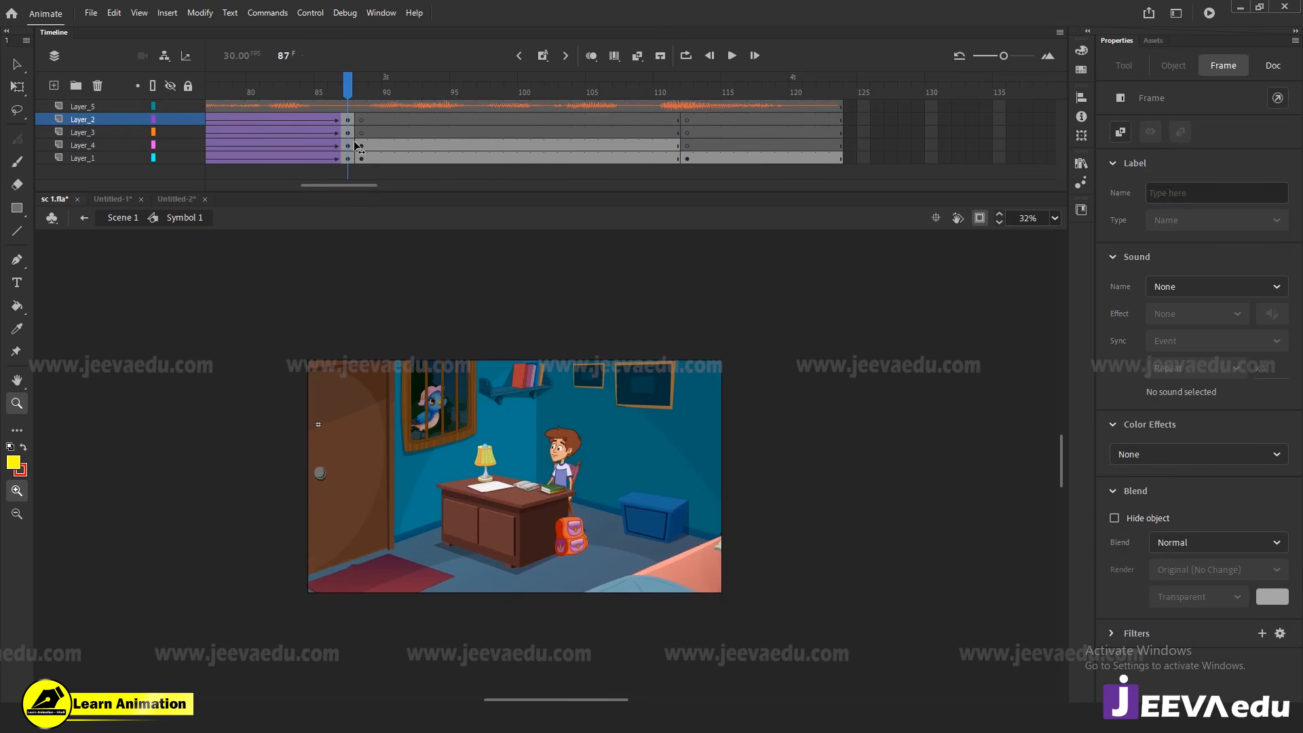
left_click(320, 166)
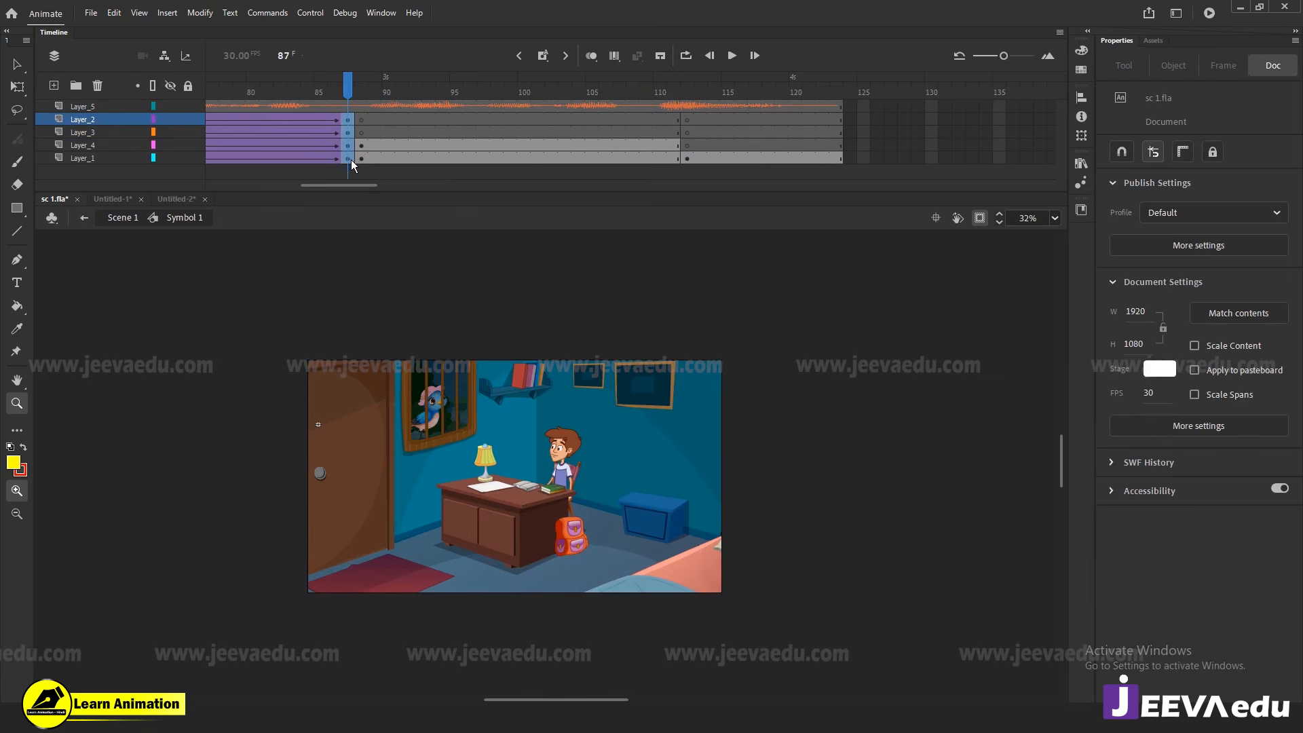
left_click_drag(351, 160, 684, 153)
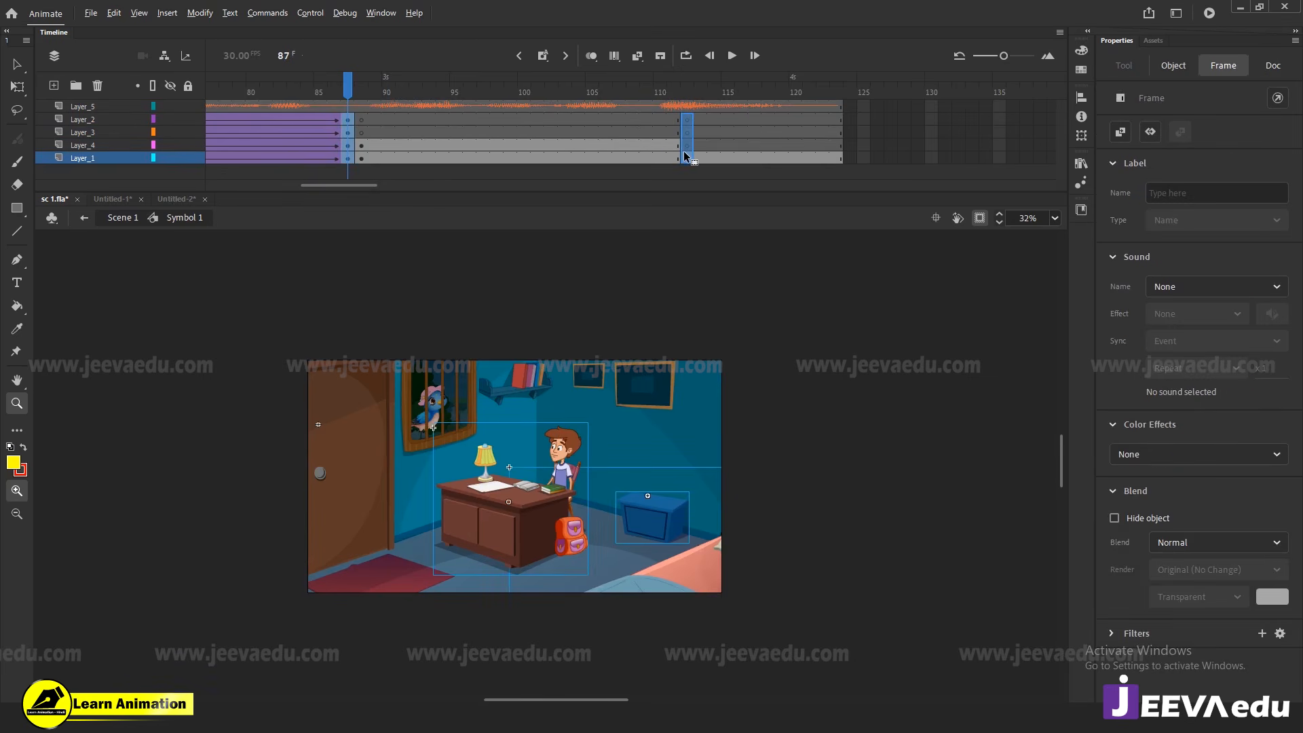
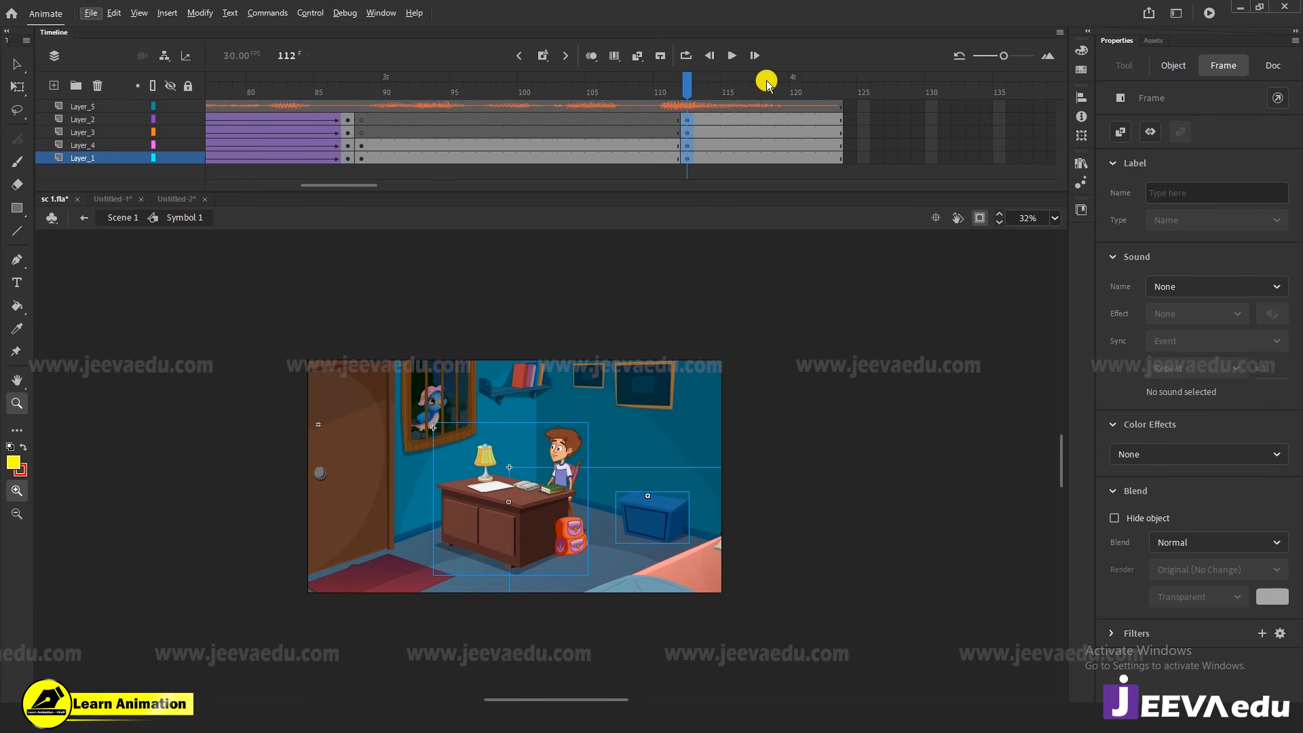
Extend all five layers of the scene symbol to frame 135
left_click(740, 102)
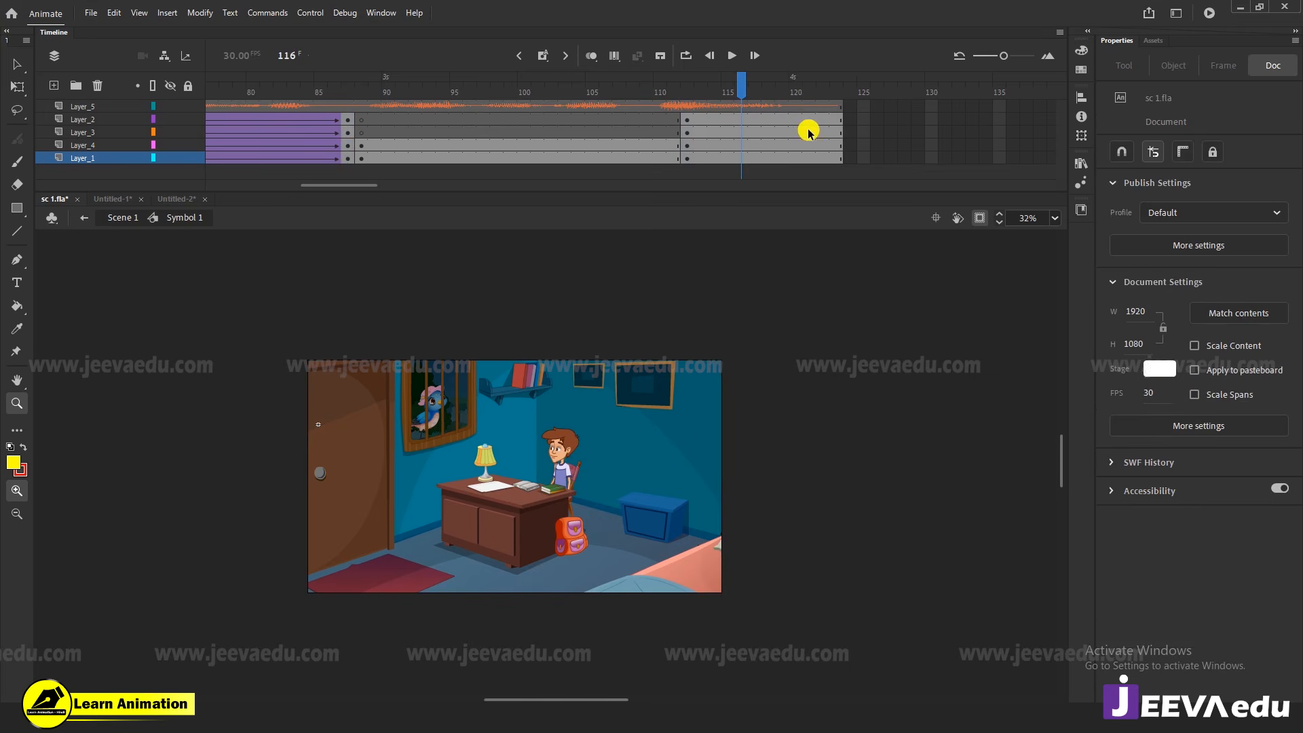
left_click_drag(807, 108, 878, 182)
key("F5")
key("F5")
Duplicate the desk-and-boy symbol on frame 112 of Layer_2 as sbdfb and set its first looping frame to 1
left_click_drag(893, 91, 687, 142)
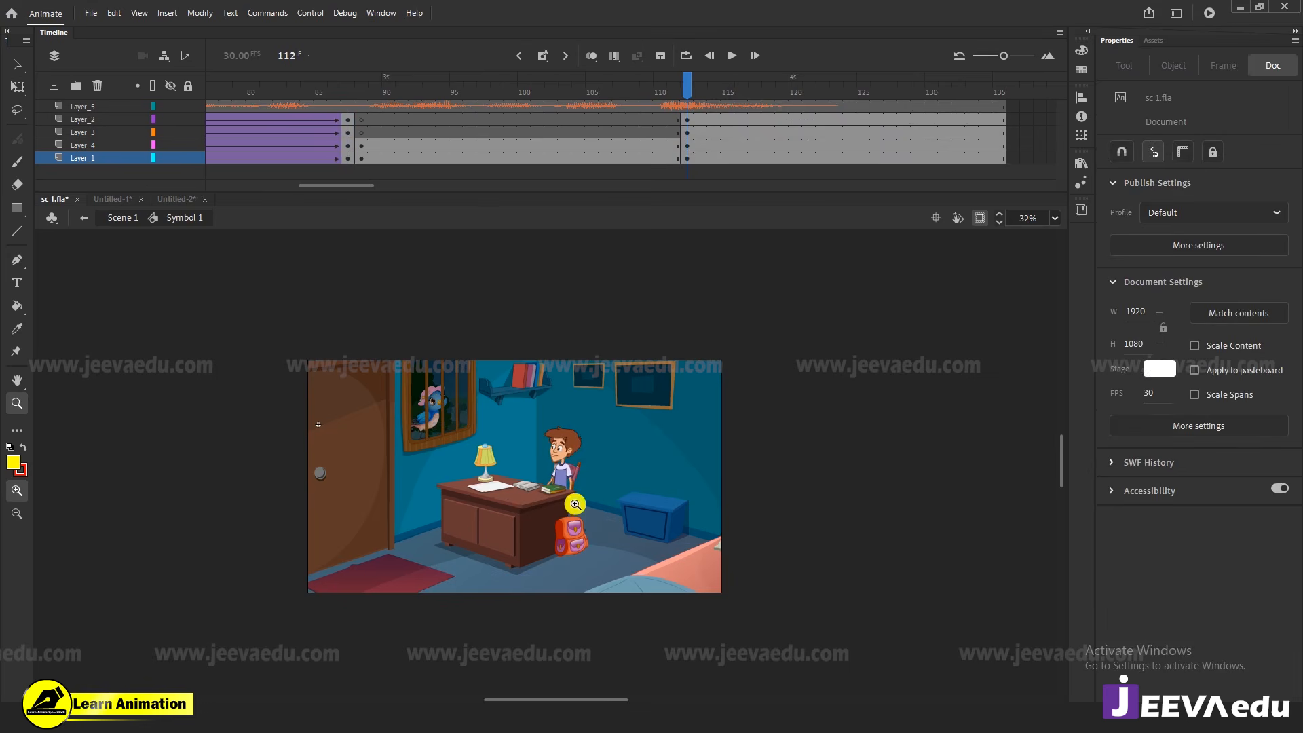
key("v")
left_click(555, 469)
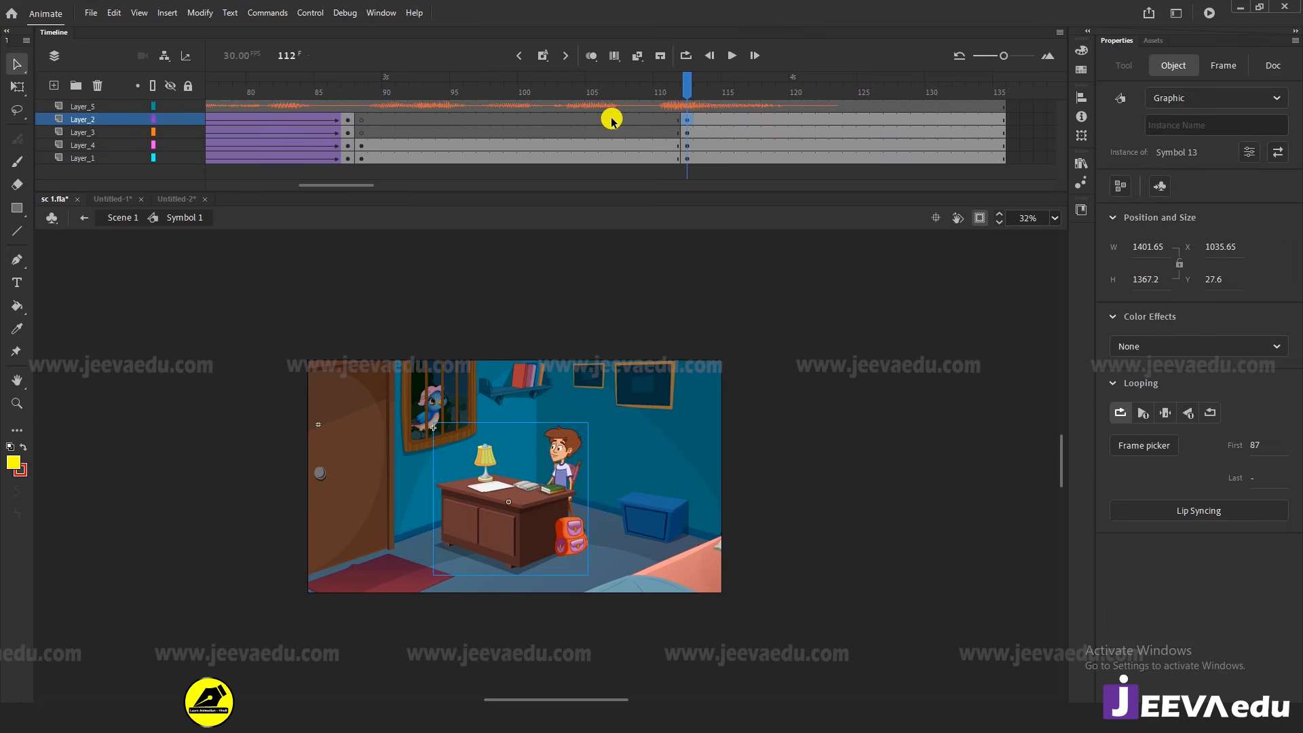
left_click_drag(629, 95, 699, 115)
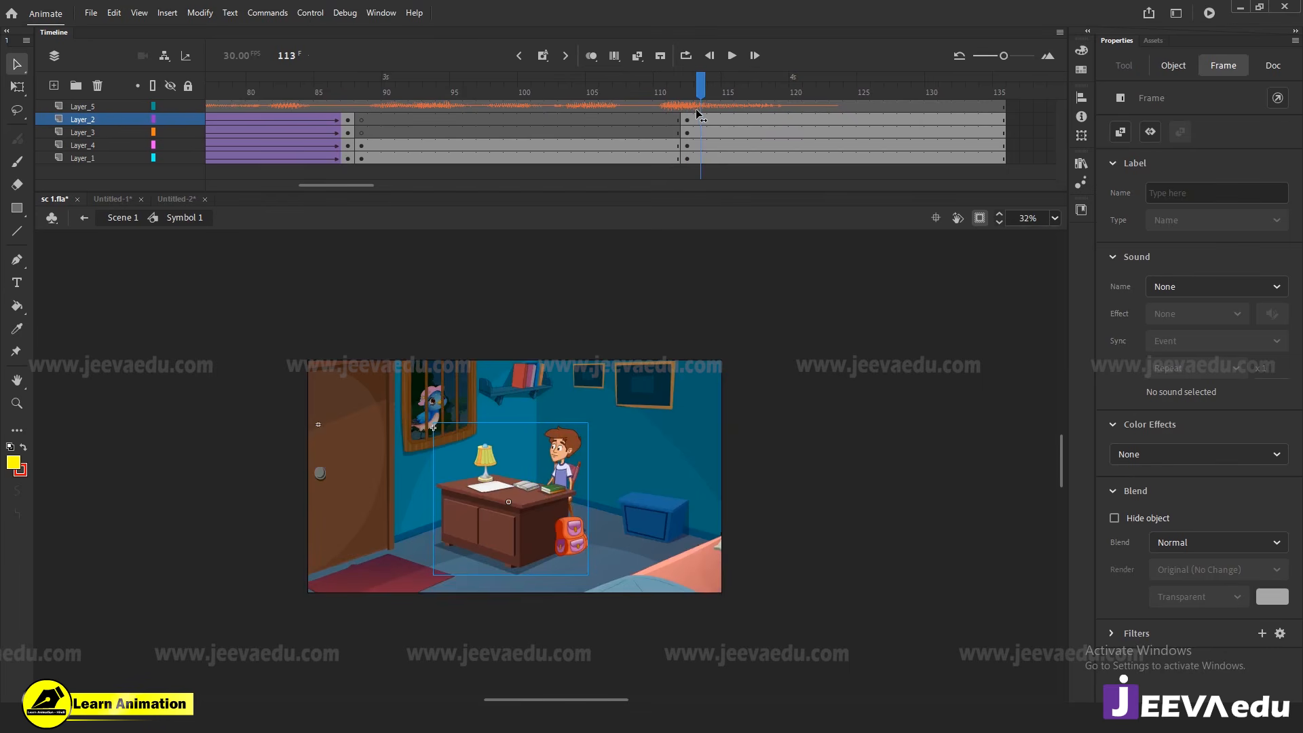
left_click(524, 511)
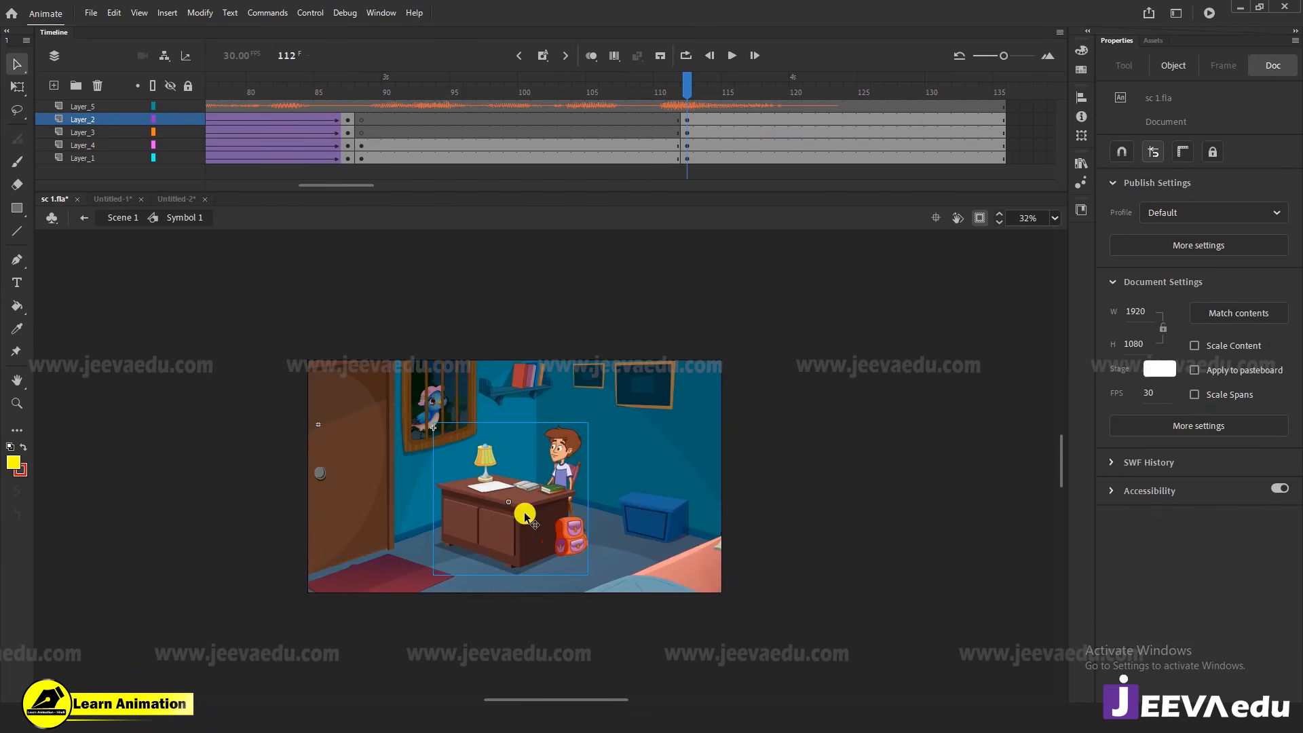
right_click(560, 499)
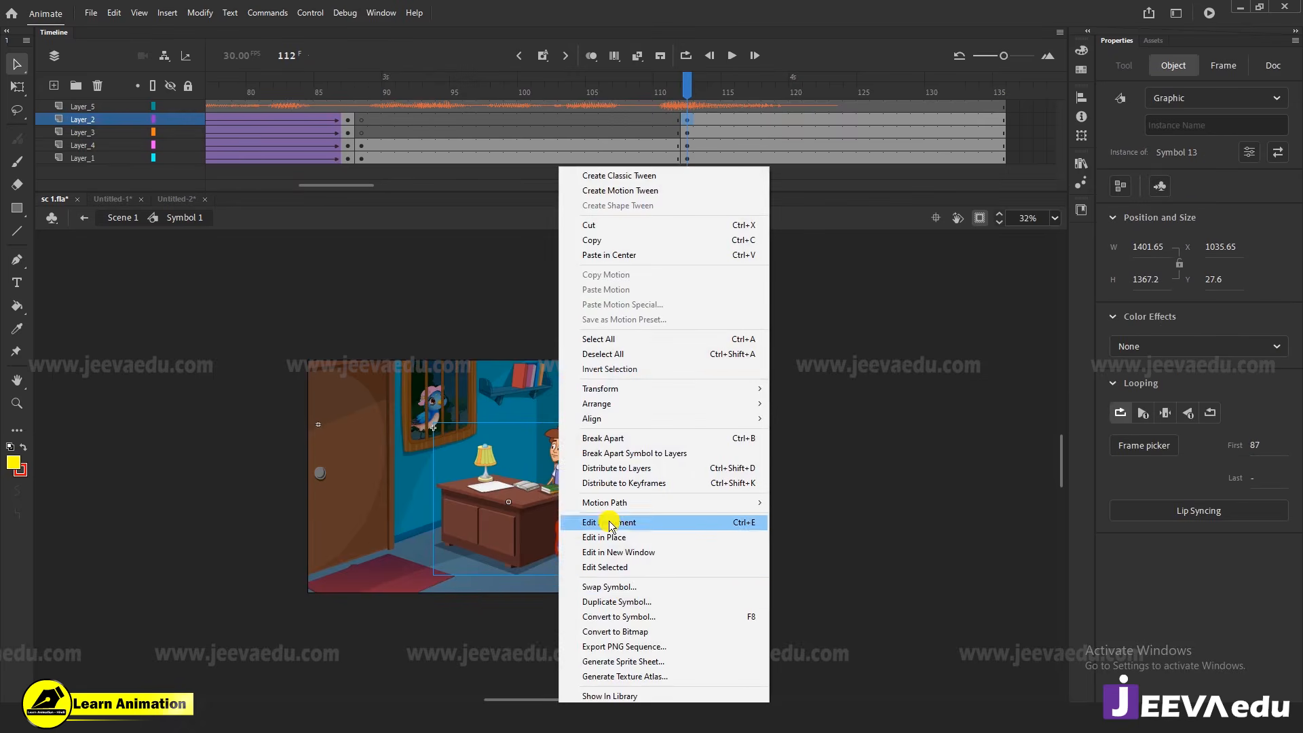
left_click(620, 596)
type("walls")
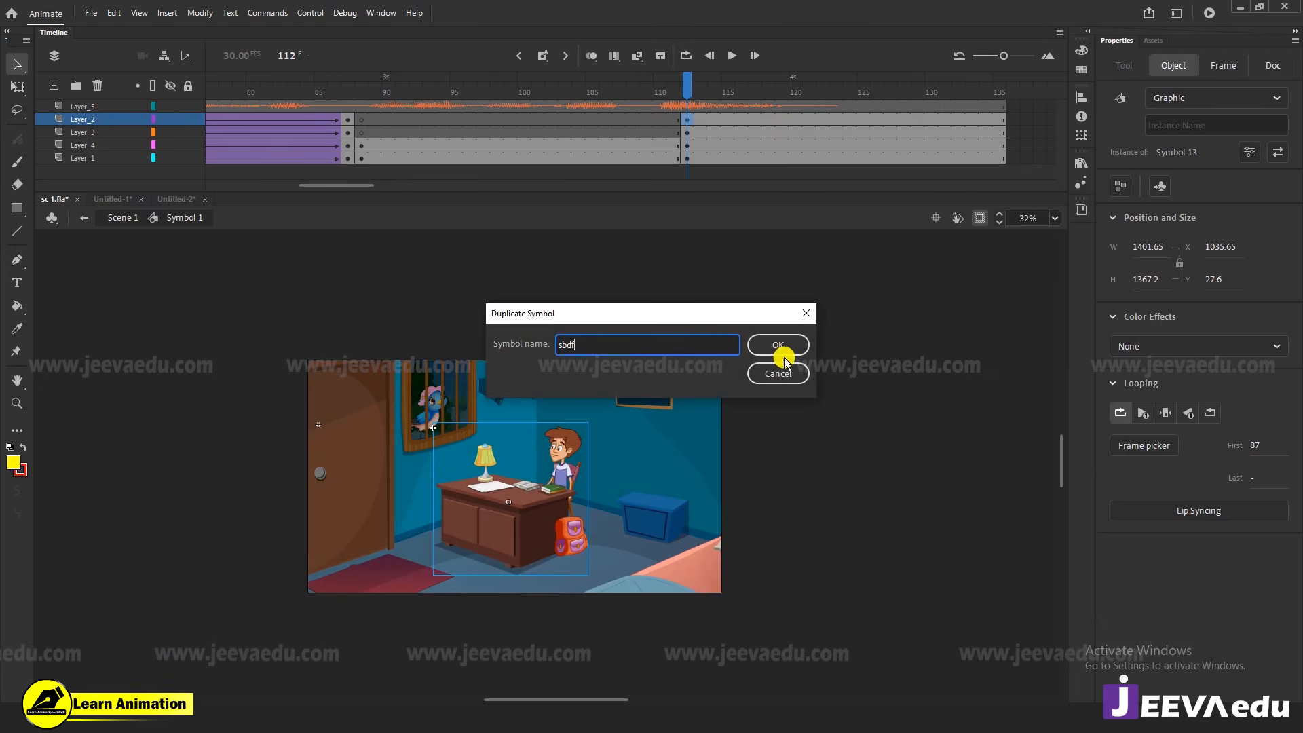
left_click(777, 354)
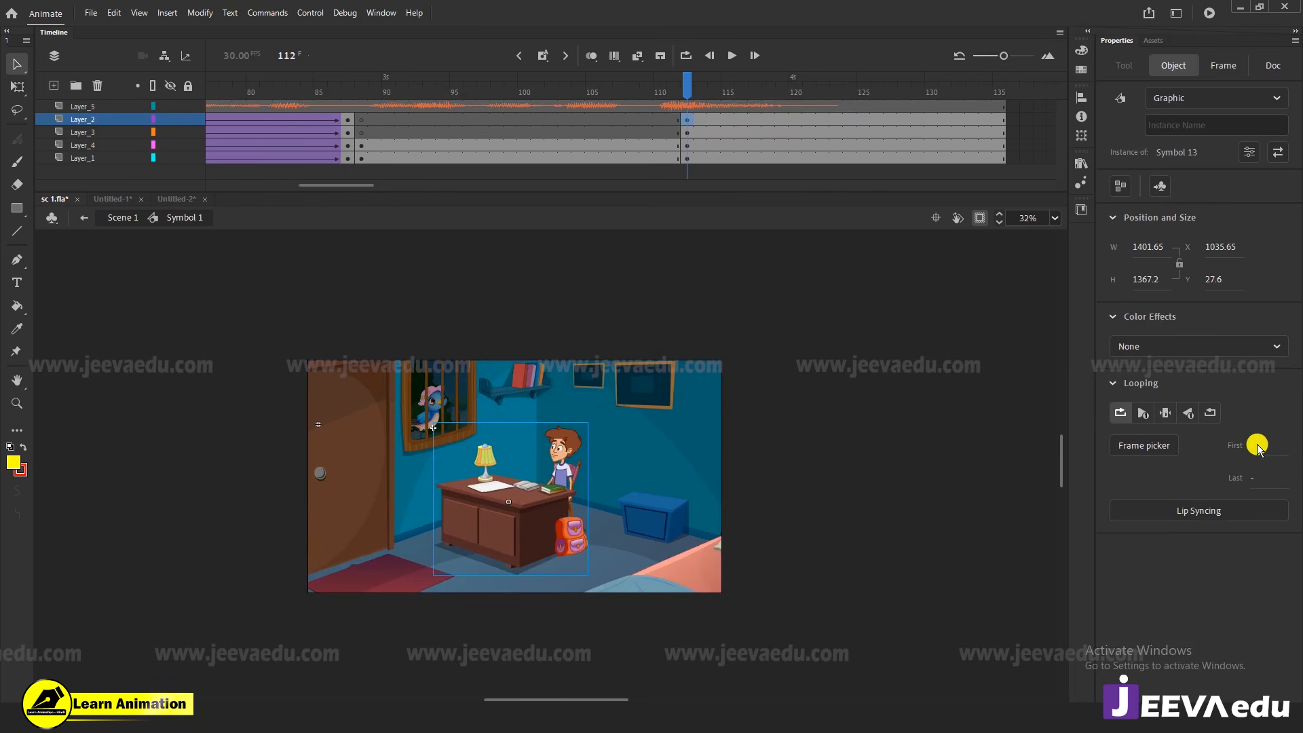
left_click_drag(1259, 452, 814, 485)
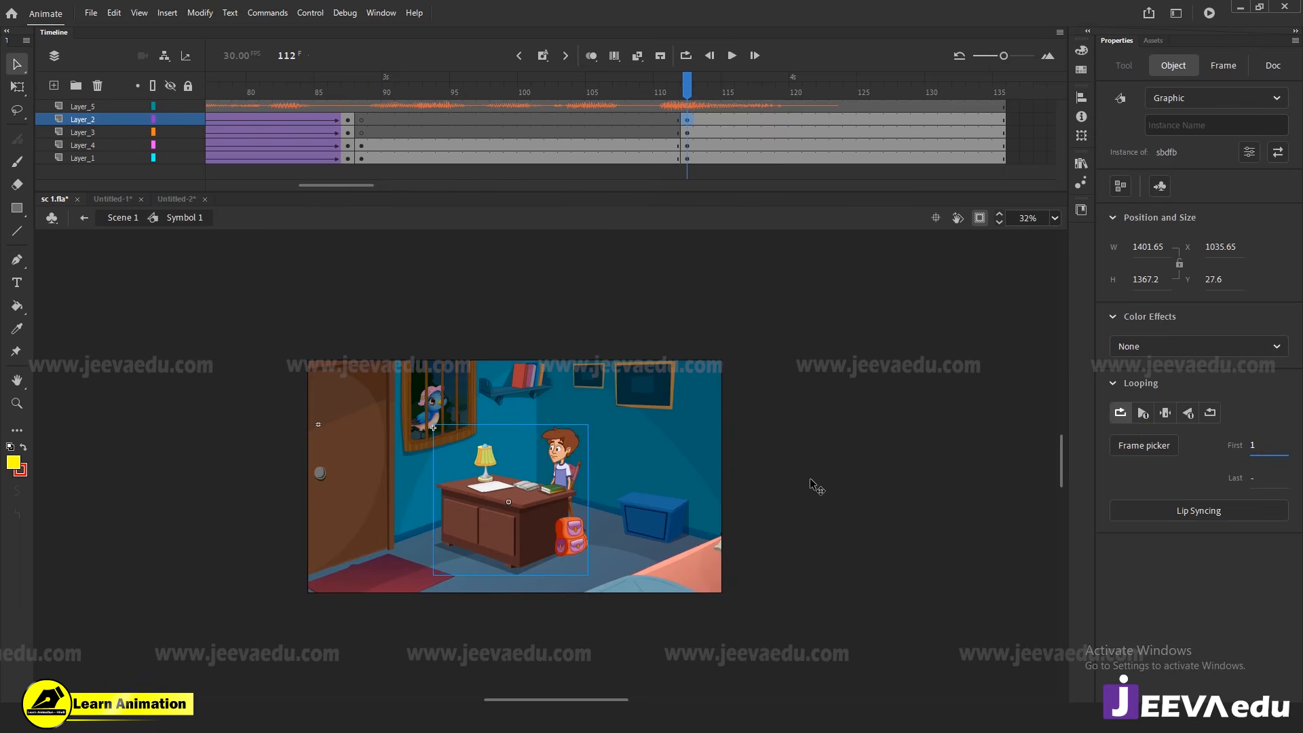
Open the sbdfb symbol for editing and delete the seated boy from Layer_3
double_click(565, 472)
double_click(565, 472)
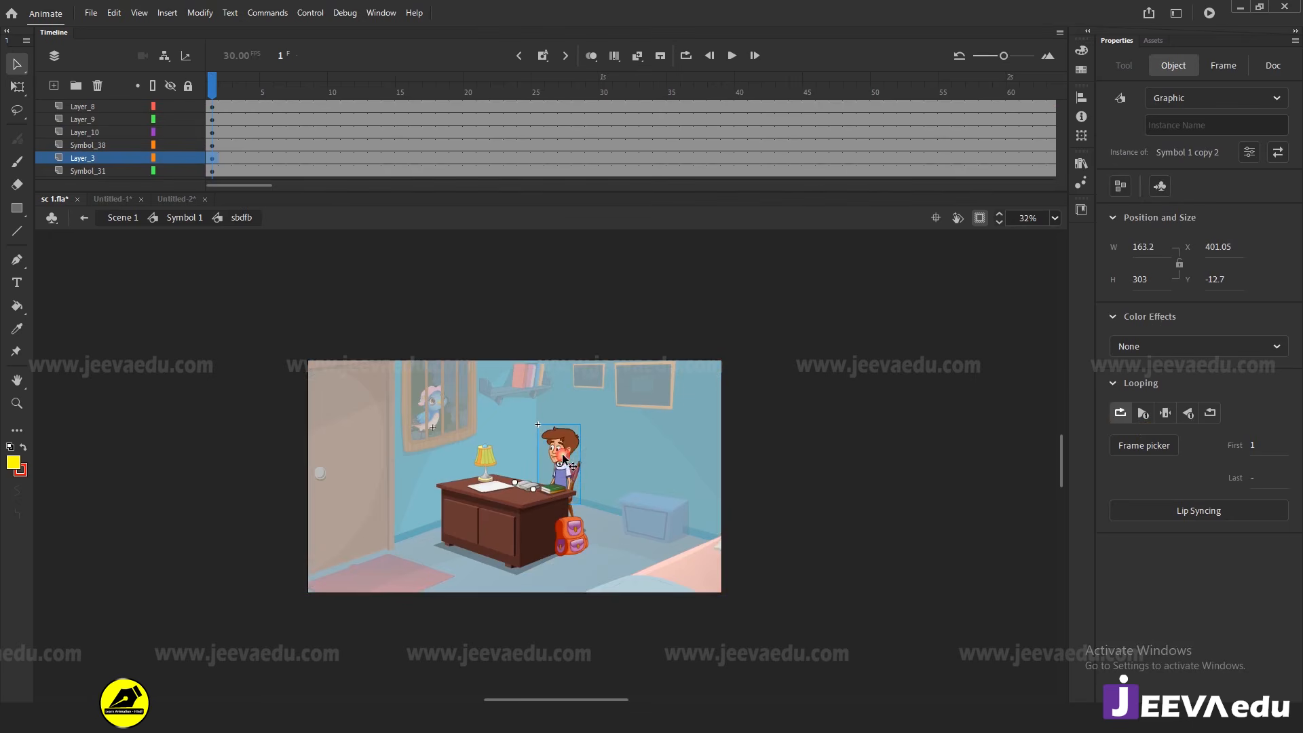
key("Delete")
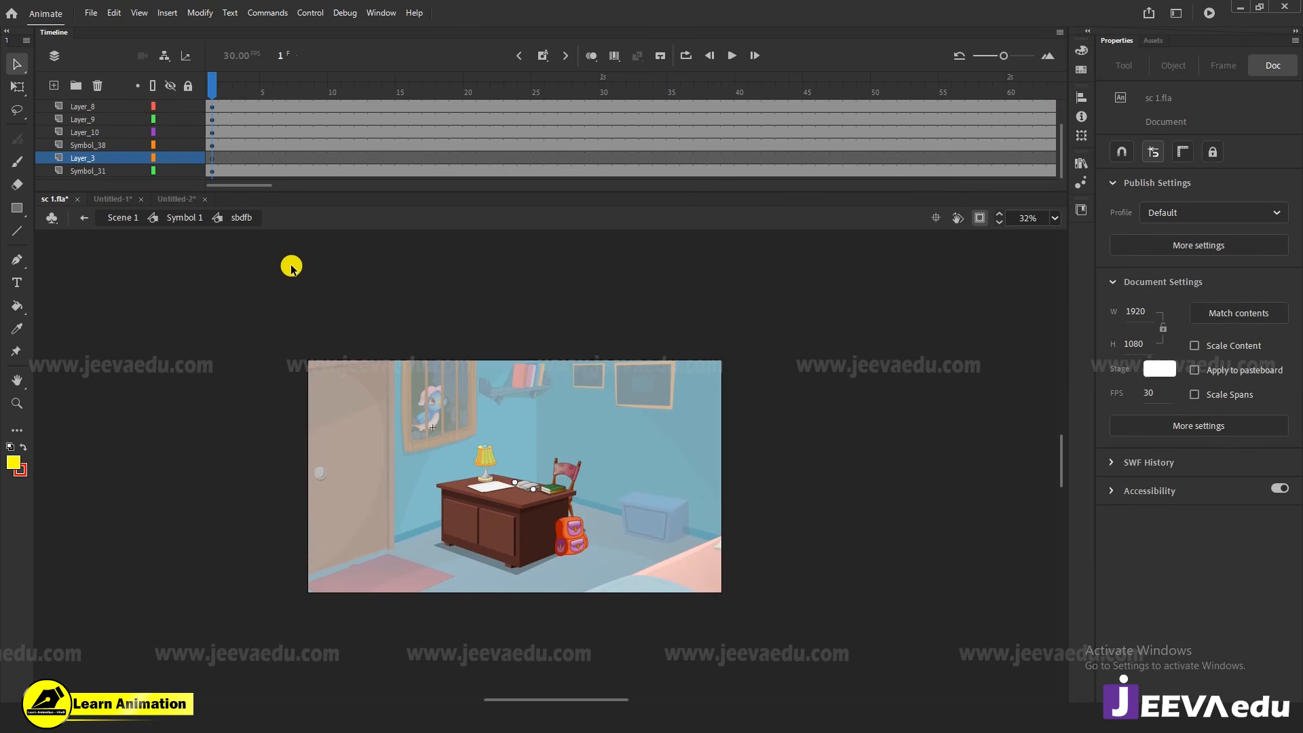
Paste the standing boy copied from Untitled-2 onto frame 1 of Layer_3, putting duplicate library items into a folder
left_click(163, 200)
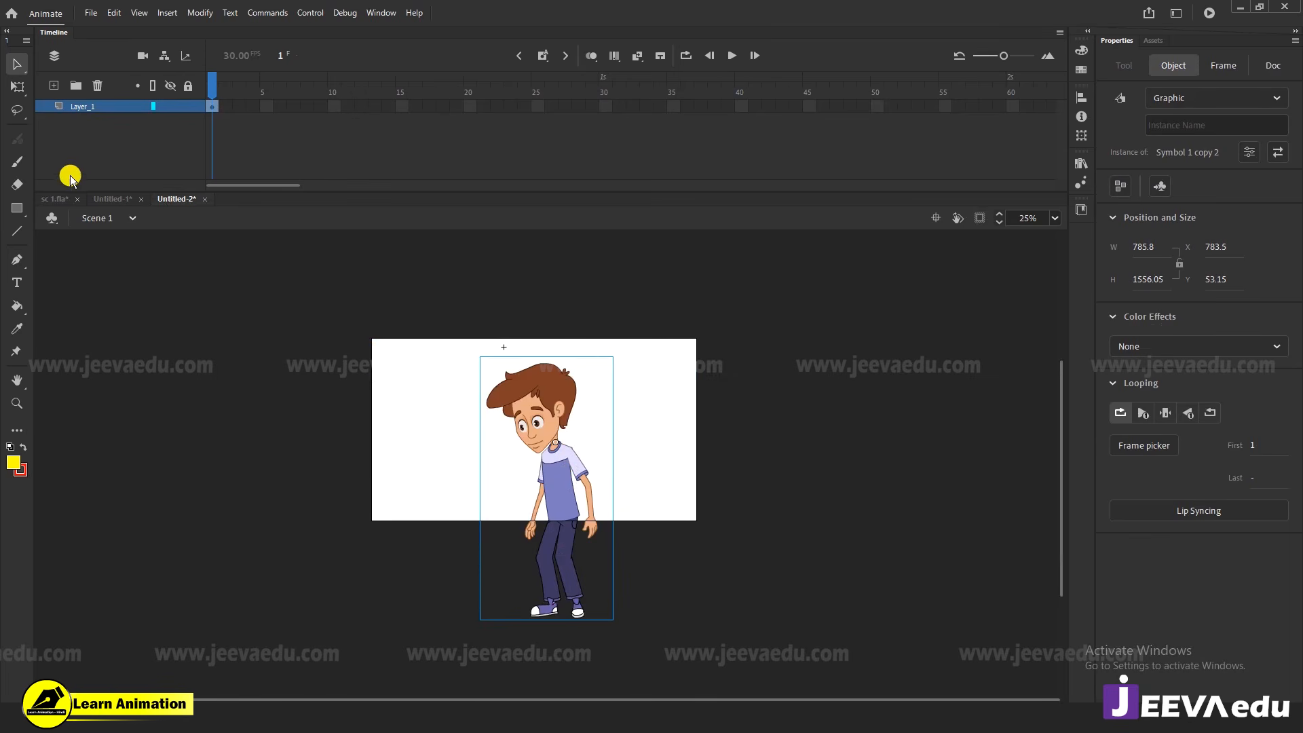
left_click(54, 200)
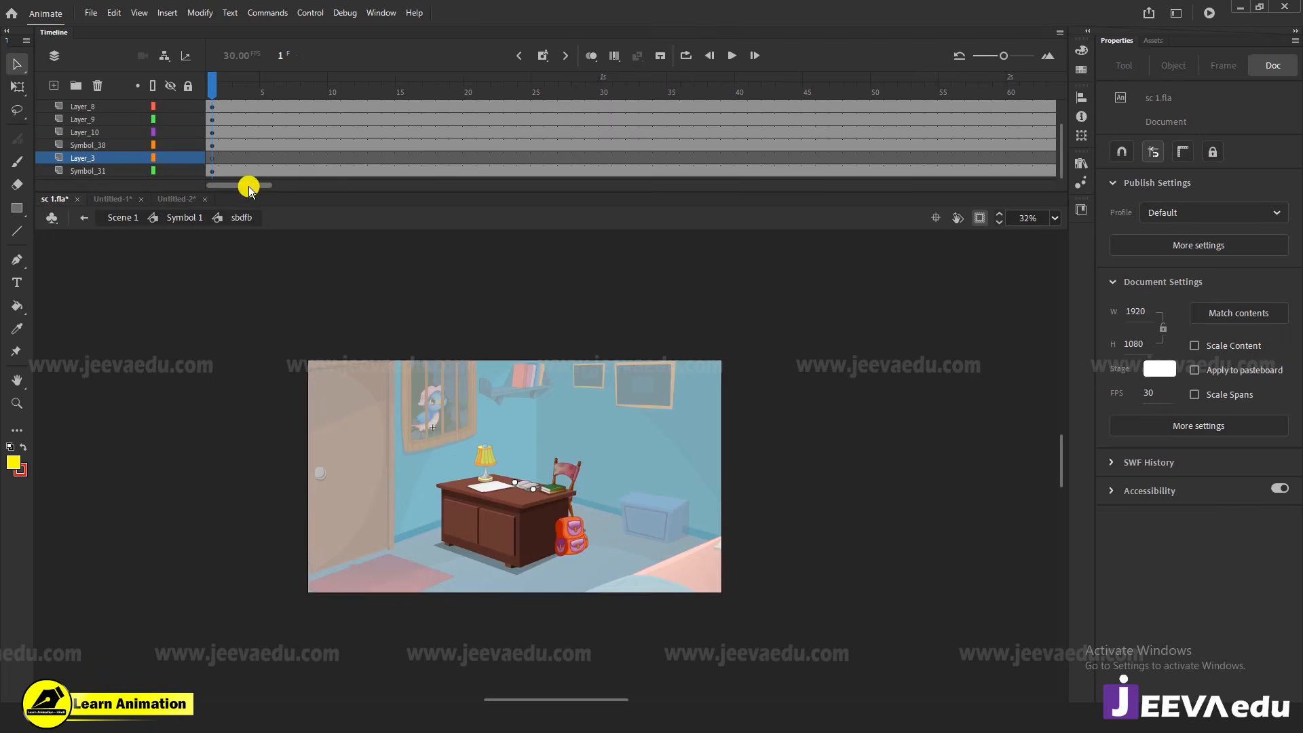
left_click(213, 160)
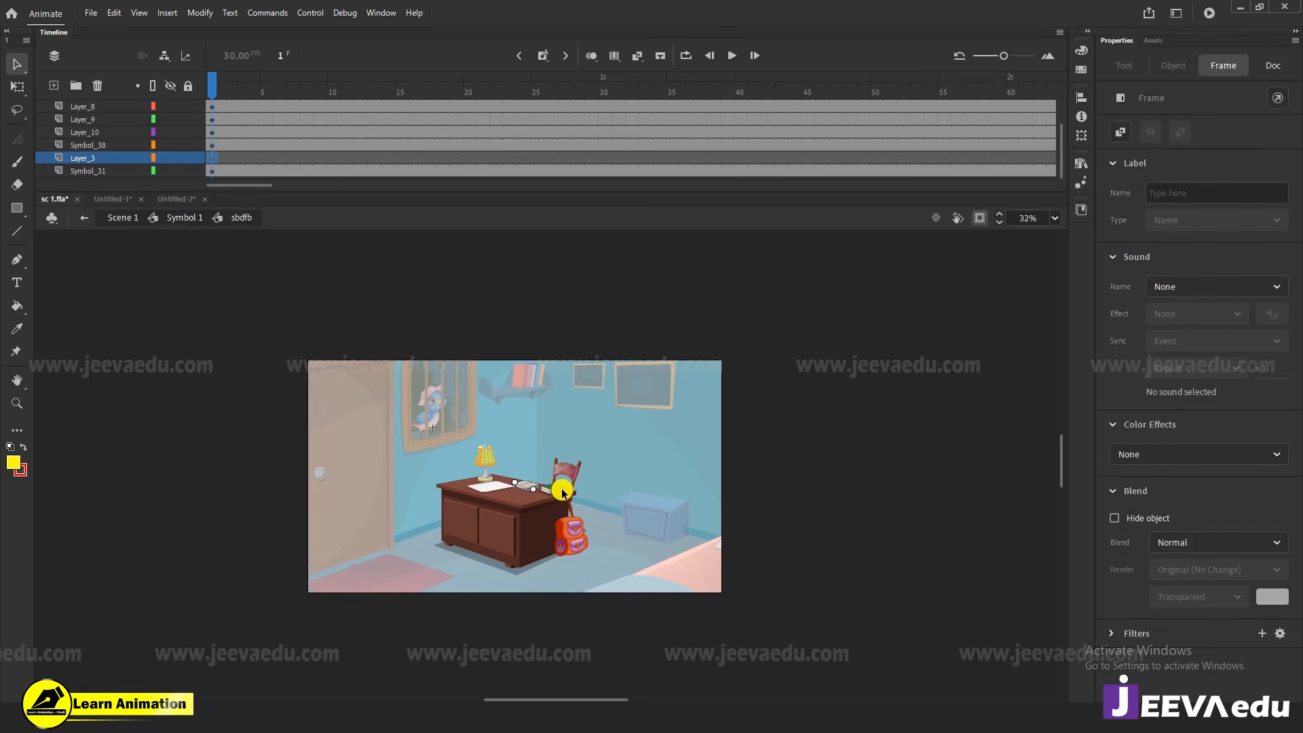
key("ctrl+v")
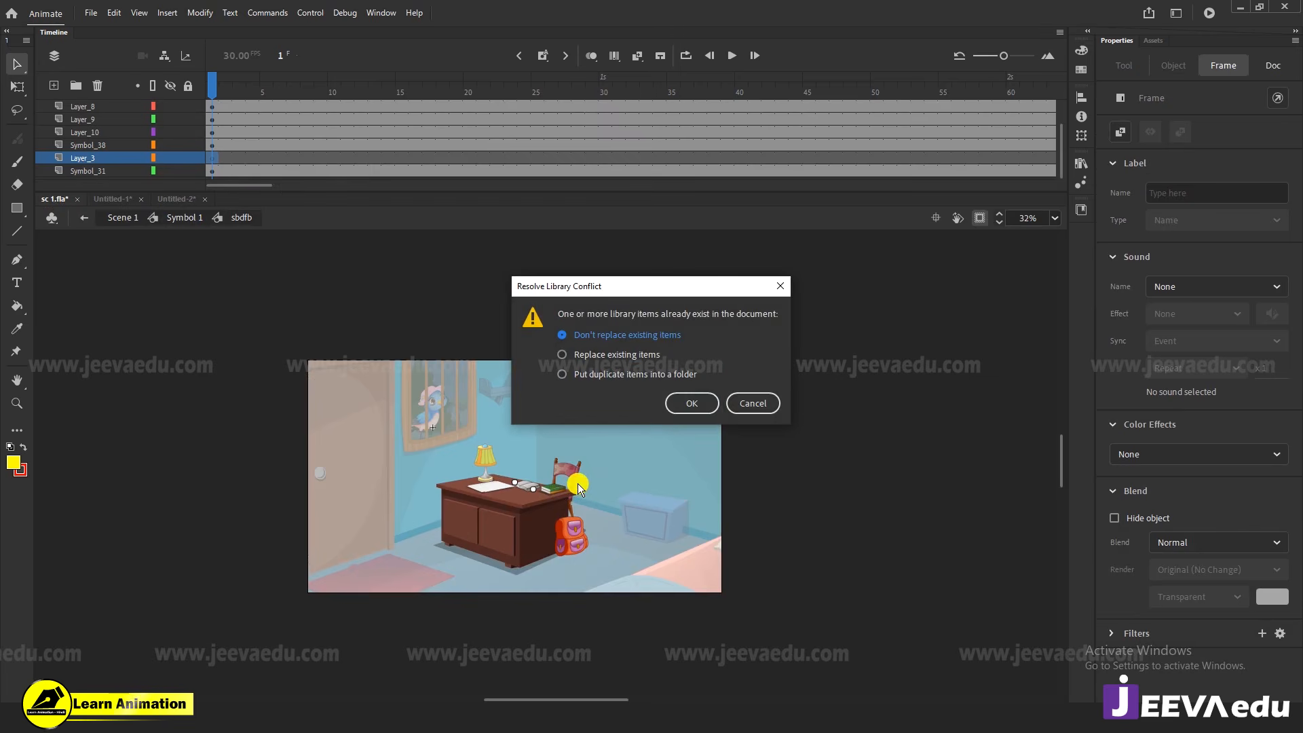
left_click(634, 373)
left_click(670, 403)
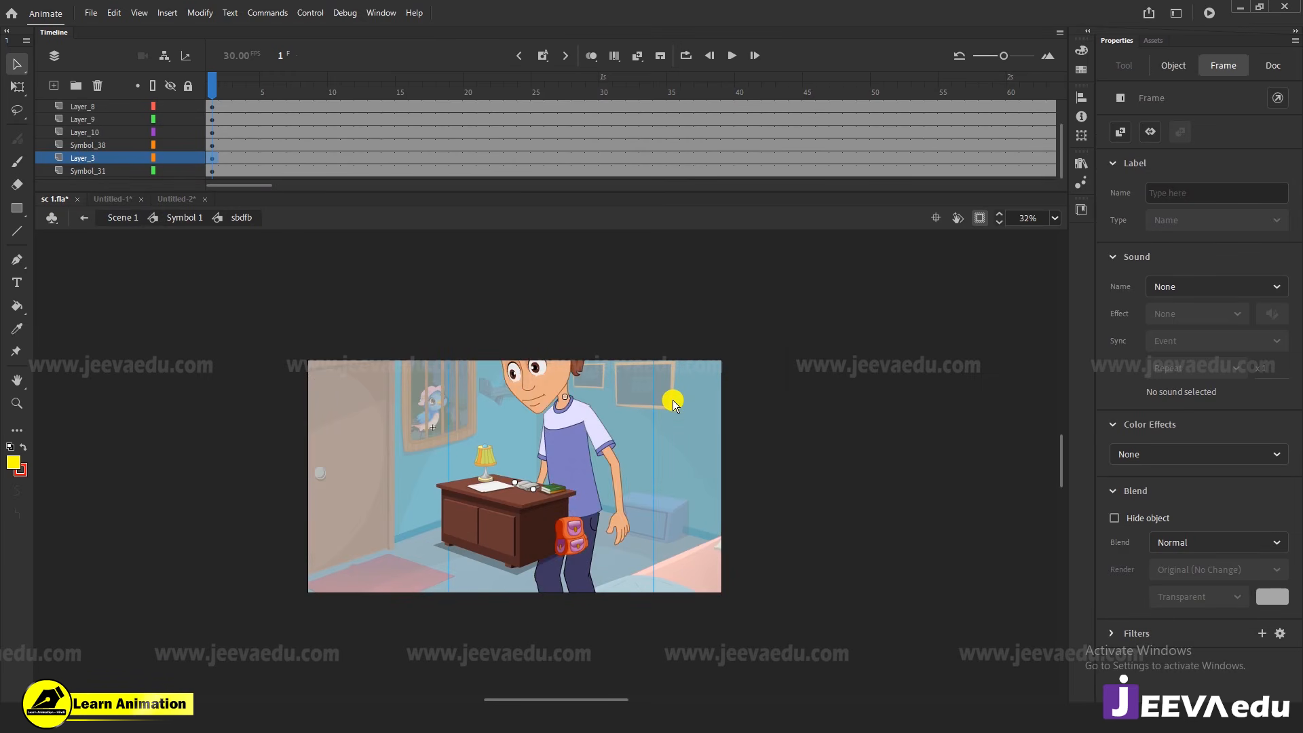
Scale the pasted boy by 50% twice and move him behind the desk, in front of the chair
key("ctrl+alt+s")
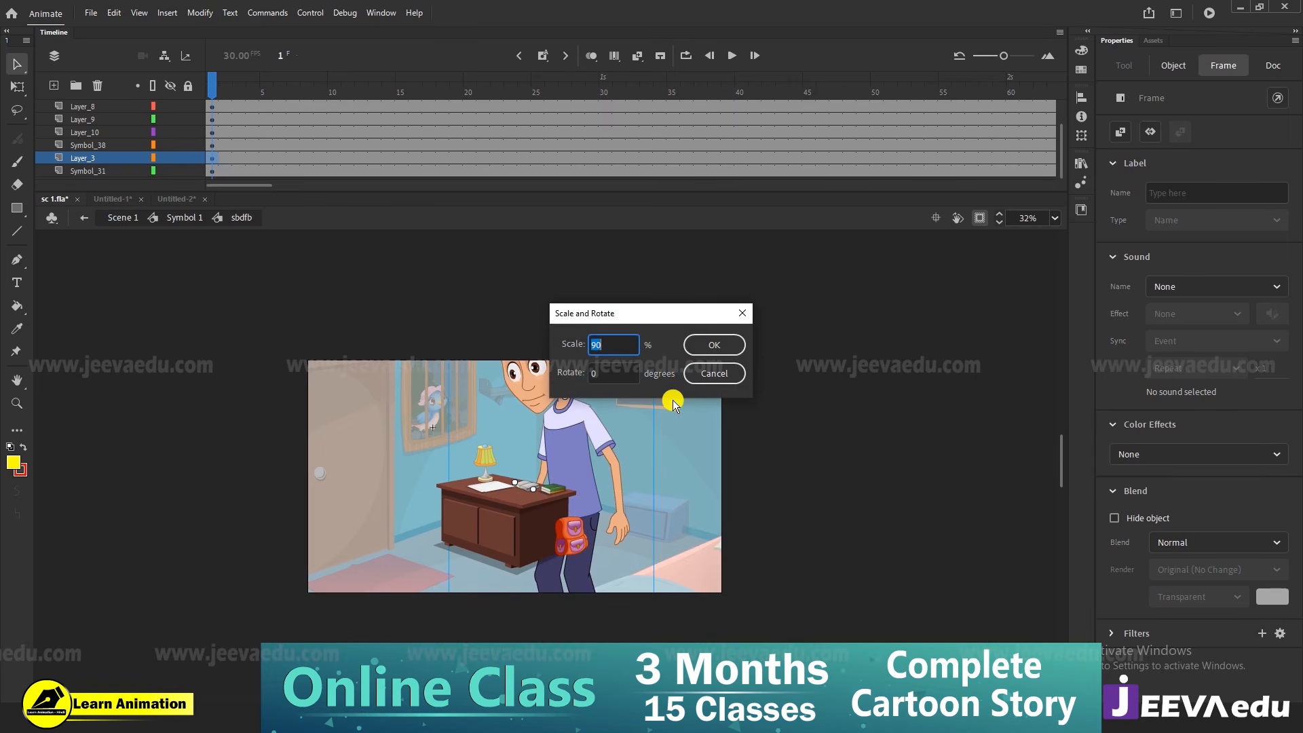
type("50")
key("Return")
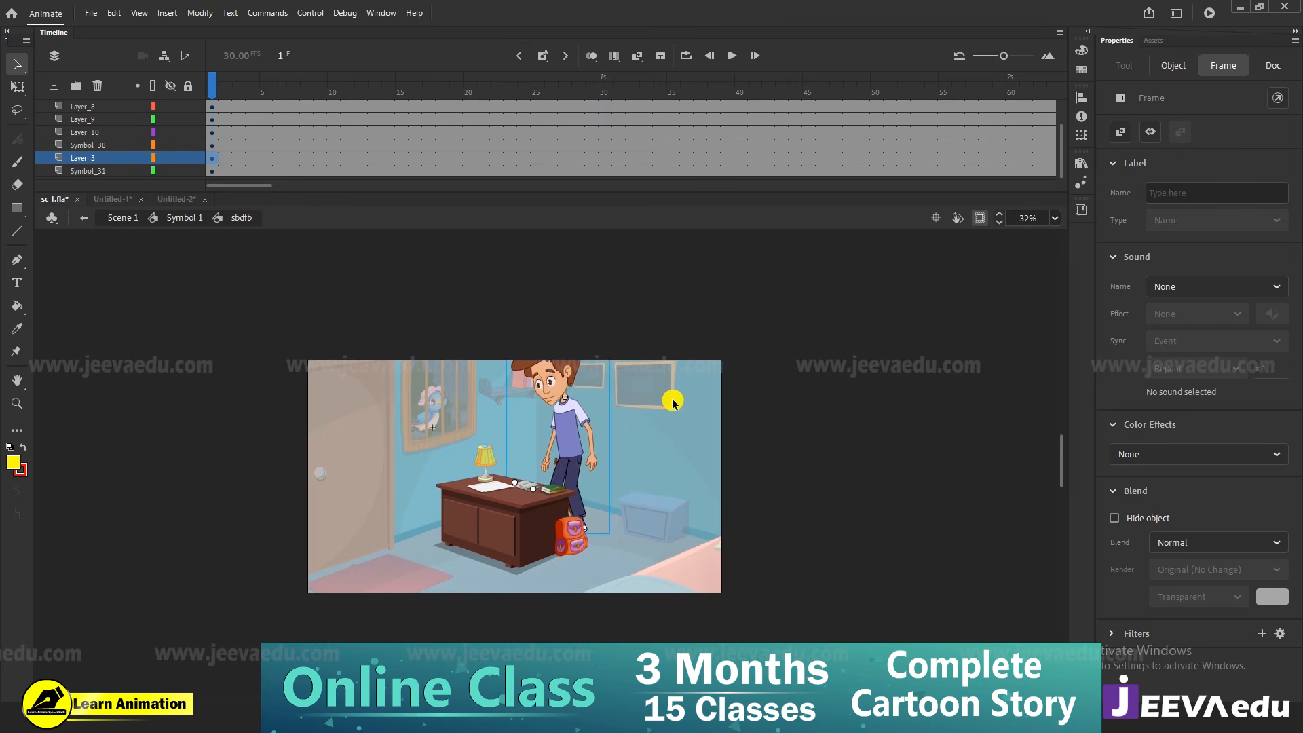
key("ctrl+alt+s")
key("Return")
left_click(564, 436)
key("z")
left_click(564, 435)
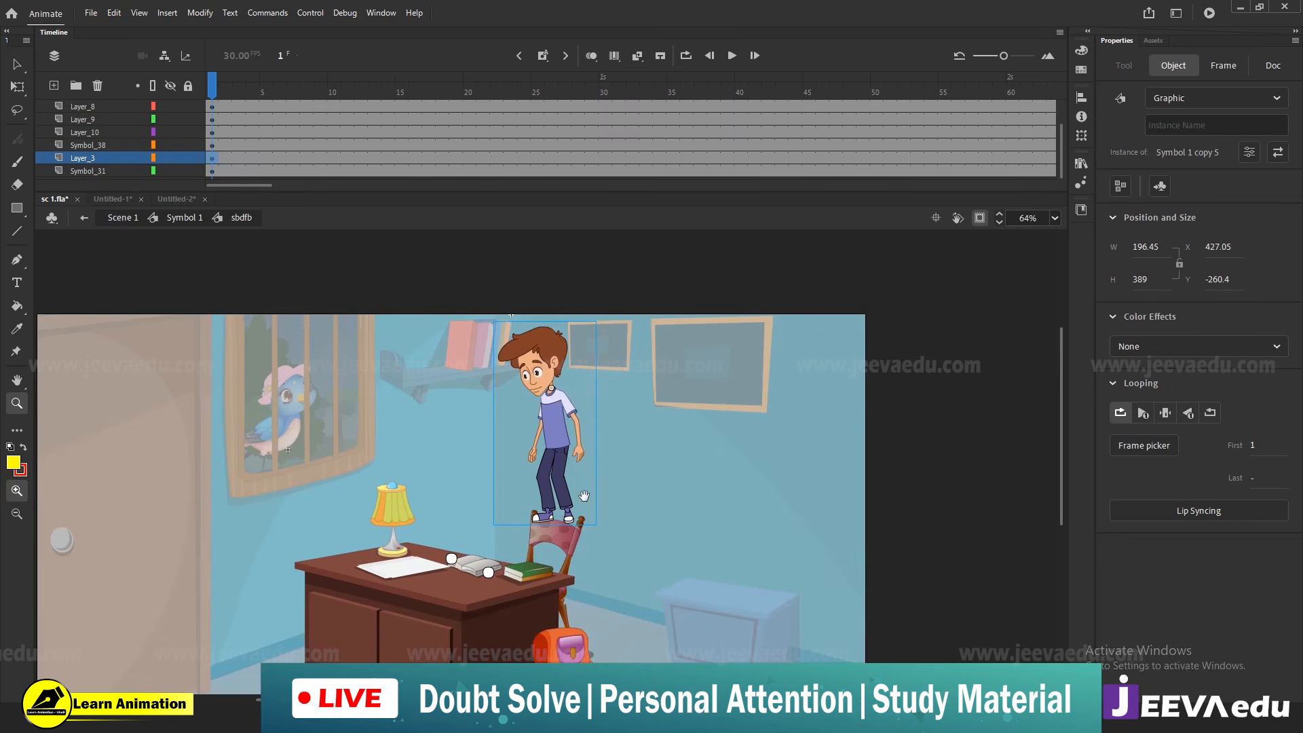
left_click_drag(583, 496, 543, 584)
key("v")
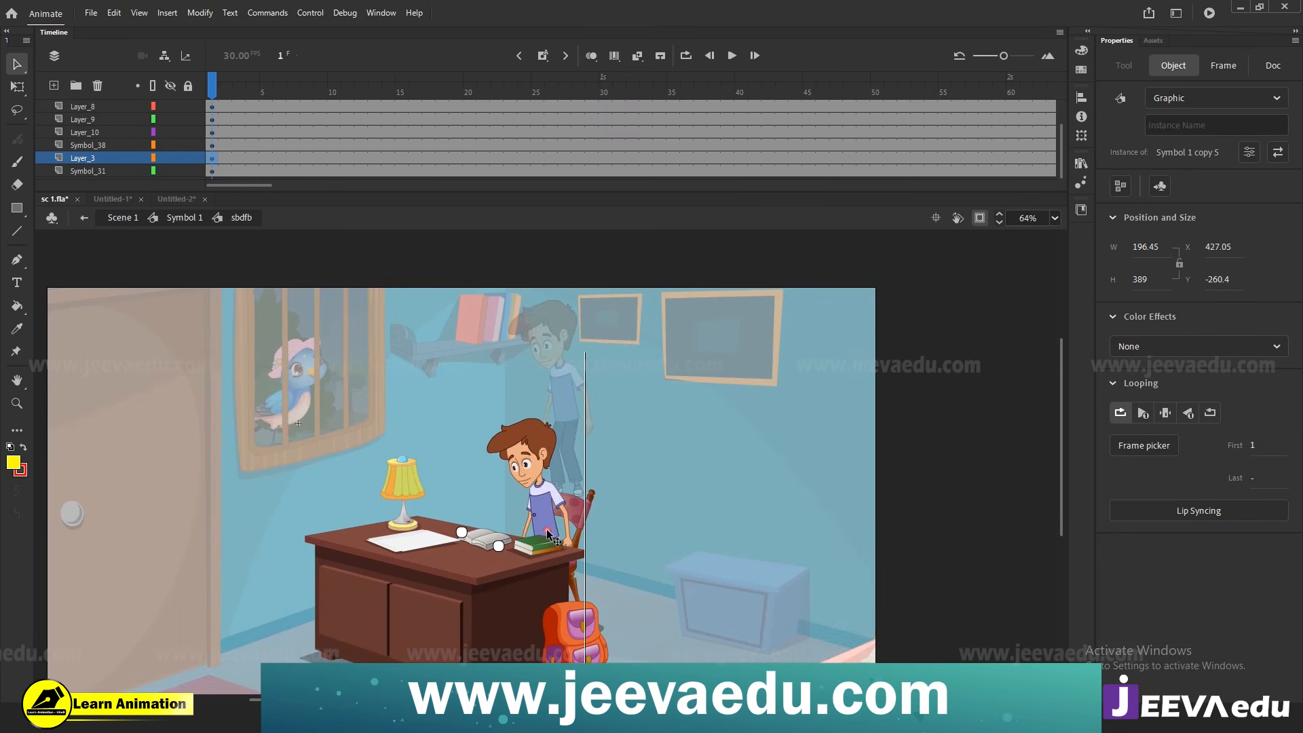
key("ctrl+alt+s")
type("1054")
key("Return")
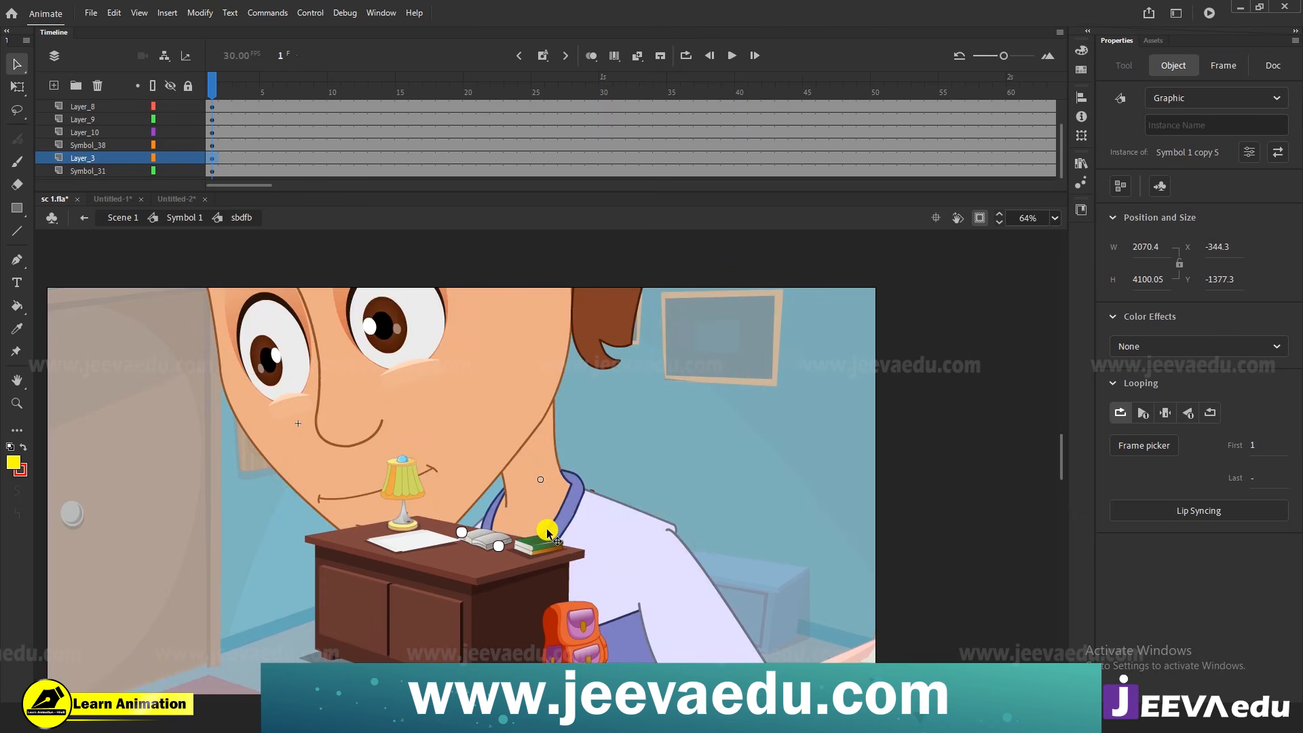
key("ctrl+z")
Scale the boy behind the desk by 105% twice
key("ctrl+alt+s")
type("105")
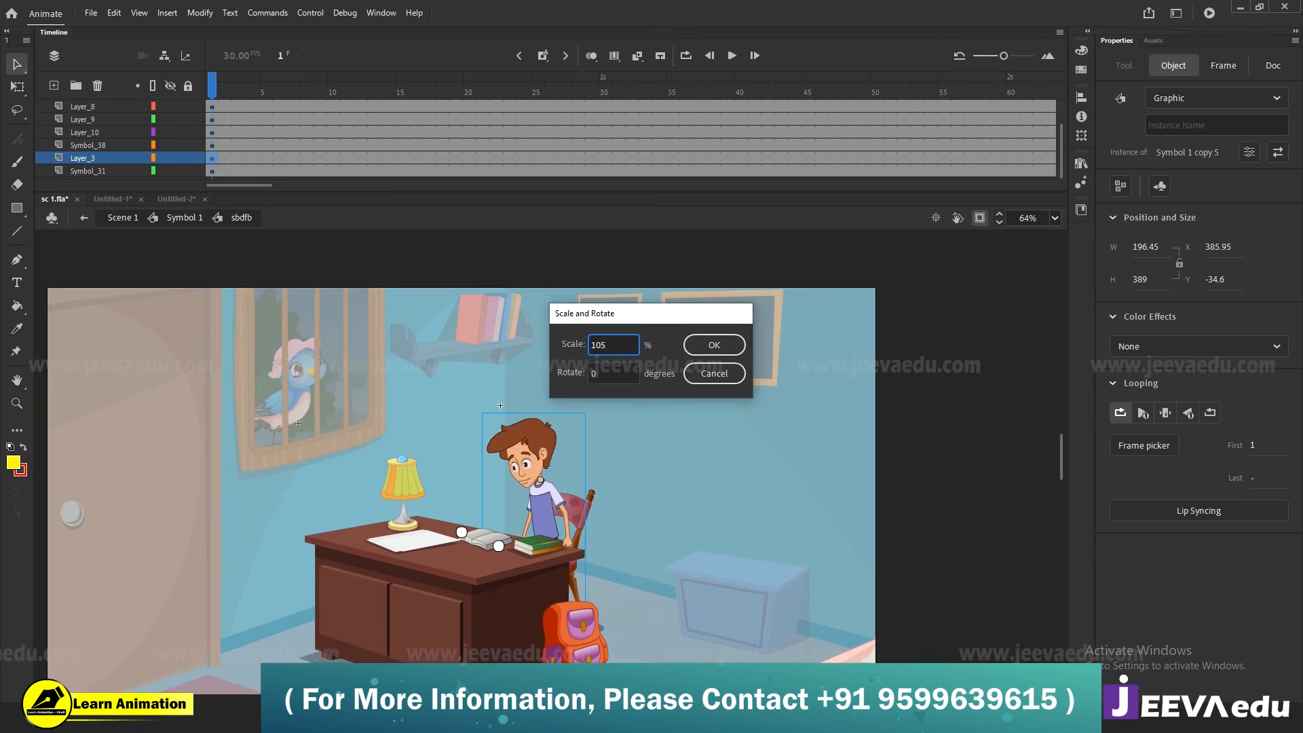
key("Return")
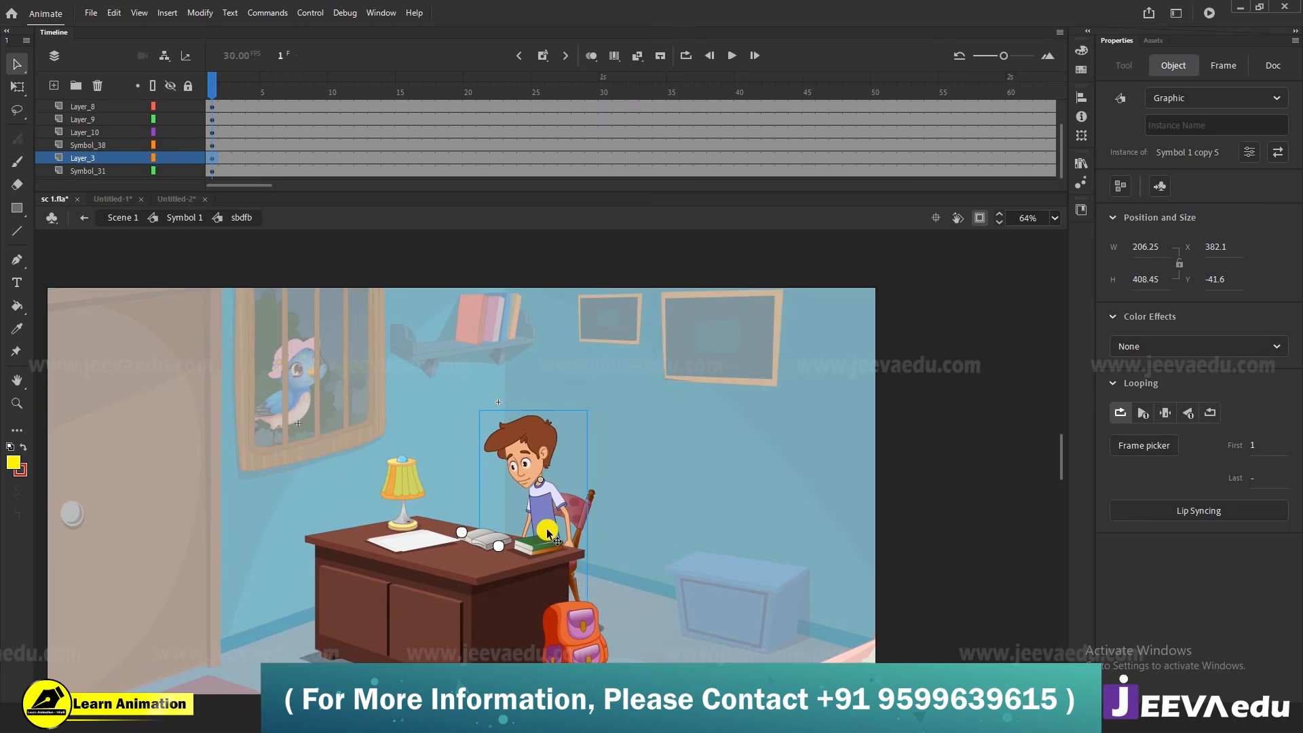
key("ctrl+alt+s")
key("Return")
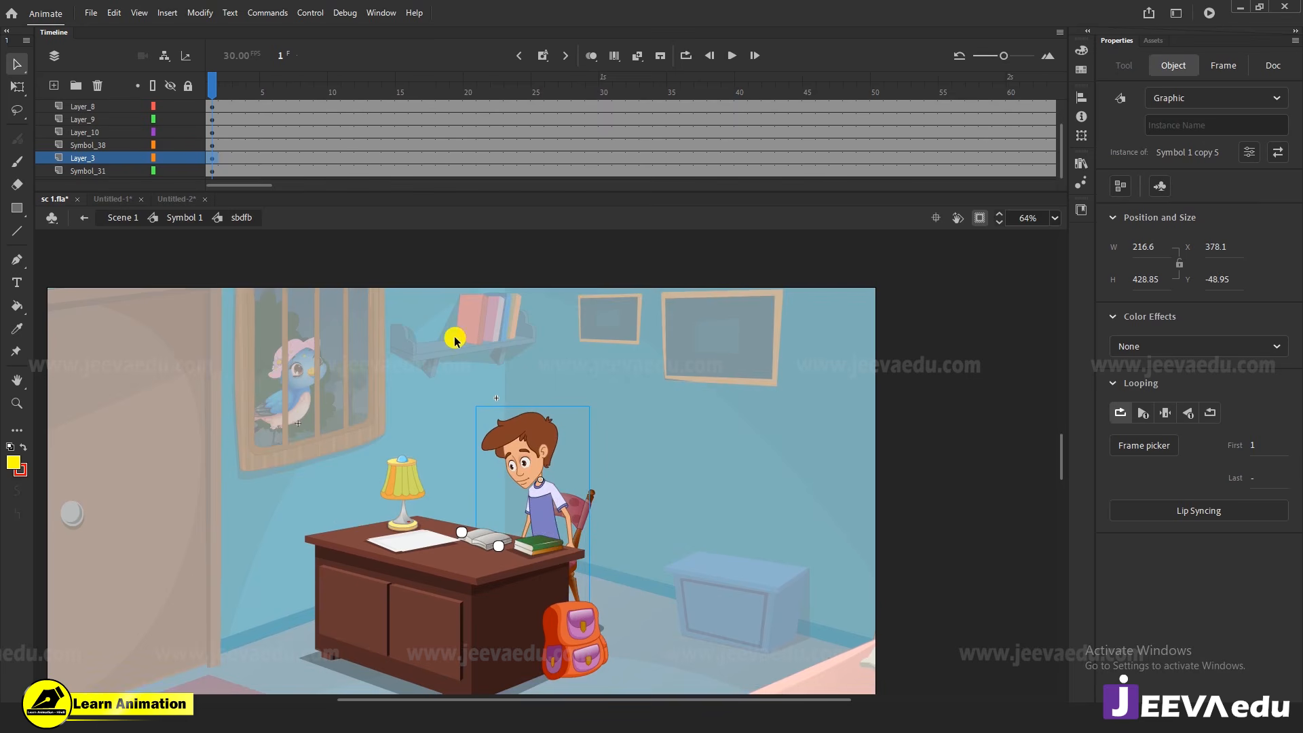
Scale the boy by 115% and raise him behind the desk to about X 362, Y -94
left_click_drag(212, 85, 44, 136)
left_click(491, 438)
left_click(538, 477)
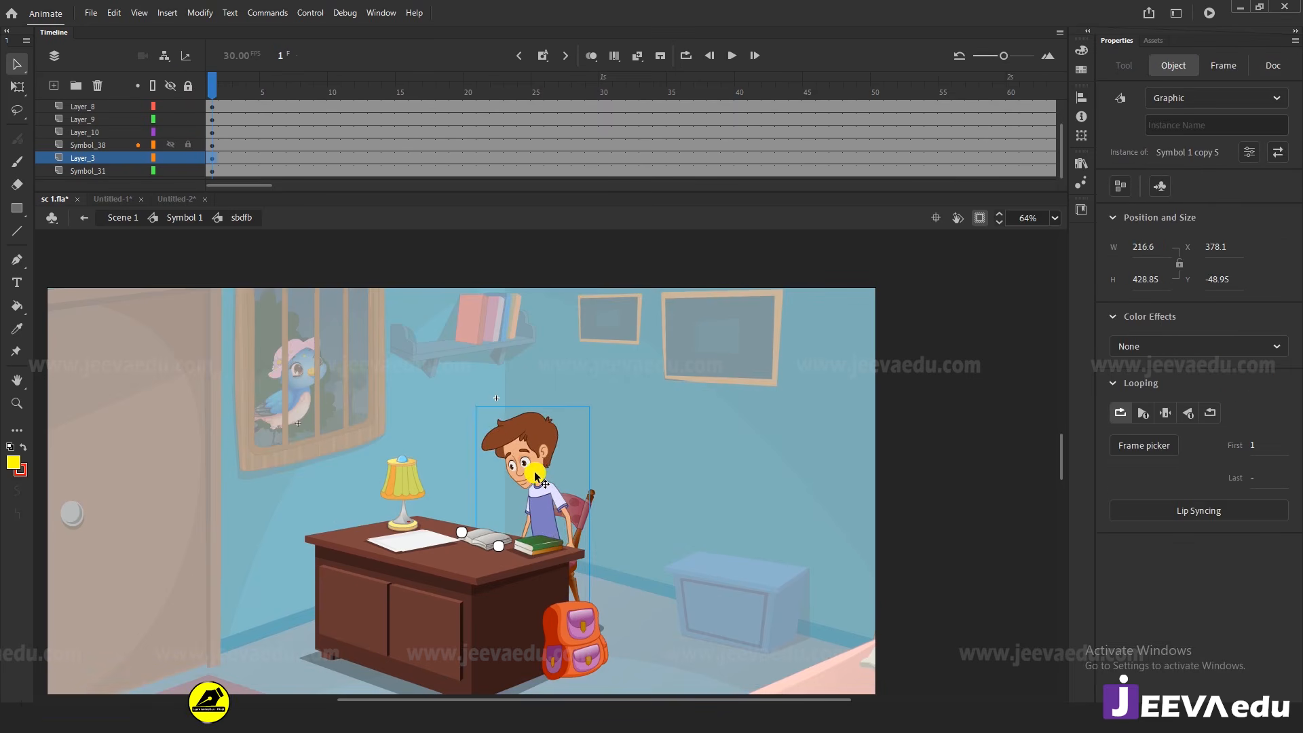
key("ctrl+alt+s")
type("115")
key("Return")
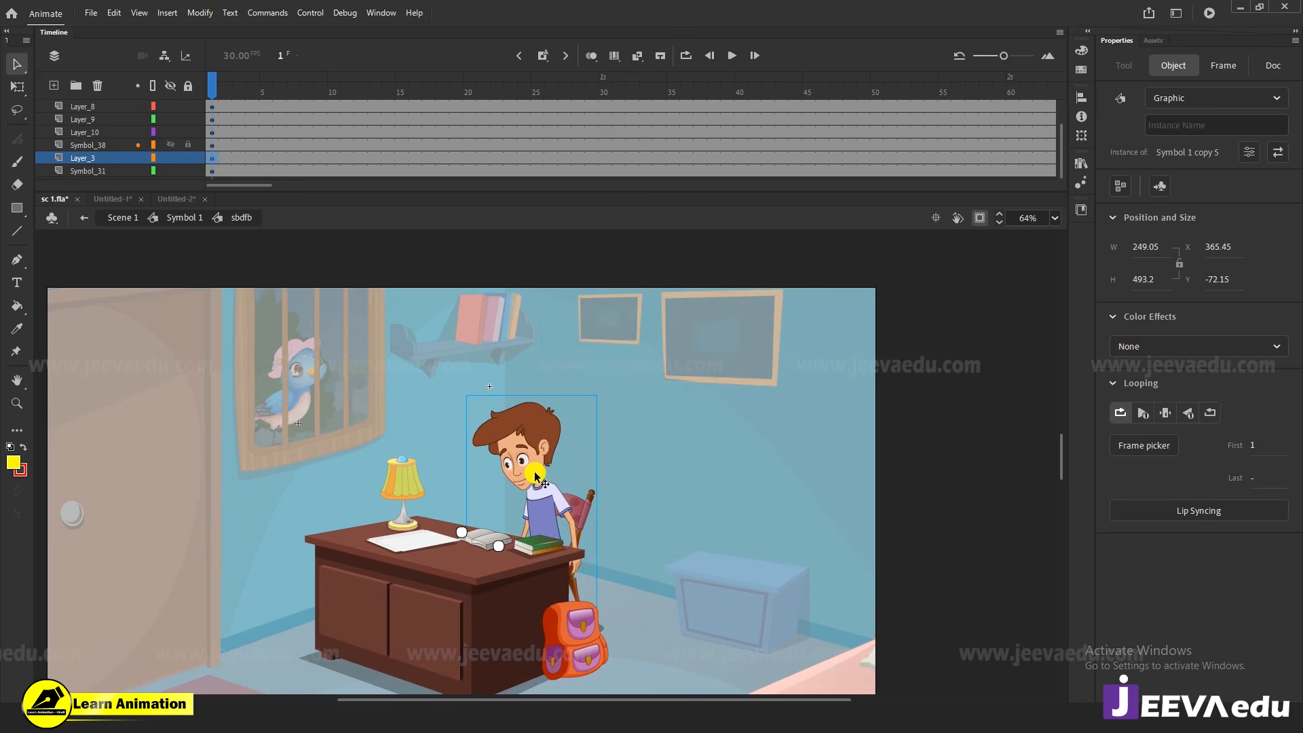
mouse_move(543, 509)
left_mouse_down()
mouse_move(538, 463)
mouse_move(541, 487)
left_mouse_up()
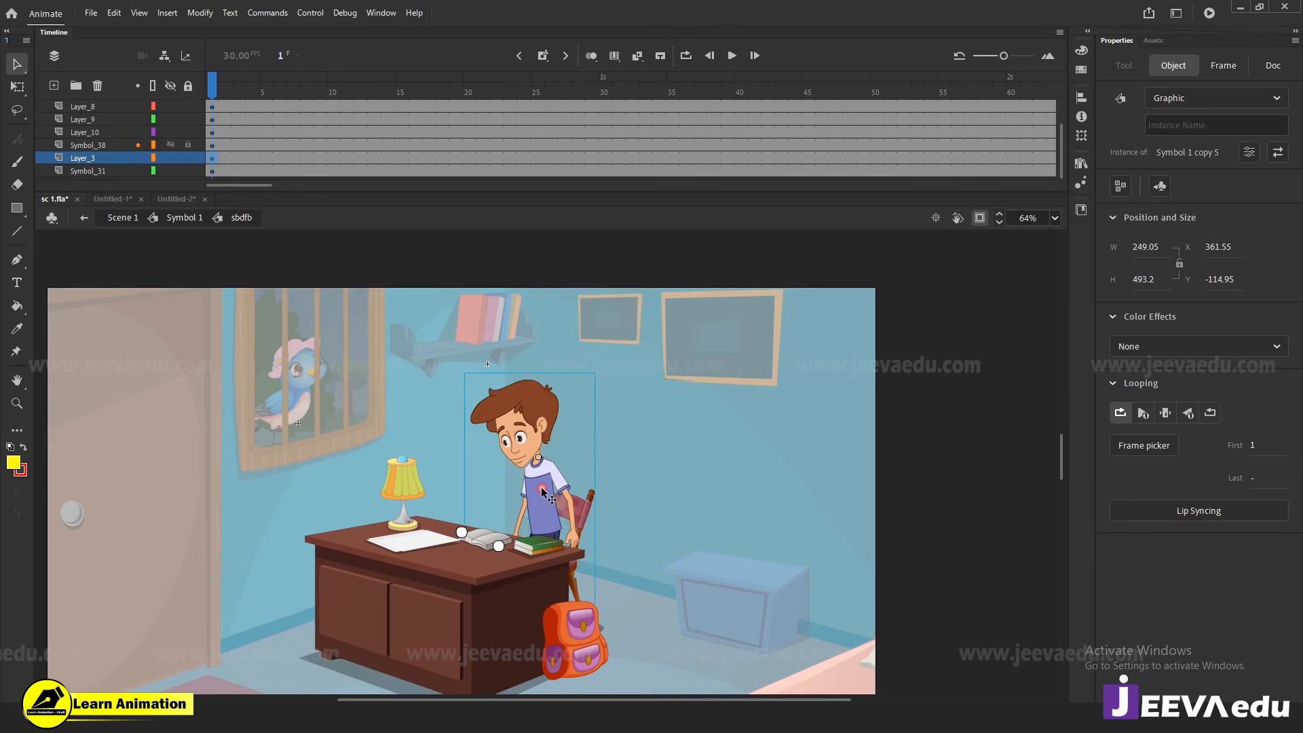
left_click_drag(238, 92, 4, 193)
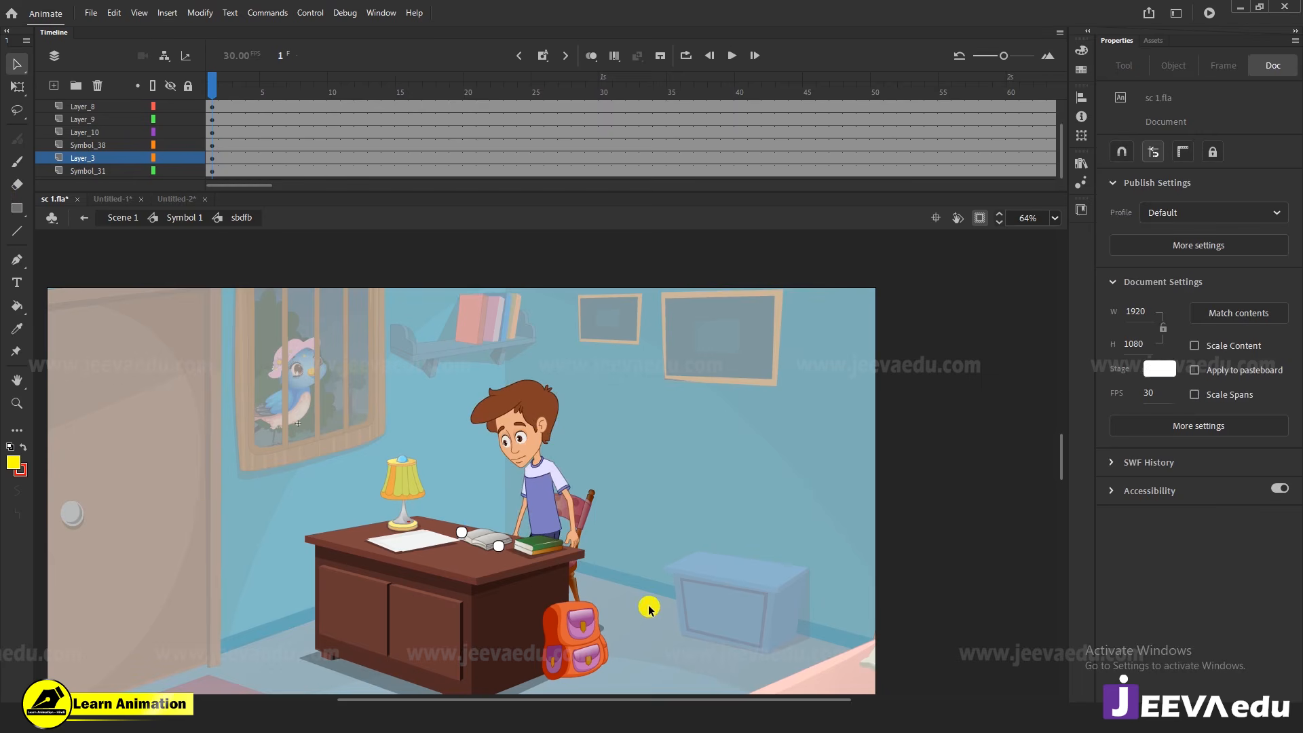
left_click(543, 502)
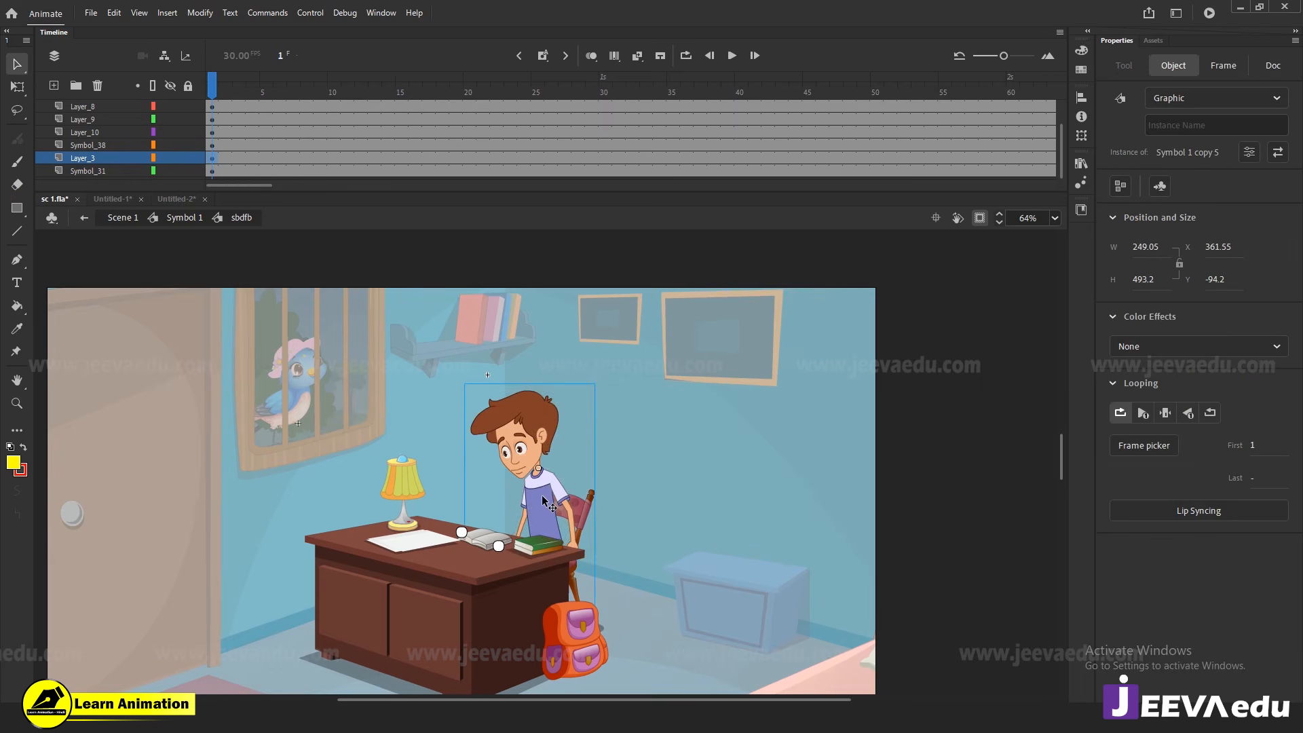
Preview the boy's motion, then shift him and the chair together slightly right and up to about X 336, Y -79
key("Return")
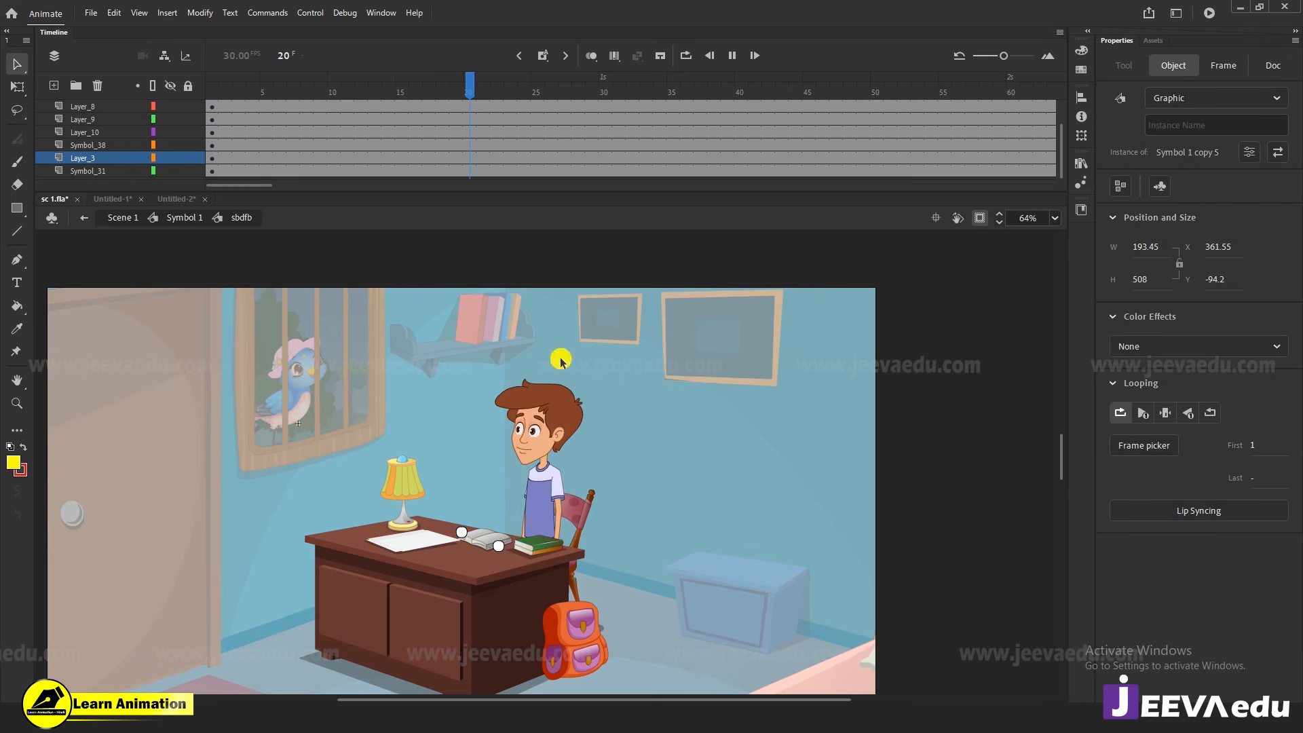
left_click_drag(468, 87, 6, 198)
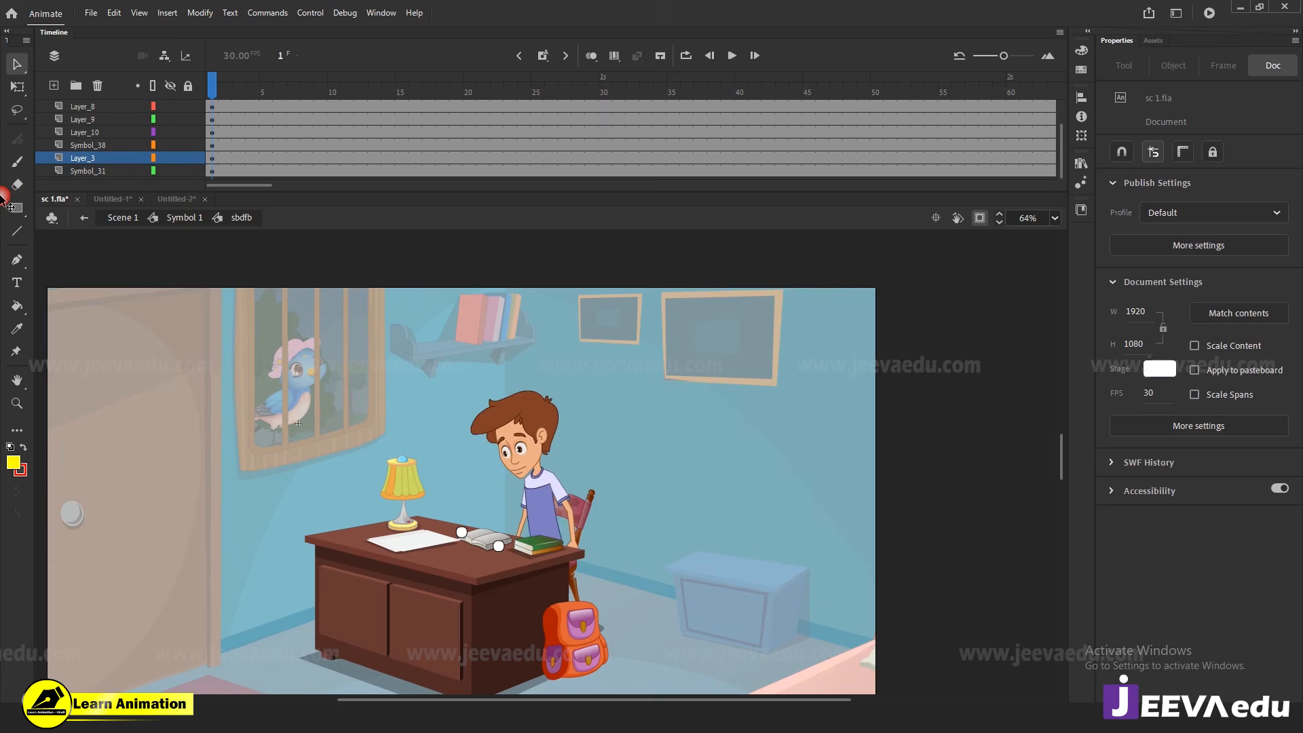
left_click(575, 521)
left_click(550, 529, "shift")
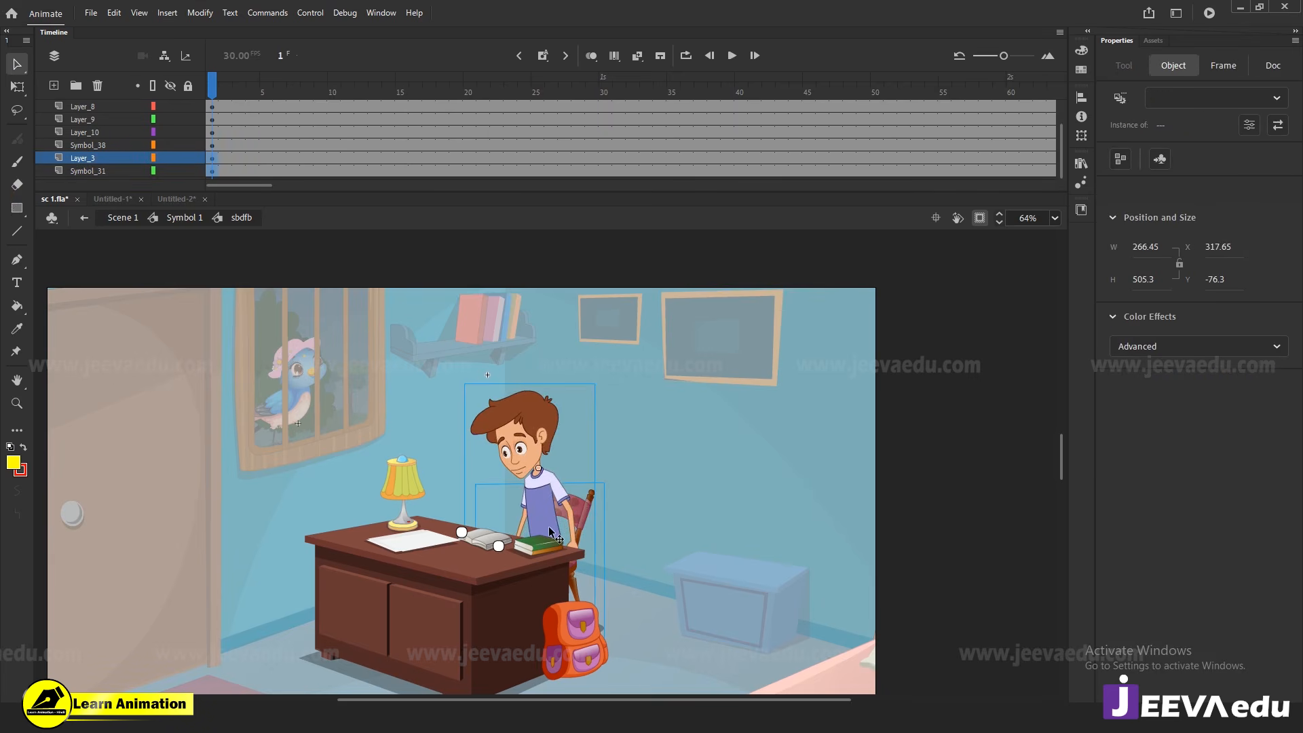
left_click_drag(548, 527, 557, 527)
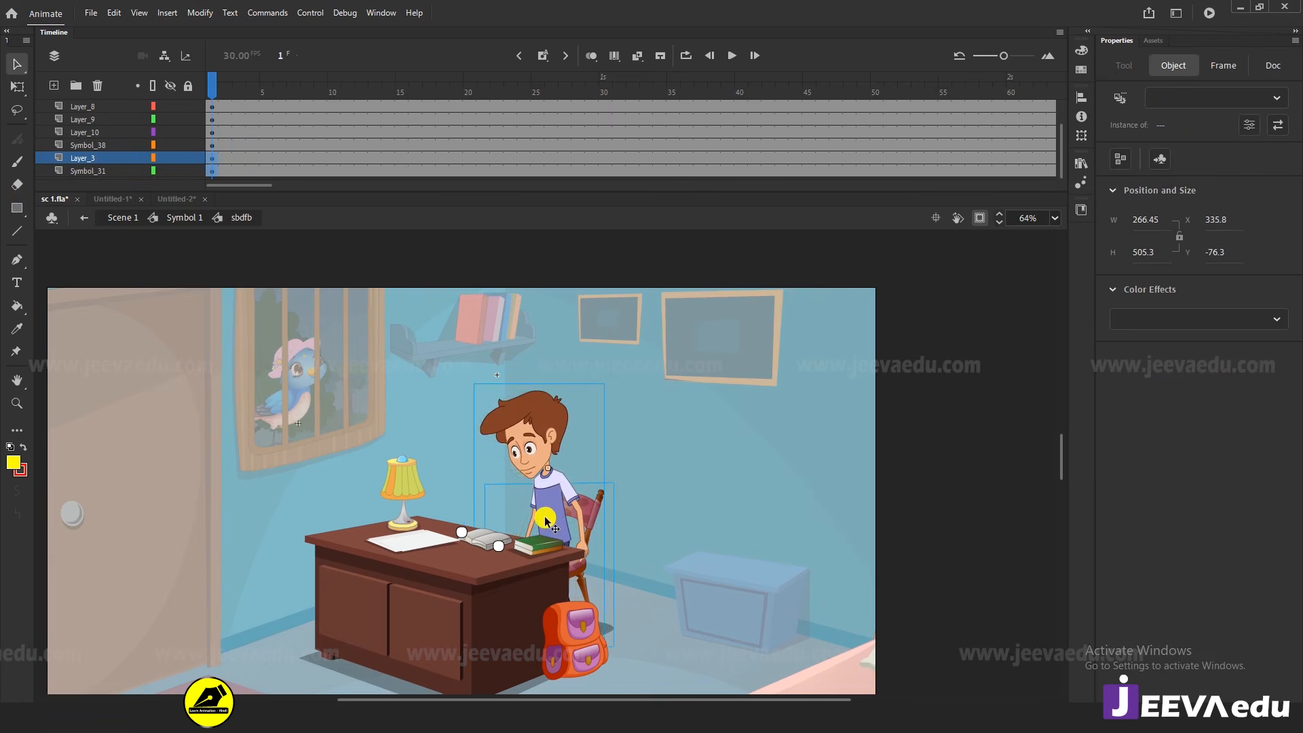
key("Up")
key("Up")
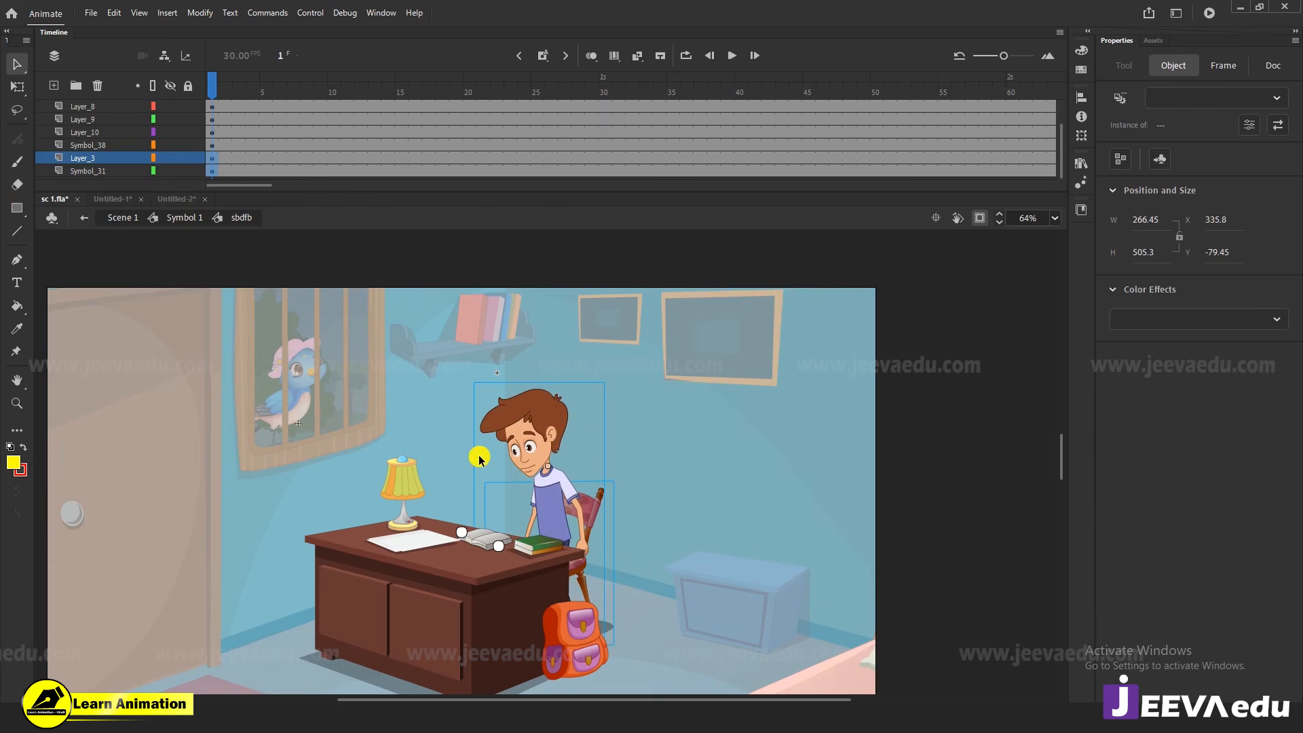
At frame 1, scale the boy by 98% twice and lower him behind the desk to about Y -86
key("Return")
left_click(521, 173)
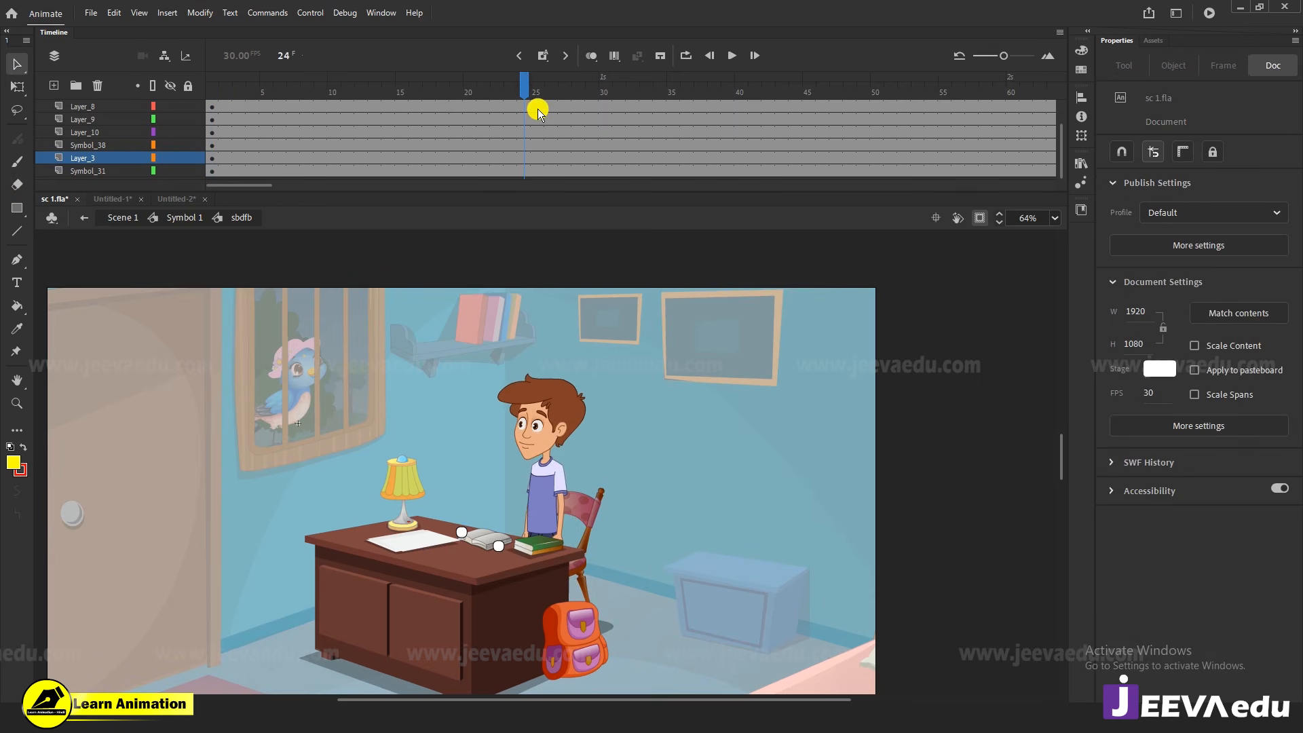
left_click(544, 492)
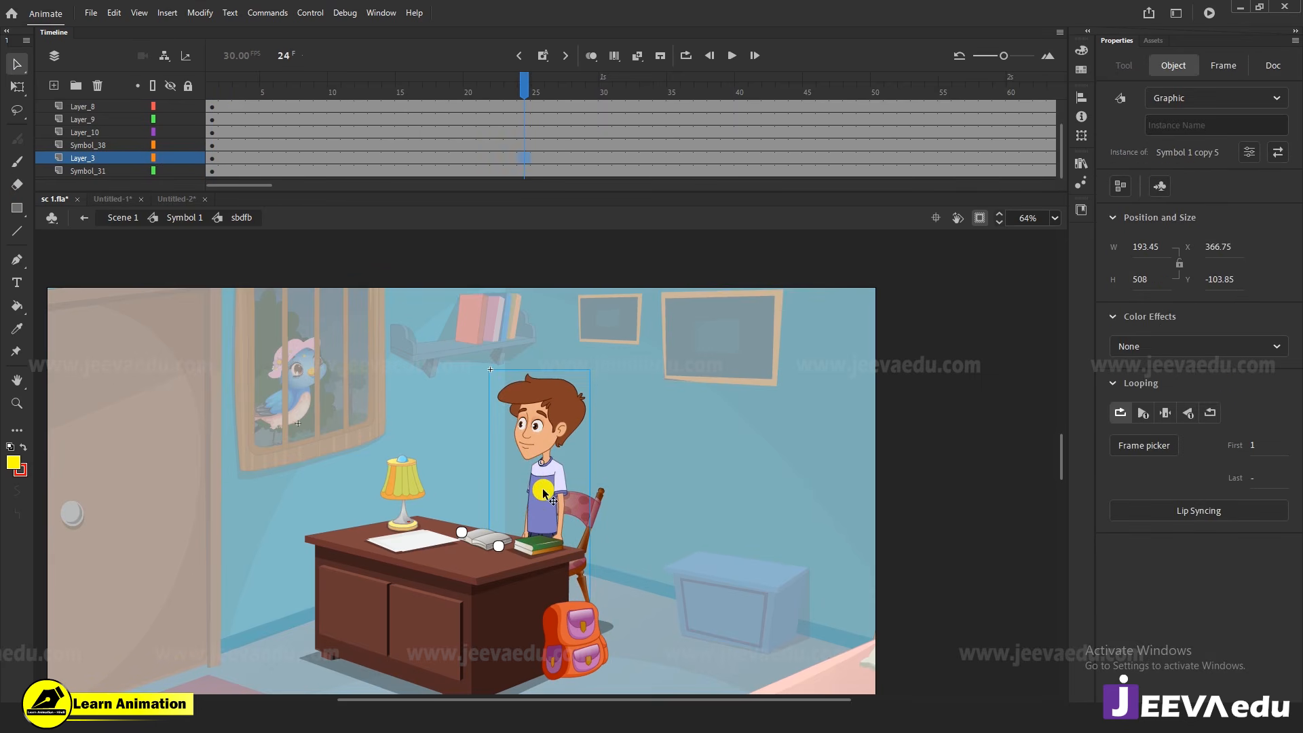
left_click_drag(525, 93, 5, 200)
left_click(524, 479)
left_click(547, 501)
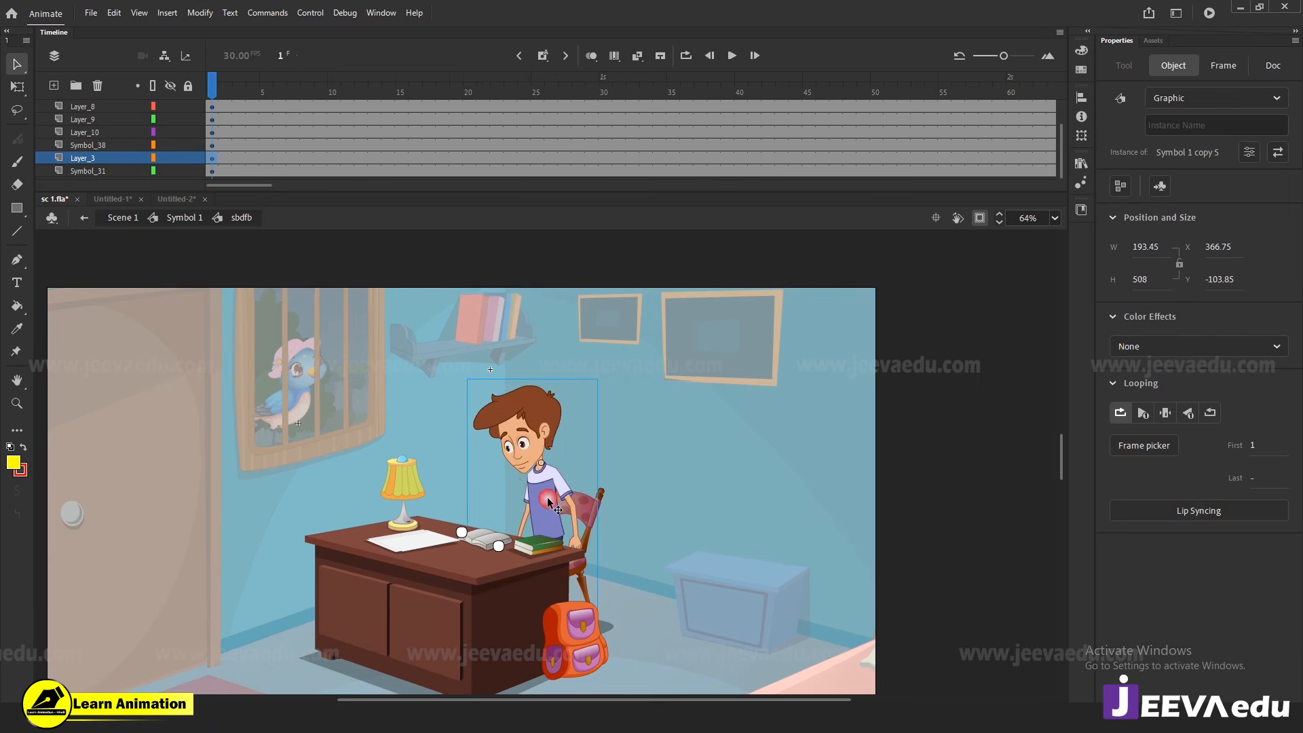
key("ctrl+alt+s")
type("98")
key("Return")
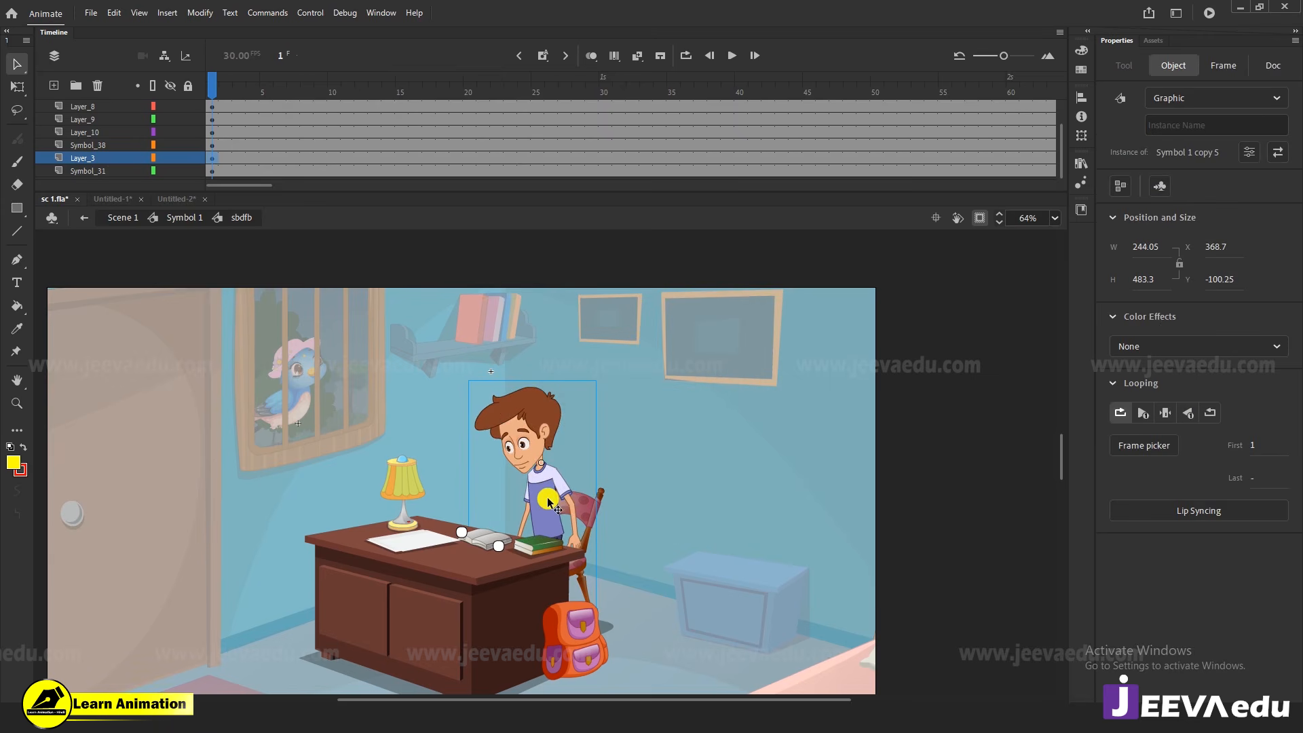
key("ctrl+alt+s")
key("Return")
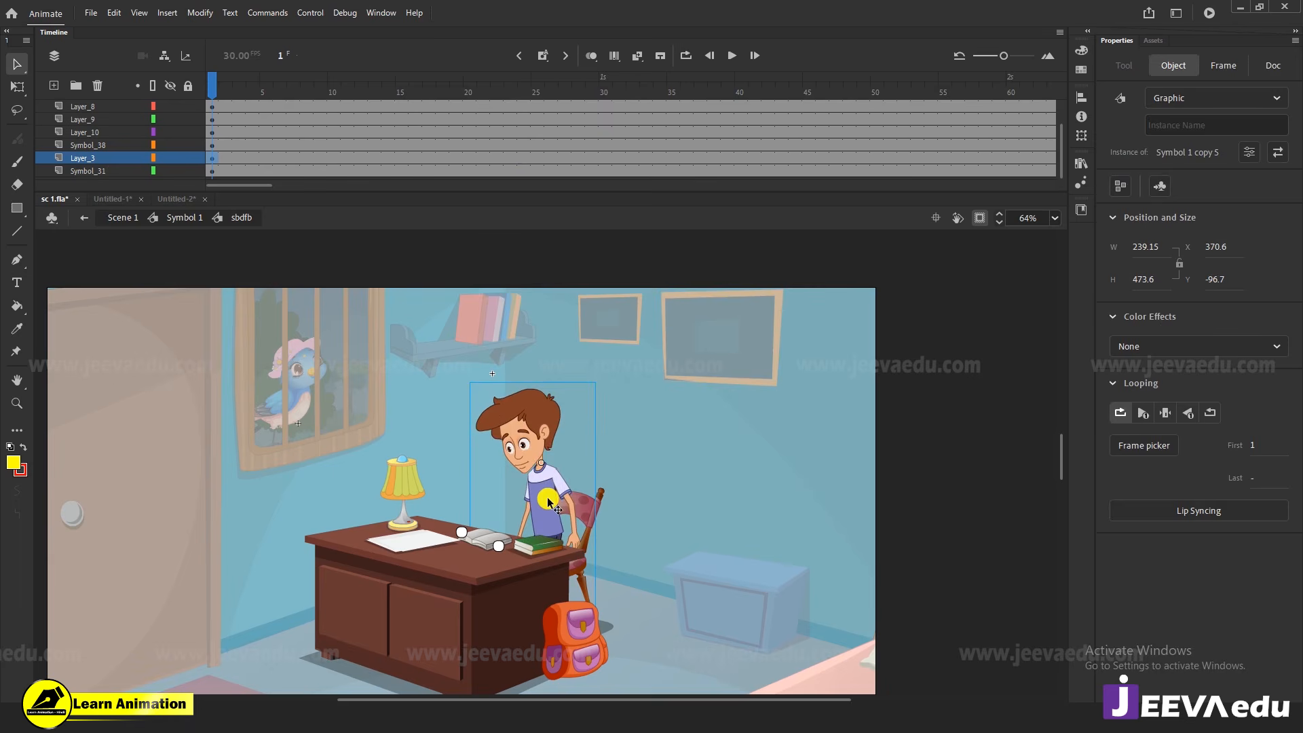
key("shift+Down")
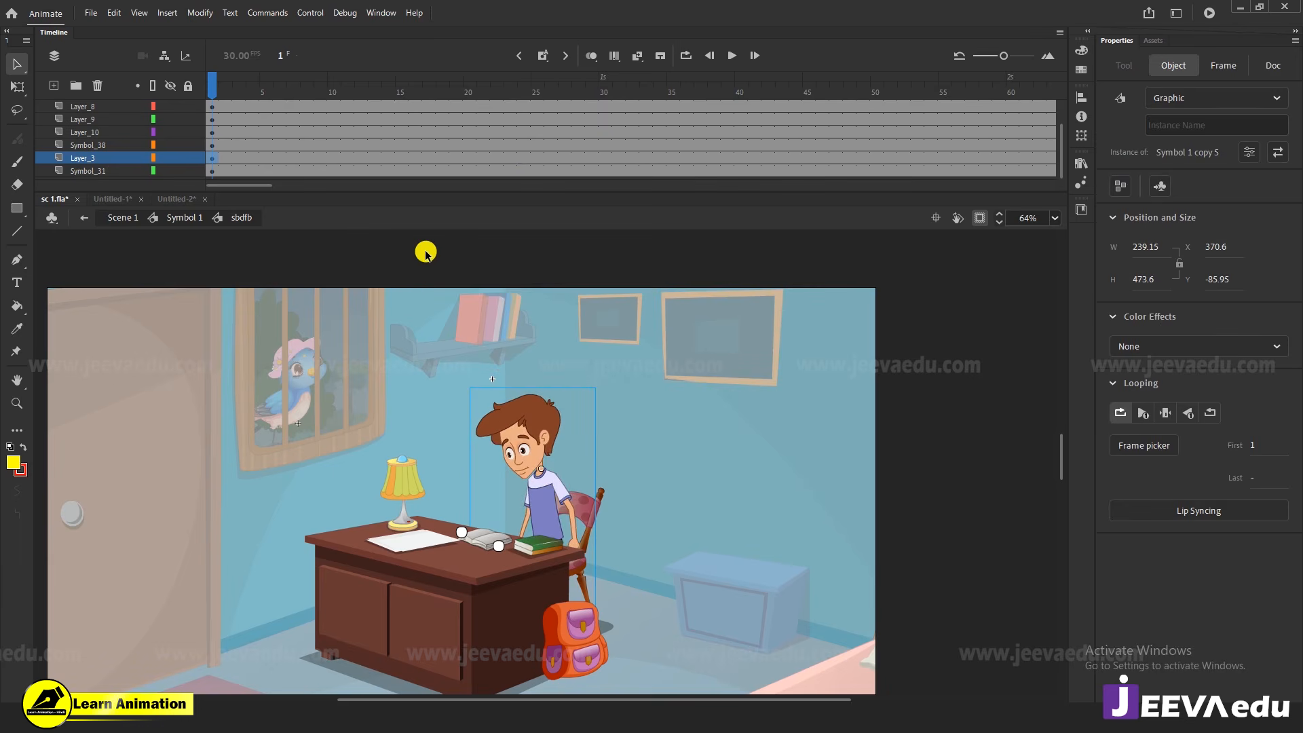
Preview the boy's motion and move the desk aside temporarily to check his lower body, undoing that move
key("Return")
key("Return")
left_click_drag(490, 85, 149, 176)
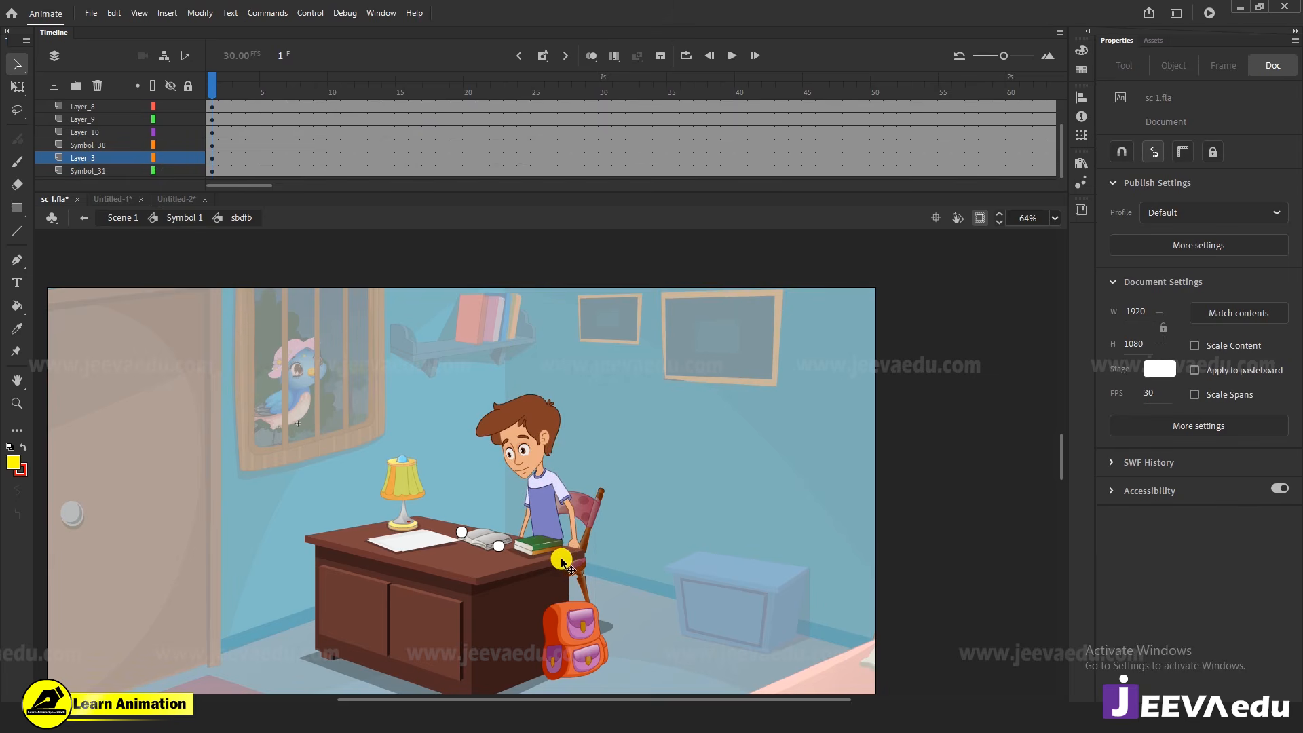
left_click_drag(549, 564, 398, 583)
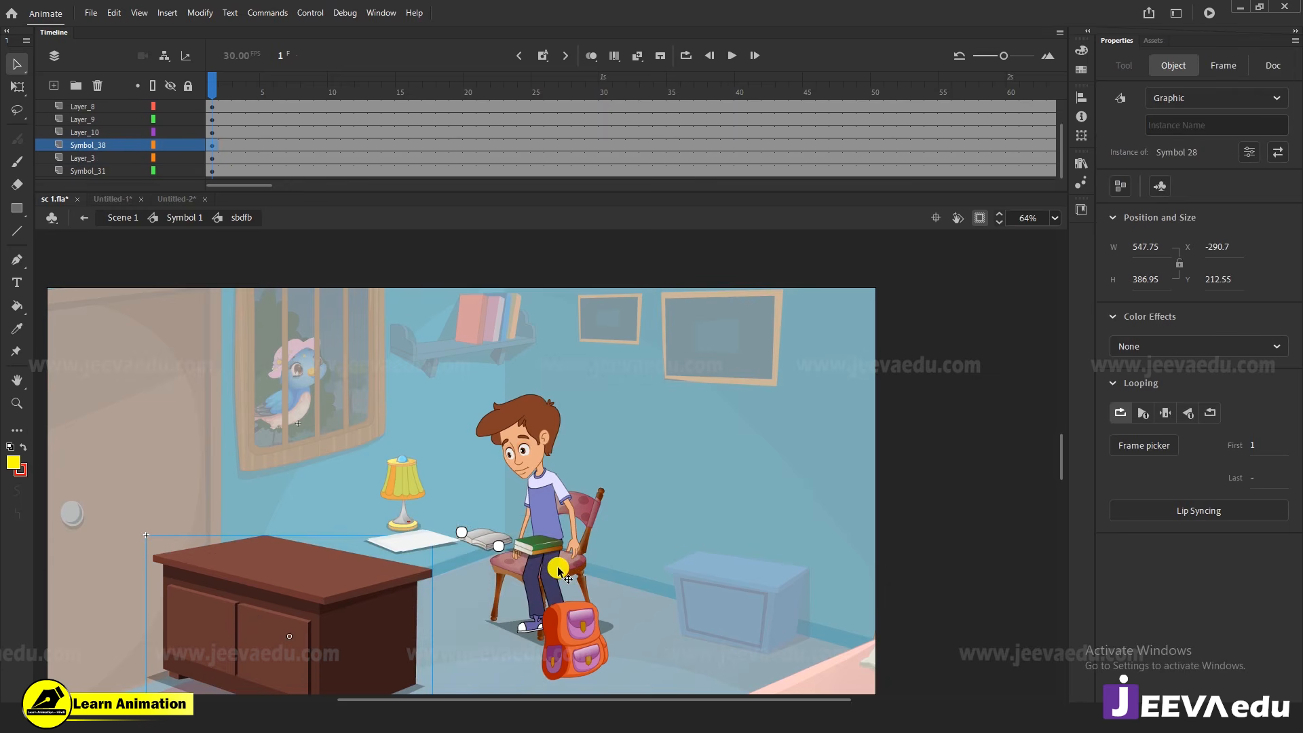
key("ctrl+z")
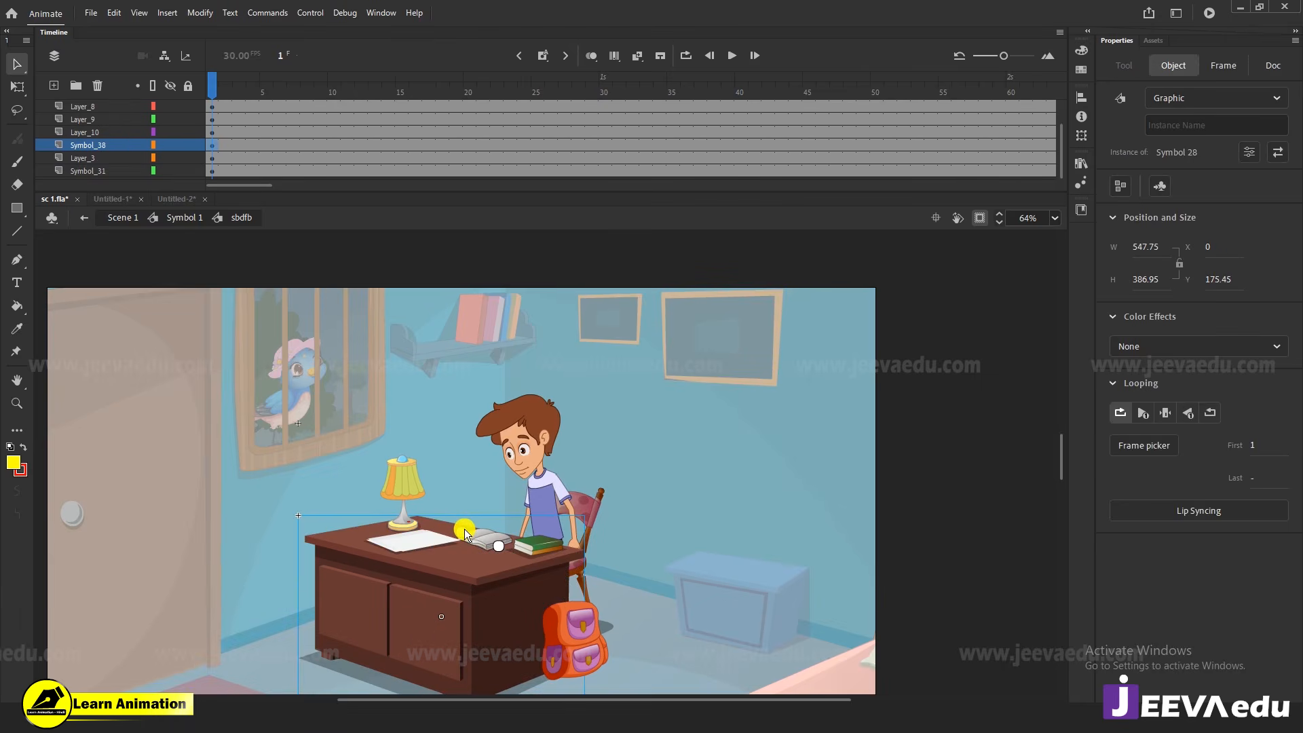
Delete the two white circle instances over the open book and remove their layers, Symbol_7 and Layer_8
left_click(484, 543)
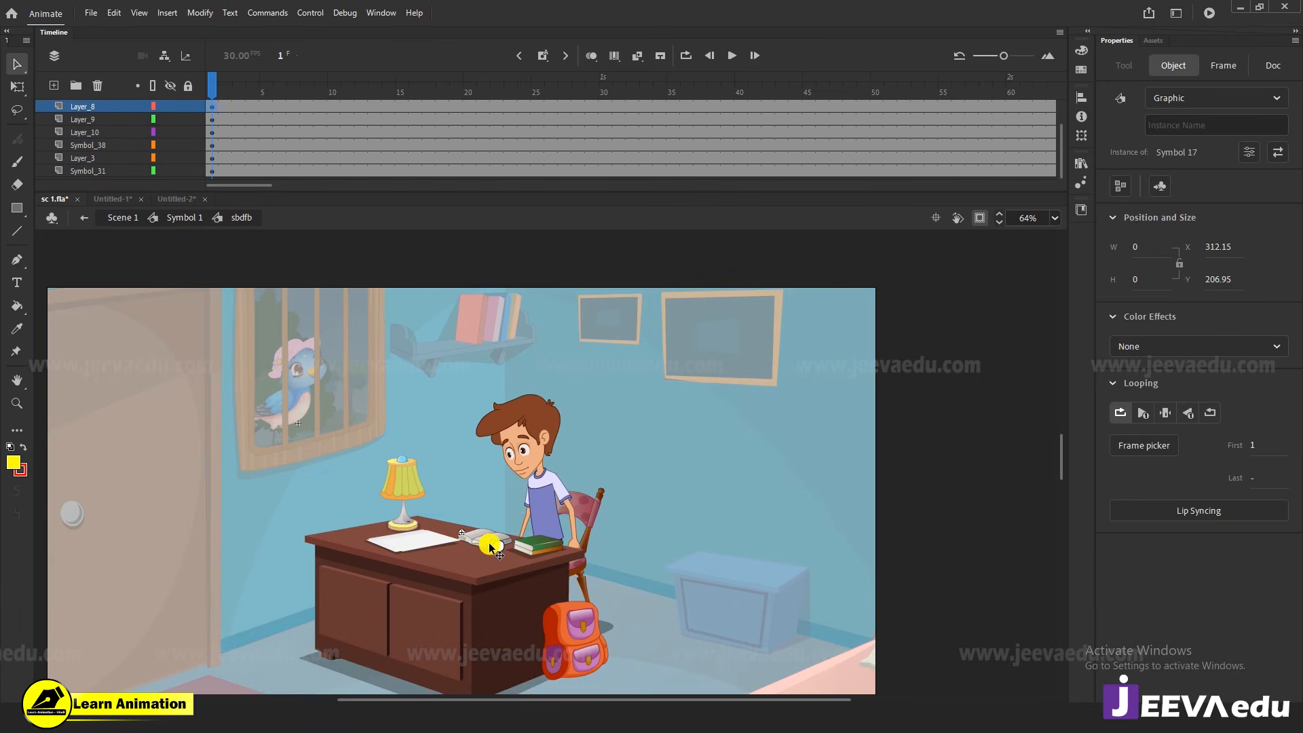
left_click(506, 562)
left_click(509, 551)
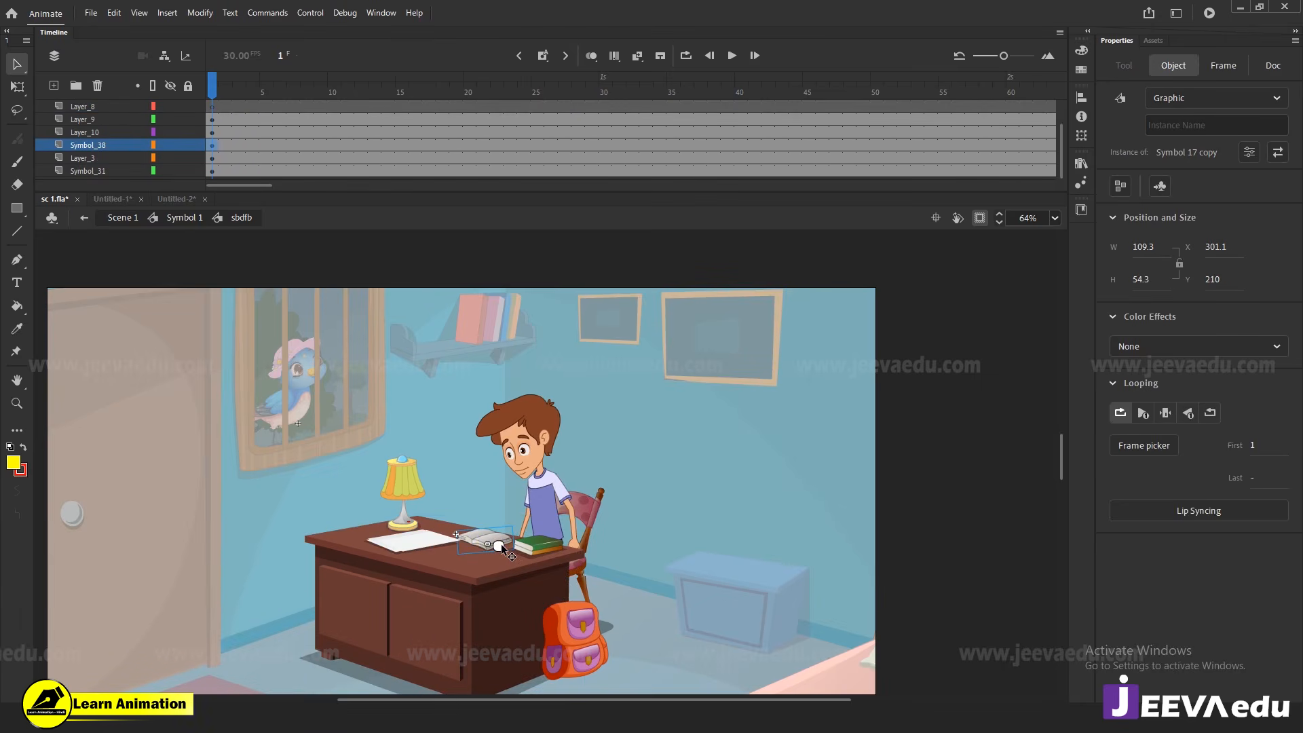
left_click(499, 548)
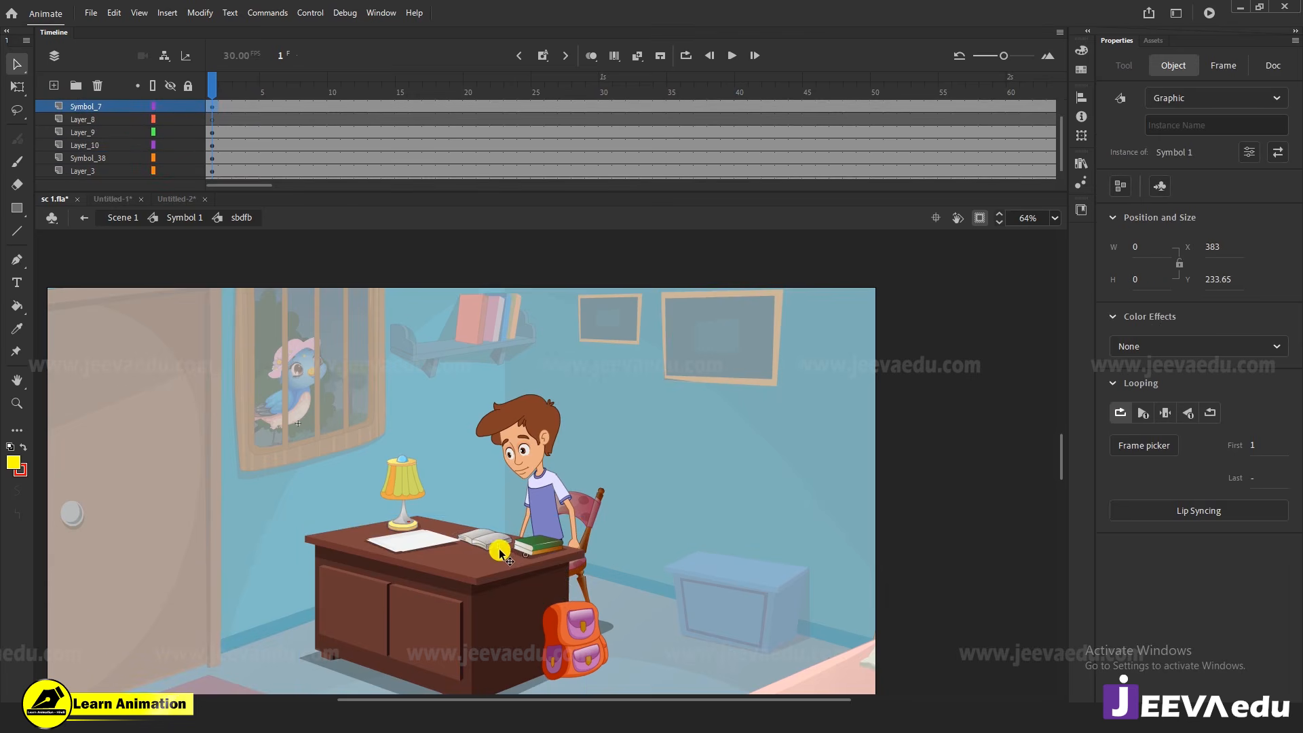
key("Delete")
left_click(99, 121, "shift")
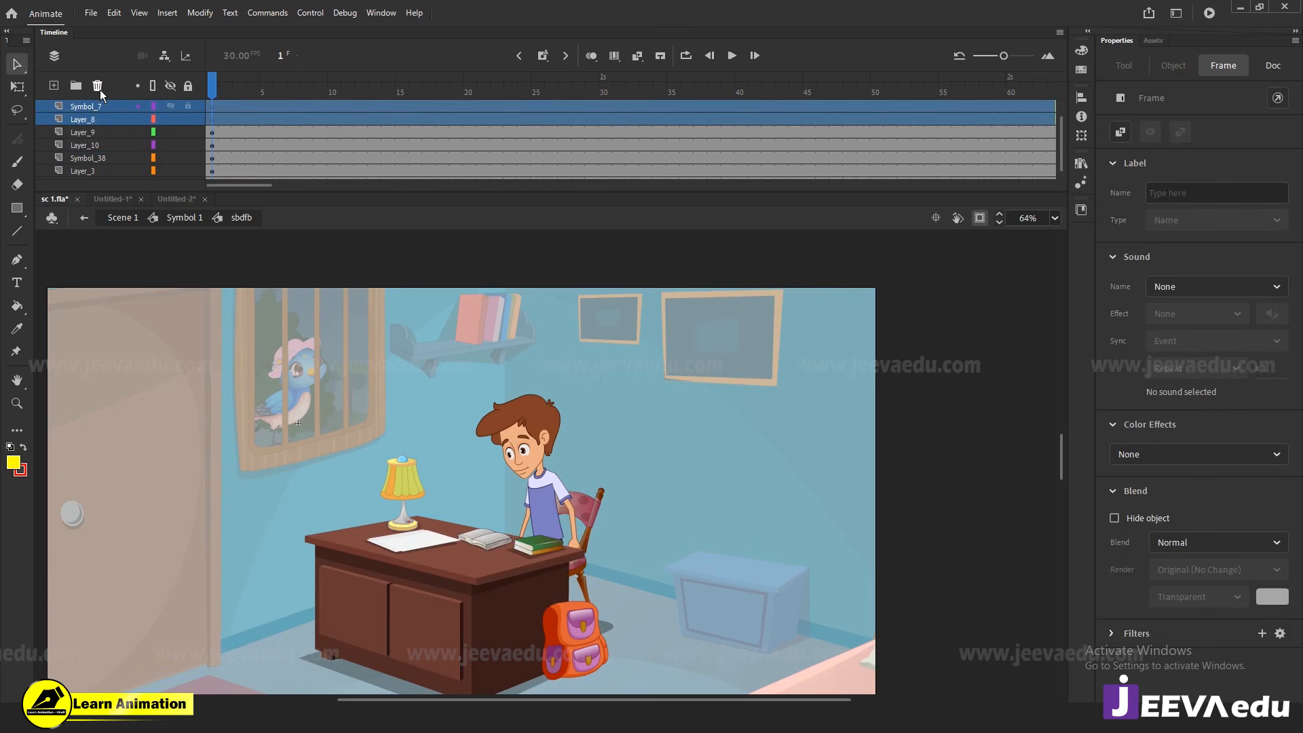
left_click(99, 88)
Cut the green book from the desk at frame 1 and delete its sound-carrying layer, Layer_2
left_click(280, 106)
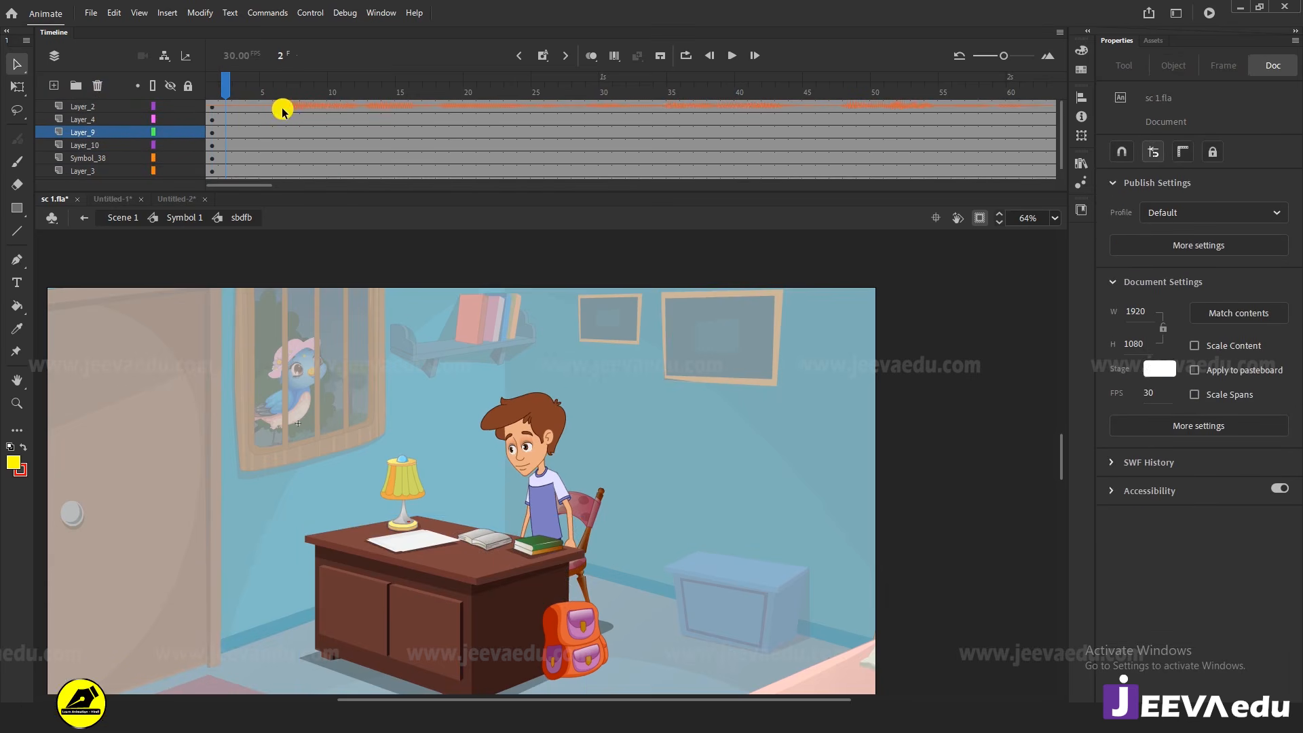
left_click(527, 547)
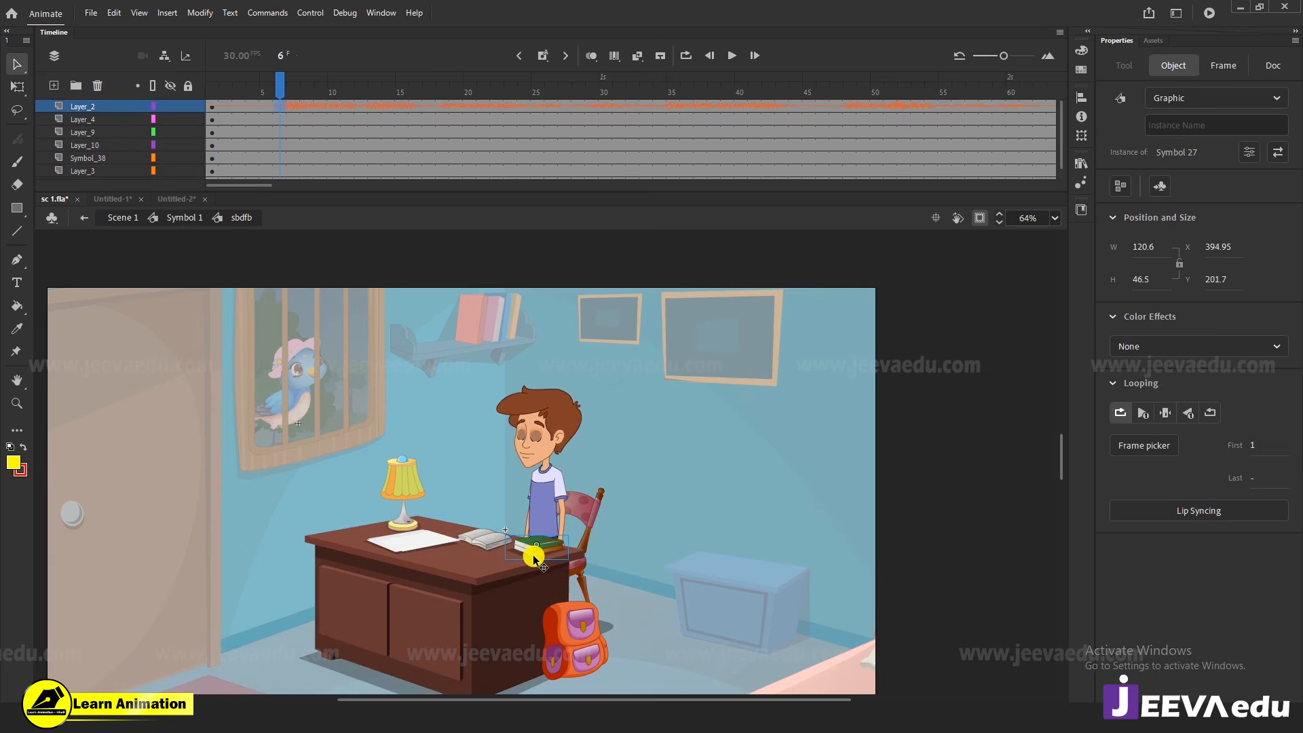
key("Delete")
left_click_drag(277, 77, 211, 78)
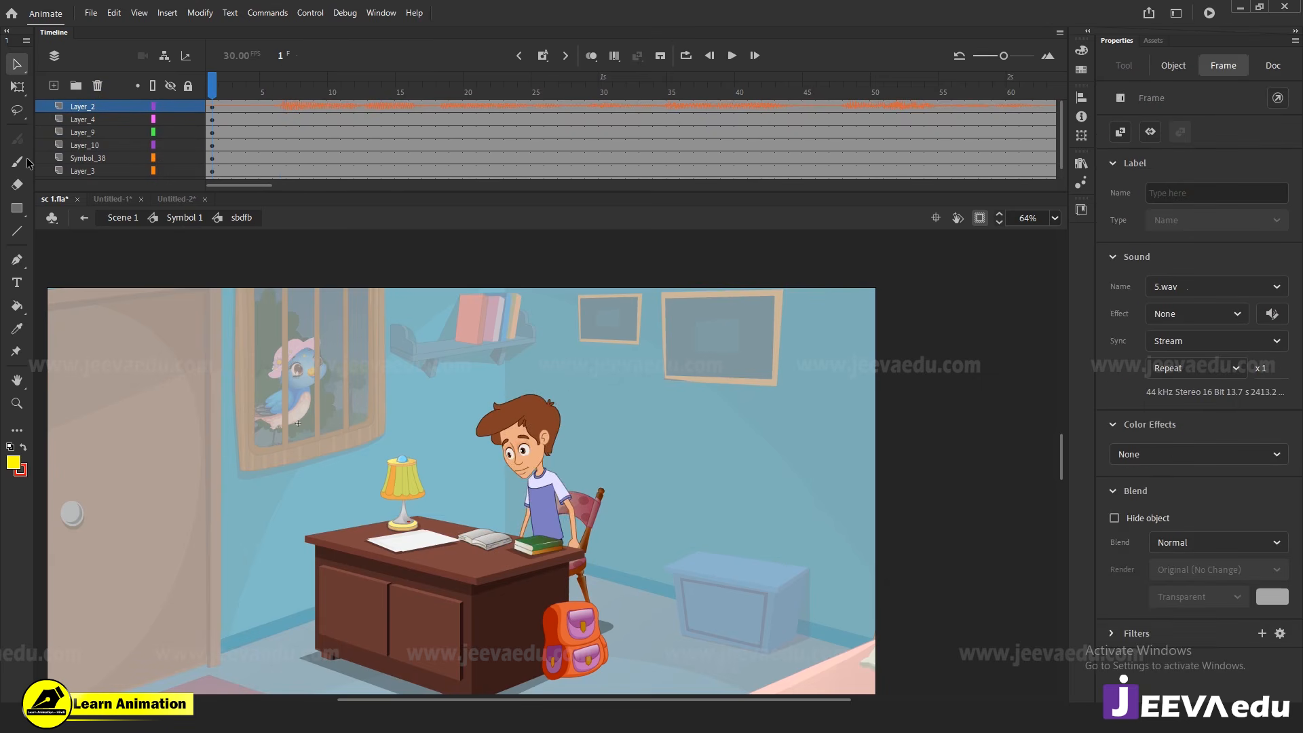
left_click(545, 550)
key("Delete")
left_click(488, 535)
left_click(76, 101)
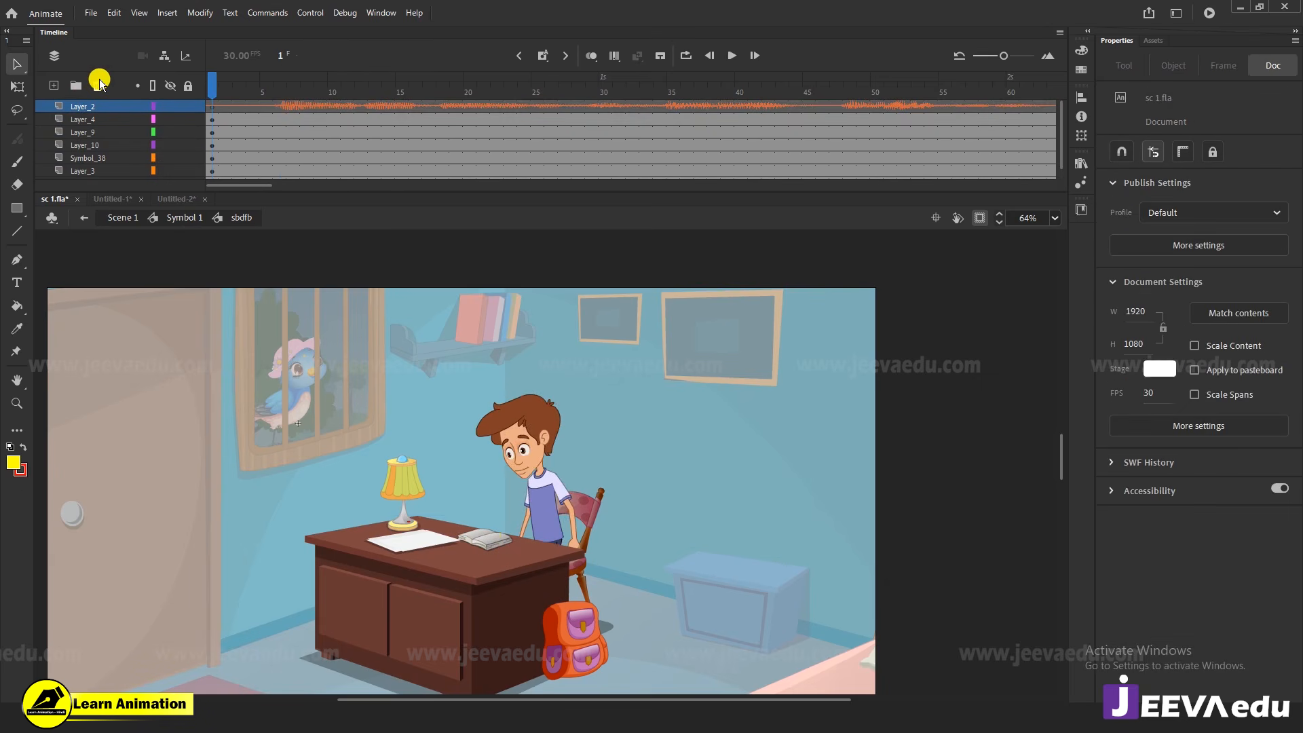
left_click(99, 84)
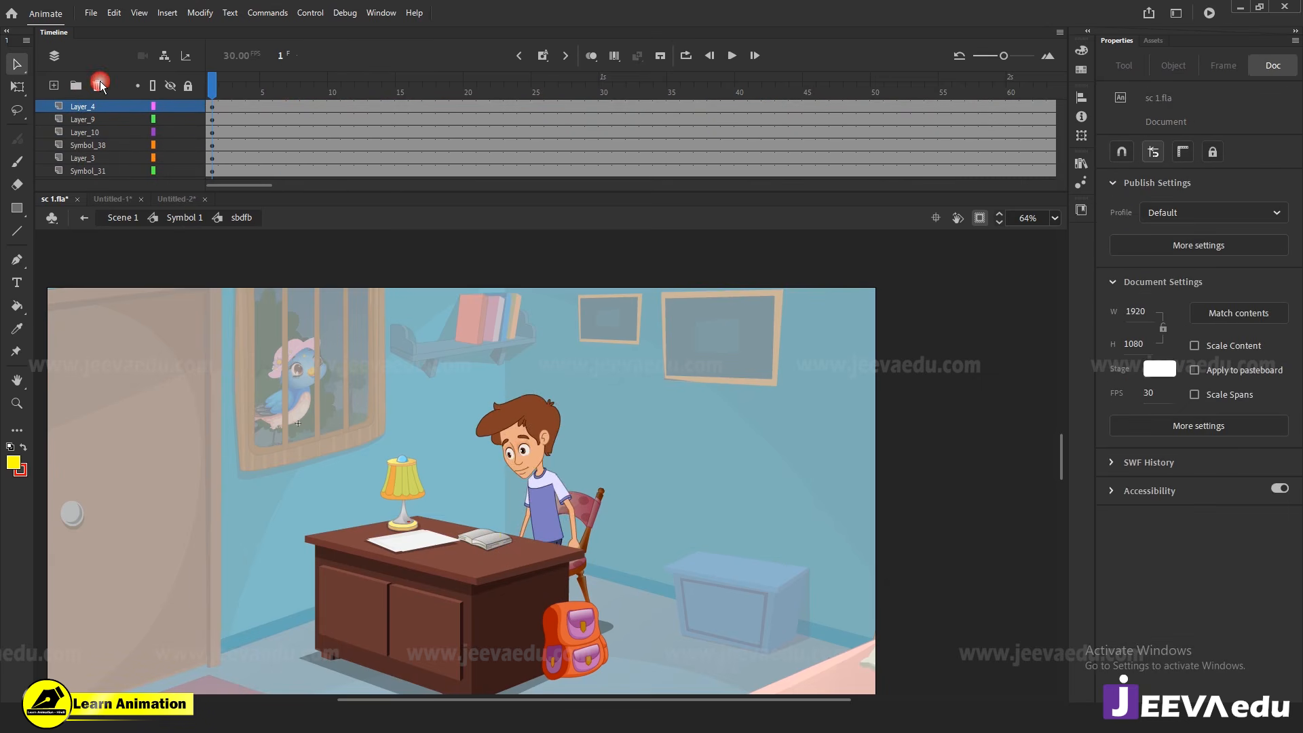
Paste the green book in place on a new layer above Layer_4 and scrub the first 25 frames
left_click(53, 85)
right_click(881, 421)
left_click(904, 467)
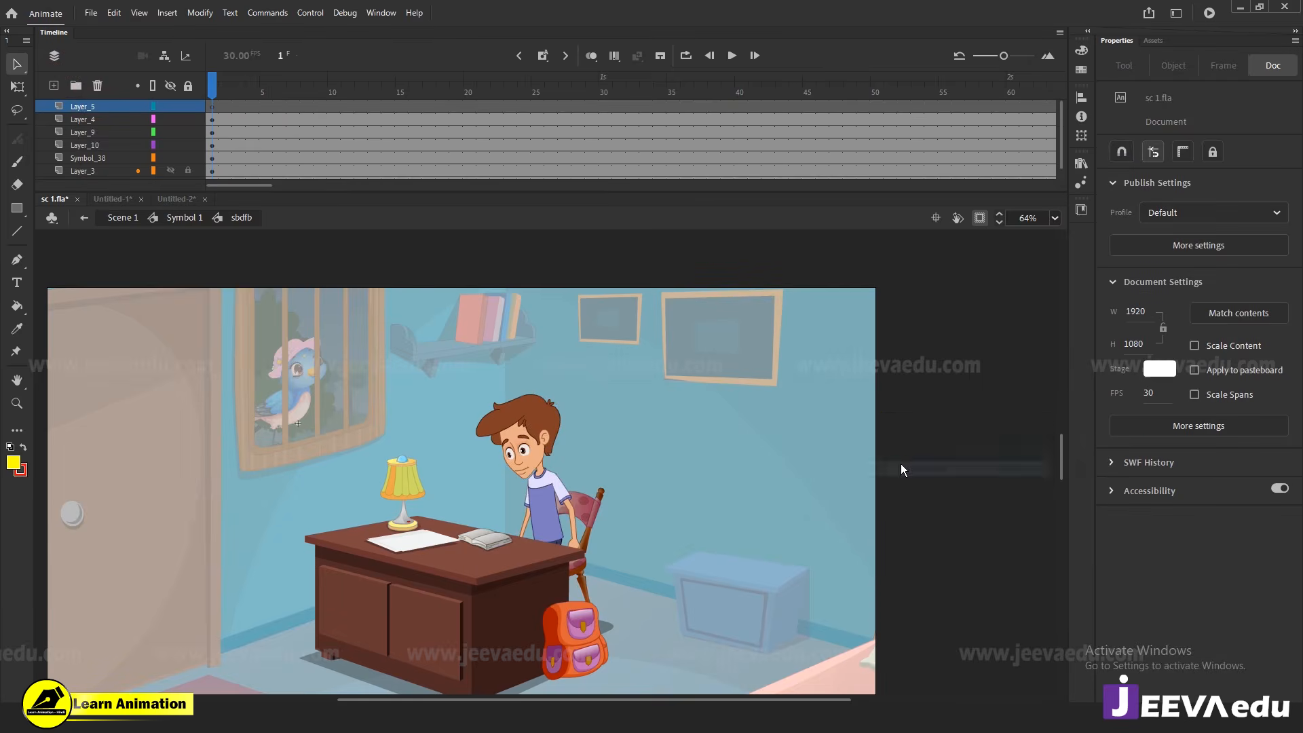
left_click_drag(242, 82, 503, 120)
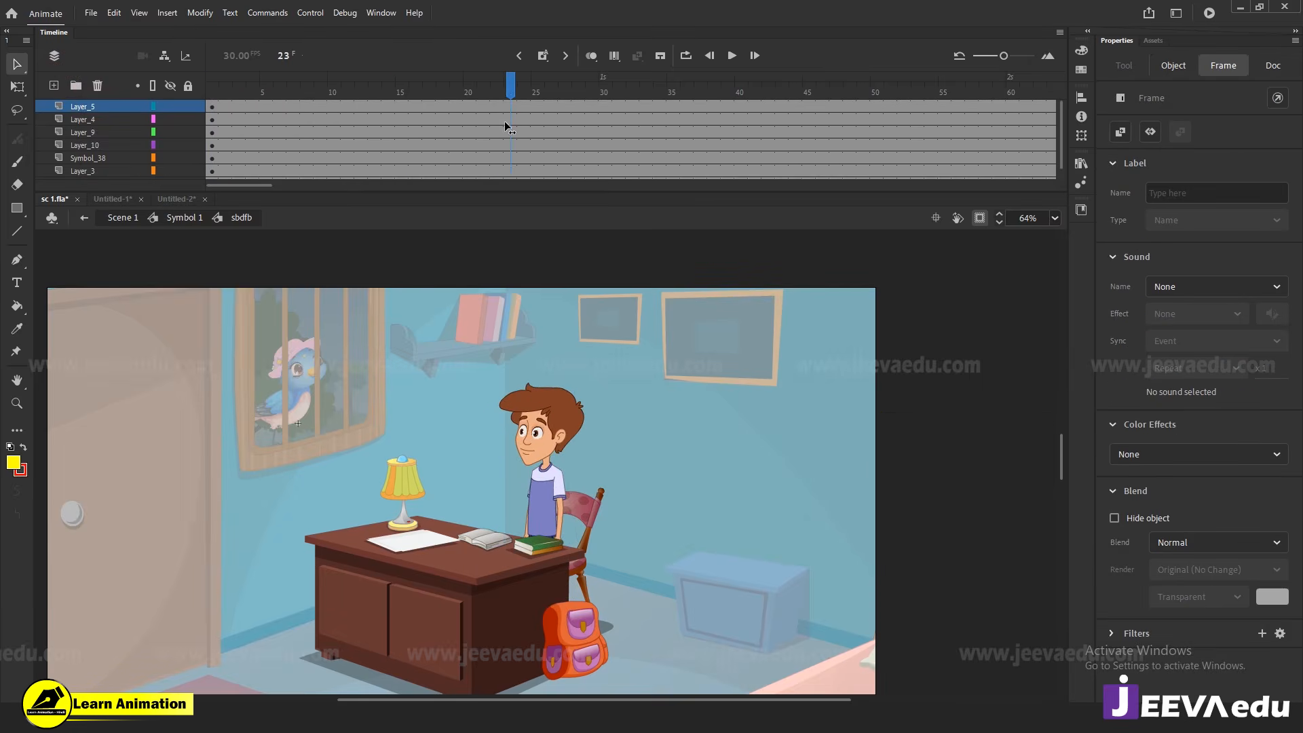
left_click_drag(358, 153, 538, 160)
left_click(675, 517)
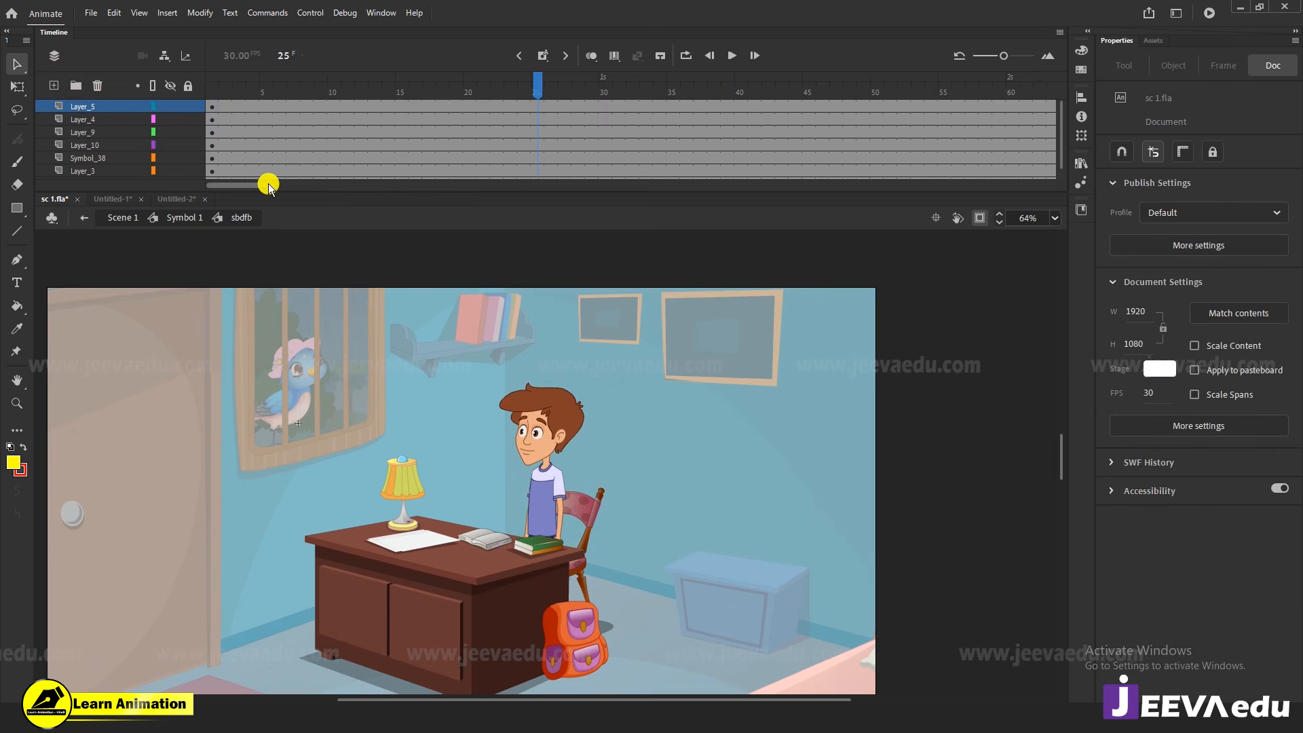
Return to the Symbol 1 timeline and show the whole stage at 32% with content outside it clipped
left_click(185, 217)
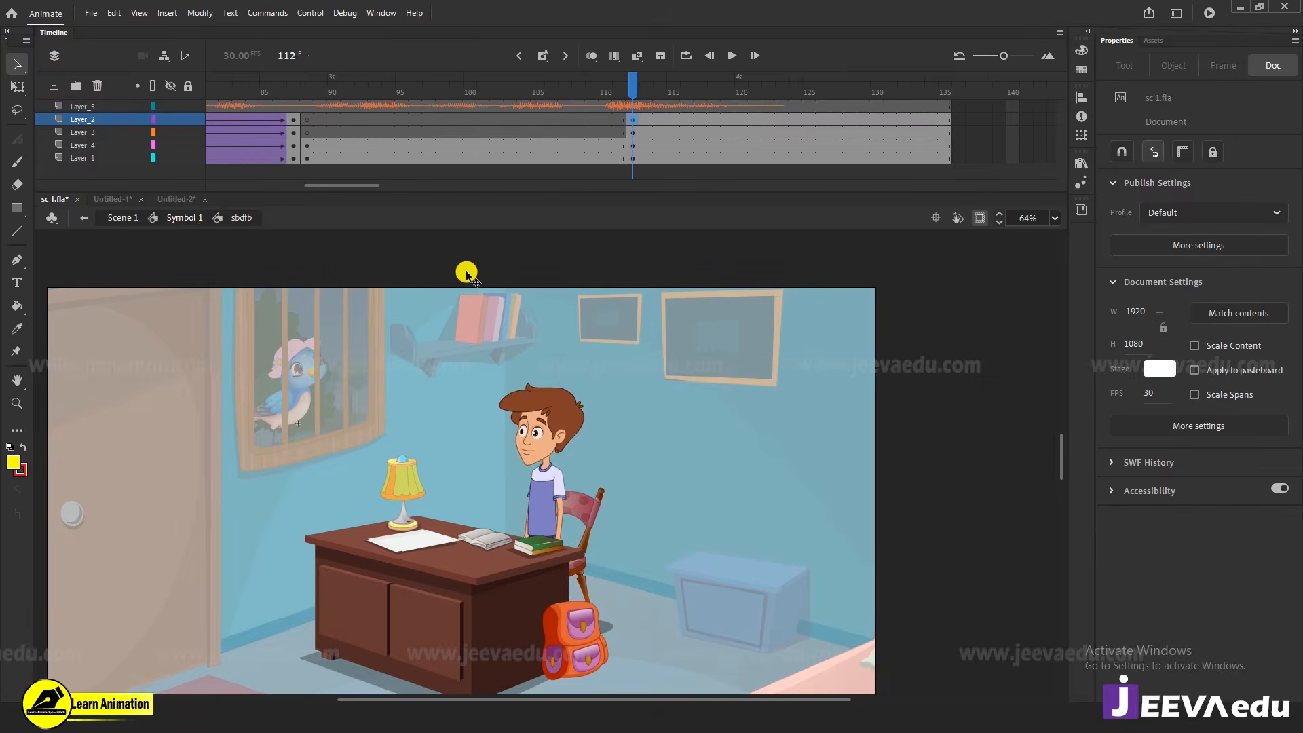
left_click(977, 219)
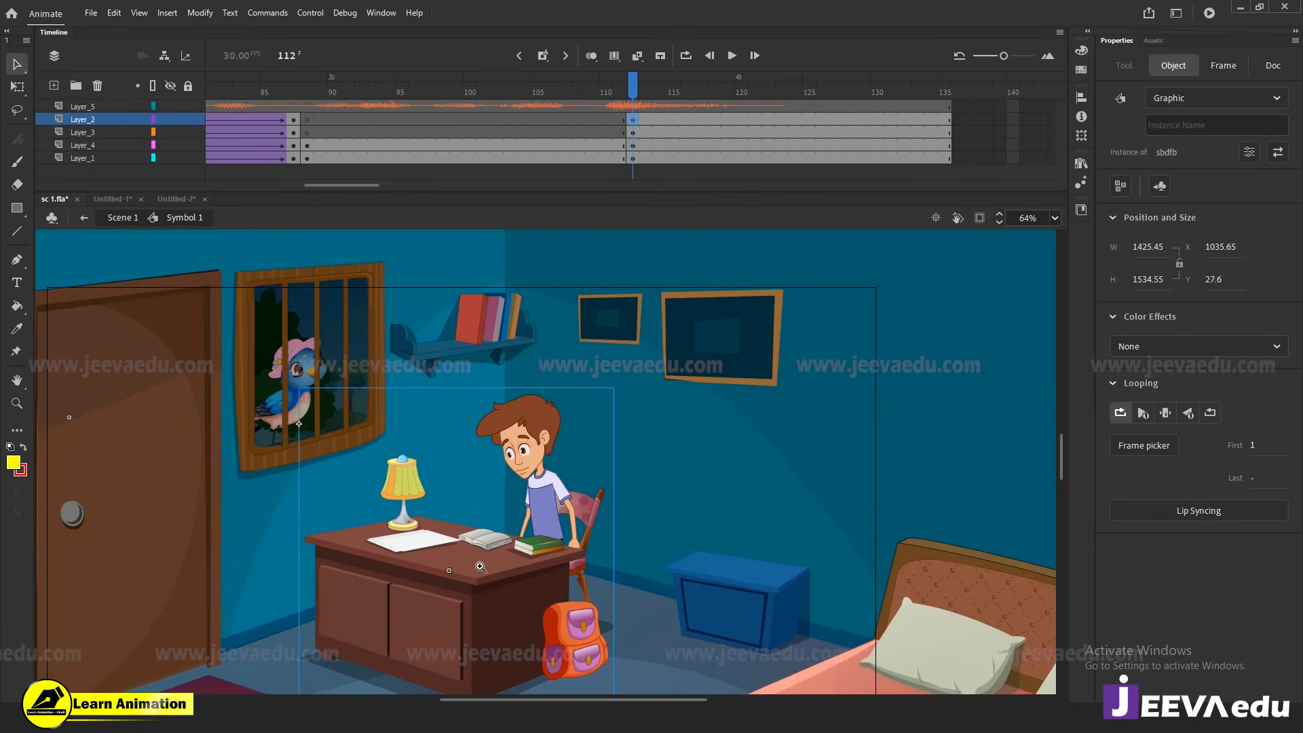
key("z")
left_click(479, 564, "alt")
left_click(979, 218)
left_click_drag(609, 443, 610, 466)
Preview the shot change from frame 101 to about frame 129
left_click_drag(621, 84, 482, 180)
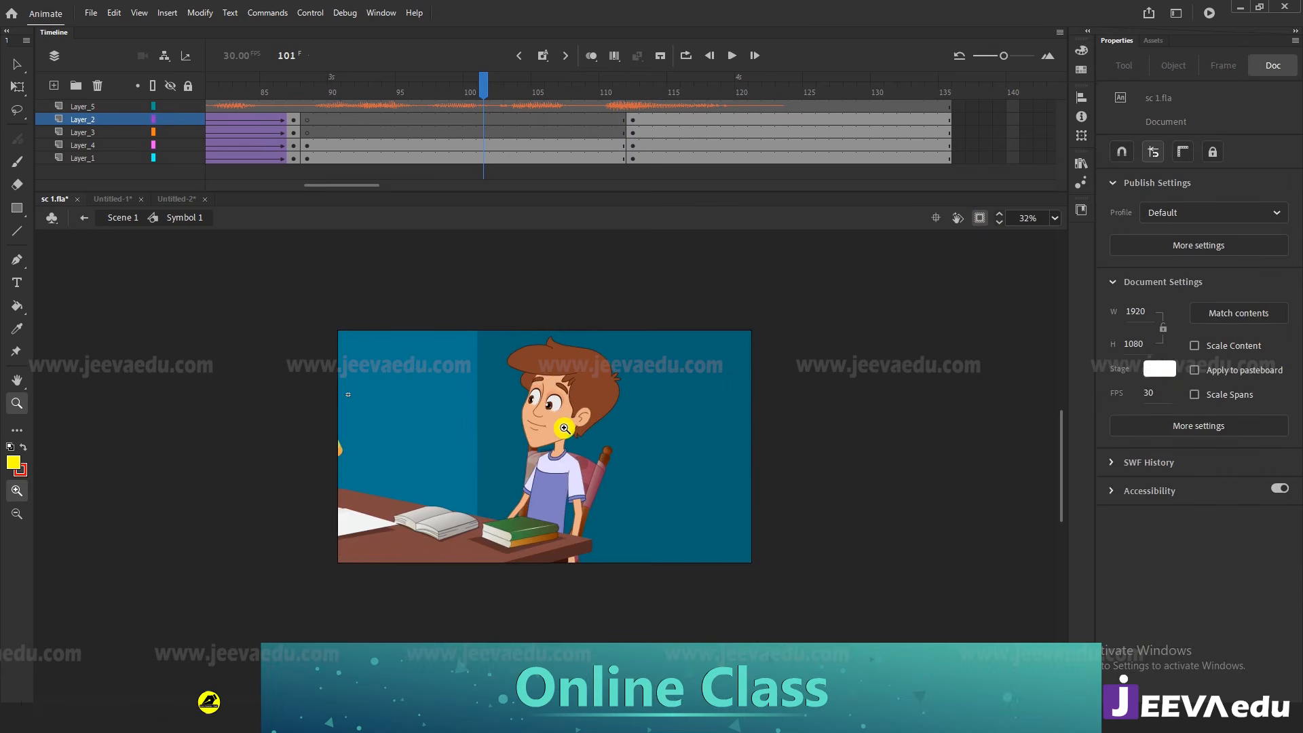
key("Return")
key("Return")
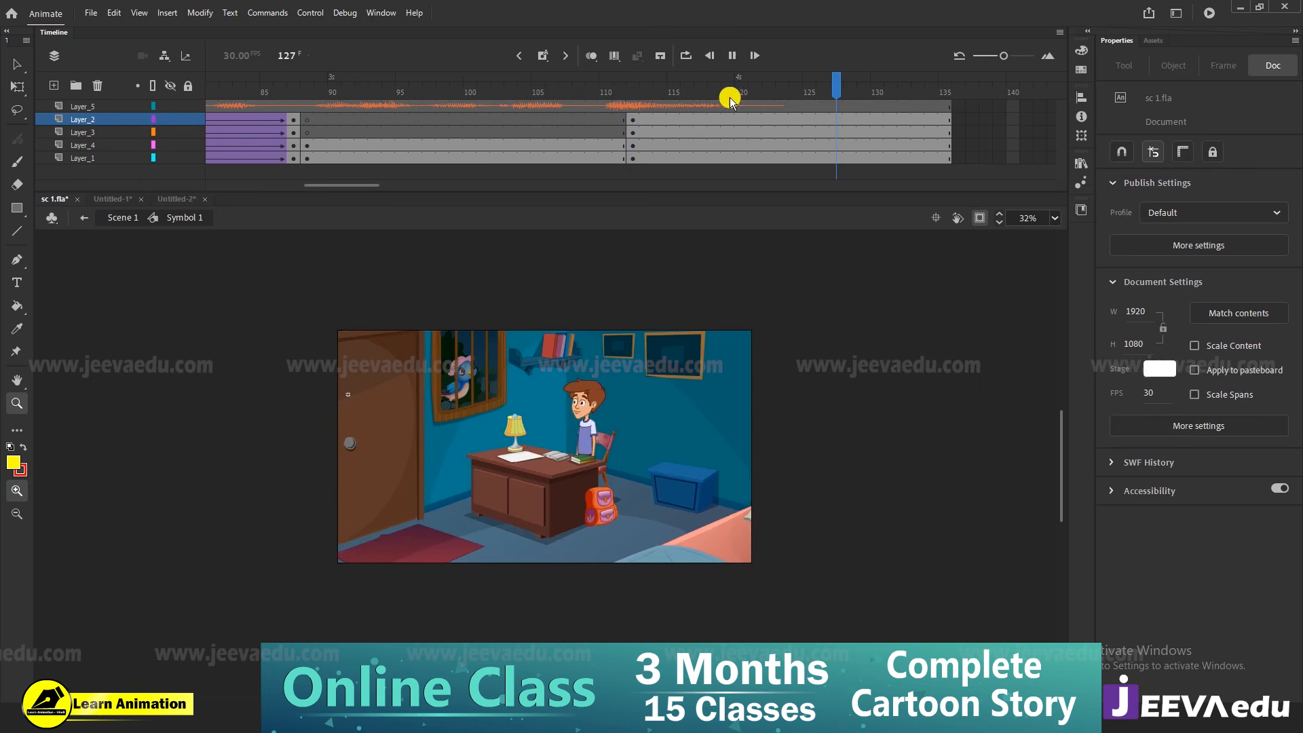
left_click_drag(657, 112, 866, 182)
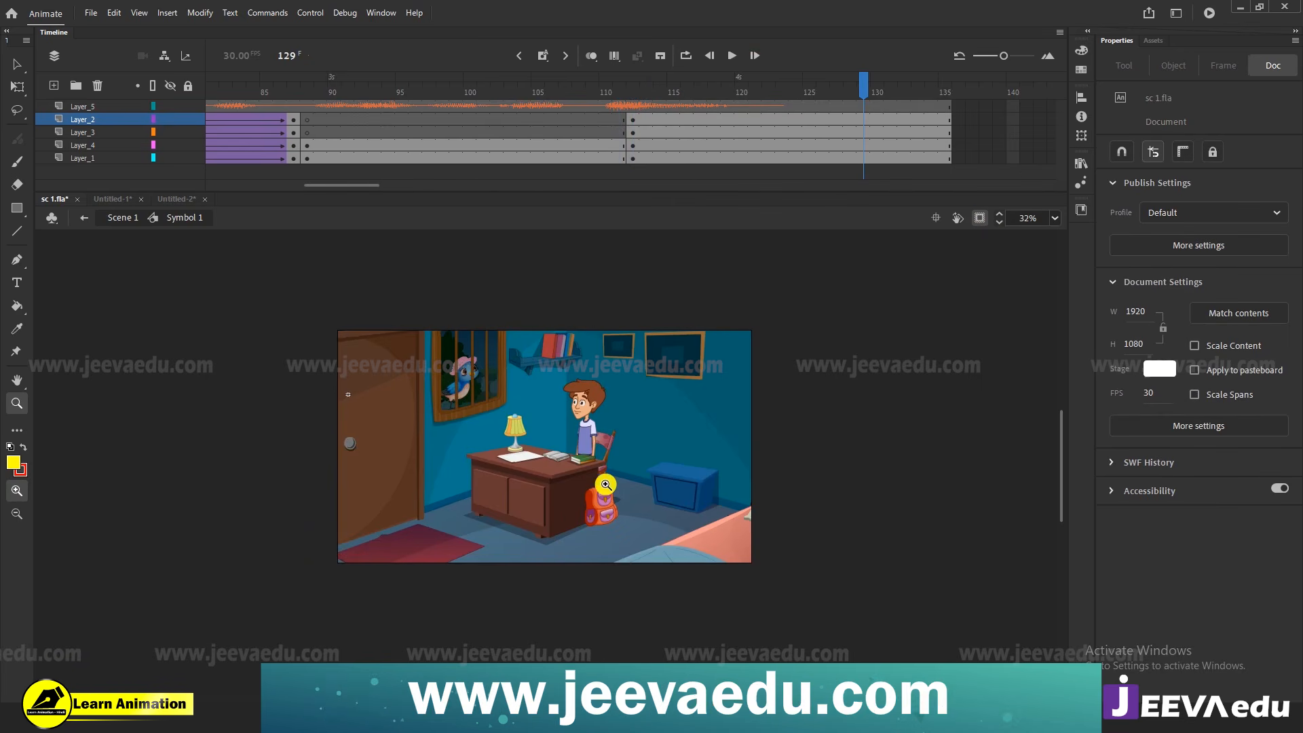